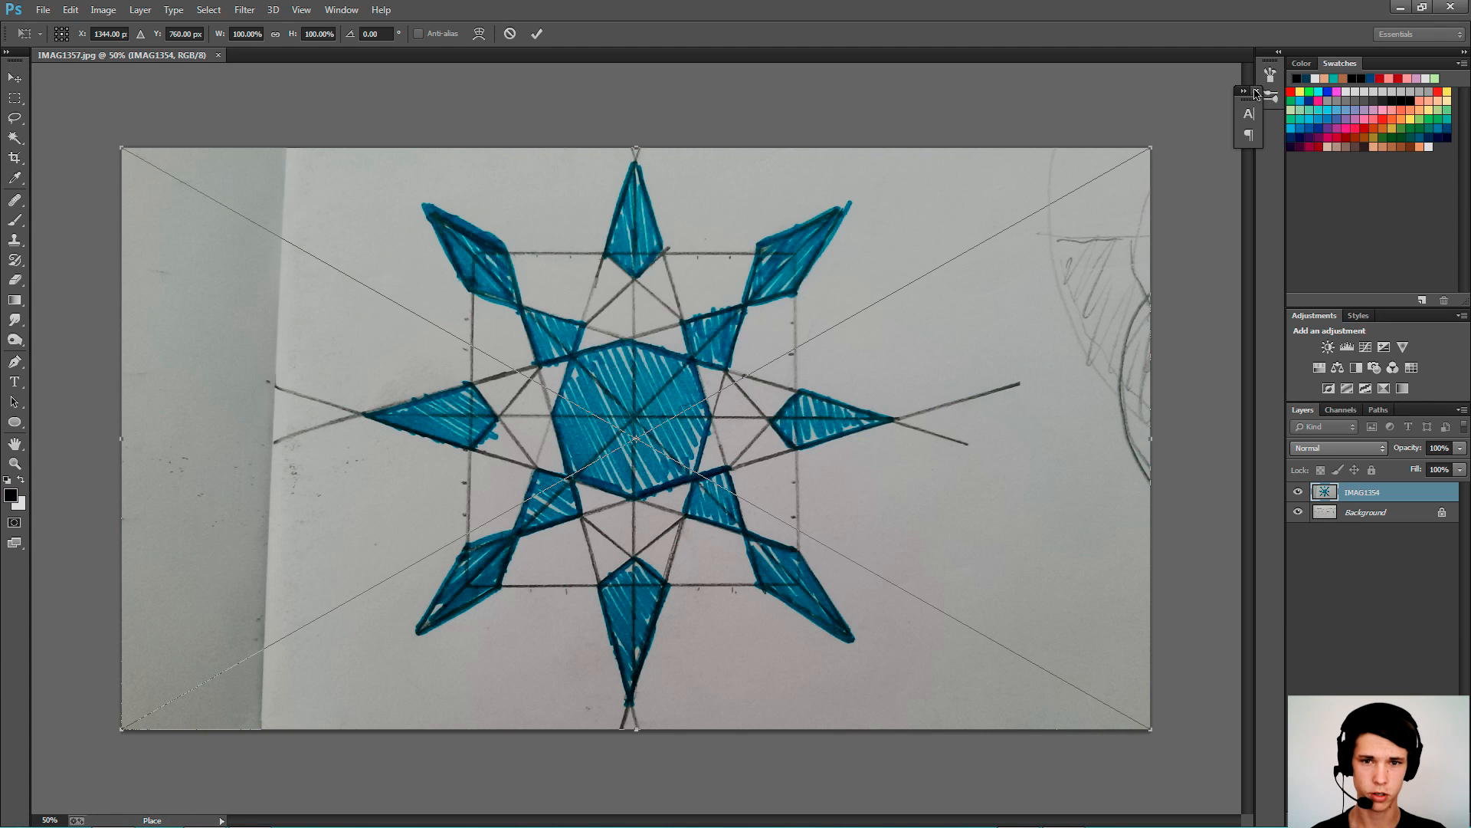
- Commit the placed sketch photo and draw a black square about 1120 px wide spanning the star's diagonal tips
{"action": "key", "text": "m"}
{"action": "key", "text": "Return"}
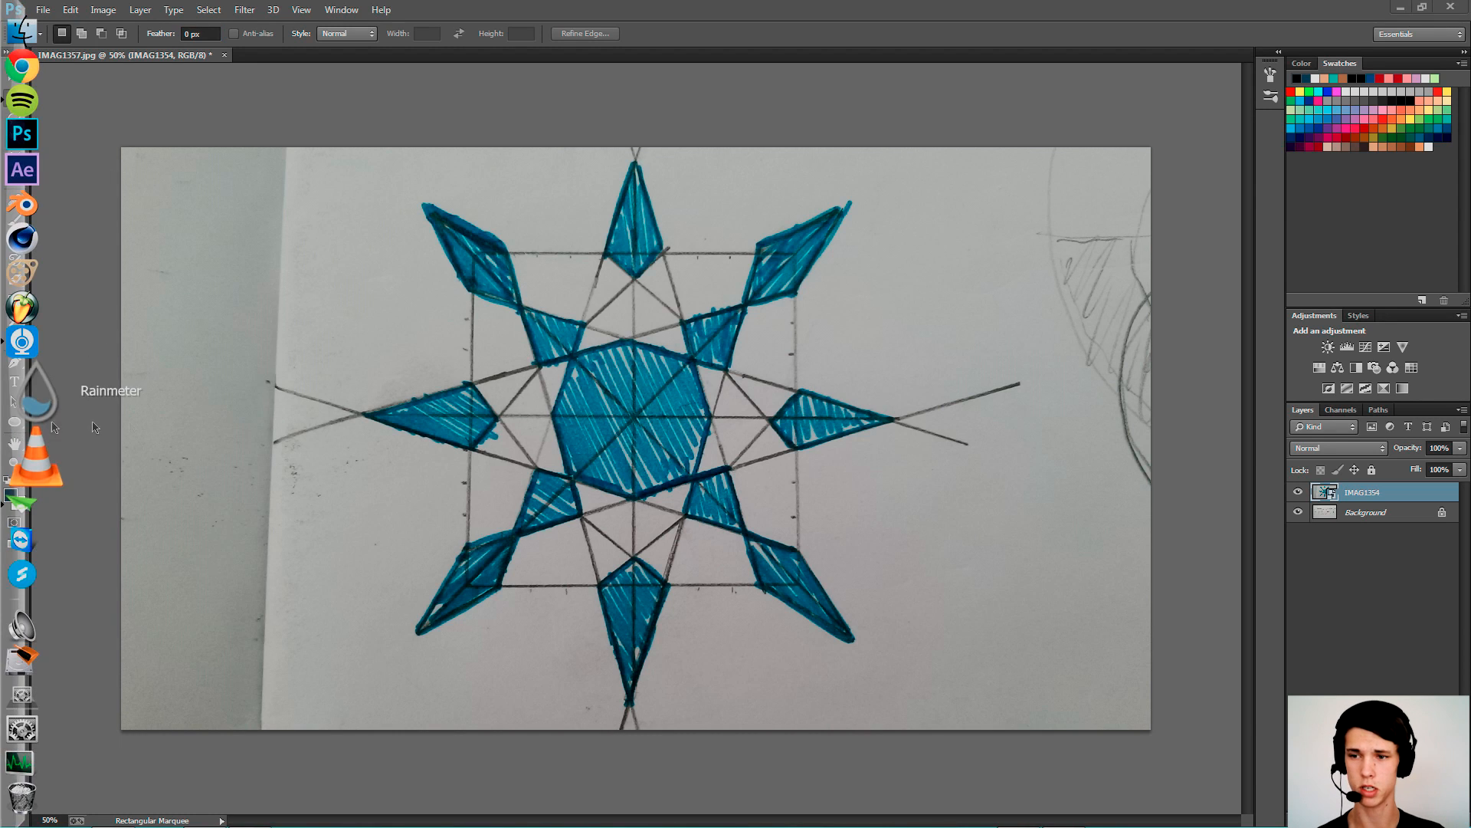
{"action": "left_click", "coordinate": [15, 422]}
{"action": "right_click", "coordinate": [15, 421]}
{"action": "left_click", "coordinate": [61, 420]}
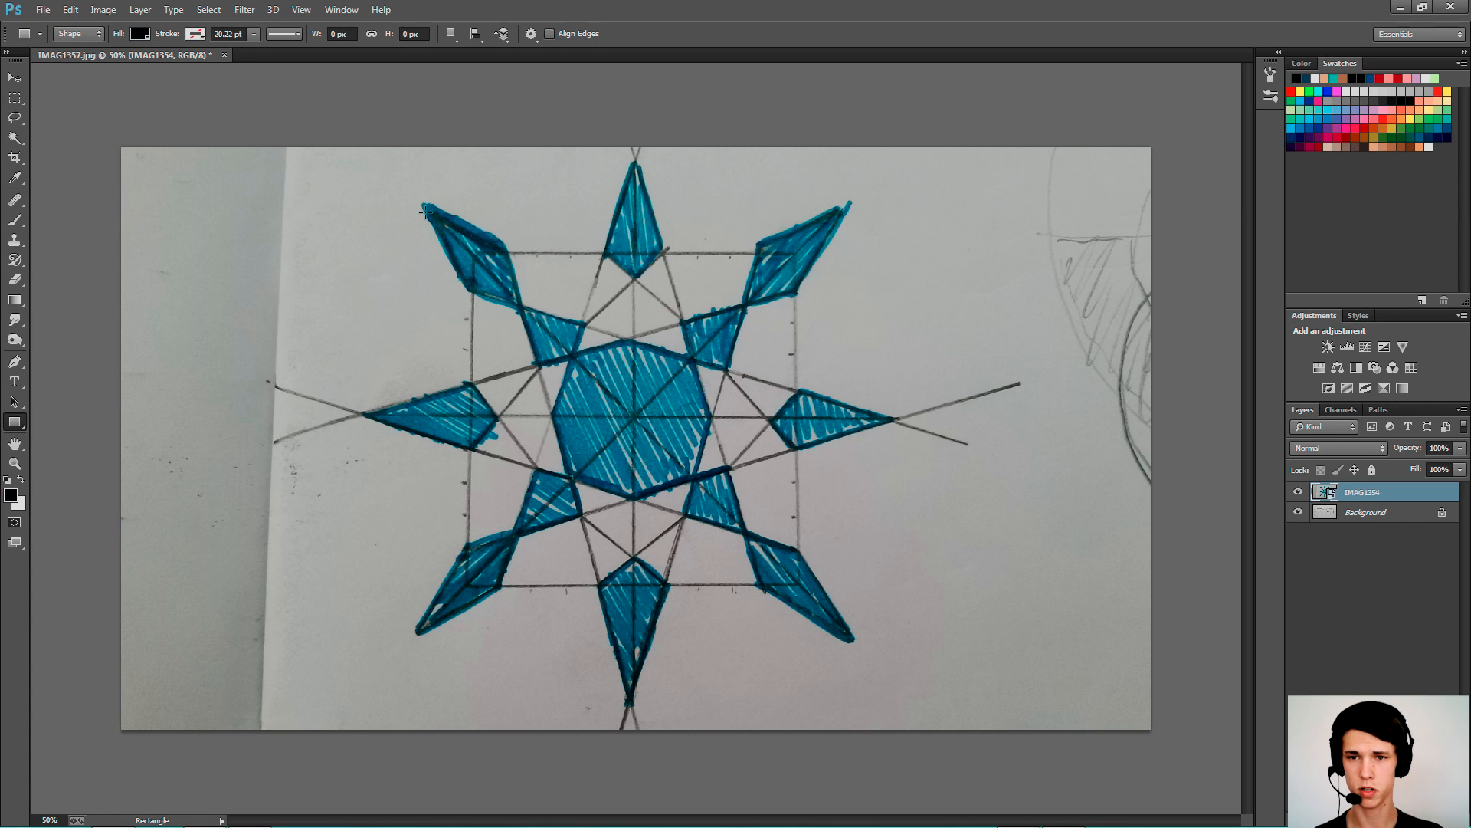
{"action": "left_click_drag", "start_coordinate": [426, 213], "coordinate": [996, 641]}
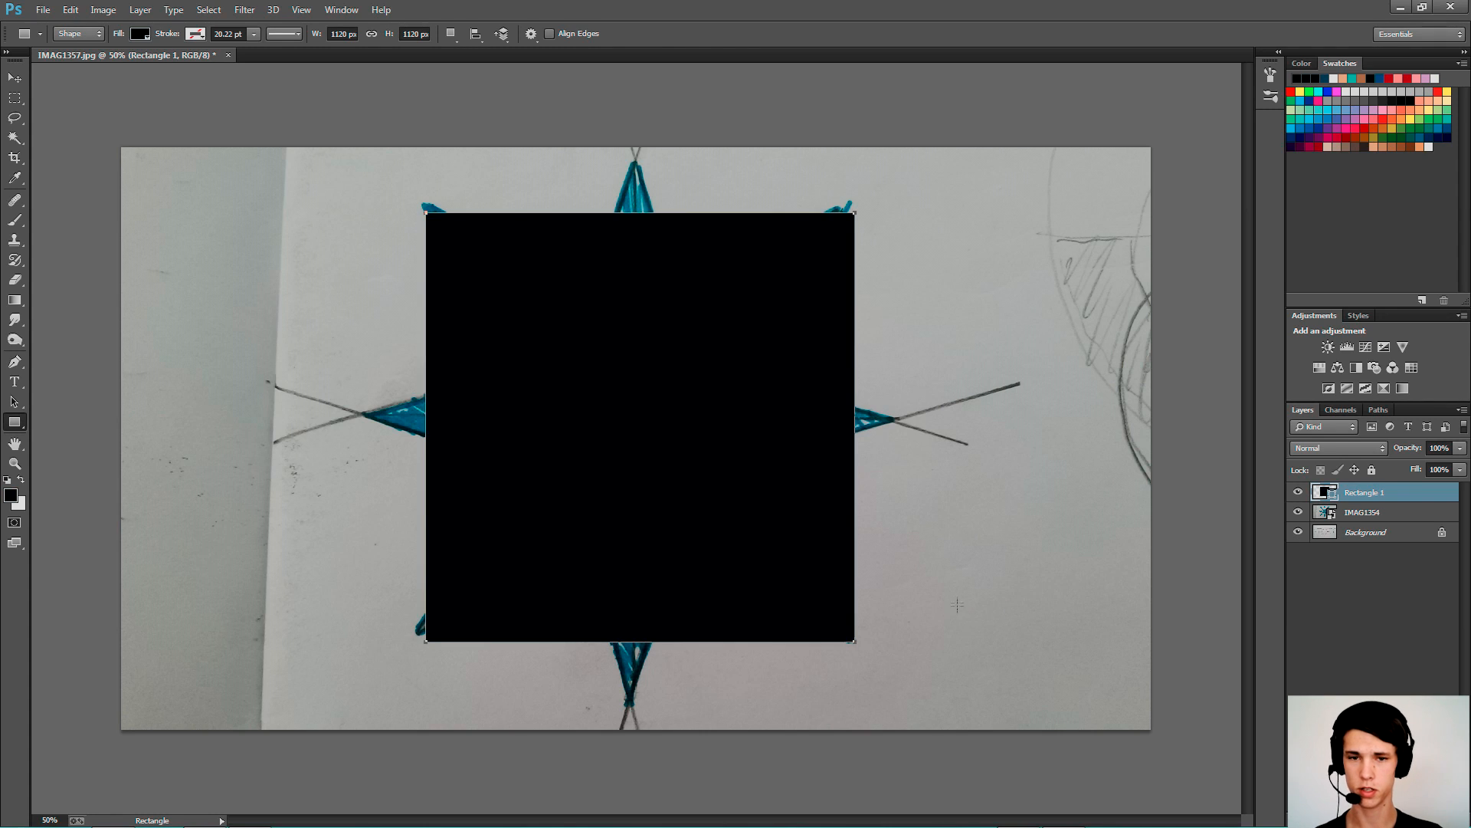
- Lower the square's opacity to 38% and nudge it slightly towards the star's diagonal tips
{"action": "key", "text": "v"}
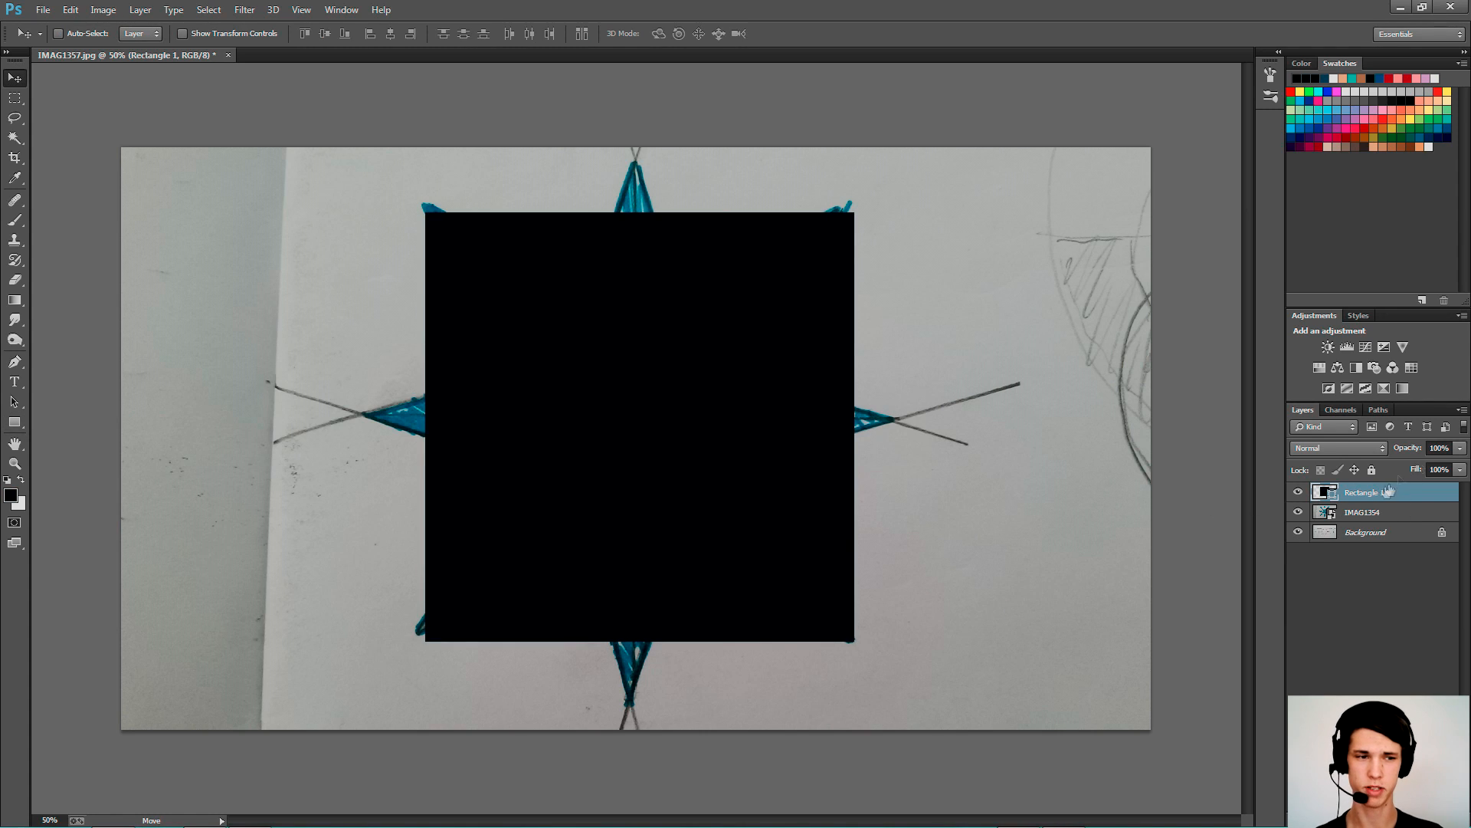
{"action": "mouse_move", "coordinate": [1414, 448]}
{"action": "left_mouse_down"}
{"action": "mouse_move", "coordinate": [1383, 459]}
{"action": "mouse_move", "coordinate": [1414, 456]}
{"action": "left_mouse_up"}
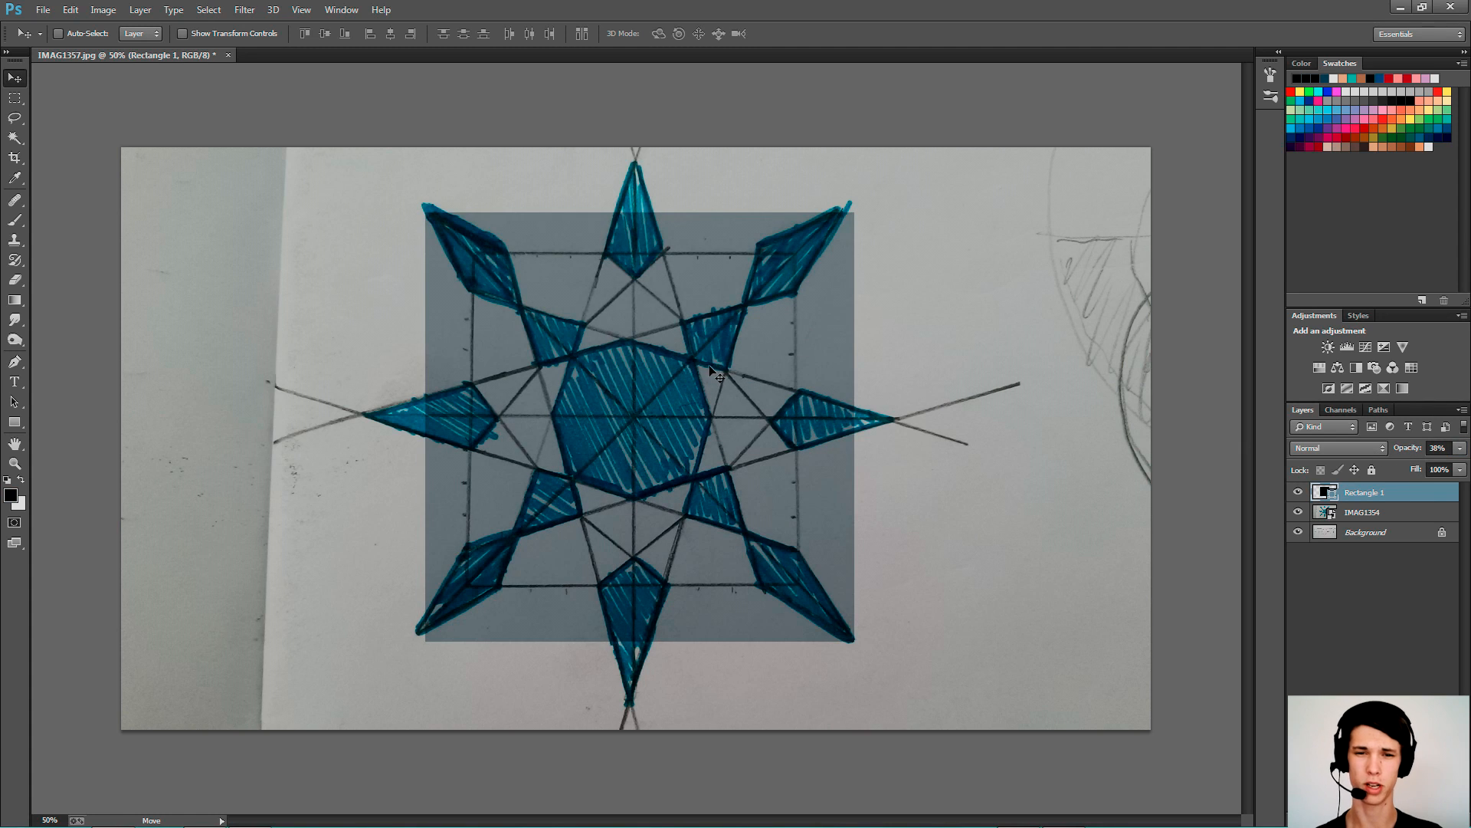
{"action": "key", "text": "alt+Tab"}
{"action": "key", "text": "alt+Tab"}
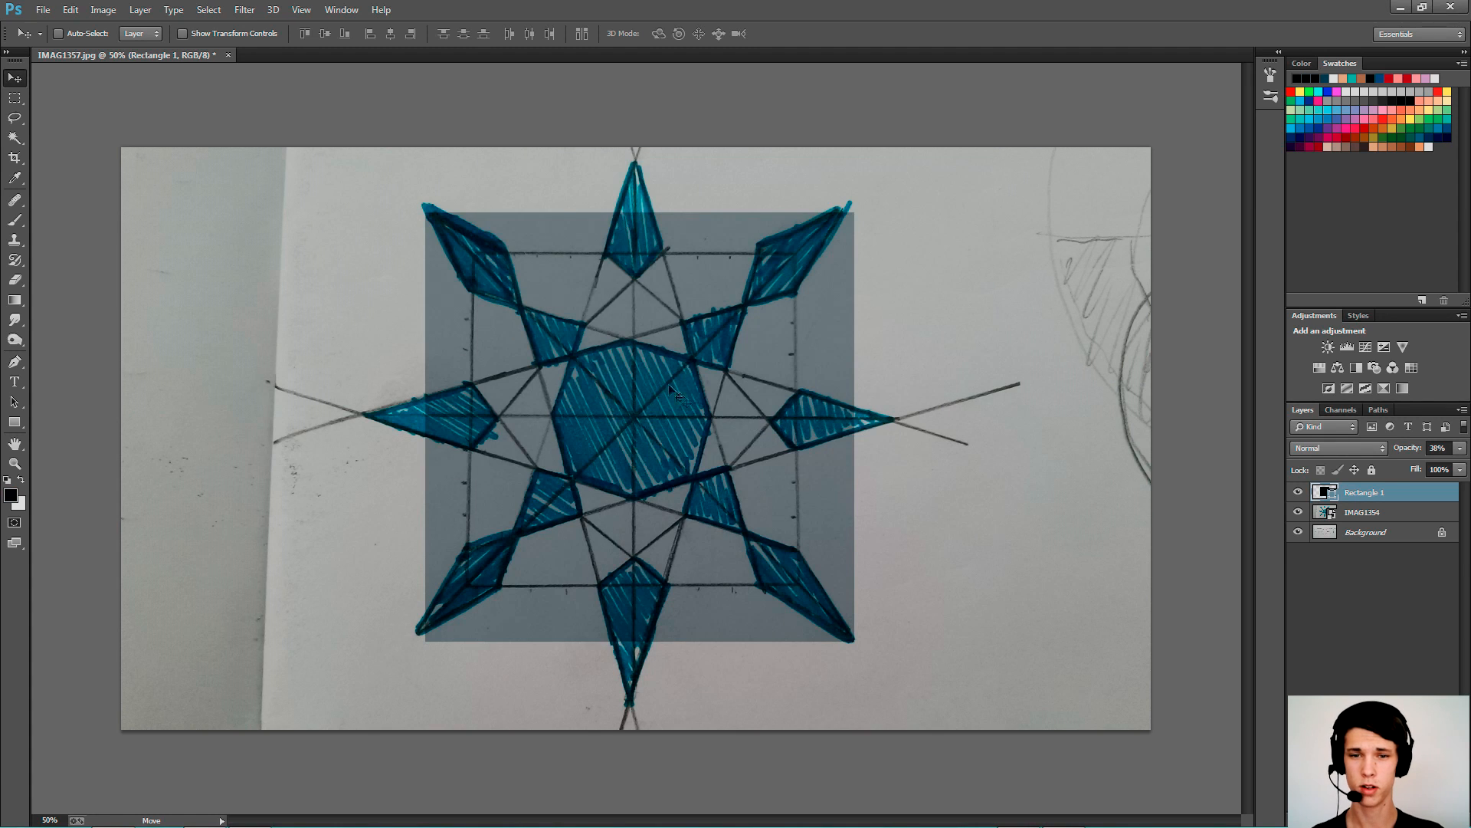
{"action": "left_click_drag", "start_coordinate": [642, 288], "coordinate": [640, 288]}
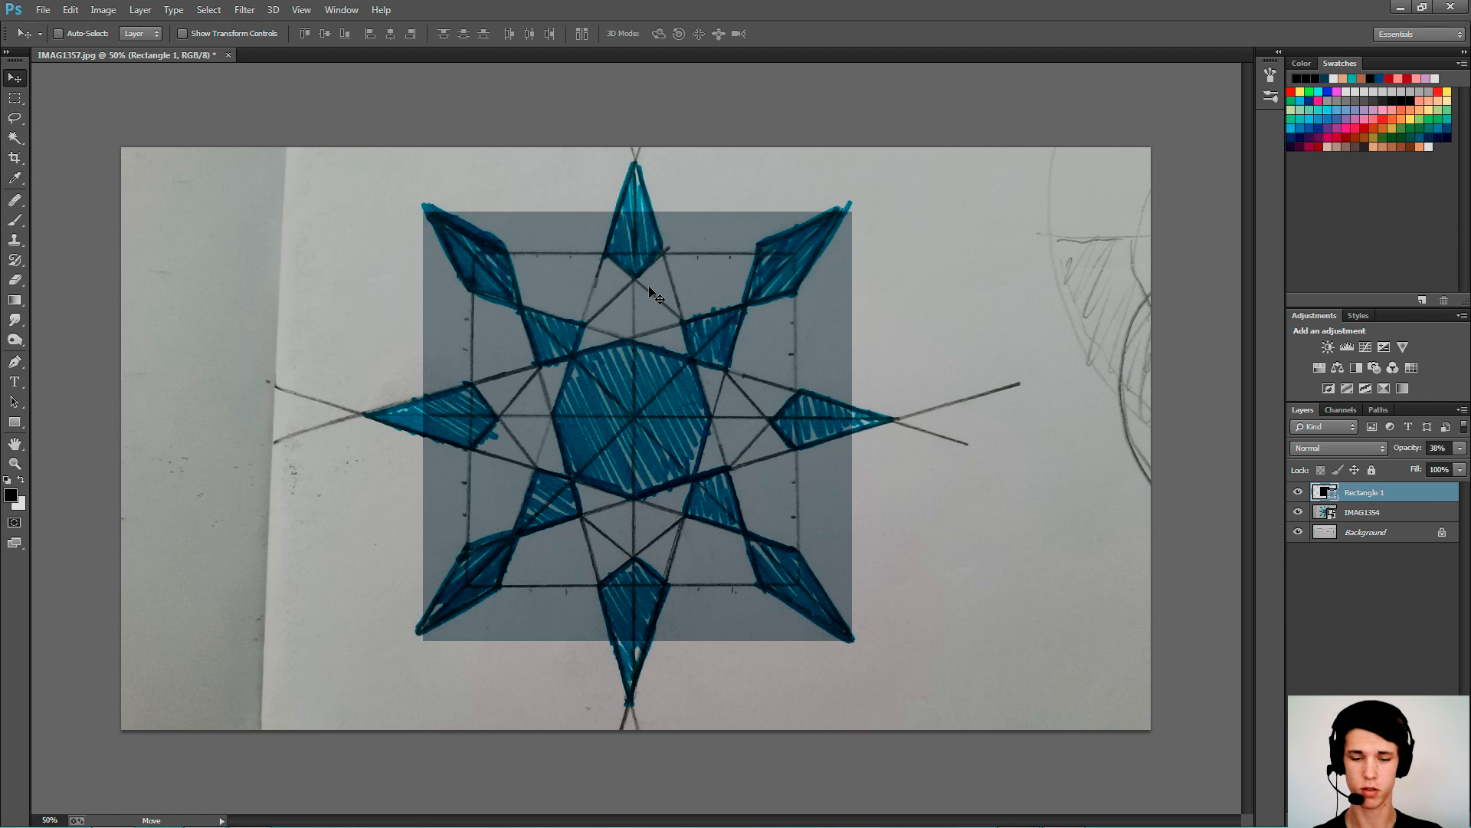
- Show the grid over the canvas
{"action": "key", "text": "ctrl+plus"}
{"action": "left_click", "coordinate": [341, 9]}
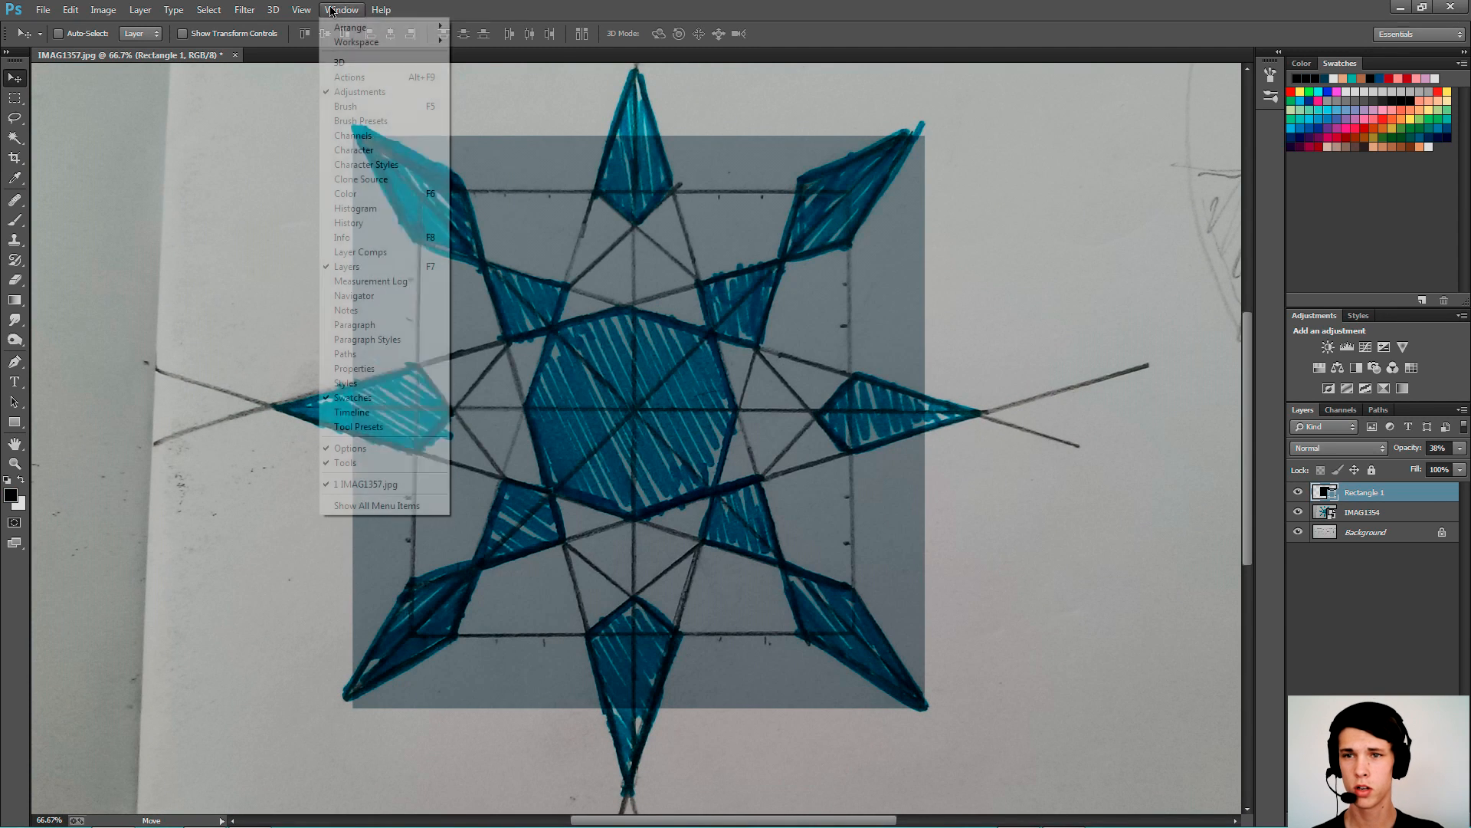
{"action": "mouse_move", "coordinate": [301, 10]}
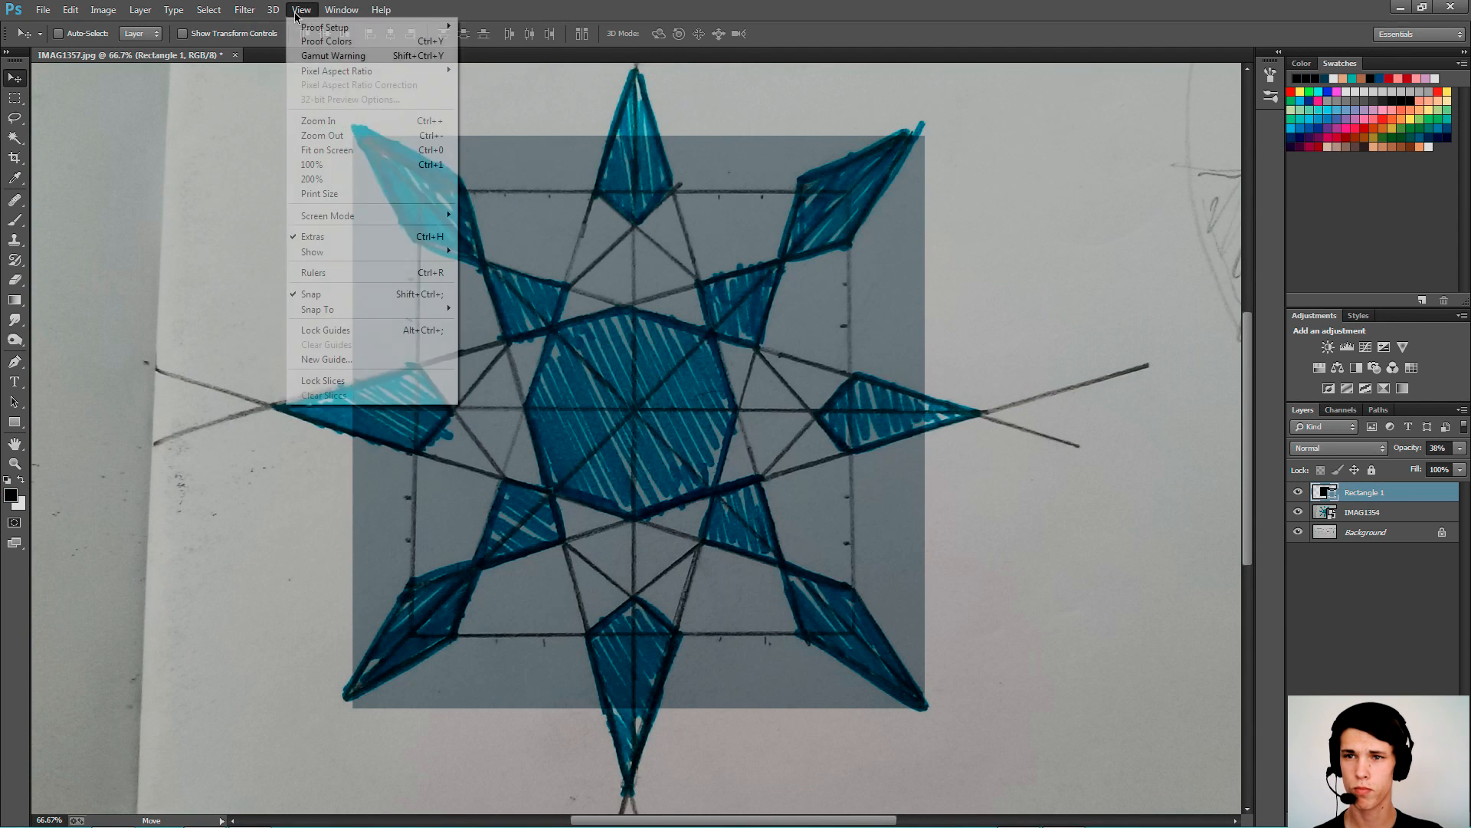
{"action": "mouse_move", "coordinate": [342, 255]}
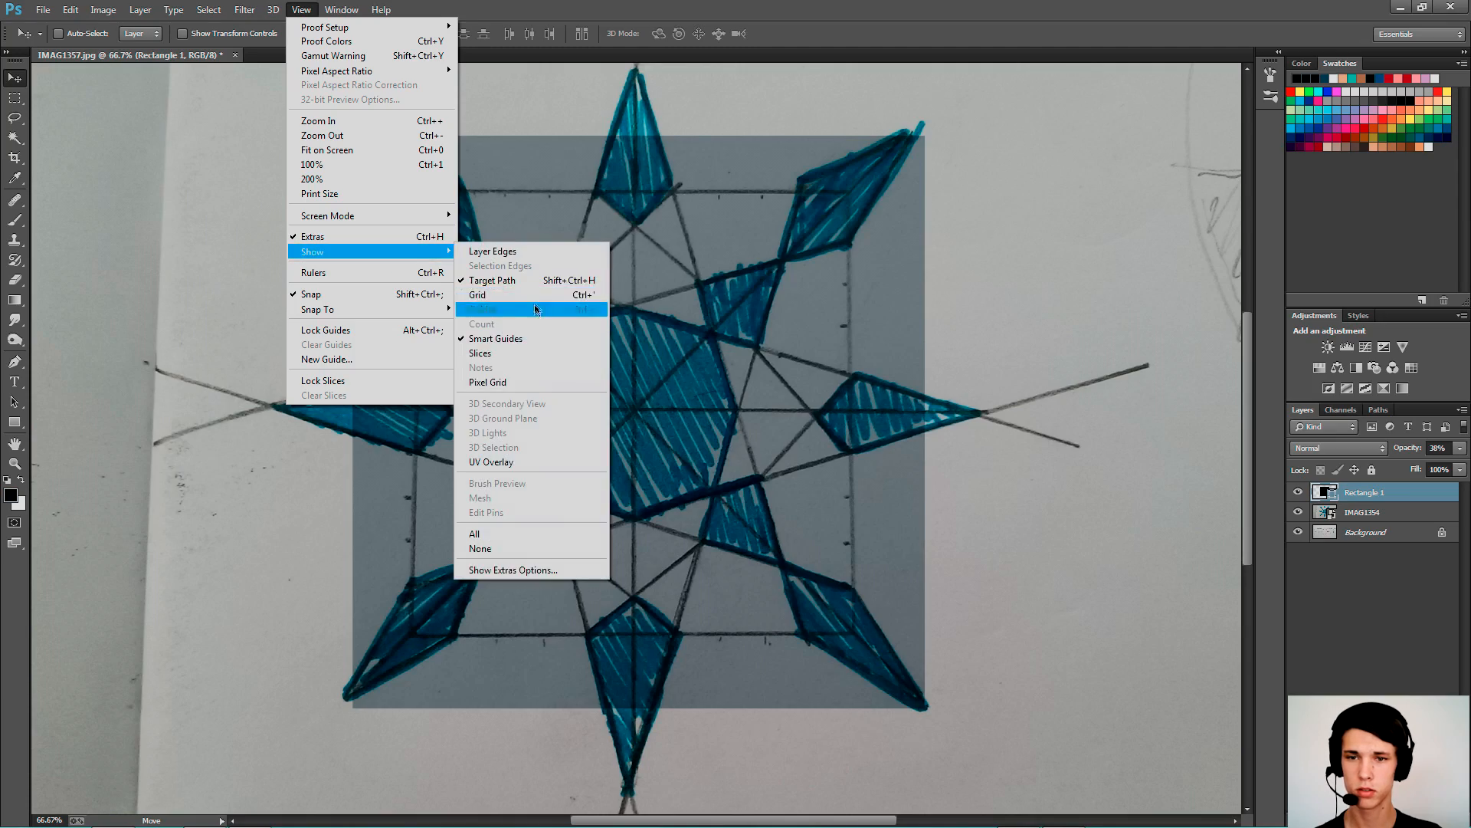
{"action": "left_click", "coordinate": [490, 294]}
- Move the square slightly up onto the grid and resize it to 1116 by 1116 px
{"action": "key", "text": "ctrl+minus"}
{"action": "key", "text": "ctrl+plus"}
{"action": "mouse_move", "coordinate": [834, 297]}
{"action": "left_mouse_down"}
{"action": "mouse_move", "coordinate": [812, 282]}
{"action": "mouse_move", "coordinate": [831, 278]}
{"action": "left_mouse_up"}
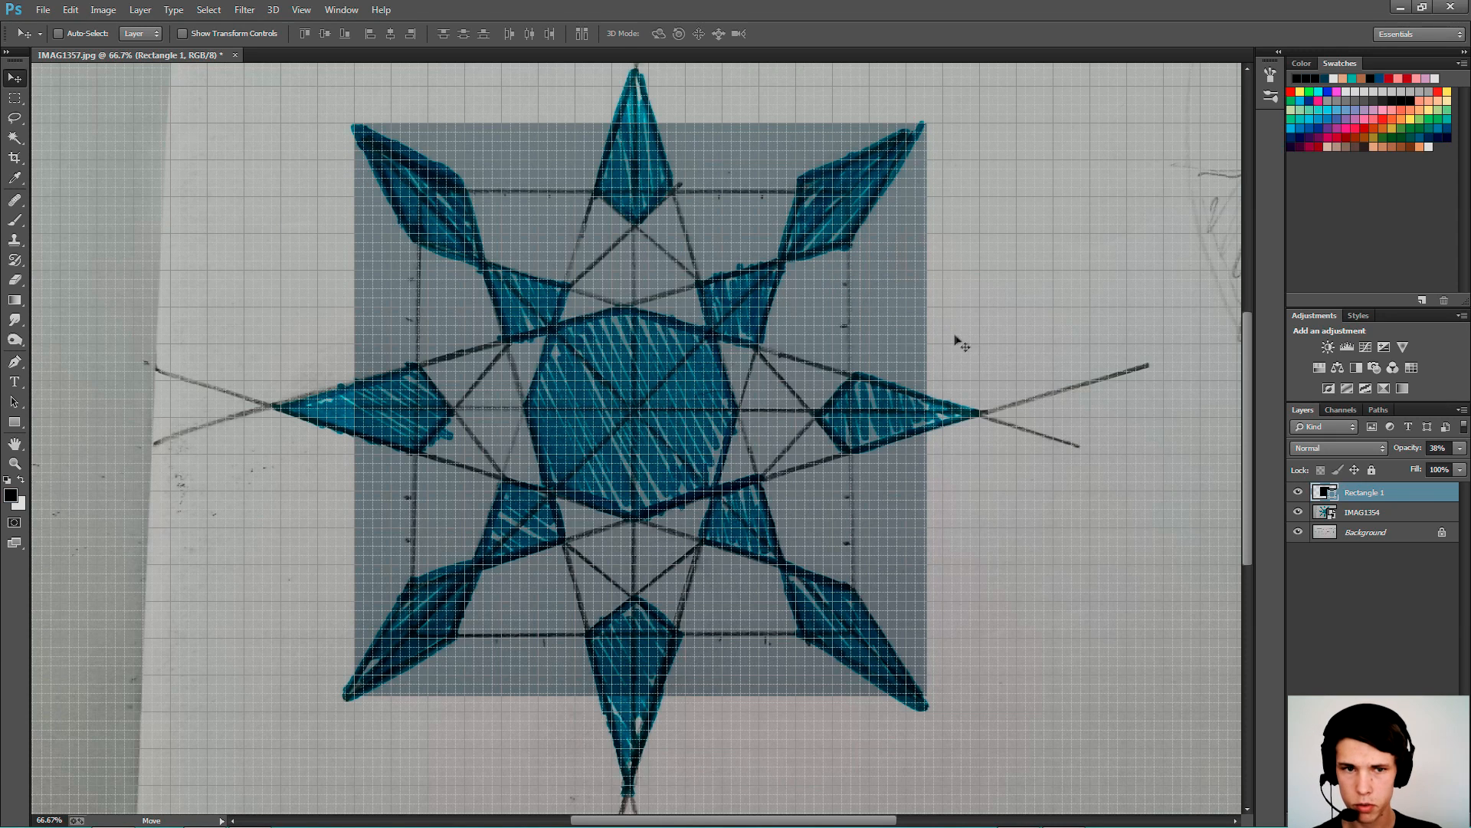
{"action": "key", "text": "ctrl+t"}
{"action": "left_click_drag", "start_coordinate": [925, 411], "coordinate": [923, 411]}
{"action": "left_click_drag", "start_coordinate": [641, 696], "coordinate": [641, 693]}
{"action": "key", "text": "Return"}
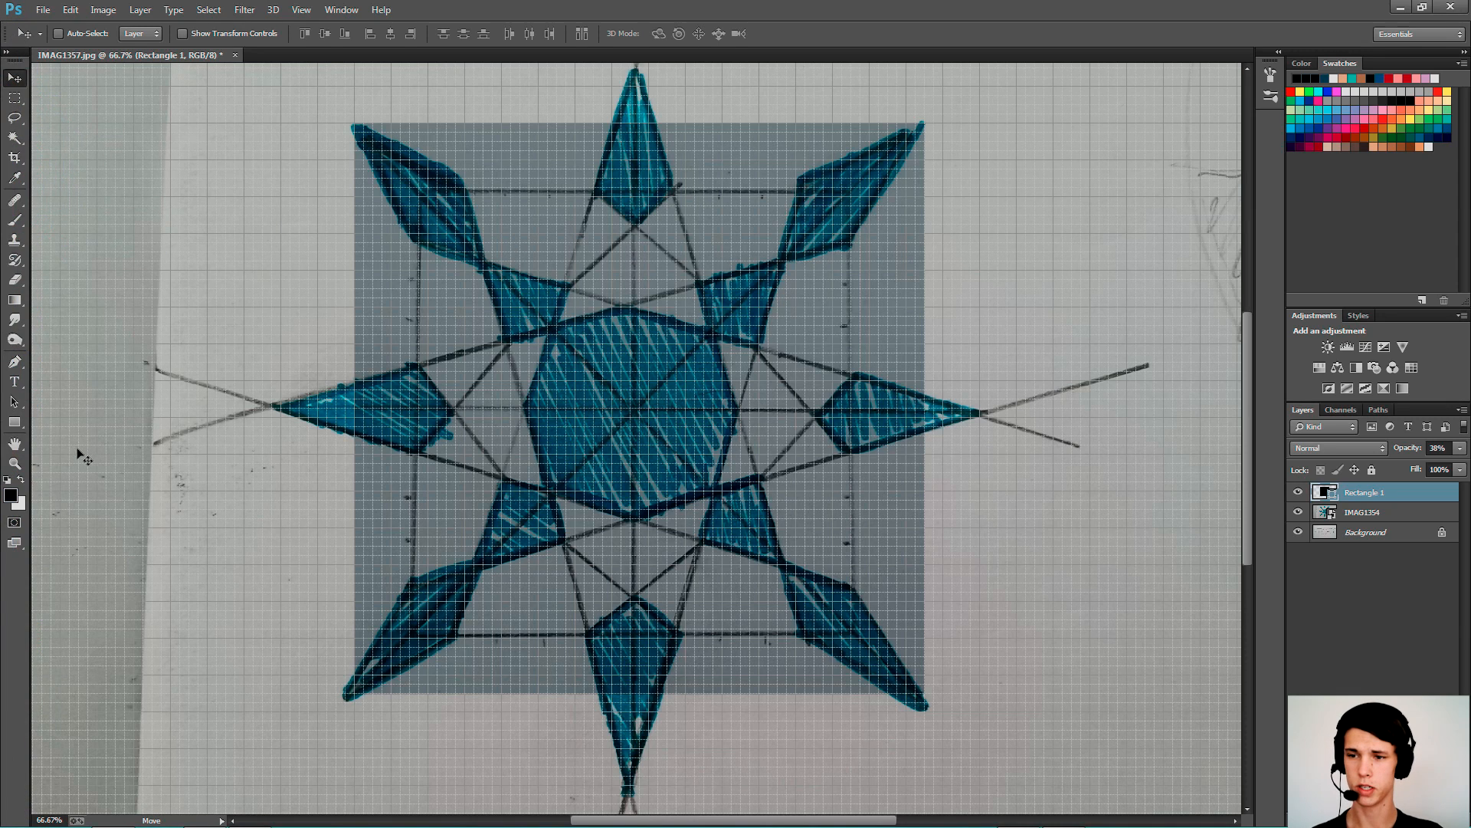
- Duplicate the square and scale the copy about its centre to 28.41%, fitting it inside the star's central octagon
{"action": "left_click_drag", "start_coordinate": [17, 423], "coordinate": [76, 477]}
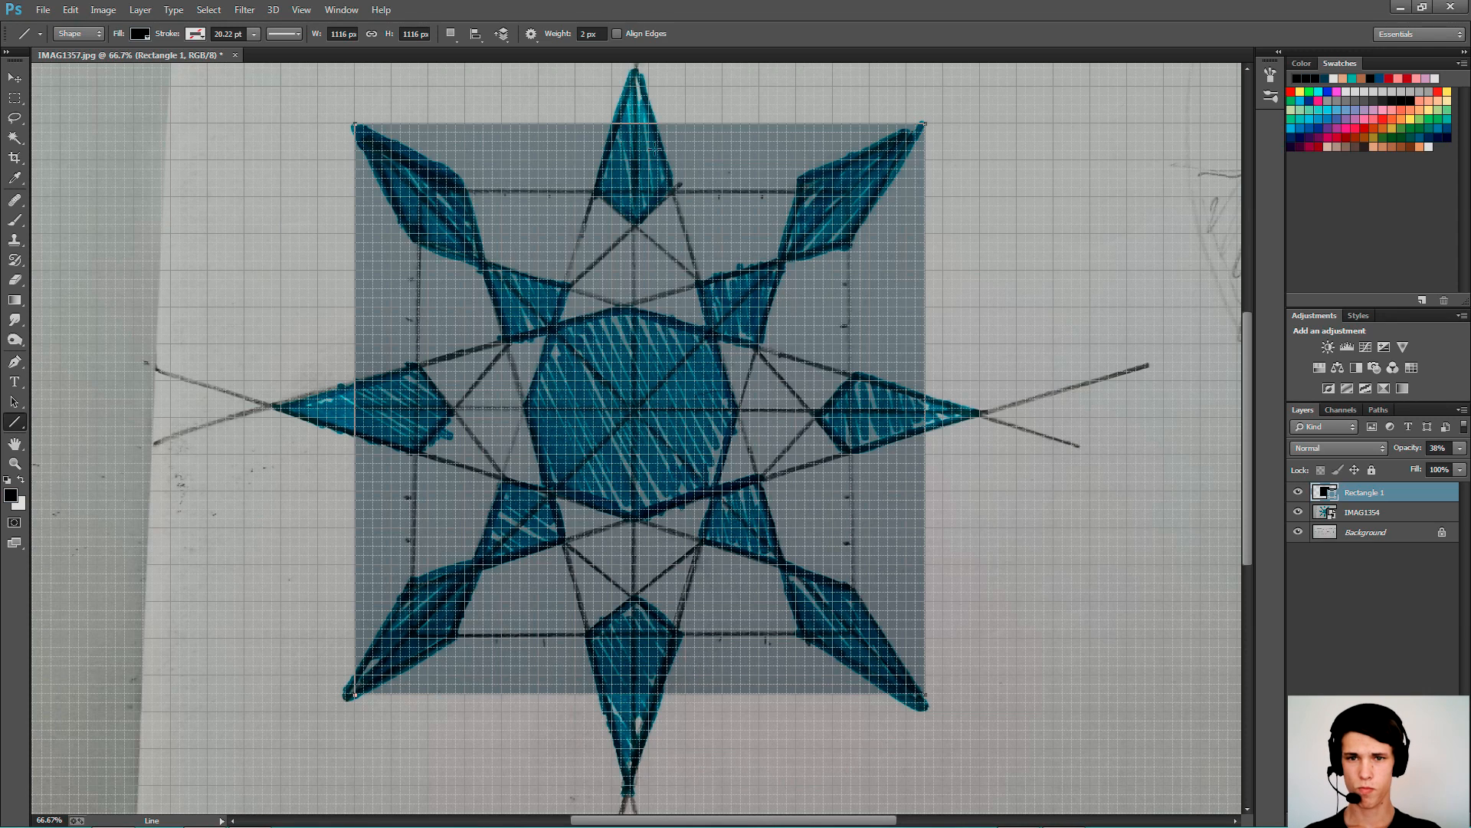
{"action": "key", "text": "v"}
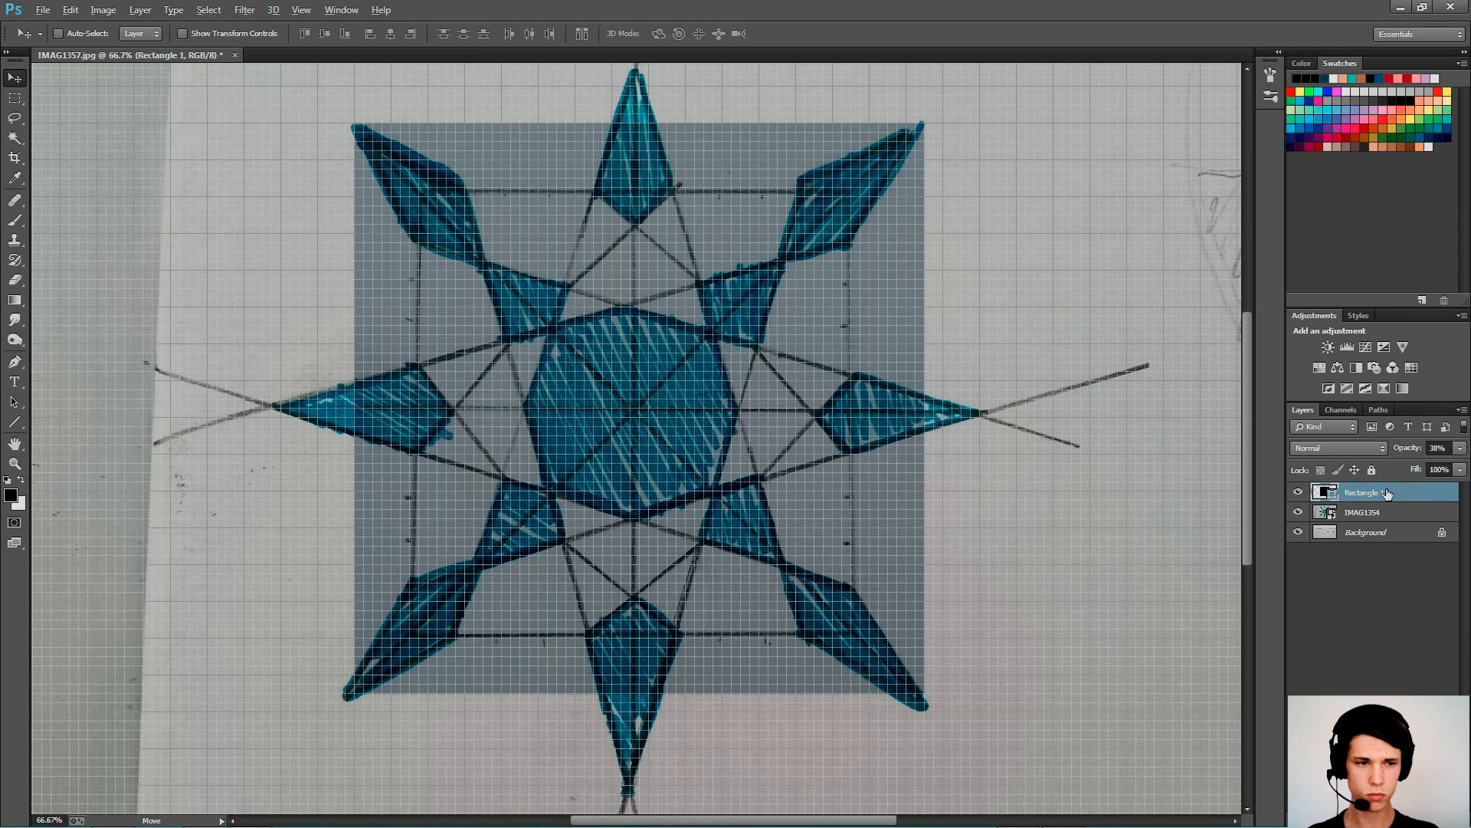
{"action": "key", "text": "ctrl+j"}
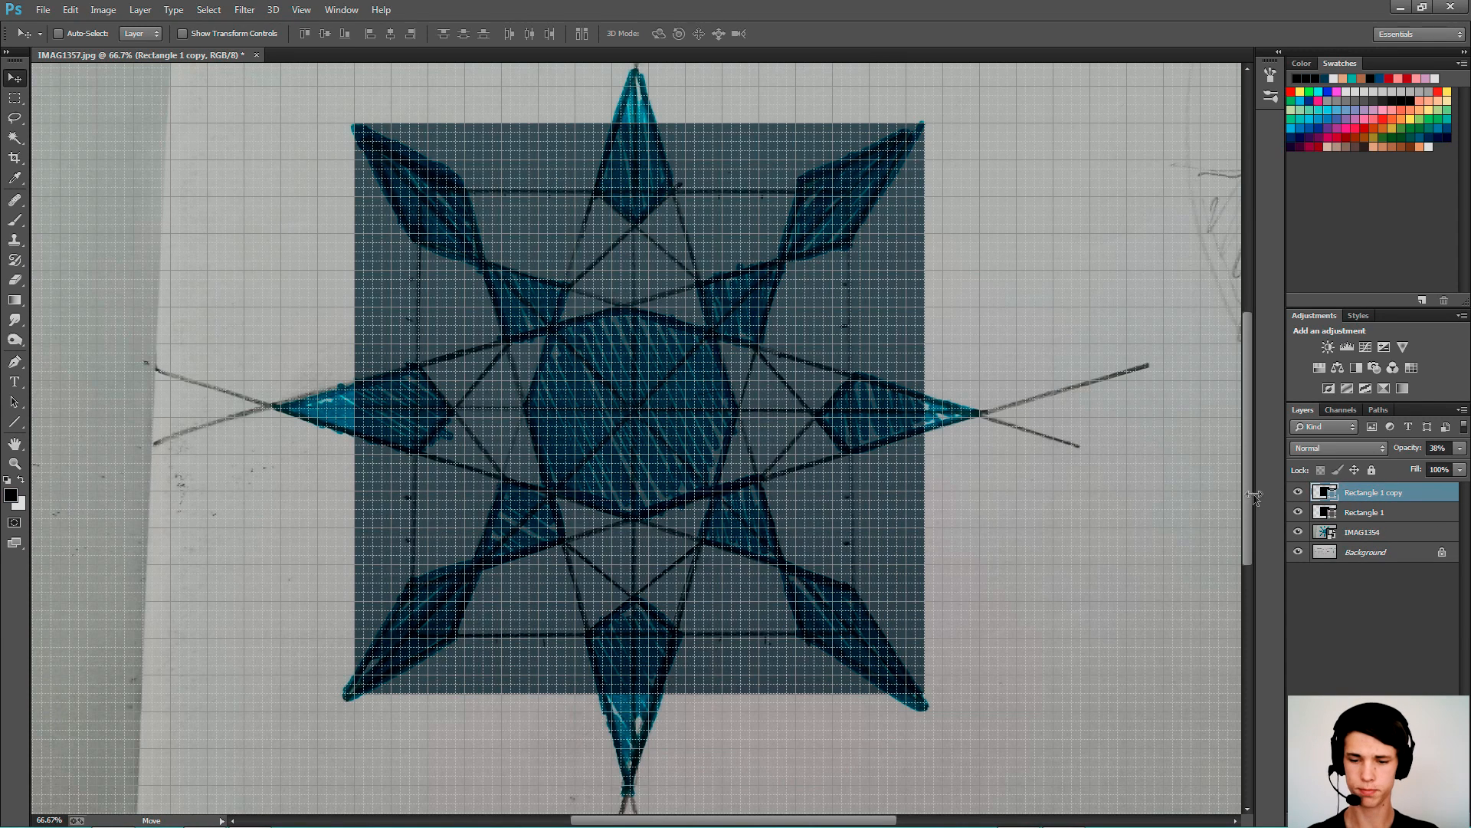
{"action": "key", "text": "ctrl+t"}
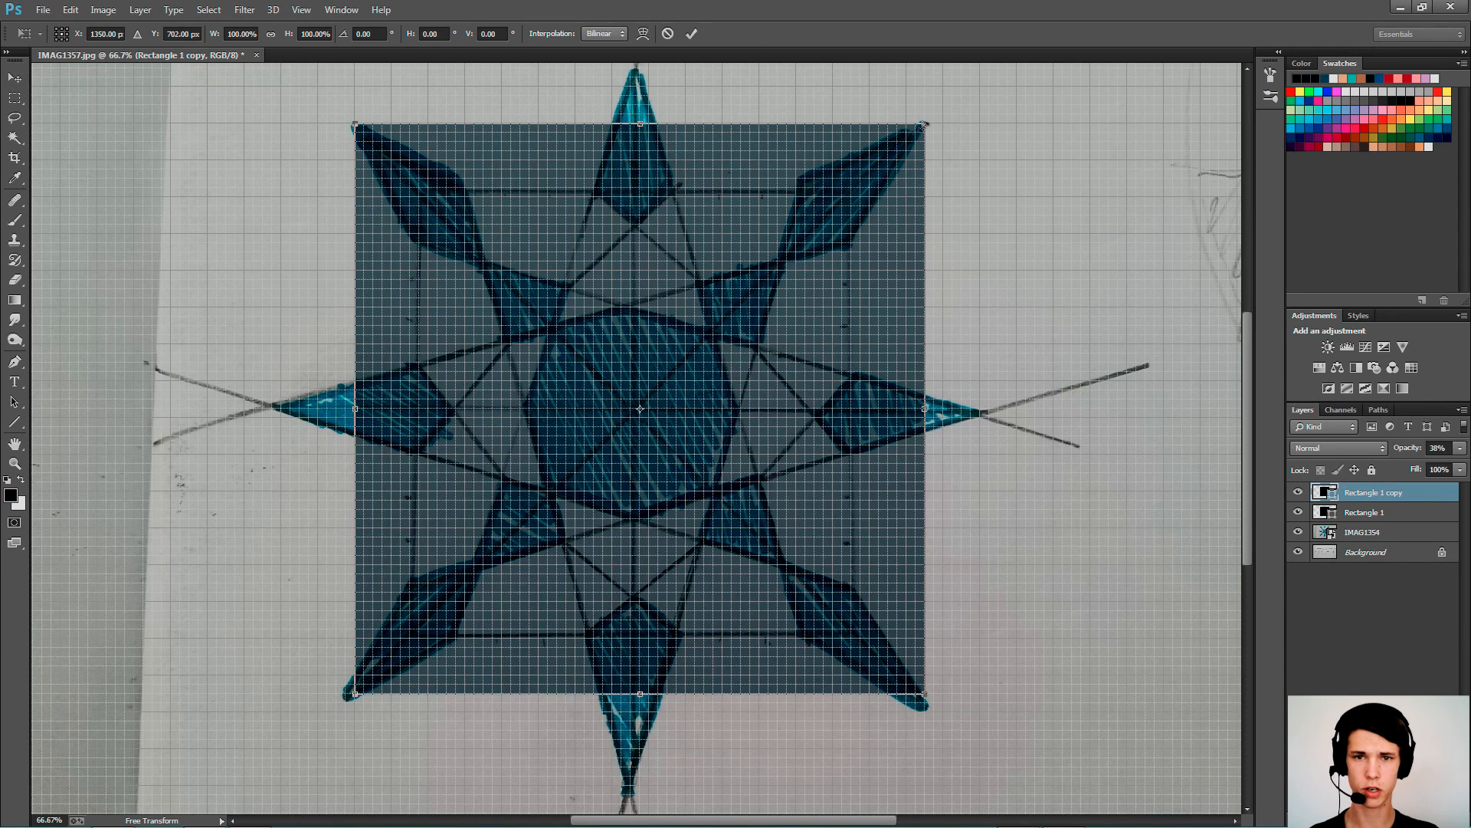
{"action": "left_click_drag", "start_coordinate": [925, 126], "coordinate": [700, 314]}
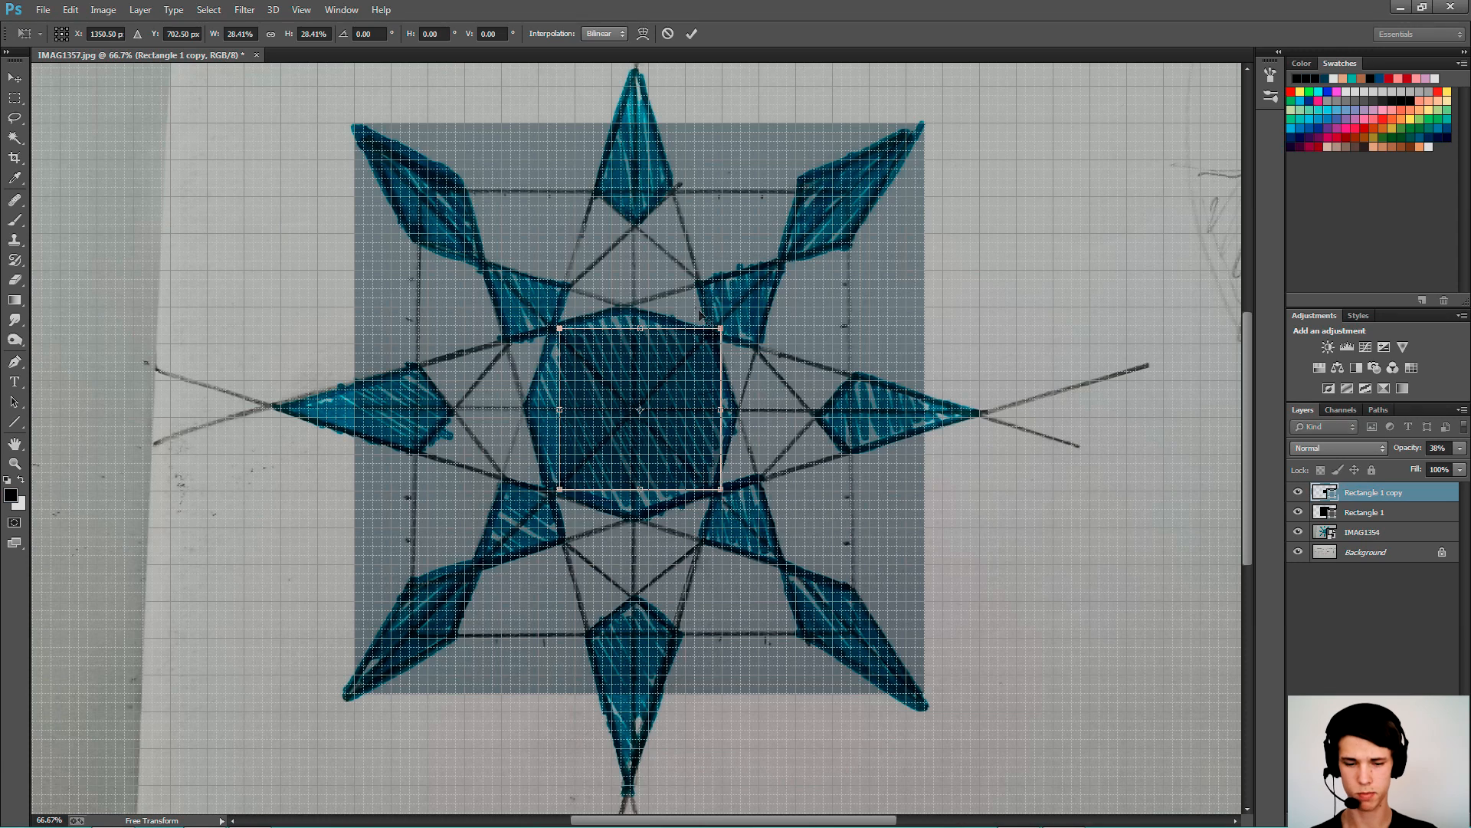
{"action": "key", "text": "Return"}
- Shift the IMAG1354 sketch layer slightly to the right to line it up with the squares
{"action": "left_click", "coordinate": [1363, 532]}
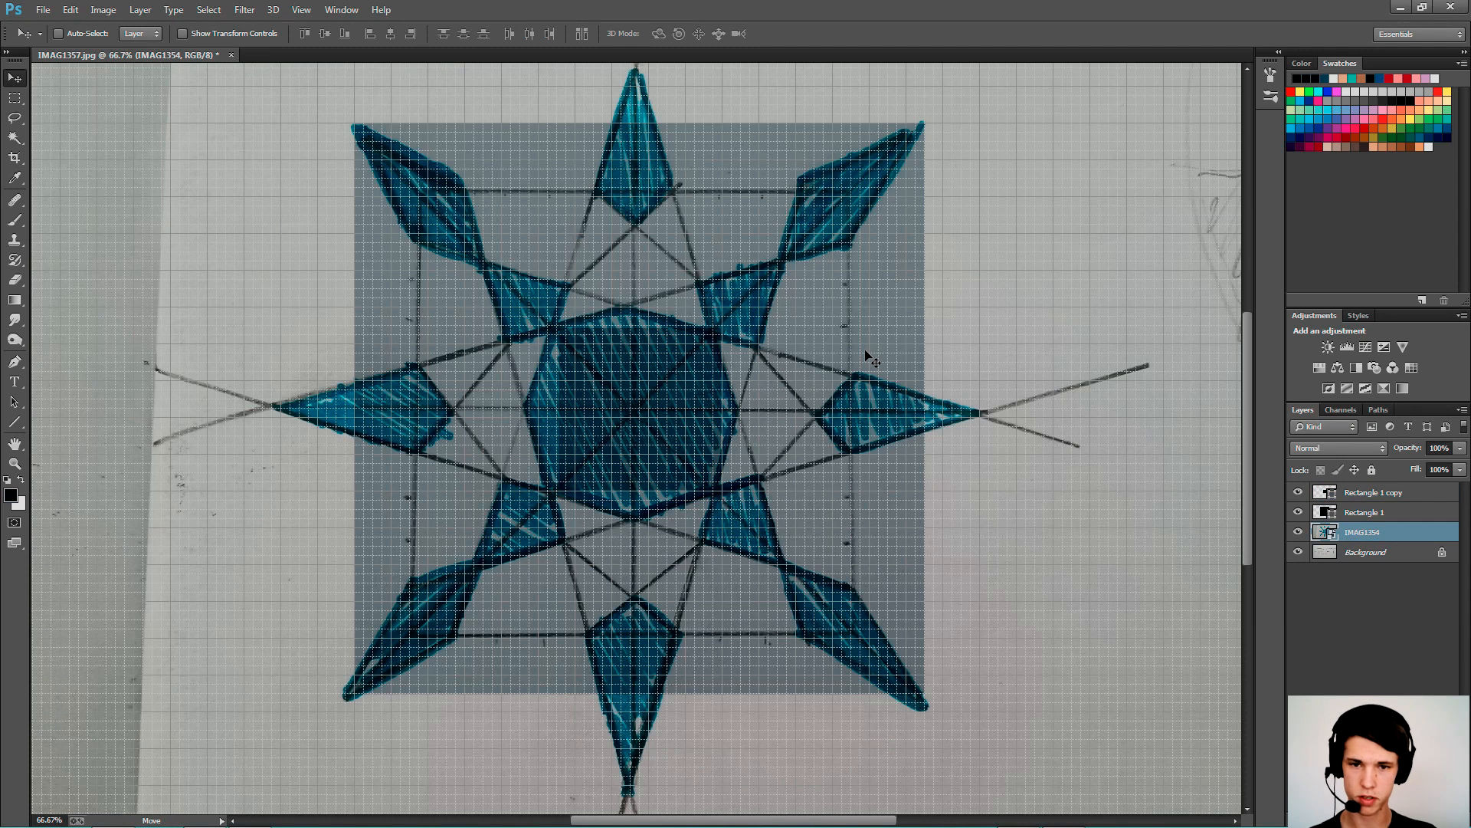
{"action": "left_click_drag", "start_coordinate": [868, 356], "coordinate": [874, 358]}
{"action": "key", "text": "alt+Tab"}
{"action": "key", "text": "alt+Tab"}
{"action": "key", "text": "alt+Tab"}
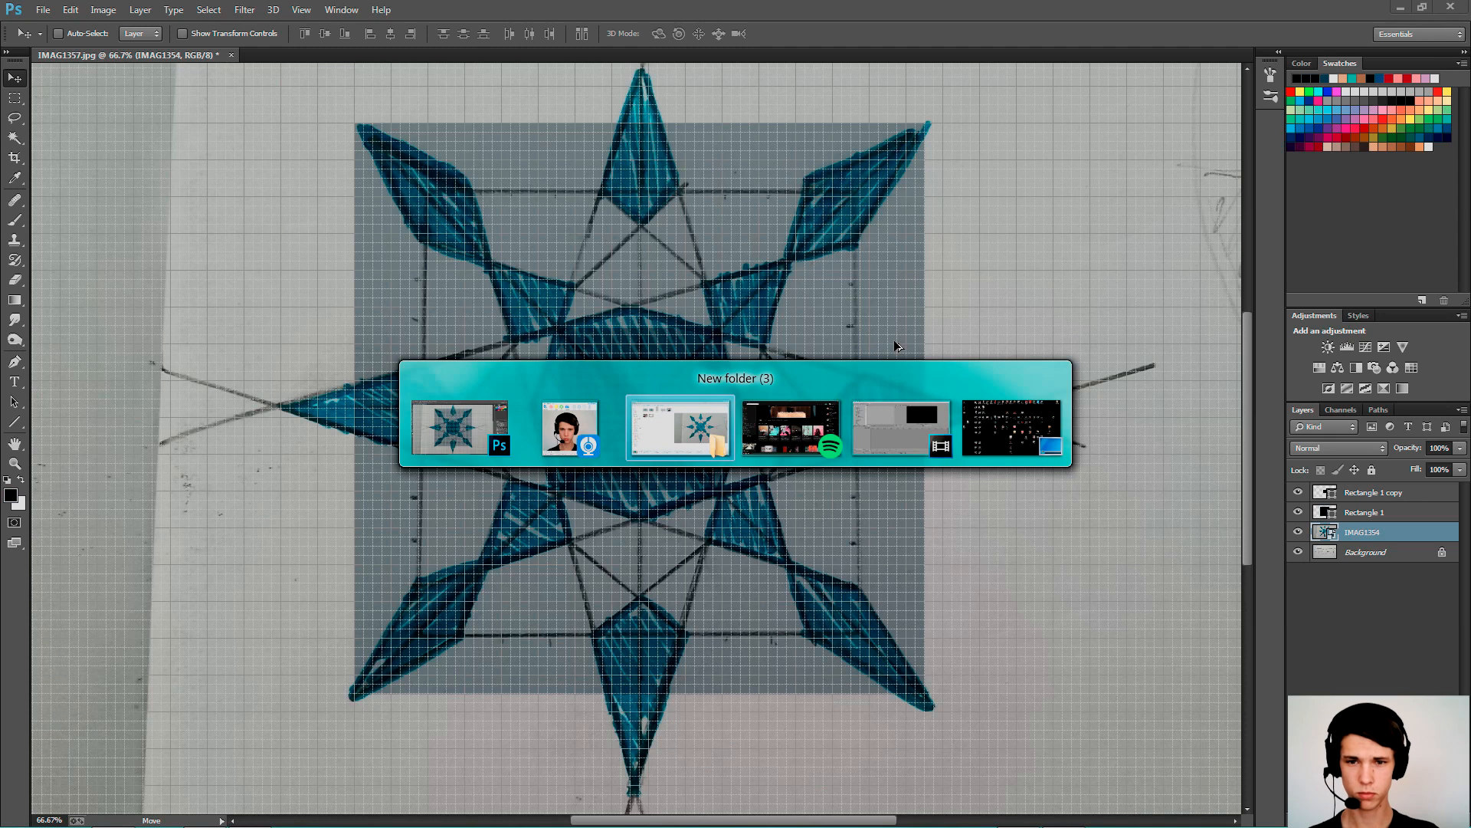
{"action": "key", "text": "alt+shift+Tab"}
{"action": "key", "text": "alt+shift+Tab"}
{"action": "key", "text": "alt+shift+Tab"}
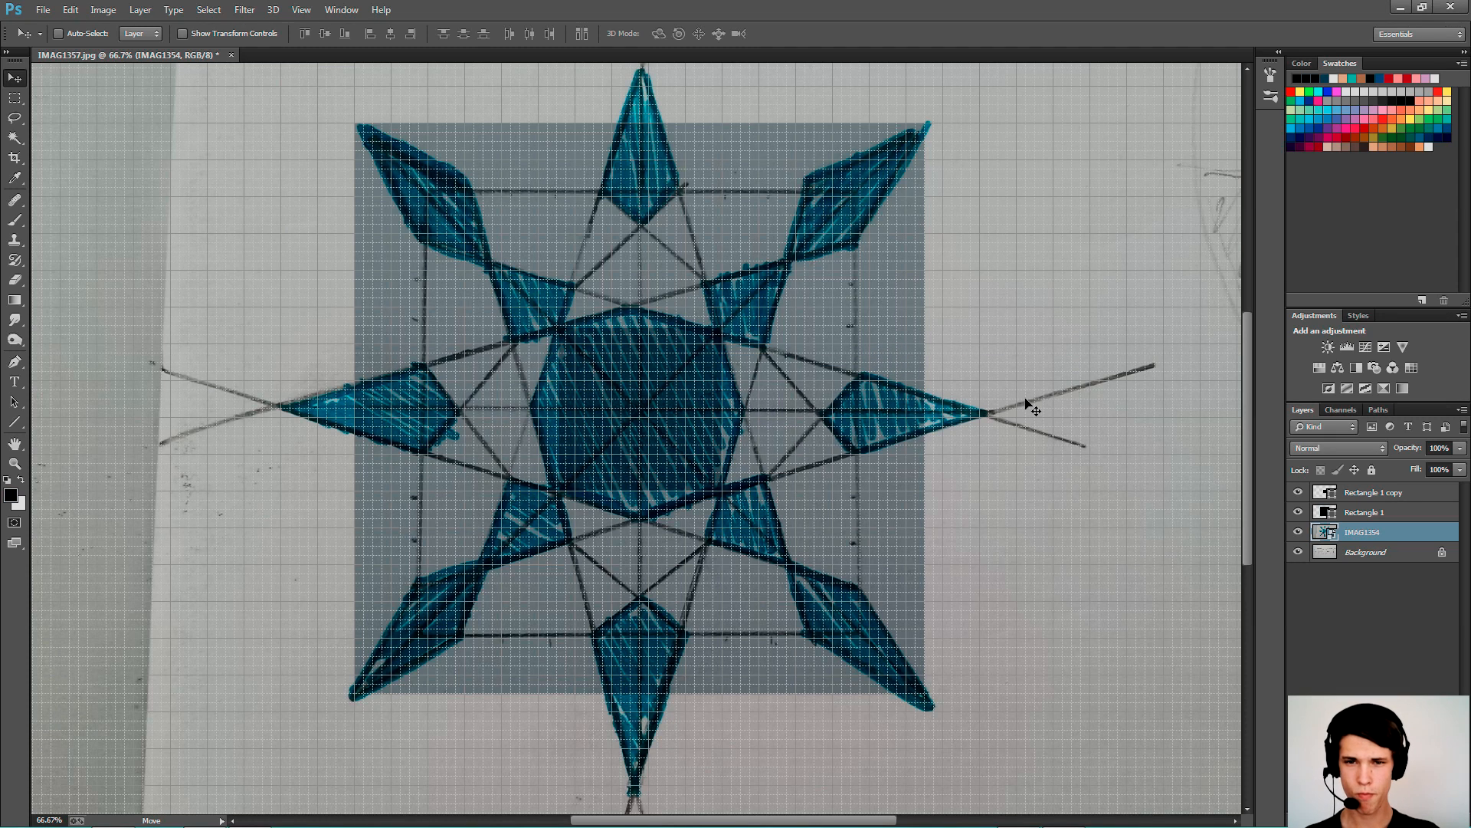
- Set the small centre square's opacity to 62% and nudge it slightly up and left onto the grid
{"action": "left_click", "coordinate": [1392, 493]}
{"action": "left_click_drag", "start_coordinate": [1416, 448], "coordinate": [1424, 450]}
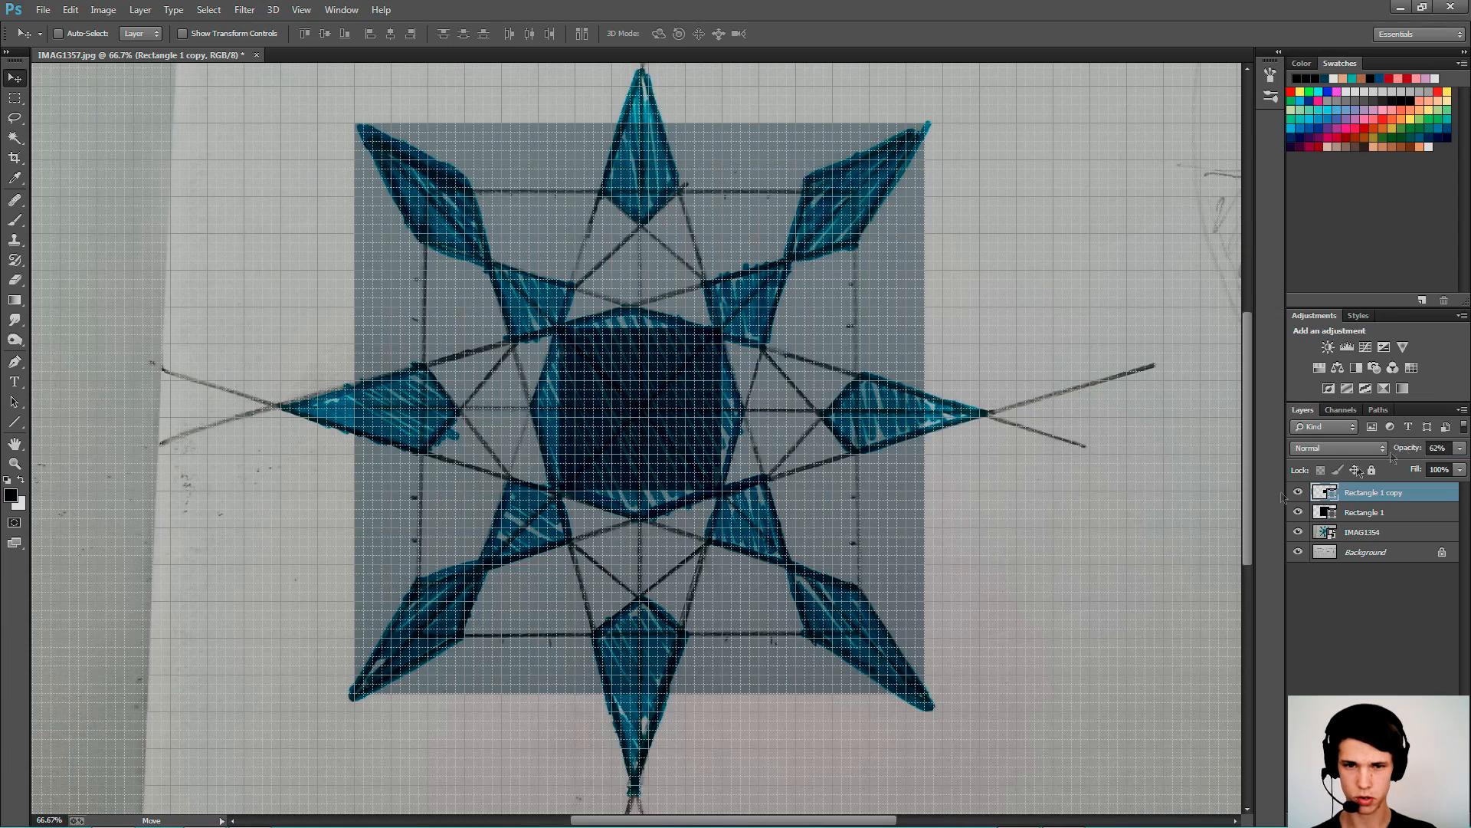
{"action": "key", "text": "ctrl+plus"}
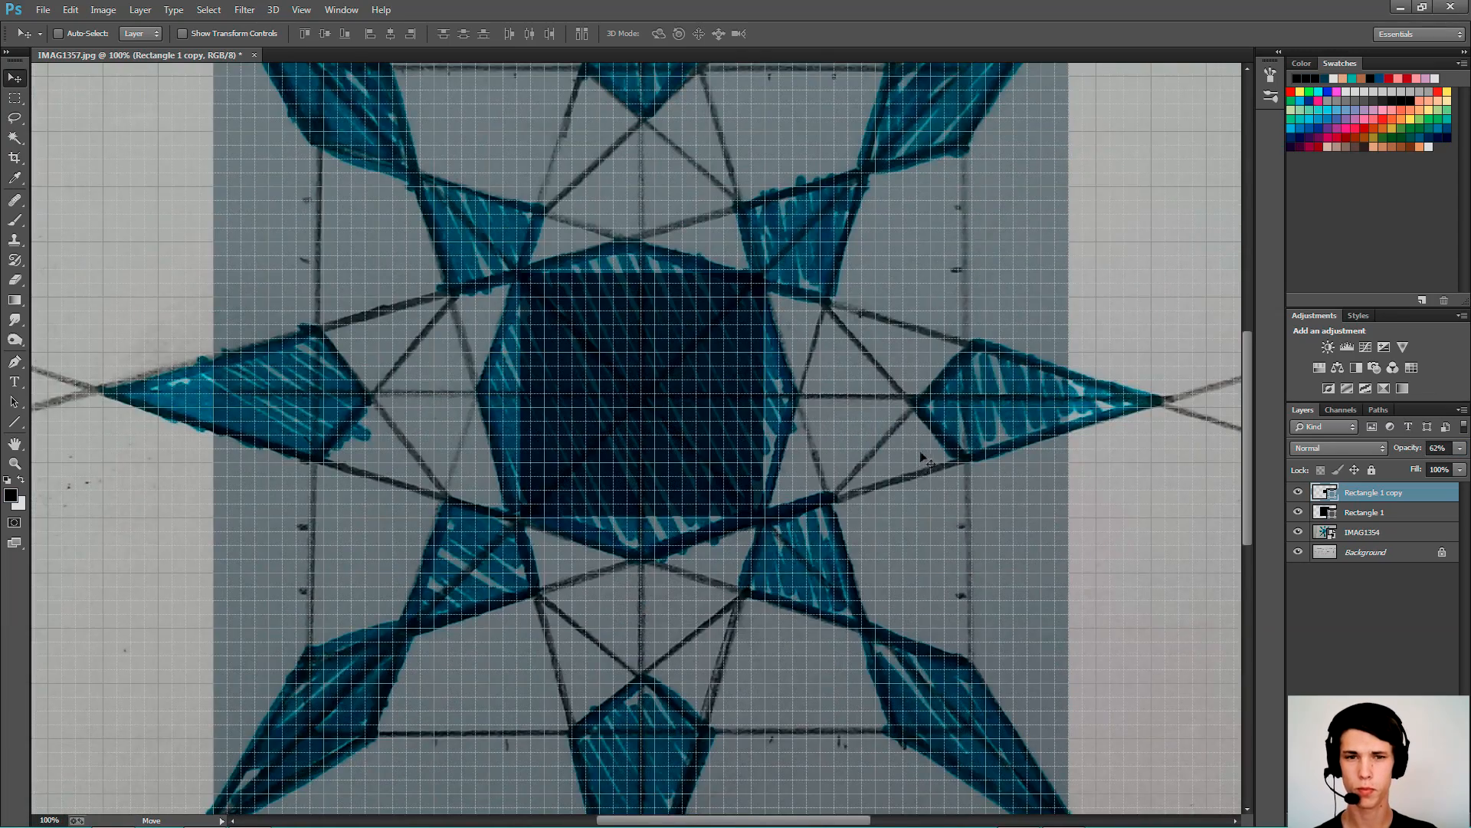
{"action": "key", "text": "ctrl+minus"}
{"action": "key", "text": "ctrl+plus"}
{"action": "key", "text": "ctrl+plus"}
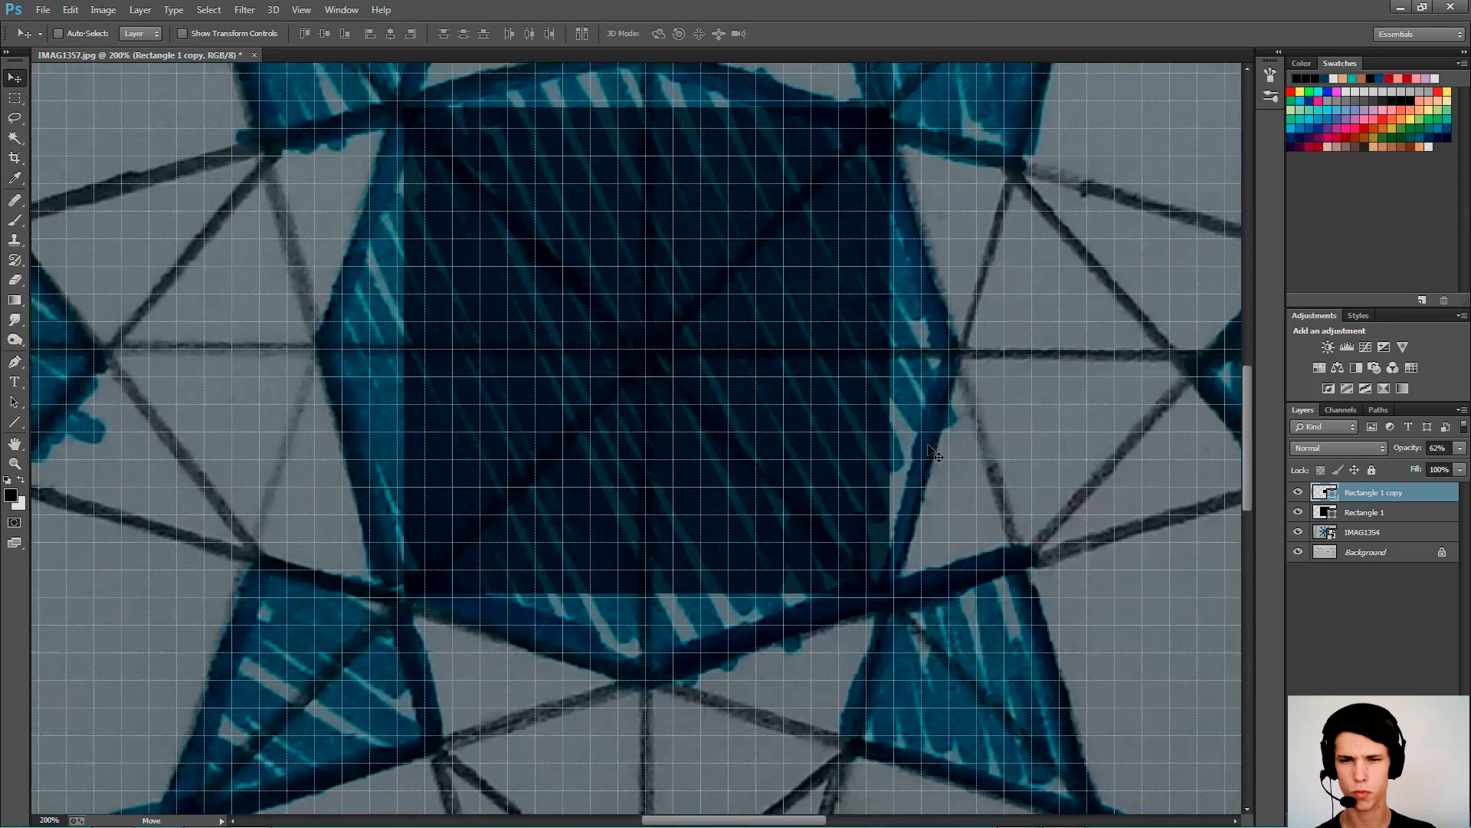
{"action": "left_click_drag", "start_coordinate": [832, 476], "coordinate": [816, 463]}
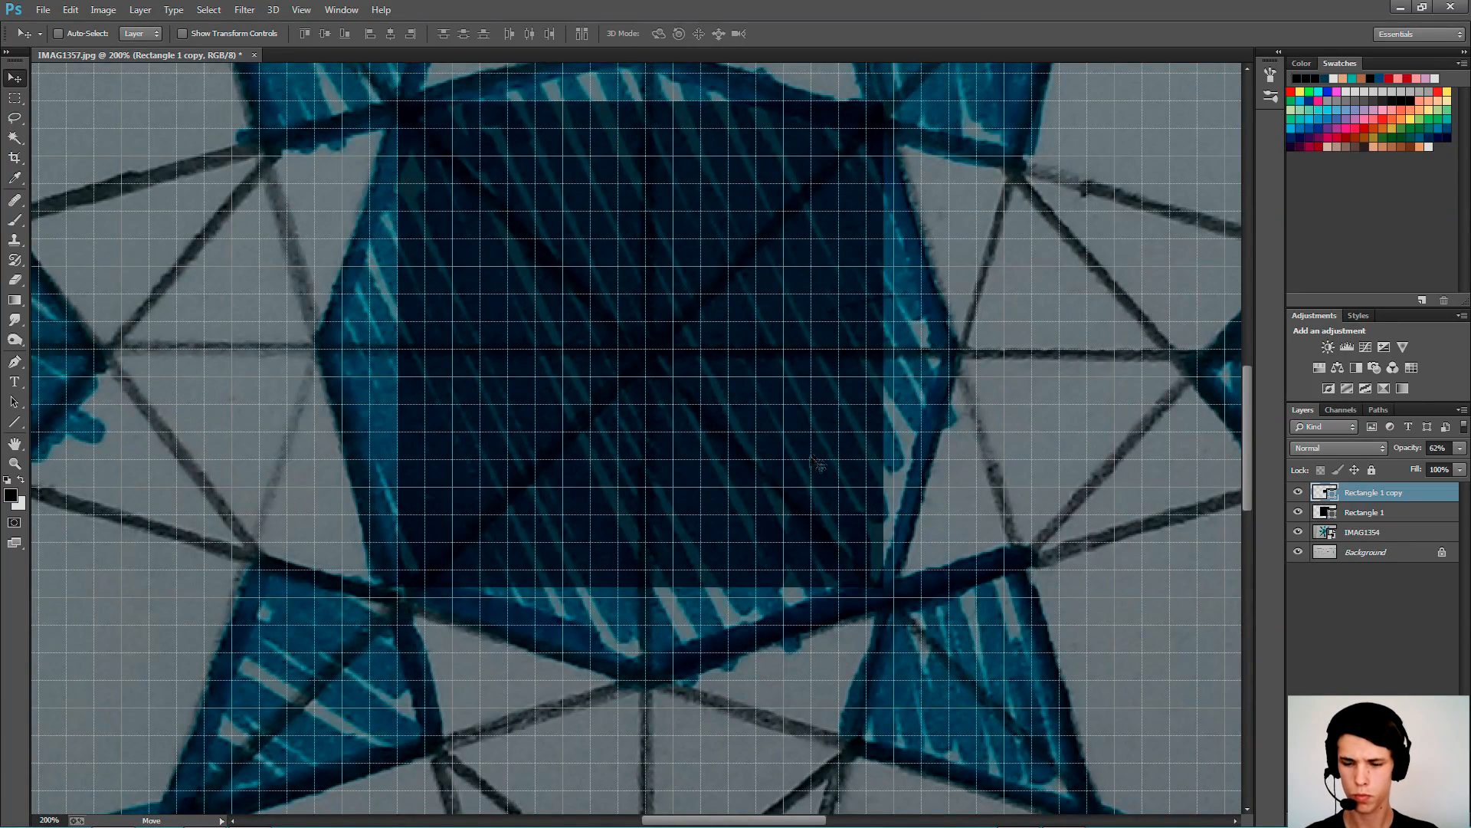
- Scale the small centre square up to 102.21% from its upper-left corner so it reaches the octagon's lower-right corner
{"action": "key", "text": "ctrl+t"}
{"action": "left_click_drag", "start_coordinate": [885, 588], "coordinate": [893, 597]}
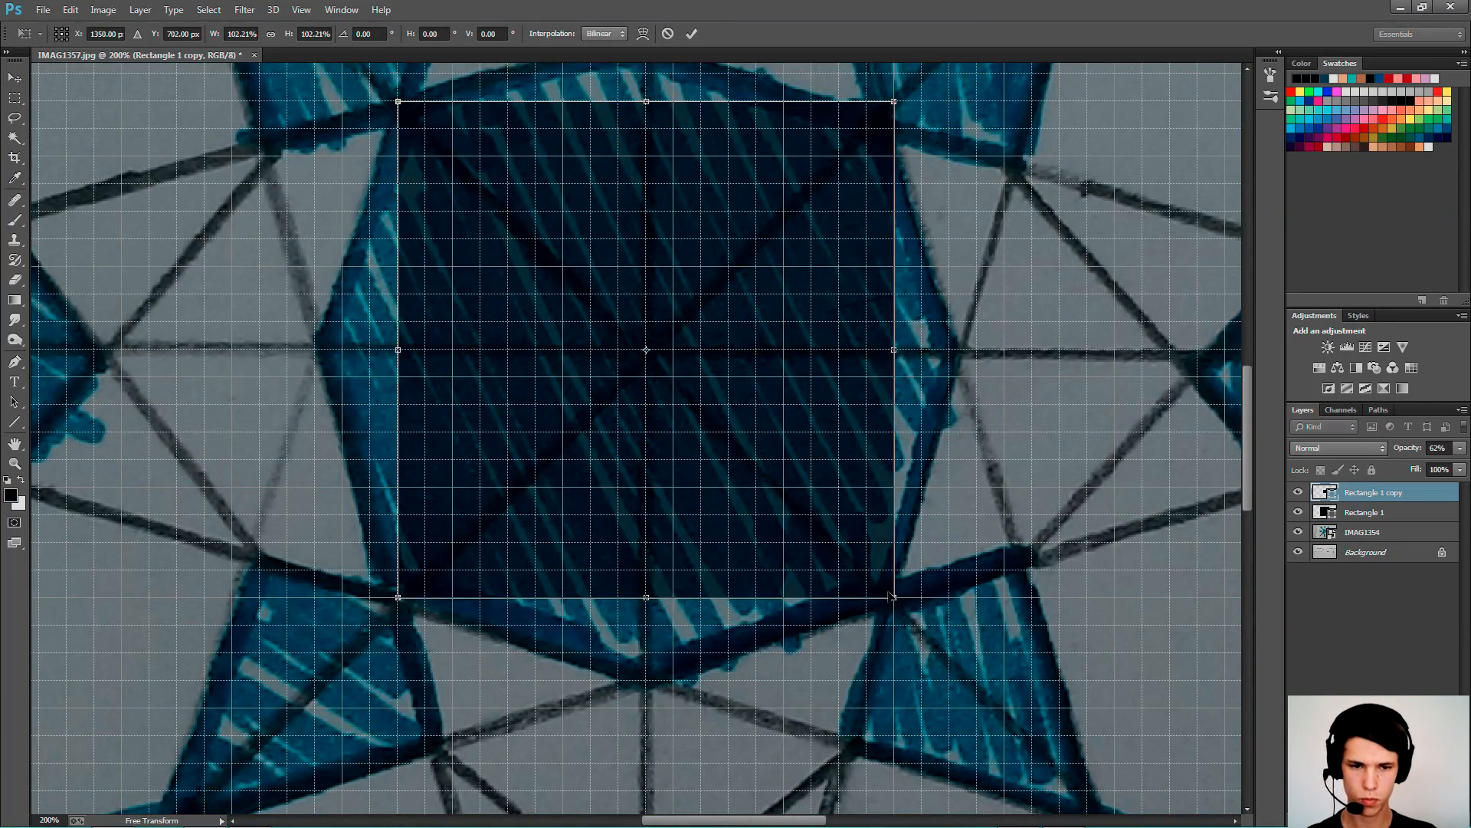
{"action": "key", "text": "Return"}
{"action": "key", "text": "ctrl+minus"}
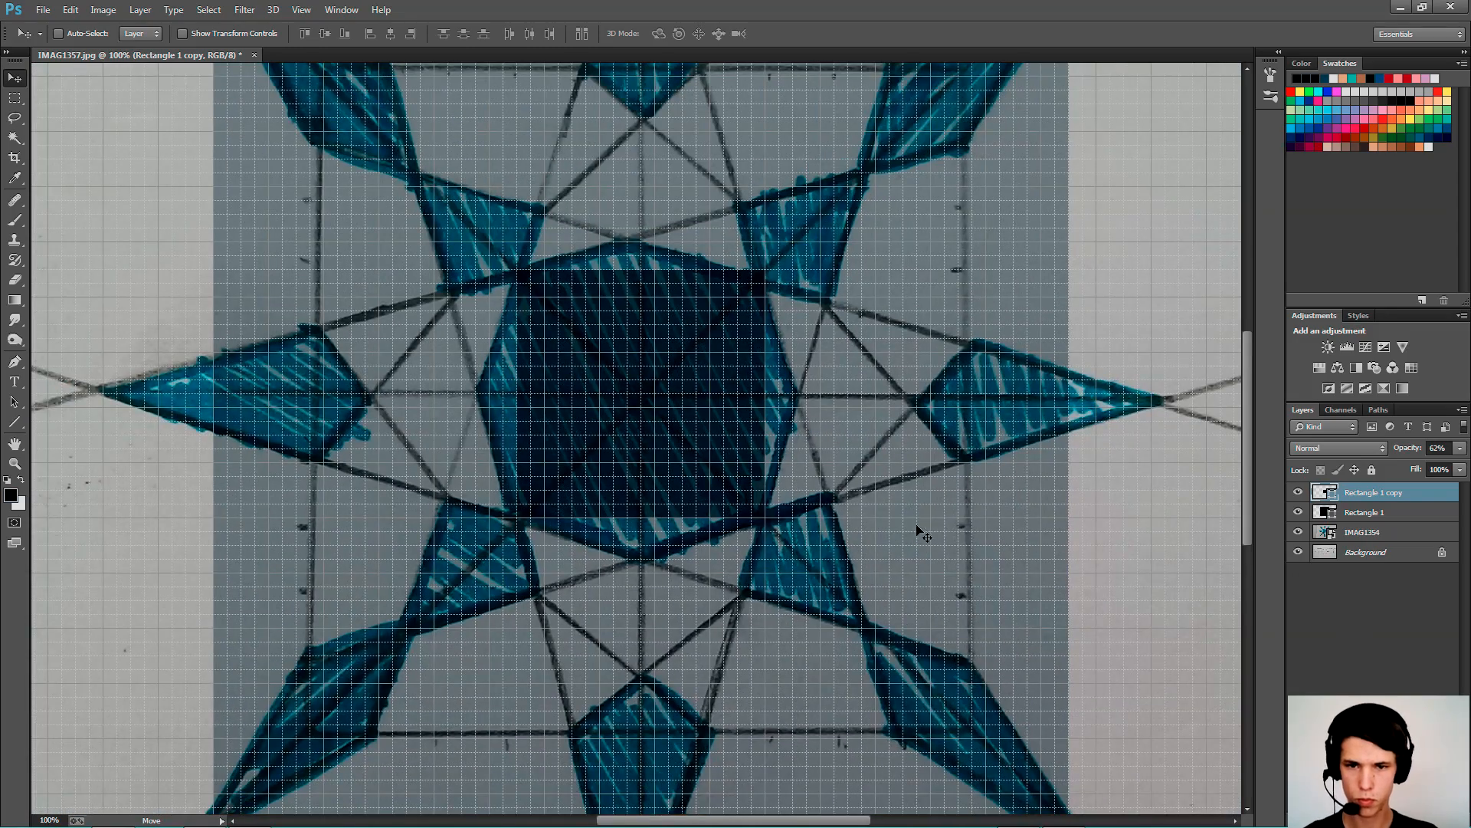
{"action": "key", "text": "ctrl+t"}
{"action": "left_click_drag", "start_coordinate": [765, 269], "coordinate": [663, 373]}
{"action": "key", "text": "Escape"}
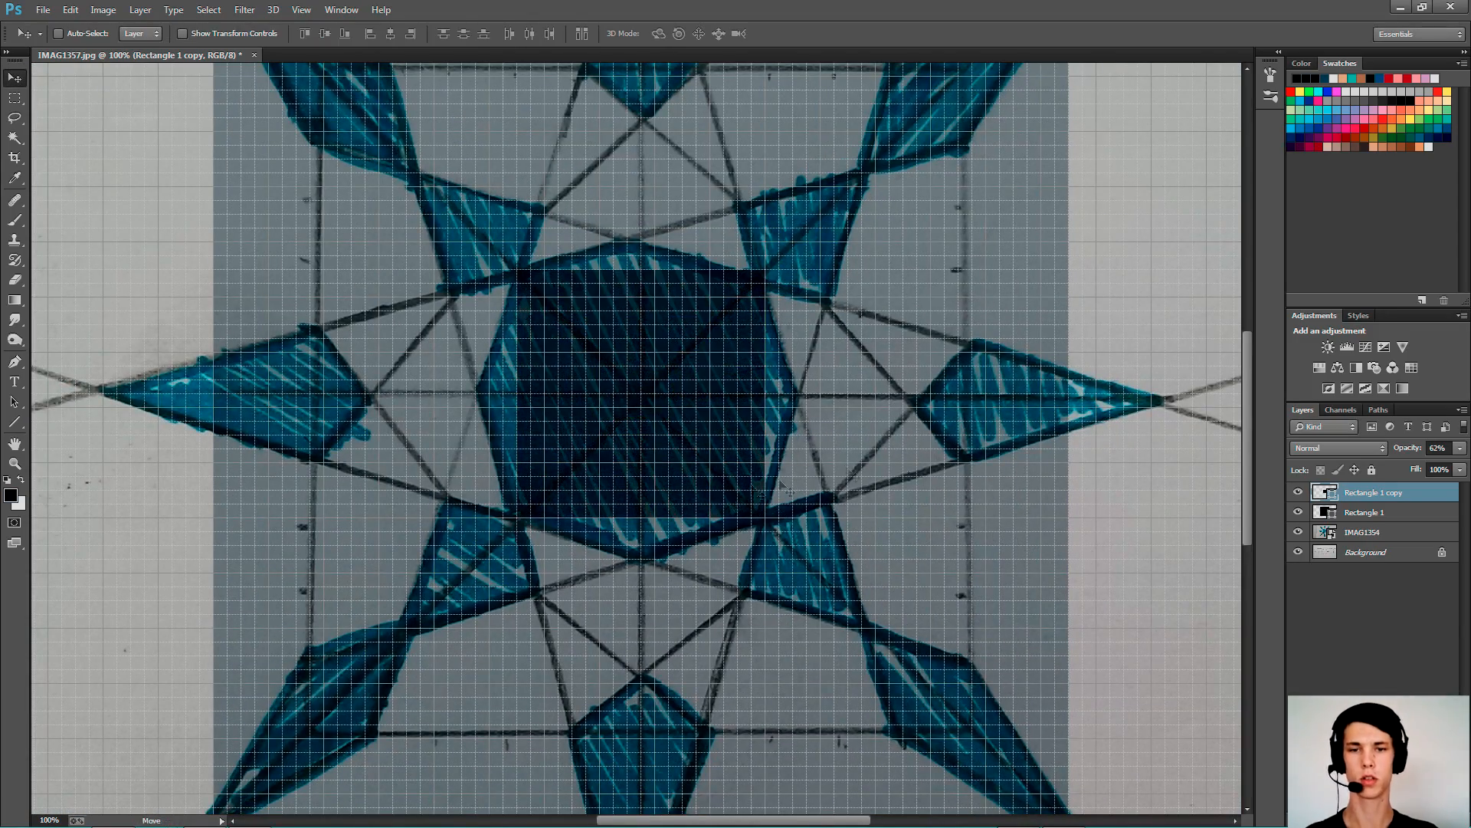
{"action": "key", "text": "ctrl+minus"}
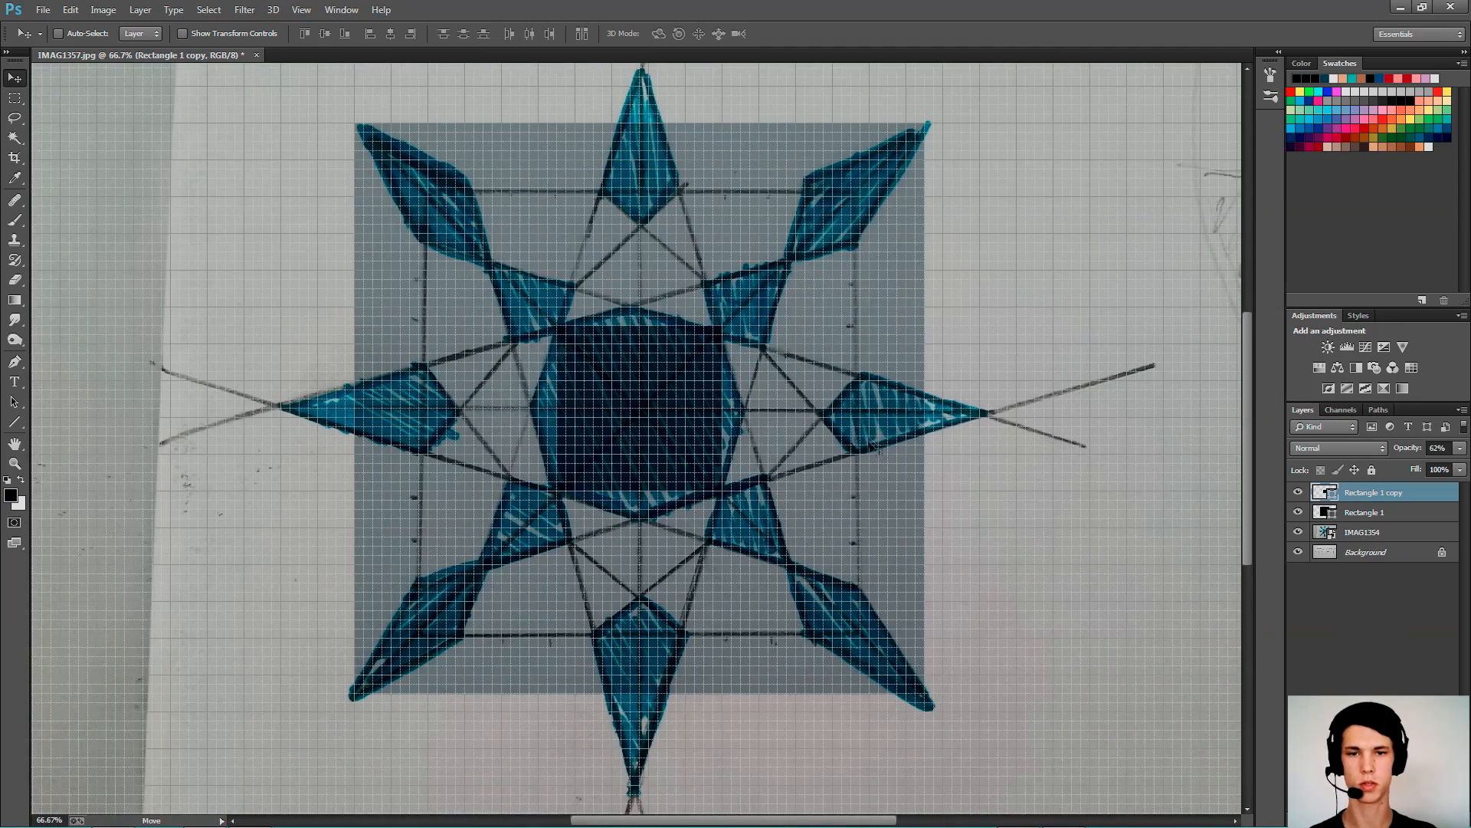
{"action": "left_click", "coordinate": [1371, 512]}
{"action": "key", "text": "ctrl+t"}
{"action": "left_click_drag", "start_coordinate": [921, 121], "coordinate": [729, 317]}
{"action": "key", "text": "Escape"}
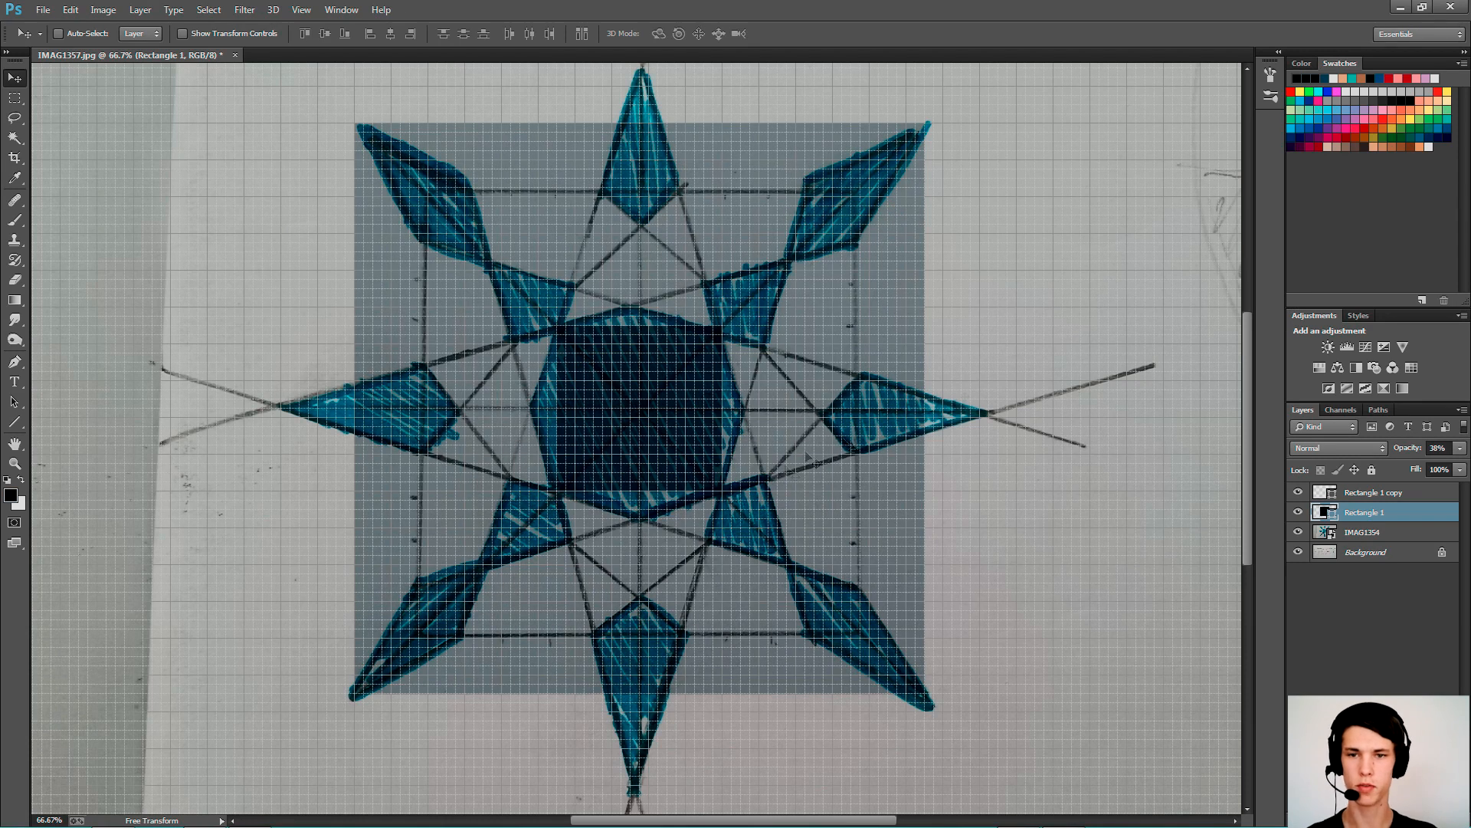
- Draw a 2 px line about 1135 px across and 344 px high, from the lower-left diamond's outer corner past the right star tip
{"action": "key", "text": "u"}
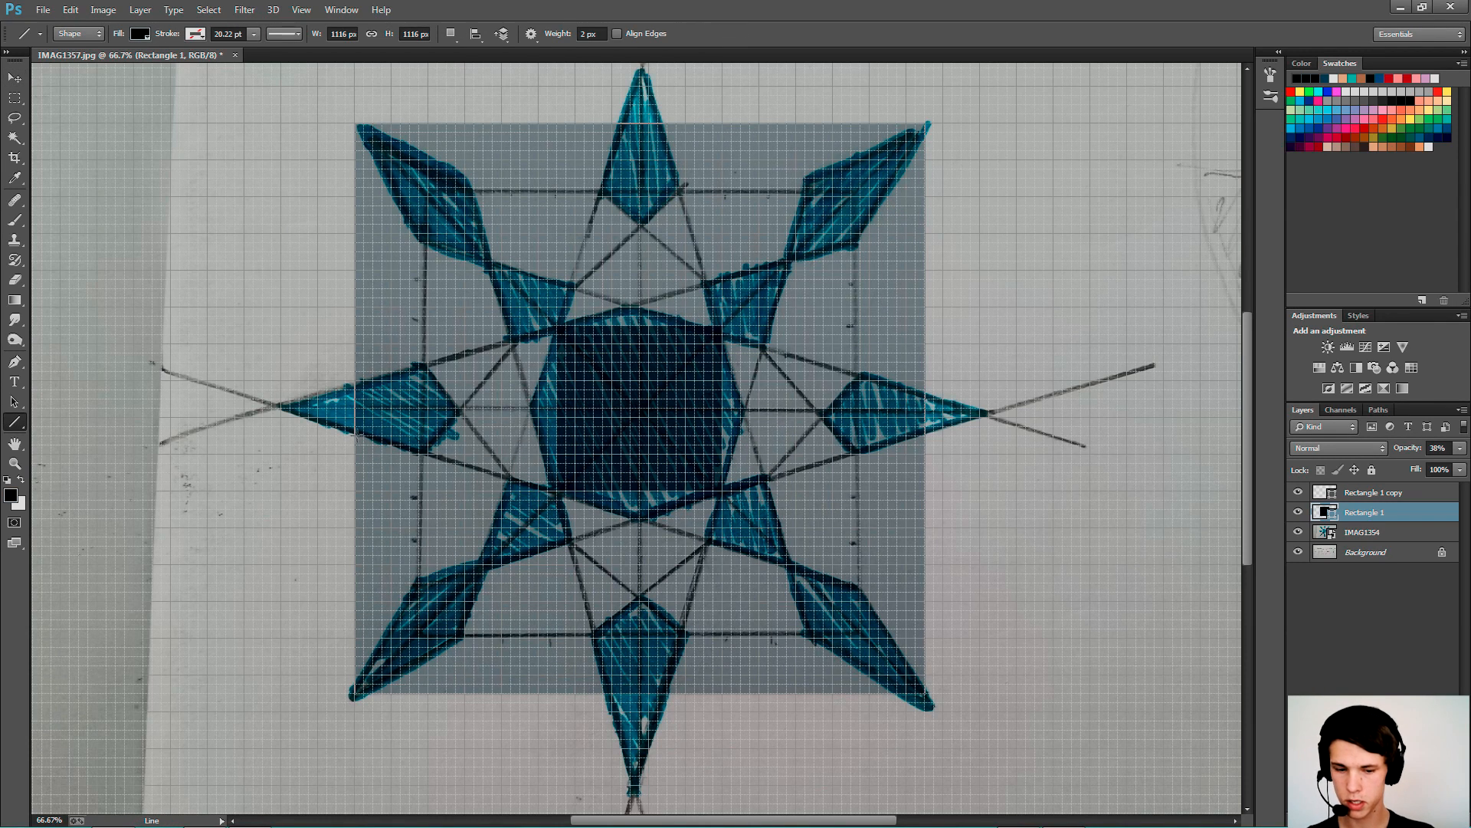
{"action": "key", "text": "ctrl+plus"}
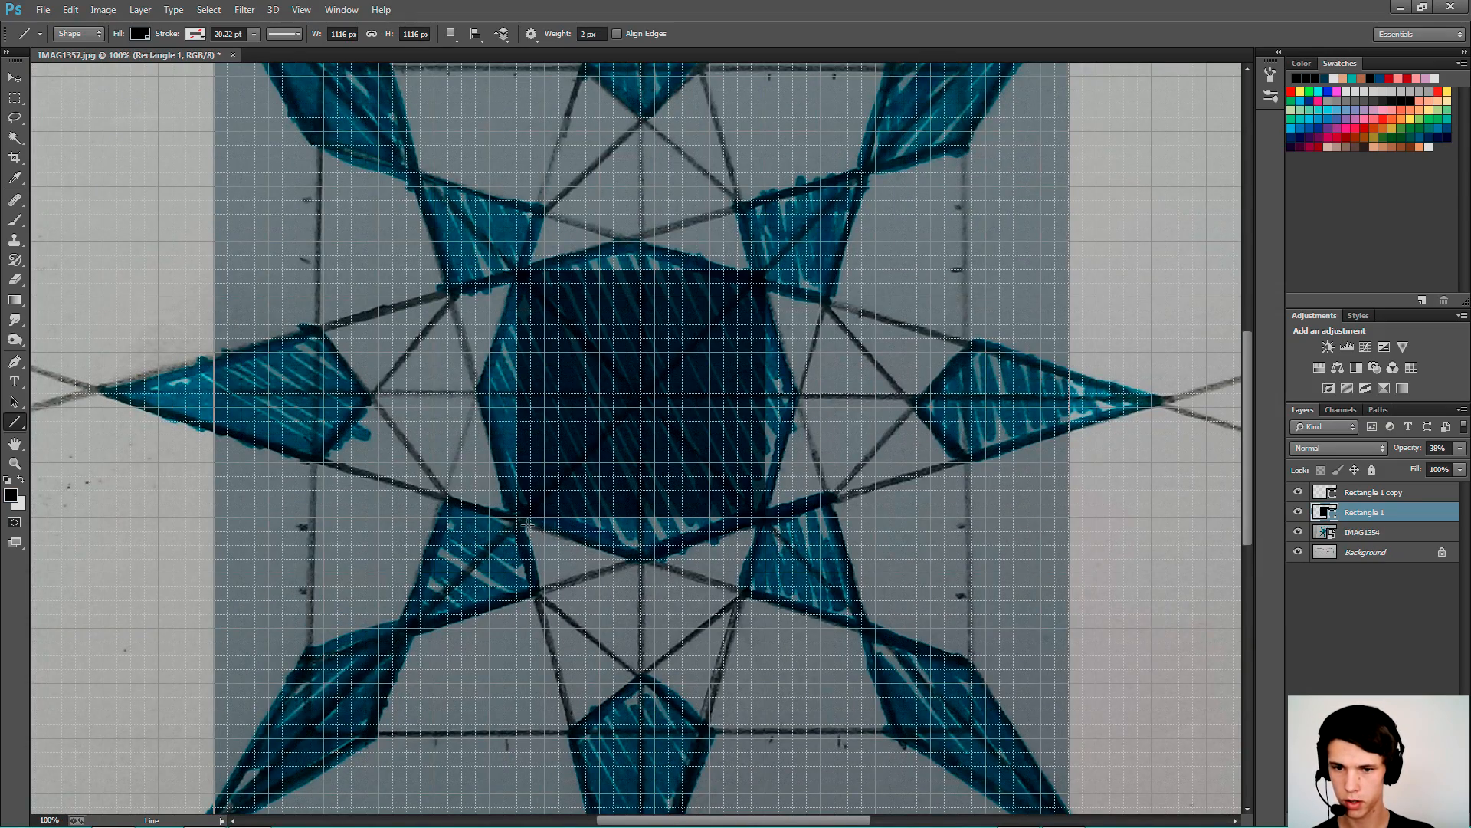
{"action": "key", "text": "ctrl+minus"}
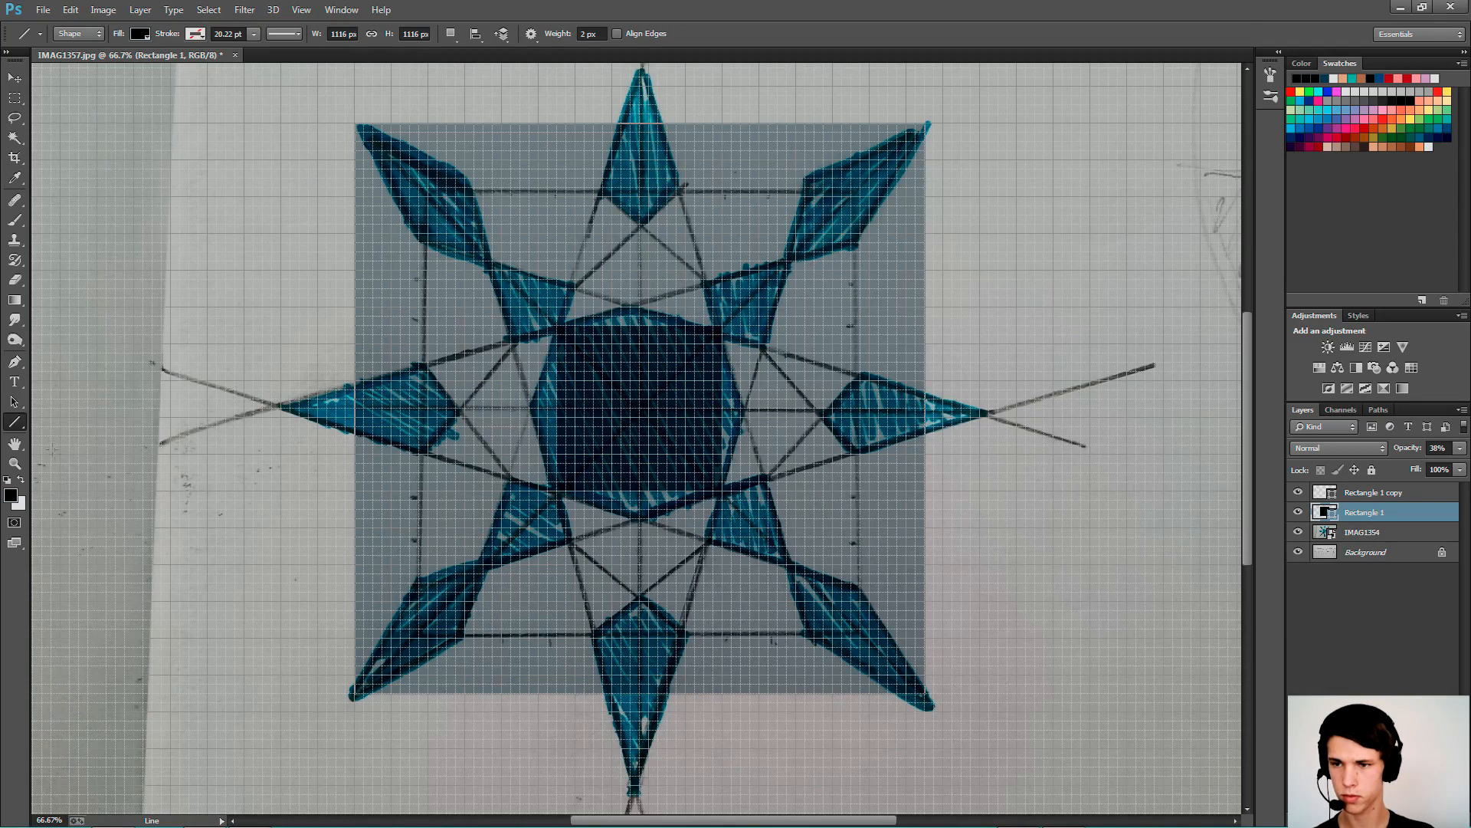
{"action": "key", "text": "ctrl+plus"}
{"action": "left_click_drag", "start_coordinate": [631, 684], "coordinate": [741, 395]}
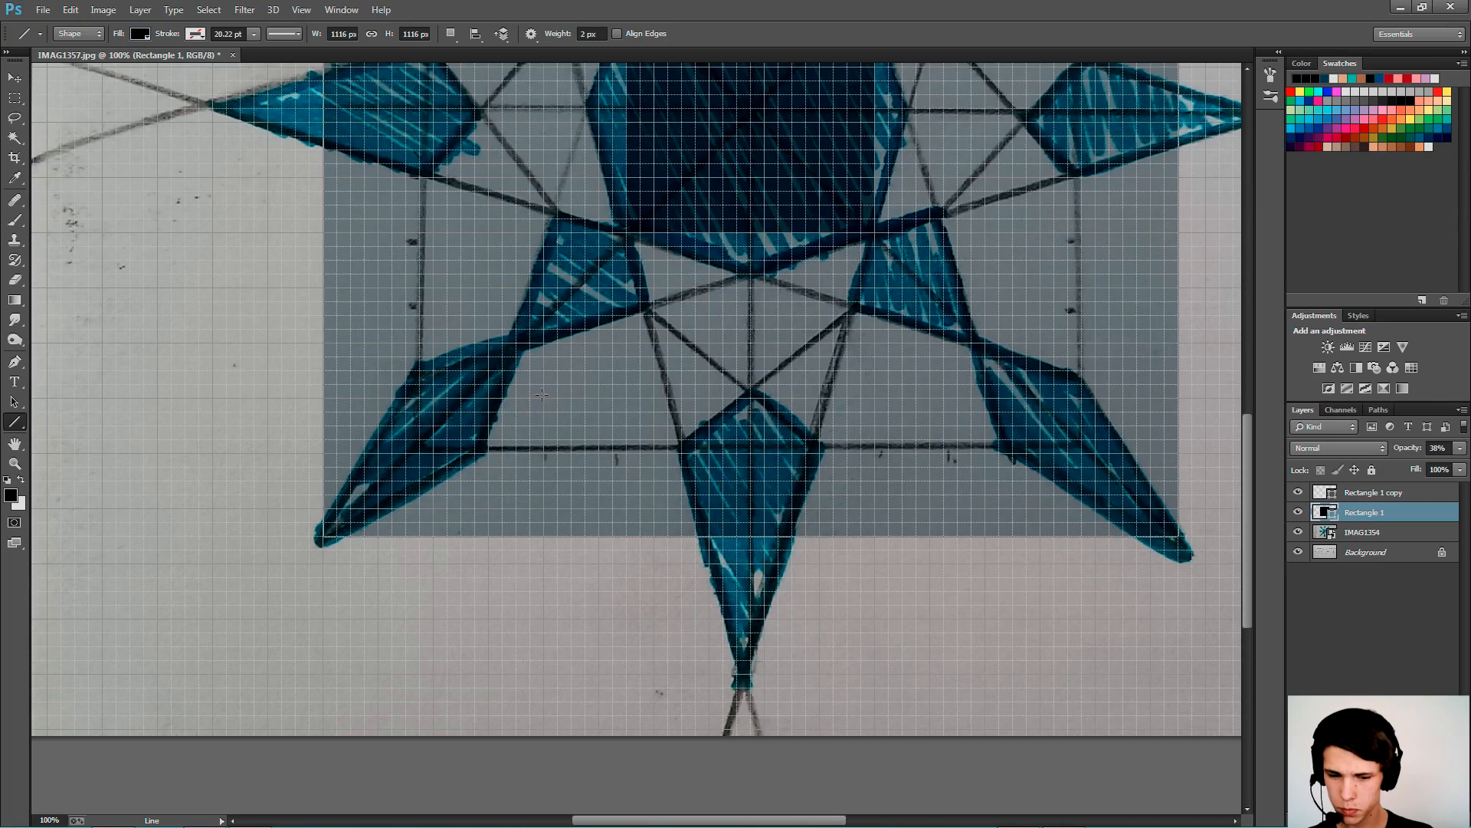
{"action": "key", "text": "ctrl+plus"}
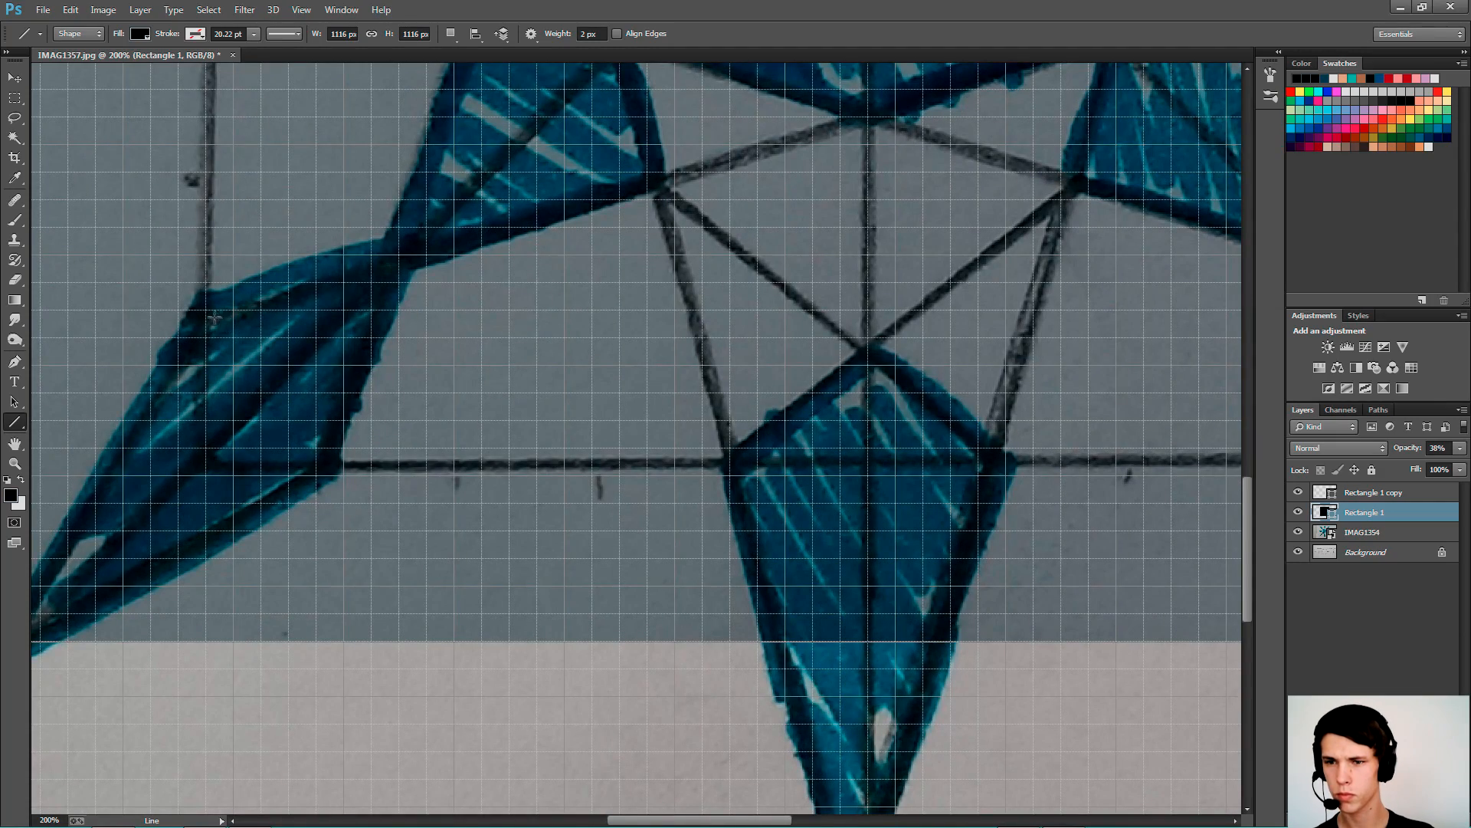
{"action": "left_click_drag", "start_coordinate": [206, 309], "coordinate": [1204, 242]}
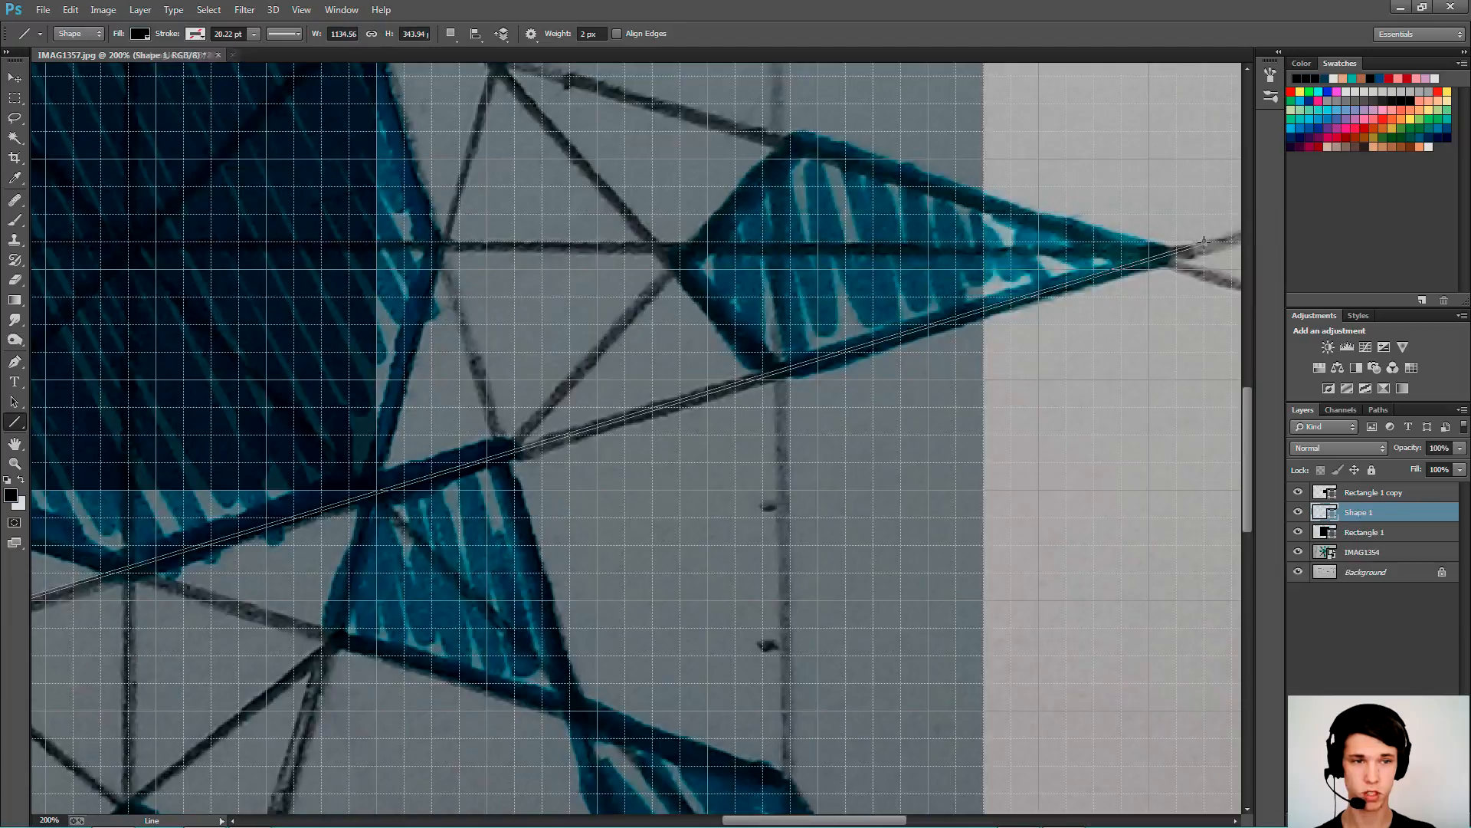
- Duplicate the Shape 1 line layer
{"action": "key", "text": "ctrl+minus"}
{"action": "key", "text": "ctrl+minus"}
{"action": "key", "text": "ctrl+plus"}
{"action": "left_click_drag", "start_coordinate": [637, 562], "coordinate": [699, 532]}
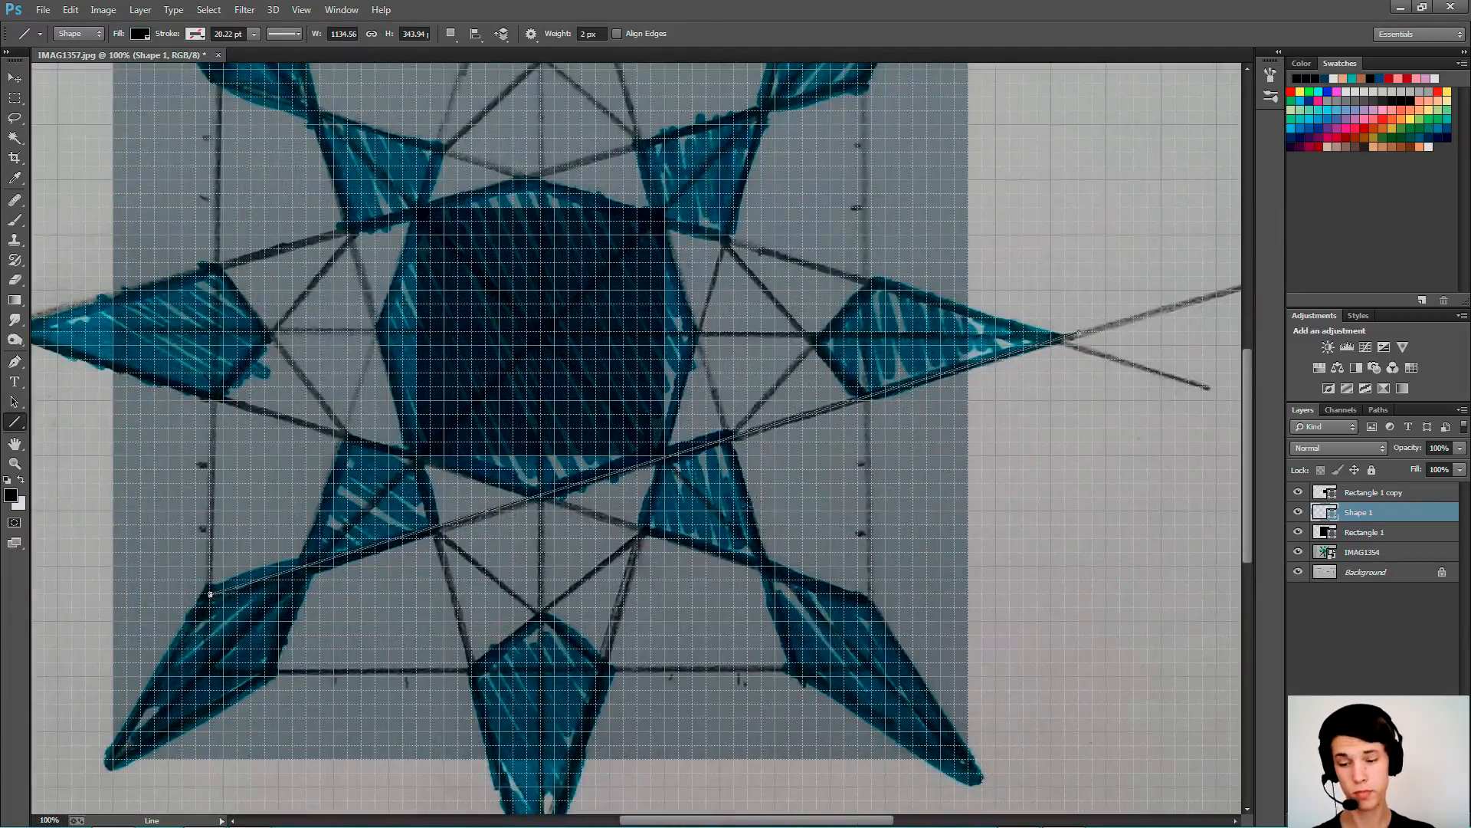
{"action": "key", "text": "v"}
{"action": "key", "text": "ctrl+minus"}
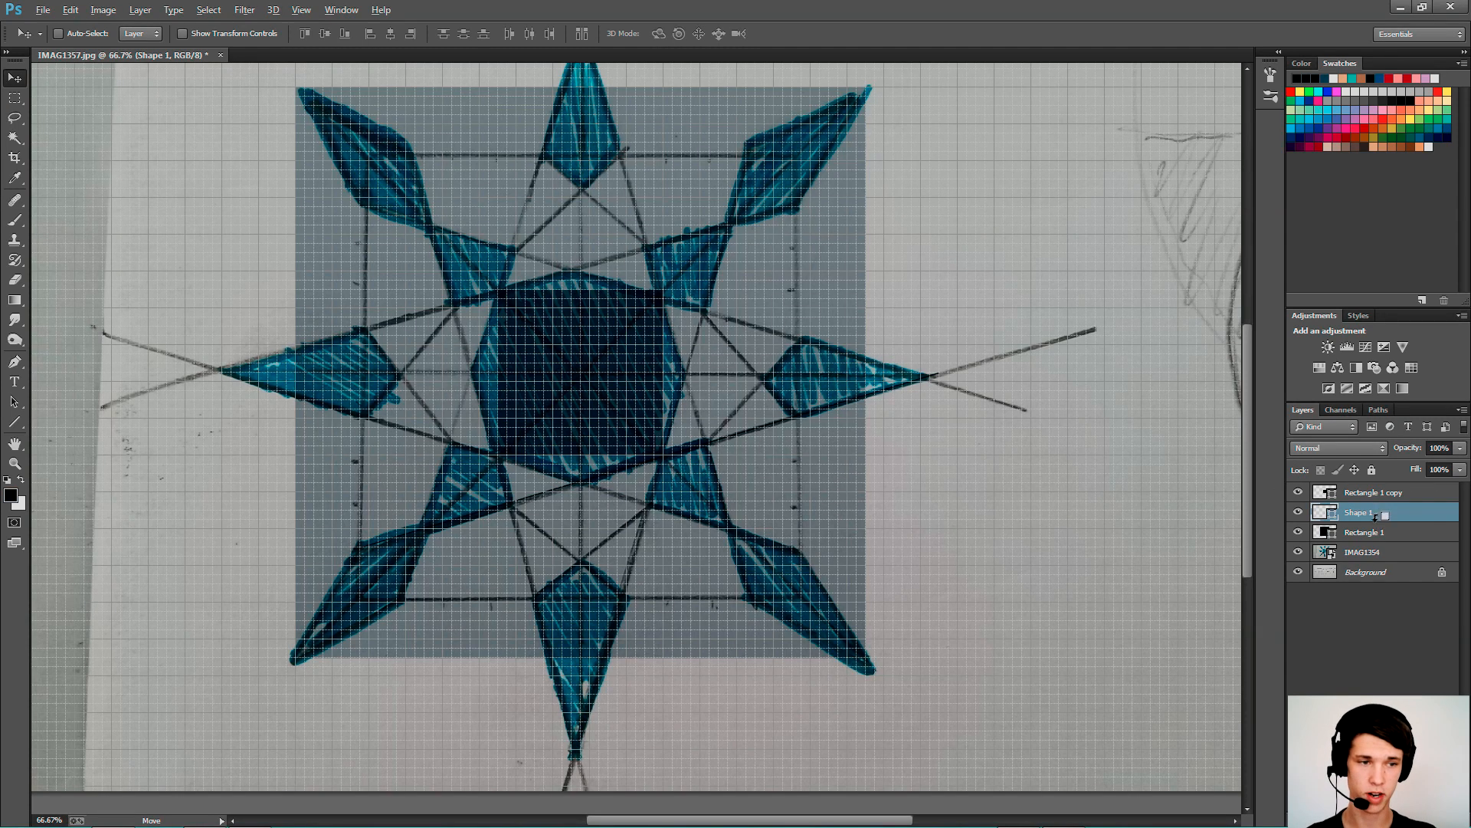
{"action": "key", "text": "ctrl+j"}
- Place the duplicate line's transform reference point at the centre square's middle, at about X 1349.5 px, Y 702 px
{"action": "key", "text": "ctrl+t"}
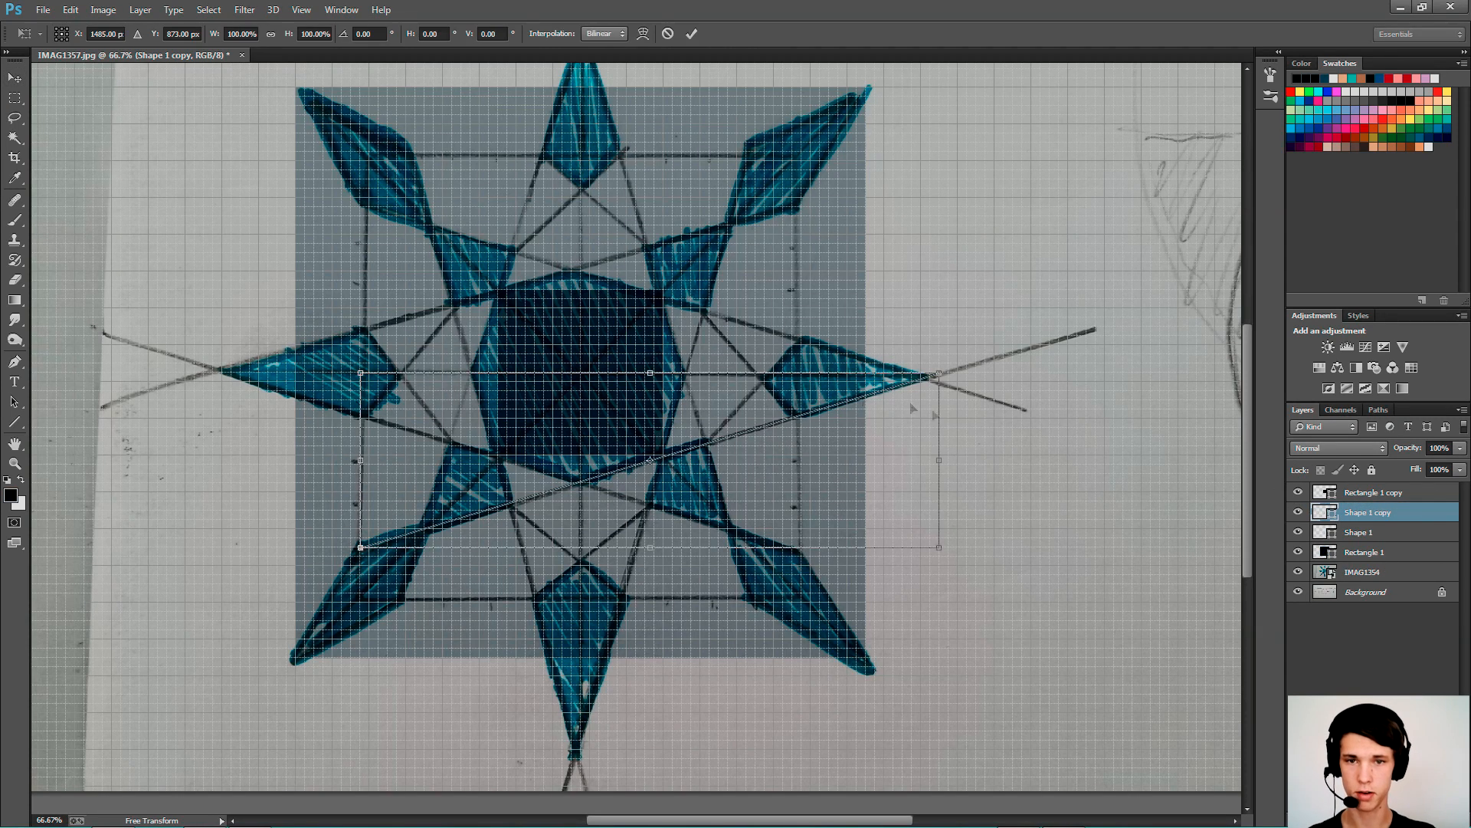
{"action": "left_click_drag", "start_coordinate": [650, 462], "coordinate": [920, 421]}
{"action": "key", "text": "ctrl+plus"}
{"action": "key", "text": "ctrl+plus"}
{"action": "key", "text": "ctrl+plus"}
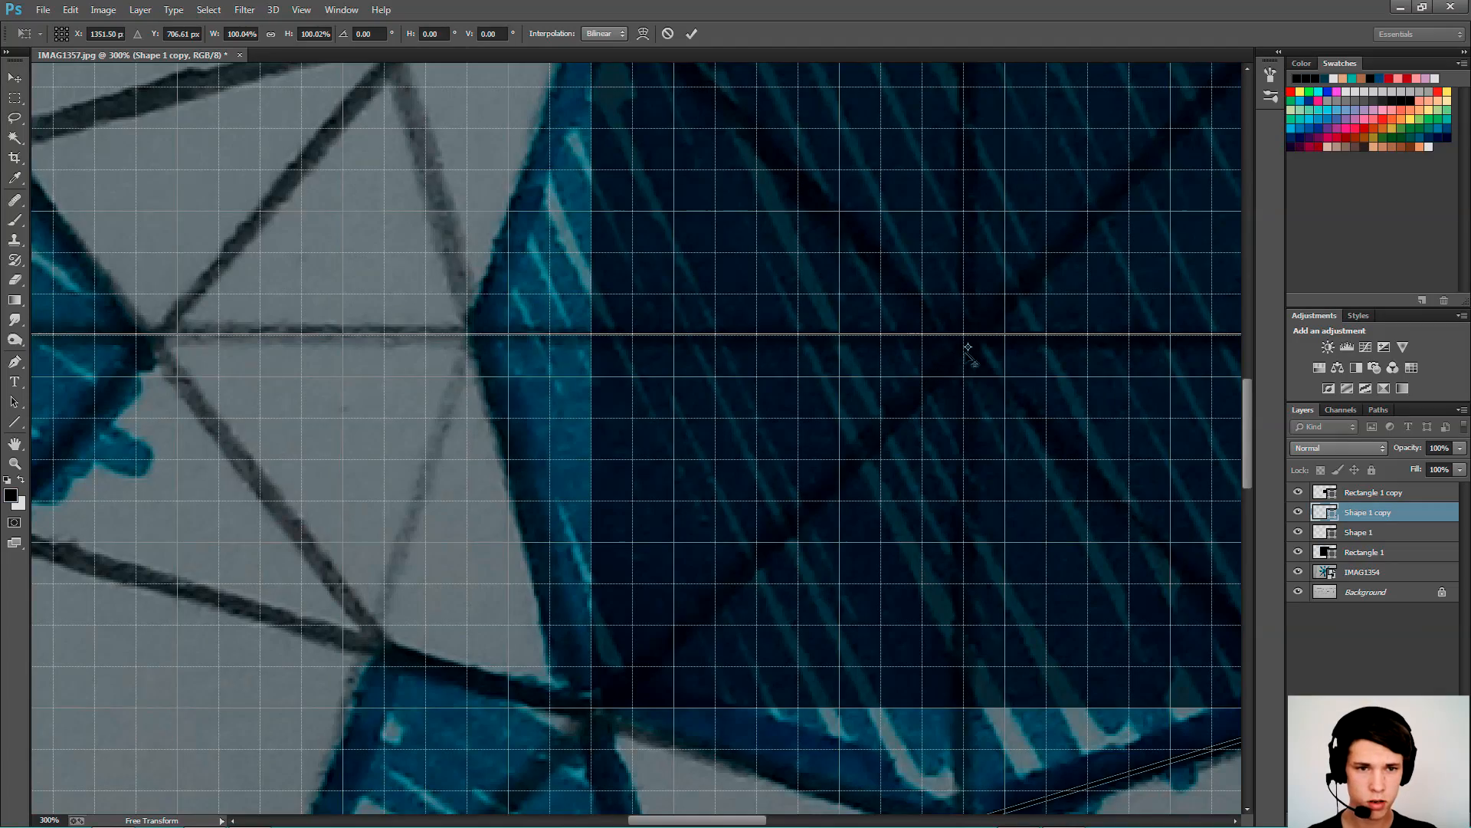
{"action": "left_click_drag", "start_coordinate": [968, 347], "coordinate": [965, 338]}
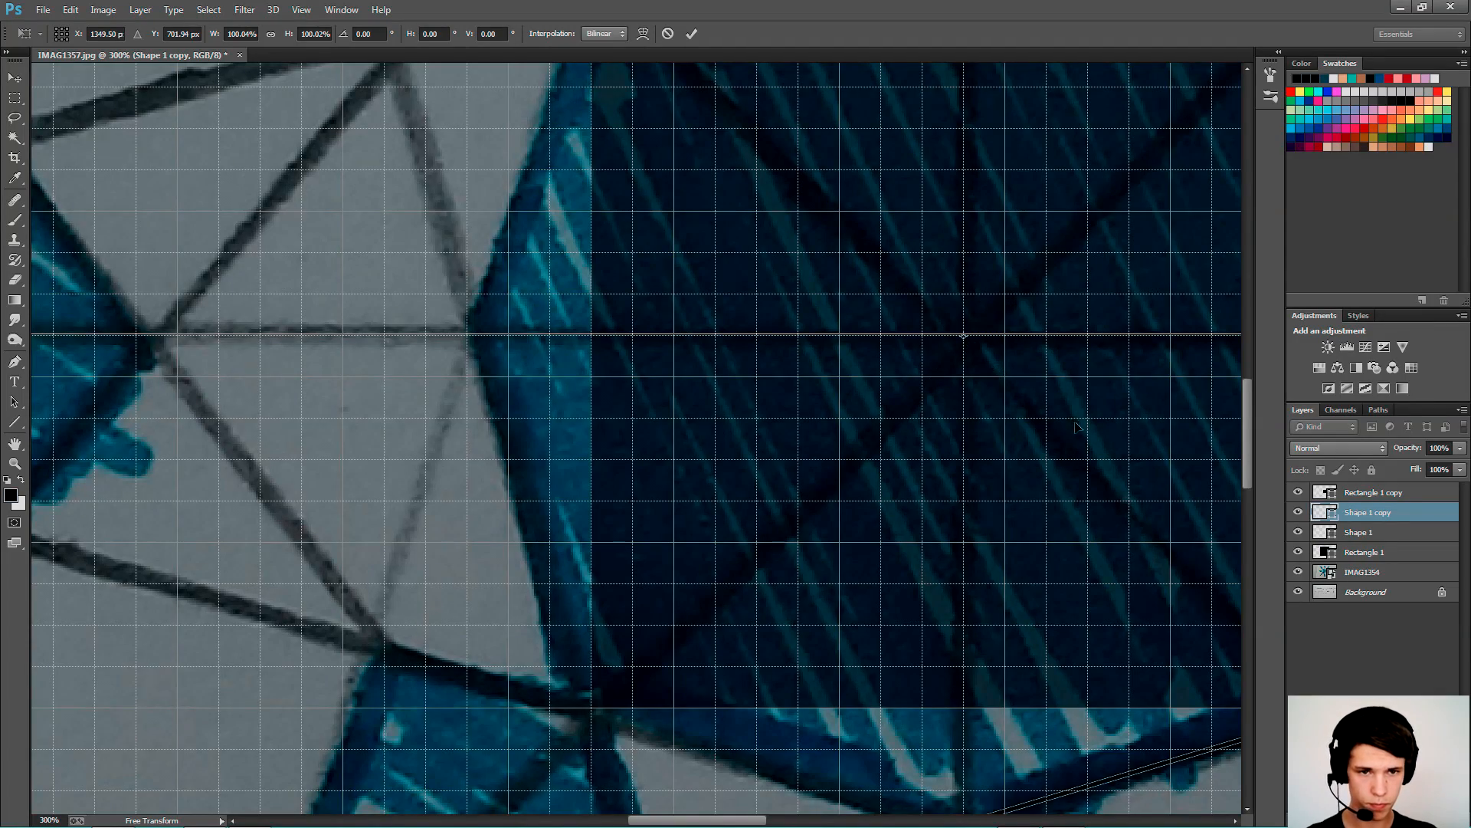
- Rotate the duplicate line by -90° around the reference point and apply the transform
{"action": "key", "text": "ctrl+minus"}
{"action": "key", "text": "ctrl+minus"}
{"action": "key", "text": "ctrl+minus"}
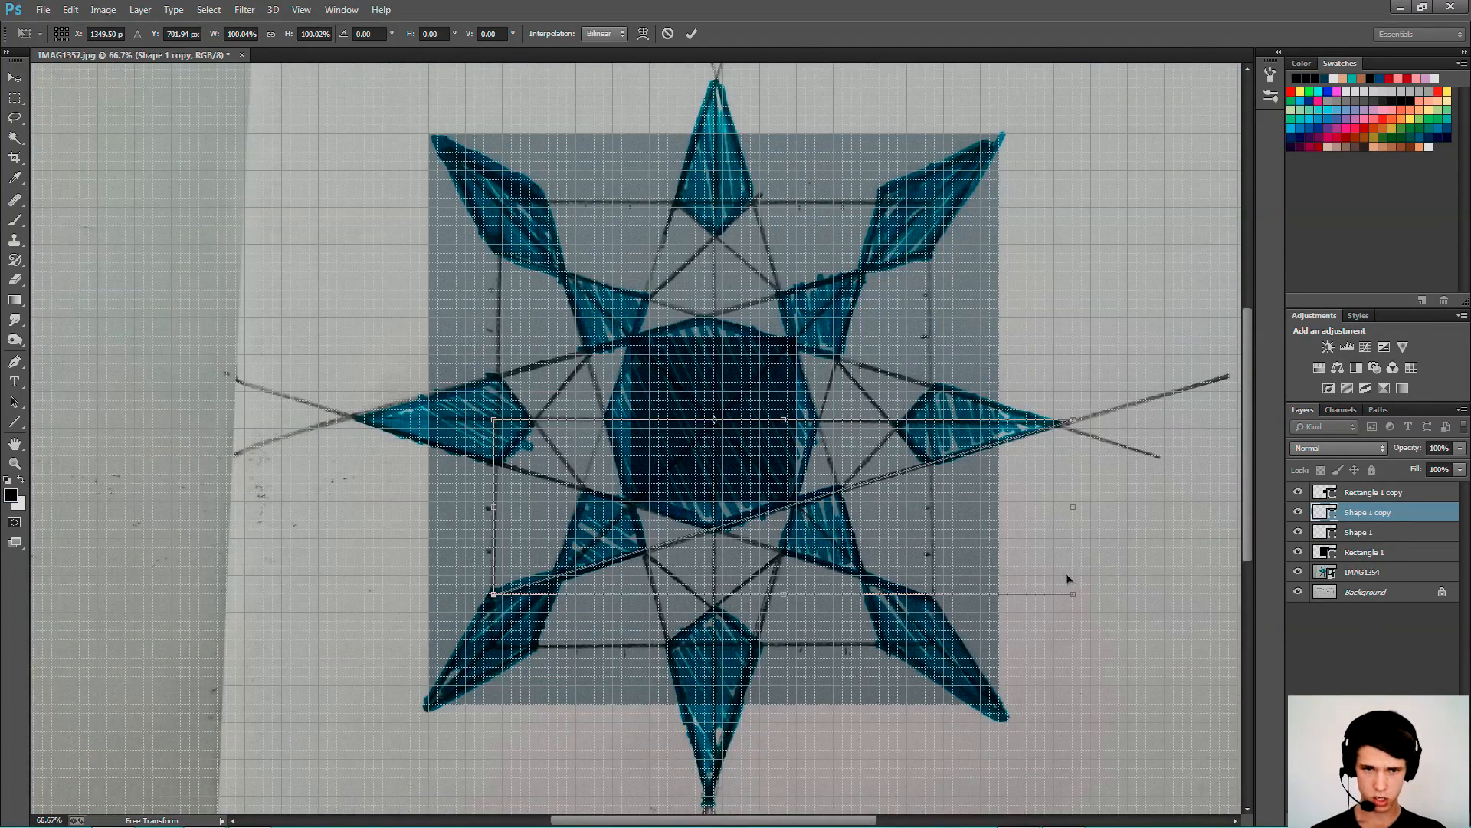
{"action": "left_click_drag", "start_coordinate": [1127, 506], "coordinate": [790, 192]}
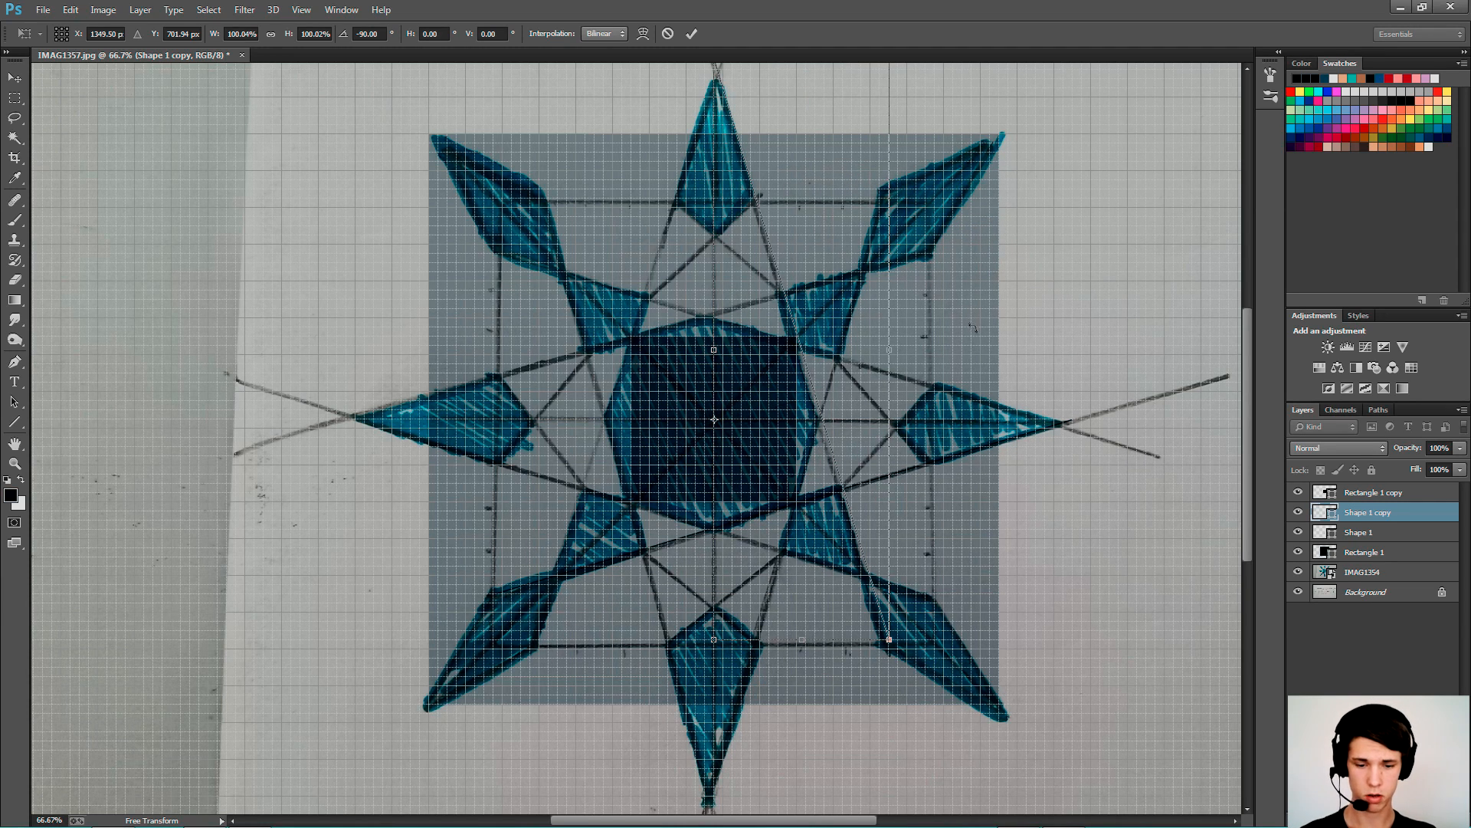
{"action": "key", "text": "Return"}
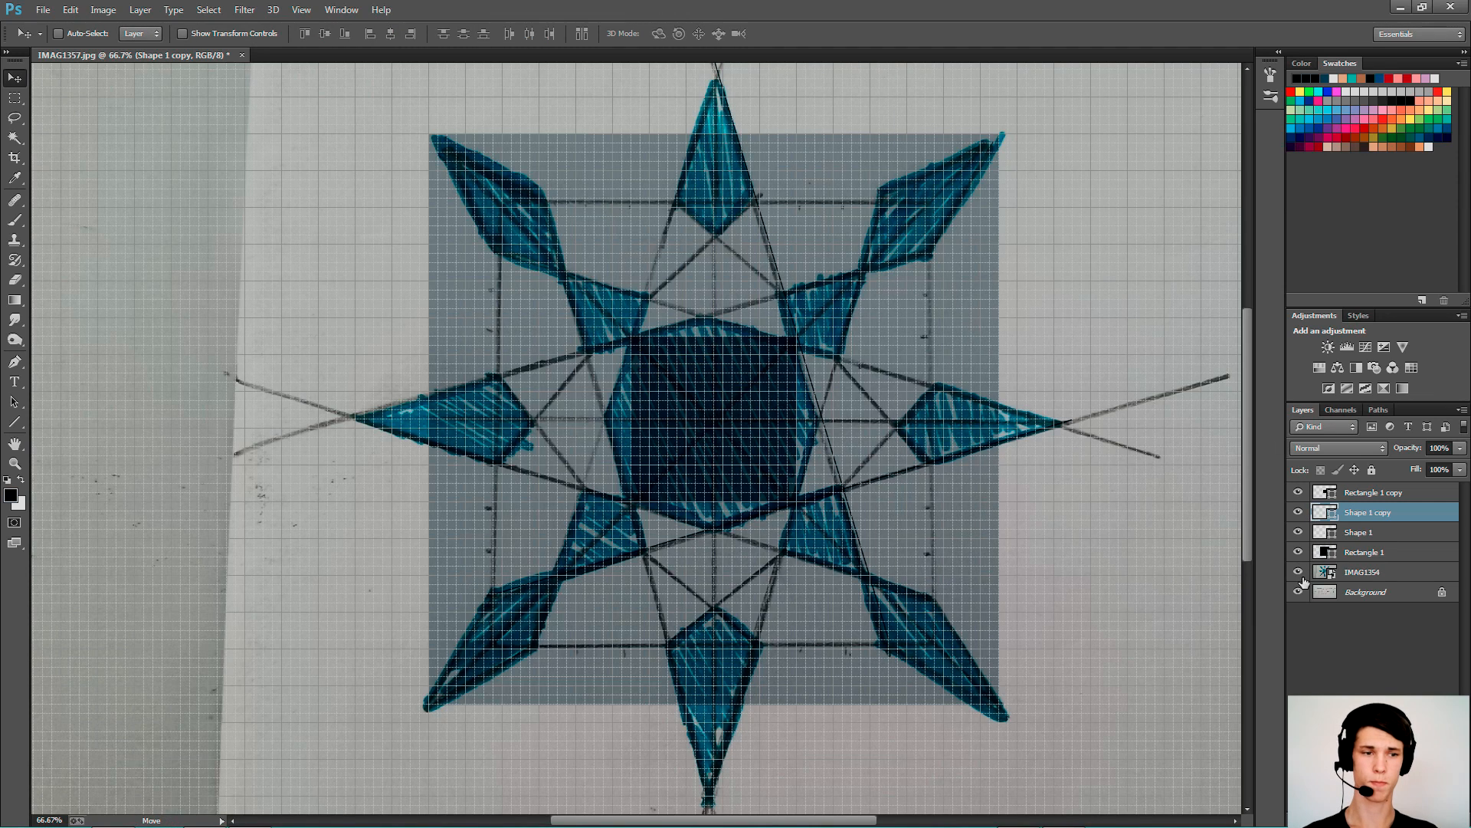
- Hide the IMAG1354 sketch and Background layers to isolate the squares and lines
{"action": "left_click", "coordinate": [1298, 571]}
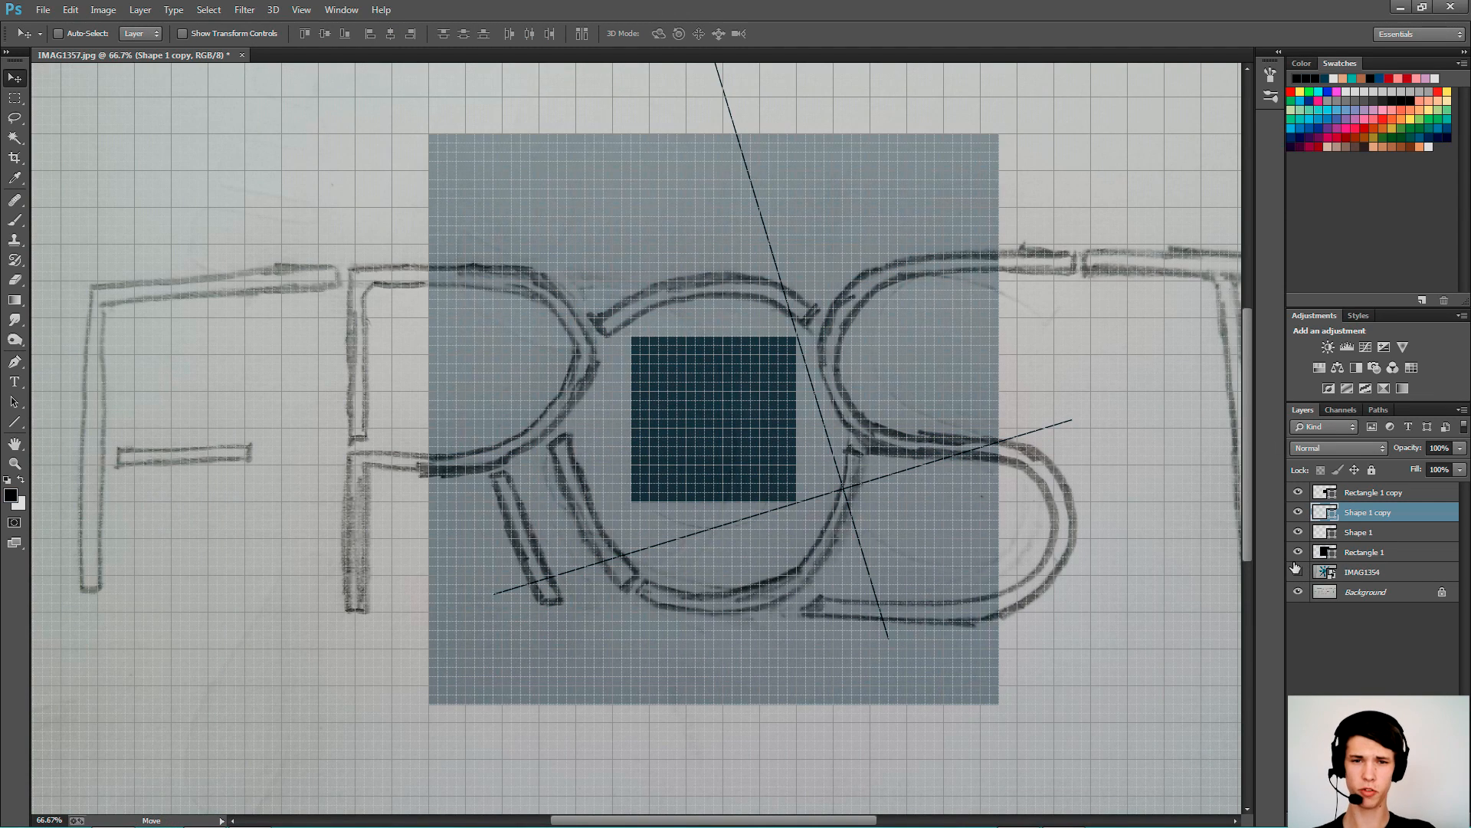
{"action": "left_click", "coordinate": [1298, 591]}
{"action": "key", "text": "ctrl+minus"}
{"action": "key", "text": "ctrl+plus"}
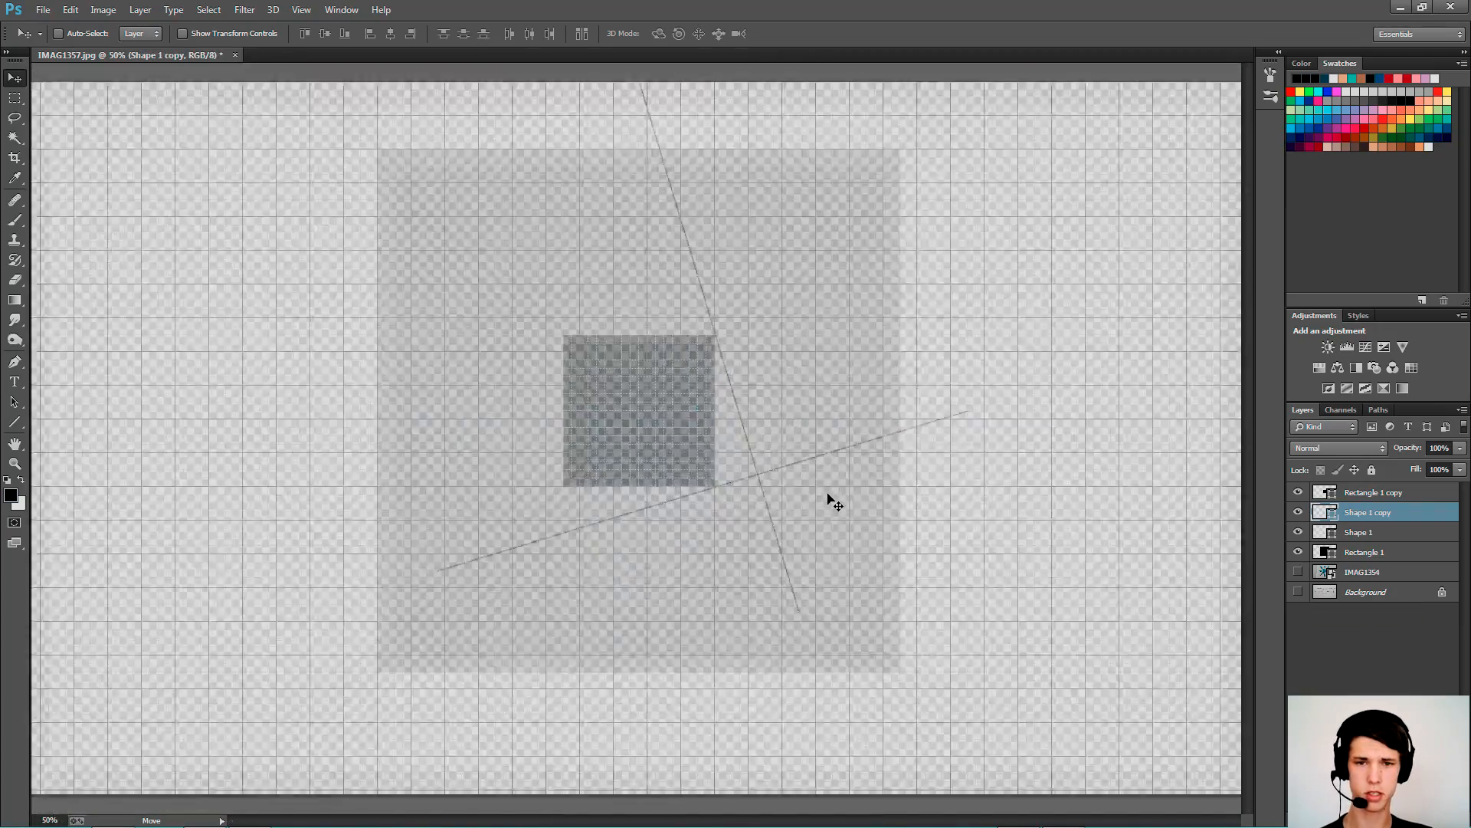
- Duplicate the rotated Shape 1 copy line layer
{"action": "key", "text": "ctrl+minus"}
{"action": "key", "text": "ctrl+plus"}
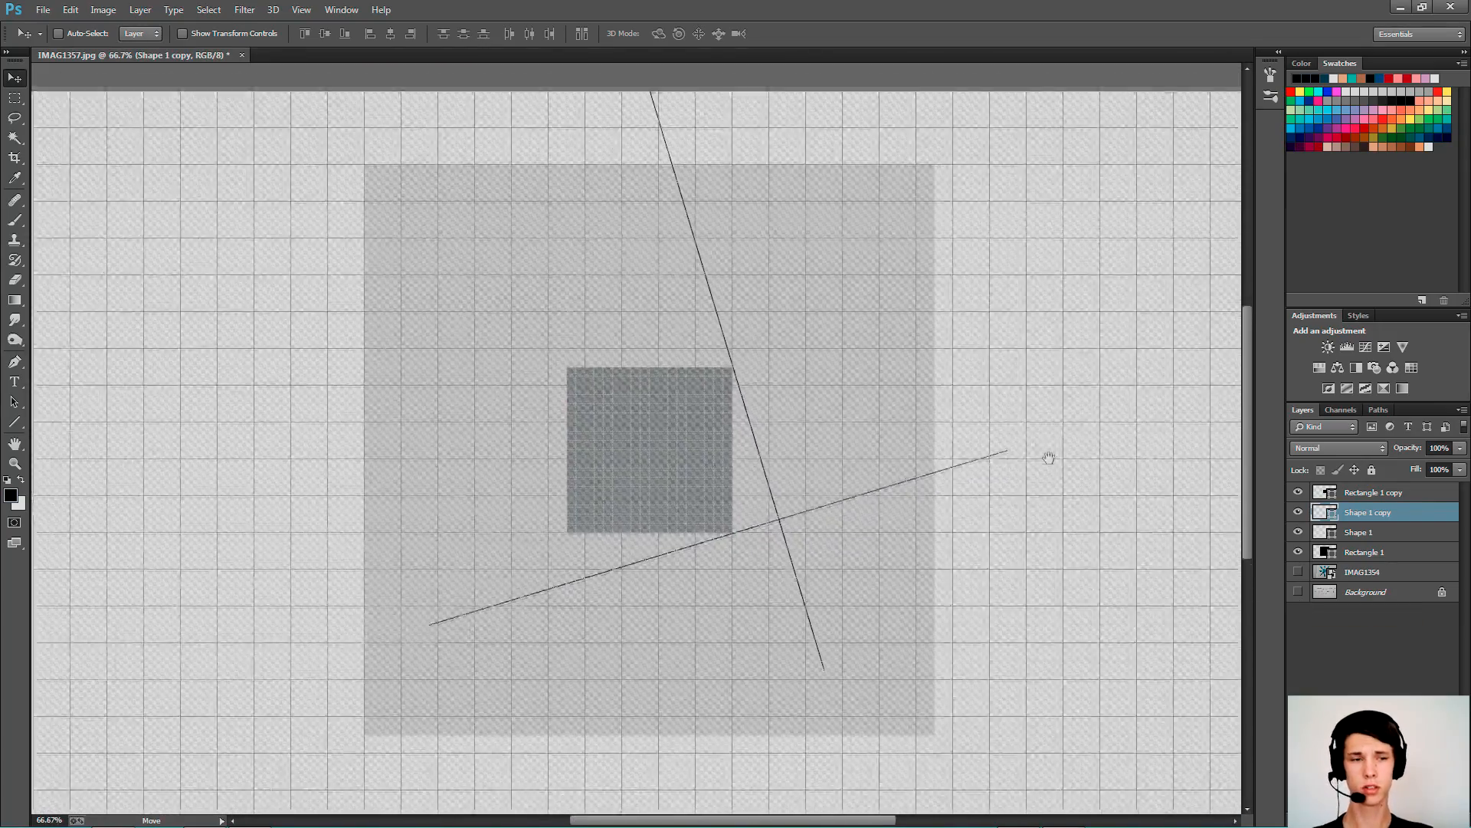
{"action": "left_click_drag", "start_coordinate": [1368, 513], "coordinate": [1364, 501]}
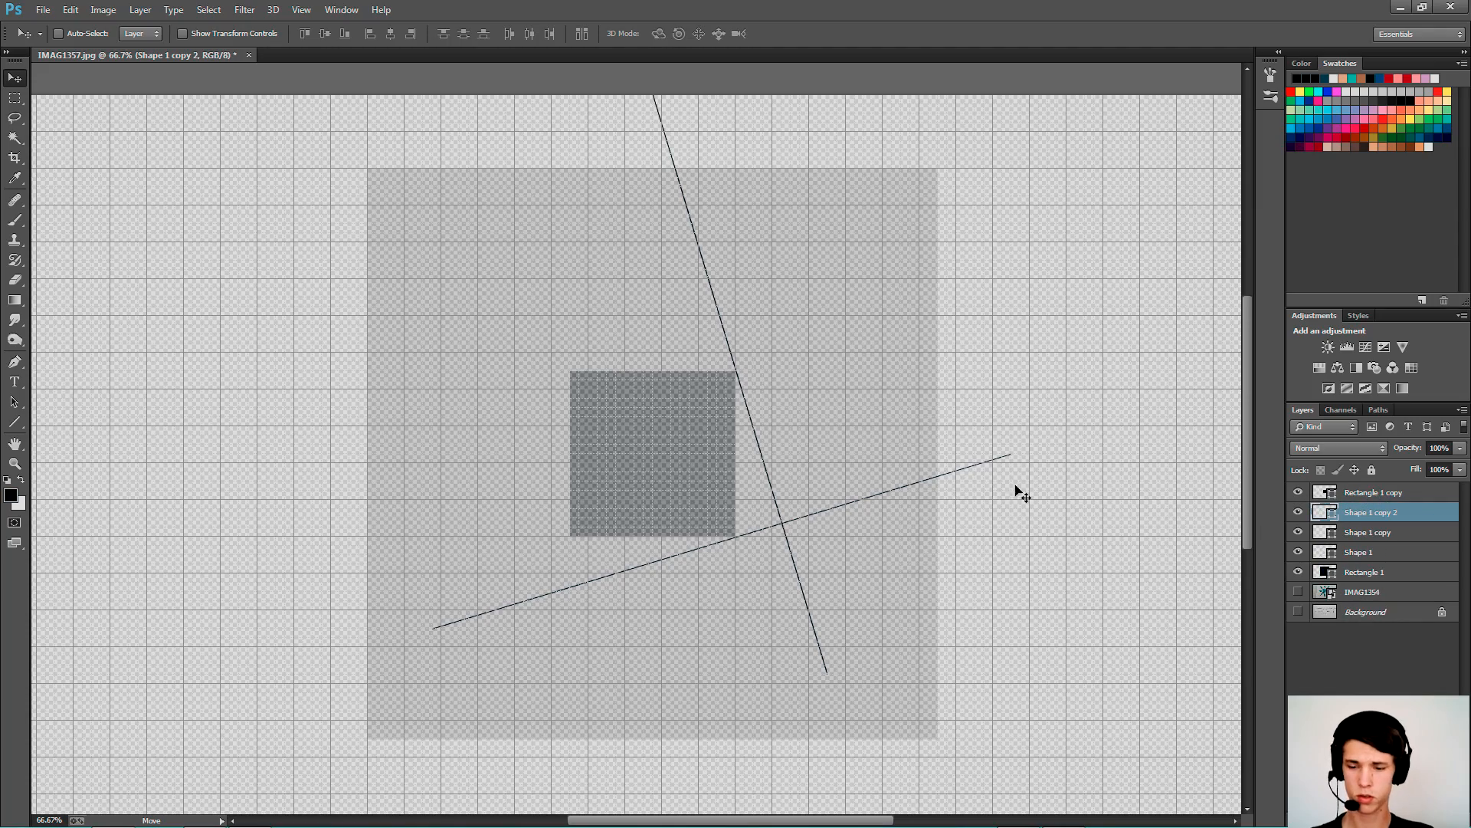
{"action": "key", "text": "ctrl+t"}
{"action": "key", "text": "ctrl+plus"}
{"action": "key", "text": "ctrl+plus"}
{"action": "left_click_drag", "start_coordinate": [1001, 628], "coordinate": [926, 579]}
{"action": "key", "text": "ctrl+z"}
{"action": "key", "text": "ctrl+minus"}
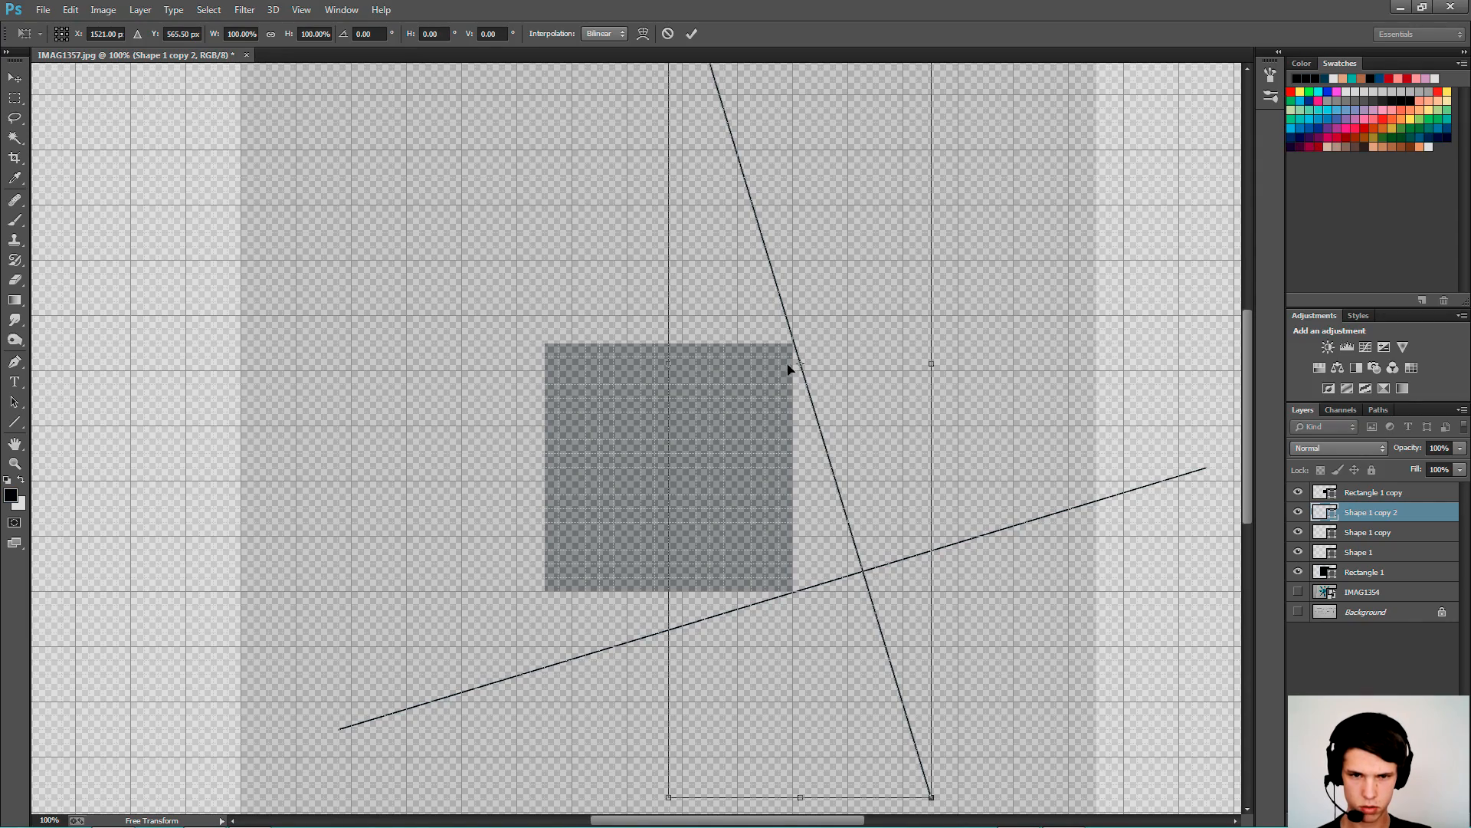
{"action": "key", "text": "ctrl+plus"}
{"action": "key", "text": "ctrl+plus"}
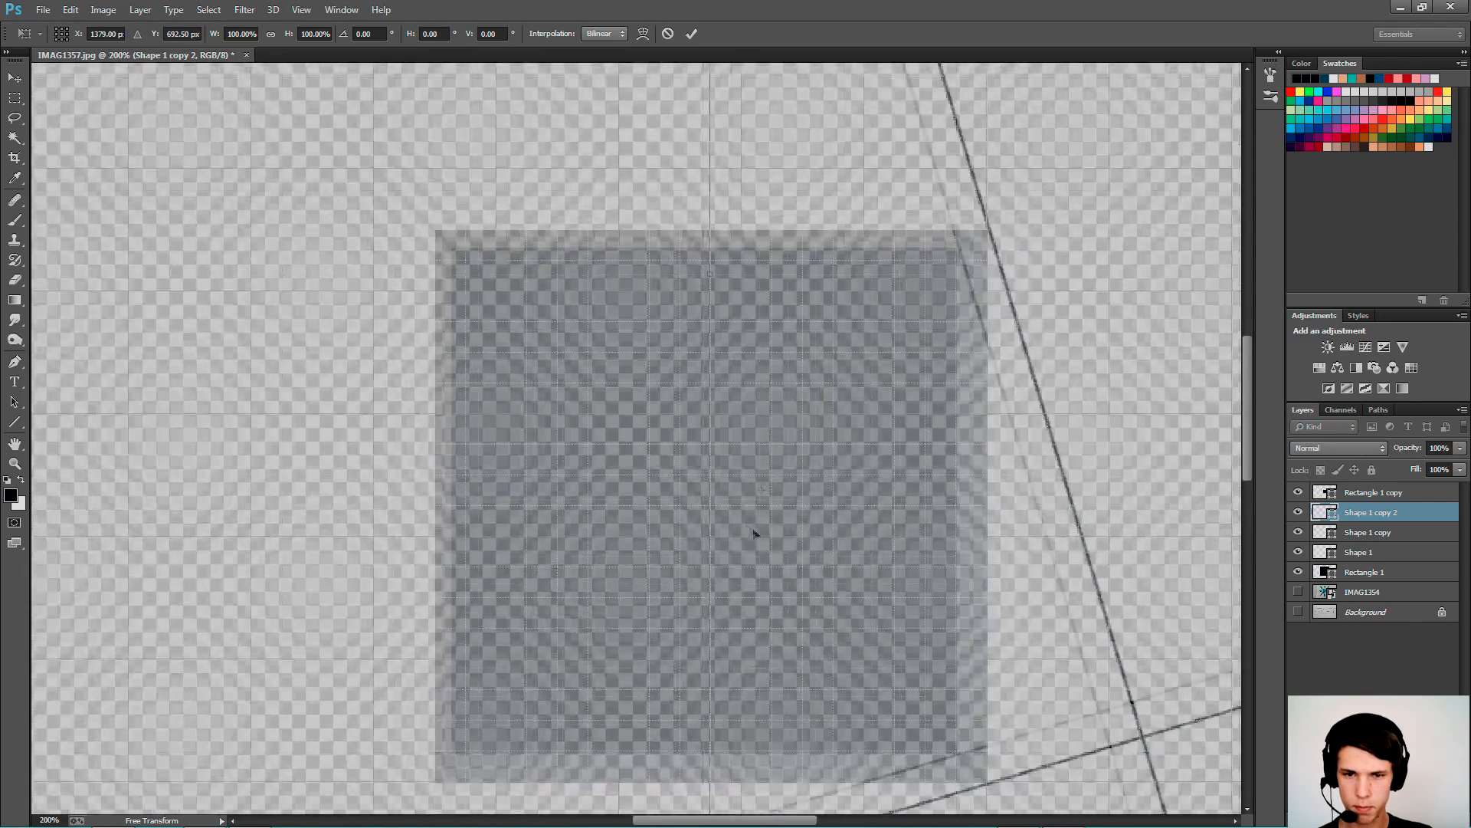
{"action": "key", "text": "ctrl+minus"}
{"action": "key", "text": "ctrl+minus"}
{"action": "key", "text": "ctrl+minus"}
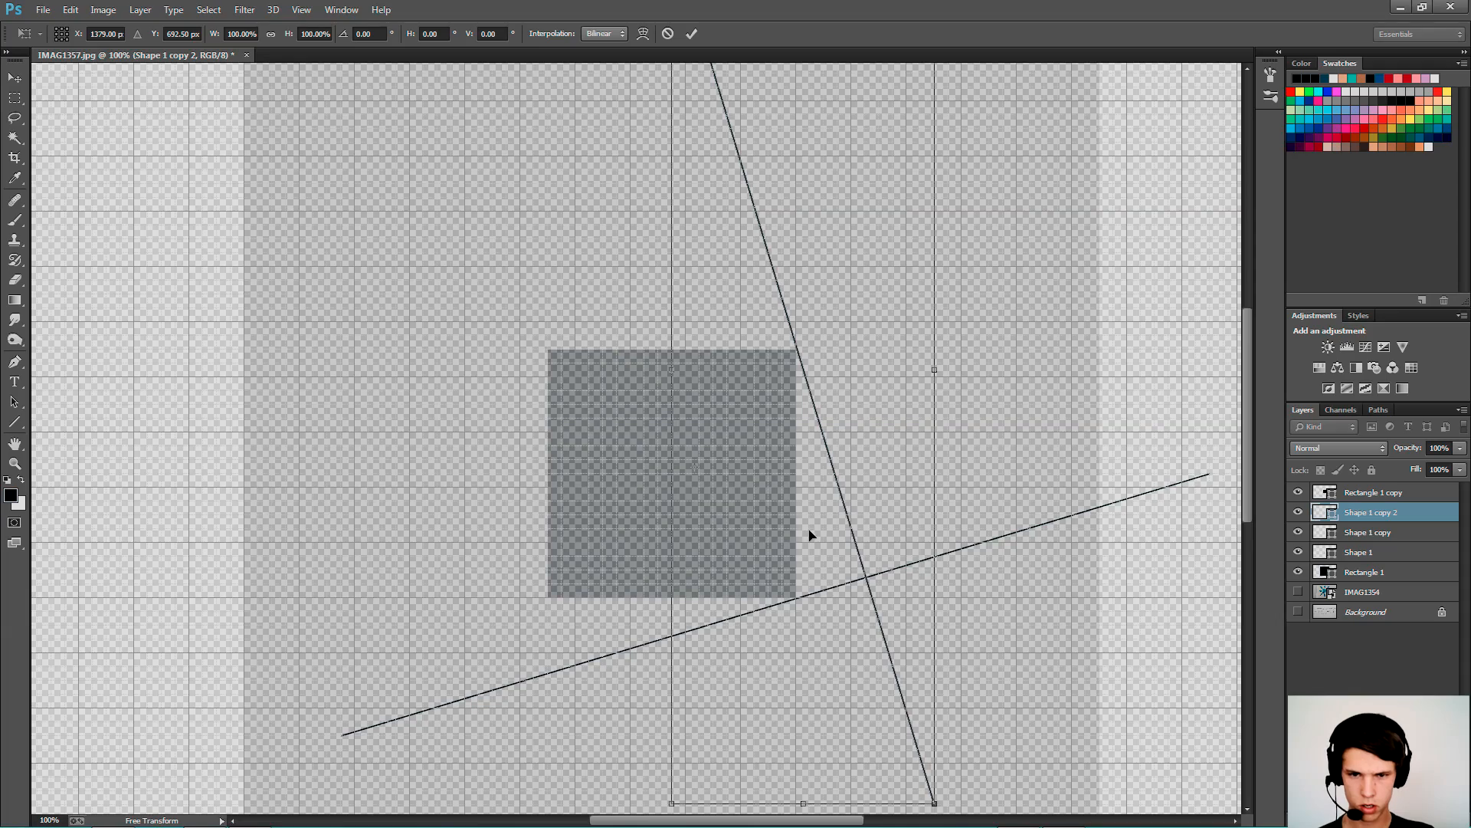
{"action": "key", "text": "ctrl+plus"}
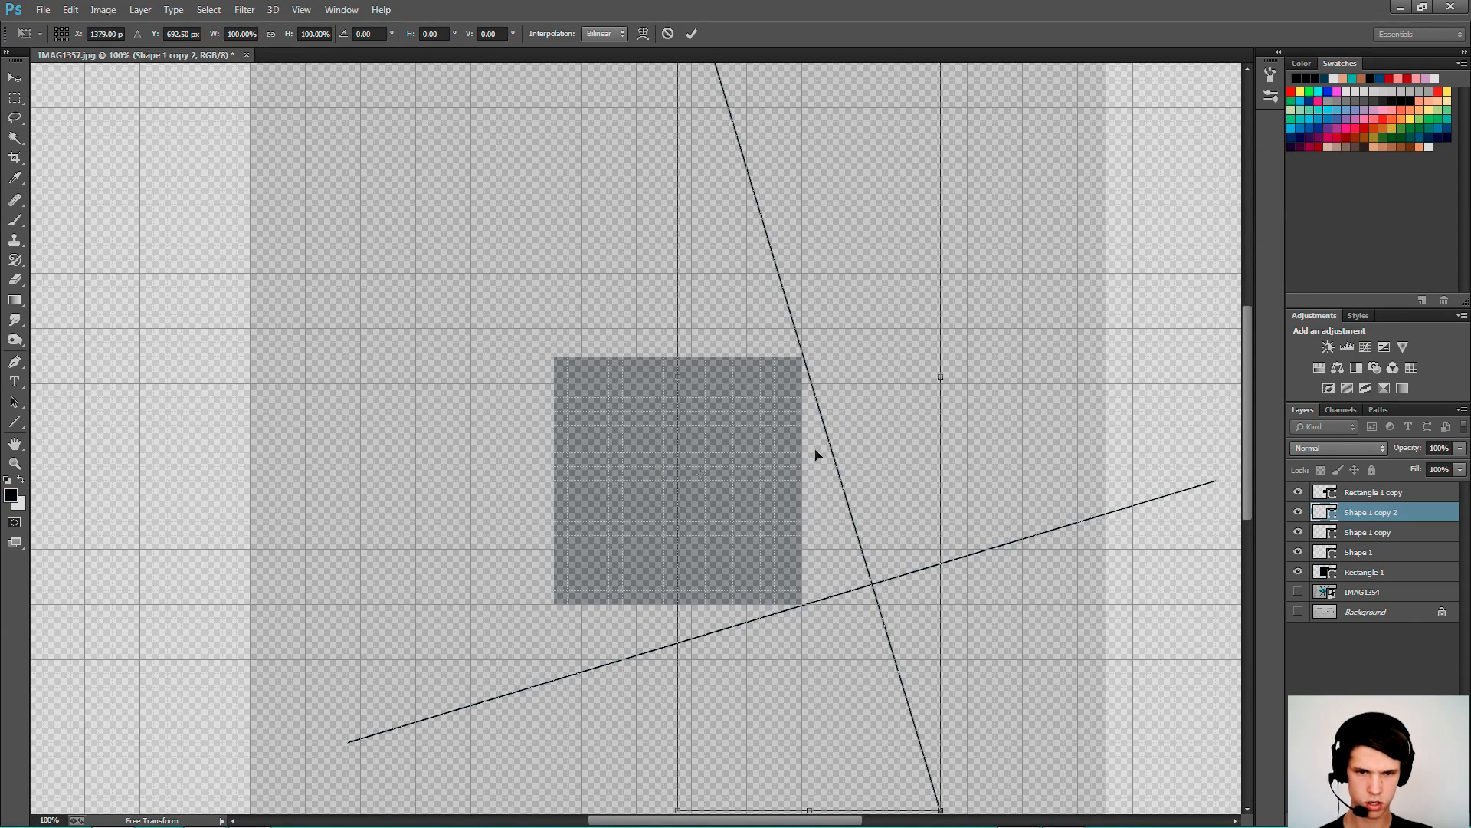
{"action": "key", "text": "Return"}
- Show the IMAG1354 sketch and place the Shape 1 copy 2 line's transform reference point at the square's centre, about X 1349.83, Y 702 px
{"action": "left_click", "coordinate": [1297, 592]}
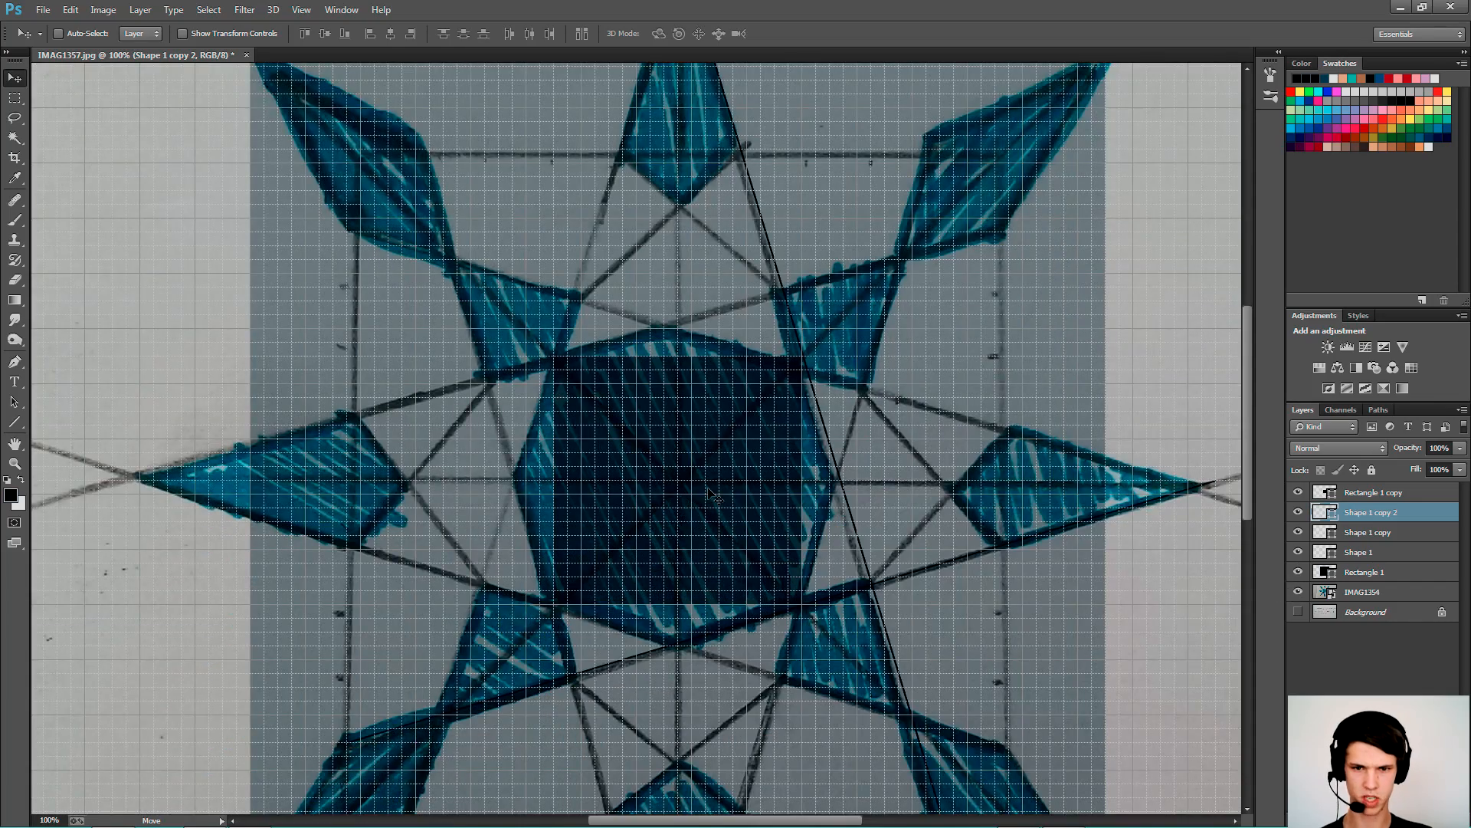
{"action": "key", "text": "ctrl+plus"}
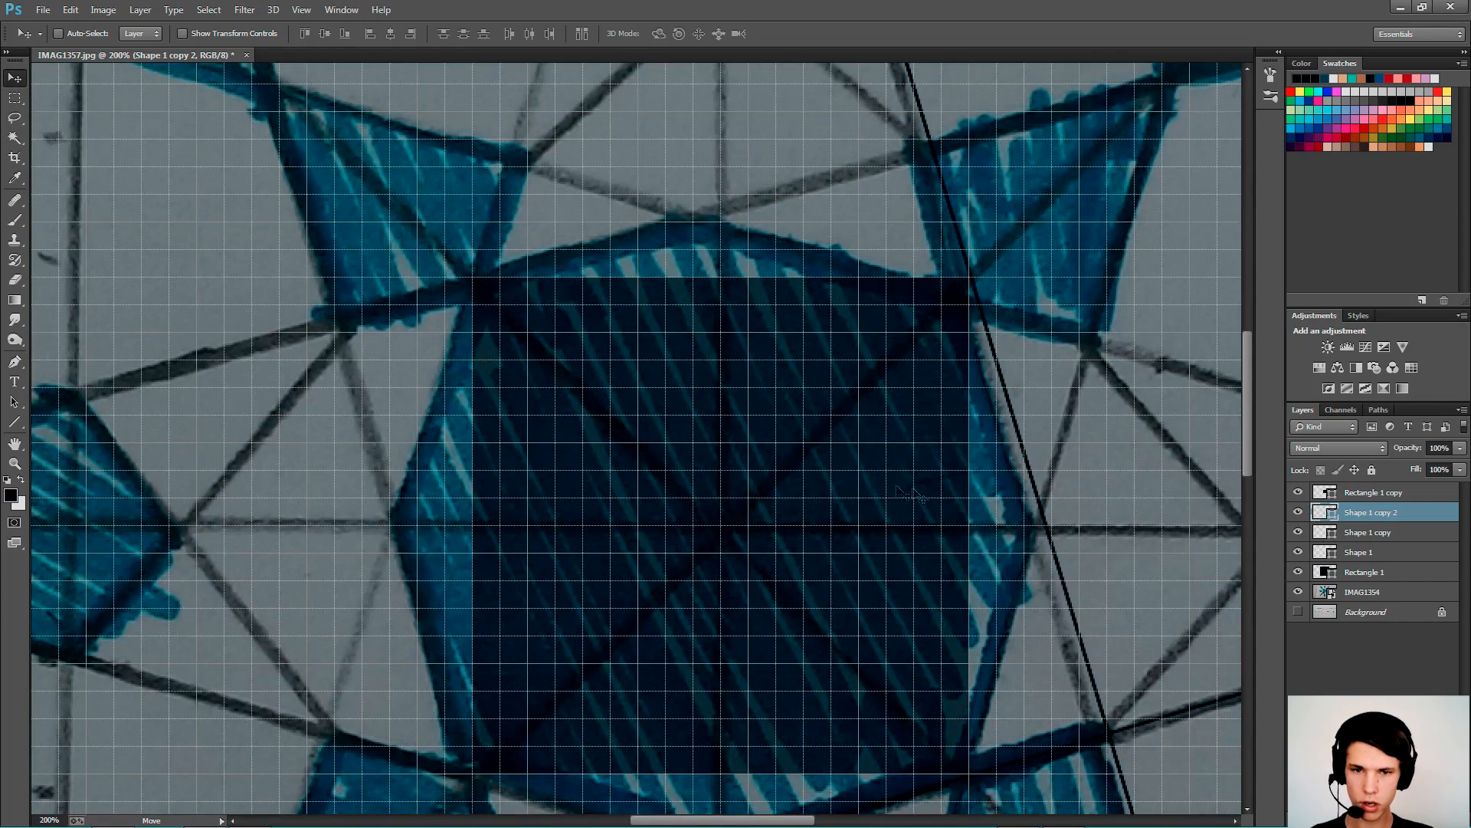
{"action": "key", "text": "ctrl+t"}
{"action": "left_click_drag", "start_coordinate": [984, 317], "coordinate": [720, 526]}
{"action": "key", "text": "ctrl+plus"}
{"action": "key", "text": "ctrl+plus"}
{"action": "left_click_drag", "start_coordinate": [917, 697], "coordinate": [728, 431]}
{"action": "right_click", "coordinate": [728, 431]}
{"action": "scroll", "coordinate": [607, 383], "scroll_direction": "up", "scroll_amount": 2}
{"action": "left_click_drag", "start_coordinate": [556, 317], "coordinate": [703, 355]}
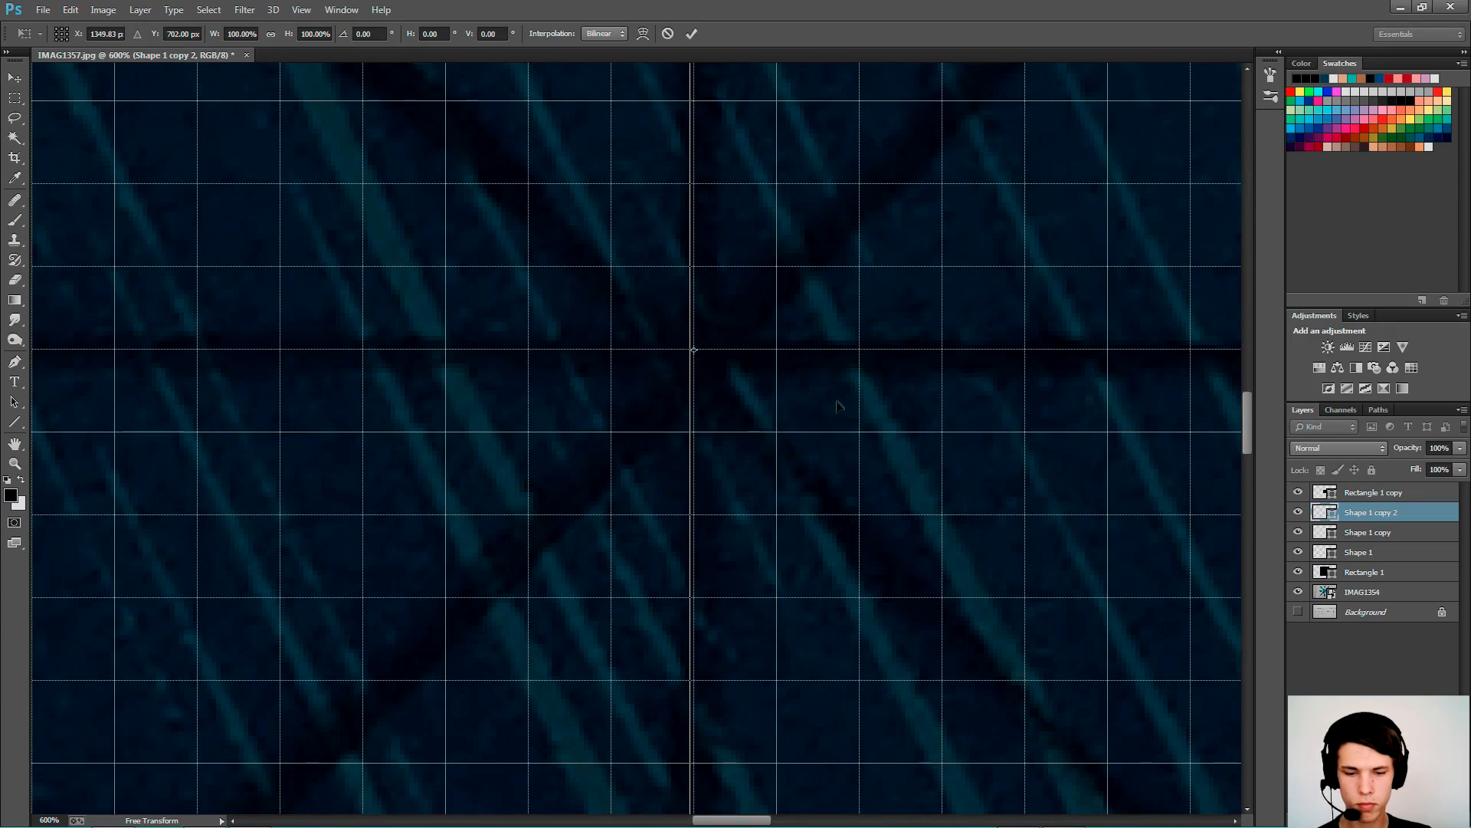
- Rotate the Shape 1 copy 2 line 90° counter-clockwise around the square's centre so it runs along the square's upper-left corner
{"action": "key", "text": "ctrl+0"}
{"action": "left_click_drag", "start_coordinate": [988, 443], "coordinate": [659, 212]}
{"action": "key", "text": "Return"}
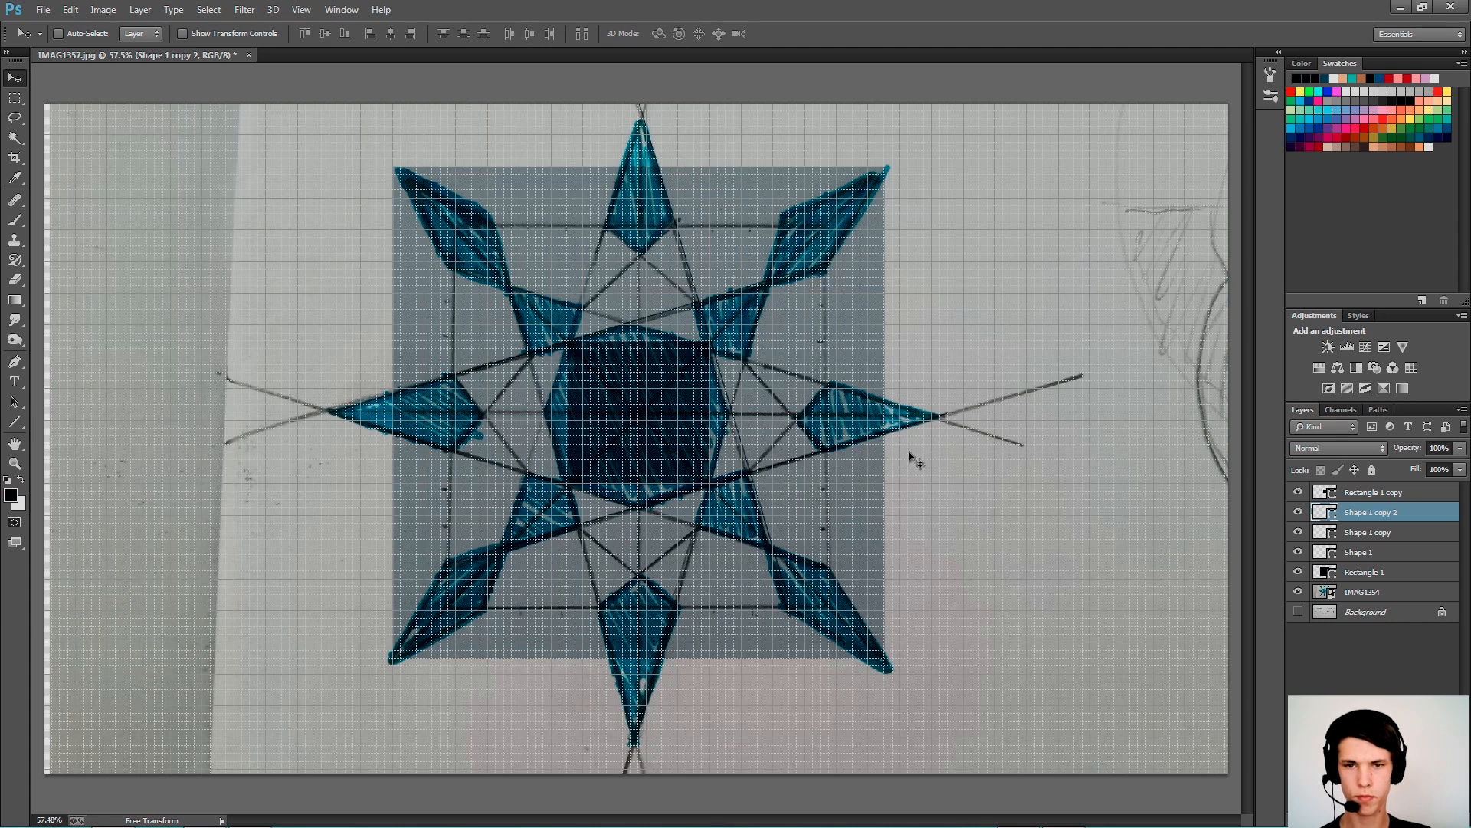
- Check the lines with the IMAG1354 sketch temporarily hidden and duplicate the Shape 1 copy 2 line layer
{"action": "left_click", "coordinate": [1297, 593]}
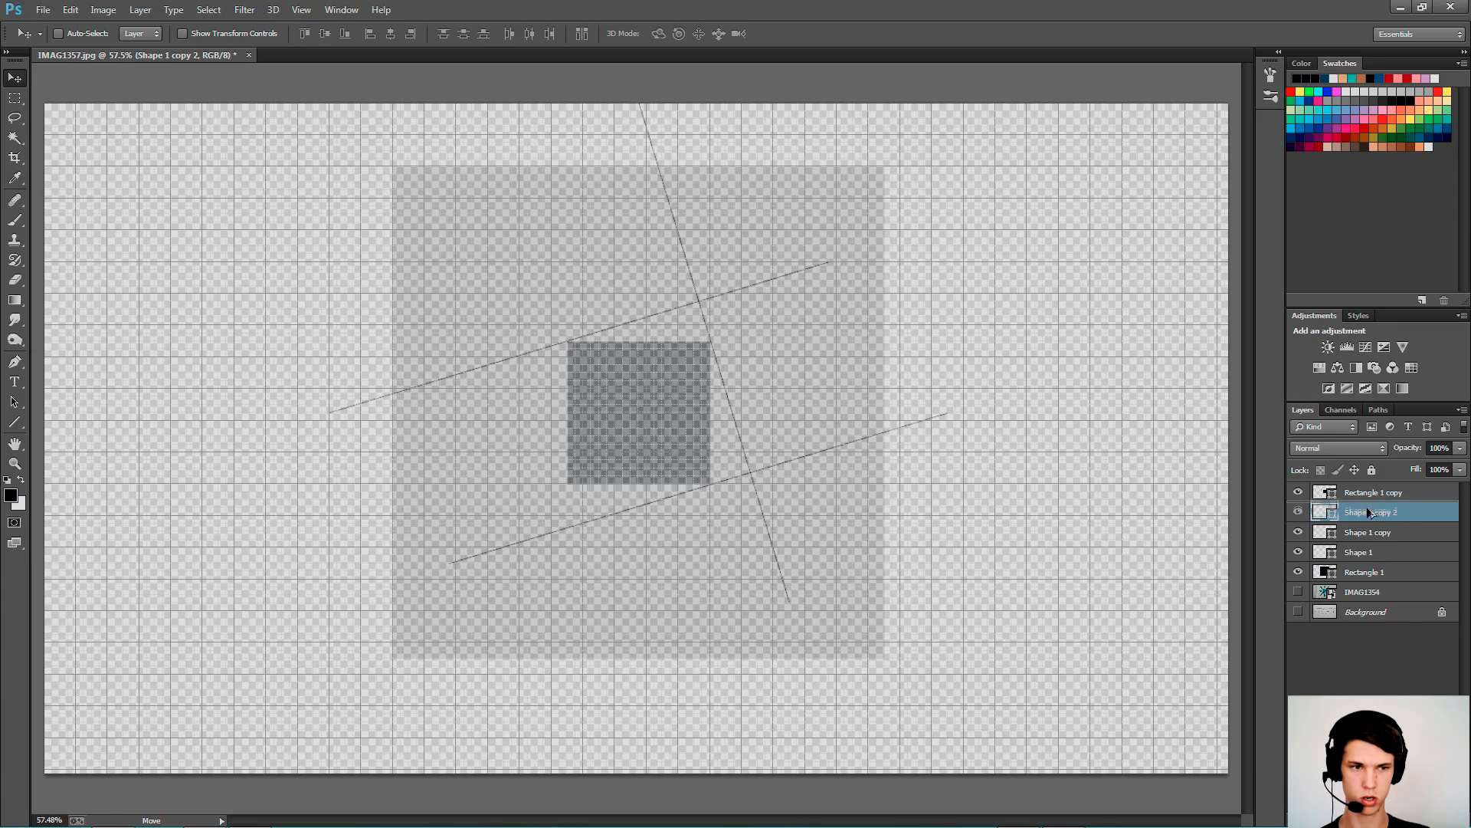
{"action": "key", "text": "ctrl+j"}
{"action": "left_click", "coordinate": [1298, 610]}
- Place the newest duplicate line's transform reference point at the square's centre, at about X 1349.75 px, Y 702 px
{"action": "key", "text": "ctrl+t"}
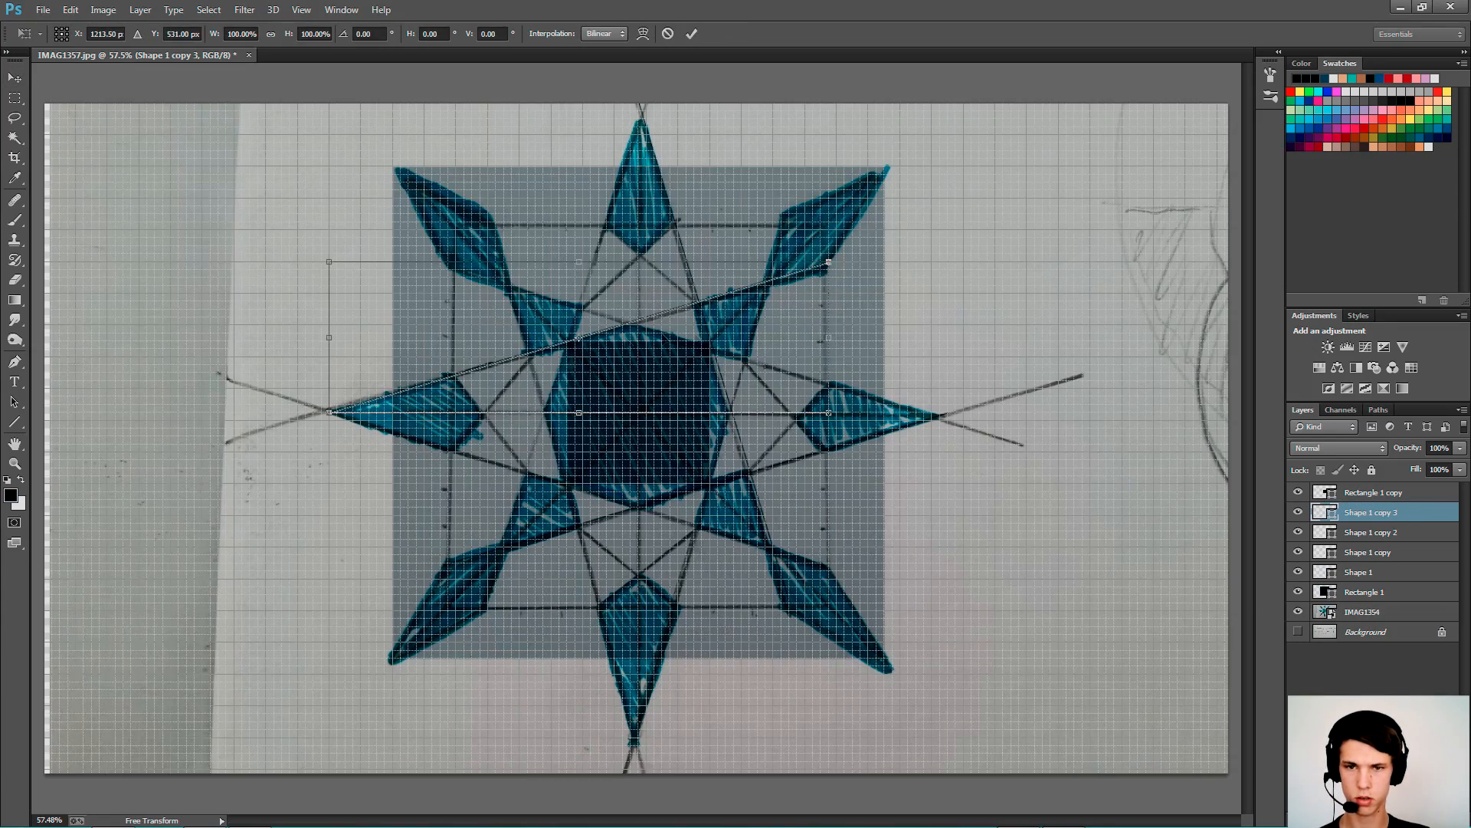
{"action": "key", "text": "ctrl+plus"}
{"action": "key", "text": "ctrl+plus"}
{"action": "key", "text": "ctrl+plus"}
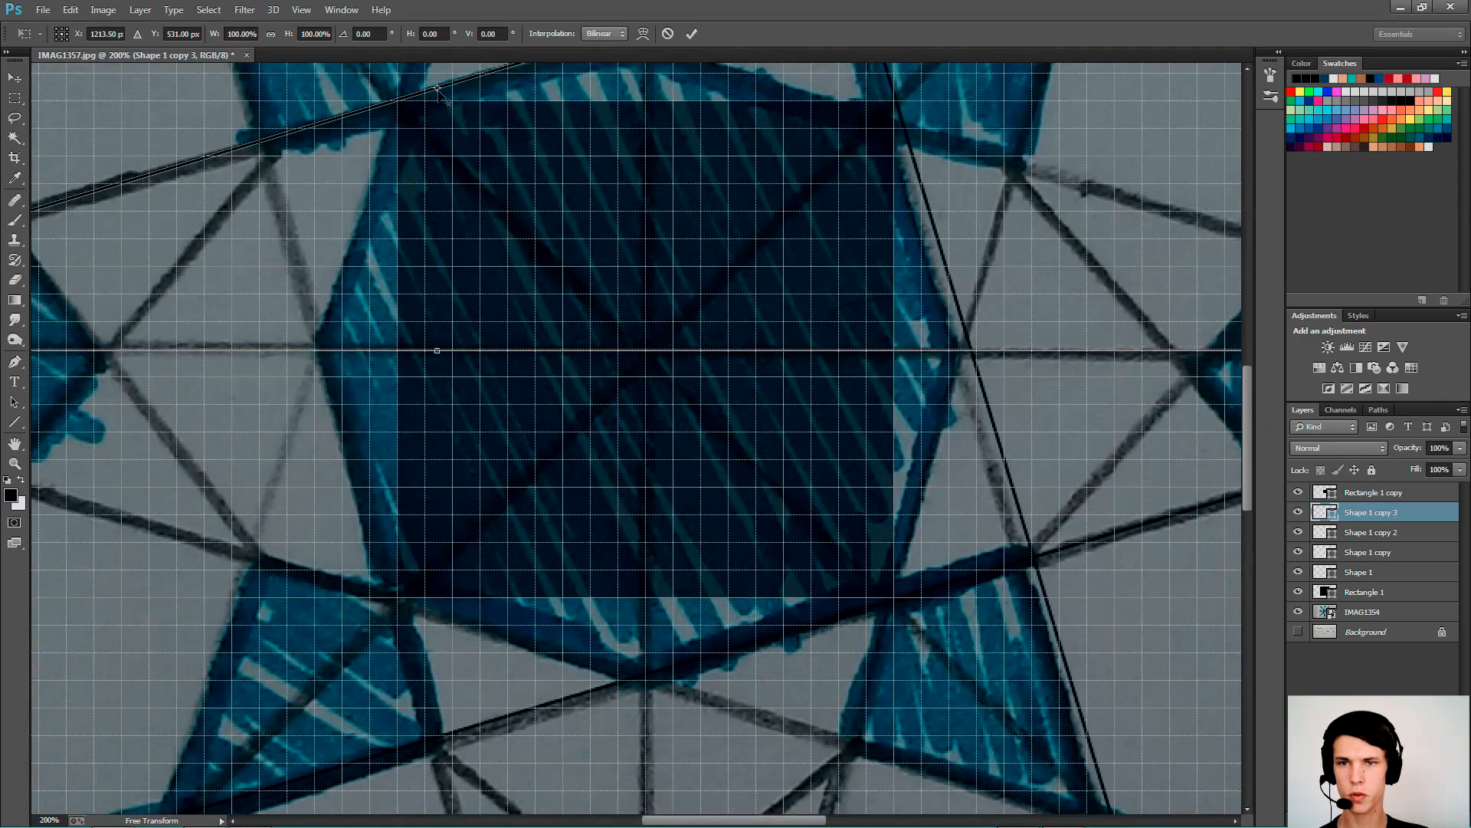
{"action": "left_click_drag", "start_coordinate": [436, 89], "coordinate": [641, 349]}
{"action": "key", "text": "ctrl+plus"}
{"action": "left_click_drag", "start_coordinate": [645, 256], "coordinate": [655, 262]}
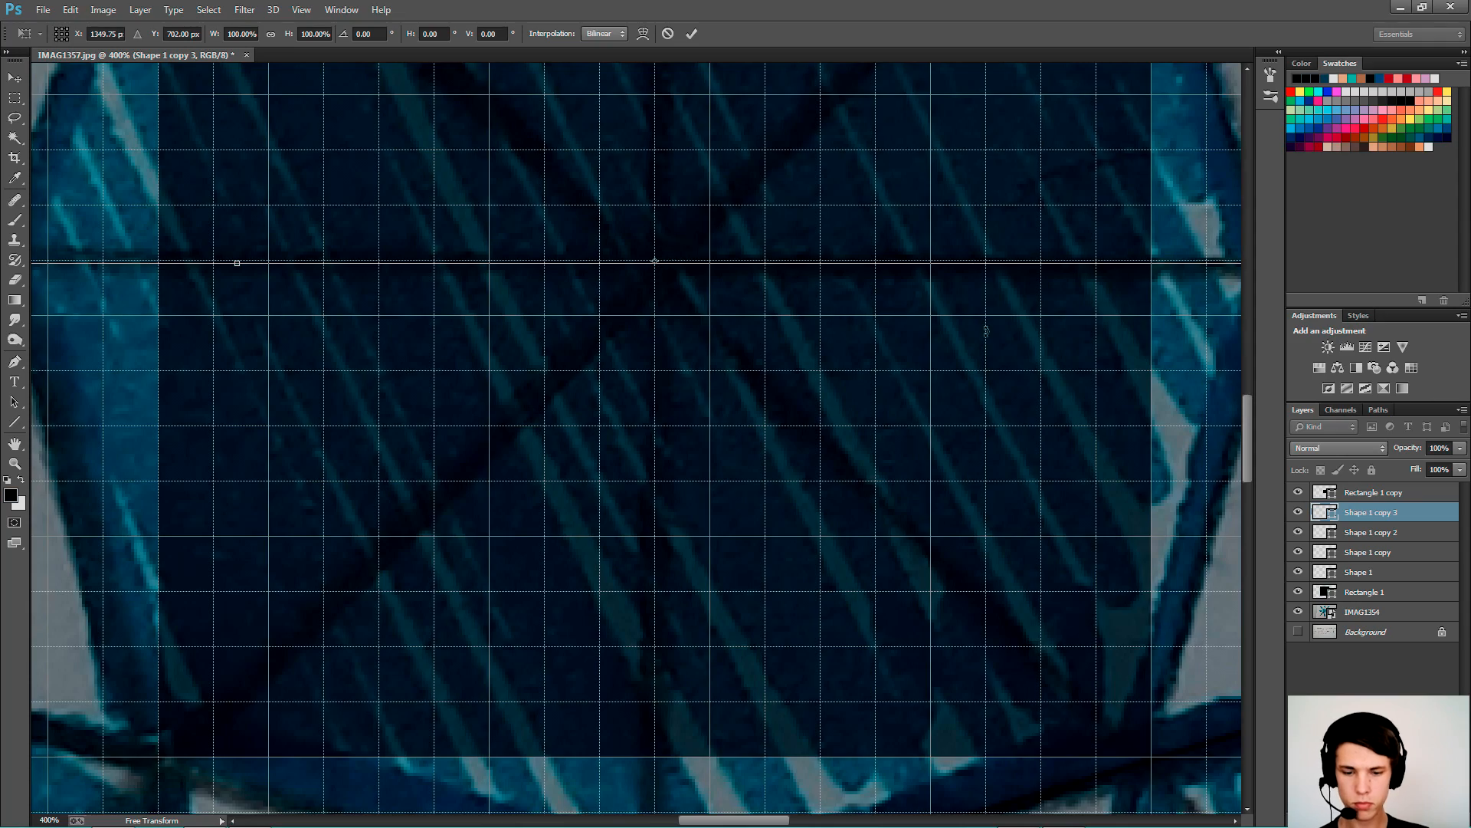
- Rotate the Shape 1 copy 3 line 90° counter-clockwise around the square's centre and check the result with the sketch temporarily hidden
{"action": "key", "text": "ctrl+0"}
{"action": "left_click_drag", "start_coordinate": [998, 351], "coordinate": [639, 220]}
{"action": "key", "text": "Return"}
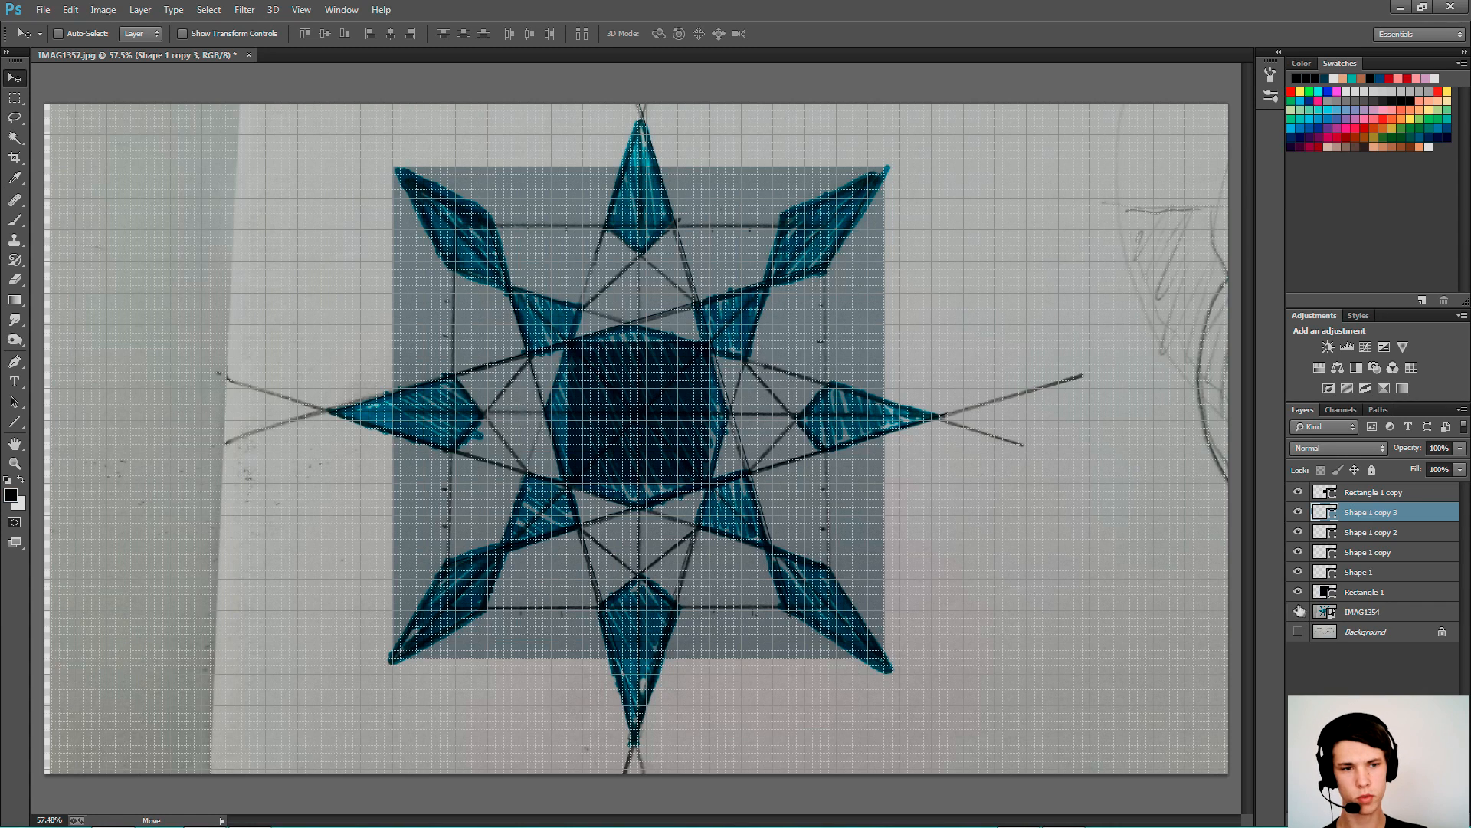
{"action": "left_click", "coordinate": [1298, 612]}
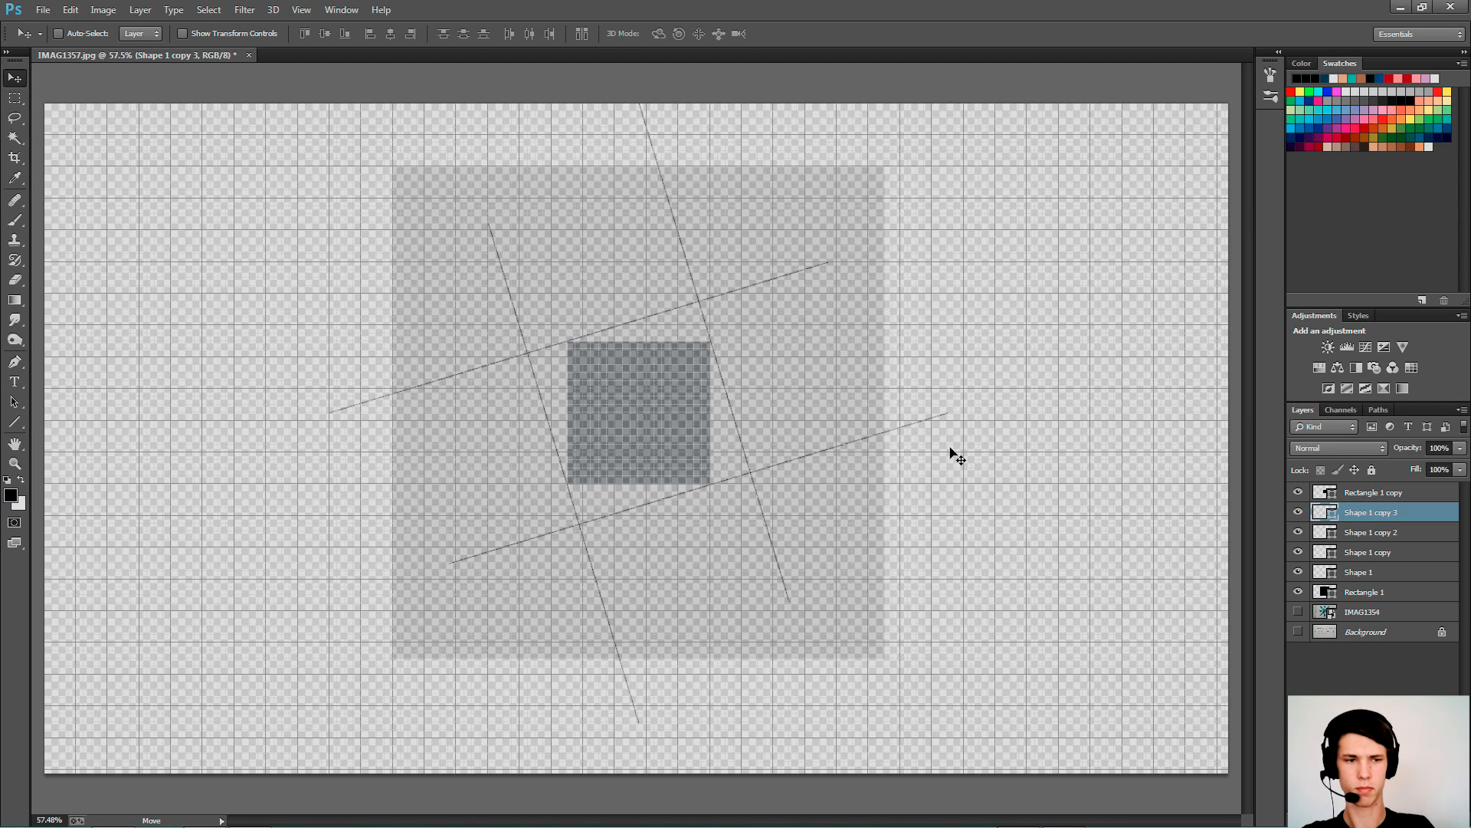
{"action": "left_click", "coordinate": [1298, 612]}
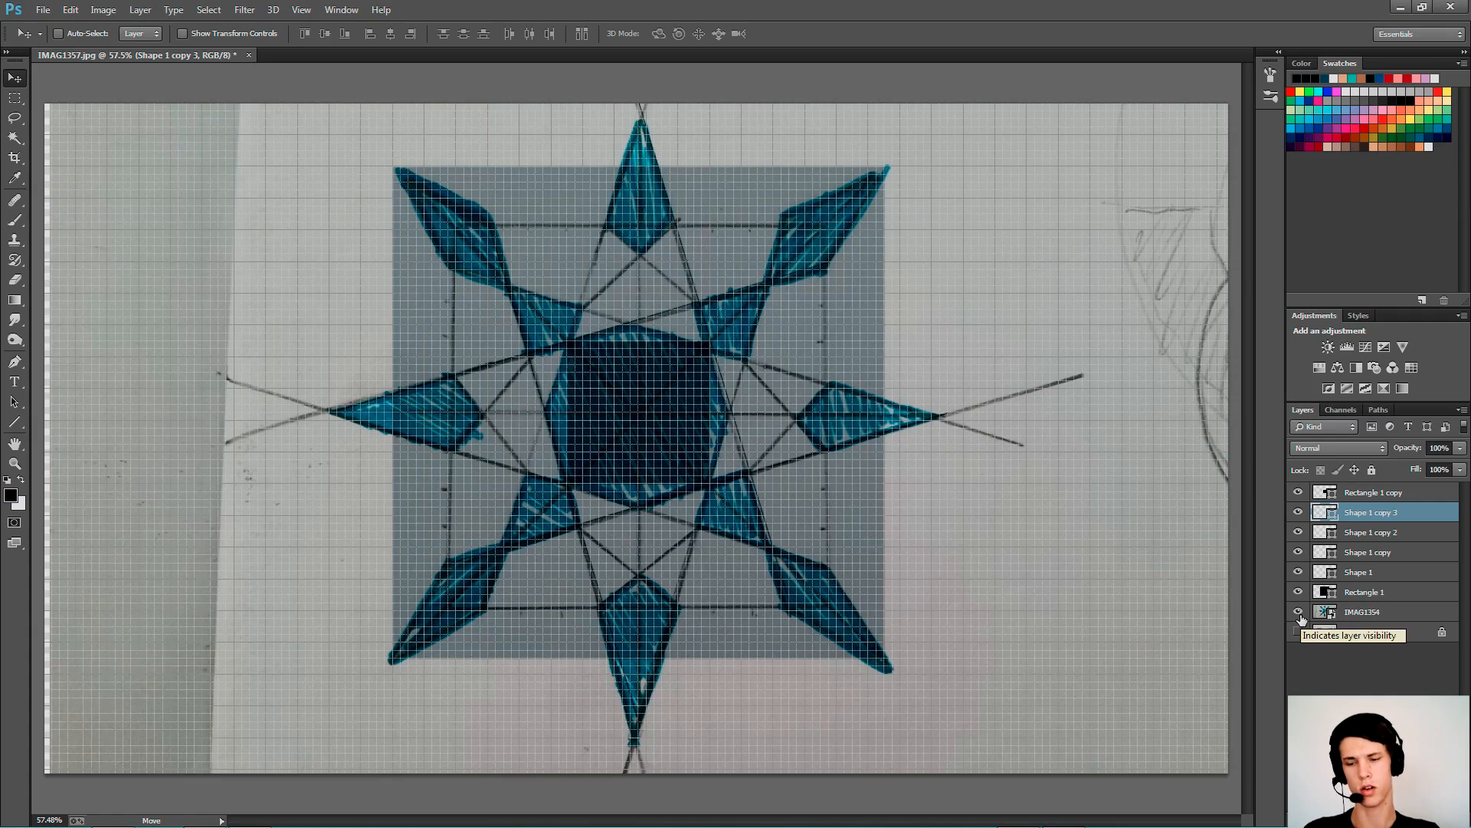
- Draw a 2 px line about 128 px across and 217 px high from the lower-left diamond's tip to its upper outer corner
{"action": "key", "text": "u"}
{"action": "key", "text": "ctrl+plus"}
{"action": "key", "text": "ctrl+plus"}
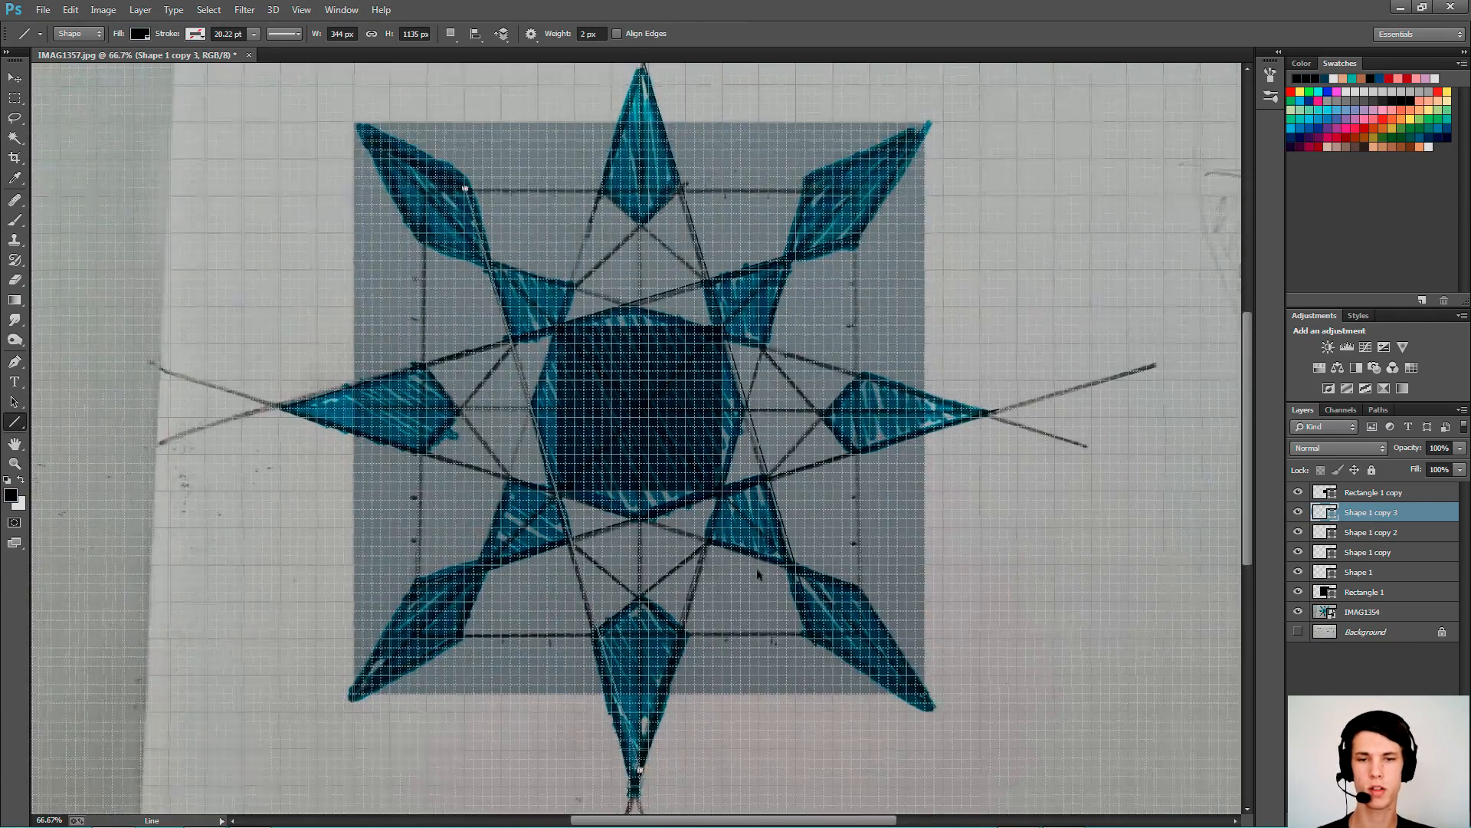
{"action": "key", "text": "ctrl+plus"}
{"action": "left_click_drag", "start_coordinate": [564, 624], "coordinate": [699, 427]}
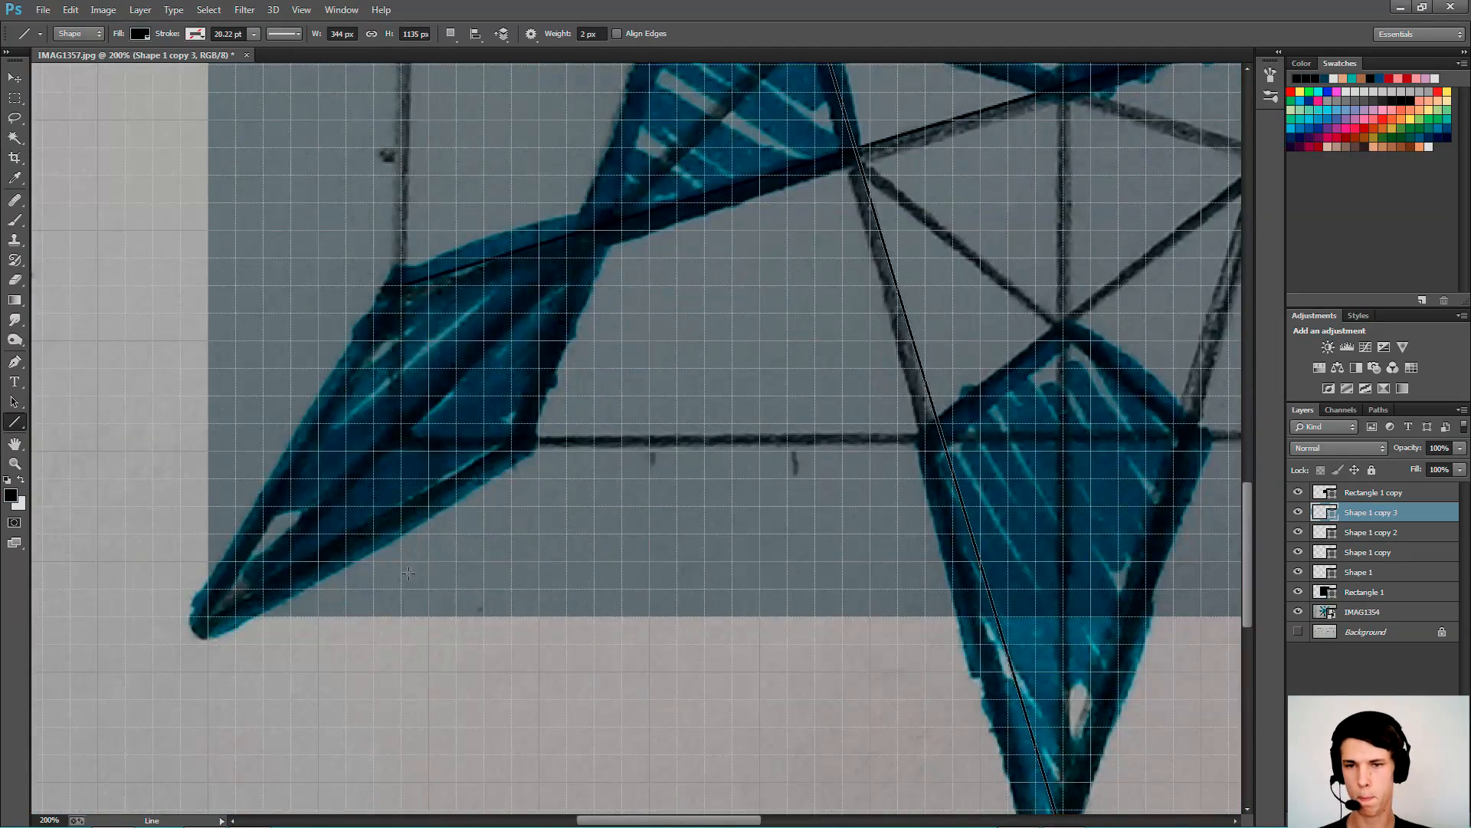
{"action": "left_click_drag", "start_coordinate": [213, 619], "coordinate": [462, 263]}
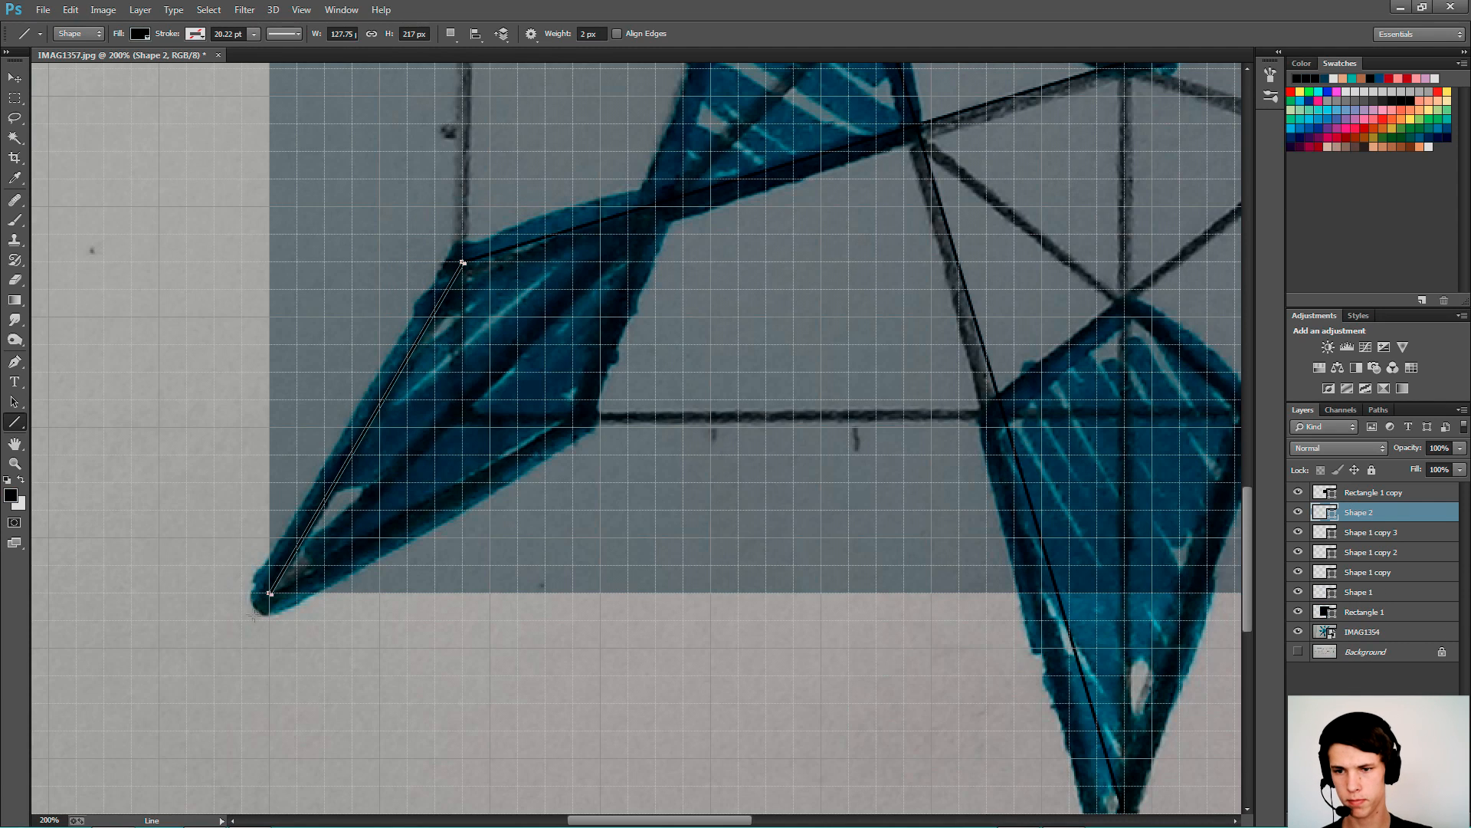
- Draw connected lines from the diamond's tip to its lower corner (about 199 × 110 px), the kite's upper corner, and the square's lower-left corner (about 90 × 20 px)
{"action": "left_click_drag", "start_coordinate": [270, 593], "coordinate": [574, 427]}
{"action": "left_click_drag", "start_coordinate": [630, 376], "coordinate": [669, 443]}
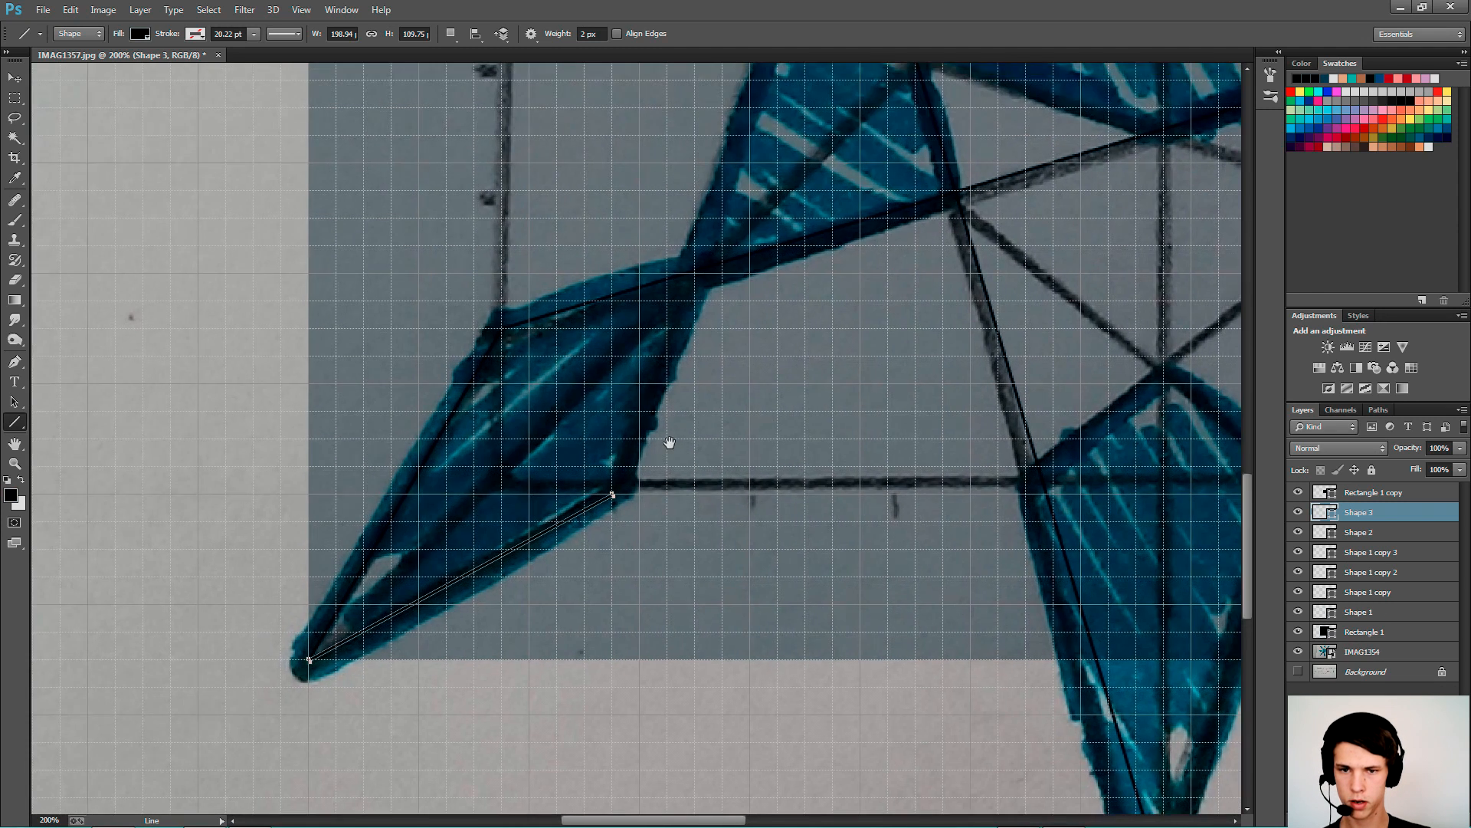
{"action": "scroll", "coordinate": [746, 512], "scroll_direction": "up", "scroll_amount": 3}
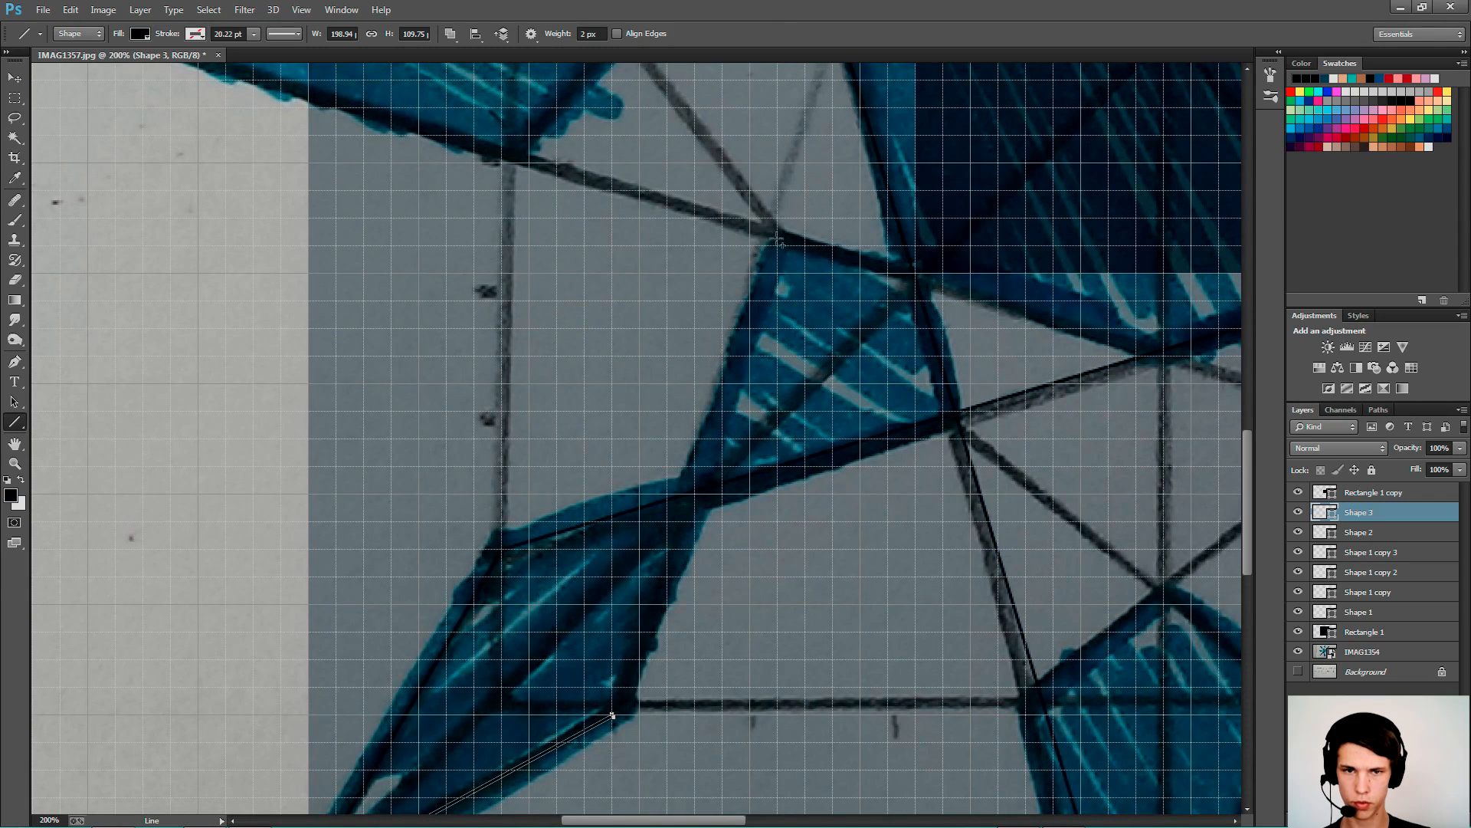
{"action": "left_click_drag", "start_coordinate": [613, 715], "coordinate": [916, 274]}
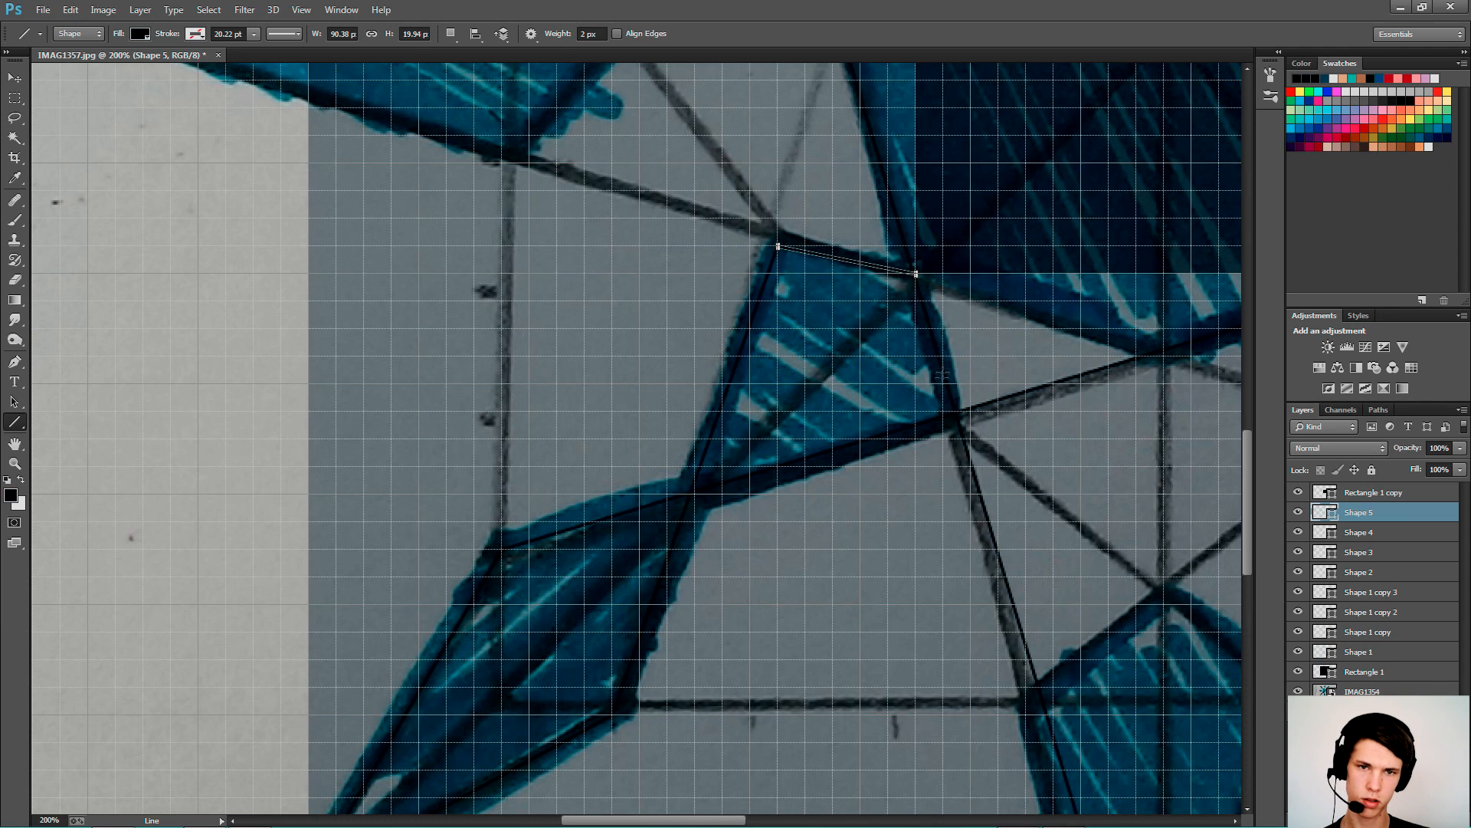
- Group the three line layers Shape 3, Shape 4 and Shape 5 that outline the lower-left diamond and kite
{"action": "left_click", "coordinate": [1360, 553], "text": "shift"}
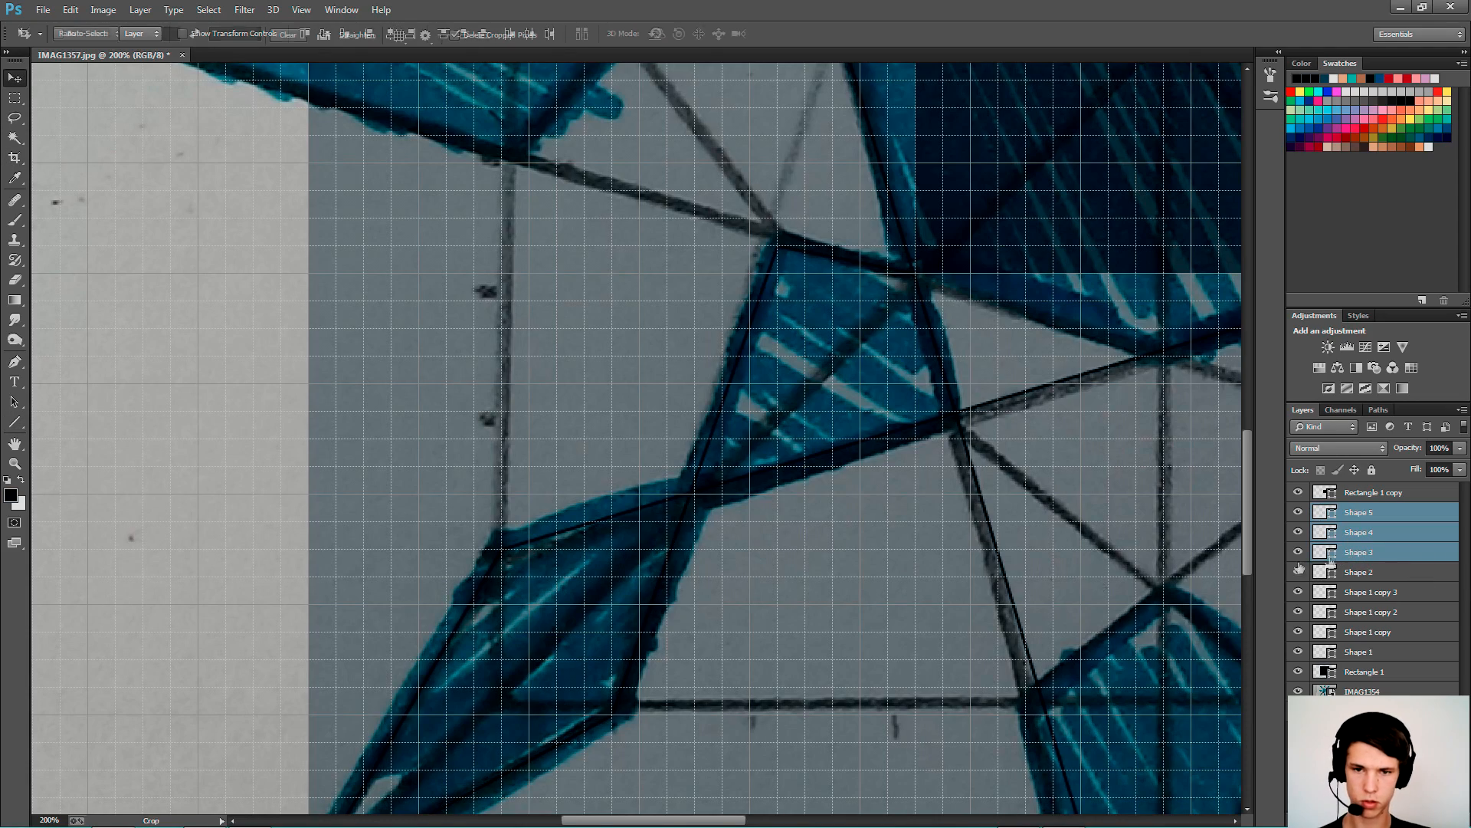
{"action": "key", "text": "ctrl+minus"}
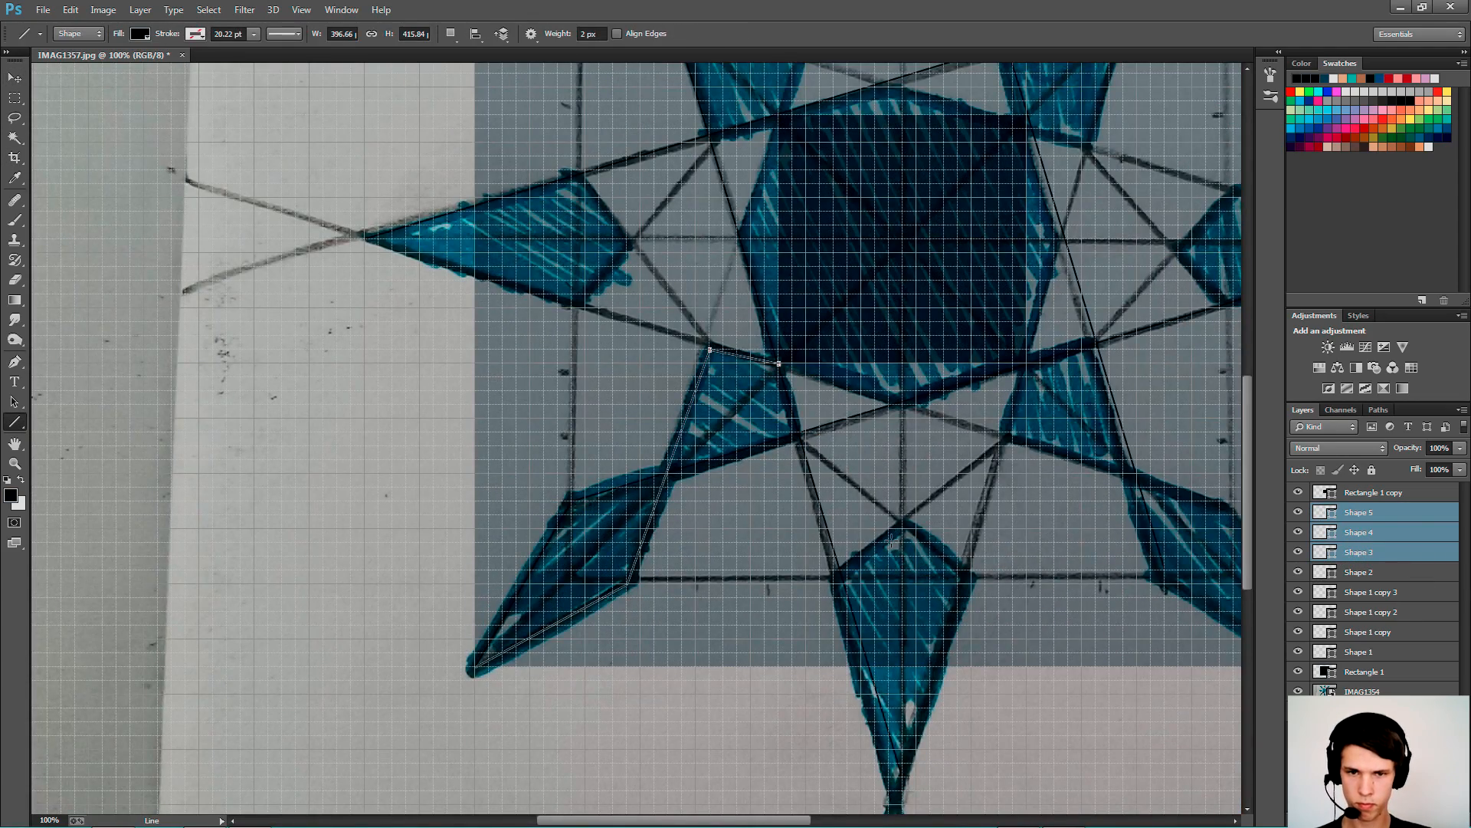
{"action": "key", "text": "v"}
{"action": "left_click_drag", "start_coordinate": [916, 583], "coordinate": [943, 460]}
{"action": "key", "text": "ctrl+minus"}
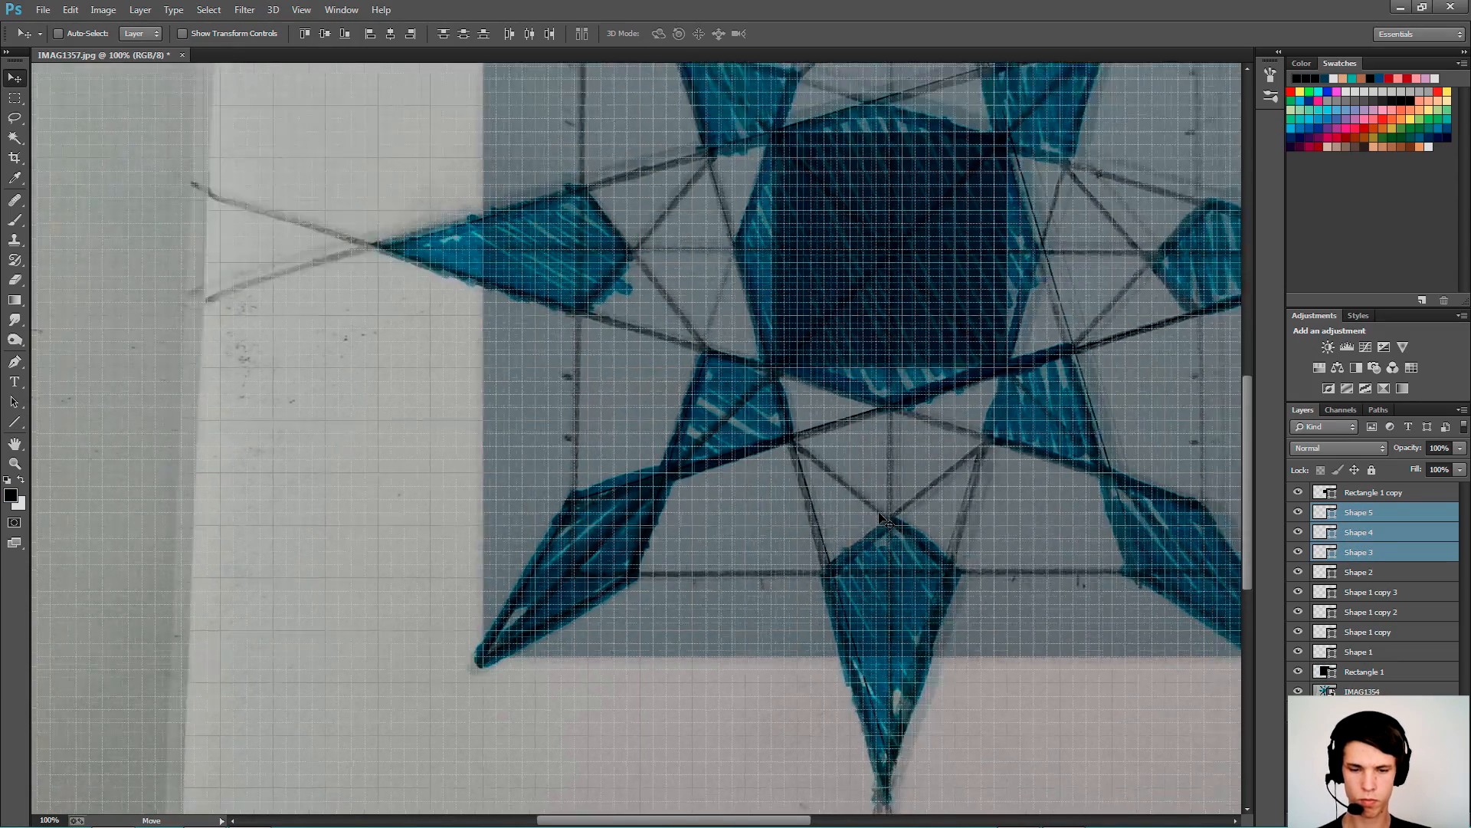
{"action": "key", "text": "ctrl+plus"}
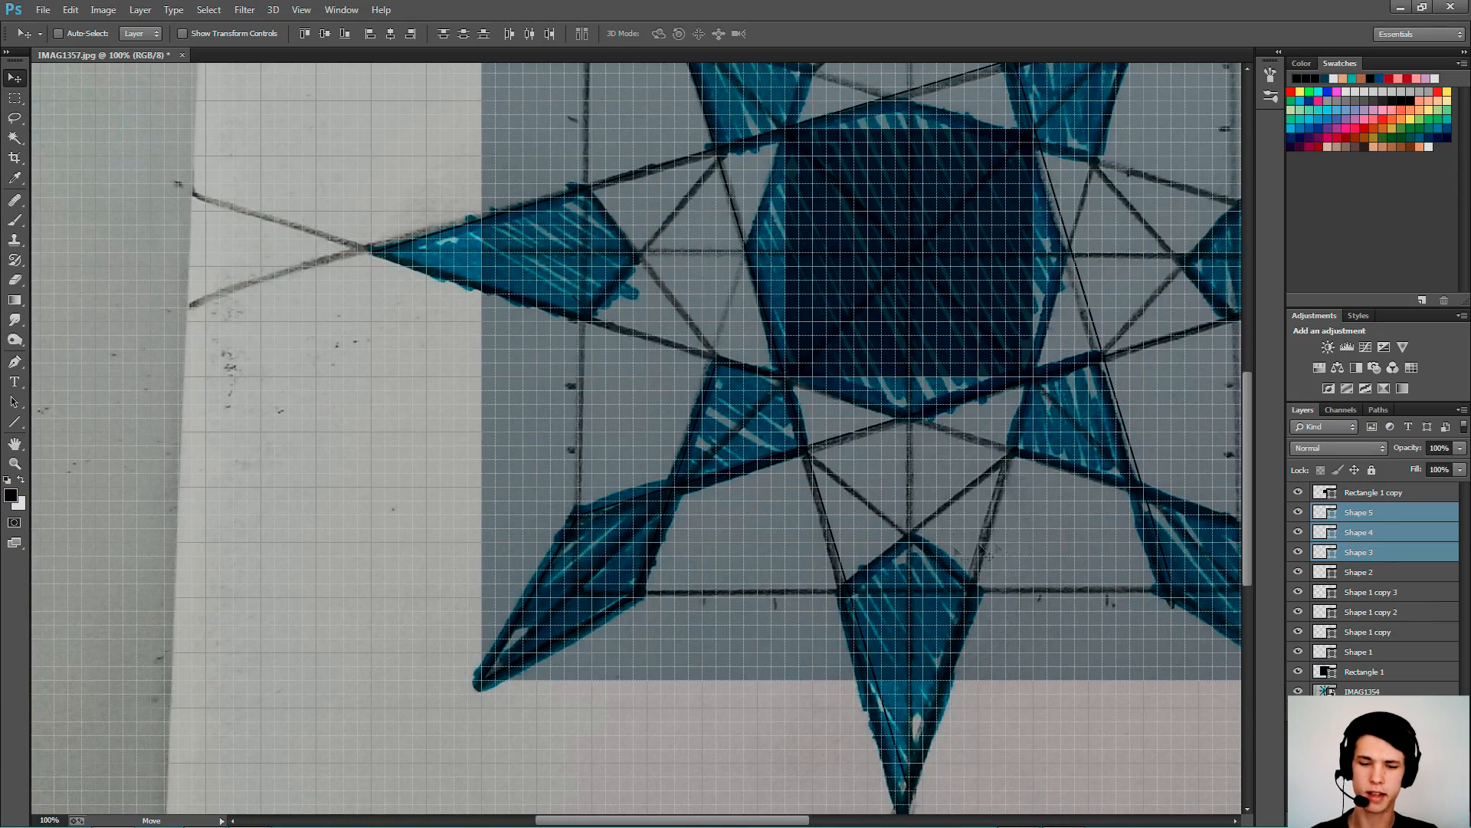
{"action": "key", "text": "ctrl+plus"}
{"action": "key", "text": "ctrl+minus"}
{"action": "key", "text": "ctrl+plus"}
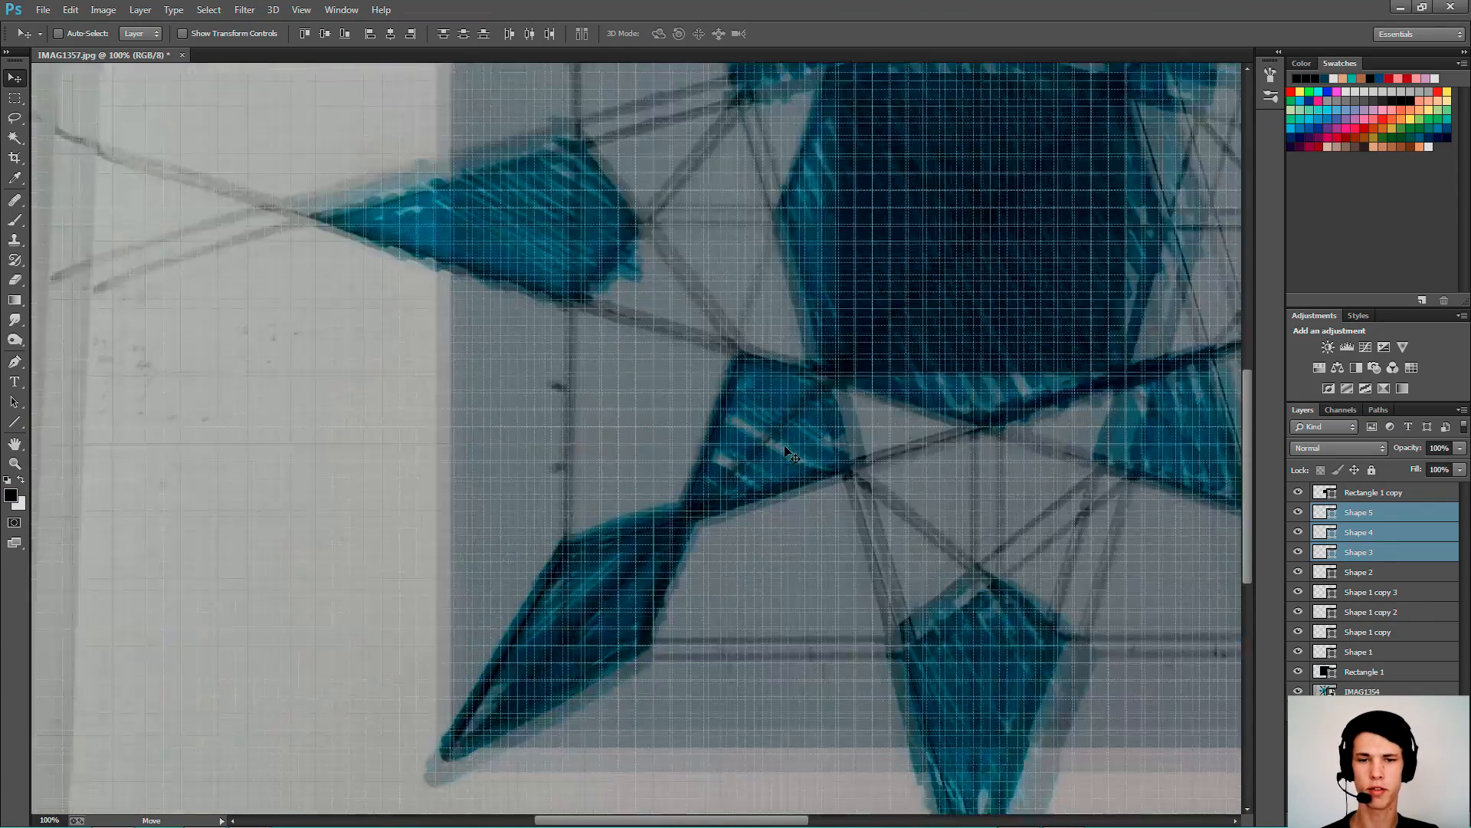
{"action": "key", "text": "ctrl+g"}
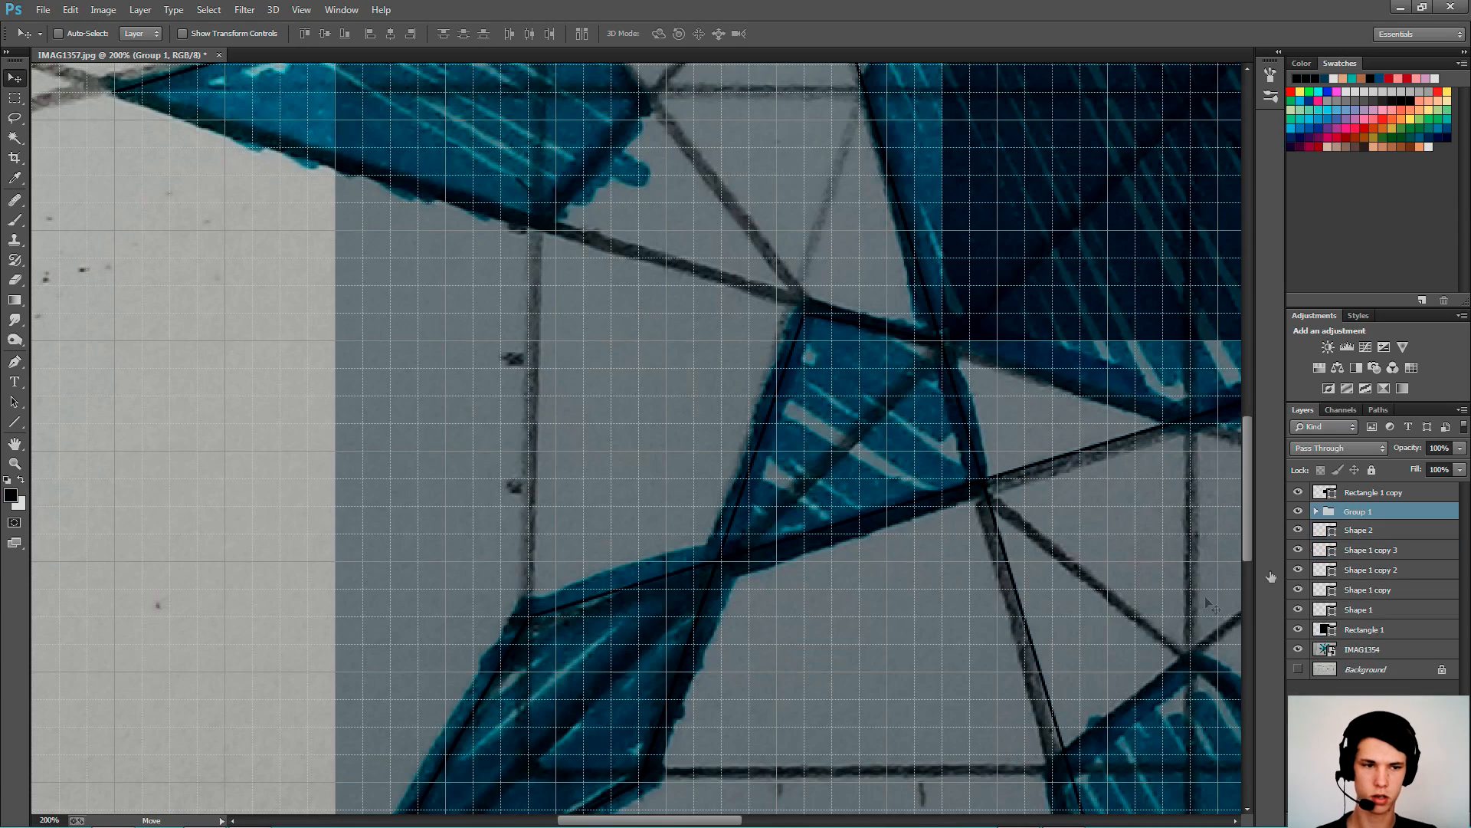
- Duplicate Group 1 and place the copy's transform reference point at the central square's centre, at about X 1349.86 px, Y 701.29 px
{"action": "left_click_drag", "start_coordinate": [928, 648], "coordinate": [809, 458]}
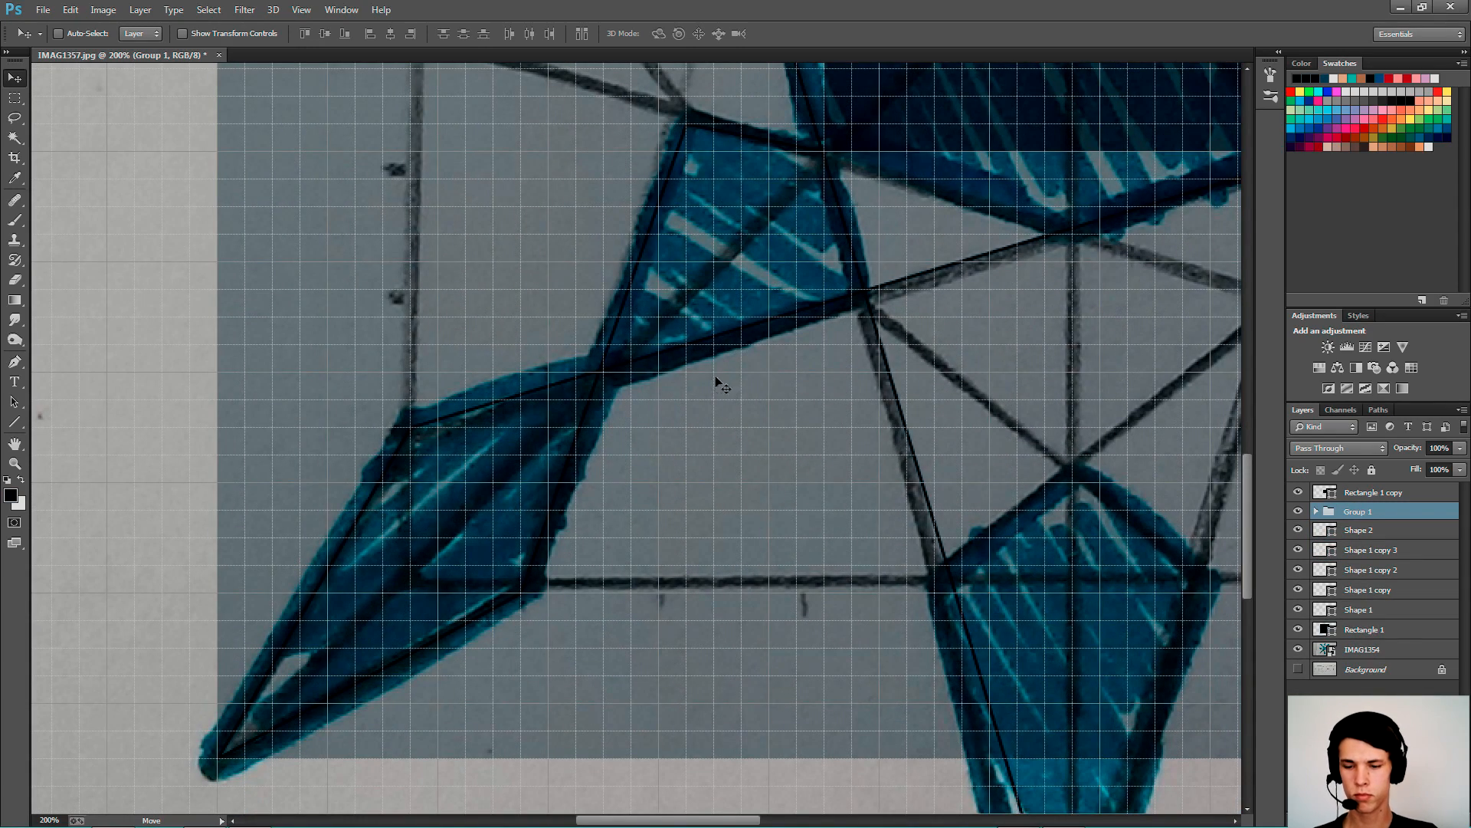
{"action": "key", "text": "ctrl+j"}
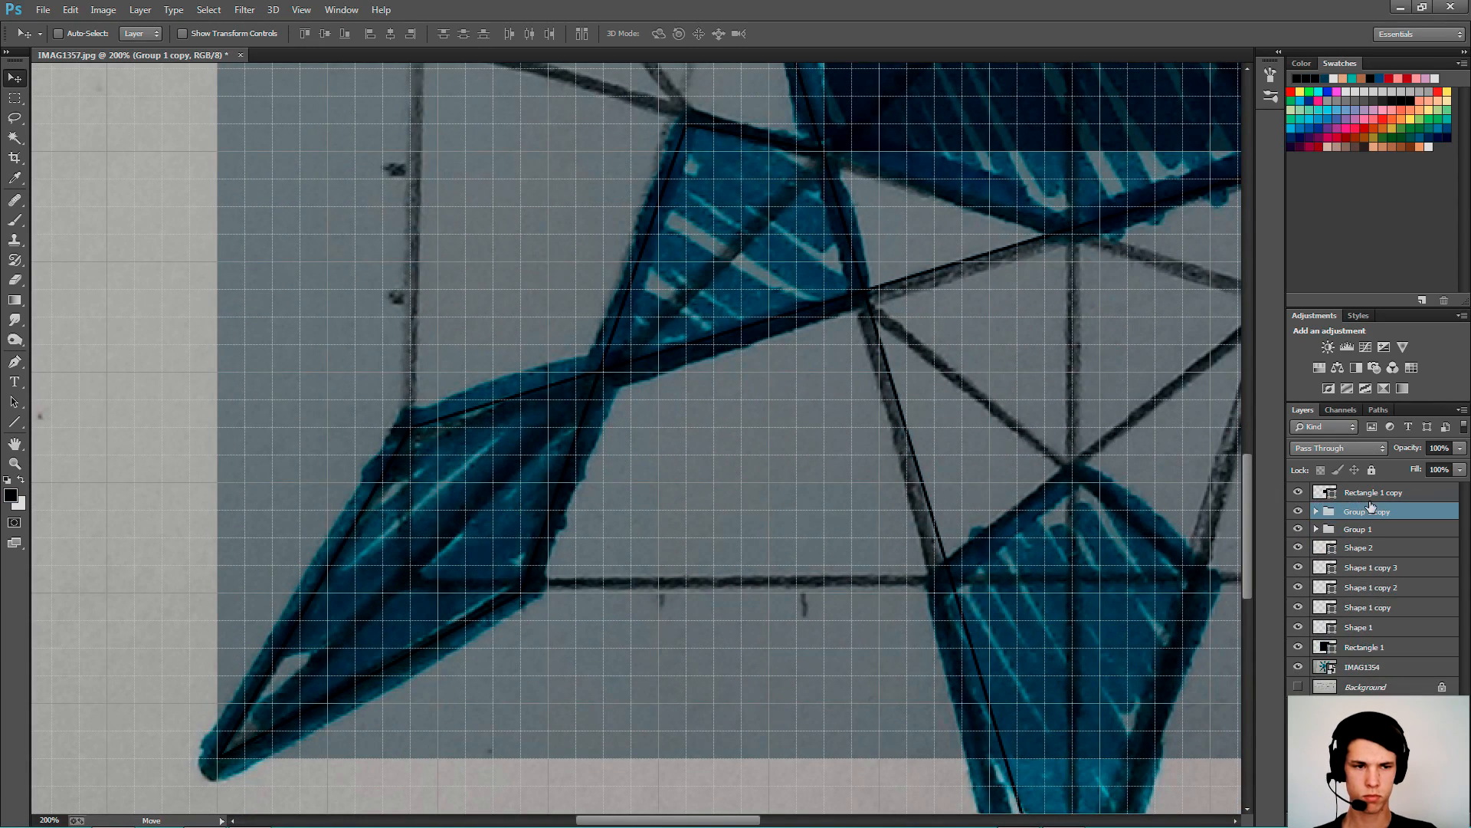
{"action": "key", "text": "ctrl+t"}
{"action": "key", "text": "ctrl+minus"}
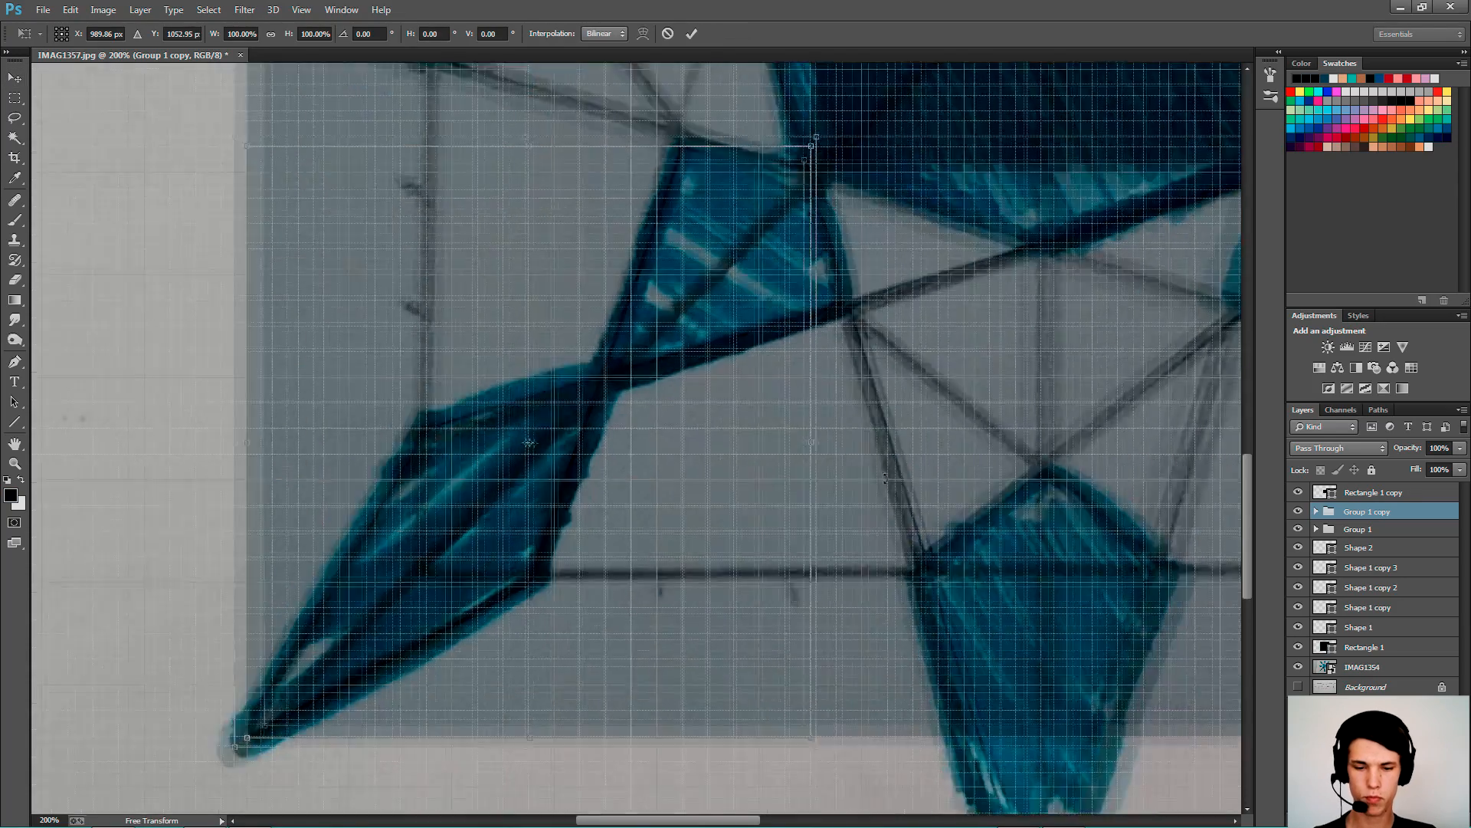
{"action": "left_click_drag", "start_coordinate": [766, 394], "coordinate": [733, 495]}
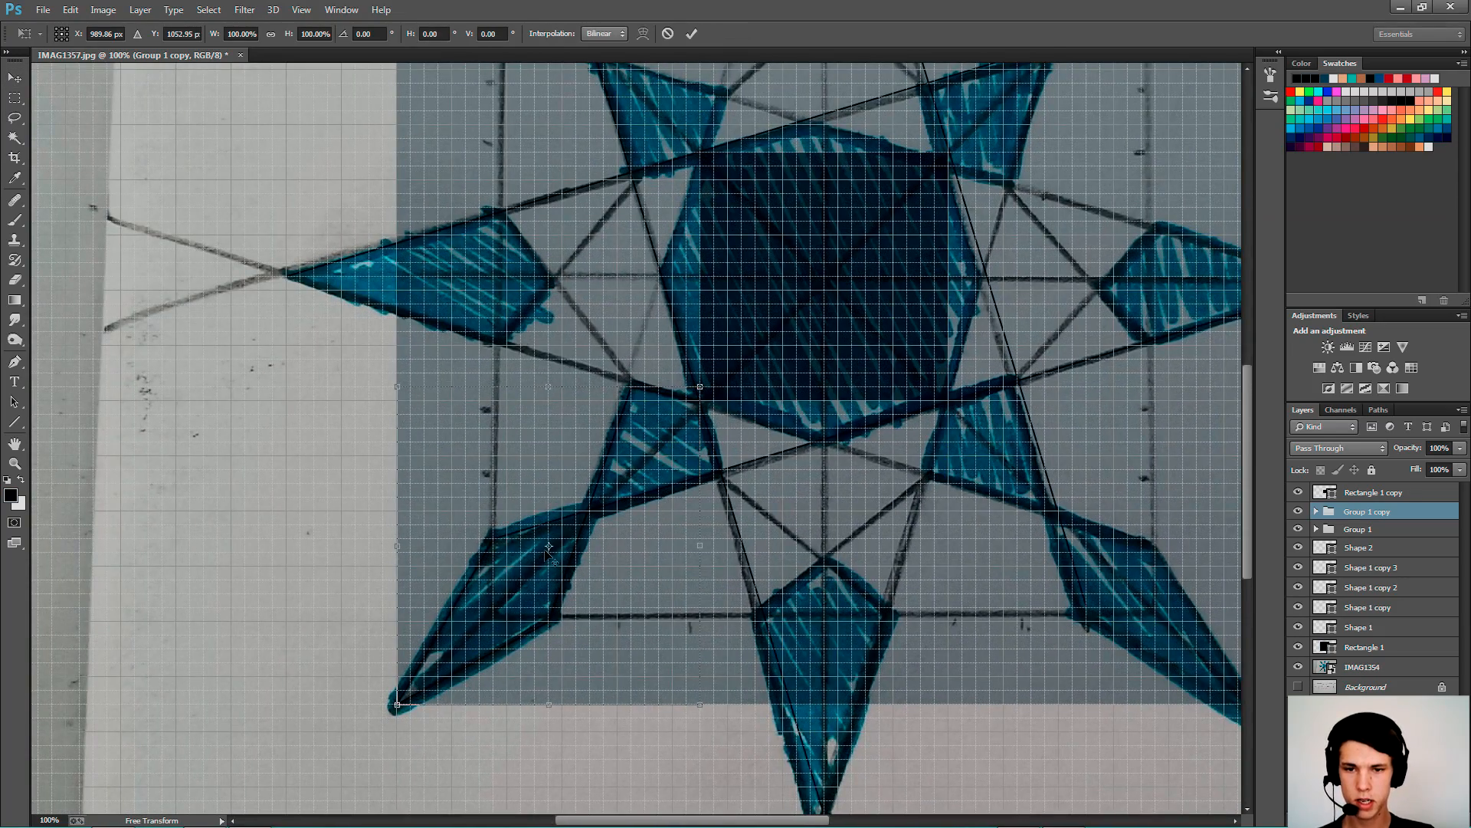
{"action": "left_click_drag", "start_coordinate": [549, 547], "coordinate": [823, 272]}
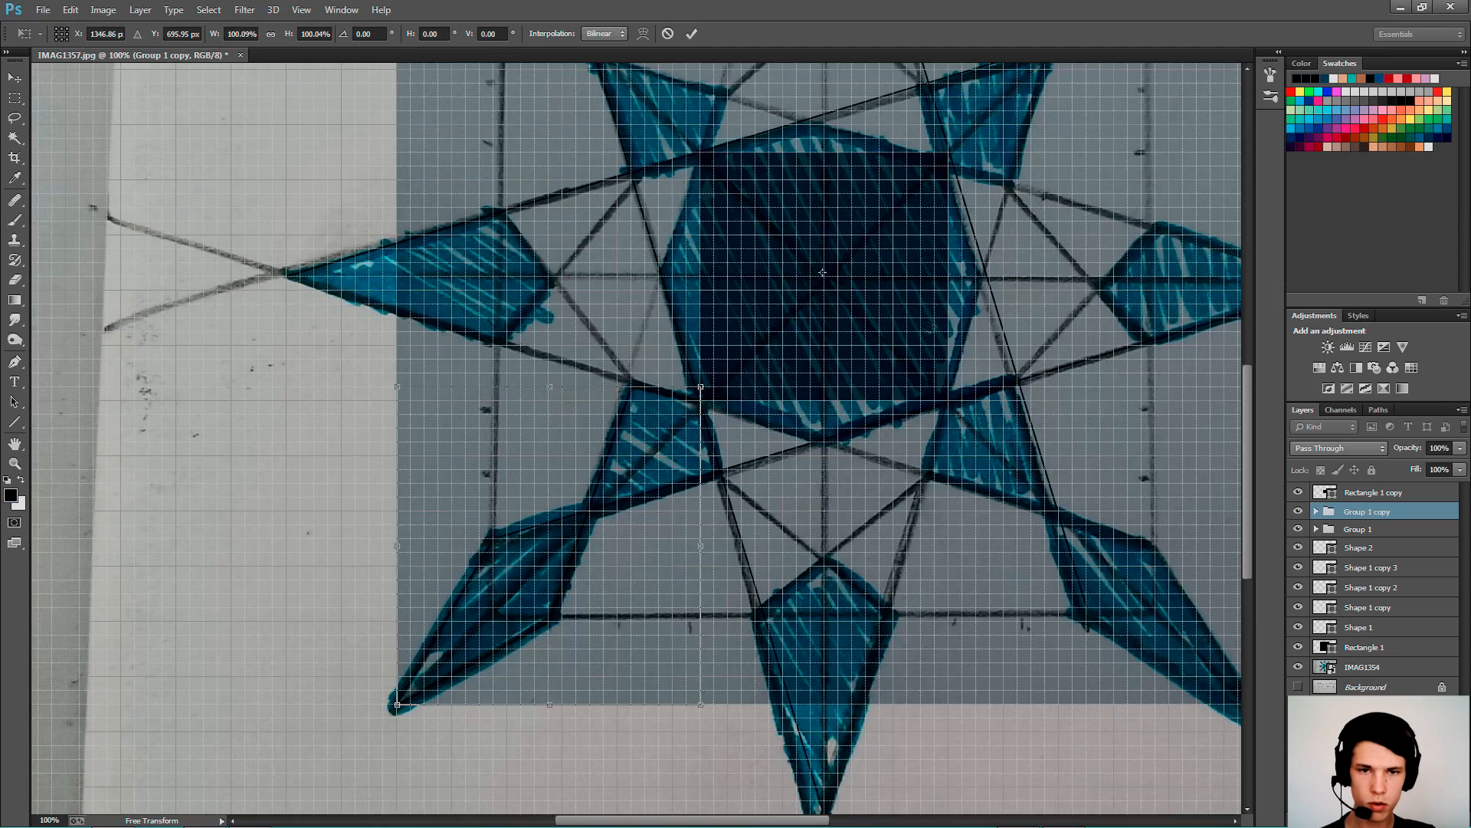
{"action": "scroll", "coordinate": [822, 272], "scroll_direction": "up", "scroll_amount": 2}
{"action": "left_click_drag", "start_coordinate": [849, 337], "coordinate": [856, 349]}
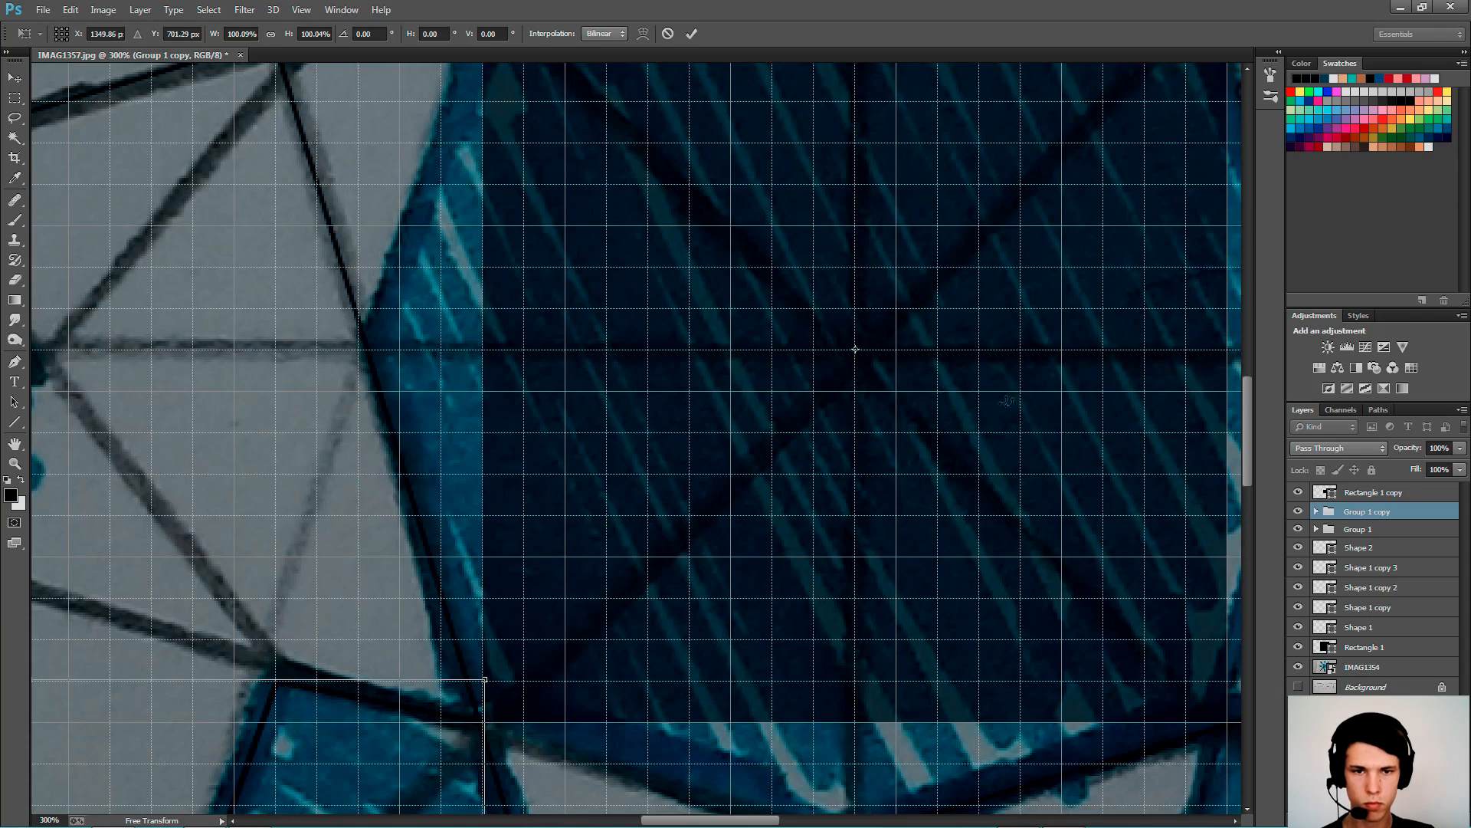
- Rotate the group copy 90° counter-clockwise around the square's centre to the lower-right corner and check it with the sketch temporarily hidden
{"action": "key", "text": "ctrl+0"}
{"action": "left_click_drag", "start_coordinate": [980, 354], "coordinate": [629, 266]}
{"action": "key", "text": "Return"}
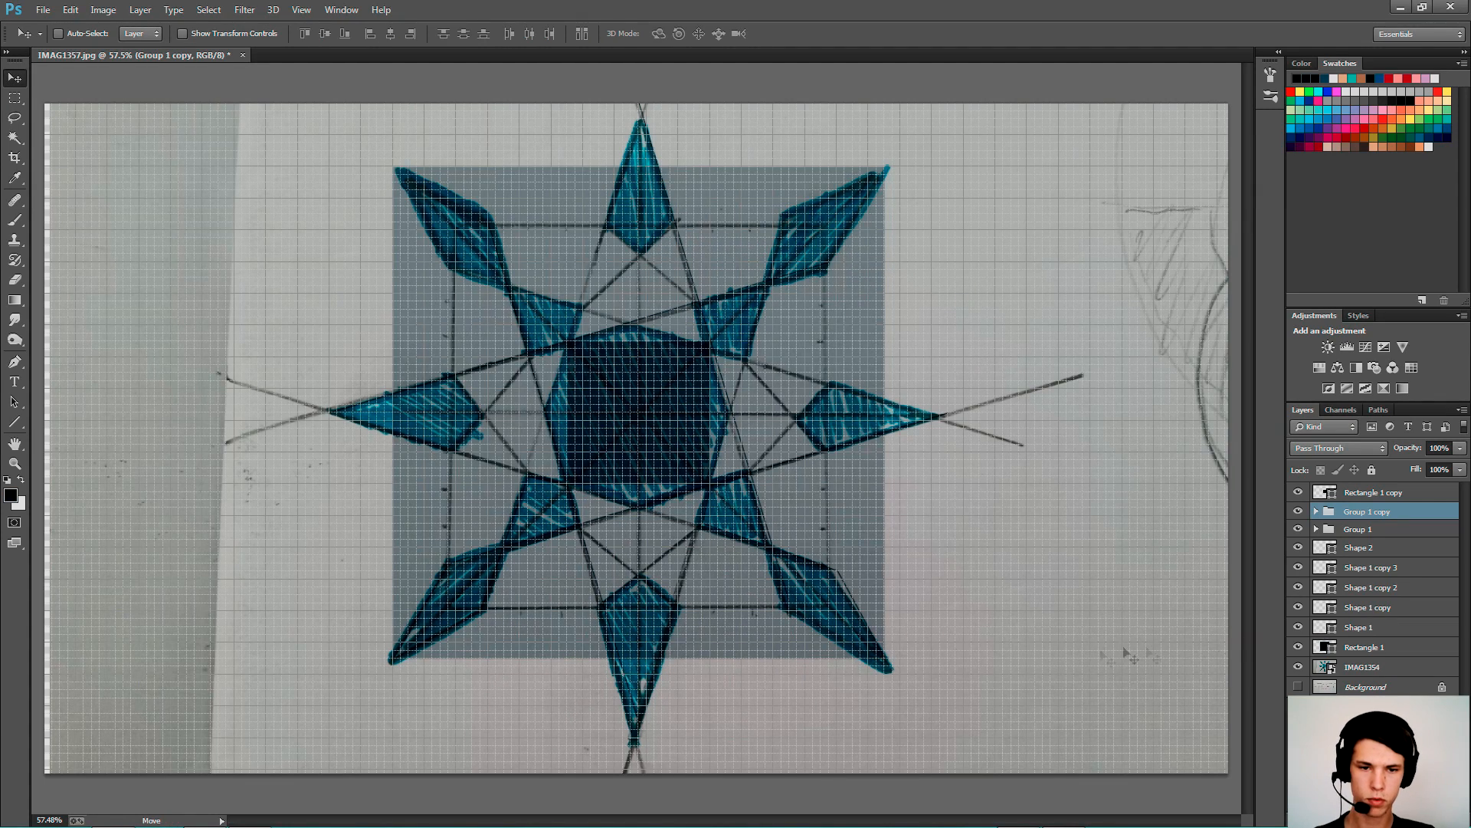
{"action": "left_click", "coordinate": [1297, 668]}
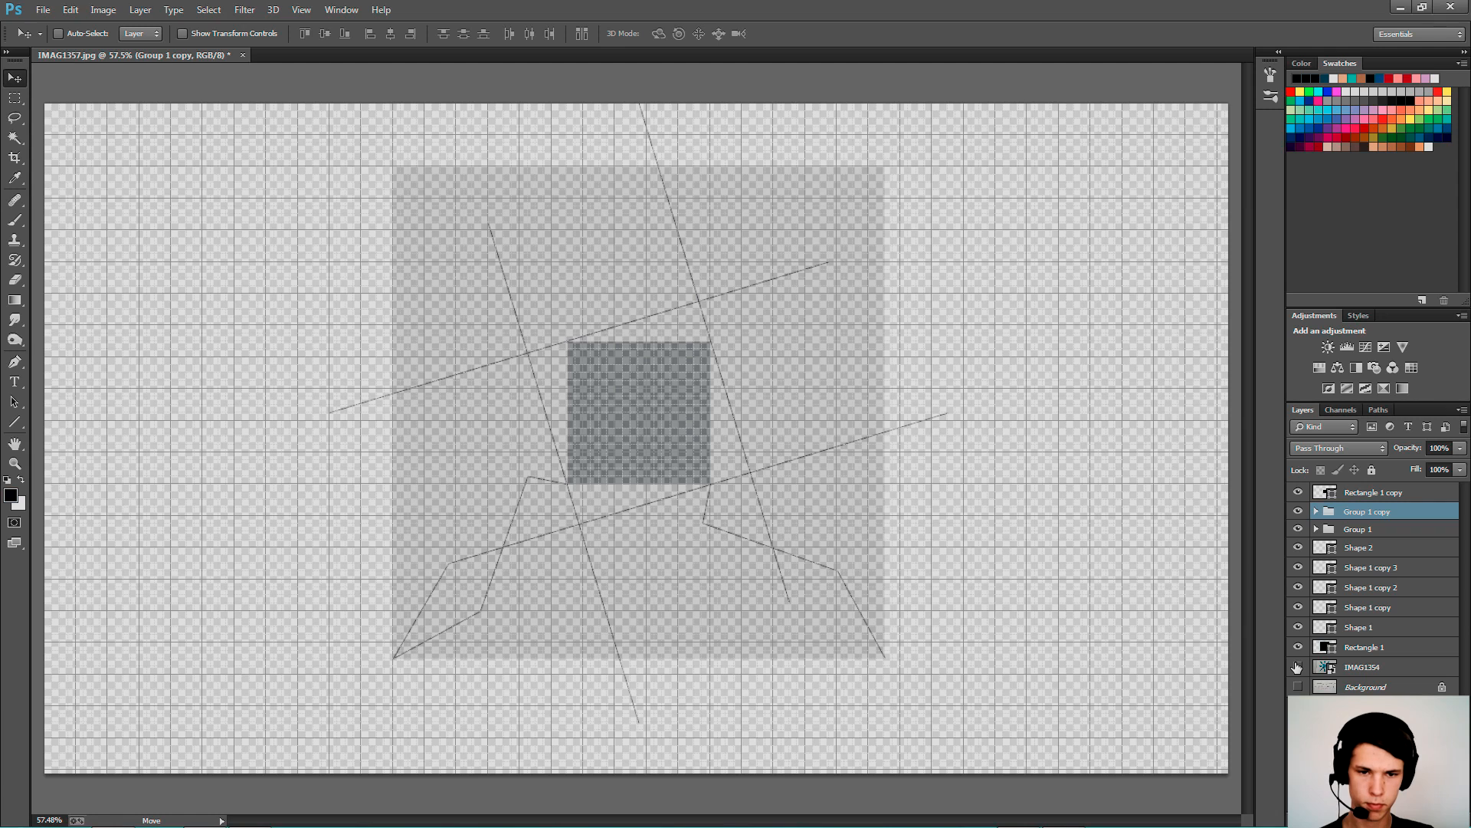
{"action": "left_click", "coordinate": [1298, 667]}
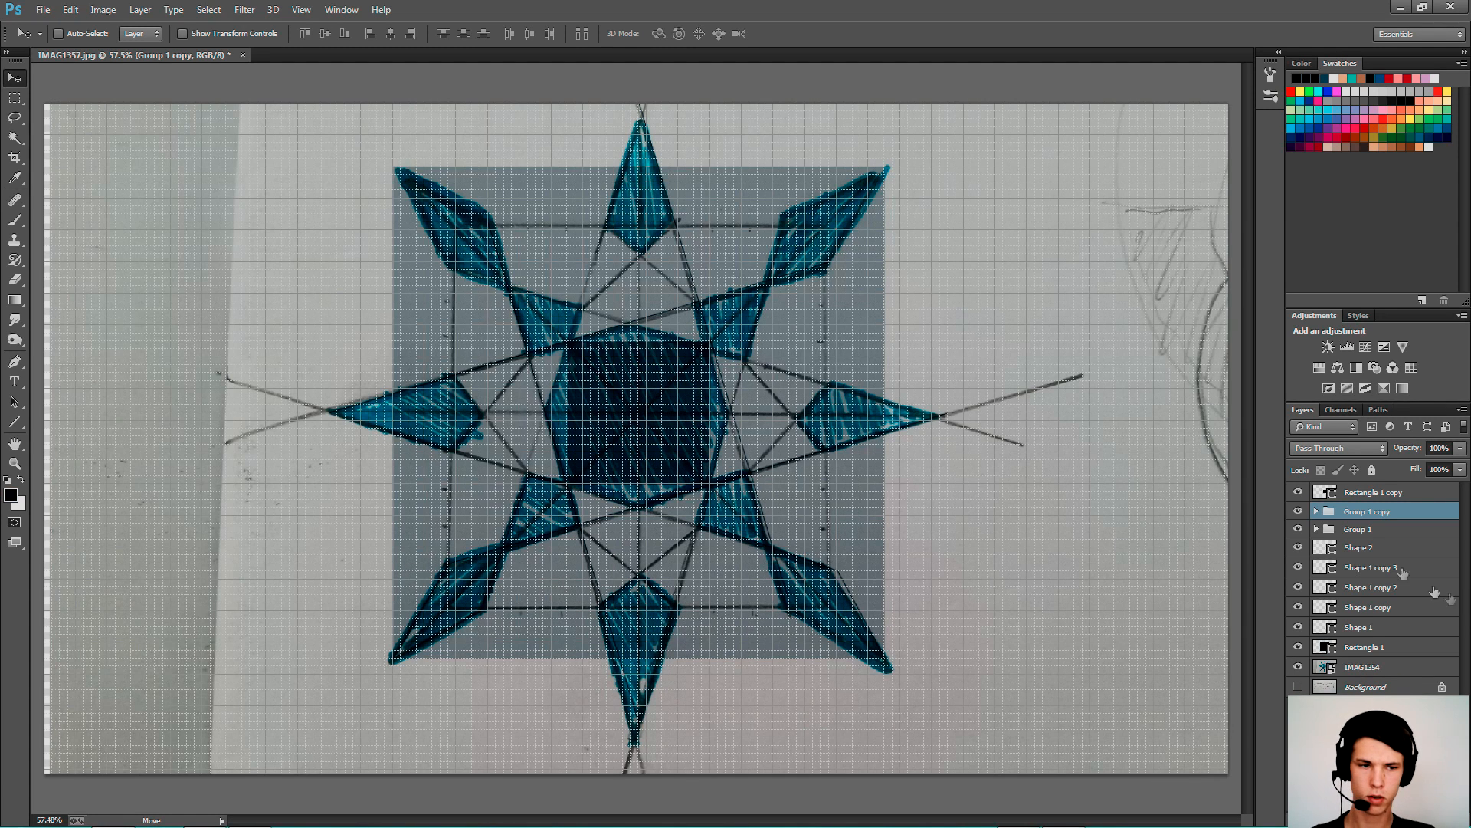
- Duplicate the lower-right group and rotate the copy 90° counter-clockwise around the central square's centre to the upper-right corner
{"action": "left_click_drag", "start_coordinate": [1351, 518], "coordinate": [1361, 506]}
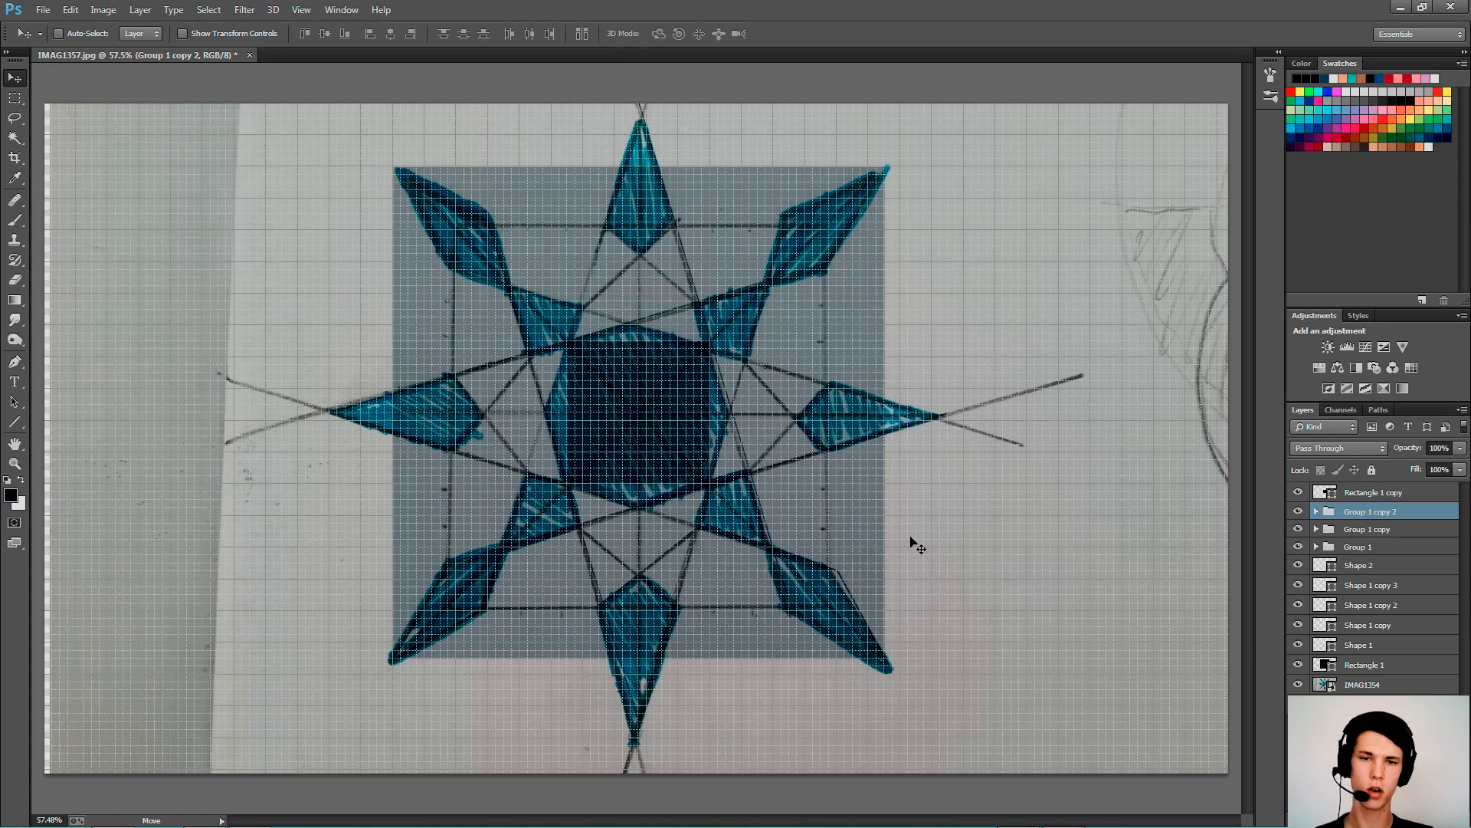
{"action": "key", "text": "ctrl+t"}
{"action": "key", "text": "ctrl+plus"}
{"action": "key", "text": "ctrl+plus"}
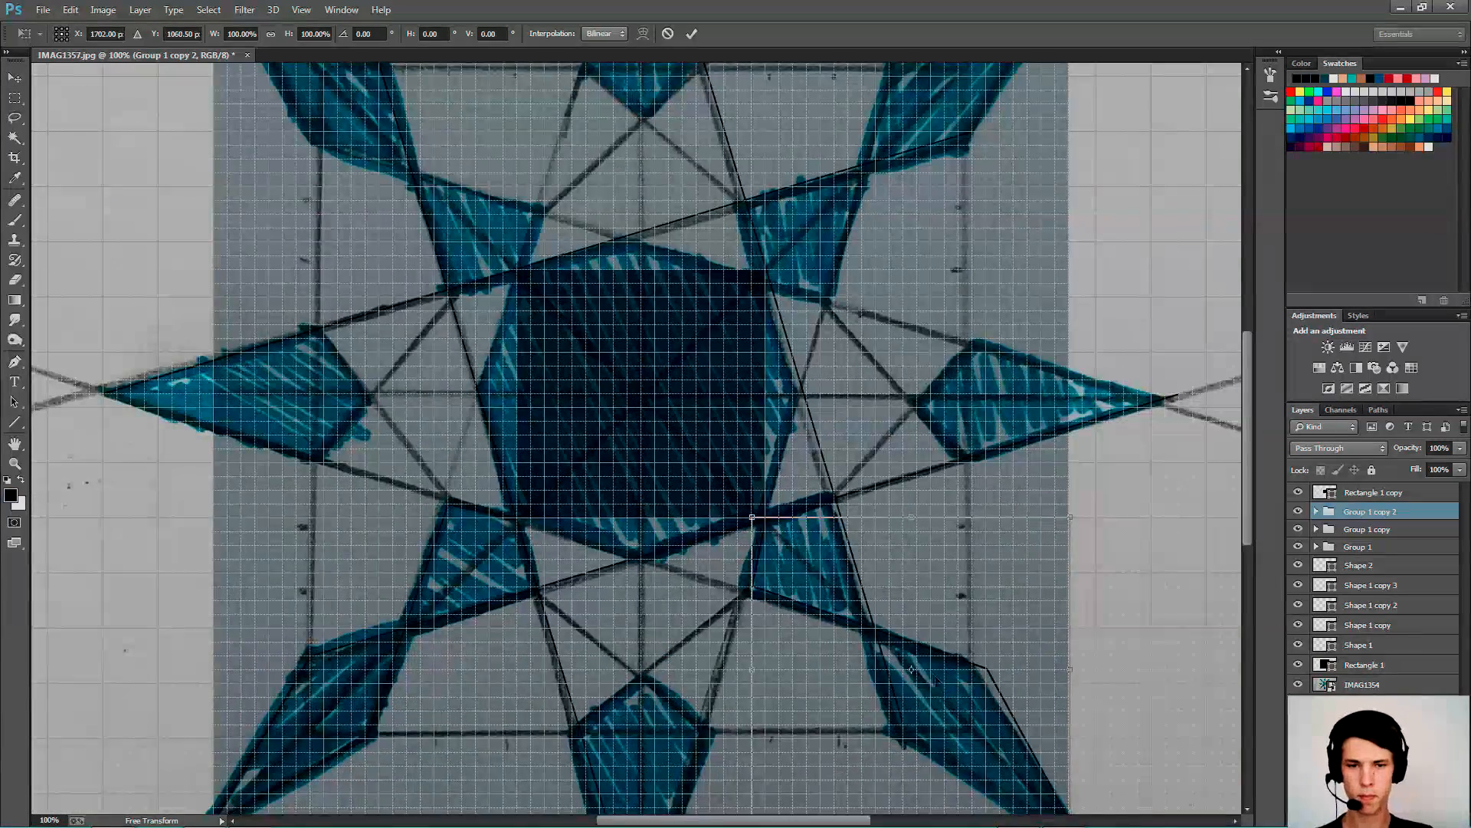
{"action": "left_click_drag", "start_coordinate": [912, 673], "coordinate": [641, 395]}
{"action": "key", "text": "ctrl+minus"}
{"action": "left_click_drag", "start_coordinate": [1084, 458], "coordinate": [677, 302]}
{"action": "key", "text": "Return"}
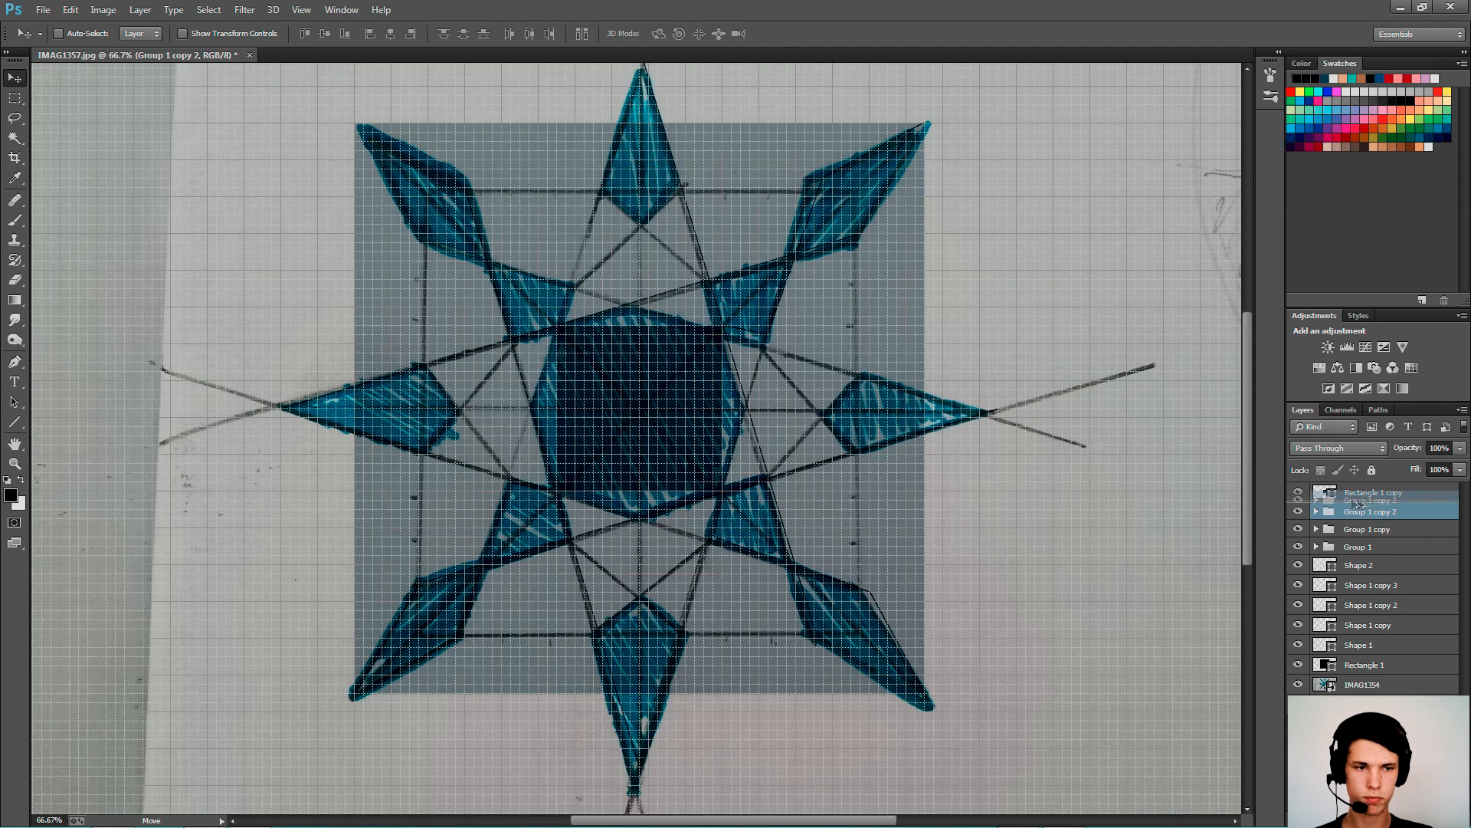
- Duplicate the upper-right group and rotate the copy 90° counter-clockwise to the upper-left corner, pivoting at about X 1348.50 px, Y 698.27 px
{"action": "key", "text": "ctrl+j"}
{"action": "key", "text": "ctrl+t"}
{"action": "left_click_drag", "start_coordinate": [823, 229], "coordinate": [639, 408]}
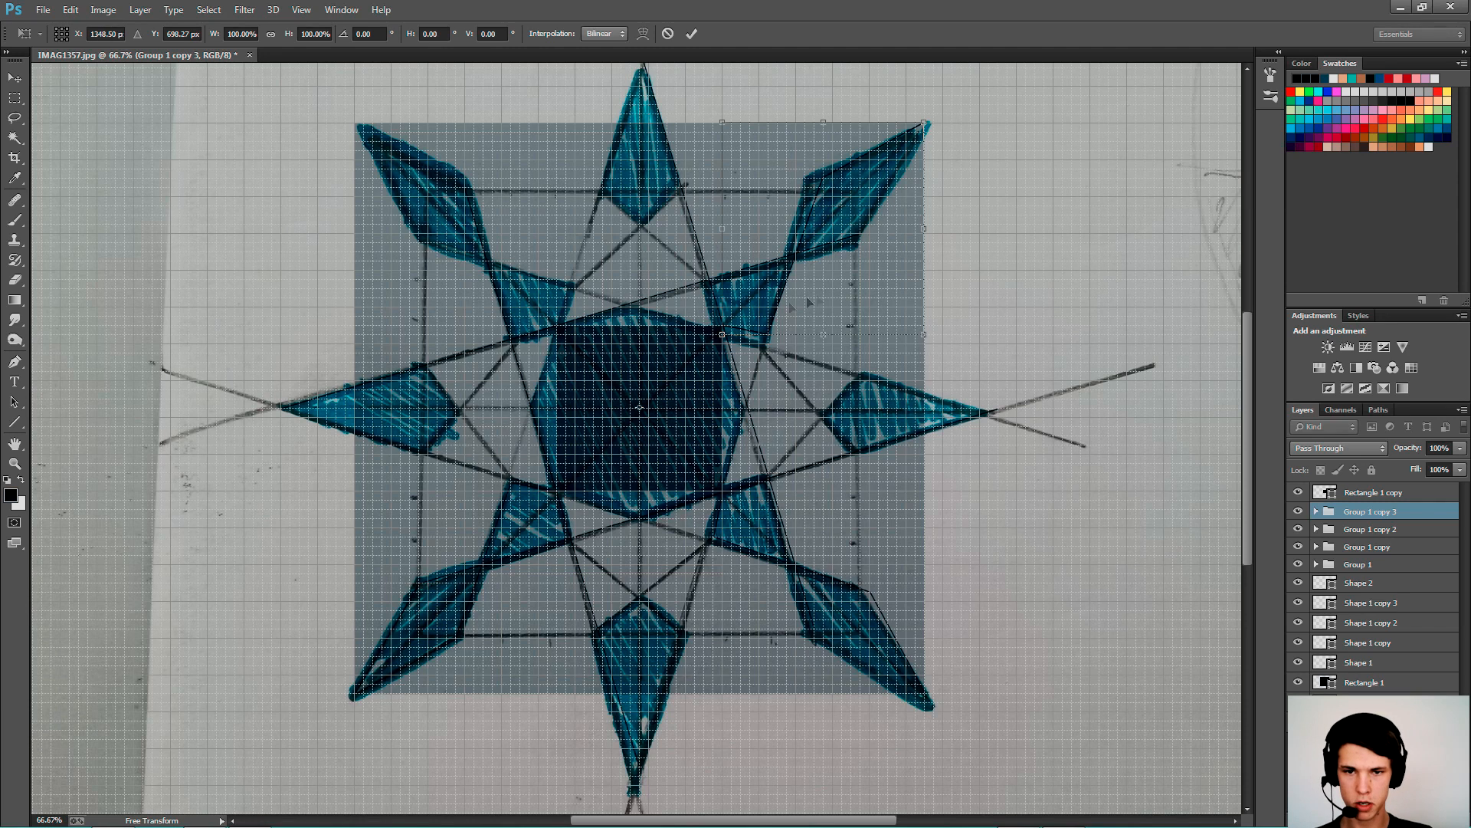
{"action": "left_click_drag", "start_coordinate": [1111, 303], "coordinate": [591, 216]}
{"action": "key", "text": "Return"}
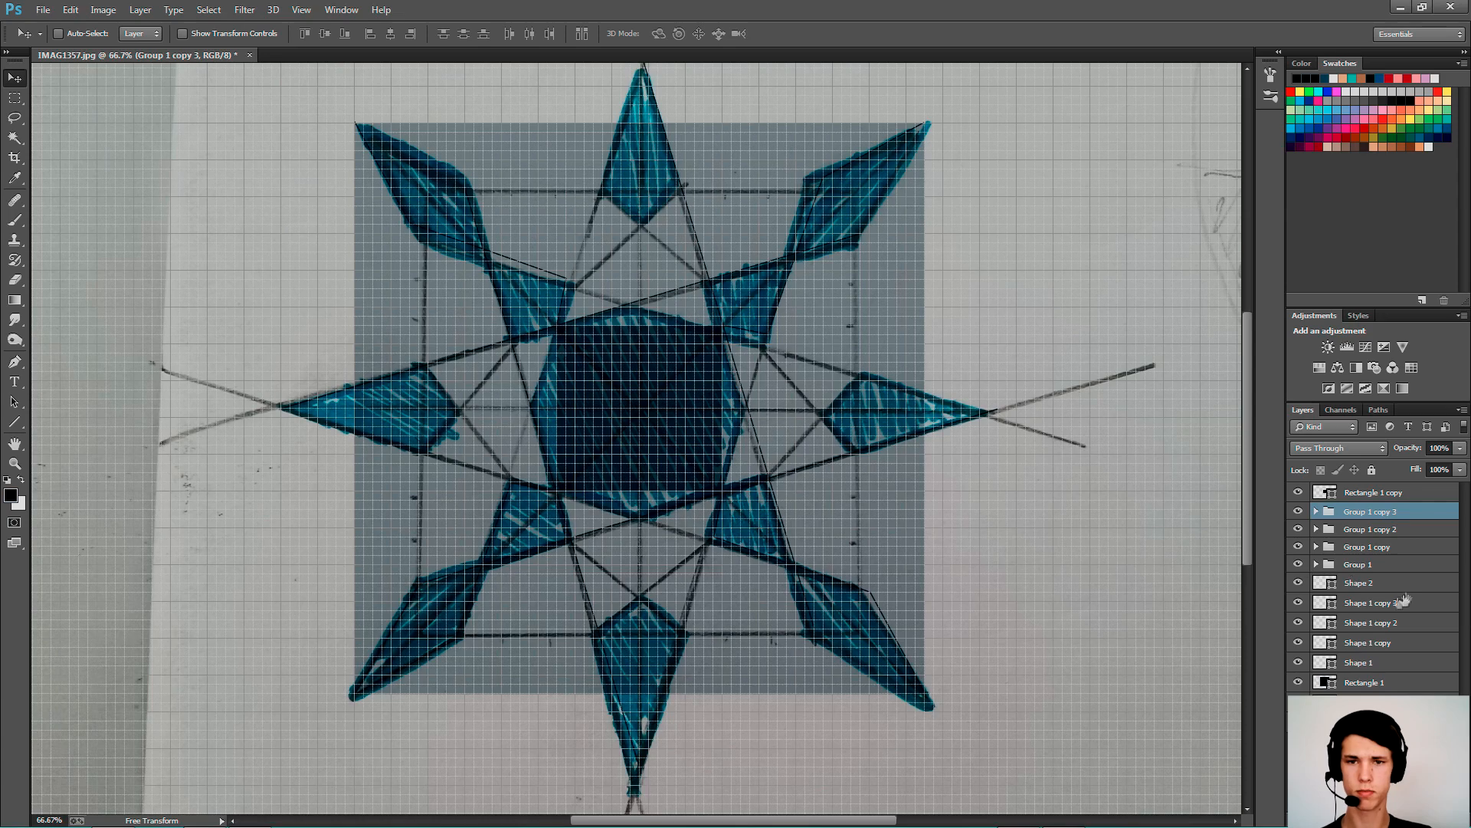
- Inspect the traced line work with the sketch and the grid hidden, and turn the grid back on
{"action": "left_click", "coordinate": [1297, 702]}
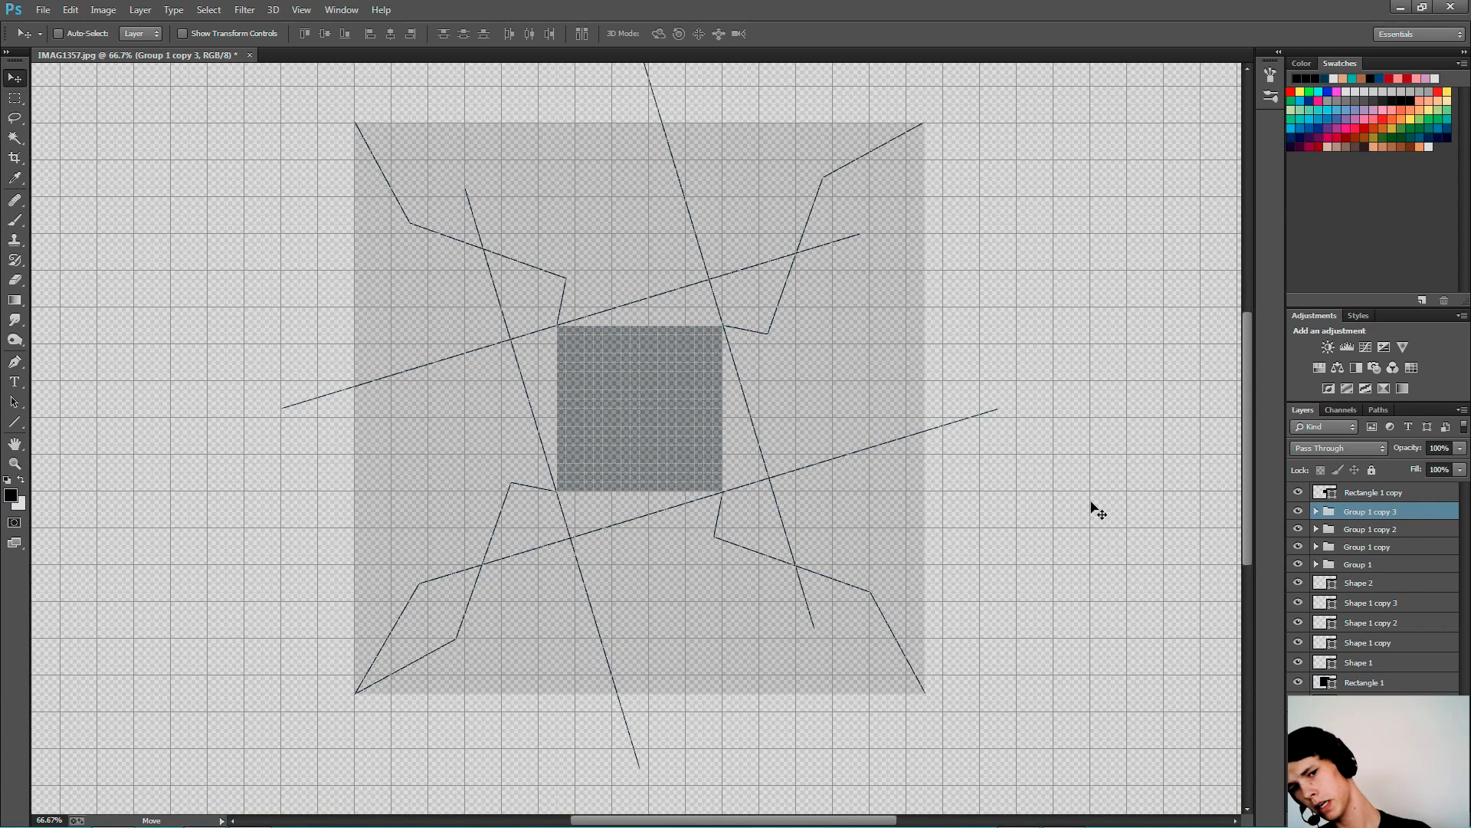
{"action": "key", "text": "ctrl+minus"}
{"action": "key", "text": "ctrl+minus"}
{"action": "key", "text": "ctrl+plus"}
{"action": "key", "text": "ctrl+plus"}
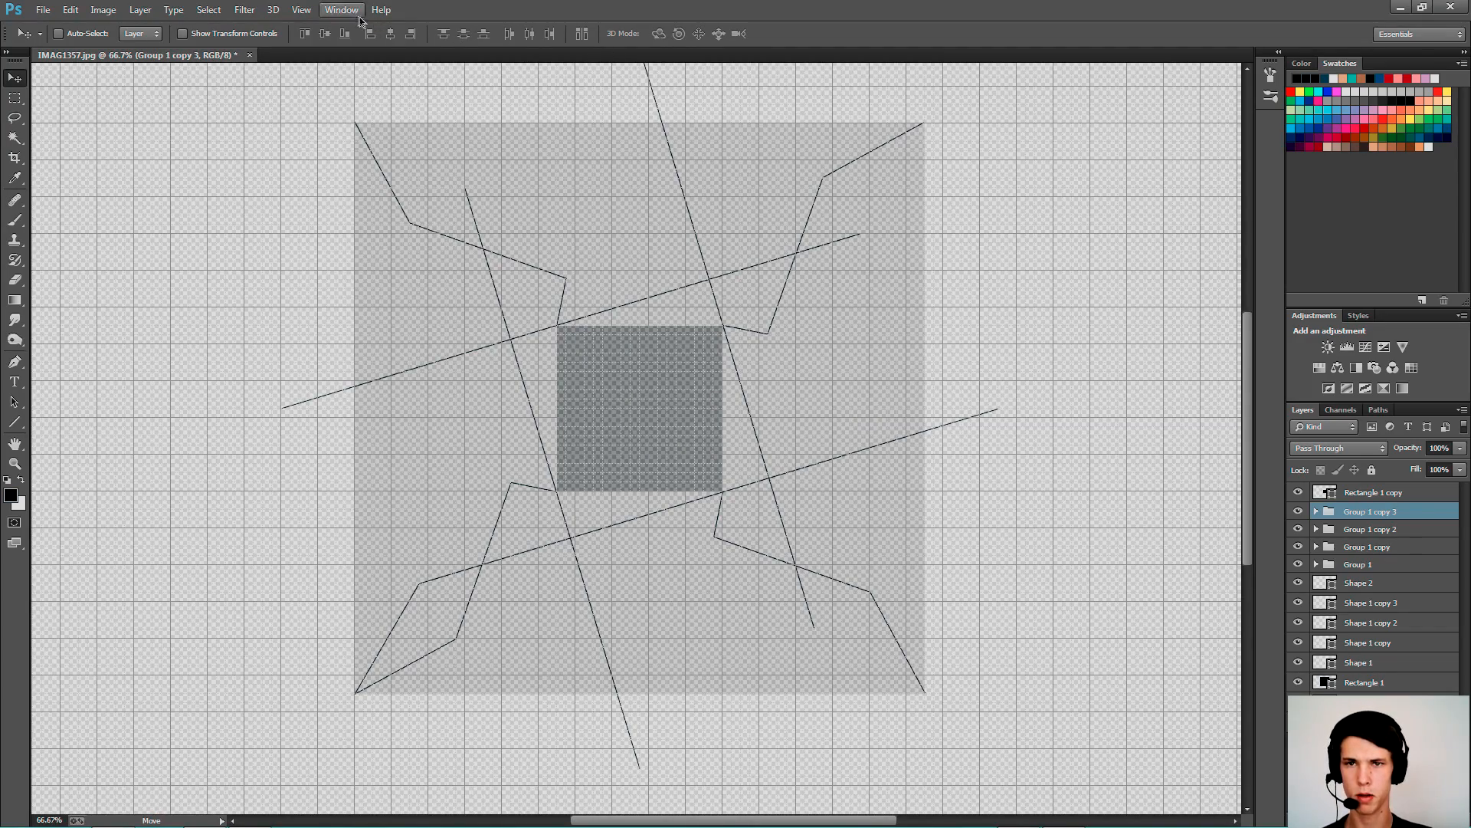
{"action": "left_click", "coordinate": [245, 9]}
{"action": "mouse_move", "coordinate": [325, 251]}
{"action": "left_click", "coordinate": [509, 296]}
{"action": "key", "text": "ctrl+minus"}
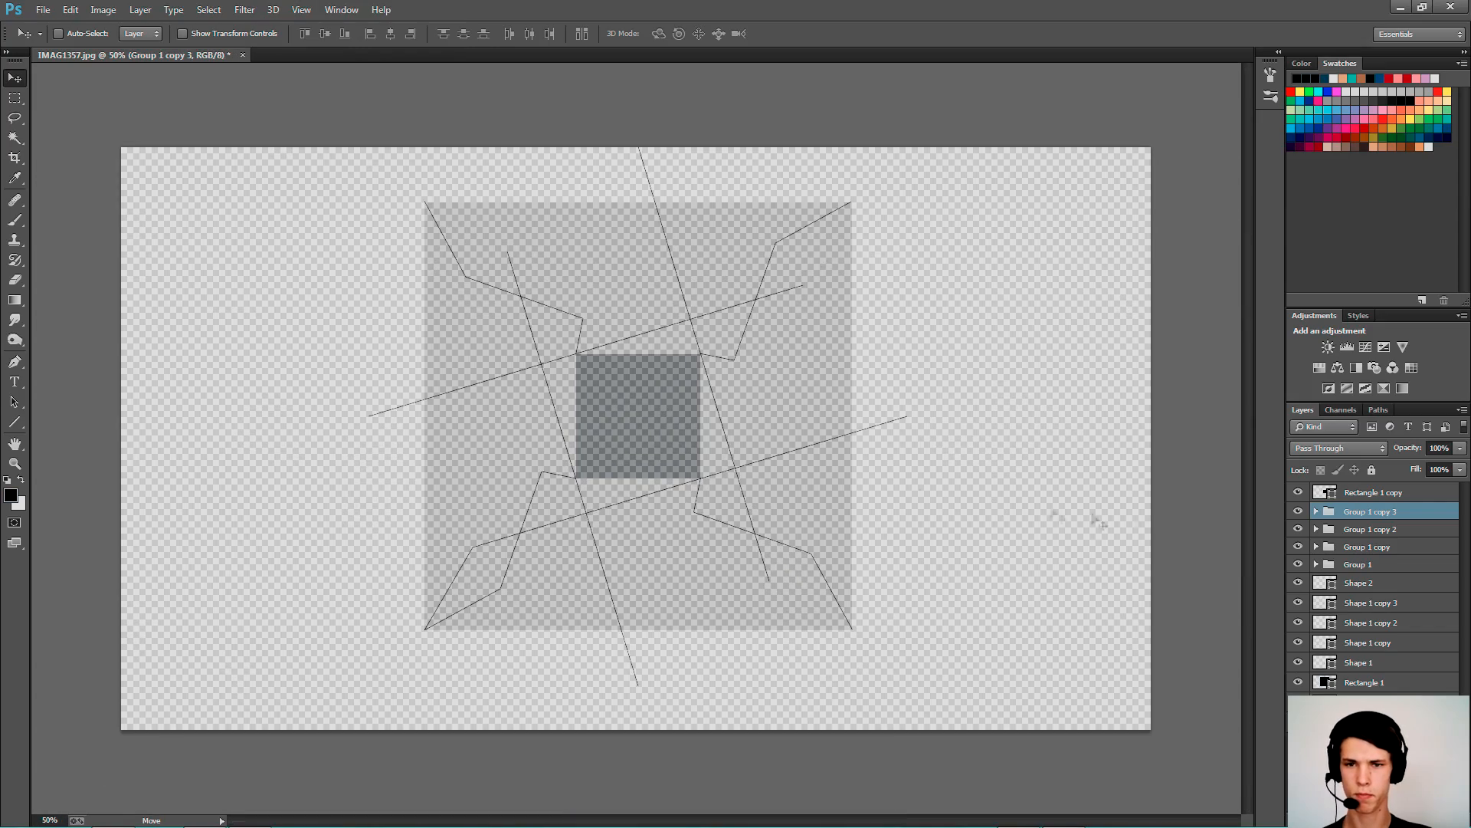
{"action": "key", "text": "ctrl+plus"}
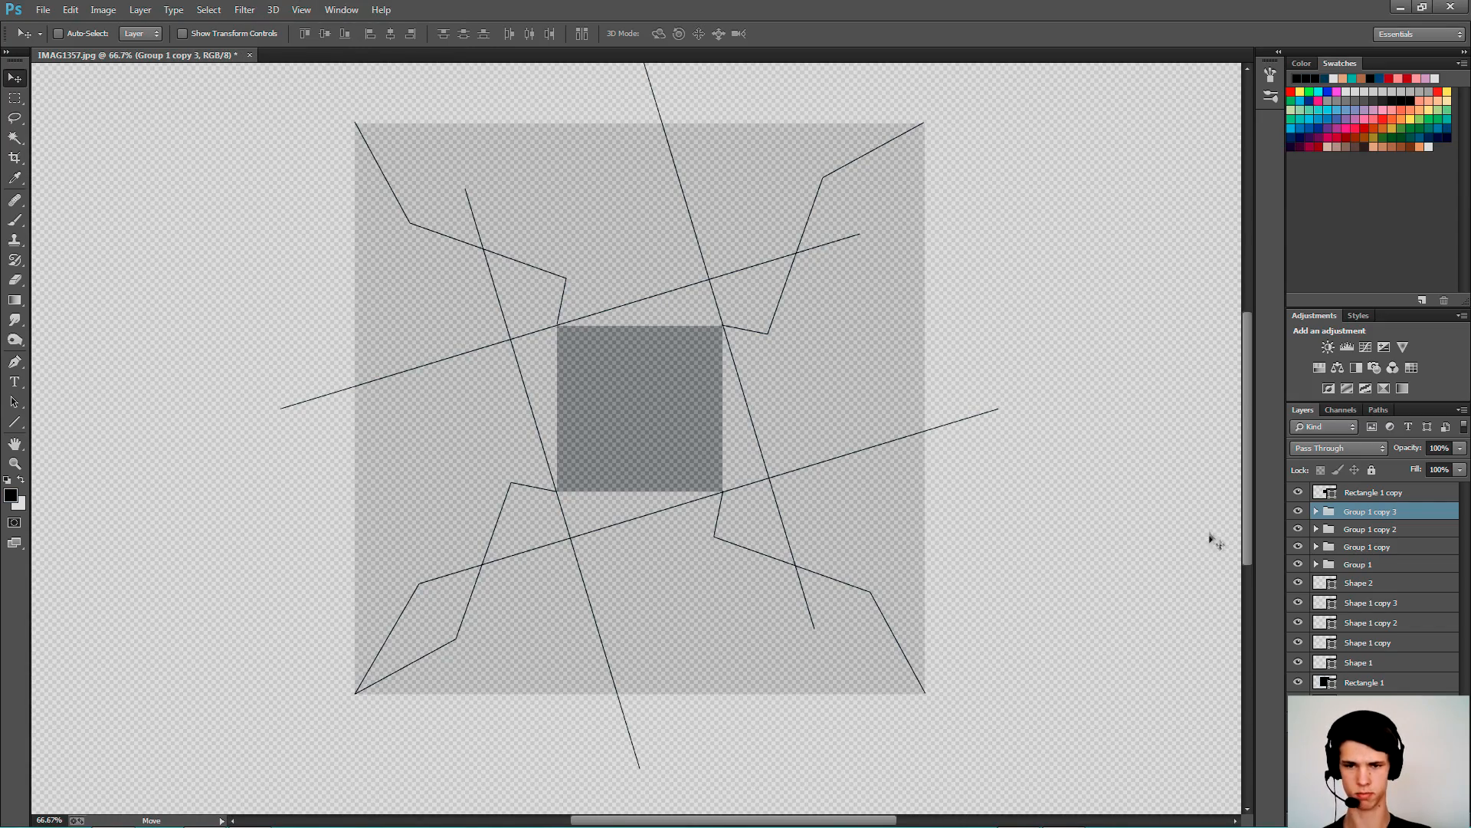
{"action": "left_click", "coordinate": [301, 9]}
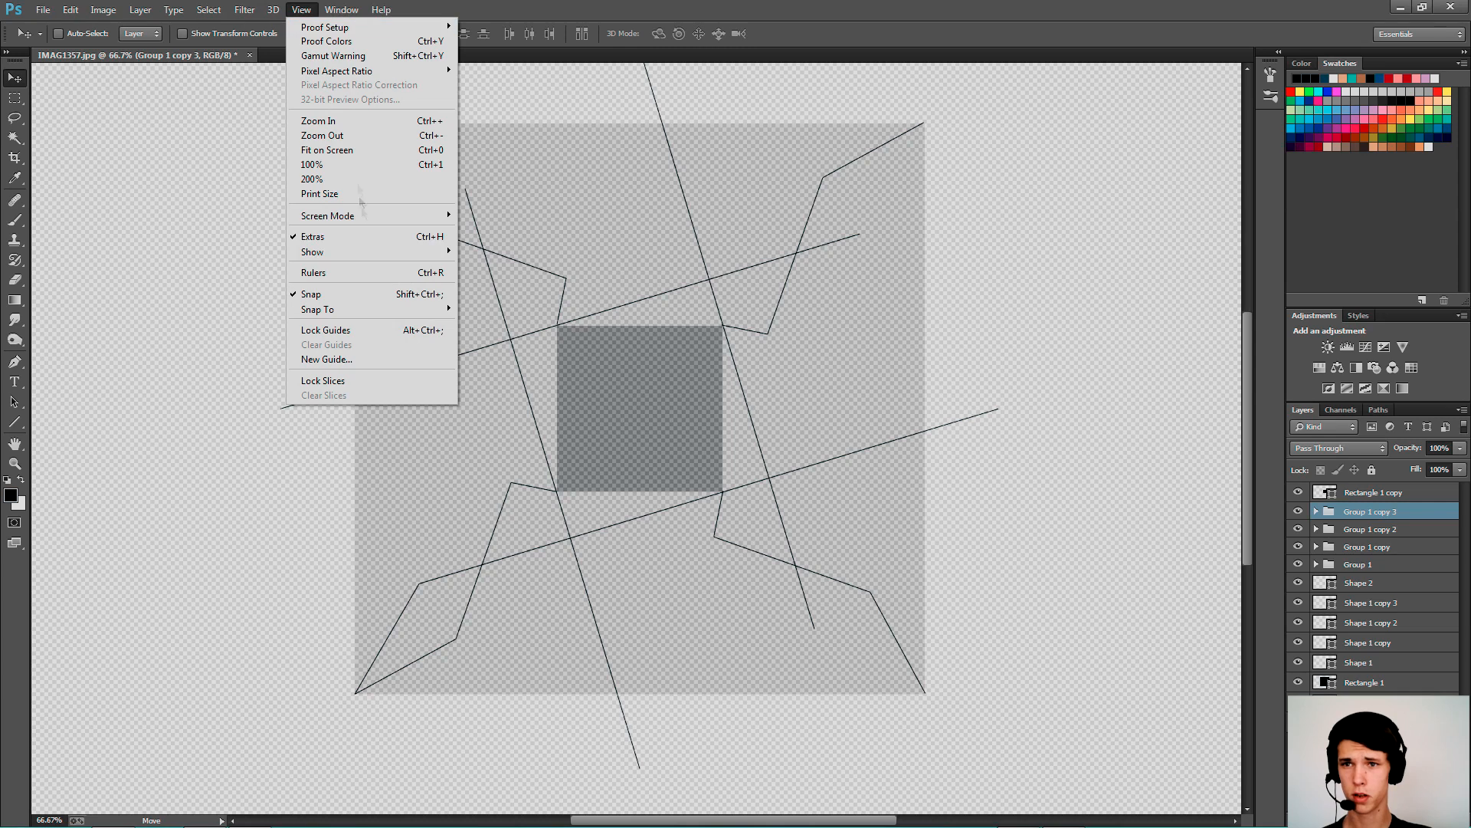
{"action": "mouse_move", "coordinate": [342, 251]}
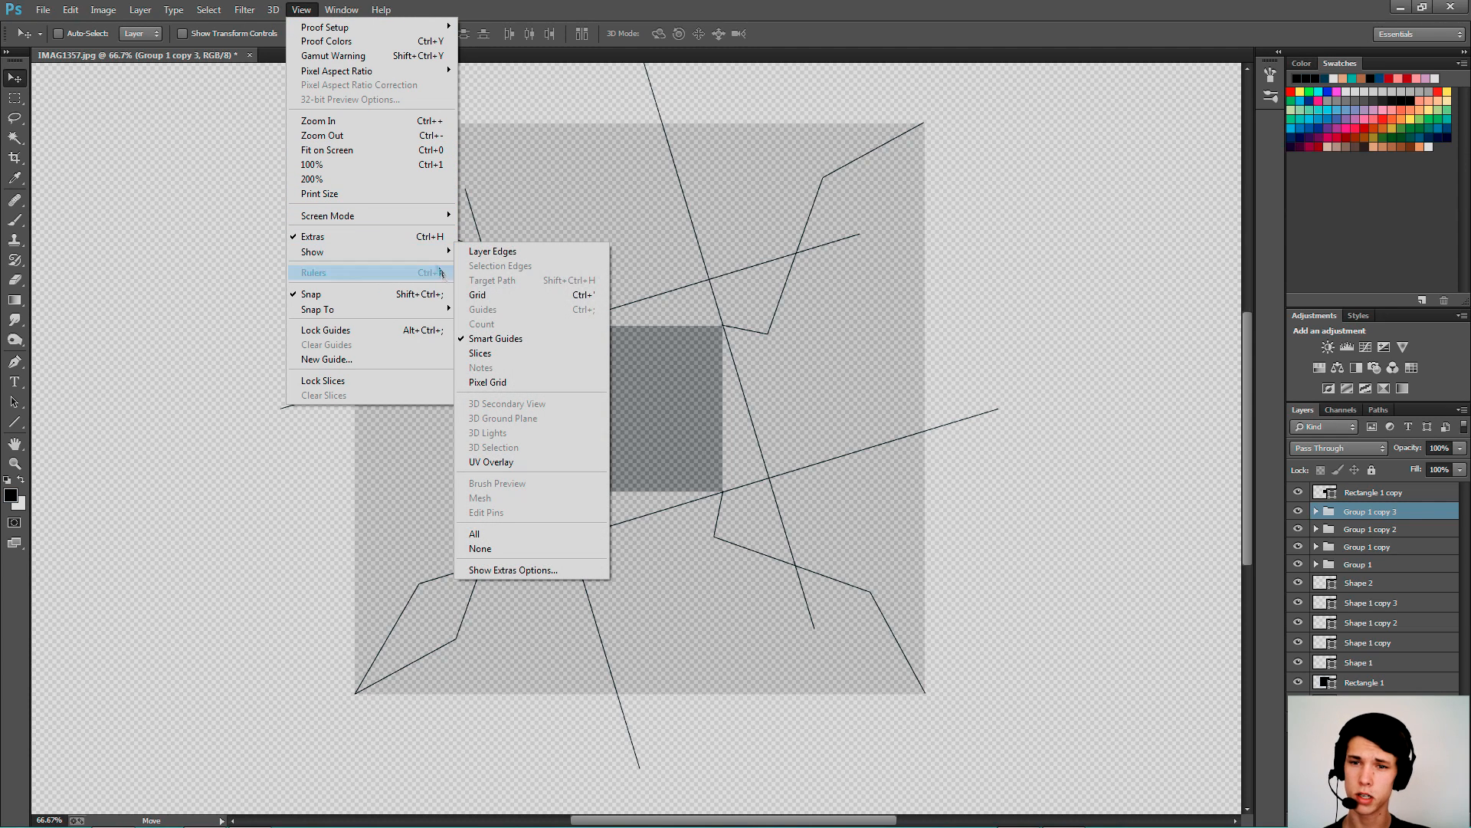
{"action": "left_click", "coordinate": [482, 296]}
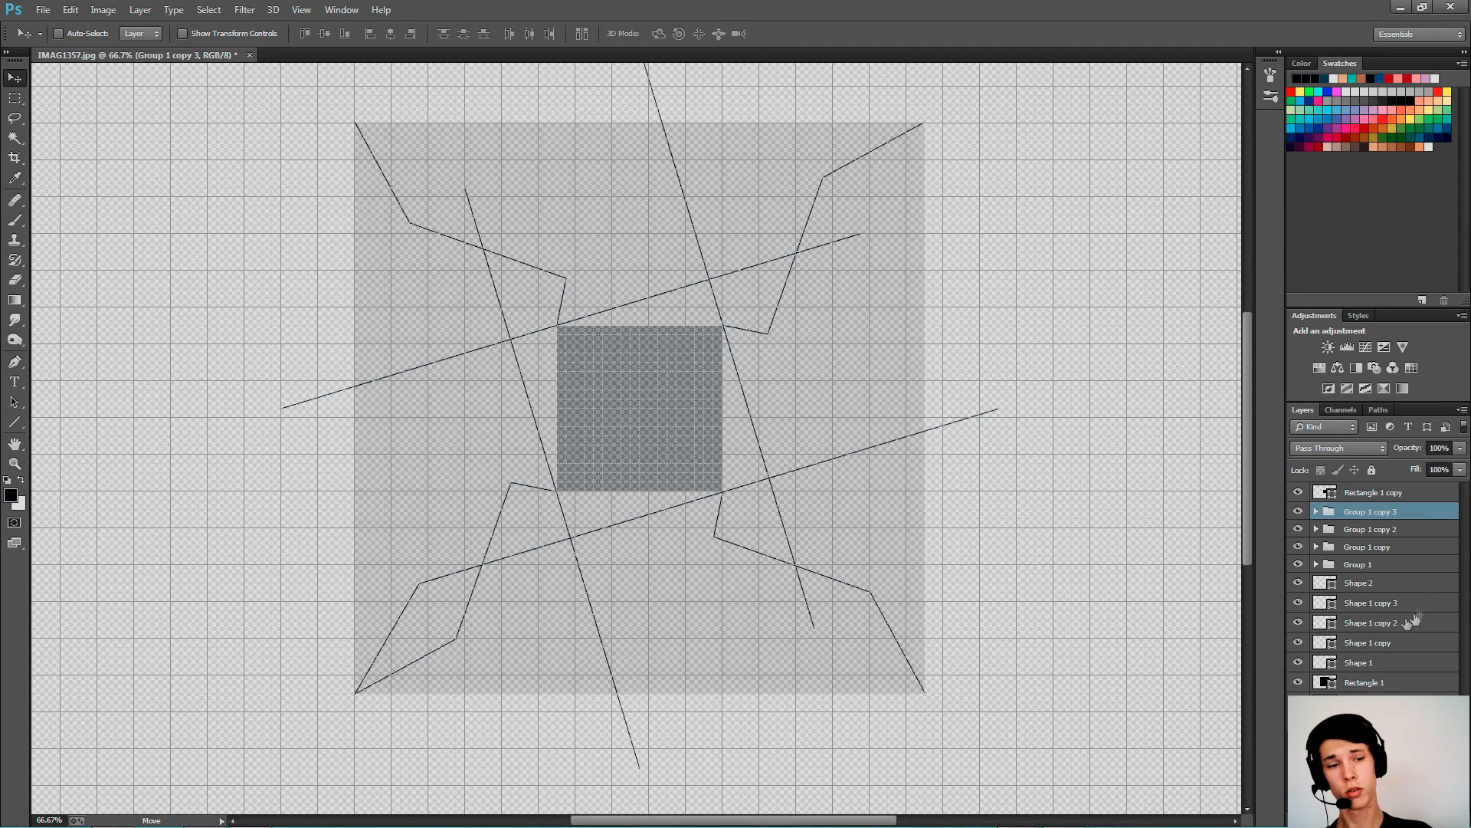
- Draw a 2 px line about 56 × 163 px from the central square's upper-left corner to the octagon's left peak
{"action": "key", "text": "ctrl+plus"}
{"action": "key", "text": "u"}
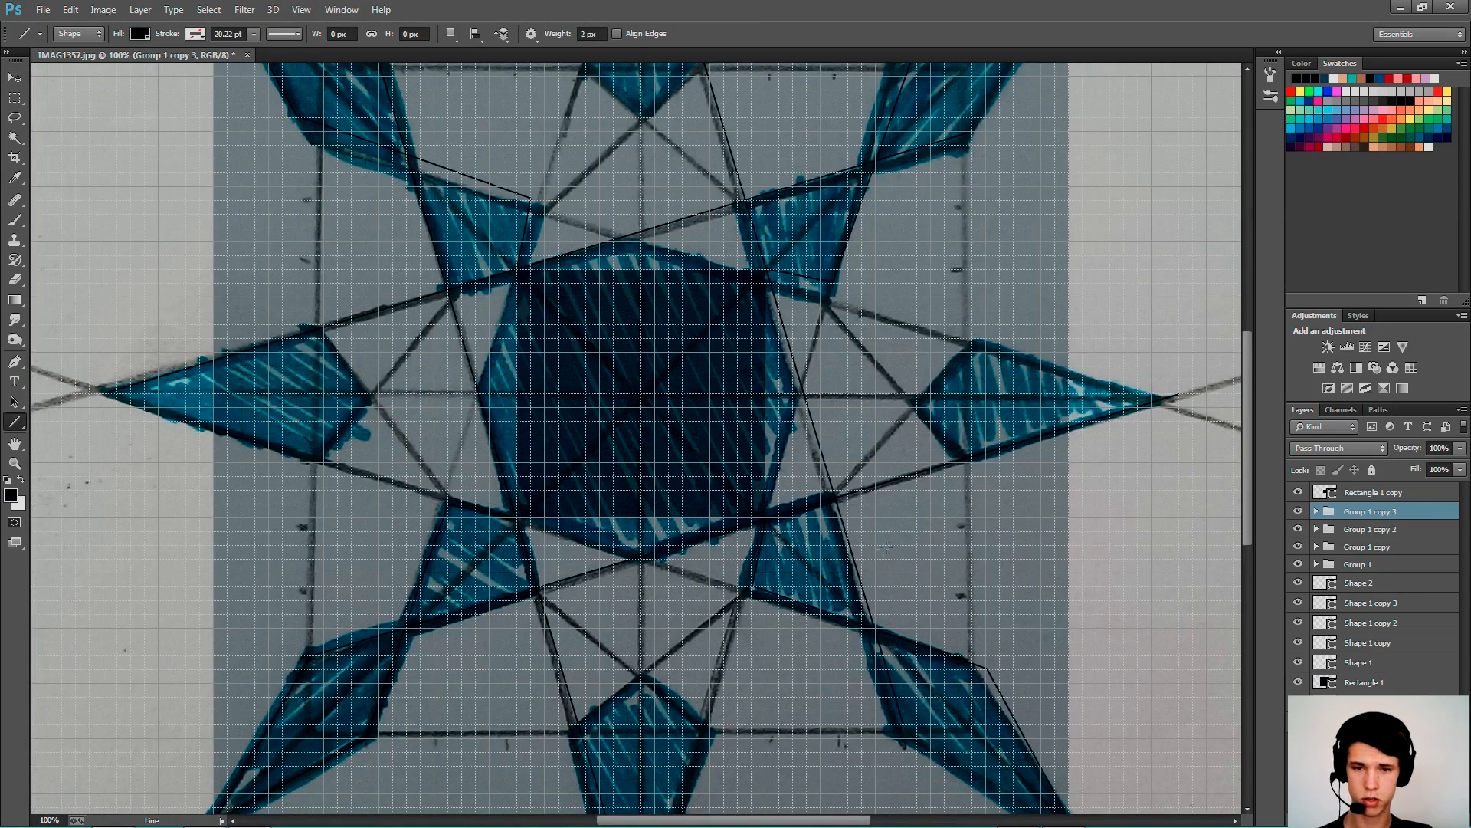
{"action": "key", "text": "ctrl+plus"}
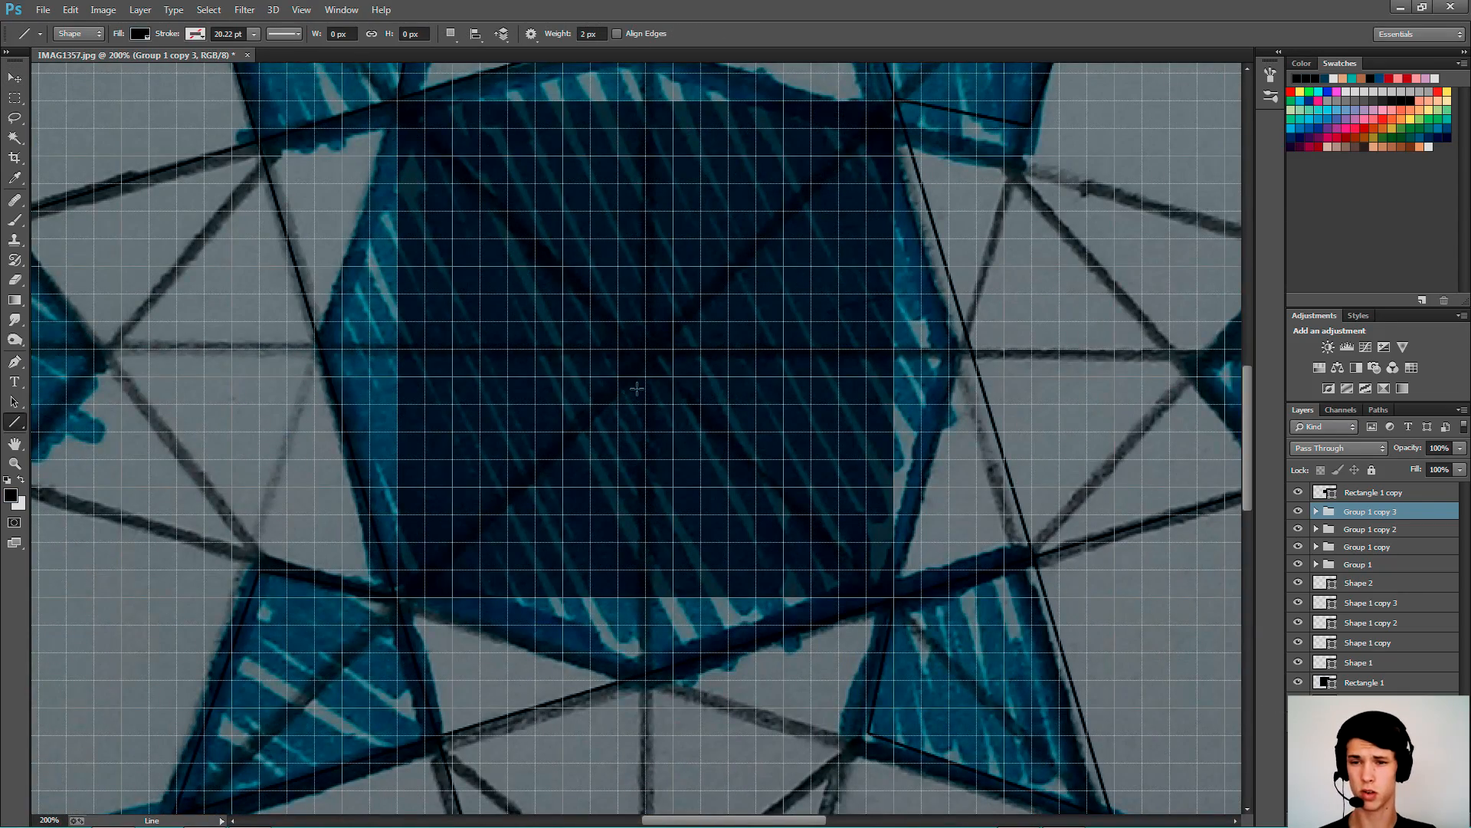
{"action": "key", "text": "ctrl+minus"}
{"action": "key", "text": "ctrl+plus"}
{"action": "left_click_drag", "start_coordinate": [477, 328], "coordinate": [708, 442]}
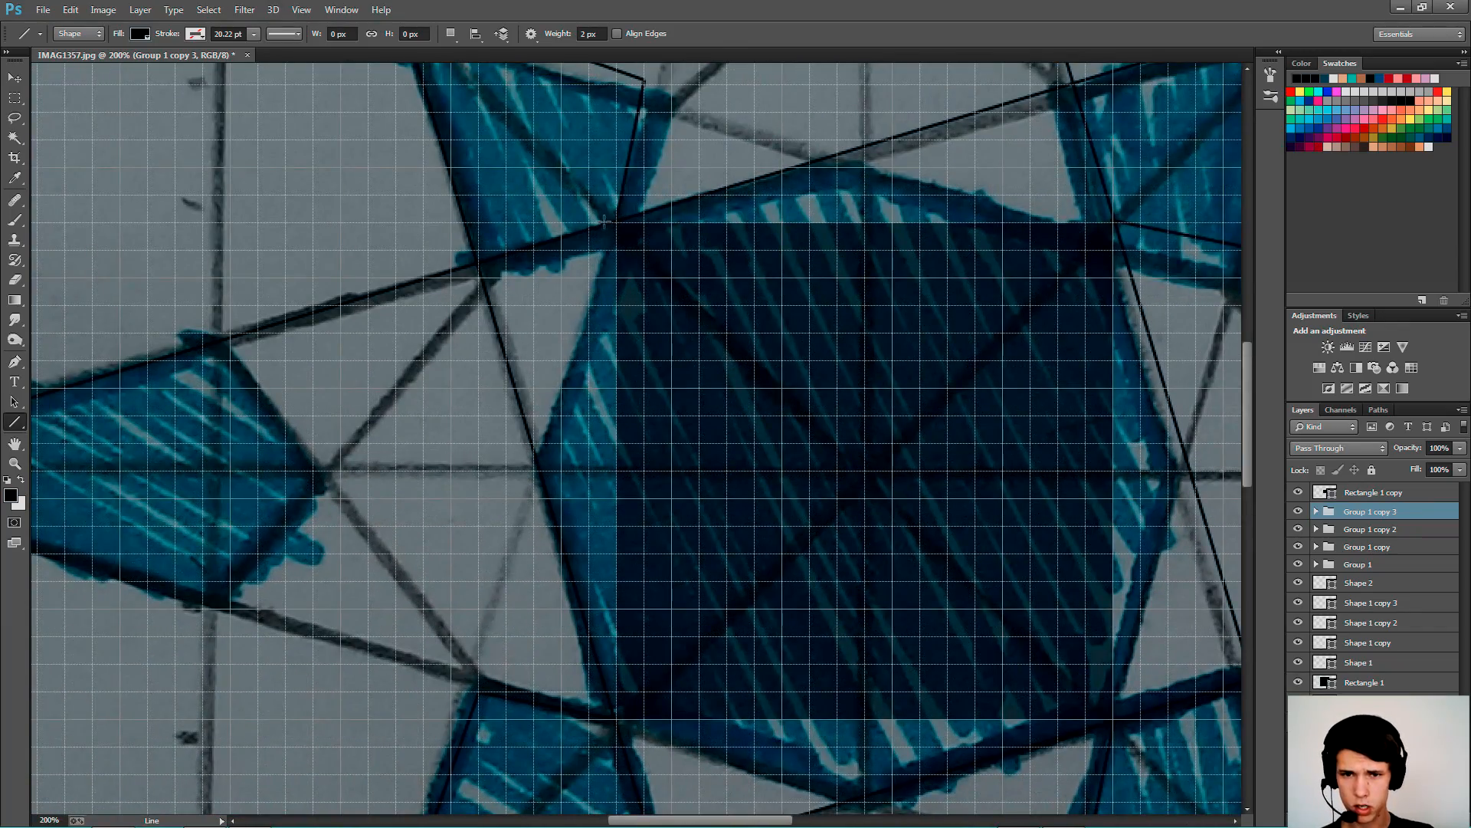
{"action": "left_click_drag", "start_coordinate": [613, 224], "coordinate": [534, 471]}
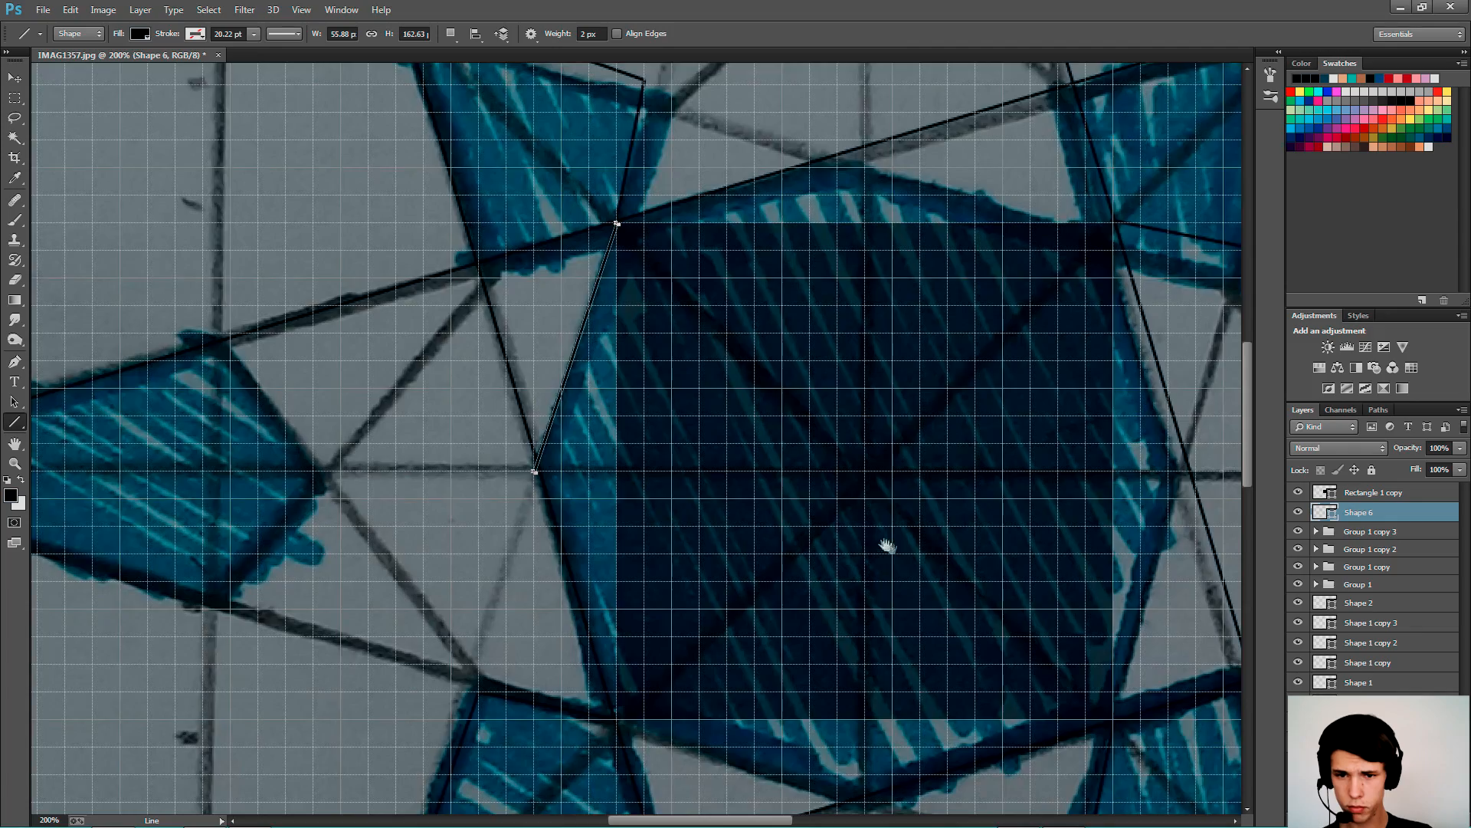
- Draw the remaining 2 px octagon sides from the central square's corners to the lower, right and upper peaks, the last about 145 × 38 px
{"action": "left_click_drag", "start_coordinate": [915, 567], "coordinate": [759, 465]}
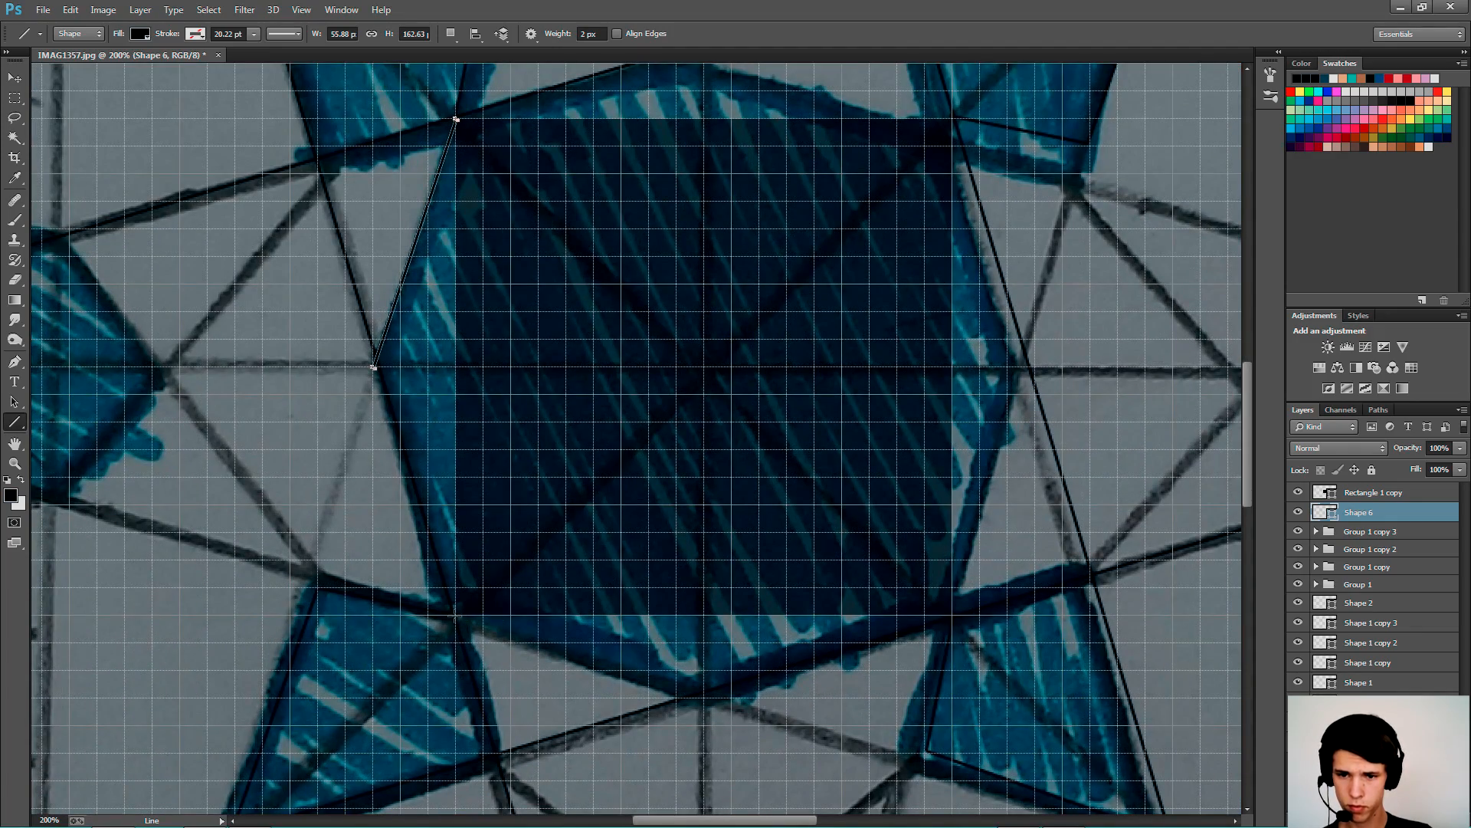
{"action": "left_click_drag", "start_coordinate": [455, 615], "coordinate": [1033, 372]}
{"action": "left_click_drag", "start_coordinate": [1038, 348], "coordinate": [772, 227]}
{"action": "left_click_drag", "start_coordinate": [758, 227], "coordinate": [1013, 400]}
{"action": "left_click_drag", "start_coordinate": [1027, 399], "coordinate": [530, 399]}
{"action": "left_click_drag", "start_coordinate": [787, 482], "coordinate": [985, 386]}
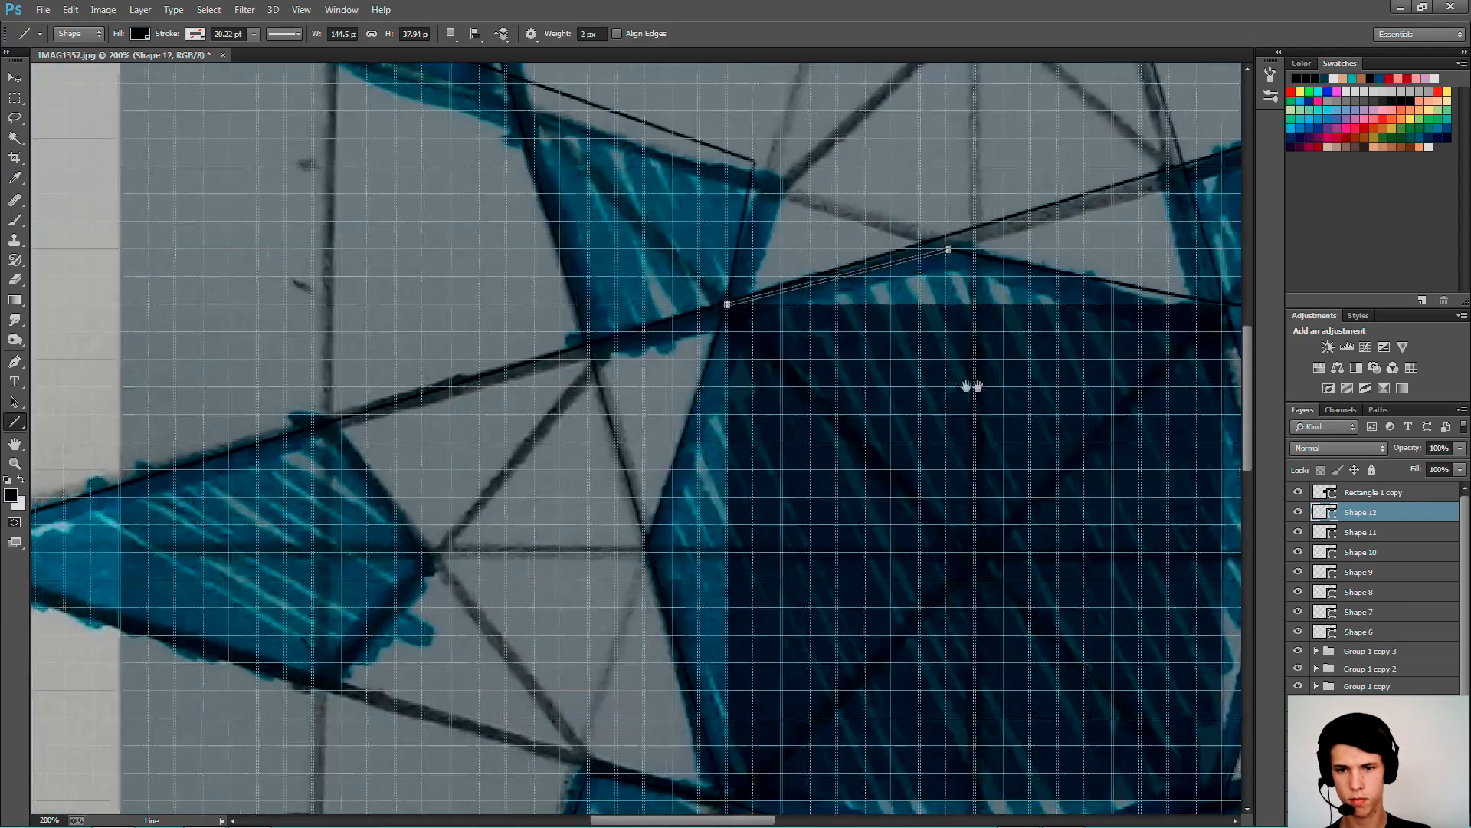
{"action": "right_click", "coordinate": [889, 379]}
{"action": "left_click", "coordinate": [908, 406]}
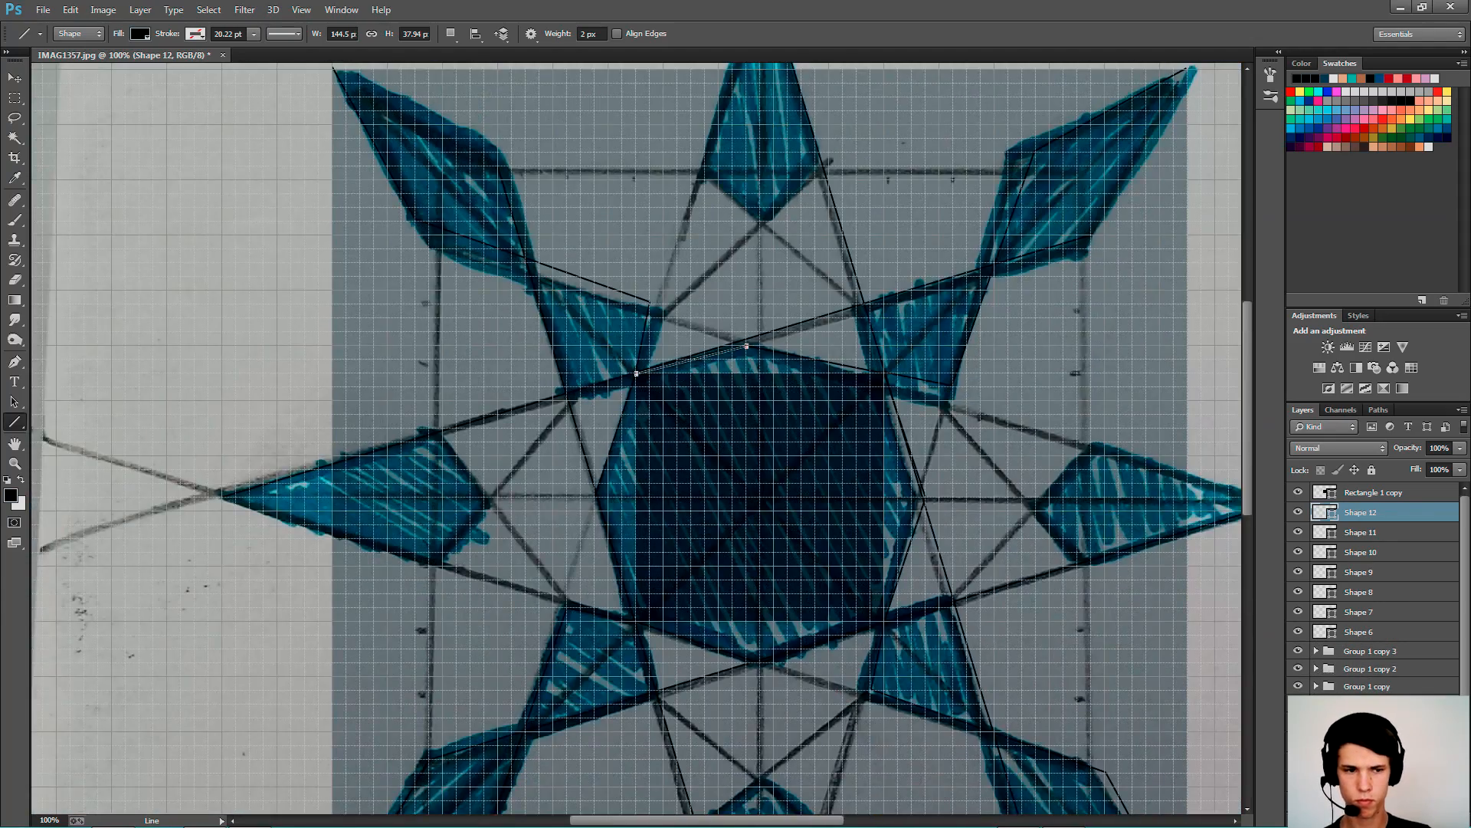
{"action": "key", "text": "ctrl+0"}
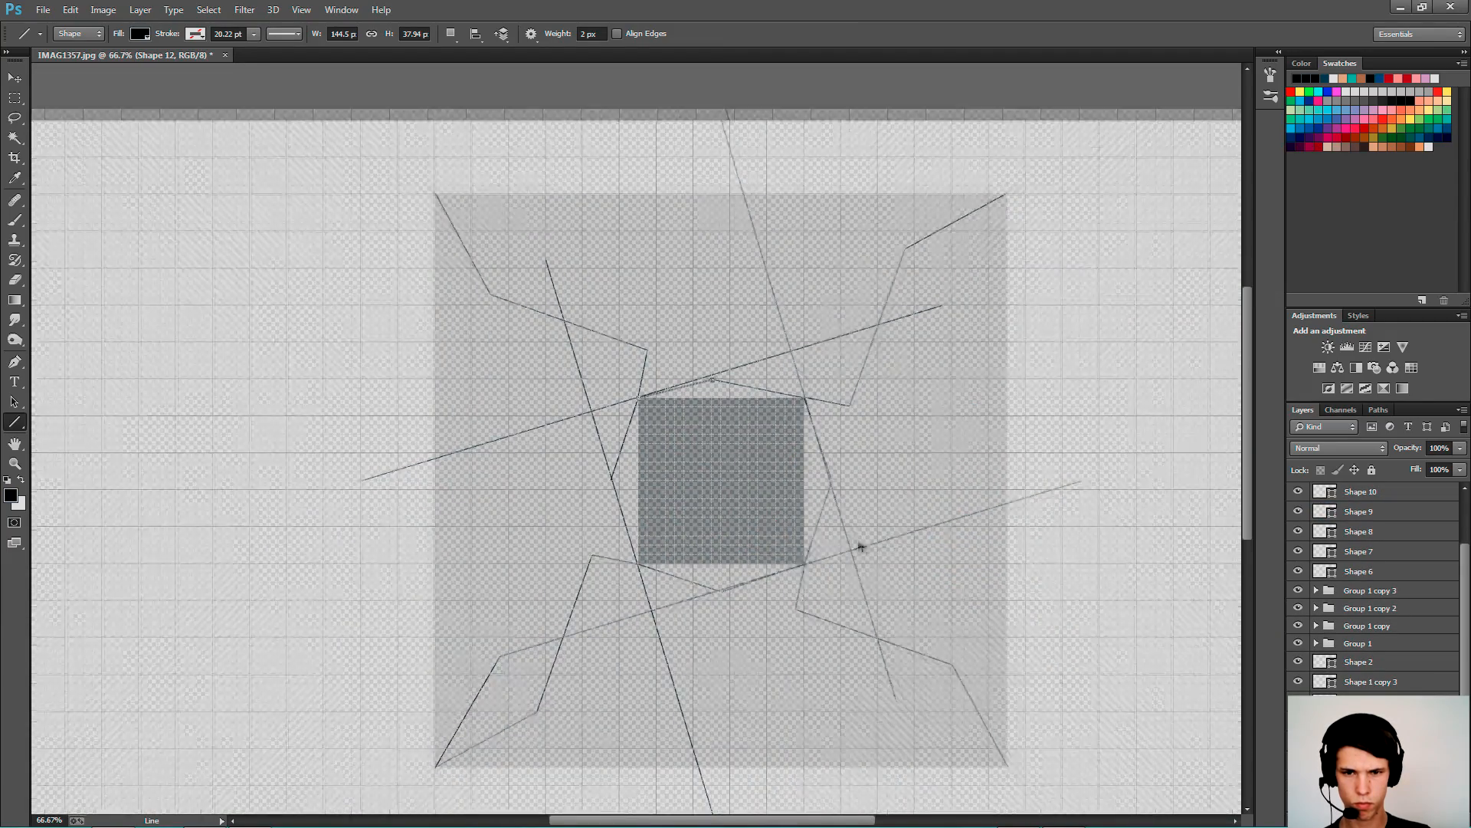
- Inspect the octagon line work around the central square and turn the sketch back on
{"action": "key", "text": "ctrl+plus"}
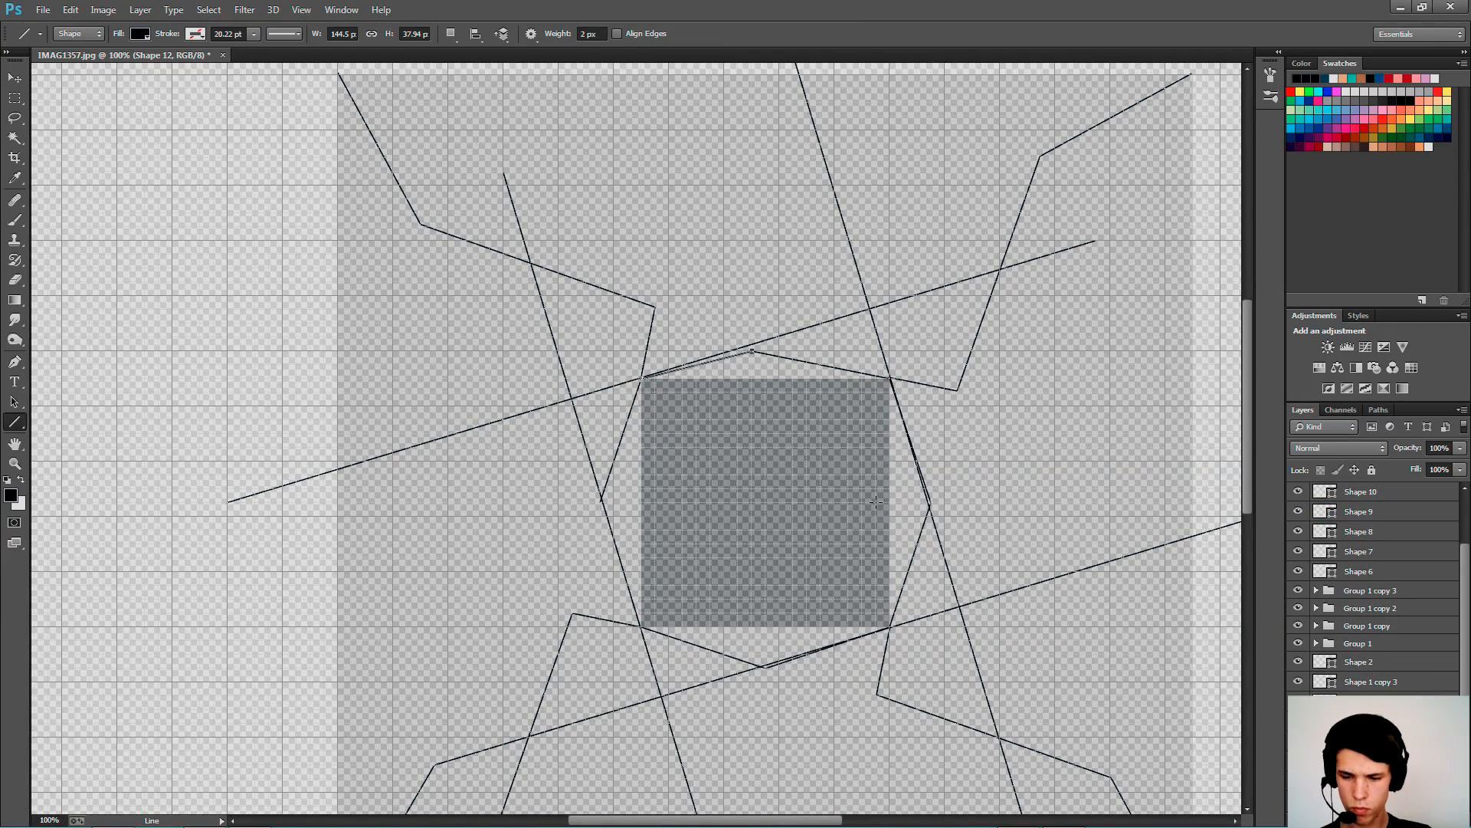
{"action": "key", "text": "v"}
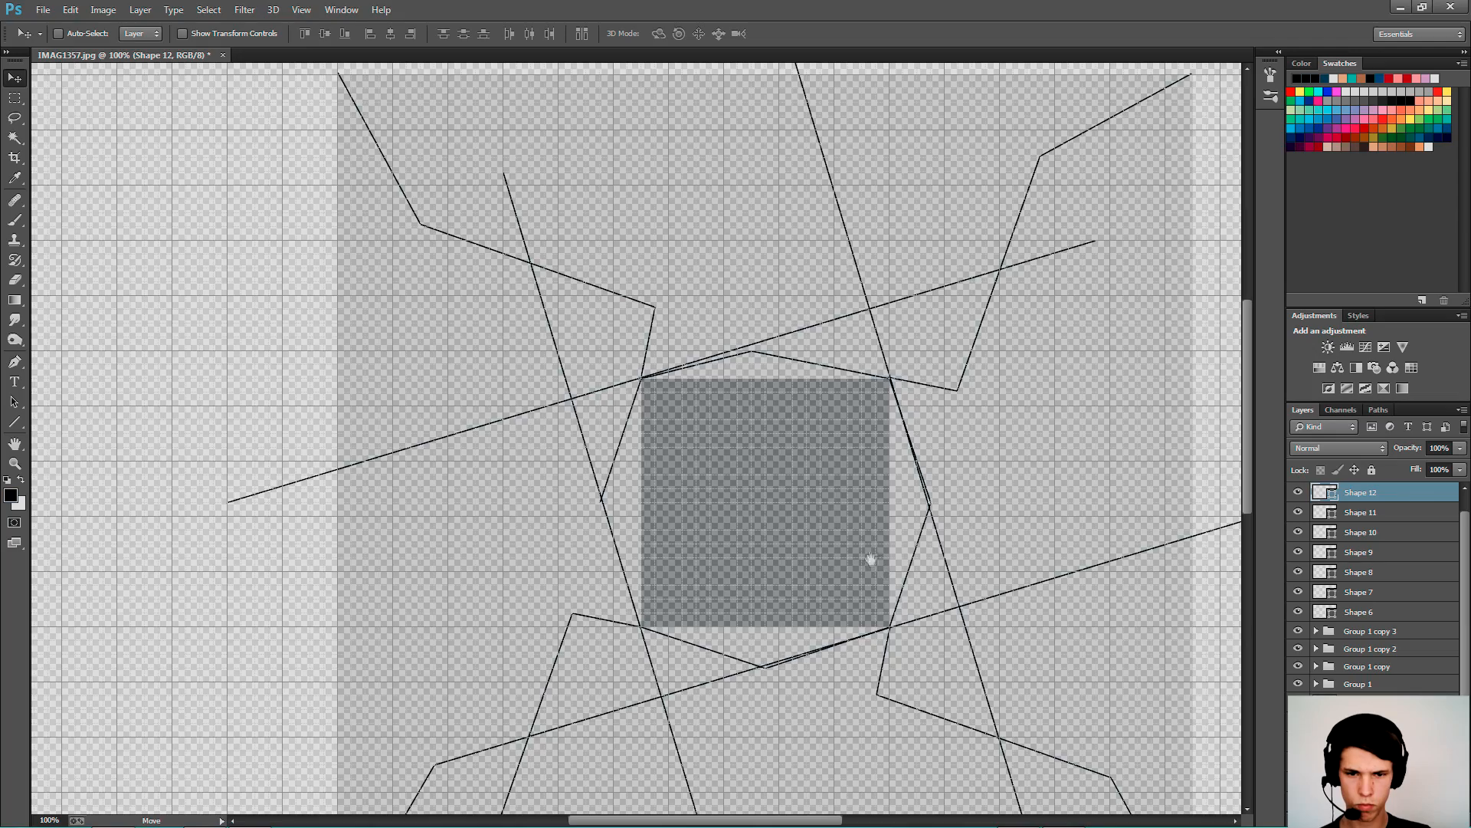
{"action": "left_click_drag", "start_coordinate": [872, 561], "coordinate": [771, 492]}
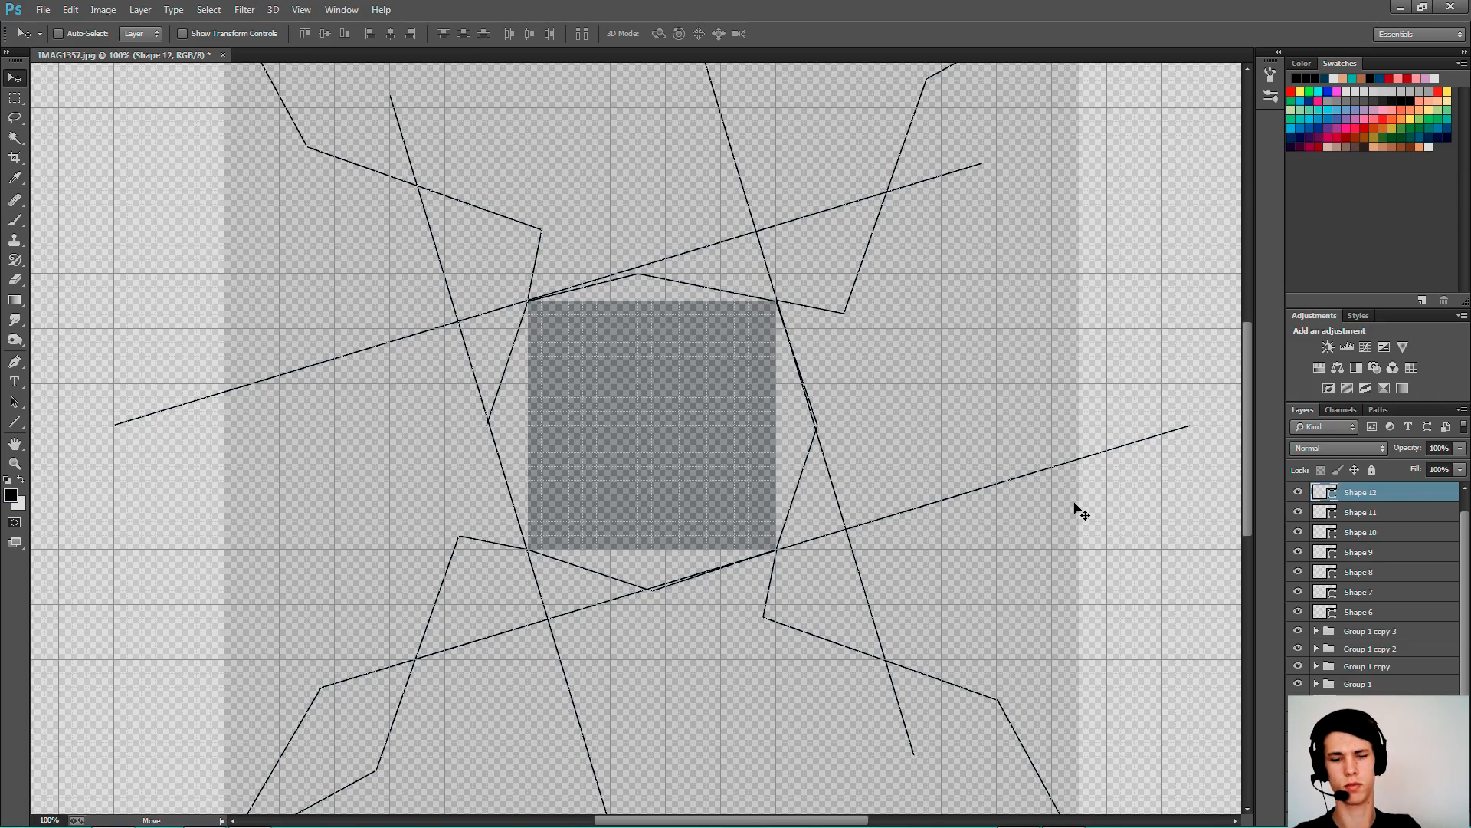
{"action": "key", "text": "ctrl+minus"}
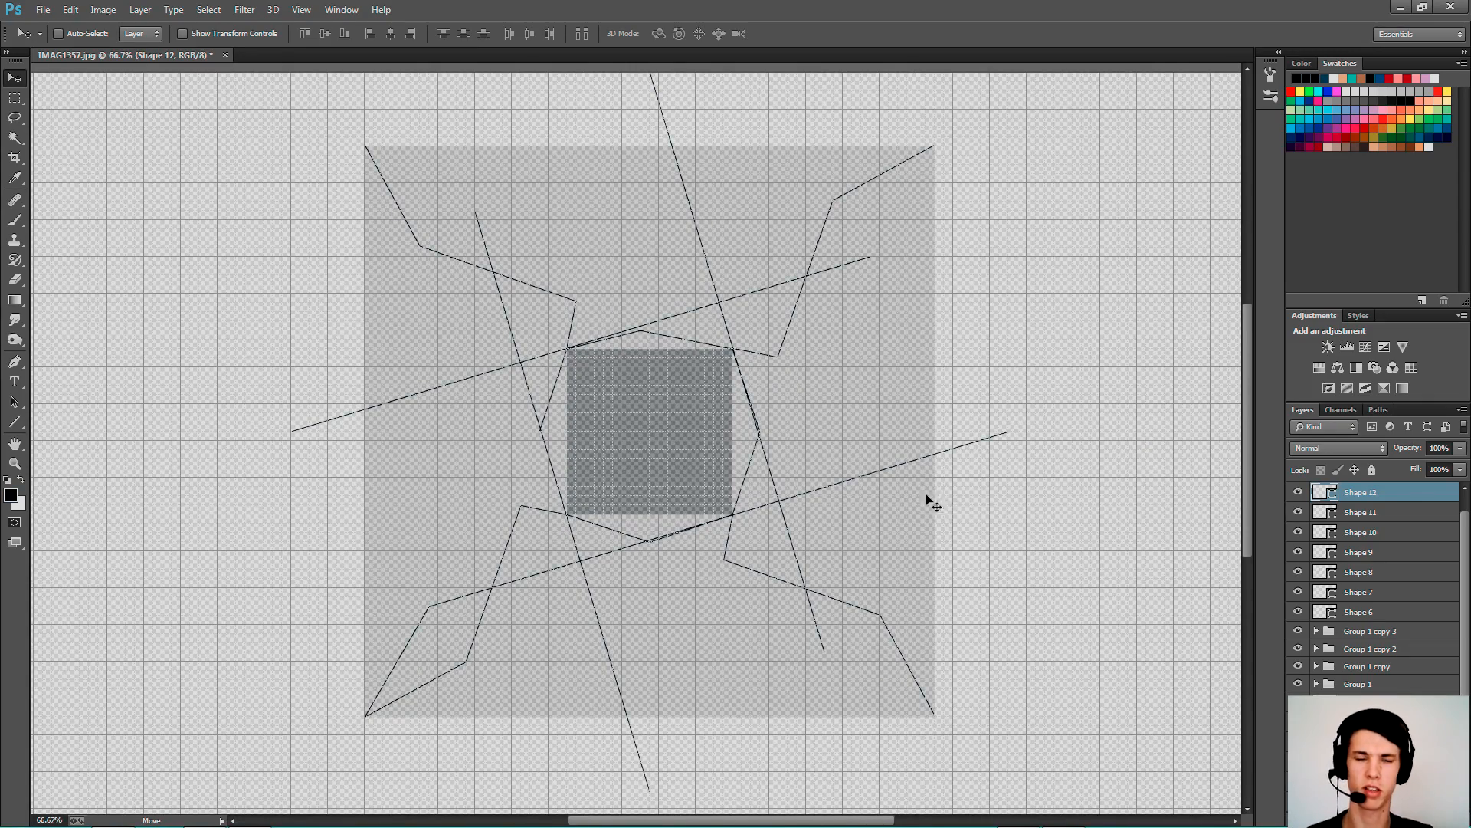
{"action": "key", "text": "ctrl+minus"}
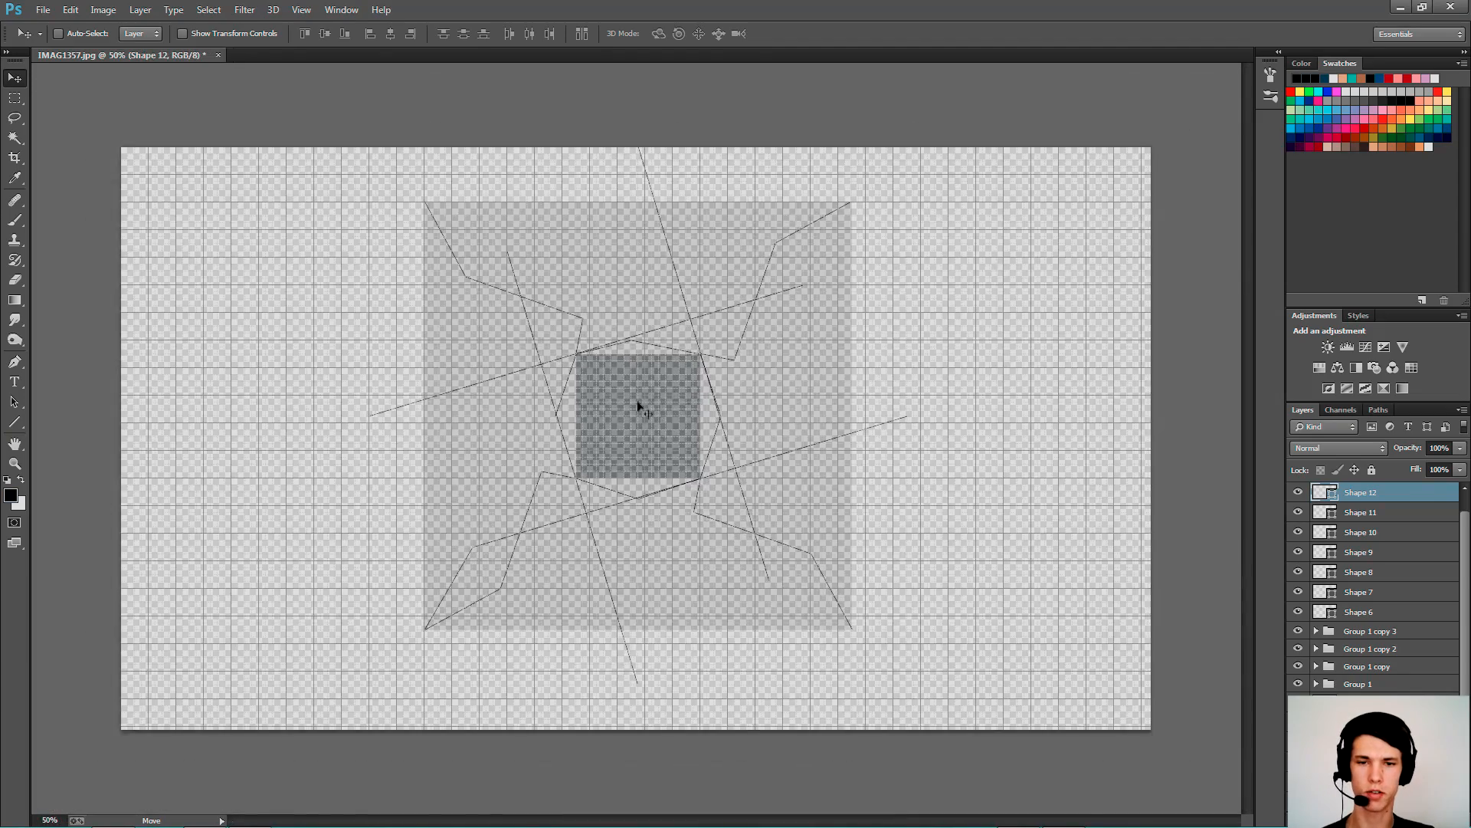
{"action": "key", "text": "ctrl+plus"}
{"action": "key", "text": "ctrl+plus"}
{"action": "scroll", "coordinate": [1373, 586], "scroll_direction": "down", "scroll_amount": 2}
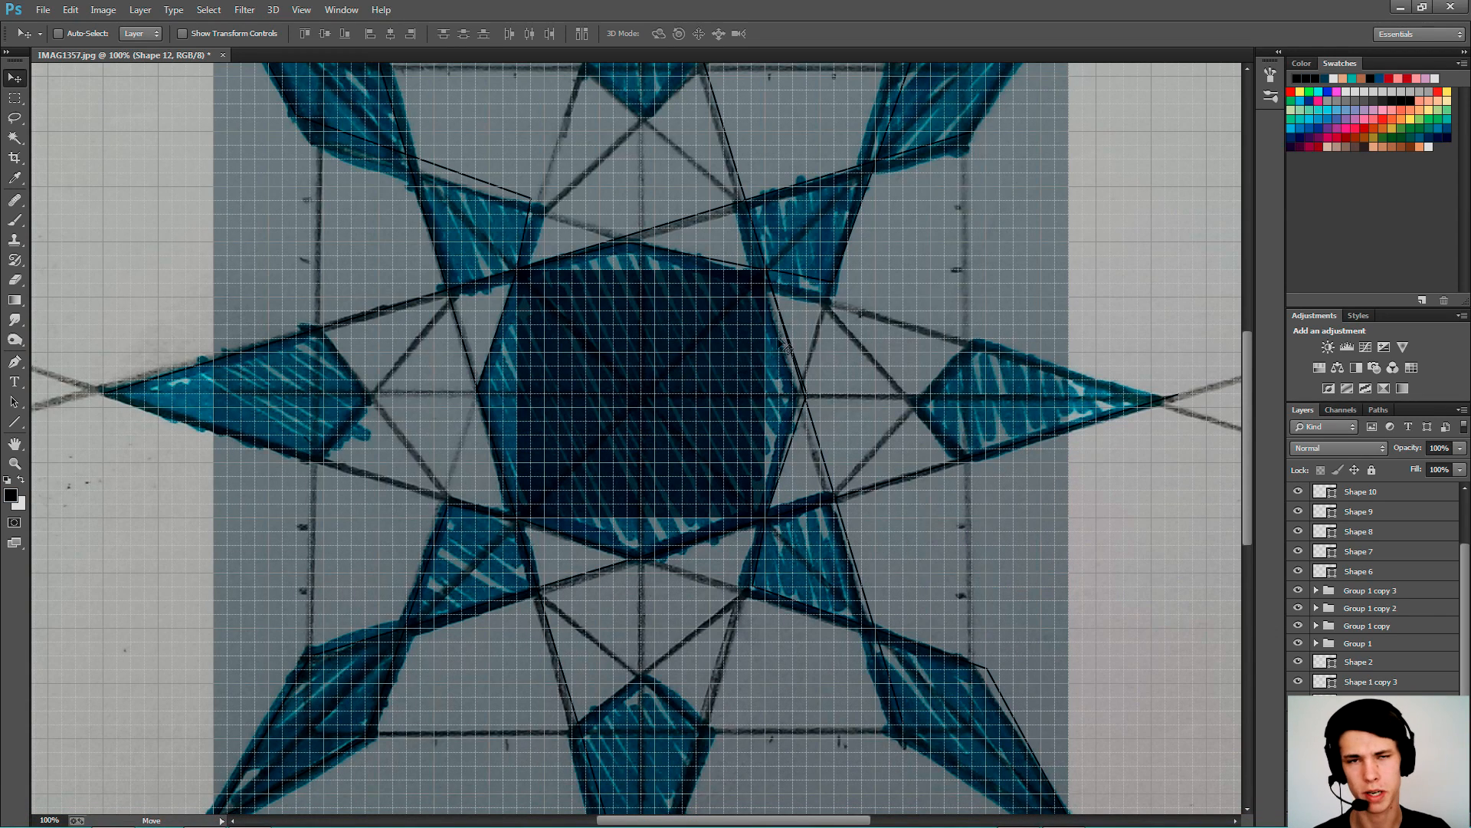
{"action": "key", "text": "ctrl+minus"}
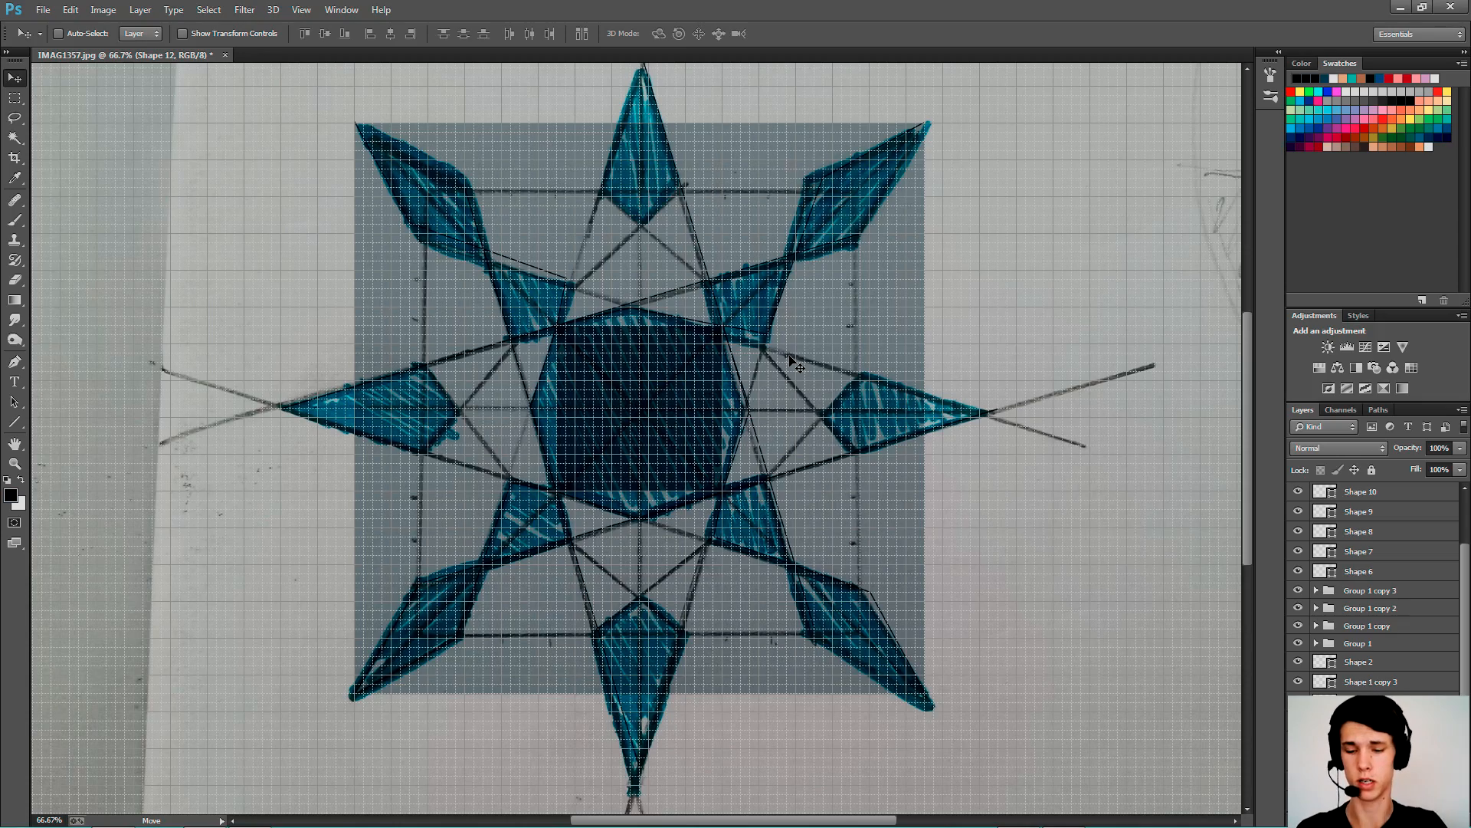
- Trace a closed Pen path around the central octagon on a new layer and convert it into a shape
{"action": "key", "text": "ctrl+shift+n"}
{"action": "key", "text": "Return"}
{"action": "key", "text": "p"}
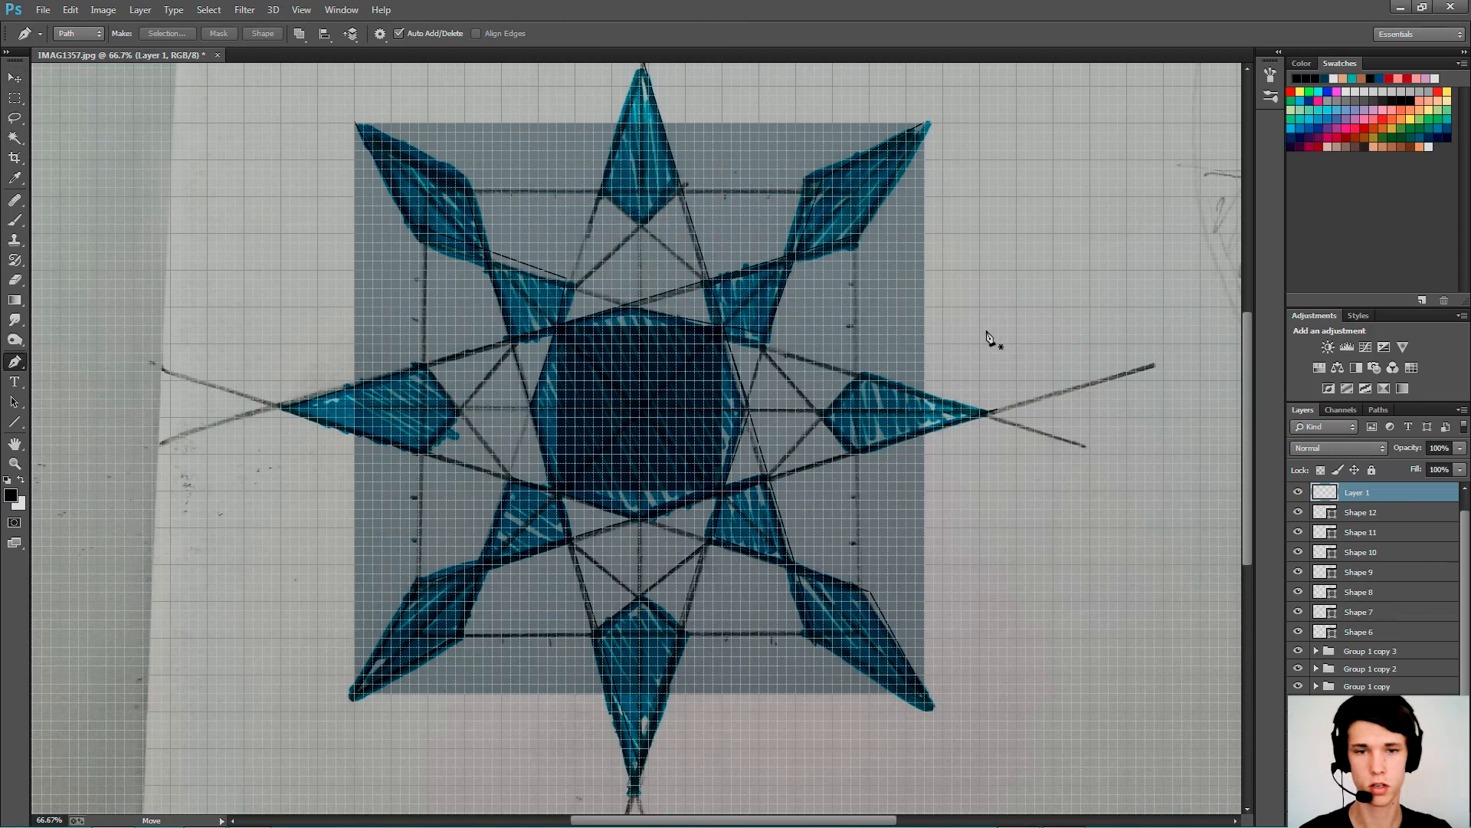
{"action": "key", "text": "ctrl+plus"}
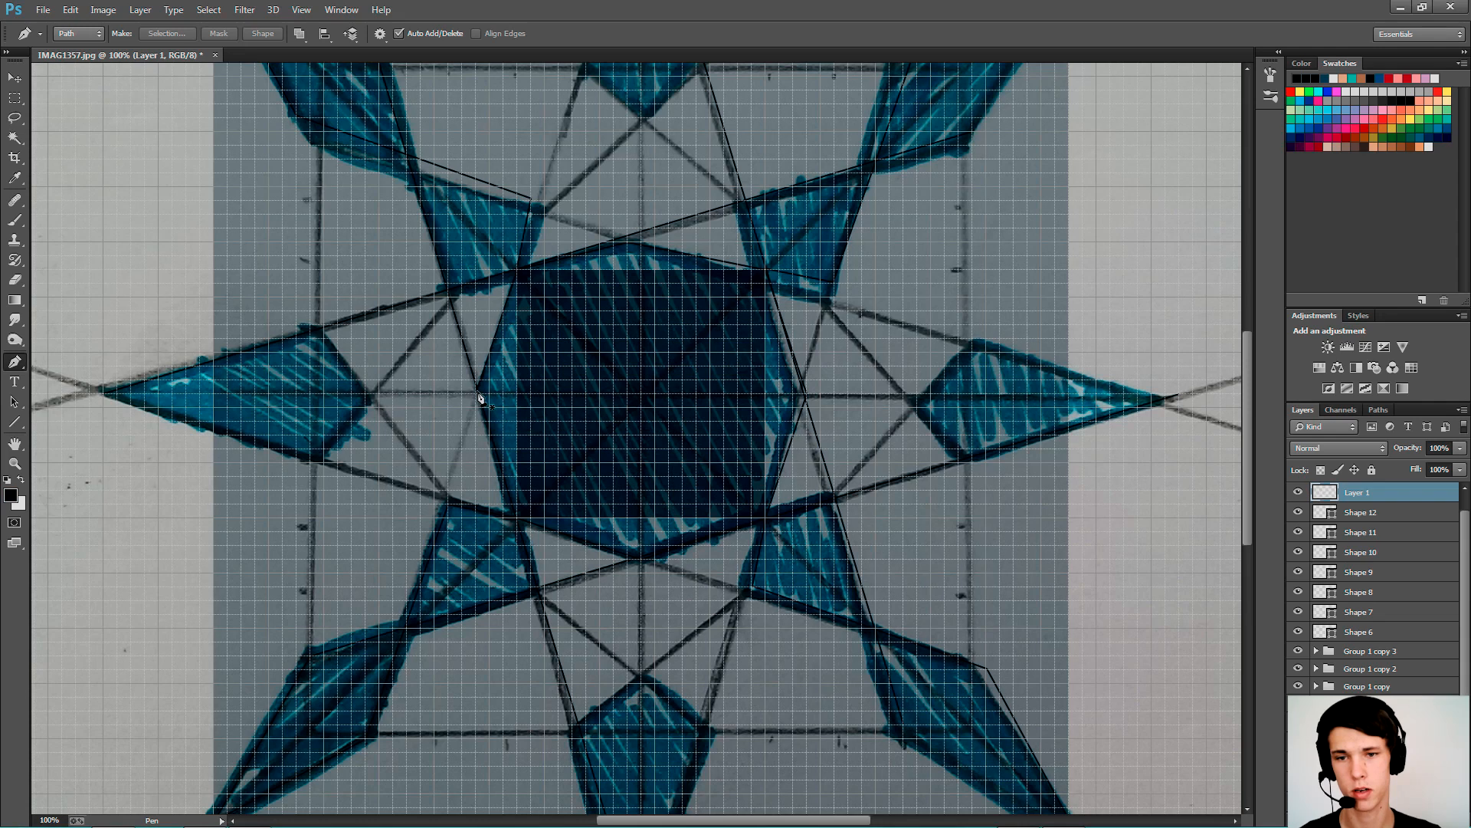
{"action": "left_click", "coordinate": [476, 395]}
{"action": "left_click", "coordinate": [518, 271]}
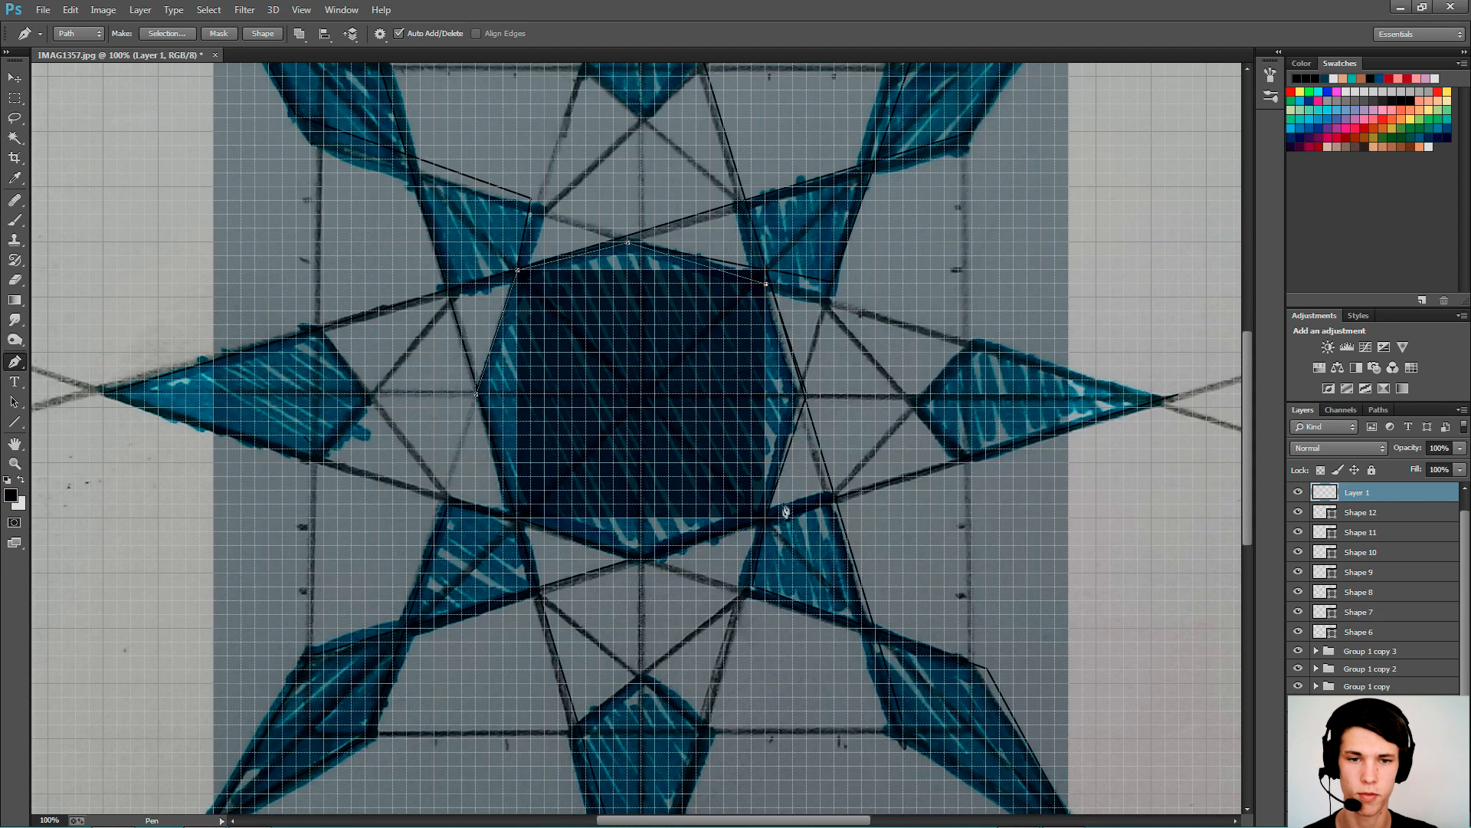
{"action": "left_click", "coordinate": [766, 520]}
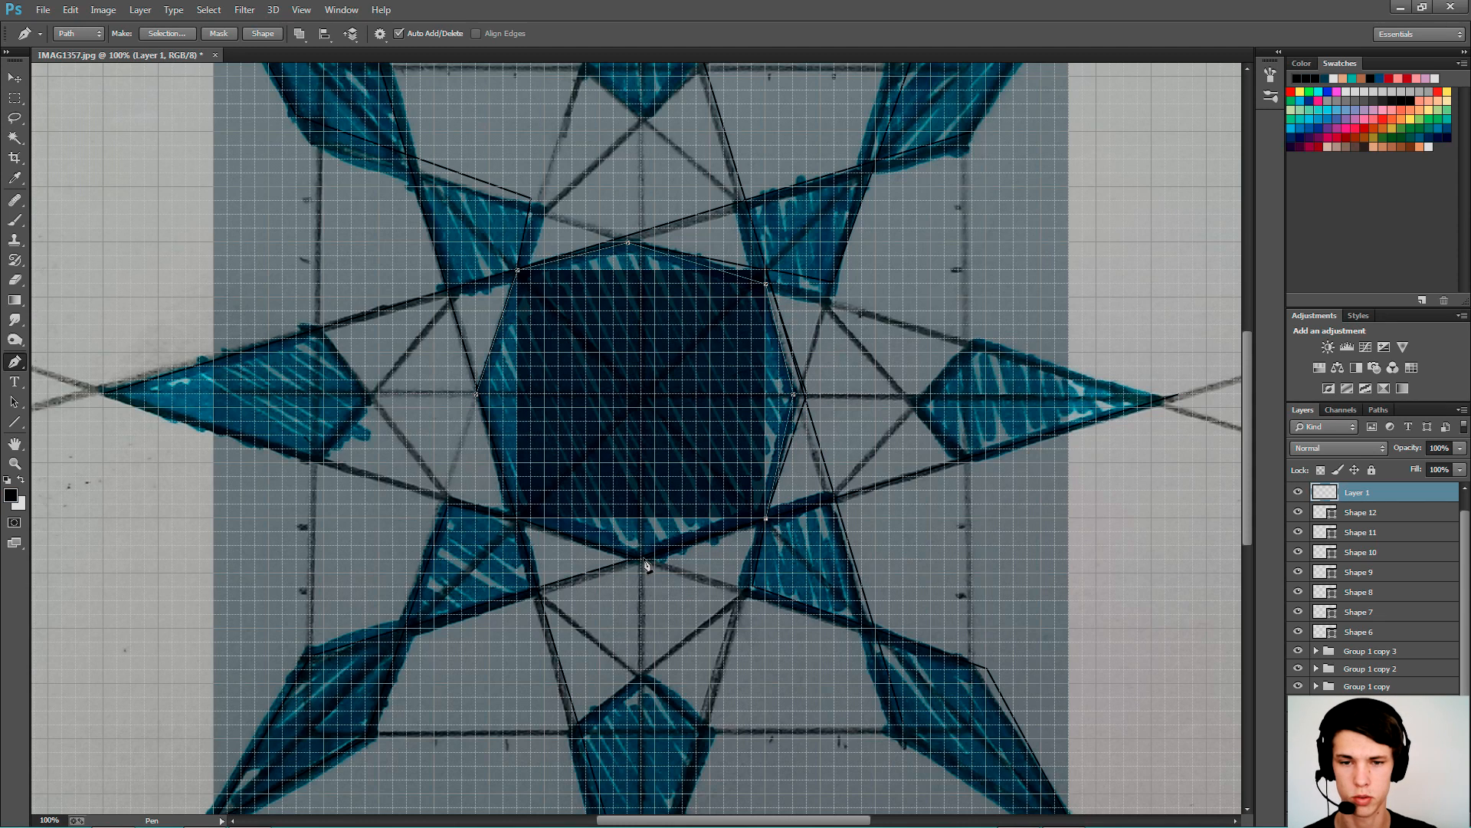
{"action": "left_click", "coordinate": [641, 560]}
{"action": "left_click", "coordinate": [518, 519]}
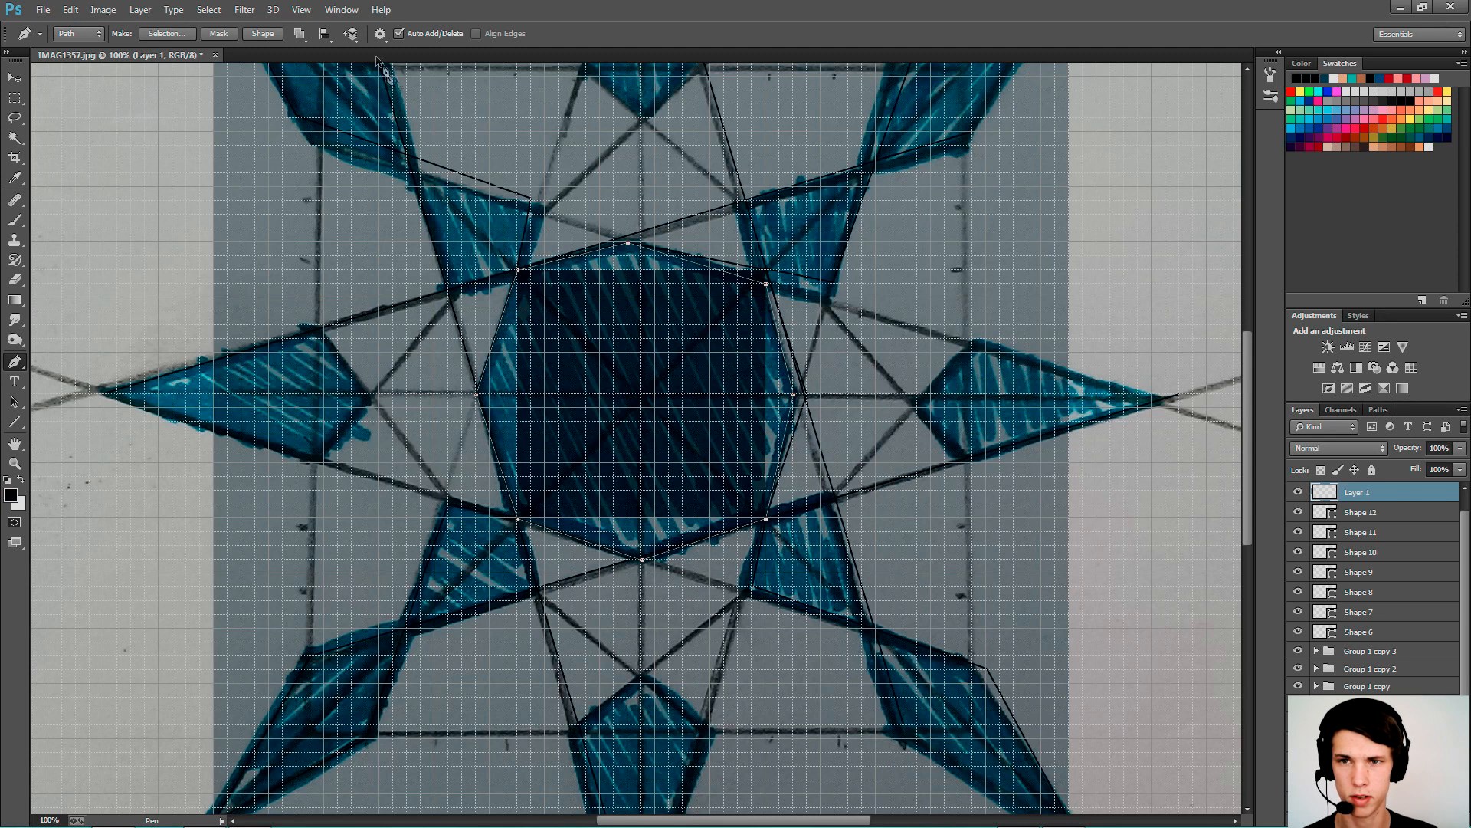
{"action": "left_click", "coordinate": [263, 33]}
- Change the traced octagon shape's fill to white
{"action": "key", "text": "u"}
{"action": "left_click", "coordinate": [139, 34]}
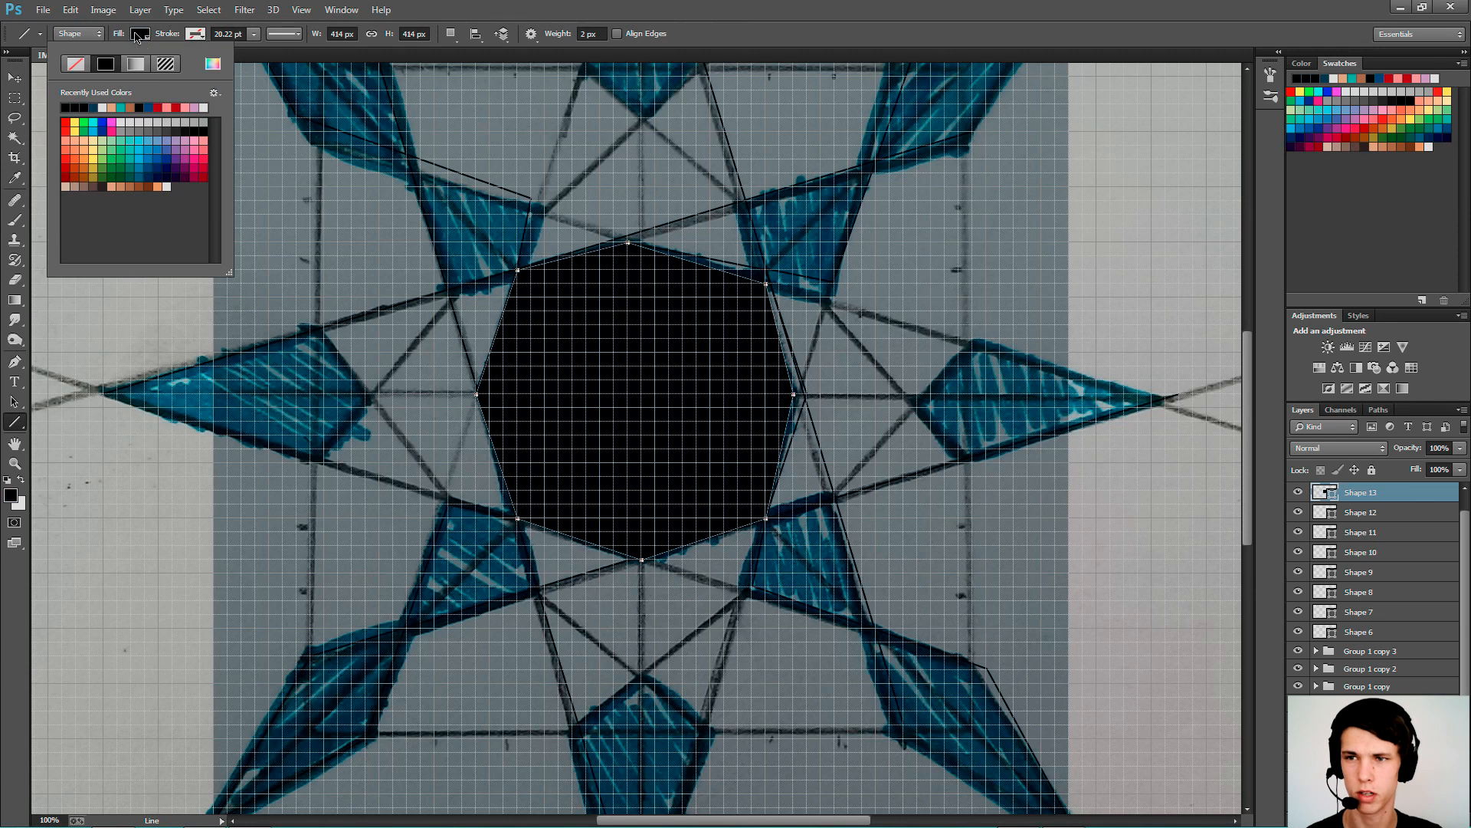
{"action": "left_click", "coordinate": [116, 123]}
{"action": "key", "text": "v"}
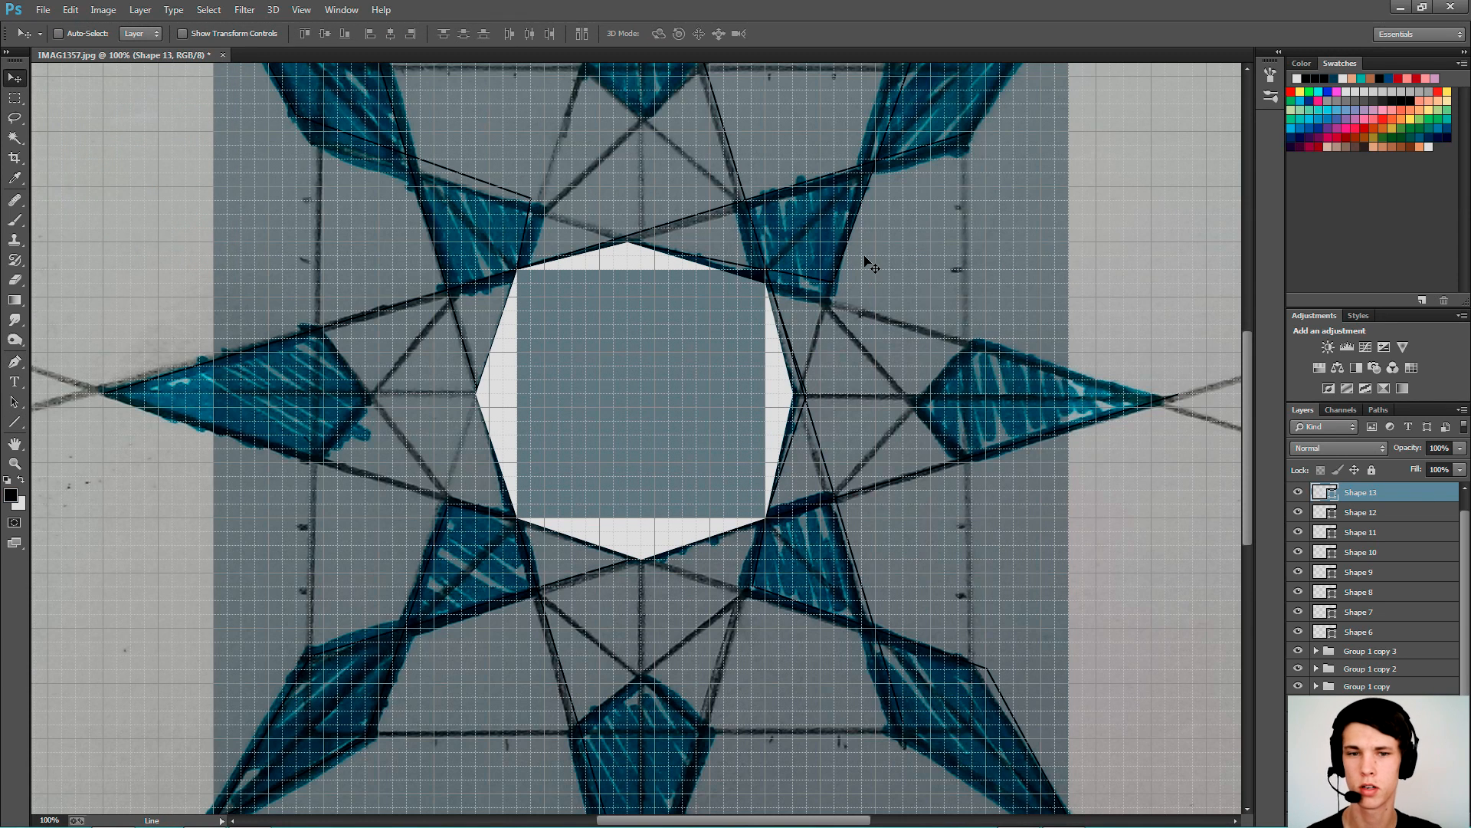
- Move the octagon shape's upper-right anchor onto the central square's corner and centre its top anchor above the square
{"action": "key", "text": "ctrl+plus"}
{"action": "key", "text": "ctrl+plus"}
{"action": "left_click_drag", "start_coordinate": [831, 361], "coordinate": [1072, 797]}
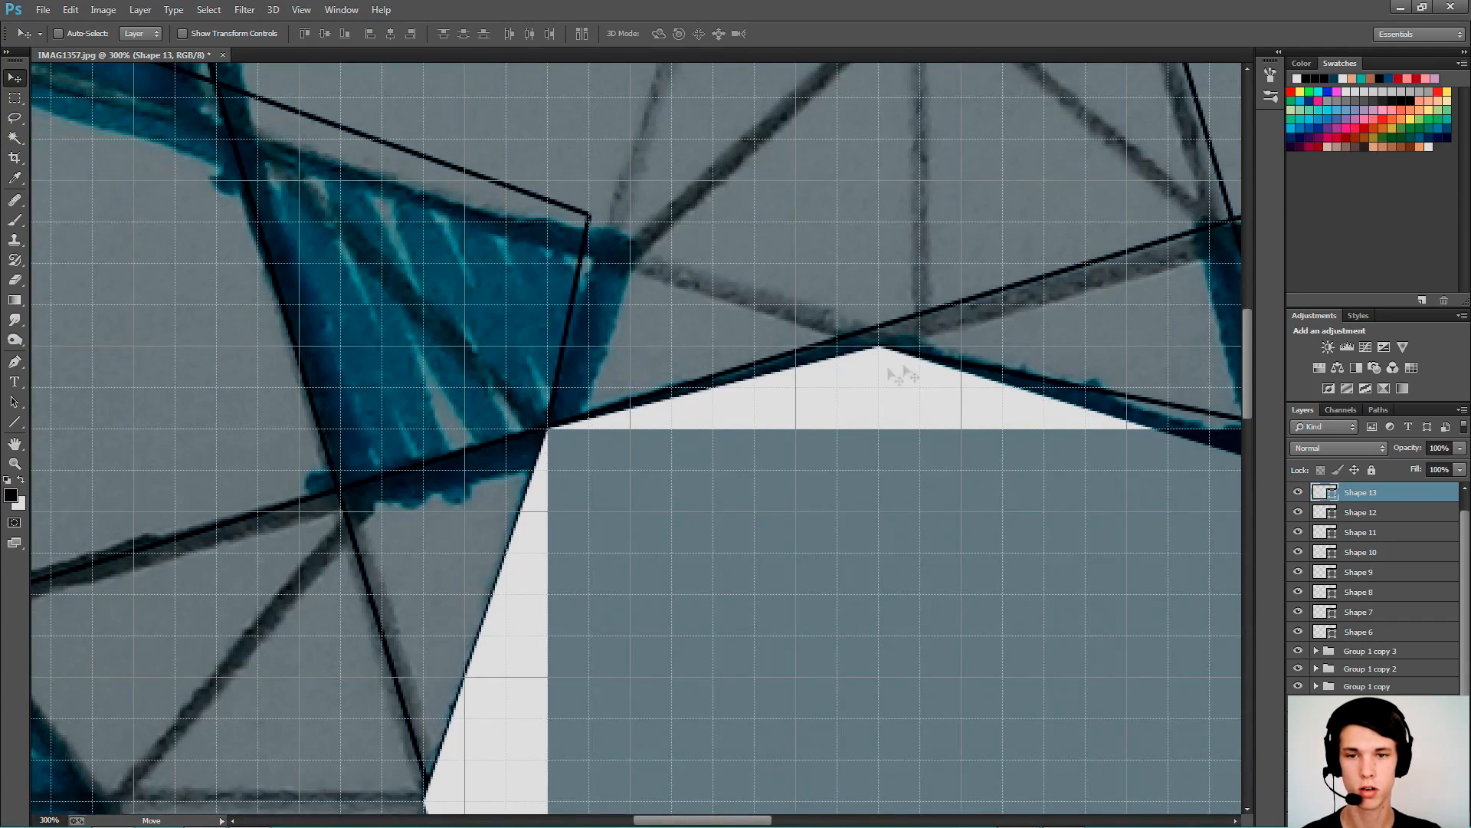
{"action": "left_click_drag", "start_coordinate": [936, 393], "coordinate": [699, 377]}
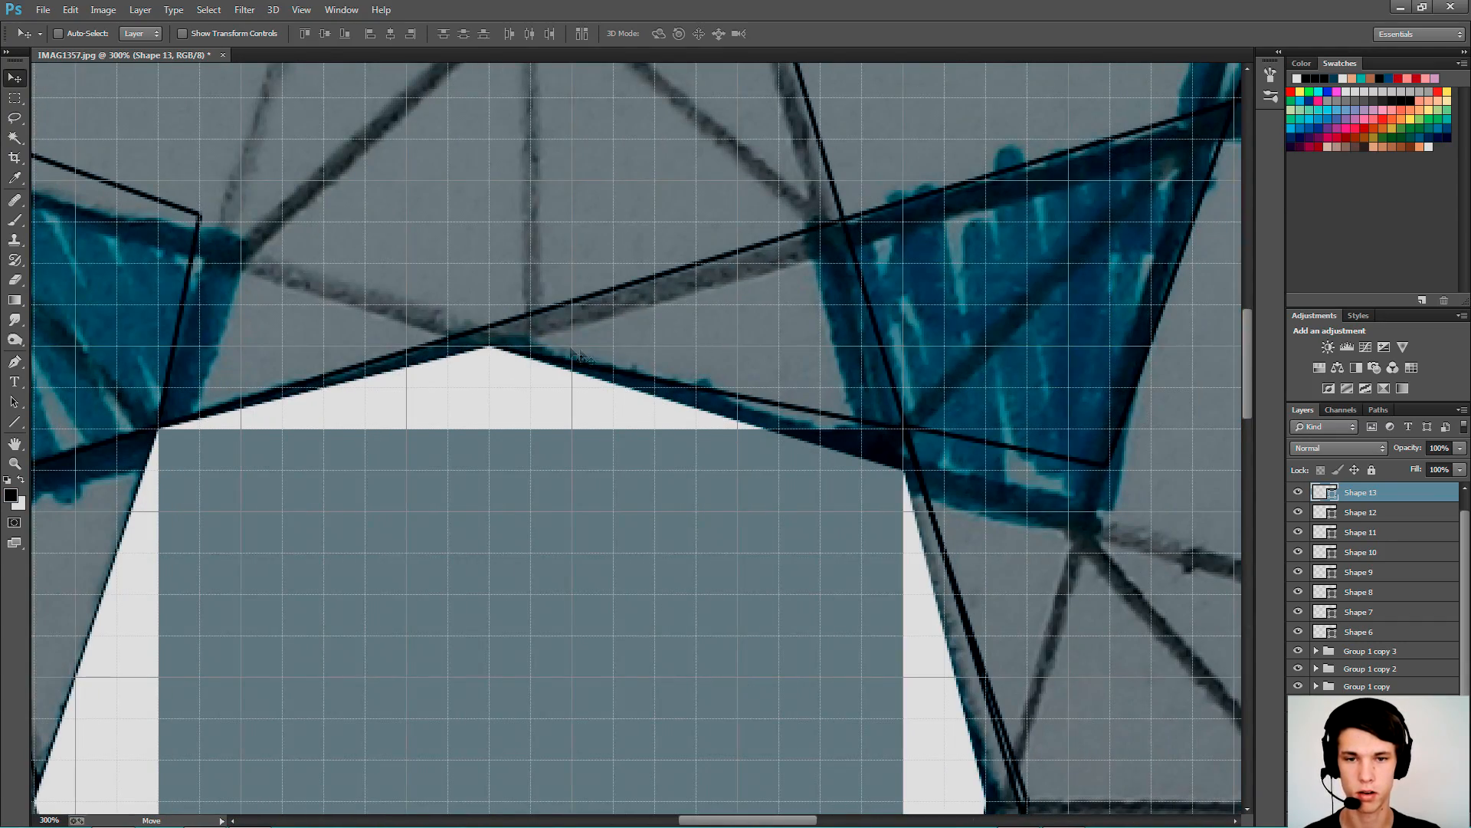
{"action": "scroll", "coordinate": [845, 435], "scroll_direction": "down", "scroll_amount": 2}
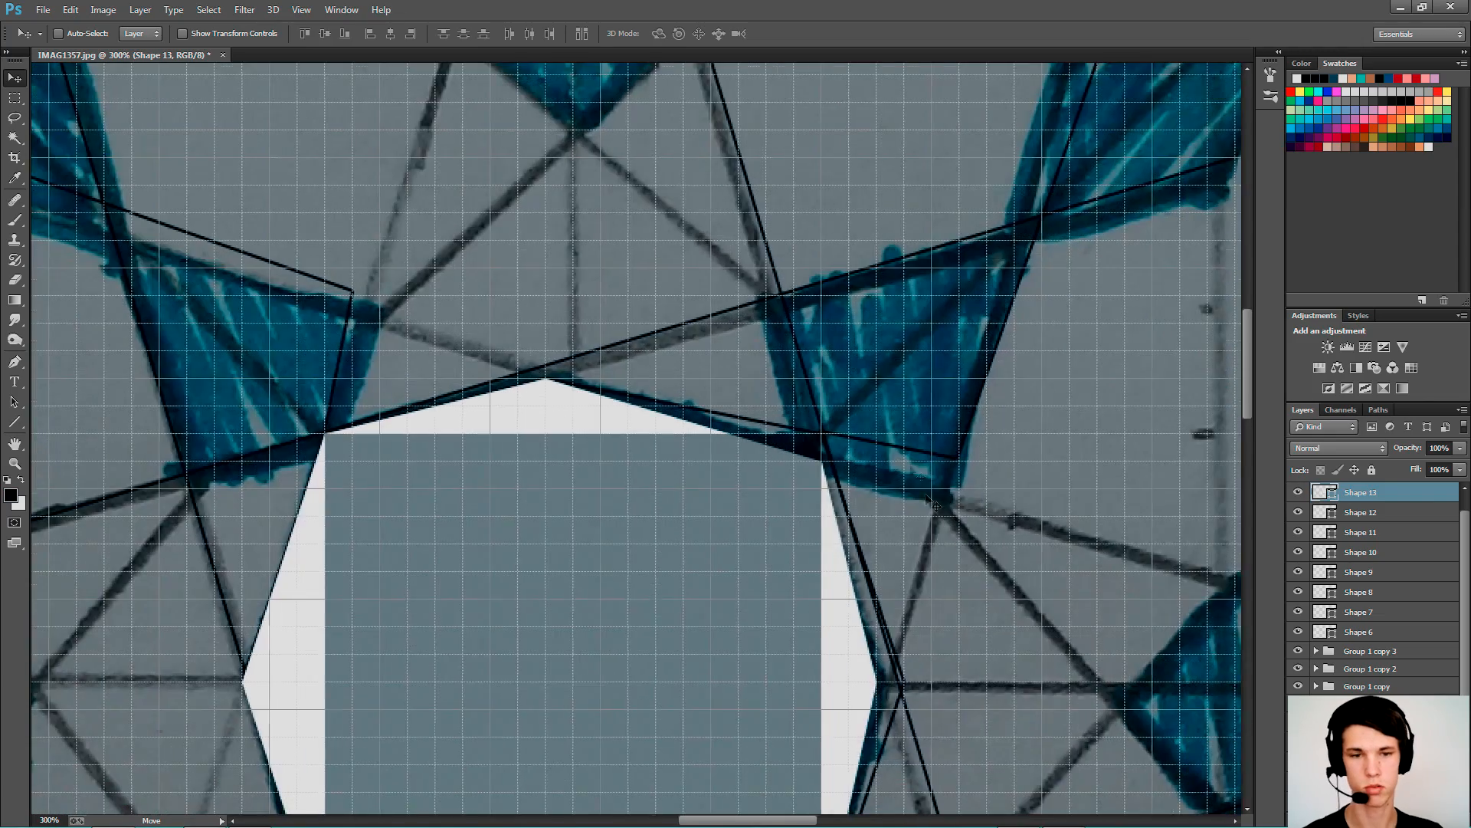
{"action": "scroll", "coordinate": [906, 552], "scroll_direction": "down", "scroll_amount": 3}
{"action": "scroll", "coordinate": [963, 529], "scroll_direction": "up", "scroll_amount": 3}
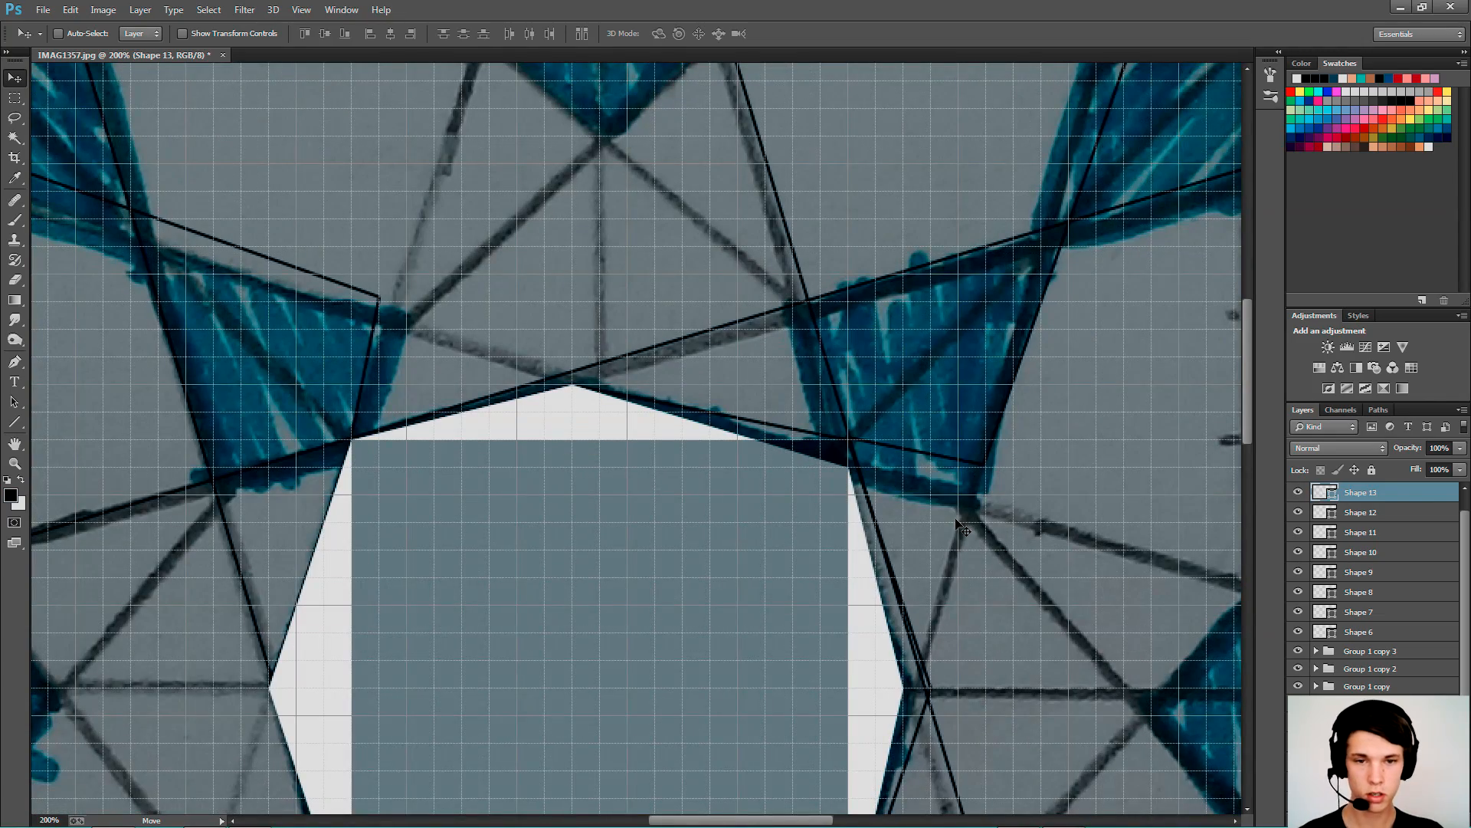
{"action": "key", "text": "p"}
{"action": "left_click_drag", "start_coordinate": [849, 466], "coordinate": [847, 440]}
{"action": "key", "text": "ctrl+z"}
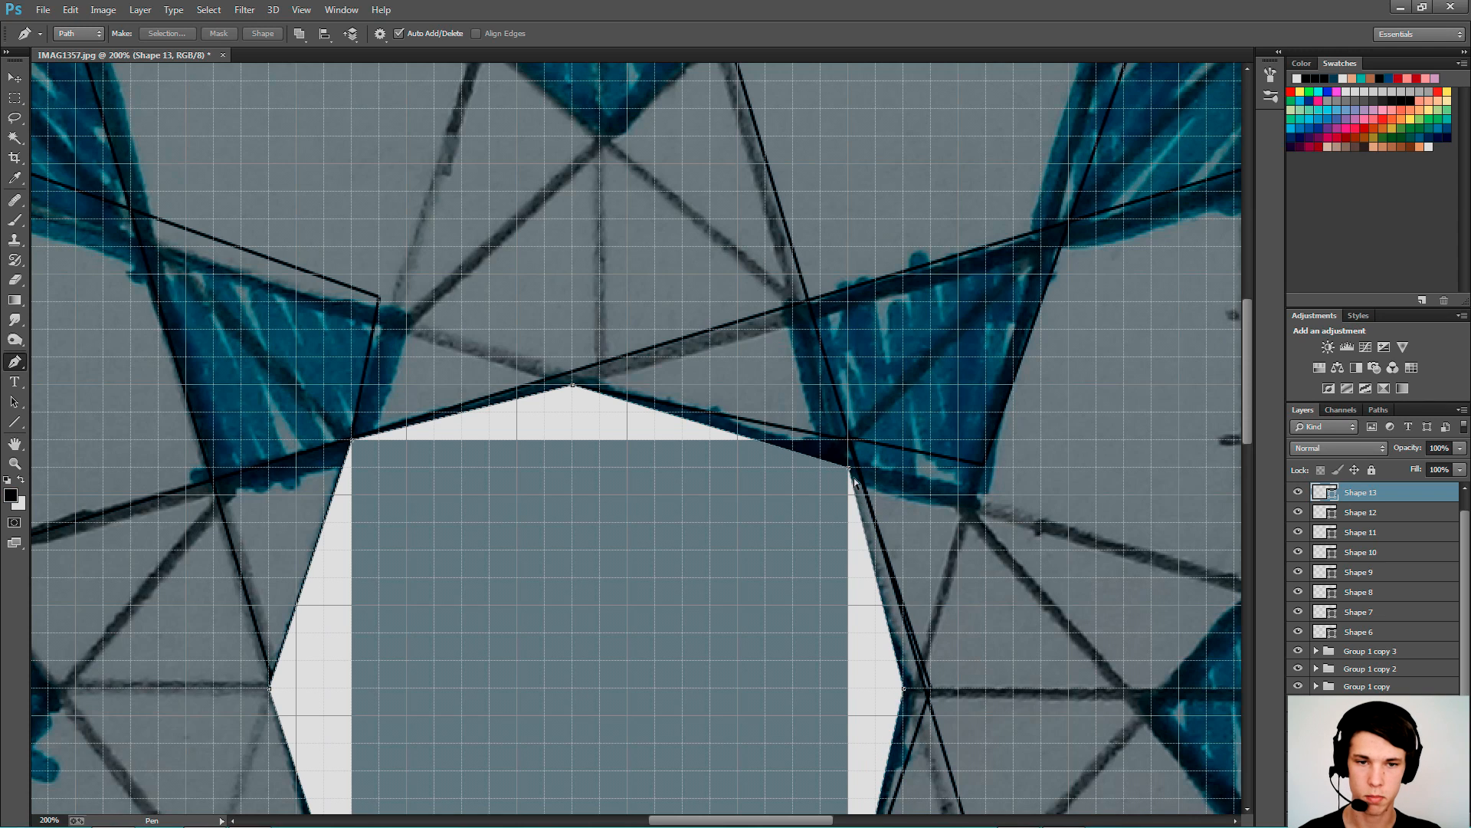
{"action": "left_click_drag", "start_coordinate": [849, 466], "coordinate": [848, 441]}
{"action": "key", "text": "ctrl+minus"}
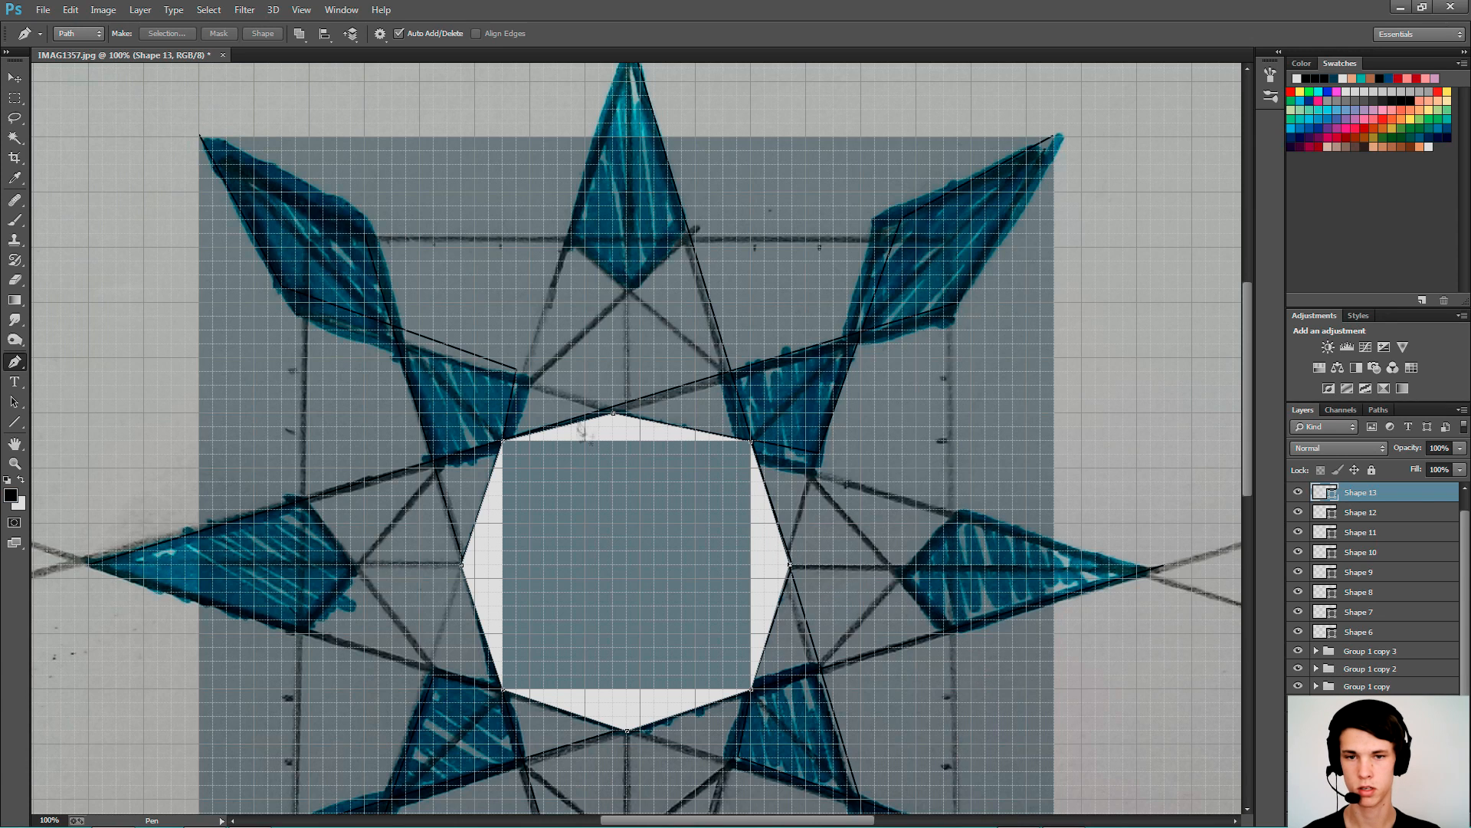
{"action": "left_click_drag", "start_coordinate": [612, 417], "coordinate": [627, 408]}
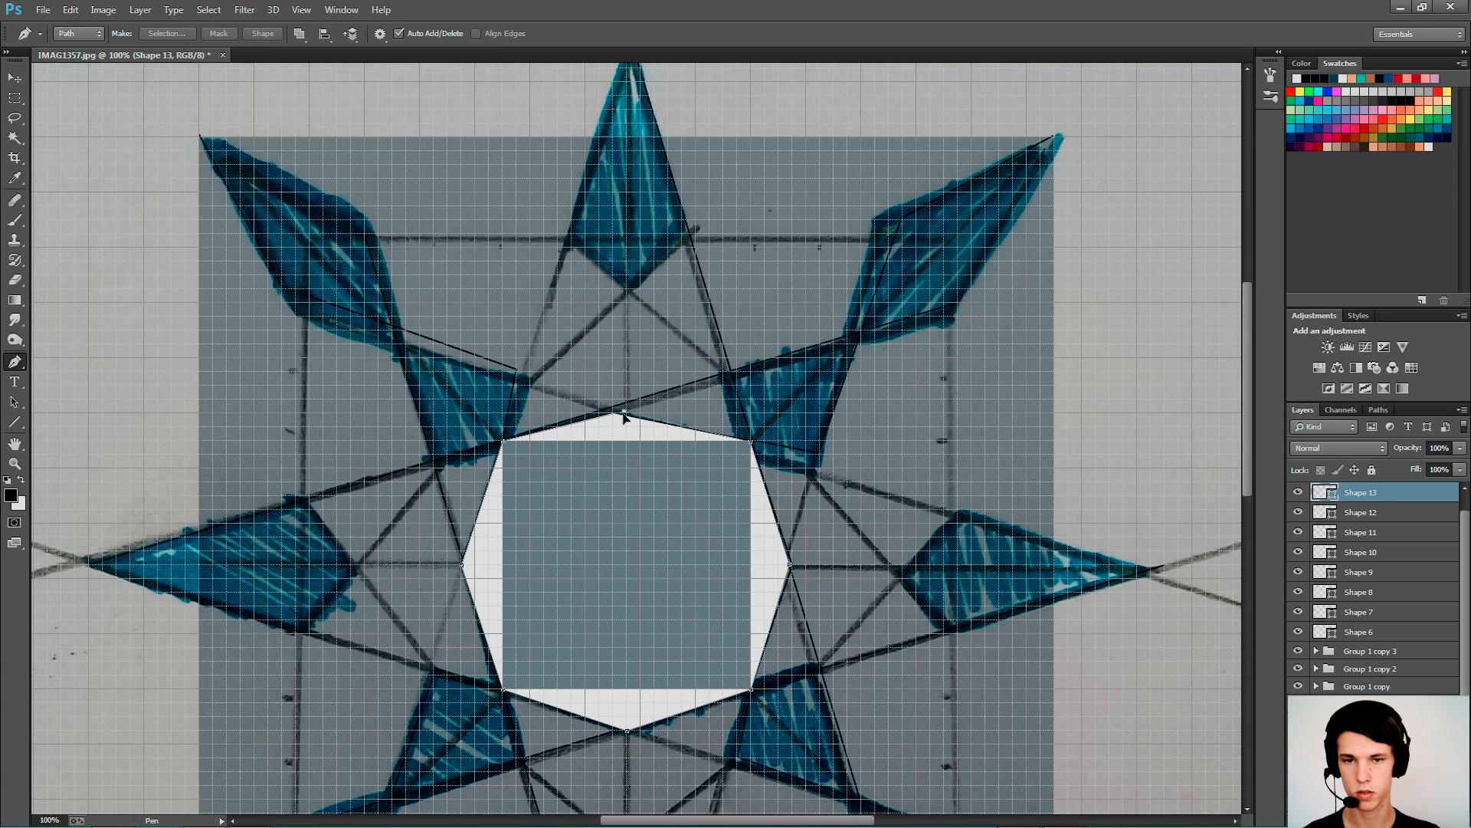
{"action": "key", "text": "v"}
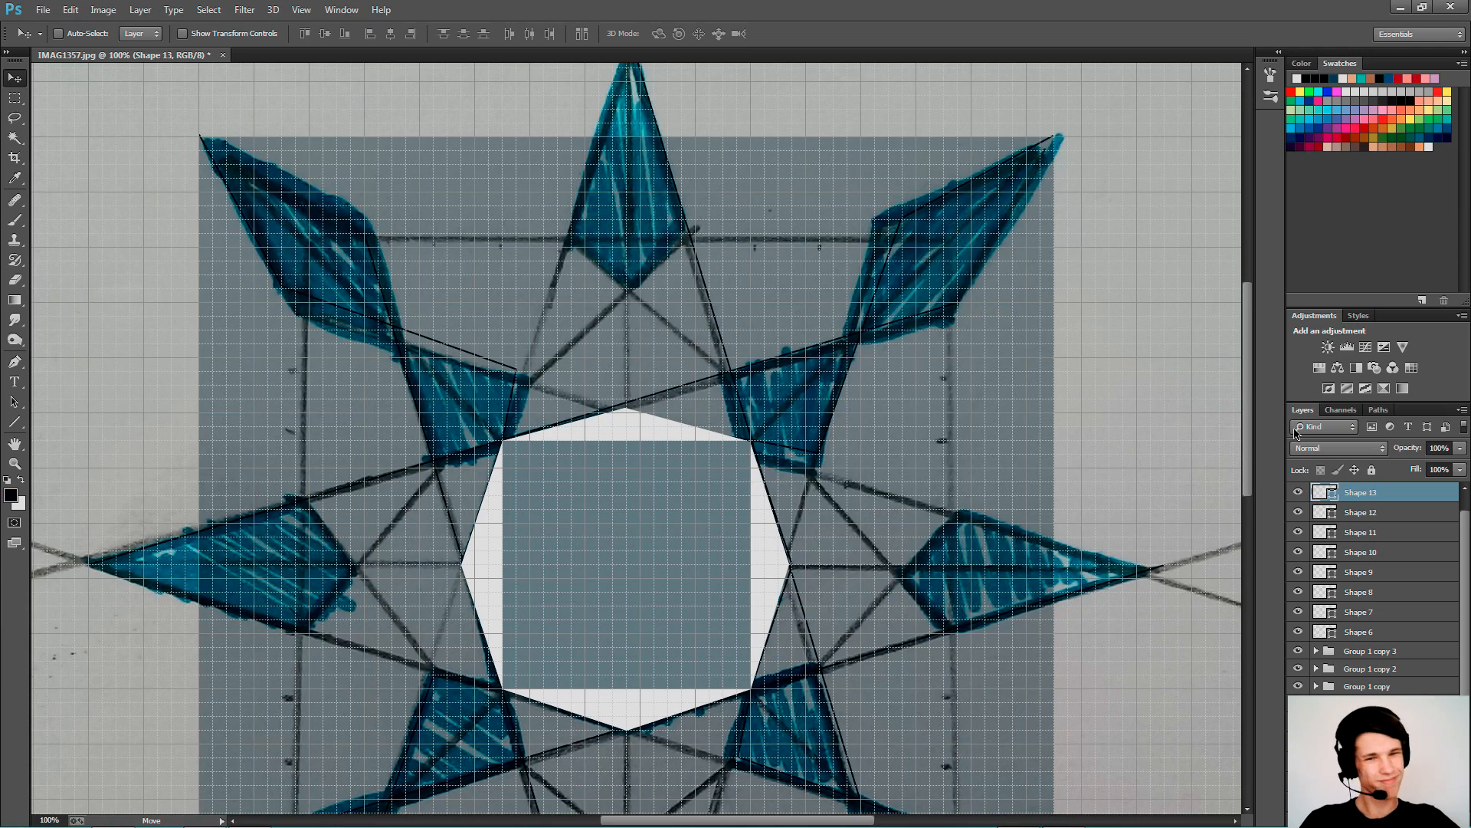
- Delete the white octagon shape
{"action": "key", "text": "Delete"}
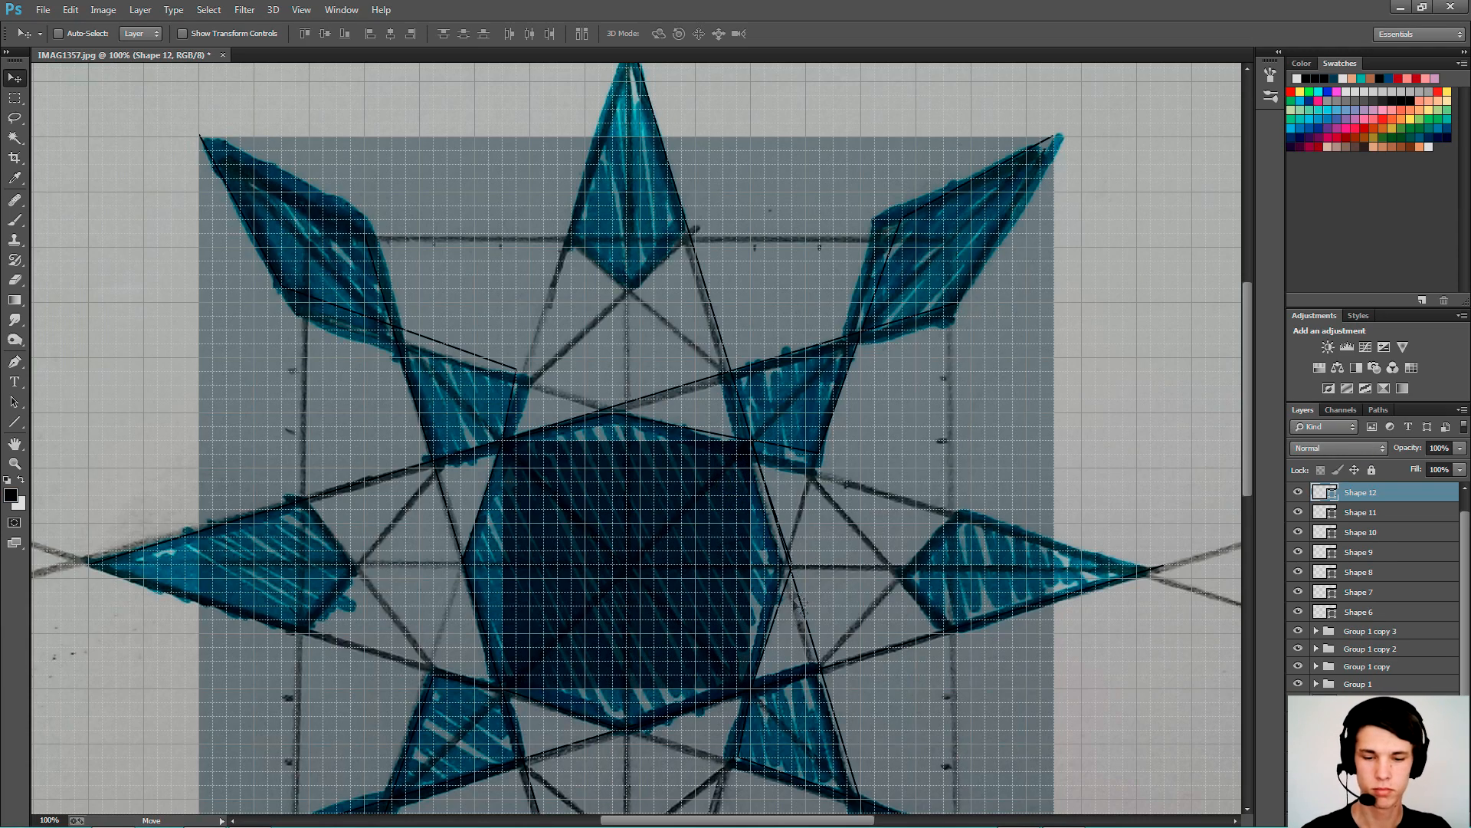
{"action": "key", "text": "ctrl+minus"}
{"action": "key", "text": "ctrl+plus"}
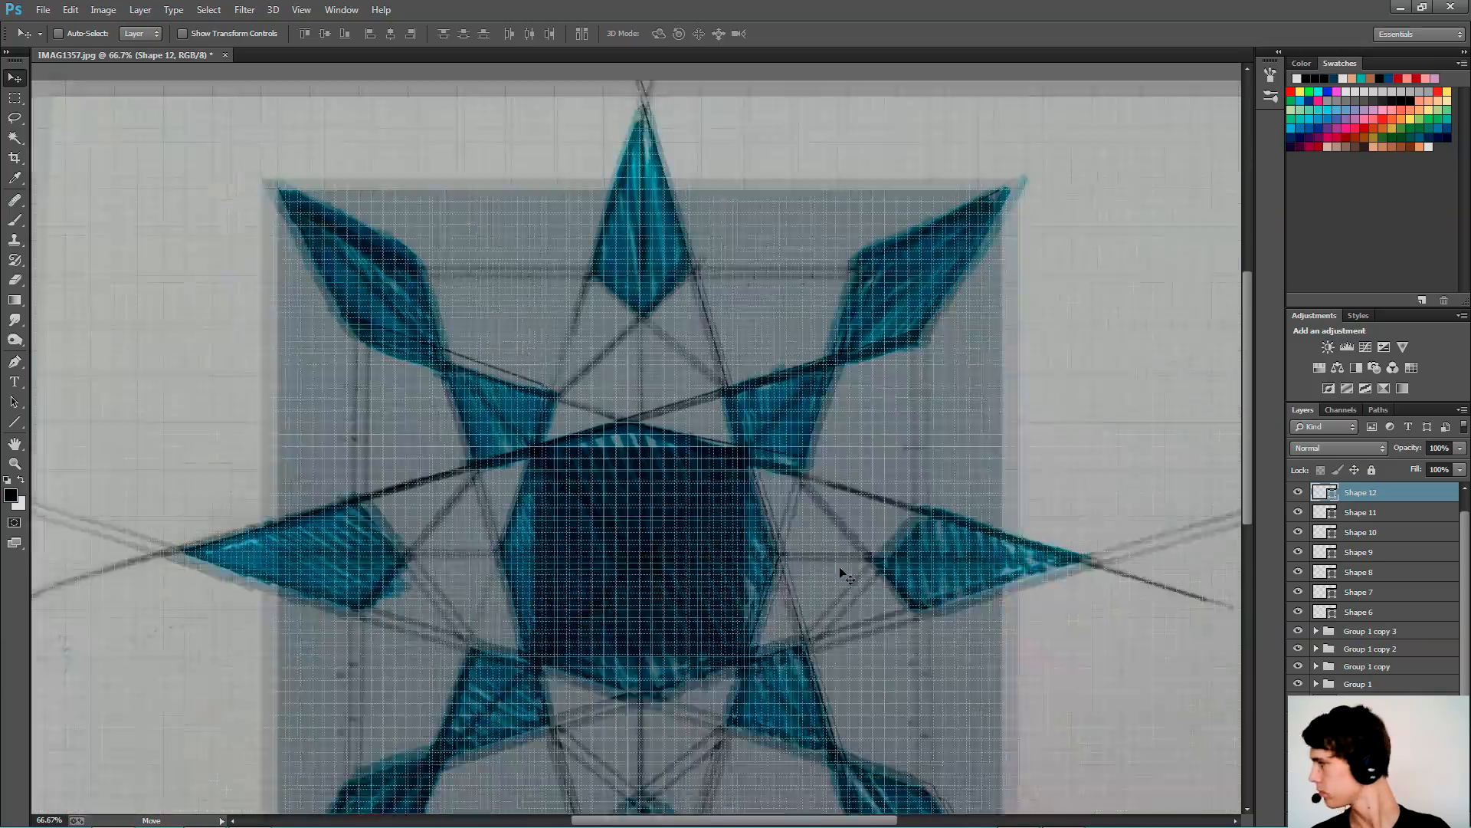
{"action": "key", "text": "ctrl+minus"}
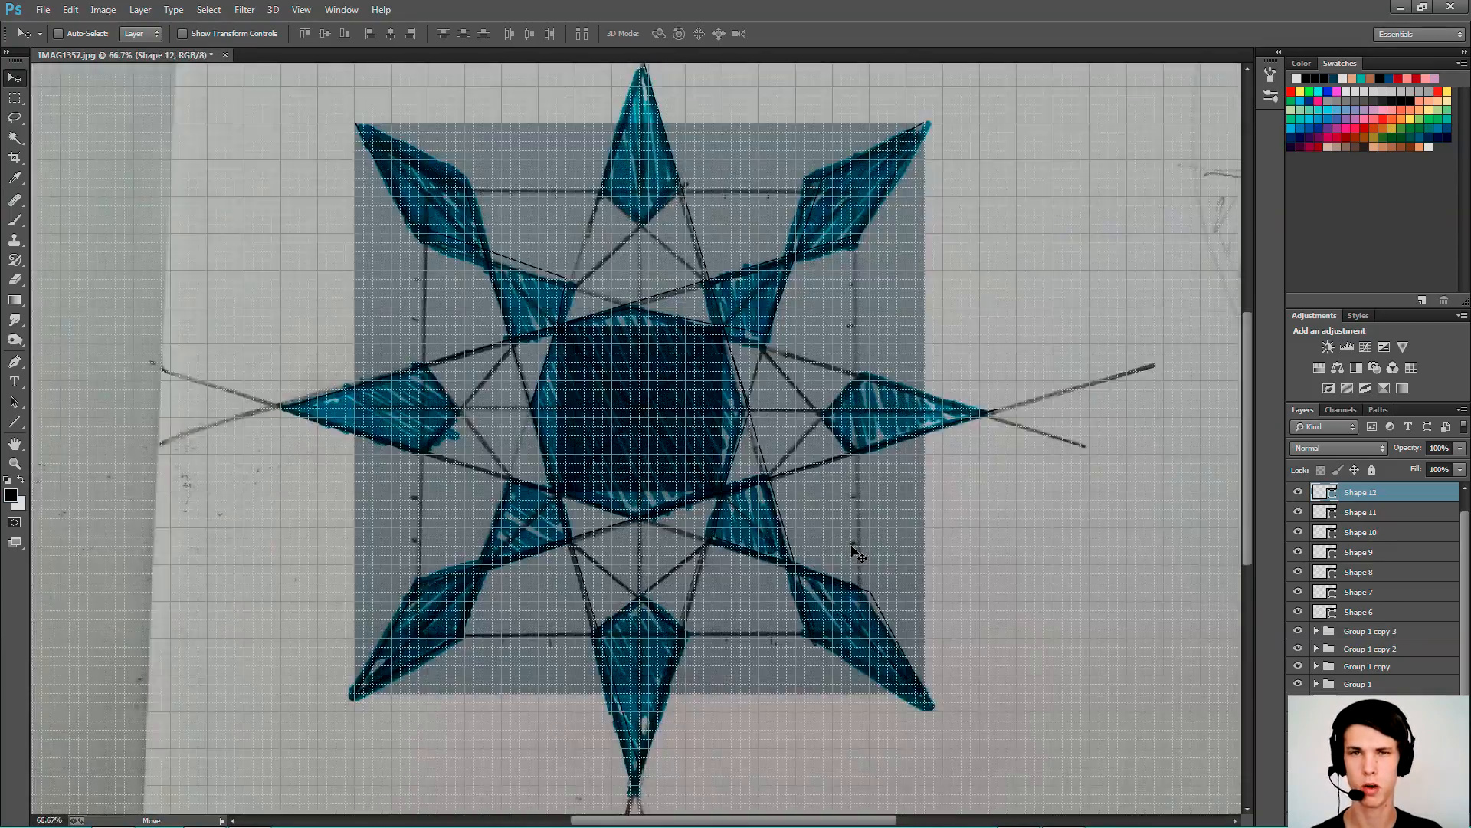
{"action": "key", "text": "ctrl+minus"}
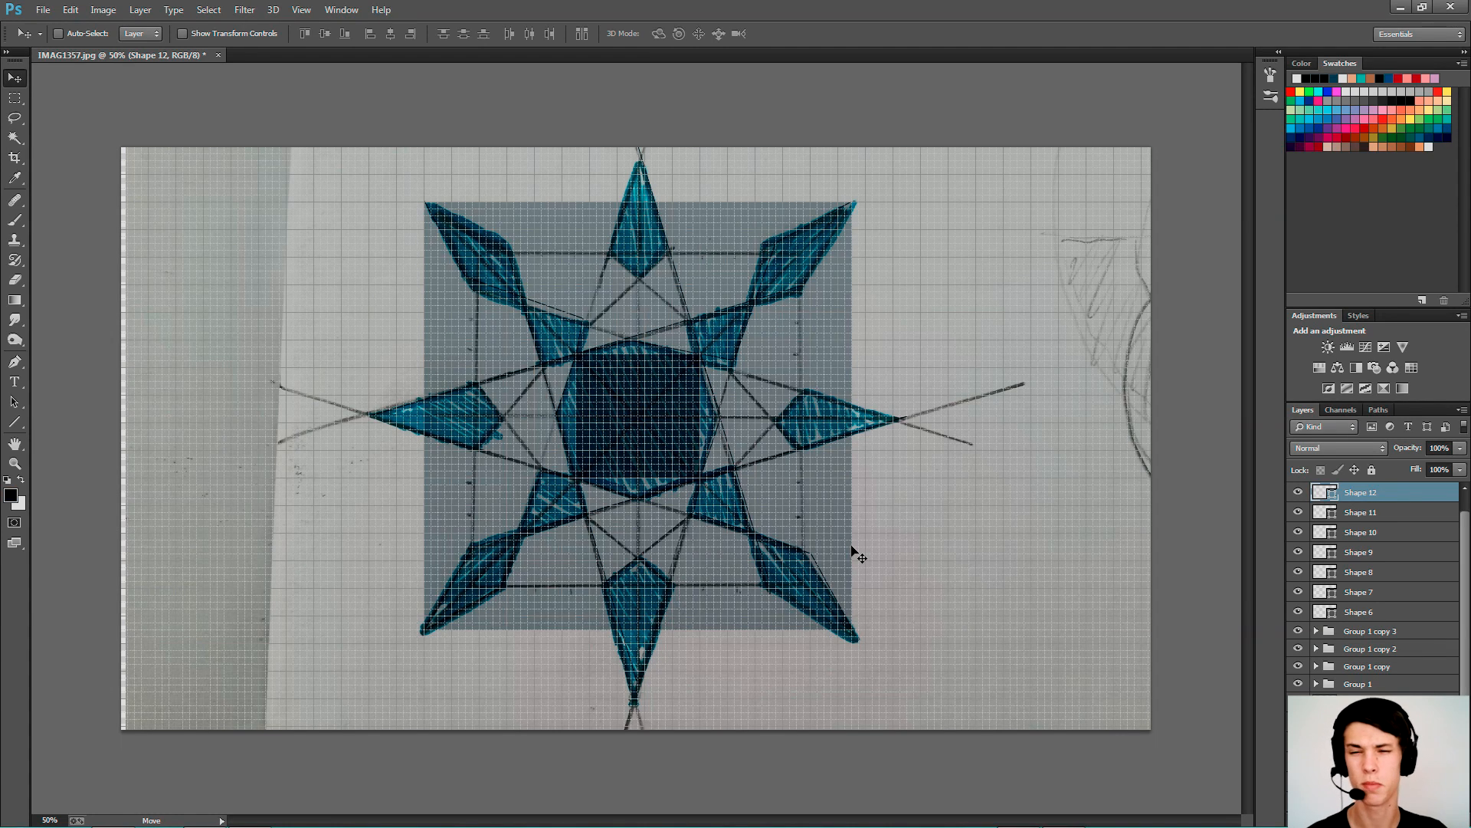
{"action": "key", "text": "alt+Tab"}
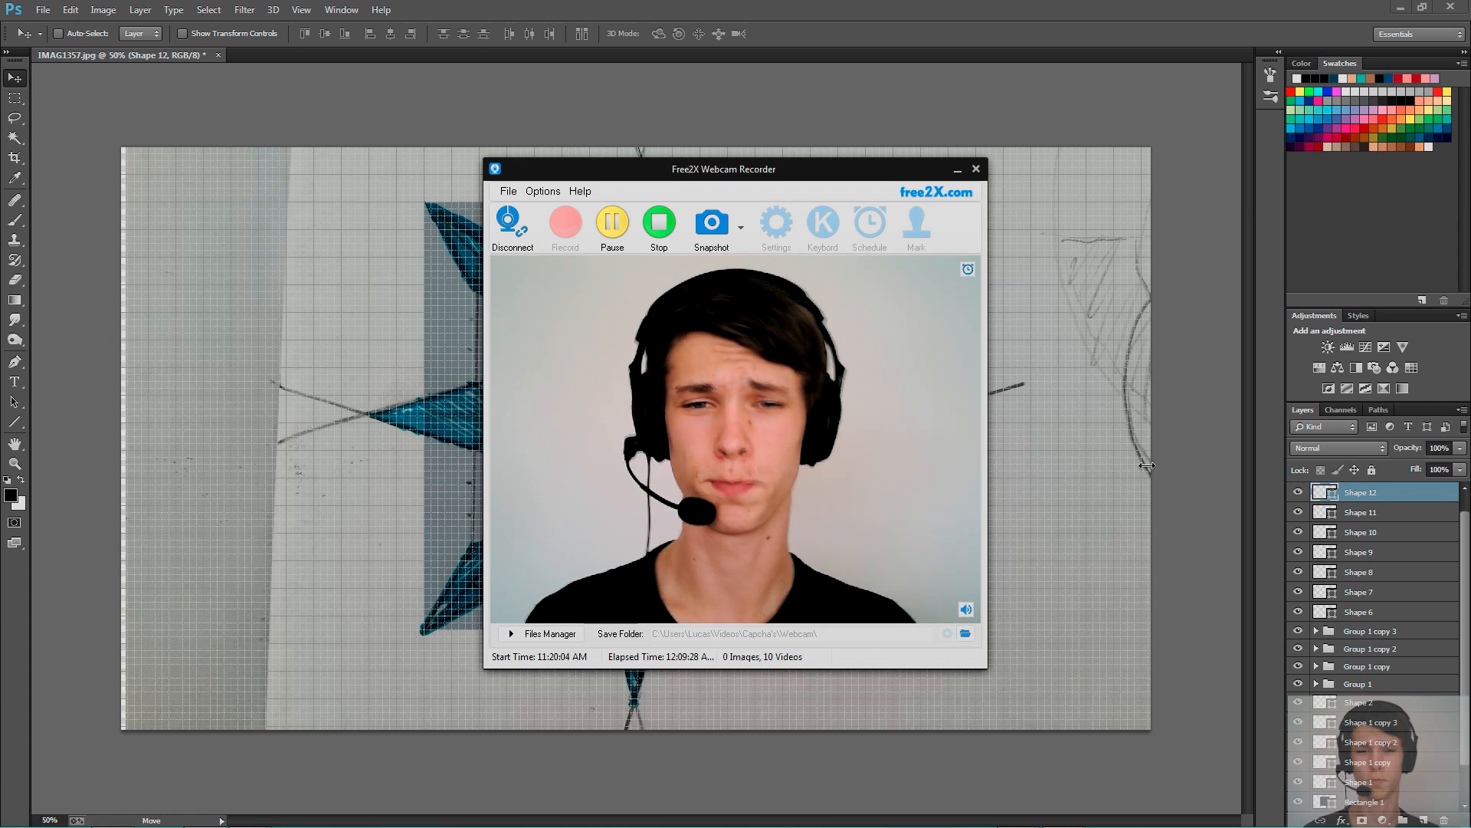
{"action": "key", "text": "alt+Tab"}
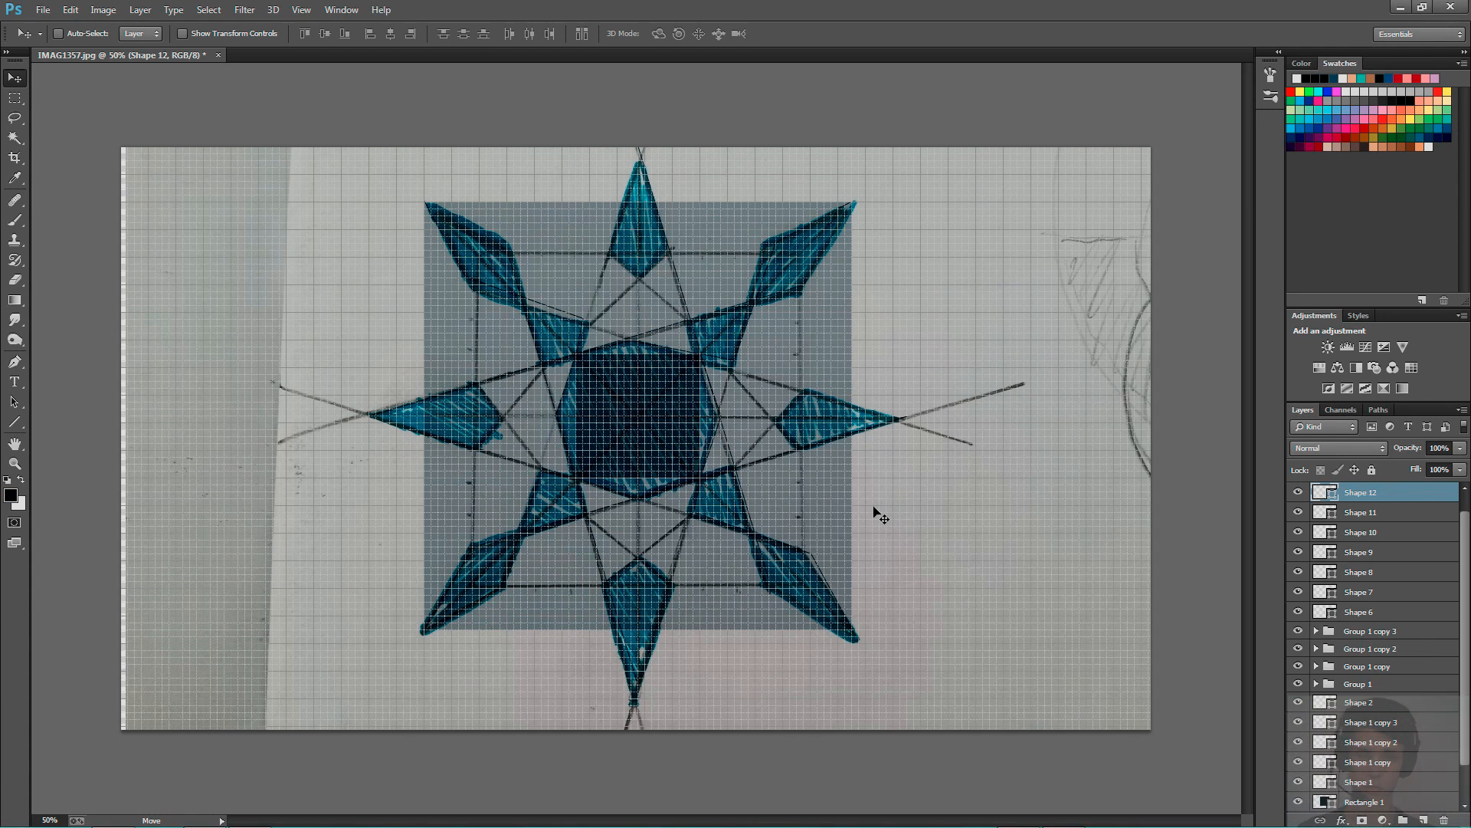
{"action": "key", "text": "alt+Tab"}
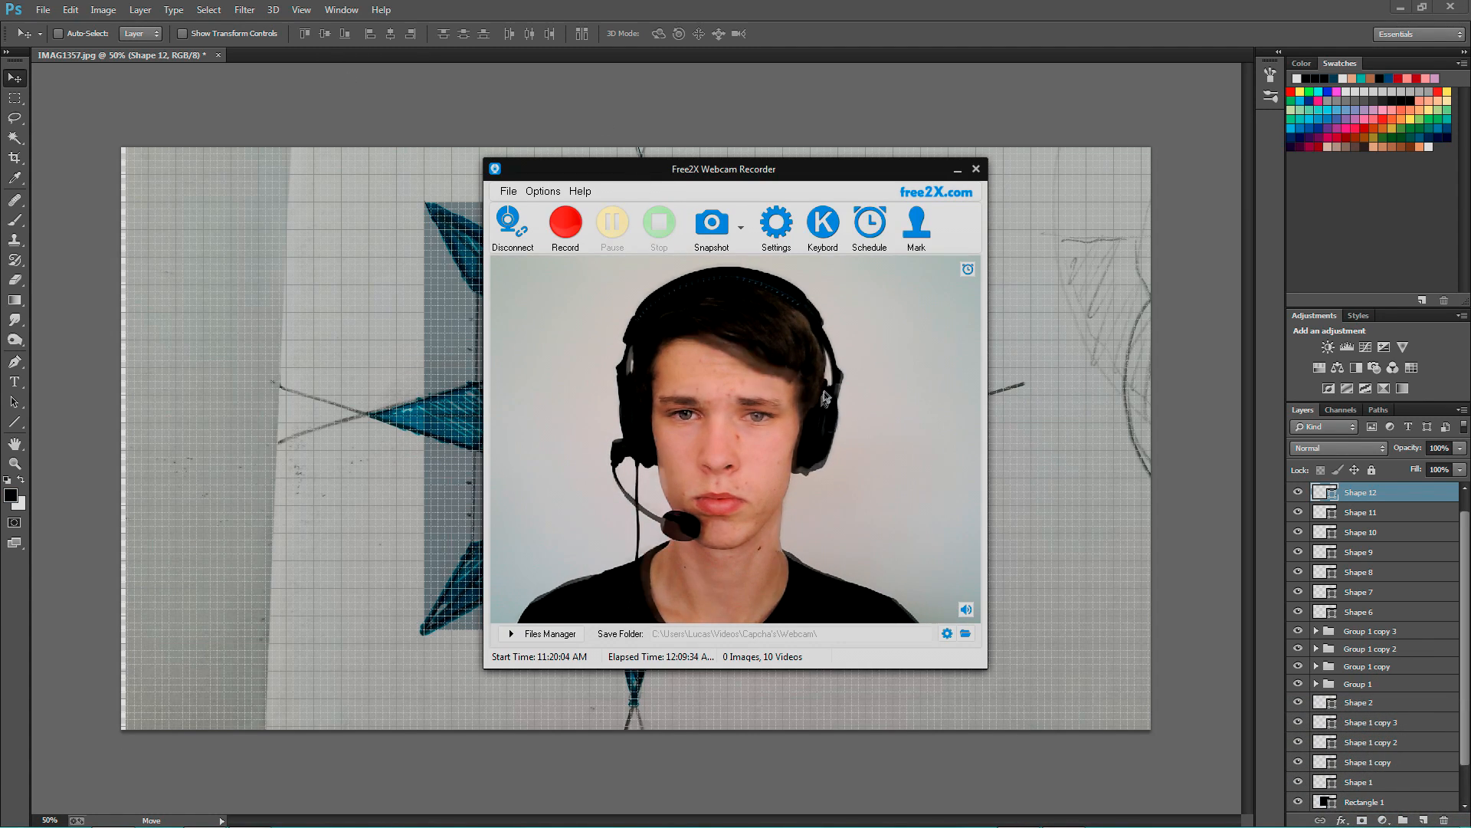
{"action": "key", "text": "alt+Tab"}
- Hide the IMAG1354 sketch layer
{"action": "key", "text": "ctrl+plus"}
{"action": "scroll", "coordinate": [1298, 781], "scroll_direction": "down", "scroll_amount": 1}
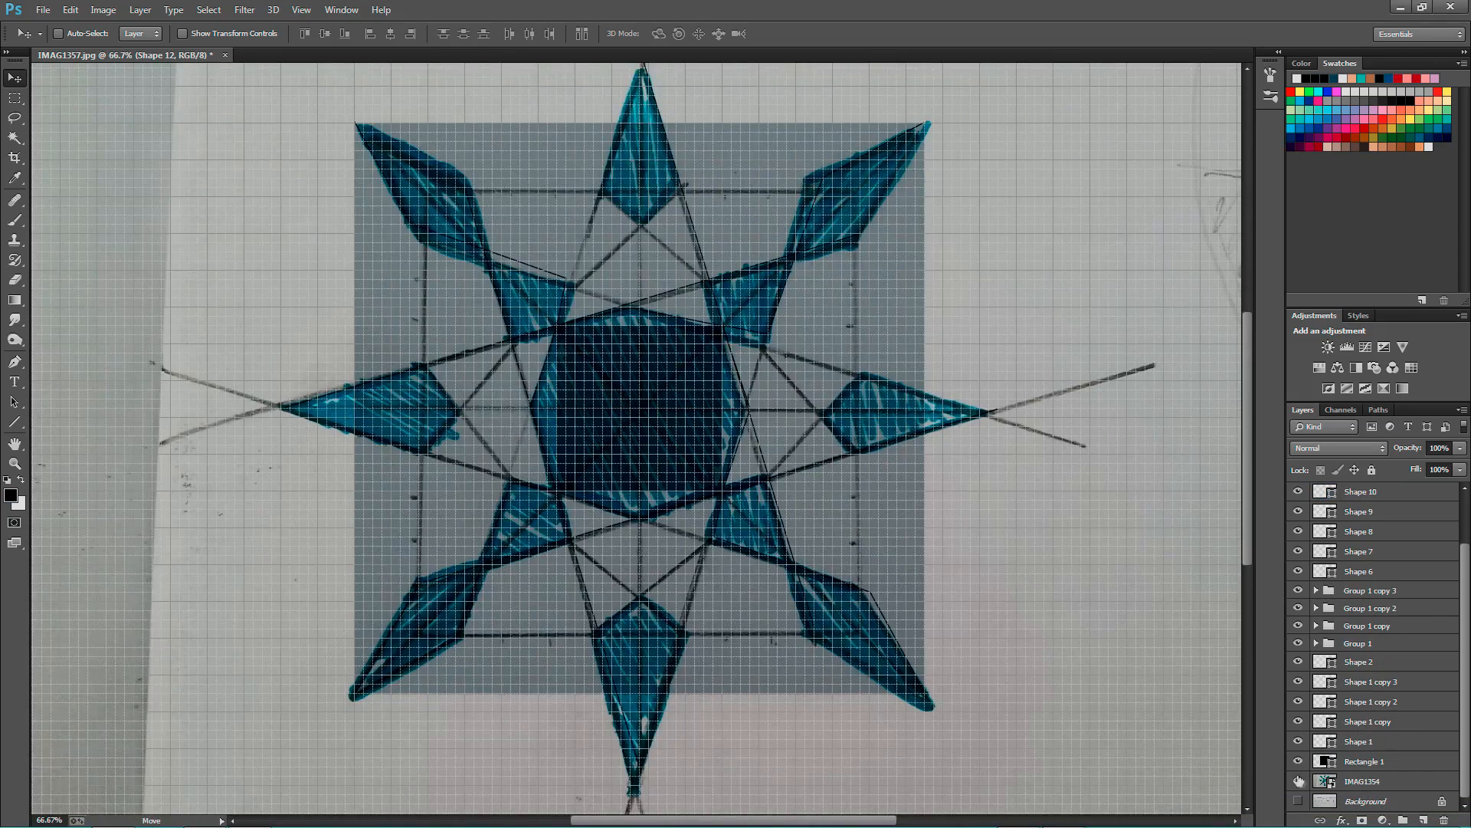
{"action": "left_click", "coordinate": [1298, 781]}
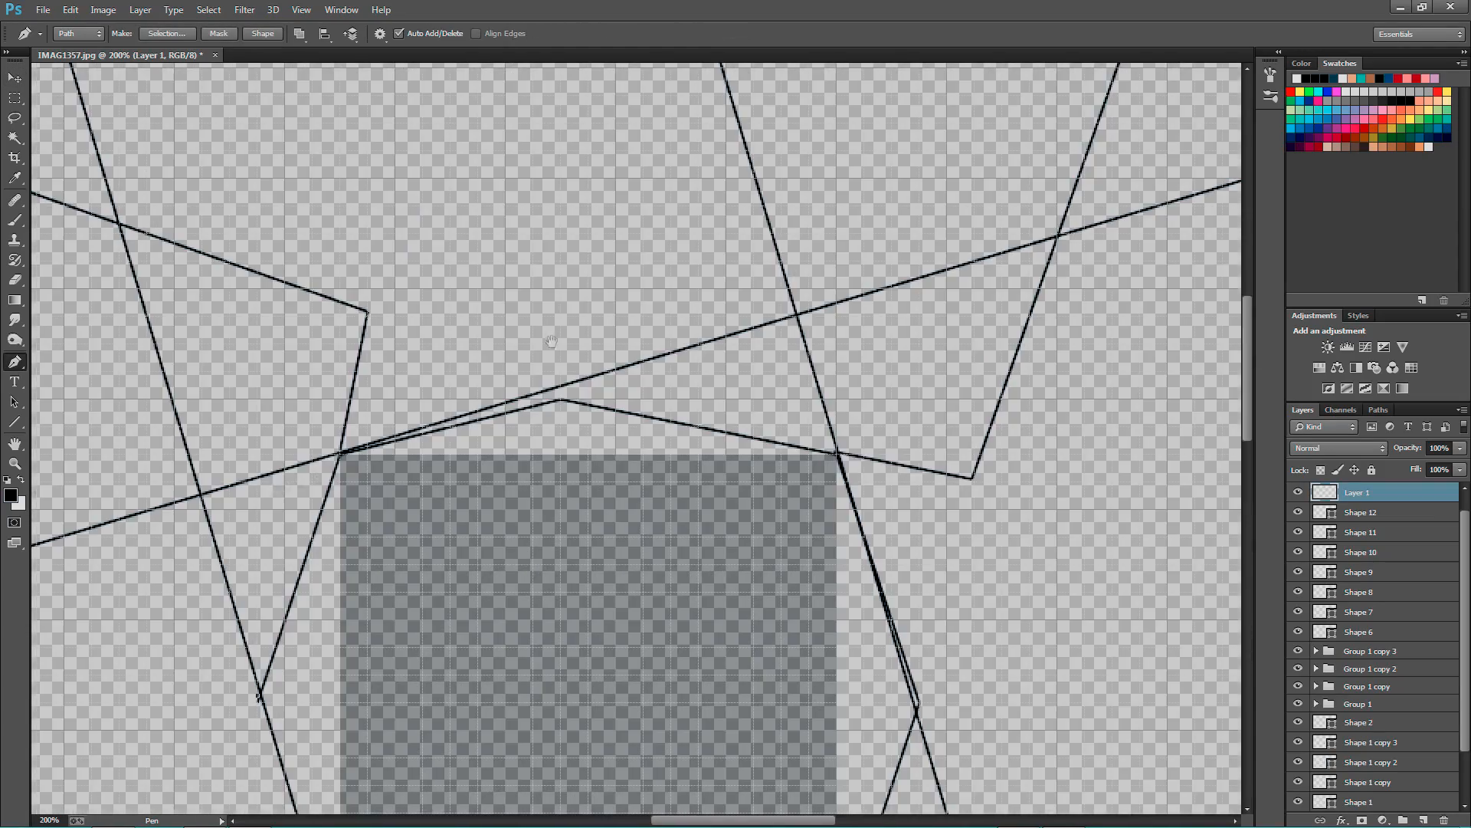
- Trace the drawn octagon's corners with the Pen tool on a new layer and convert the path into a shape
{"action": "left_click", "coordinate": [341, 454]}
{"action": "left_click", "coordinate": [561, 400]}
{"action": "left_click", "coordinate": [838, 454]}
{"action": "left_click_drag", "start_coordinate": [846, 475], "coordinate": [770, 87]}
{"action": "left_click", "coordinate": [844, 323]}
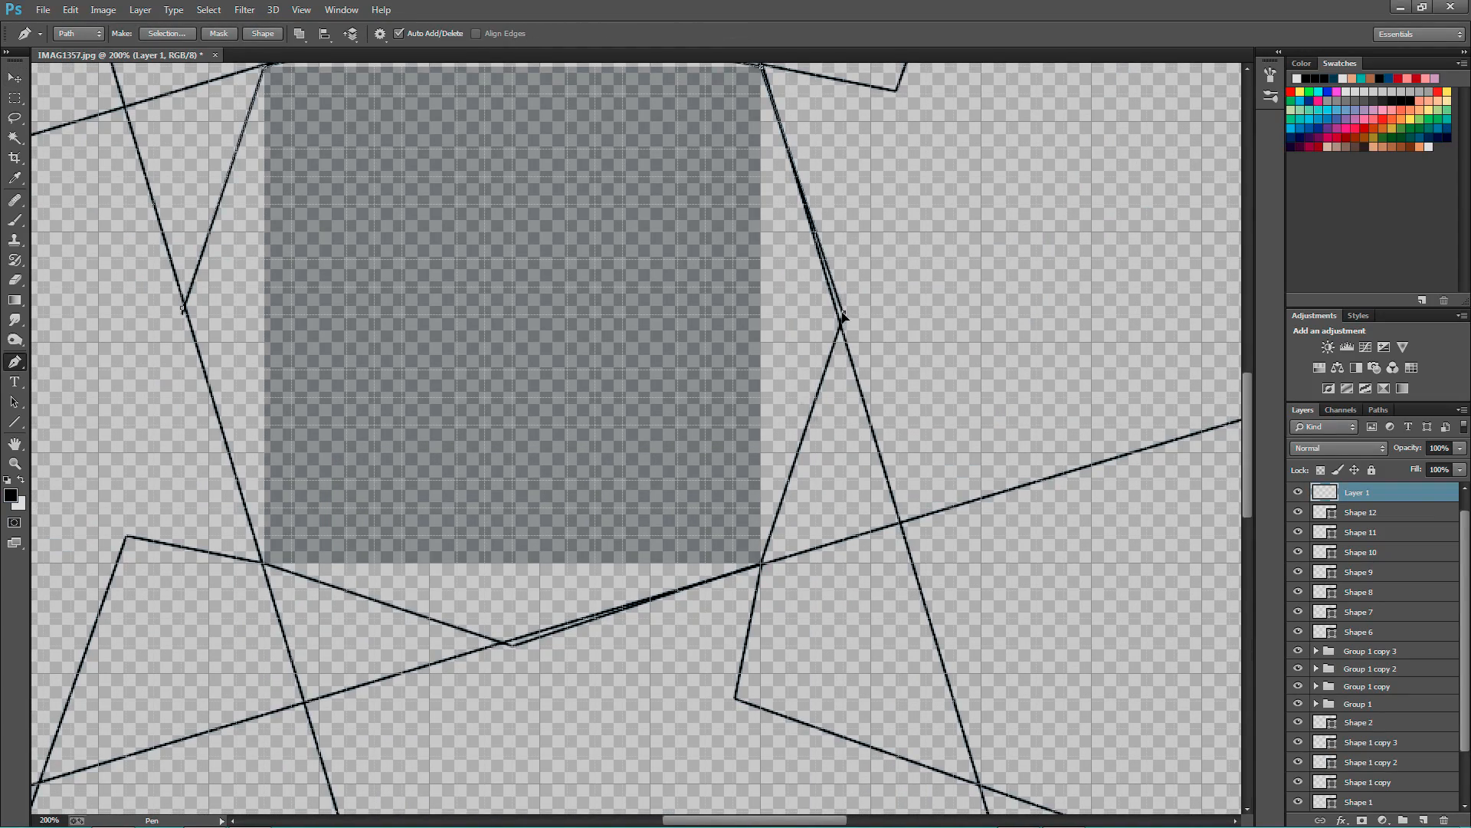
{"action": "left_click_drag", "start_coordinate": [512, 646], "coordinate": [674, 445]}
{"action": "left_click", "coordinate": [674, 443]}
{"action": "left_click", "coordinate": [427, 362]}
{"action": "left_click_drag", "start_coordinate": [370, 124], "coordinate": [459, 450]}
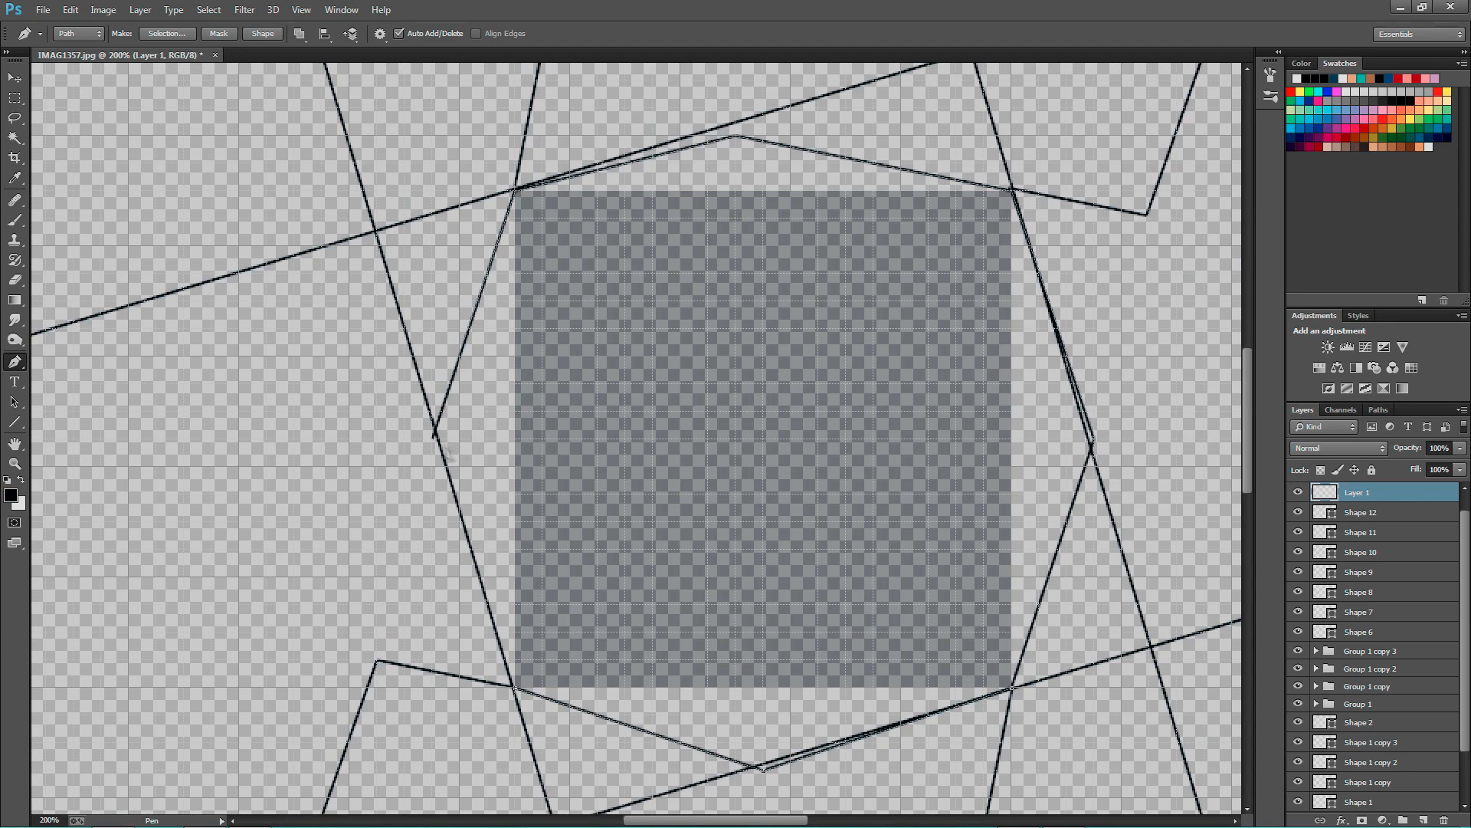
{"action": "left_click", "coordinate": [262, 33]}
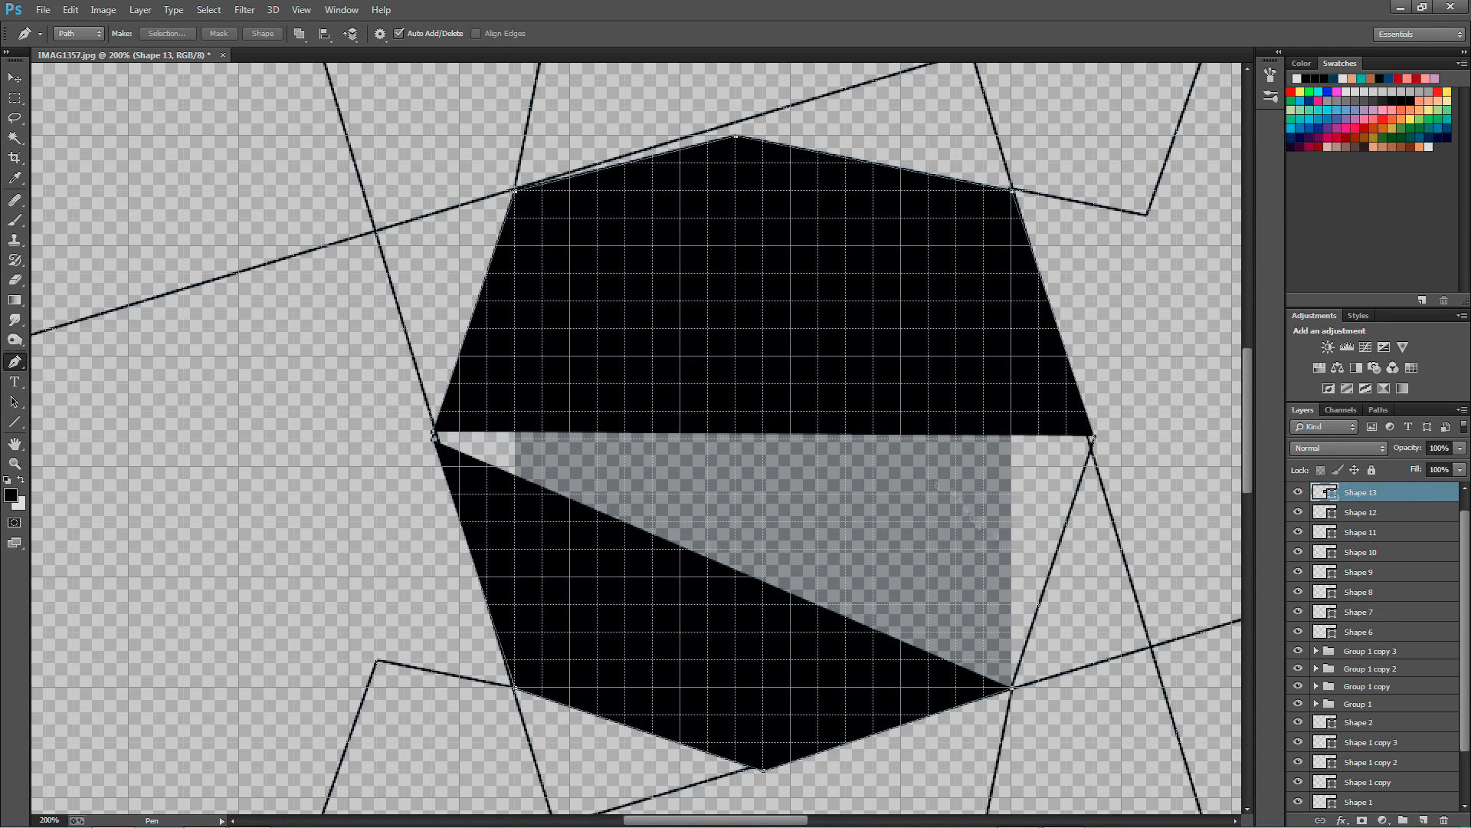
- Try to move the octagon shape's left anchor inward, and undo the change
{"action": "left_click_drag", "start_coordinate": [434, 441], "coordinate": [591, 490]}
{"action": "key", "text": "ctrl+alt+z"}
{"action": "key", "text": "ctrl+alt+z"}
{"action": "key", "text": "ctrl+shift+z"}
- Hide the grid to work on the octagon shape's left anchors
{"action": "left_click", "coordinate": [302, 10]}
{"action": "mouse_move", "coordinate": [345, 250]}
{"action": "left_click", "coordinate": [532, 300]}
{"action": "scroll", "coordinate": [389, 447], "scroll_direction": "up", "scroll_amount": 2}
{"action": "left_click_drag", "start_coordinate": [389, 447], "coordinate": [765, 302]}
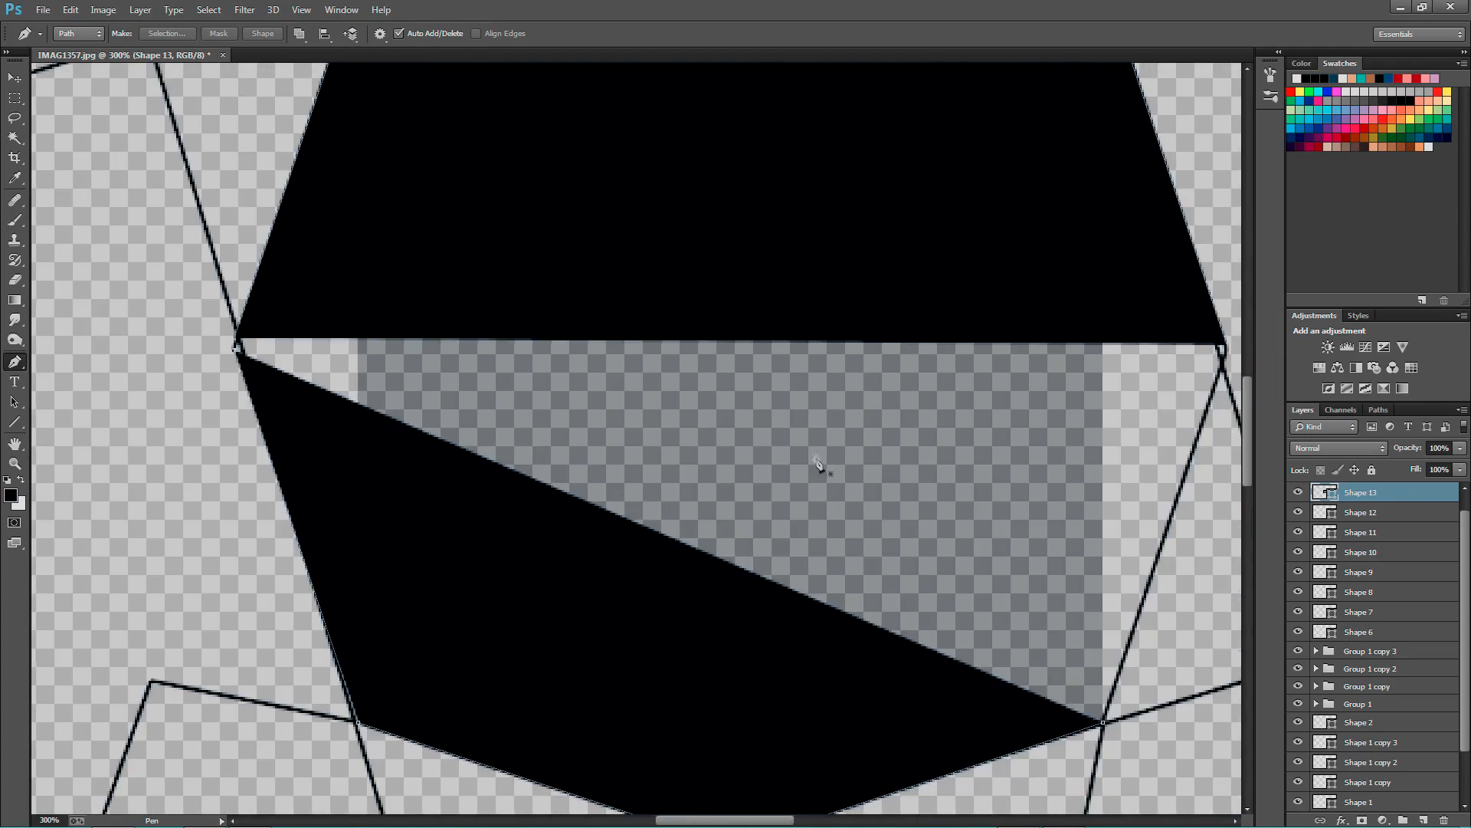
{"action": "key", "text": "ctrl+minus"}
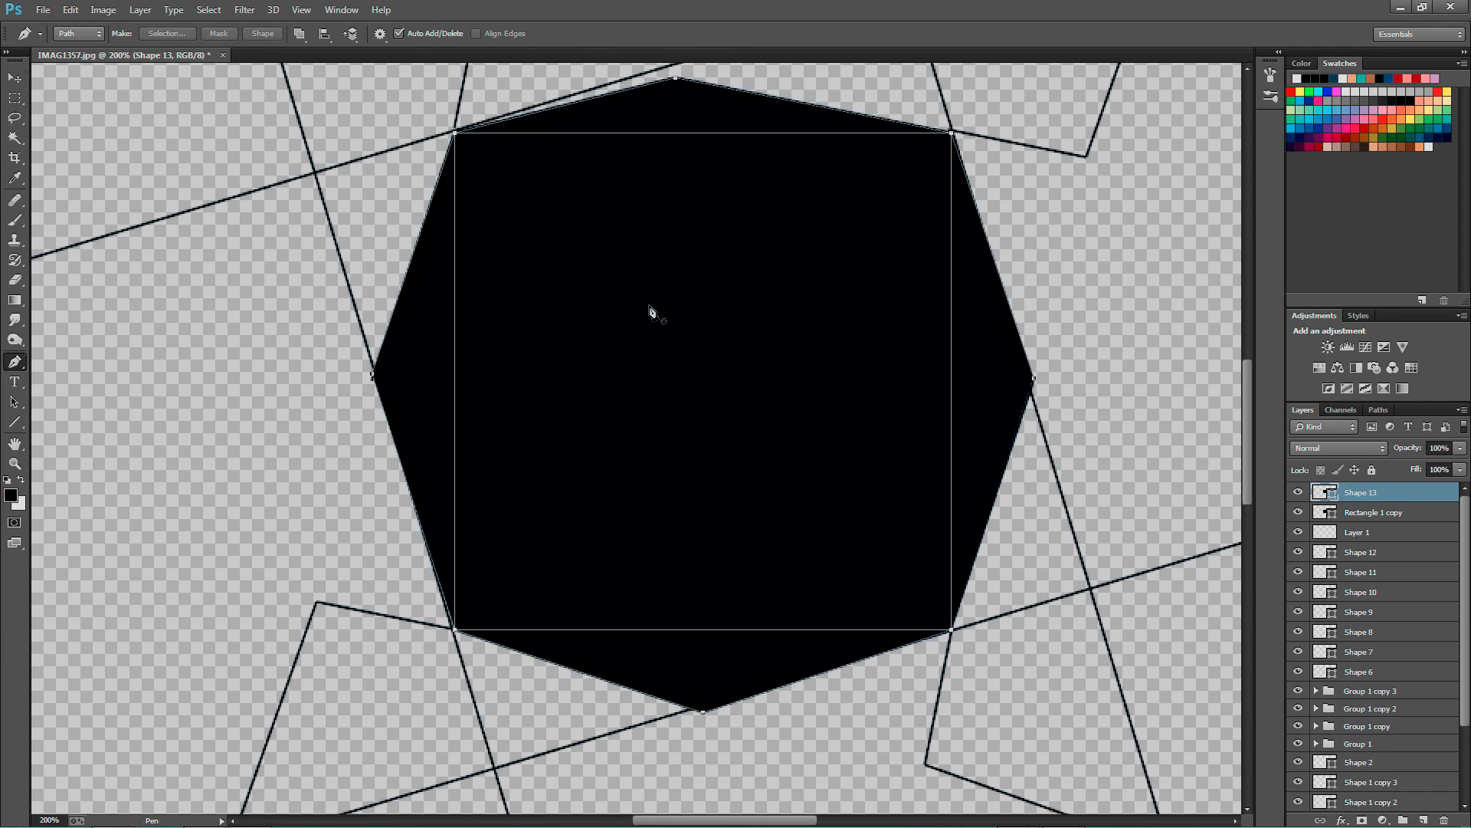
{"action": "key", "text": "ctrl+minus"}
{"action": "key", "text": "v"}
{"action": "key", "text": "ctrl+t"}
{"action": "left_click_drag", "start_coordinate": [840, 418], "coordinate": [693, 423]}
{"action": "key", "text": "Escape"}
{"action": "key", "text": "p"}
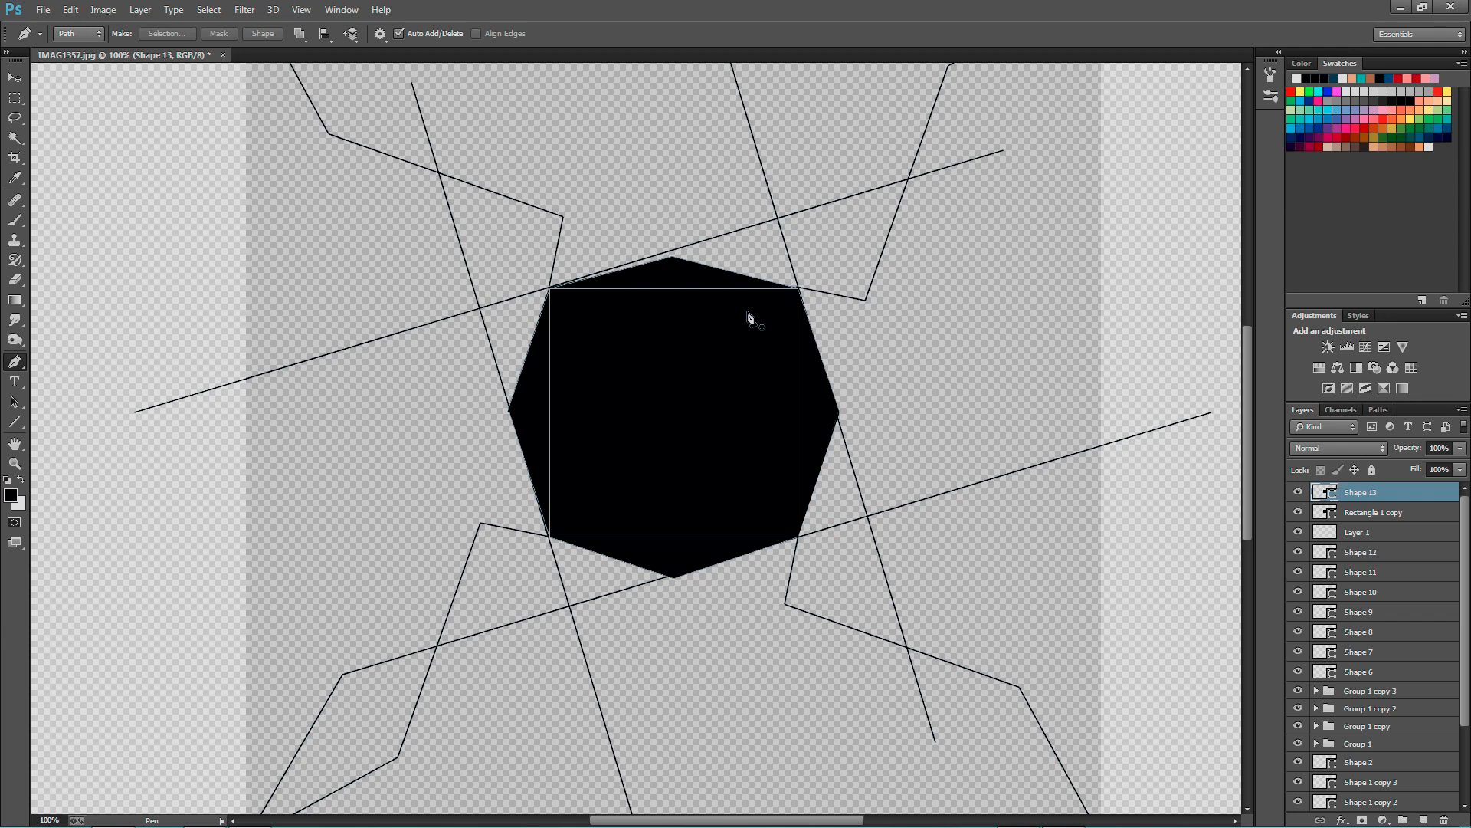
- Trace the kite-shaped area off the octagon's upper-left corner with the Pen tool on a new layer and convert it into a shape
{"action": "key", "text": "ctrl+shift+alt+n"}
{"action": "left_click", "coordinate": [438, 174]}
{"action": "left_click", "coordinate": [564, 216]}
{"action": "left_click", "coordinate": [553, 285]}
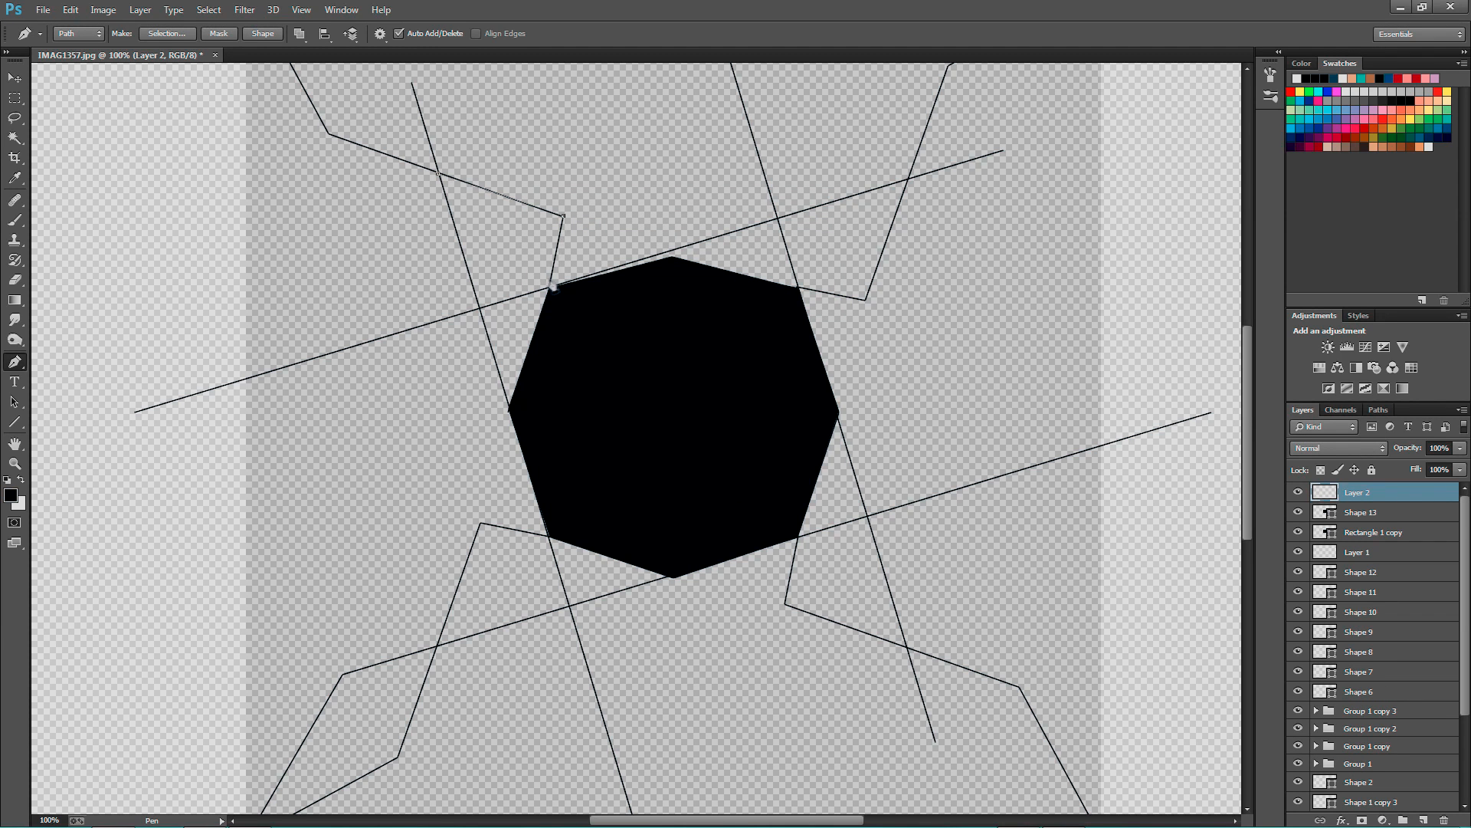
{"action": "left_click", "coordinate": [265, 33]}
- Copy the kite to the octagon's upper-right corner, flip it horizontally and align it with the drawn lines
{"action": "key", "text": "v"}
{"action": "left_click_drag", "start_coordinate": [680, 279], "coordinate": [1009, 278]}
{"action": "key", "text": "ctrl+t"}
{"action": "right_click", "coordinate": [920, 292]}
{"action": "left_click", "coordinate": [964, 522]}
{"action": "key", "text": "Return"}
{"action": "left_click_drag", "start_coordinate": [825, 271], "coordinate": [908, 453]}
- Move the upper-right anchor of the original upper-left kite slightly outward and down
{"action": "key", "text": "ctrl+plus"}
{"action": "key", "text": "p"}
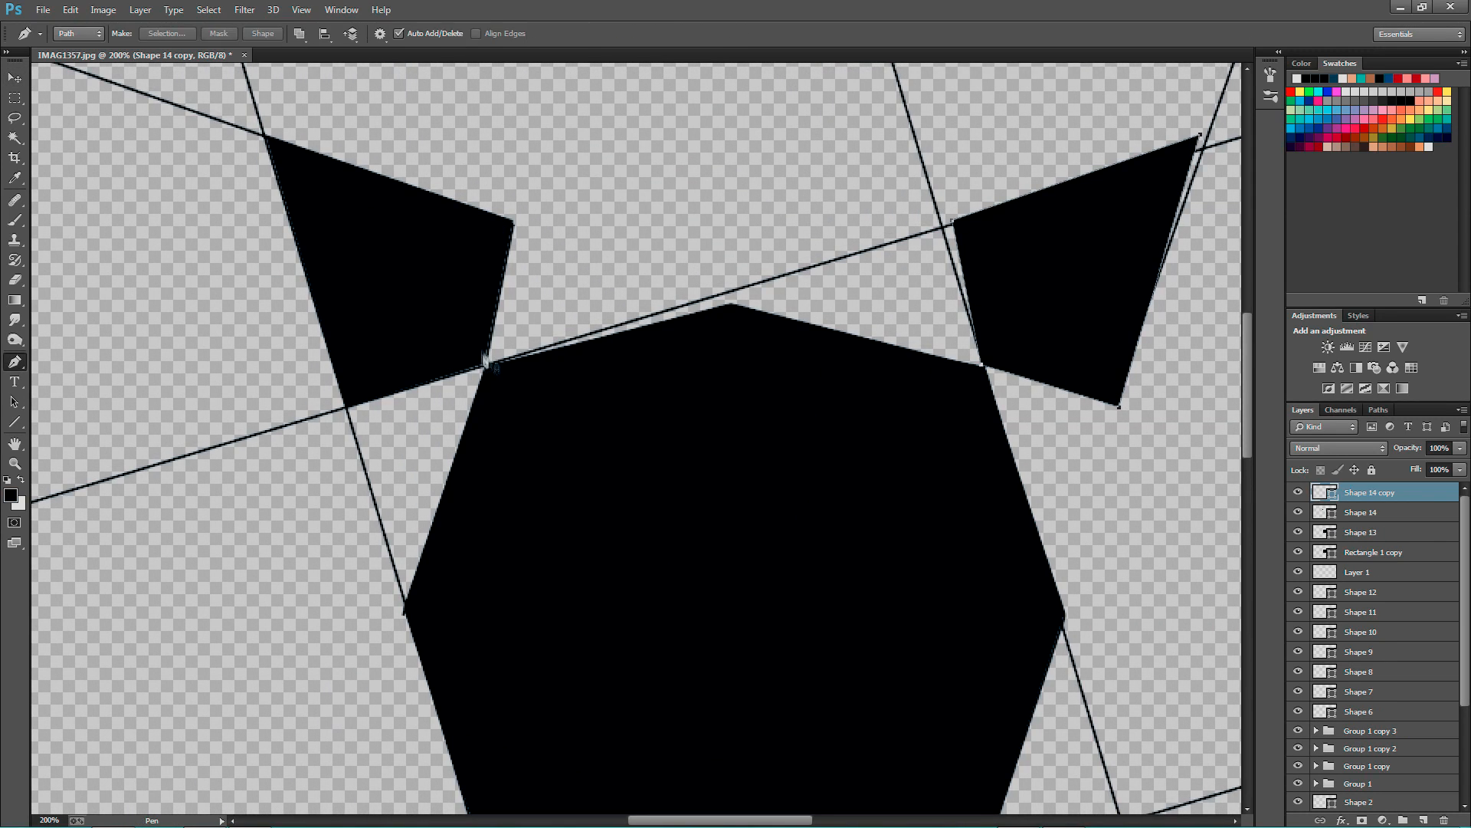
{"action": "left_click", "coordinate": [513, 222], "text": "ctrl"}
{"action": "left_click_drag", "start_coordinate": [513, 221], "coordinate": [522, 228]}
{"action": "key", "text": "v"}
{"action": "key", "text": "ctrl+minus"}
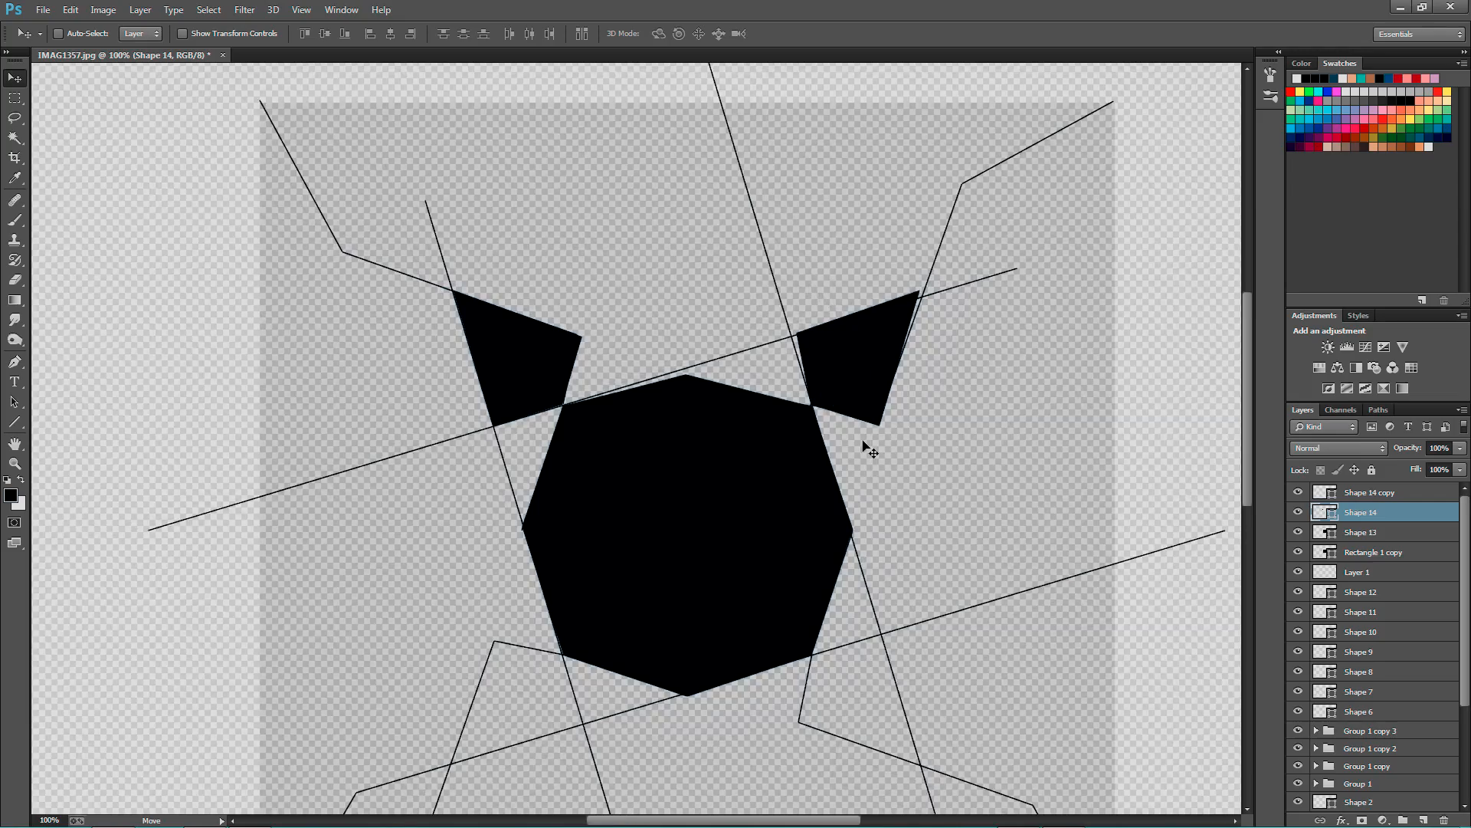
- Delete the upper-right kite and replace it with a horizontally flipped copy of the corrected upper-left kite
{"action": "left_click_drag", "start_coordinate": [863, 444], "coordinate": [738, 366]}
{"action": "left_click", "coordinate": [735, 274], "text": "ctrl"}
{"action": "key", "text": "Delete"}
{"action": "left_click_drag", "start_coordinate": [384, 328], "coordinate": [722, 328]}
{"action": "key", "text": "ctrl+t"}
{"action": "right_click", "coordinate": [807, 356]}
{"action": "left_click", "coordinate": [851, 591]}
{"action": "key", "text": "Return"}
{"action": "key", "text": "ctrl+plus"}
{"action": "left_click_drag", "start_coordinate": [627, 349], "coordinate": [556, 625]}
- Copy the upper-right kite down to the octagon's lower-right corner and flip the copy vertically
{"action": "key", "text": "p"}
{"action": "key", "text": "ctrl+minus"}
{"action": "key", "text": "v"}
{"action": "left_click_drag", "start_coordinate": [655, 552], "coordinate": [808, 420]}
{"action": "left_click_drag", "start_coordinate": [889, 276], "coordinate": [890, 625]}
{"action": "left_click", "coordinate": [738, 319]}
{"action": "key", "text": "ctrl+t"}
{"action": "right_click", "coordinate": [750, 407]}
{"action": "left_click", "coordinate": [797, 657]}
{"action": "key", "text": "Return"}
- Copy the lower-right kite to the octagon's lower-left corner, flip it horizontally and align it there
{"action": "left_click_drag", "start_coordinate": [900, 698], "coordinate": [608, 621]}
{"action": "key", "text": "Return"}
{"action": "key", "text": "ctrl+t"}
{"action": "right_click", "coordinate": [571, 657]}
{"action": "left_click", "coordinate": [614, 623]}
{"action": "key", "text": "Return"}
{"action": "left_click", "coordinate": [722, 618], "text": "alt"}
{"action": "left_click", "coordinate": [747, 792], "text": "ctrl"}
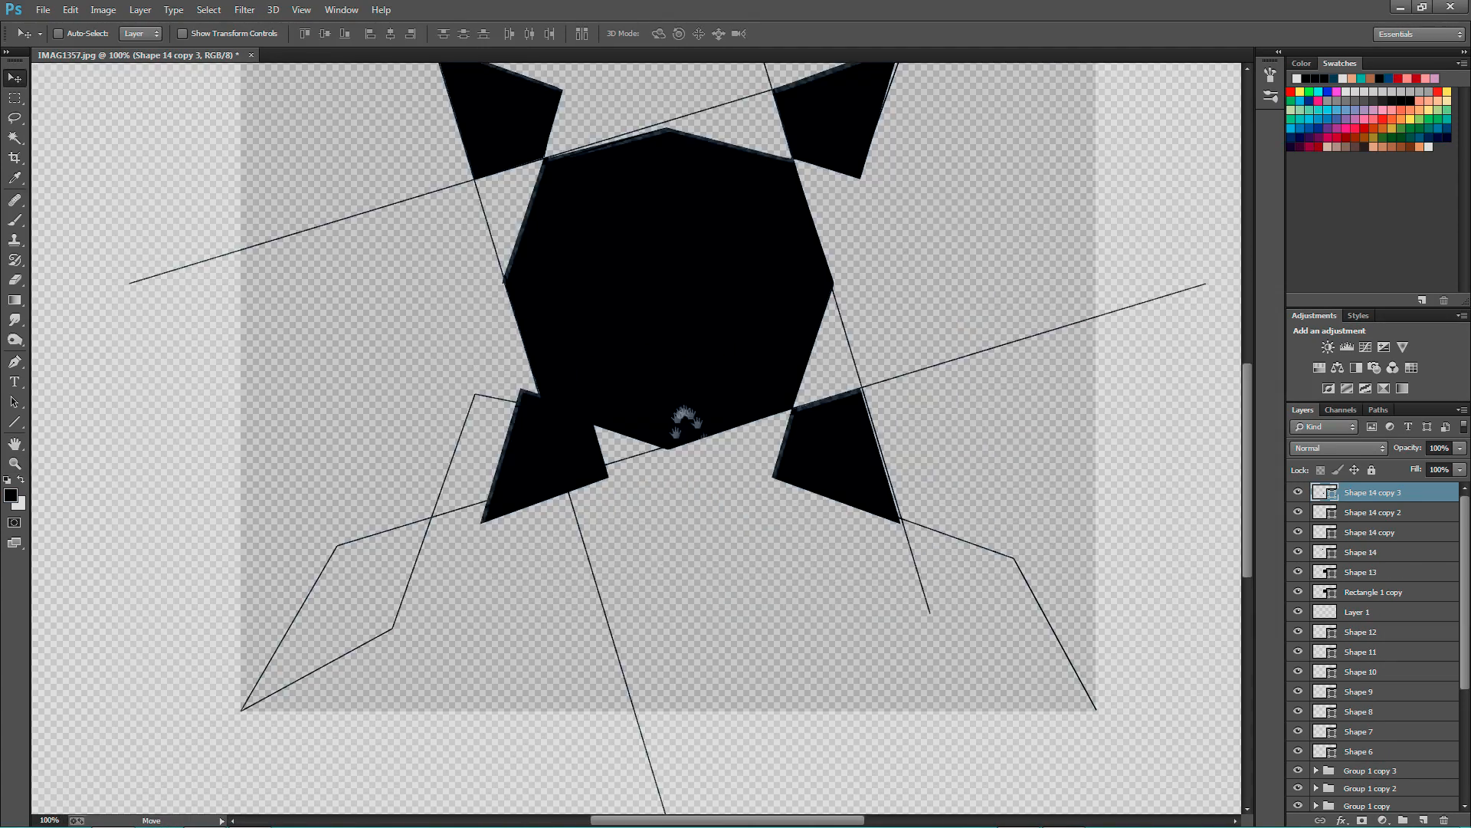
{"action": "left_click_drag", "start_coordinate": [780, 459], "coordinate": [861, 626]}
{"action": "left_click_drag", "start_coordinate": [861, 626], "coordinate": [815, 624]}
- Show the IMAG1354 sketch layer beneath the shapes
{"action": "key", "text": "ctrl+minus"}
{"action": "scroll", "coordinate": [1402, 682], "scroll_direction": "down", "scroll_amount": 3}
{"action": "left_click", "coordinate": [1298, 780]}
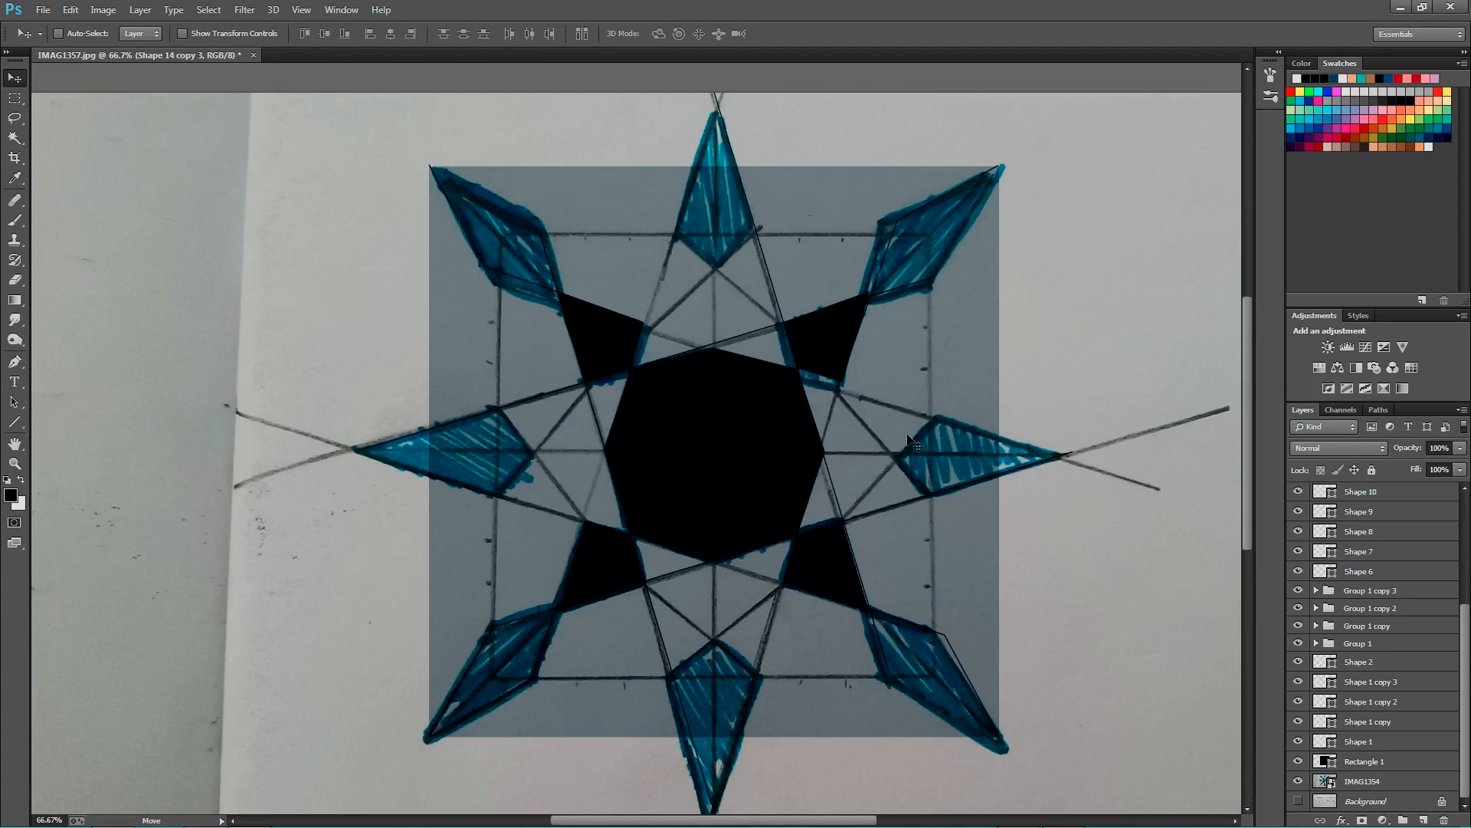
- Copy a kite onto the sketch's lower-left blue diamond and move its anchors to match the diamond's corners
{"action": "left_click_drag", "start_coordinate": [785, 374], "coordinate": [659, 502]}
{"action": "key", "text": "ctrl+plus"}
{"action": "left_click_drag", "start_coordinate": [675, 552], "coordinate": [719, 403]}
{"action": "key", "text": "ctrl+plus"}
{"action": "key", "text": "p"}
{"action": "left_click_drag", "start_coordinate": [432, 719], "coordinate": [525, 483]}
{"action": "left_click_drag", "start_coordinate": [463, 525], "coordinate": [625, 378]}
{"action": "left_click_drag", "start_coordinate": [309, 469], "coordinate": [502, 661]}
{"action": "left_click_drag", "start_coordinate": [500, 657], "coordinate": [546, 585]}
{"action": "left_click", "coordinate": [614, 599], "text": "ctrl"}
{"action": "key", "text": "ctrl+minus"}
{"action": "left_click_drag", "start_coordinate": [535, 433], "coordinate": [528, 446]}
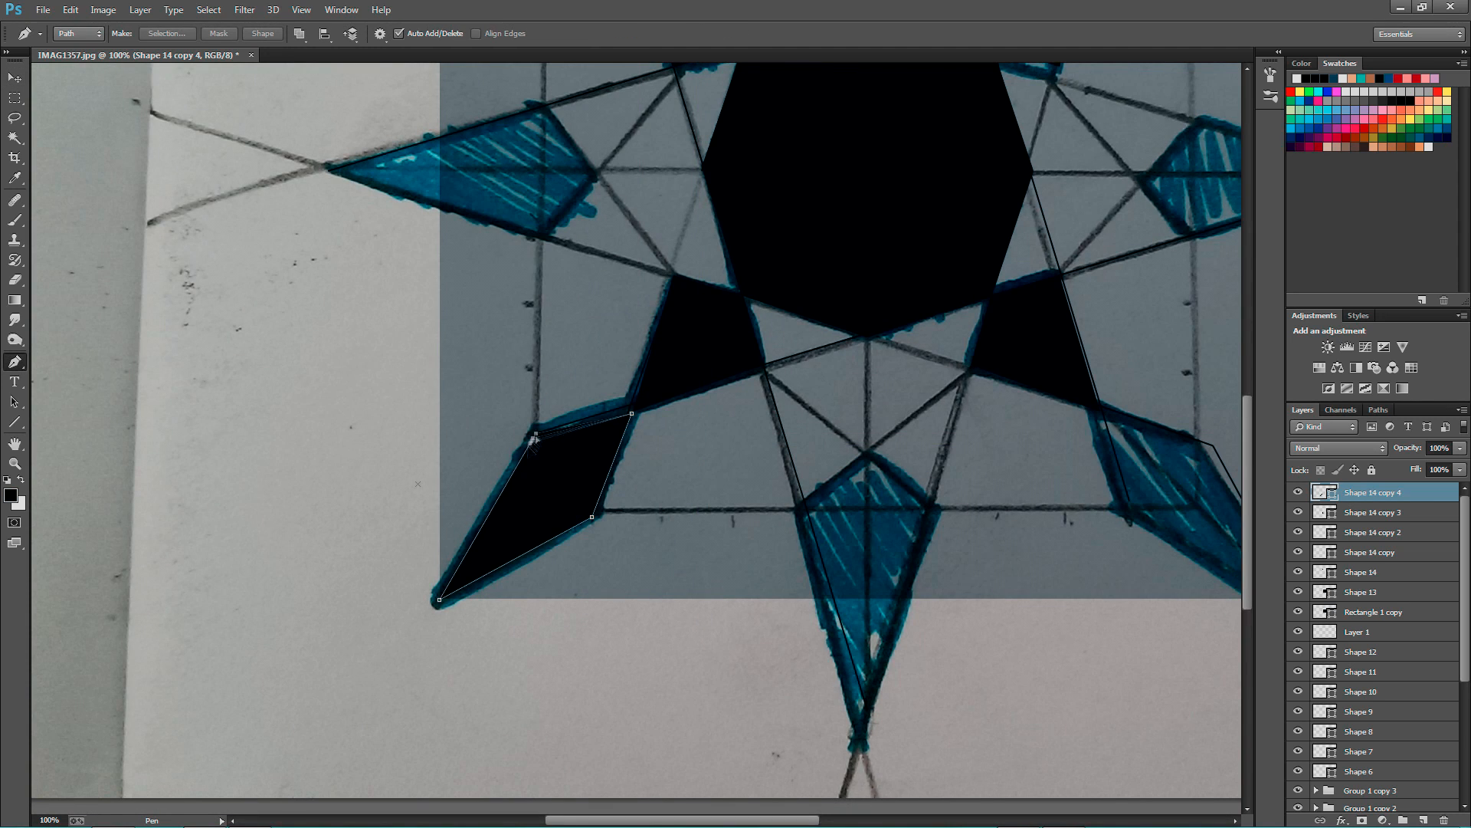
- Copy the lower-left diamond to the lower-right corner, flip it horizontally and align it with the sketch
{"action": "key", "text": "v"}
{"action": "key", "text": "ctrl+minus"}
{"action": "left_click_drag", "start_coordinate": [587, 485], "coordinate": [1036, 486]}
{"action": "key", "text": "ctrl+t"}
{"action": "right_click", "coordinate": [1031, 486]}
{"action": "left_click", "coordinate": [1066, 716]}
{"action": "key", "text": "Return"}
{"action": "left_click_drag", "start_coordinate": [1052, 536], "coordinate": [1041, 535]}
- Copy the lower-right diamond to the upper-right corner of the star and flip the copy vertically
{"action": "key", "text": "ctrl+plus"}
{"action": "key", "text": "ctrl+plus"}
{"action": "left_click_drag", "start_coordinate": [886, 603], "coordinate": [816, 155]}
{"action": "key", "text": "ctrl+minus"}
{"action": "key", "text": "ctrl+minus"}
{"action": "key", "text": "ctrl+t"}
{"action": "right_click", "coordinate": [795, 198]}
{"action": "left_click", "coordinate": [837, 446]}
{"action": "key", "text": "Return"}
- Copy the upper-right diamond to the star's upper-left corner, flip it horizontally and fine-tune its position
{"action": "left_click_drag", "start_coordinate": [988, 378], "coordinate": [529, 380]}
{"action": "key", "text": "ctrl+t"}
{"action": "right_click", "coordinate": [369, 302]}
{"action": "left_click", "coordinate": [426, 532]}
{"action": "key", "text": "Return"}
{"action": "key", "text": "ctrl+plus"}
{"action": "left_click_drag", "start_coordinate": [959, 532], "coordinate": [978, 526]}
{"action": "key", "text": "ctrl+plus"}
{"action": "left_click_drag", "start_coordinate": [770, 464], "coordinate": [765, 459]}
- Stretch the tip of the star's top spike up to the end of the sketch's top blue point
{"action": "scroll", "coordinate": [1305, 791], "scroll_direction": "down", "scroll_amount": 5}
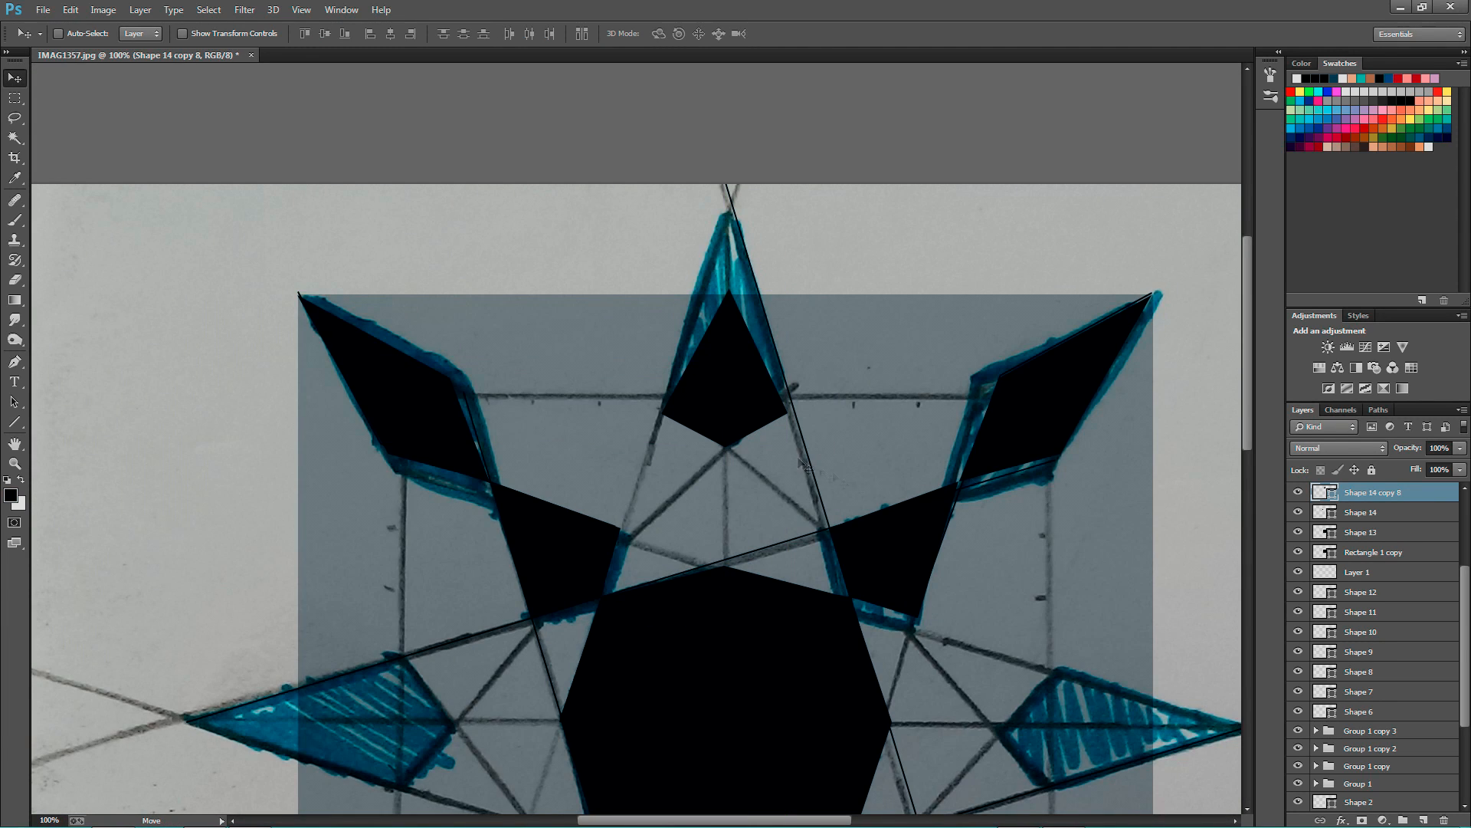
{"action": "key", "text": "p"}
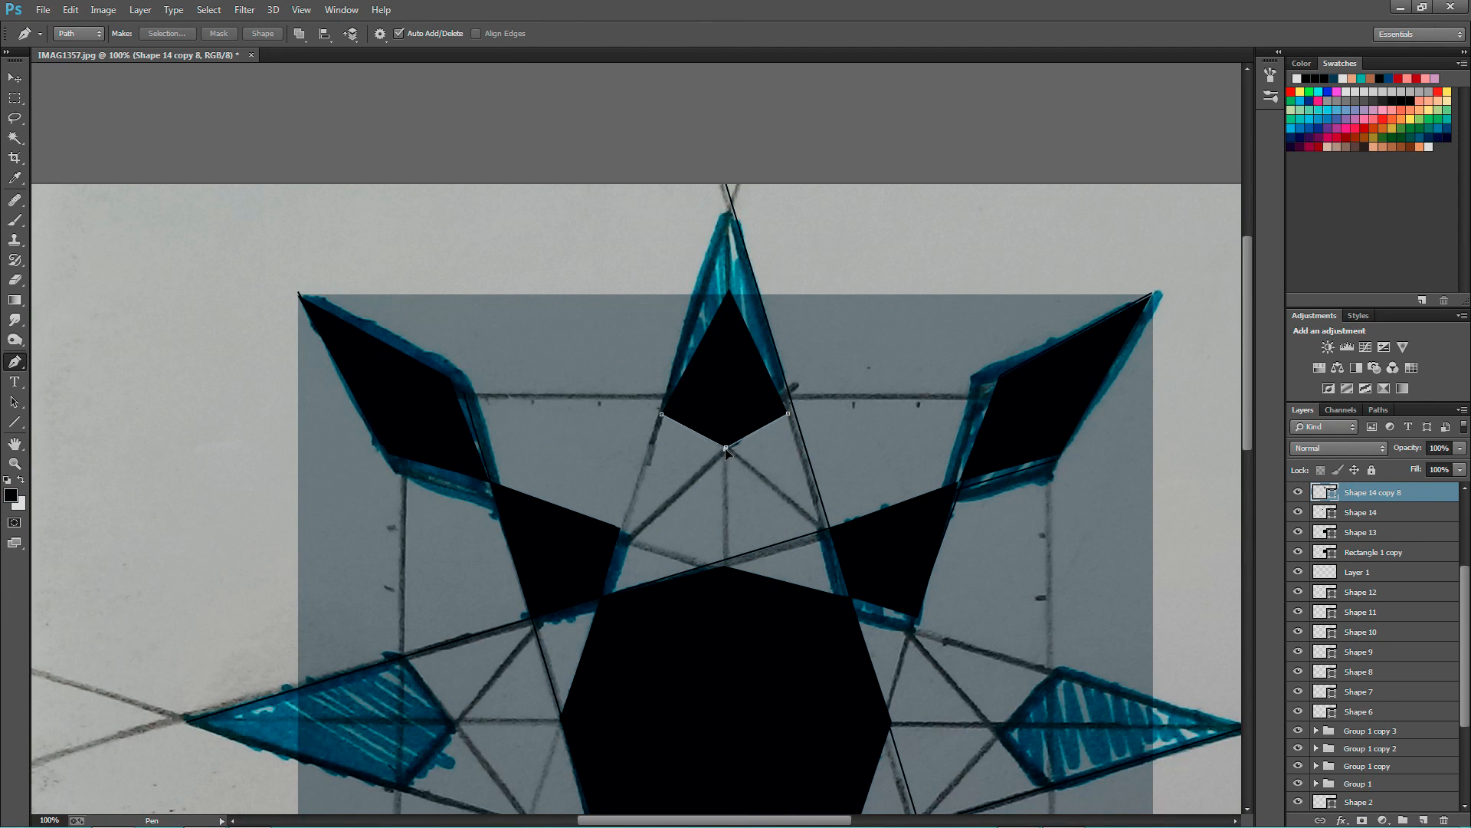
{"action": "right_click", "coordinate": [758, 215], "text": "ctrl"}
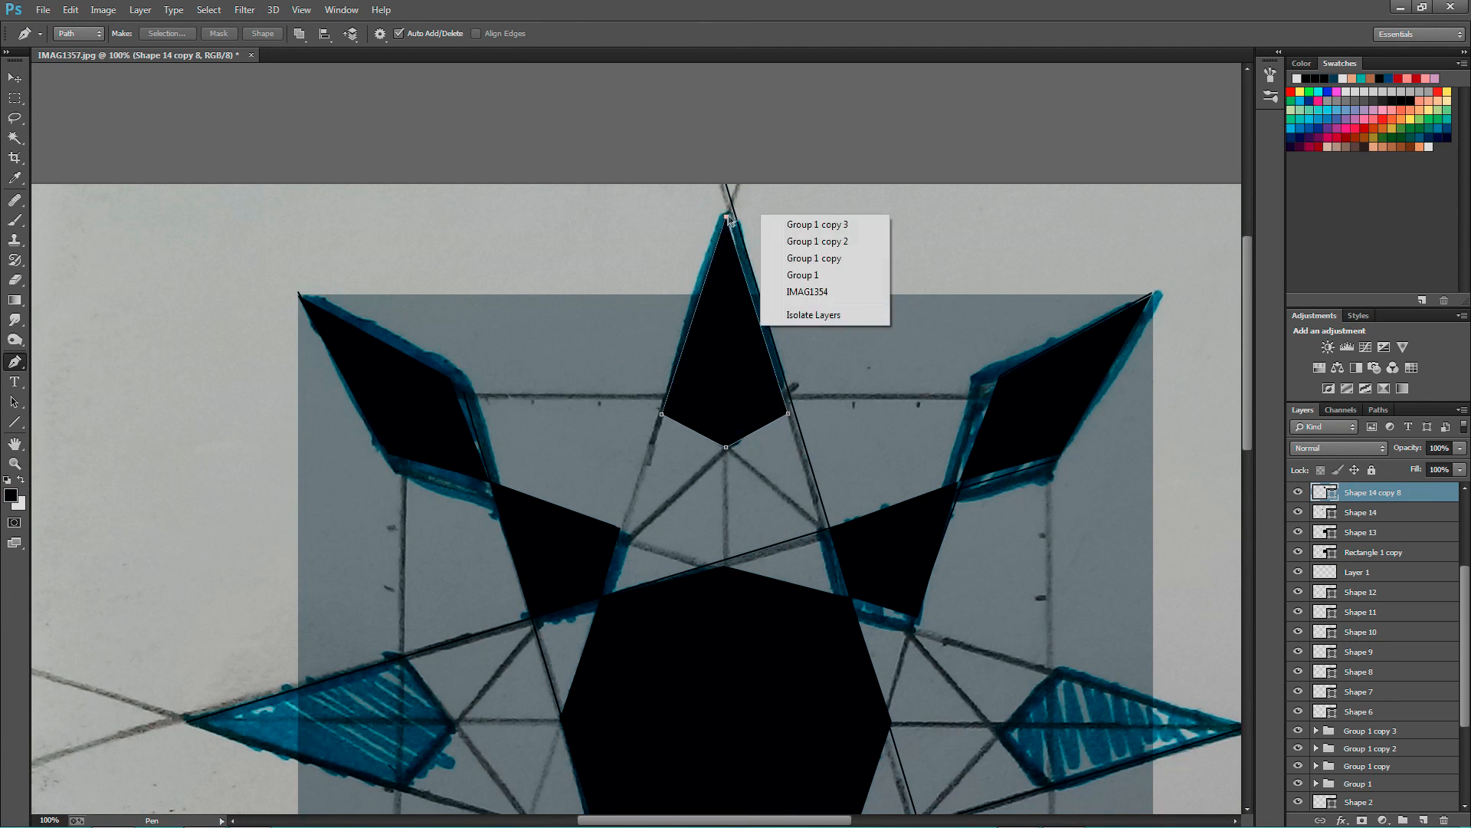
{"action": "left_click_drag", "start_coordinate": [727, 220], "coordinate": [726, 211]}
{"action": "key", "text": "v"}
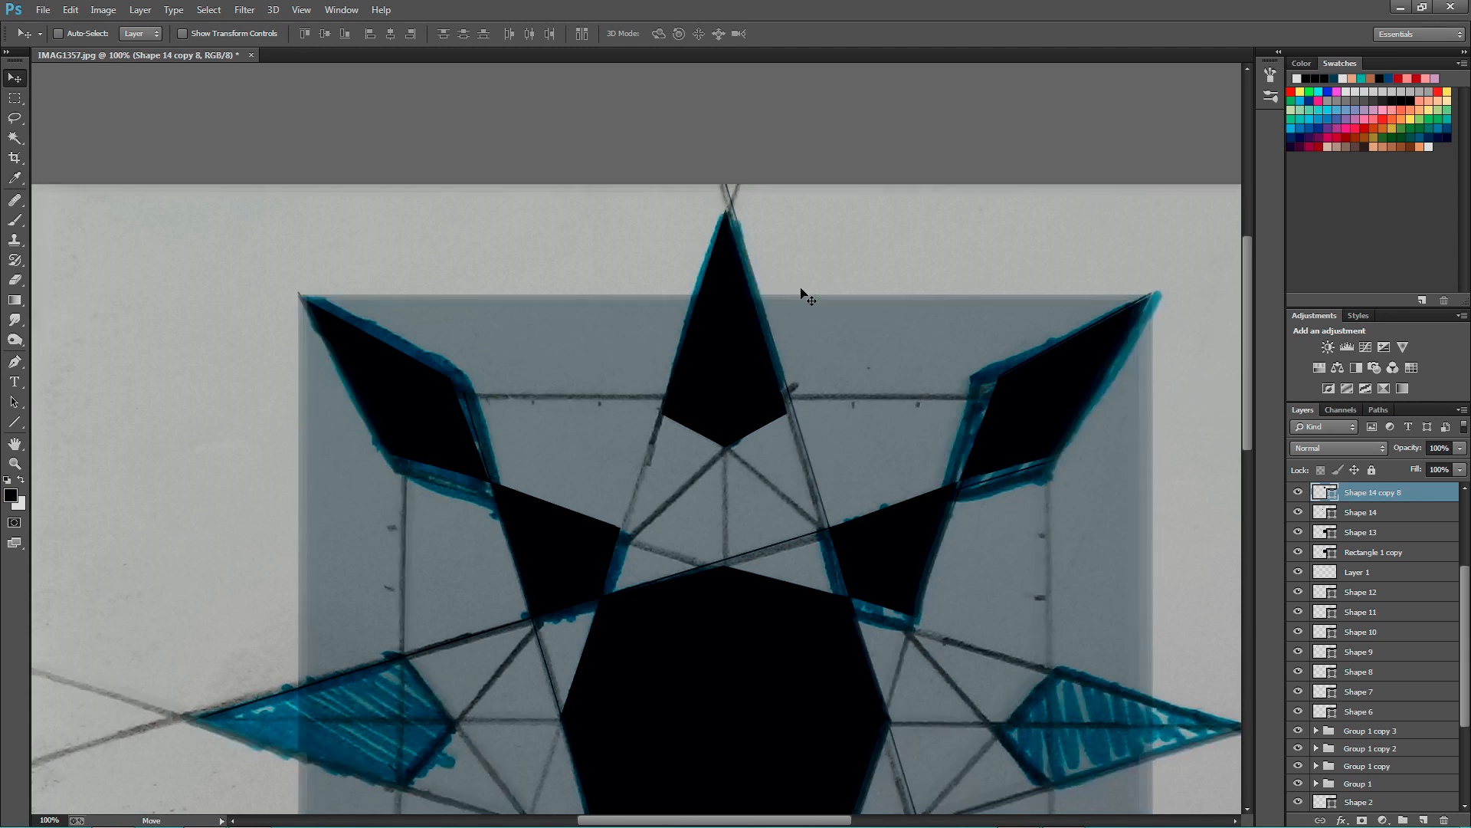
- Copy the top spike to the bottom of the star, flip it vertically and align it below the octagon
{"action": "key", "text": "ctrl+minus"}
{"action": "key", "text": "ctrl+minus"}
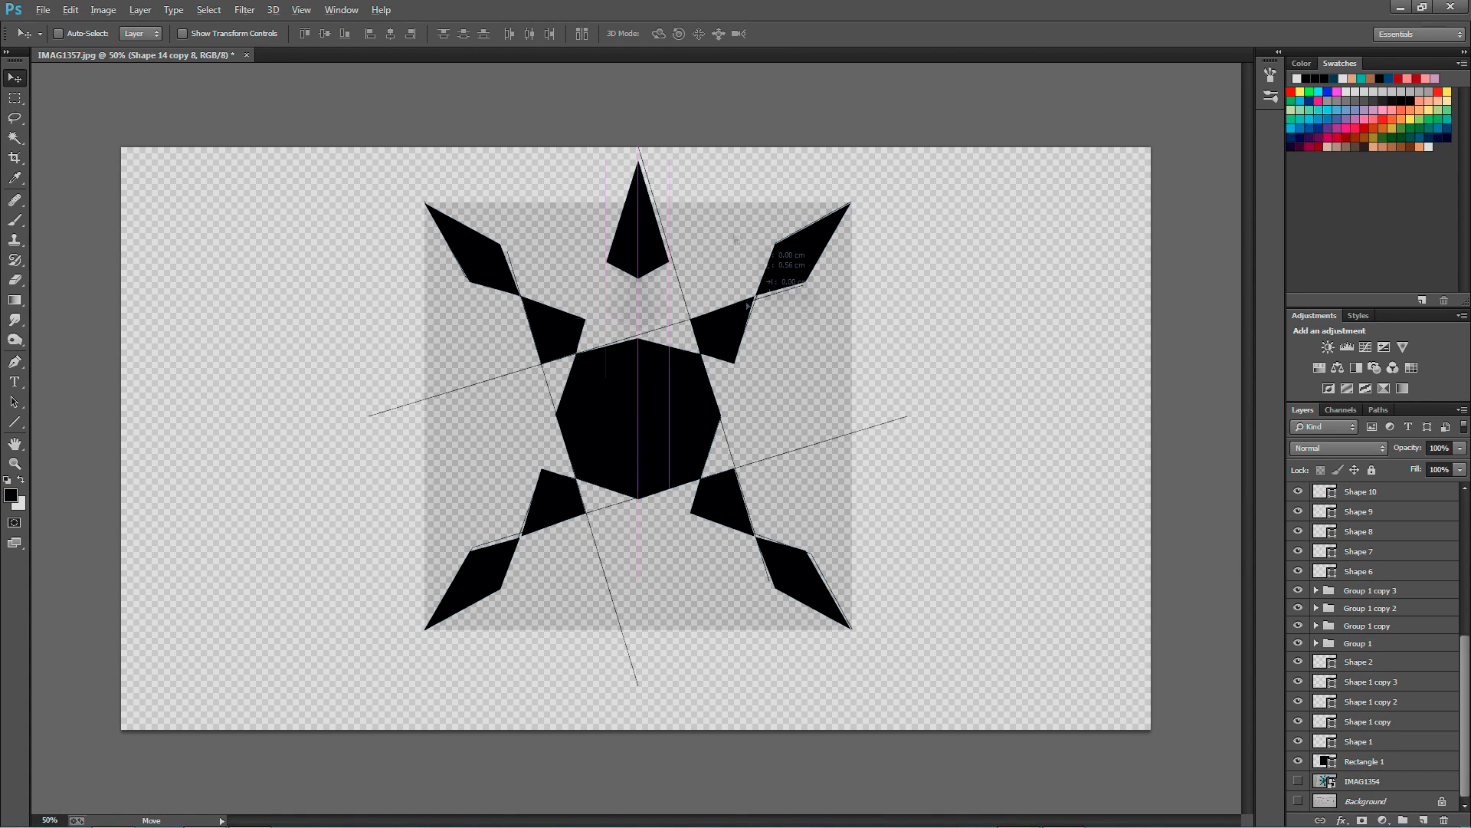
{"action": "left_click_drag", "start_coordinate": [747, 305], "coordinate": [785, 633]}
{"action": "key", "text": "ctrl+t"}
{"action": "right_click", "coordinate": [640, 602]}
{"action": "left_click", "coordinate": [690, 591]}
{"action": "key", "text": "Return"}
{"action": "left_click_drag", "start_coordinate": [753, 487], "coordinate": [753, 509]}
- Try to move the top spike down to the square's upper edge and shift the bottom spike
{"action": "left_click", "coordinate": [659, 257], "text": "ctrl"}
{"action": "left_click_drag", "start_coordinate": [659, 257], "coordinate": [668, 292]}
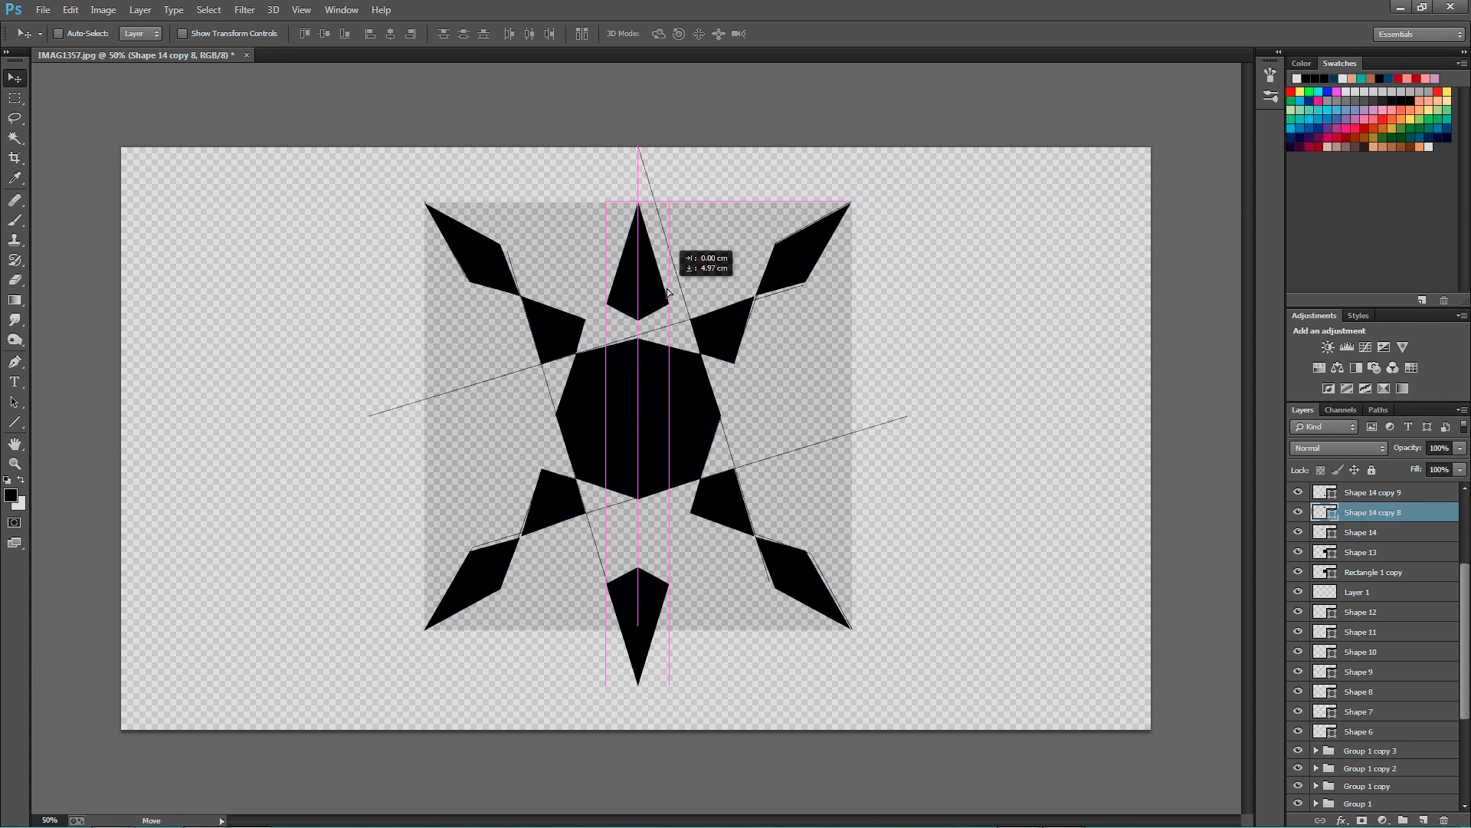
{"action": "mouse_move", "coordinate": [640, 613]}
{"action": "left_mouse_down"}
{"action": "mouse_move", "coordinate": [650, 569]}
{"action": "mouse_move", "coordinate": [650, 608]}
{"action": "left_mouse_up"}
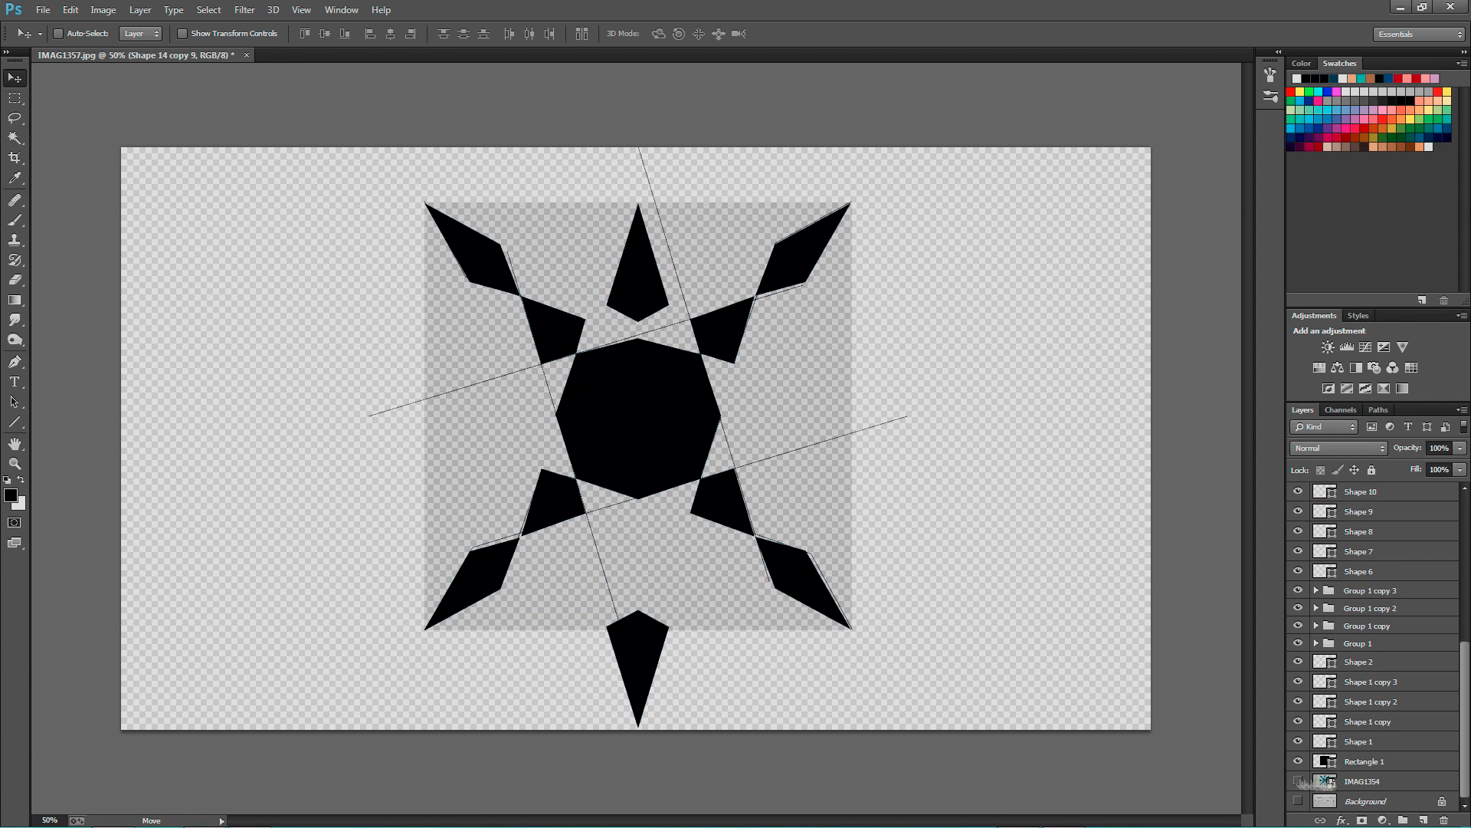
{"action": "left_click_drag", "start_coordinate": [641, 567], "coordinate": [640, 600]}
- Copy the top spike, rotate it to point right and place it on the sketch's right blue point
{"action": "left_click", "coordinate": [633, 297], "text": "ctrl"}
{"action": "left_click_drag", "start_coordinate": [633, 297], "coordinate": [885, 264]}
{"action": "key", "text": "t"}
{"action": "key", "text": "ctrl+t"}
{"action": "key", "text": "Return"}
{"action": "left_click_drag", "start_coordinate": [903, 153], "coordinate": [926, 458]}
{"action": "key", "text": "v"}
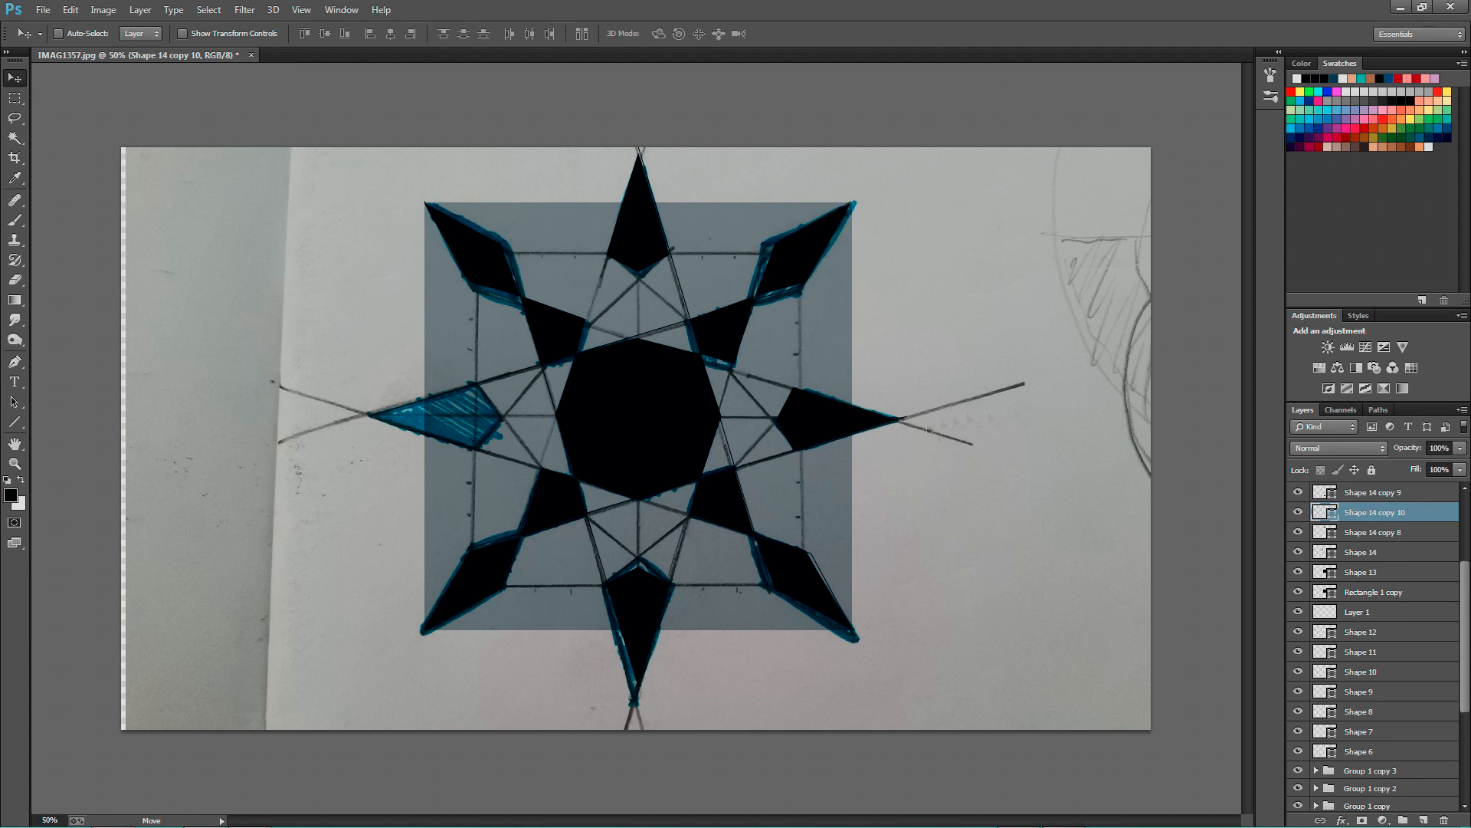
- Copy the right spike to the star's left side, flip it horizontally and align it
{"action": "left_click_drag", "start_coordinate": [1013, 420], "coordinate": [516, 421]}
{"action": "key", "text": "ctrl+t"}
{"action": "right_click", "coordinate": [466, 430]}
{"action": "left_click", "coordinate": [536, 661]}
{"action": "key", "text": "Return"}
{"action": "left_click_drag", "start_coordinate": [822, 434], "coordinate": [827, 428]}
- Hide the IMAG1354 sketch, Rectangle 1 and the Shape 1 and Shape 2 line layers
{"action": "scroll", "coordinate": [1333, 783], "scroll_direction": "down", "scroll_amount": 4}
{"action": "left_click", "coordinate": [1298, 781]}
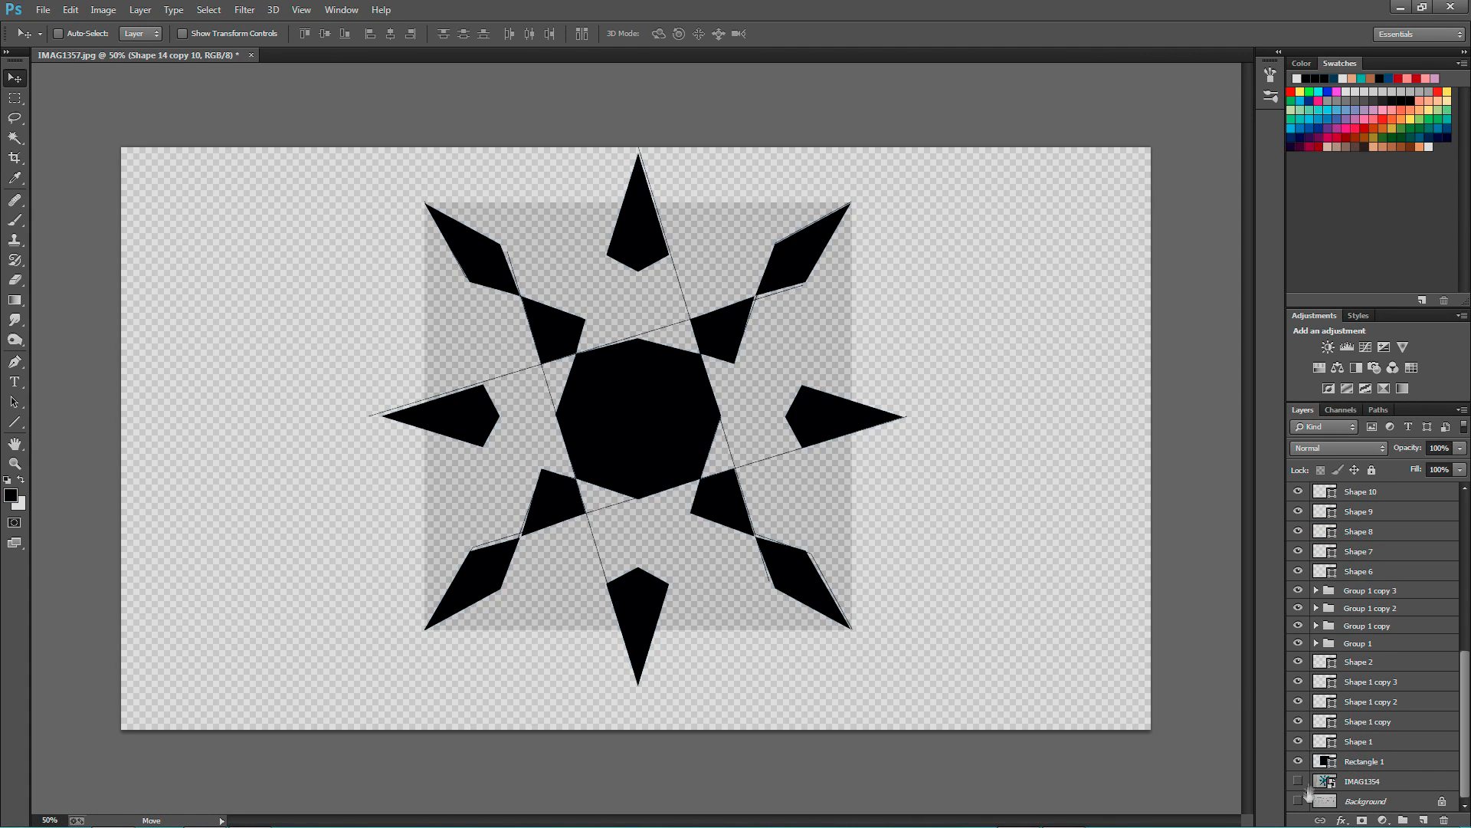
{"action": "left_click", "coordinate": [1298, 801]}
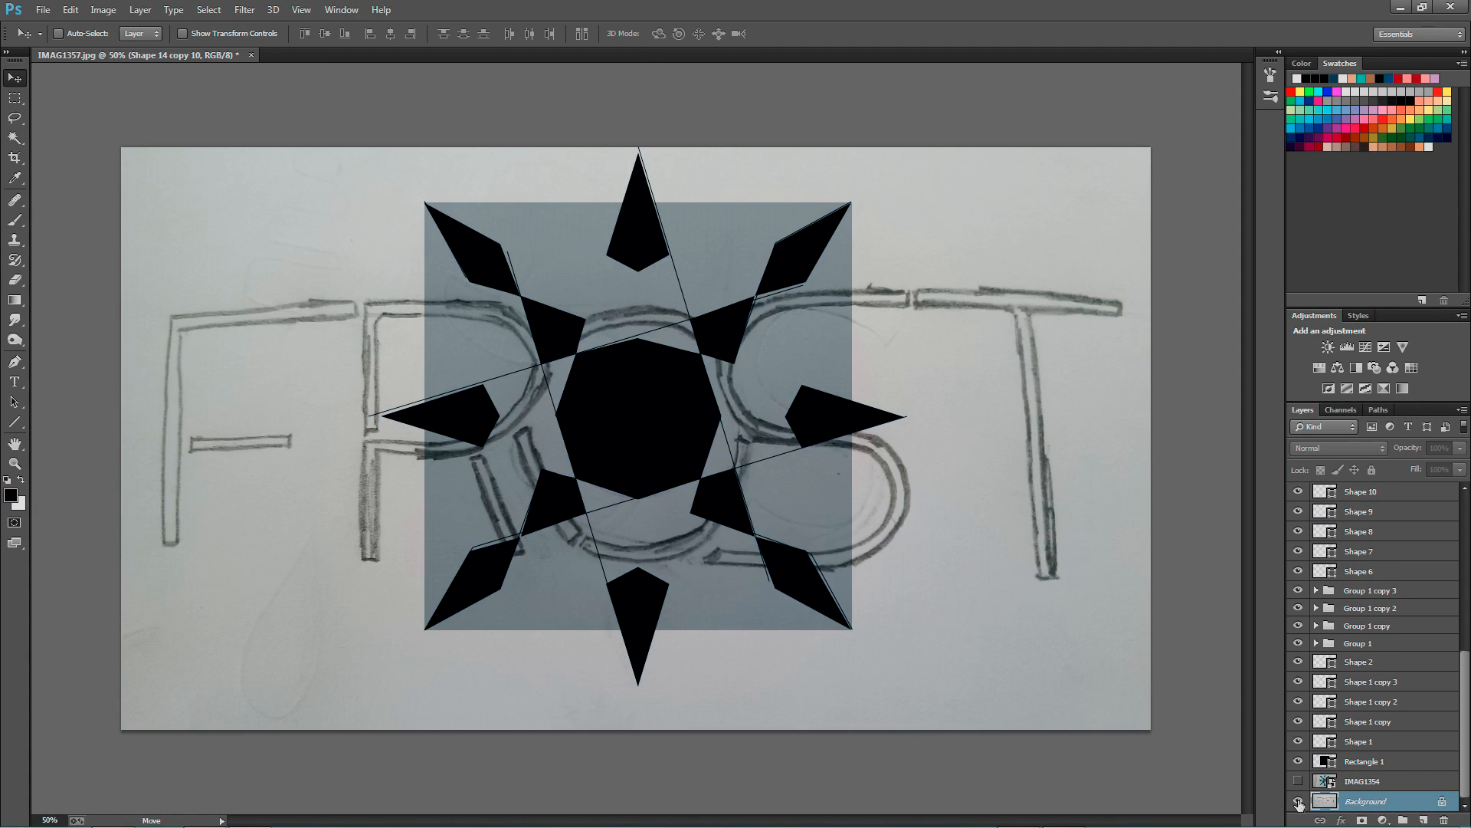
{"action": "left_click", "coordinate": [1359, 766]}
{"action": "key", "text": "Delete"}
{"action": "key", "text": "ctrl+z"}
{"action": "left_click", "coordinate": [1297, 781]}
{"action": "left_click", "coordinate": [1297, 742]}
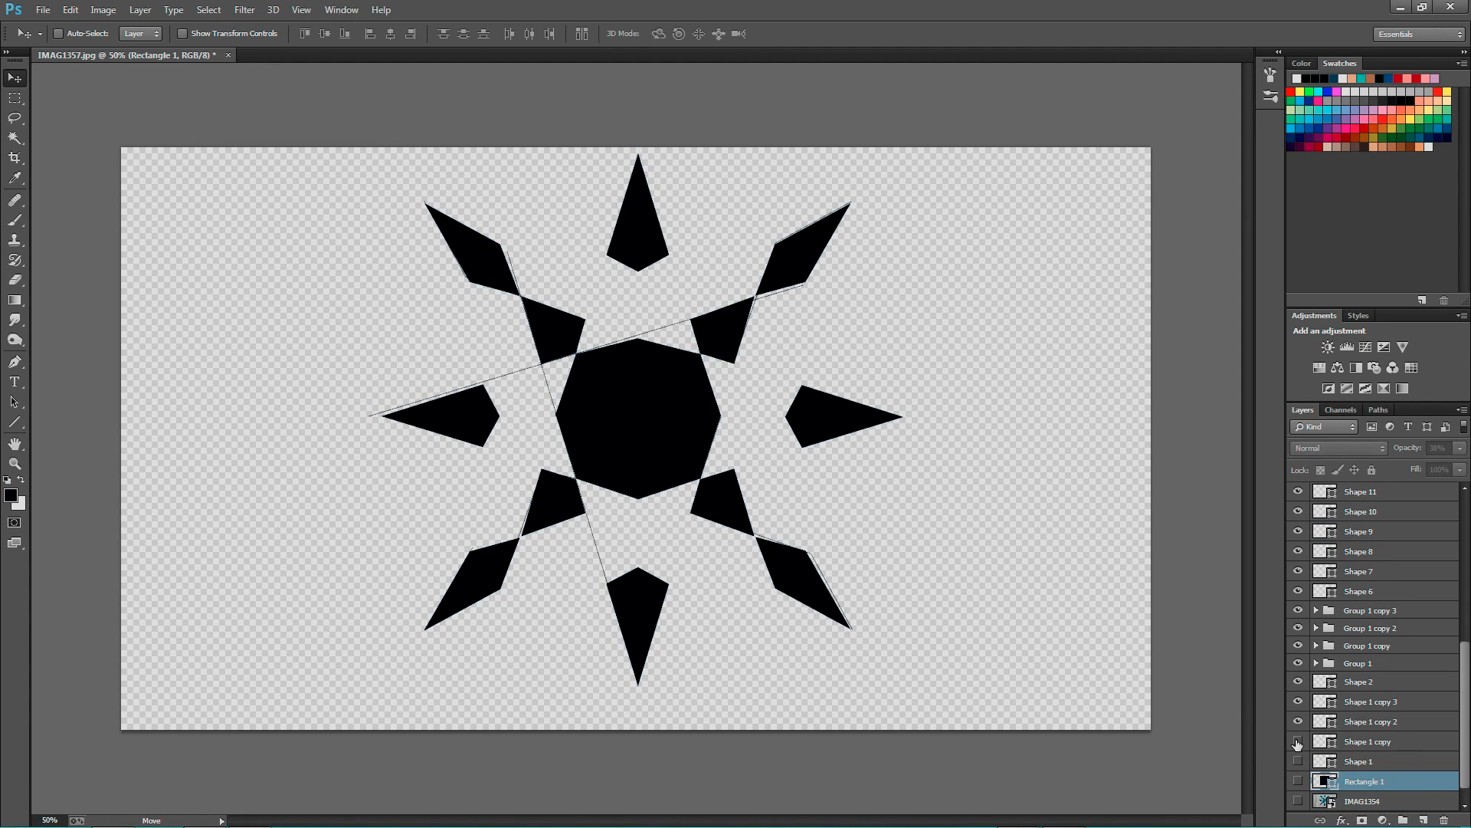
- Group the line layers from Shape 11 to Shape 6
{"action": "left_click", "coordinate": [1360, 491]}
{"action": "left_click", "coordinate": [1358, 591], "text": "shift"}
{"action": "key", "text": "ctrl+g"}
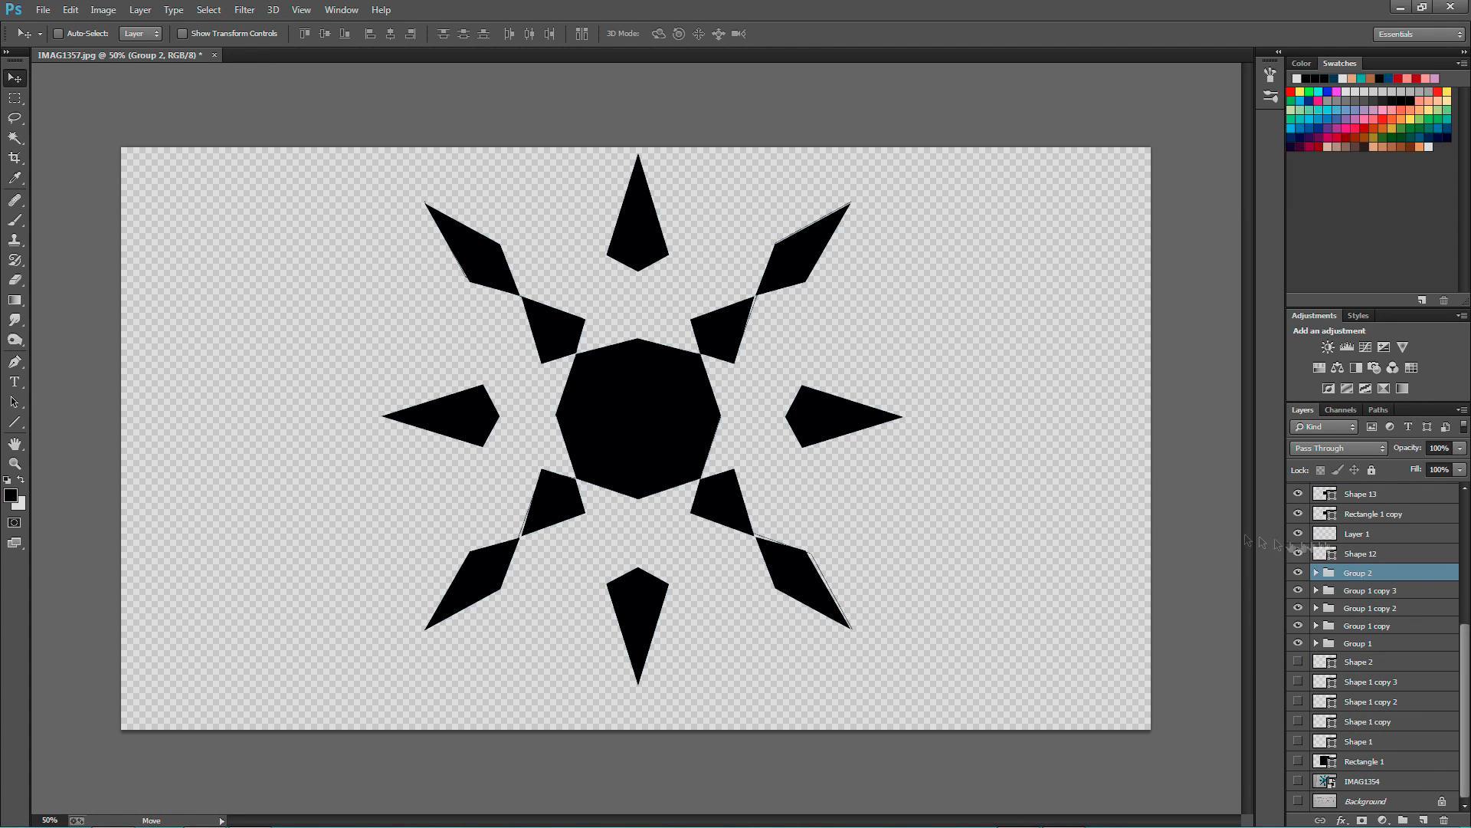
{"action": "key", "text": "Delete"}
{"action": "key", "text": "ctrl+z"}
- Move the Rectangle 1 copy layer below the line groups and hide it
{"action": "left_click", "coordinate": [1298, 492]}
{"action": "left_click", "coordinate": [1299, 491]}
{"action": "left_click", "coordinate": [1298, 511]}
{"action": "left_click", "coordinate": [1298, 511]}
{"action": "left_click_drag", "start_coordinate": [1331, 535], "coordinate": [1331, 667]}
{"action": "left_click", "coordinate": [1298, 659]}
- Try to select the octagon, kites, diamonds and spikes together on the canvas
{"action": "key", "text": "w"}
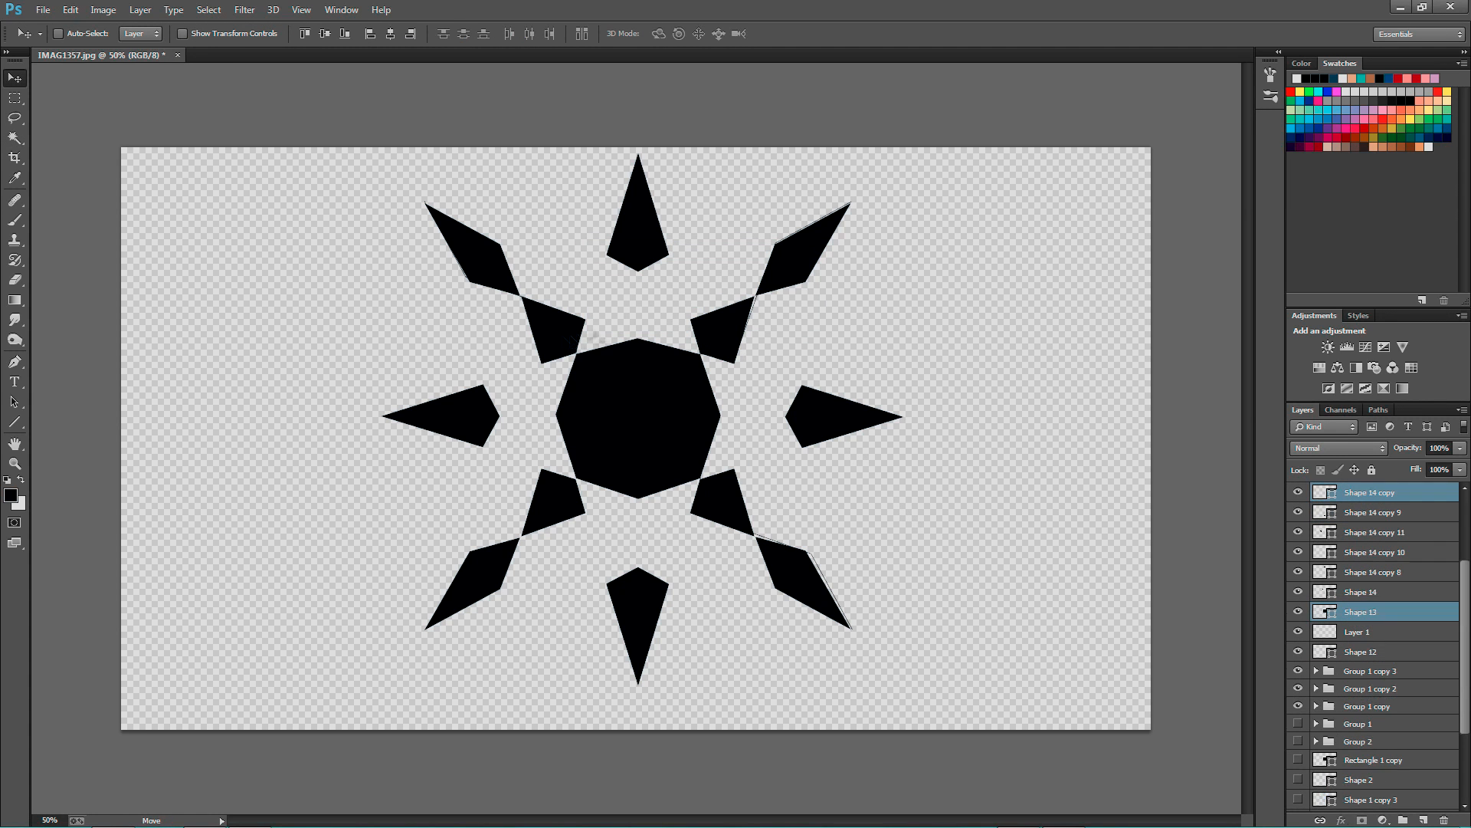
{"action": "left_click", "coordinate": [798, 282], "text": "ctrl+shift"}
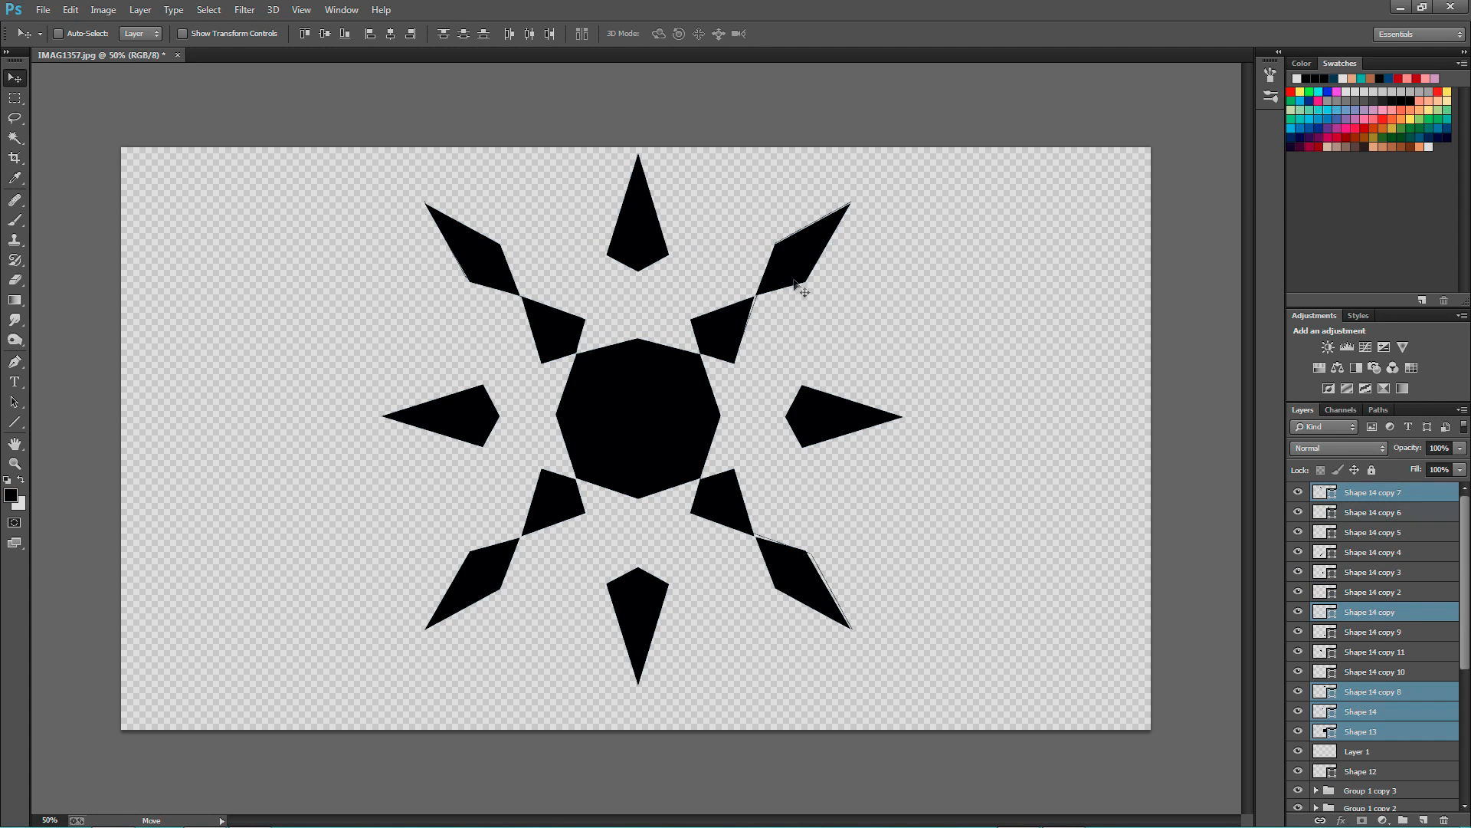
{"action": "left_click", "coordinate": [705, 504], "text": "ctrl+shift"}
{"action": "left_click_drag", "start_coordinate": [709, 503], "coordinate": [686, 504]}
- Select the octagon with all the kites, diamonds and spikes, and combine them into one layer group
{"action": "left_click", "coordinate": [494, 565], "text": "ctrl"}
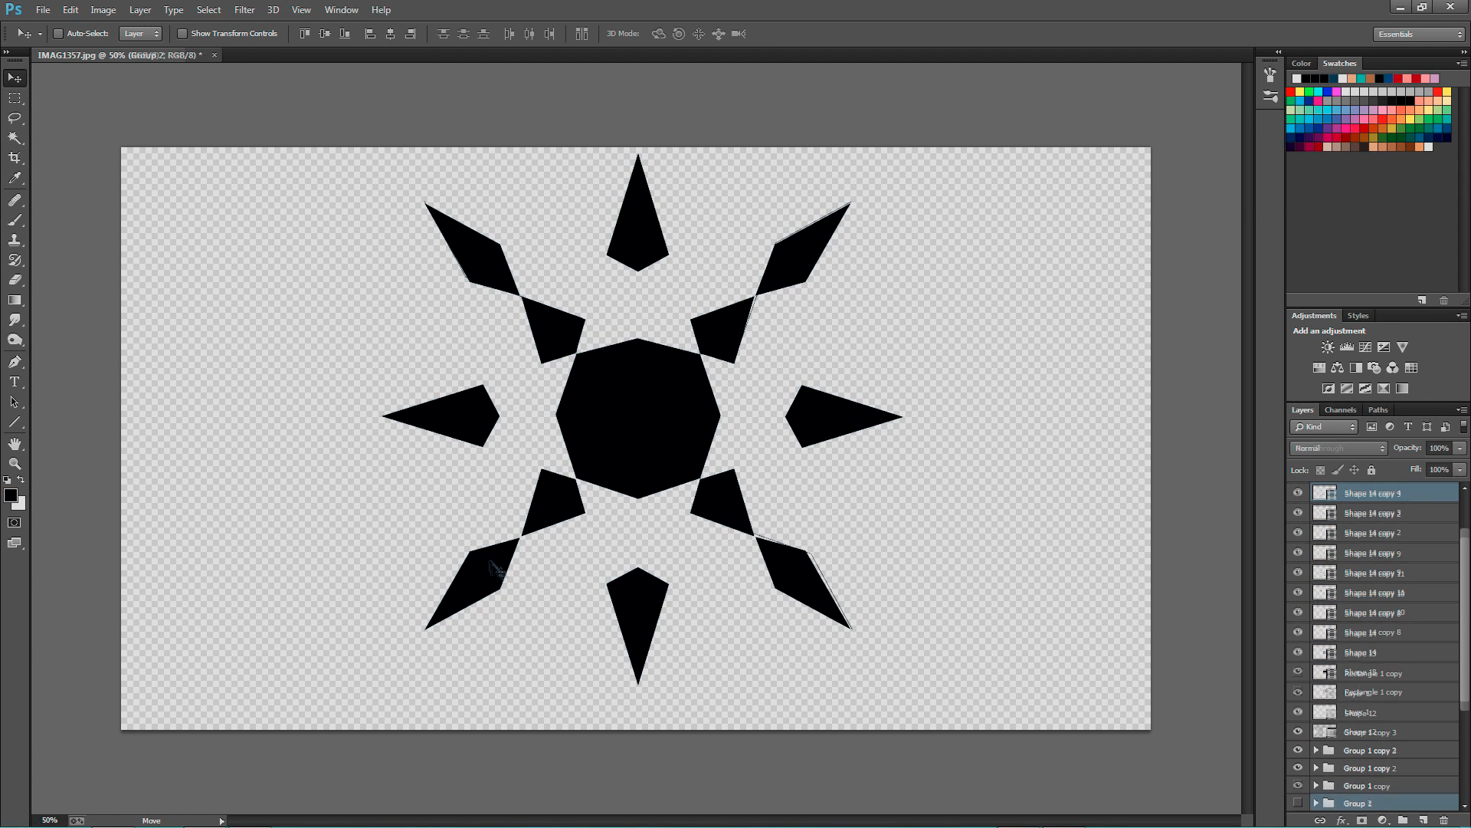
{"action": "left_click", "coordinate": [452, 416], "text": "ctrl+shift"}
{"action": "left_click", "coordinate": [644, 598], "text": "ctrl+shift"}
{"action": "left_click_drag", "start_coordinate": [661, 569], "coordinate": [766, 413]}
{"action": "key", "text": "ctrl+z"}
{"action": "left_click", "coordinate": [559, 502], "text": "ctrl+shift"}
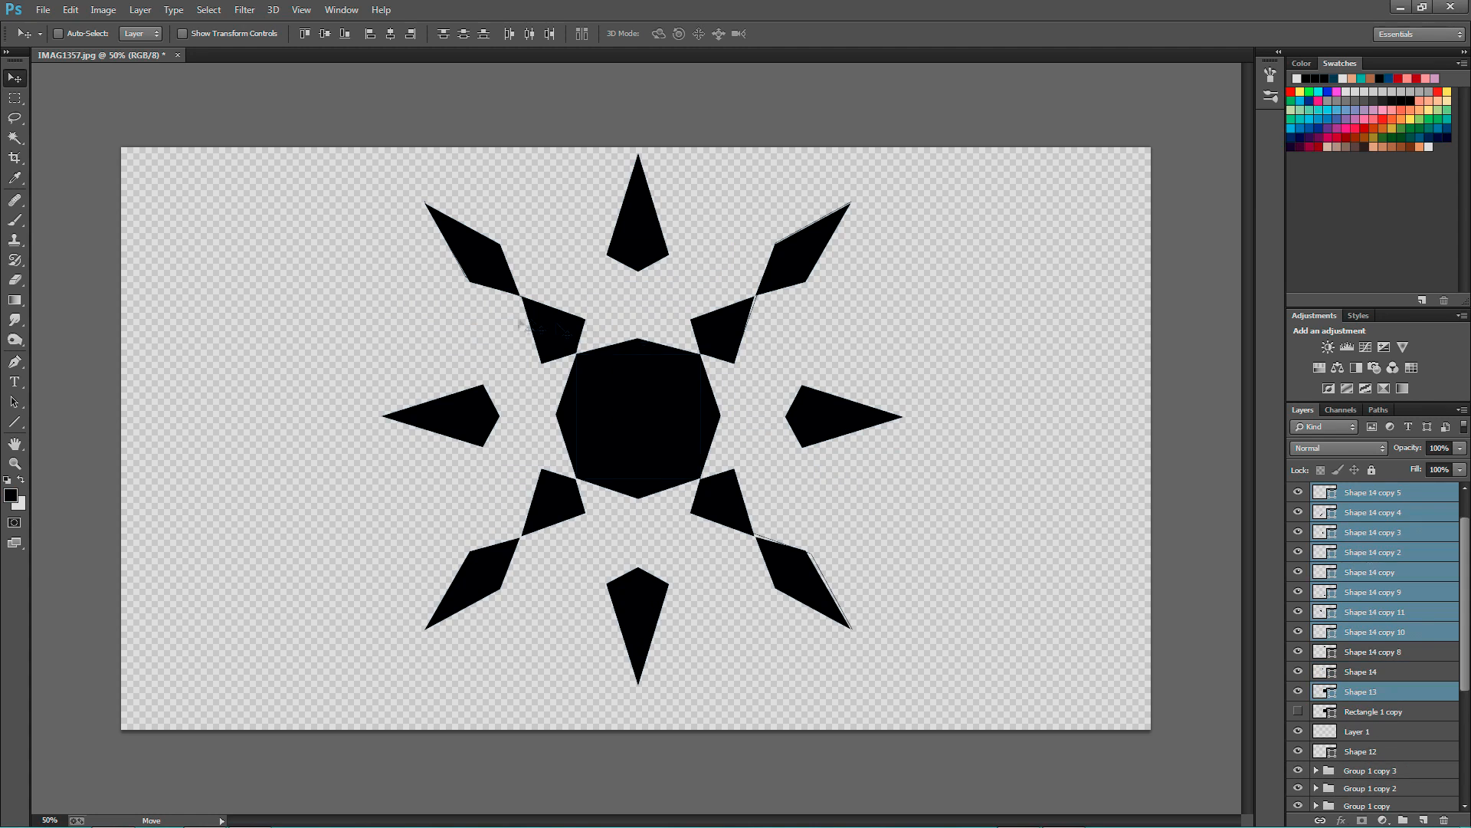
{"action": "left_click", "coordinate": [485, 276], "text": "ctrl+shift"}
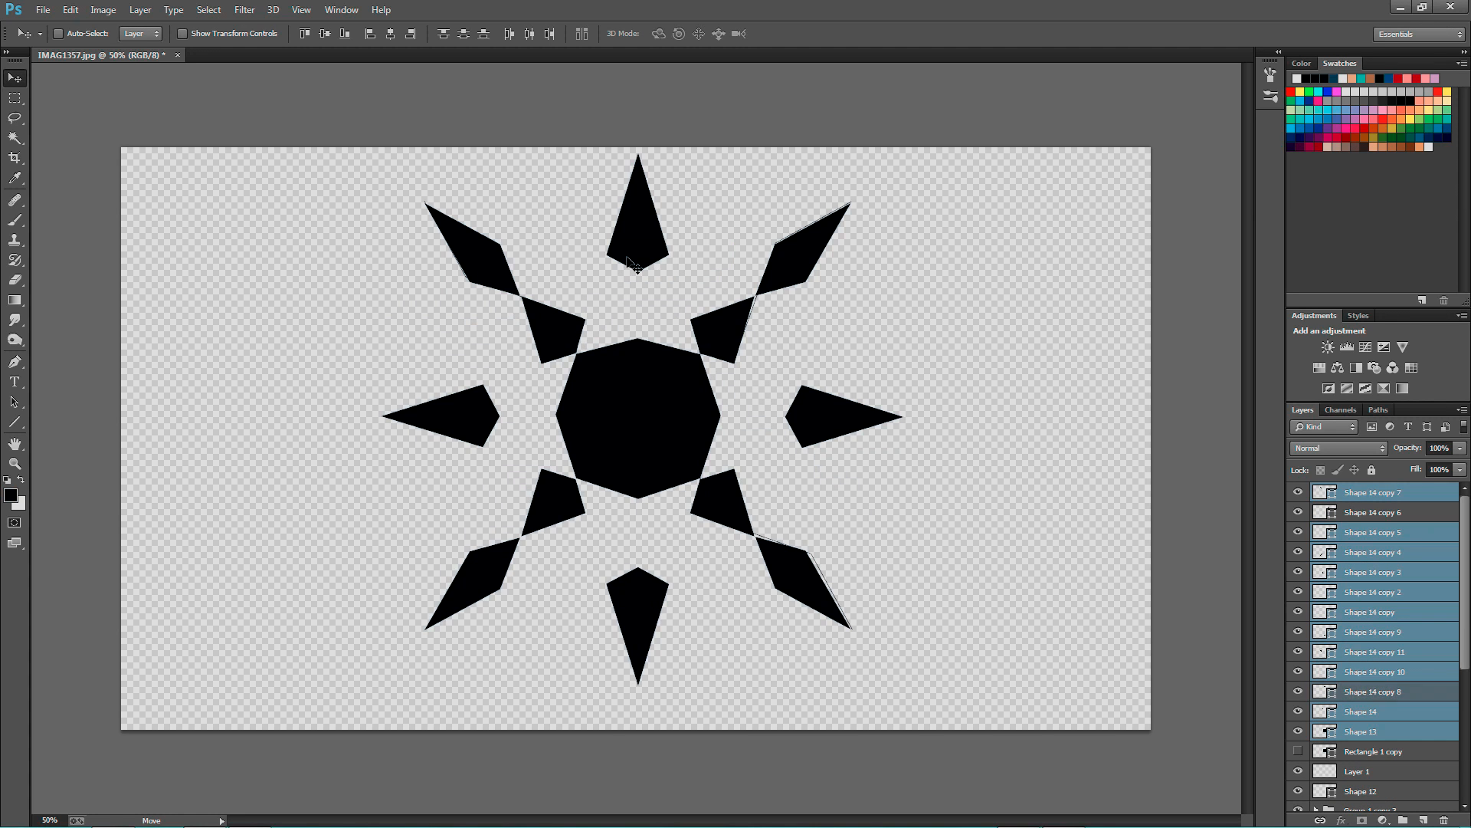
{"action": "left_click_drag", "start_coordinate": [685, 349], "coordinate": [980, 554]}
{"action": "key", "text": "ctrl+z"}
{"action": "left_click_drag", "start_coordinate": [774, 458], "coordinate": [525, 548]}
{"action": "key", "text": "ctrl+z"}
{"action": "key", "text": "ctrl+g"}
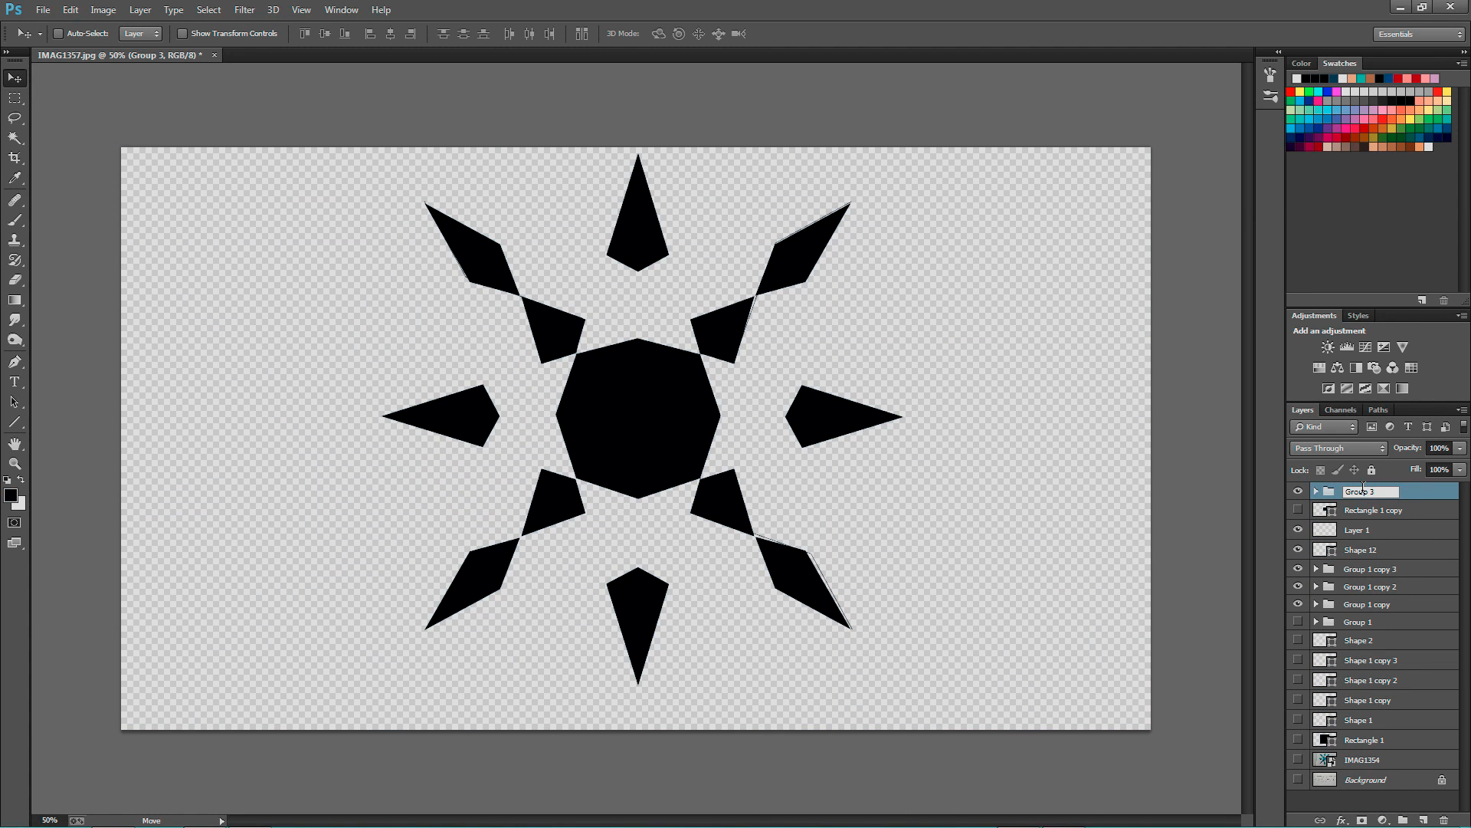
- Rename the group of star shapes to Frost Icon and move the star slightly down the canvas
{"action": "left_click_drag", "start_coordinate": [889, 414], "coordinate": [889, 429]}
{"action": "key", "text": "ctrl+t"}
{"action": "key", "text": "Escape"}
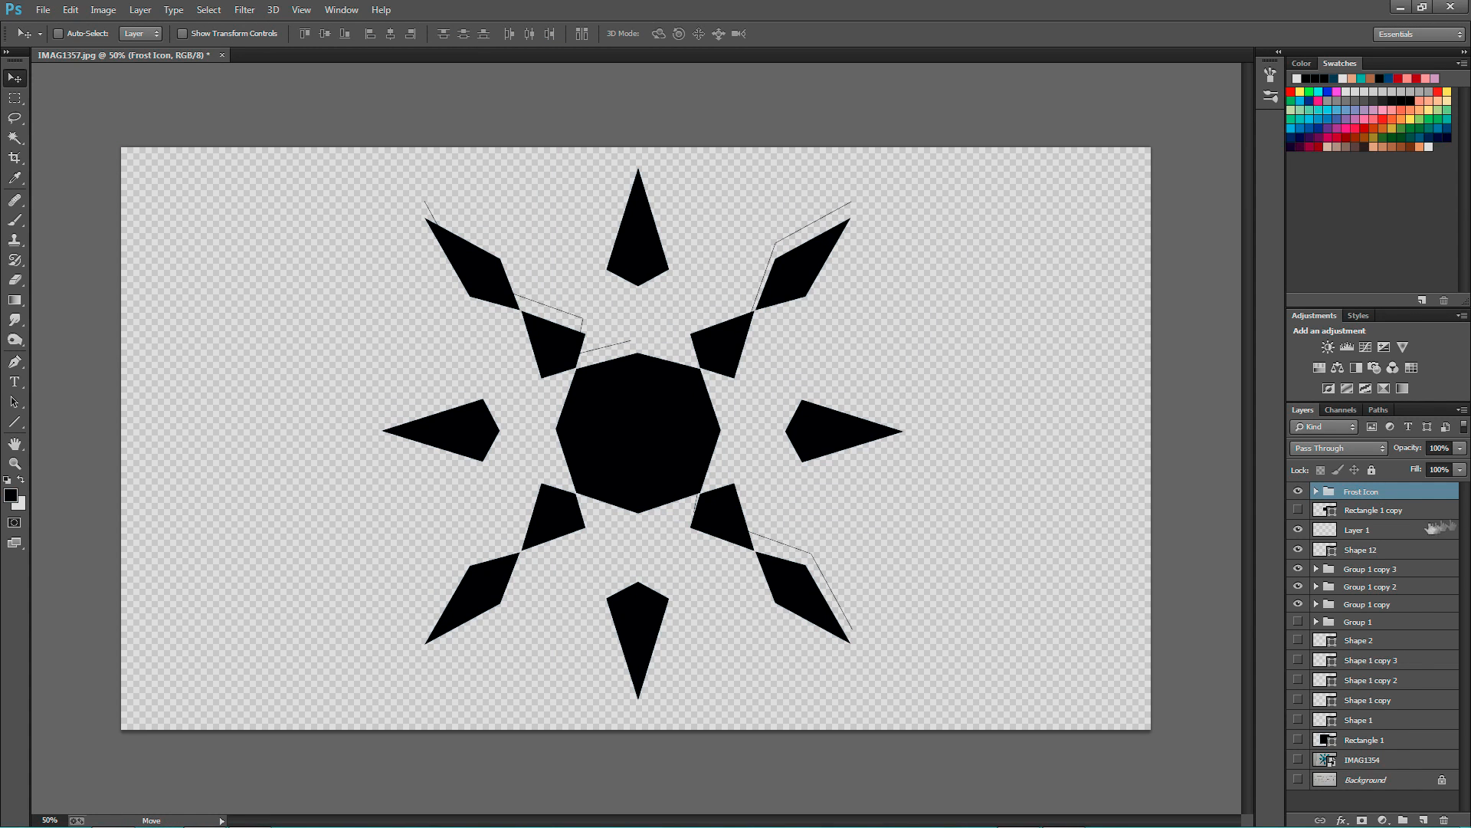
{"action": "left_click", "coordinate": [1316, 491]}
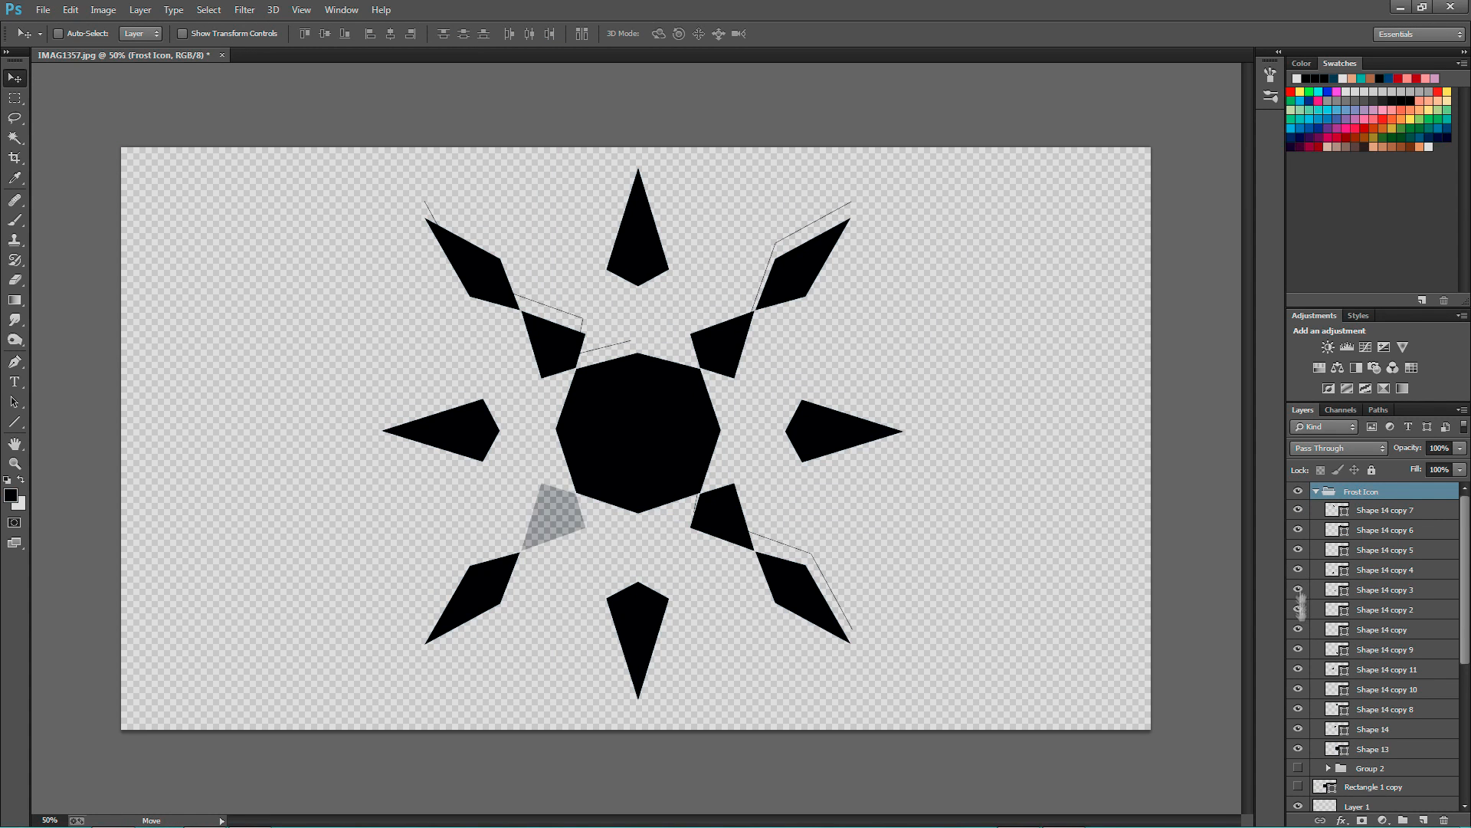
{"action": "key", "text": "ctrl+t"}
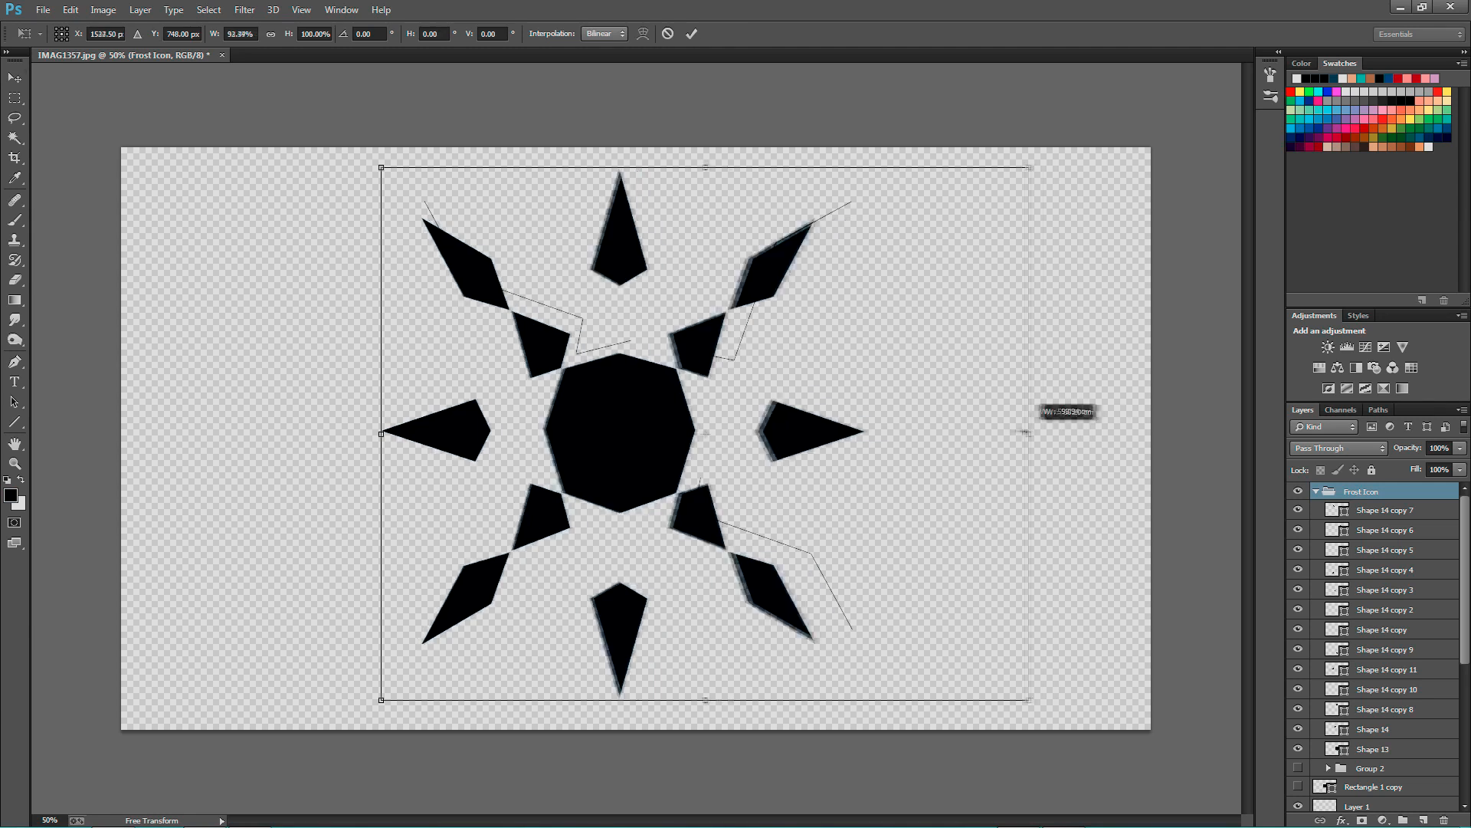
{"action": "key", "text": "Escape"}
{"action": "left_click", "coordinate": [840, 423]}
{"action": "key", "text": "p"}
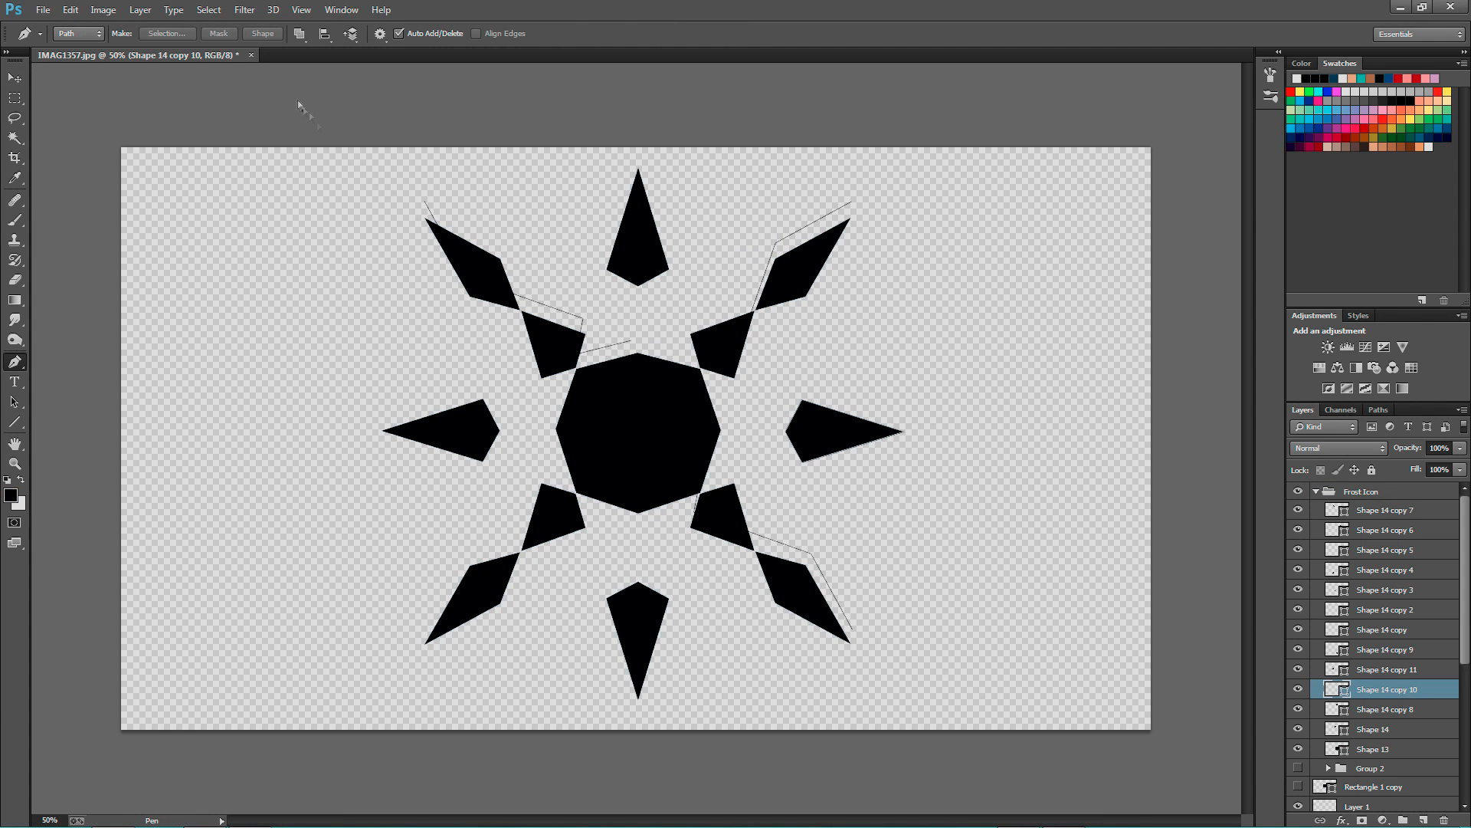
{"action": "left_click", "coordinate": [1385, 510]}
{"action": "left_click", "coordinate": [1385, 748], "text": "shift"}
{"action": "key", "text": "v"}
{"action": "left_click", "coordinate": [1358, 491]}
{"action": "left_click", "coordinate": [1315, 491]}
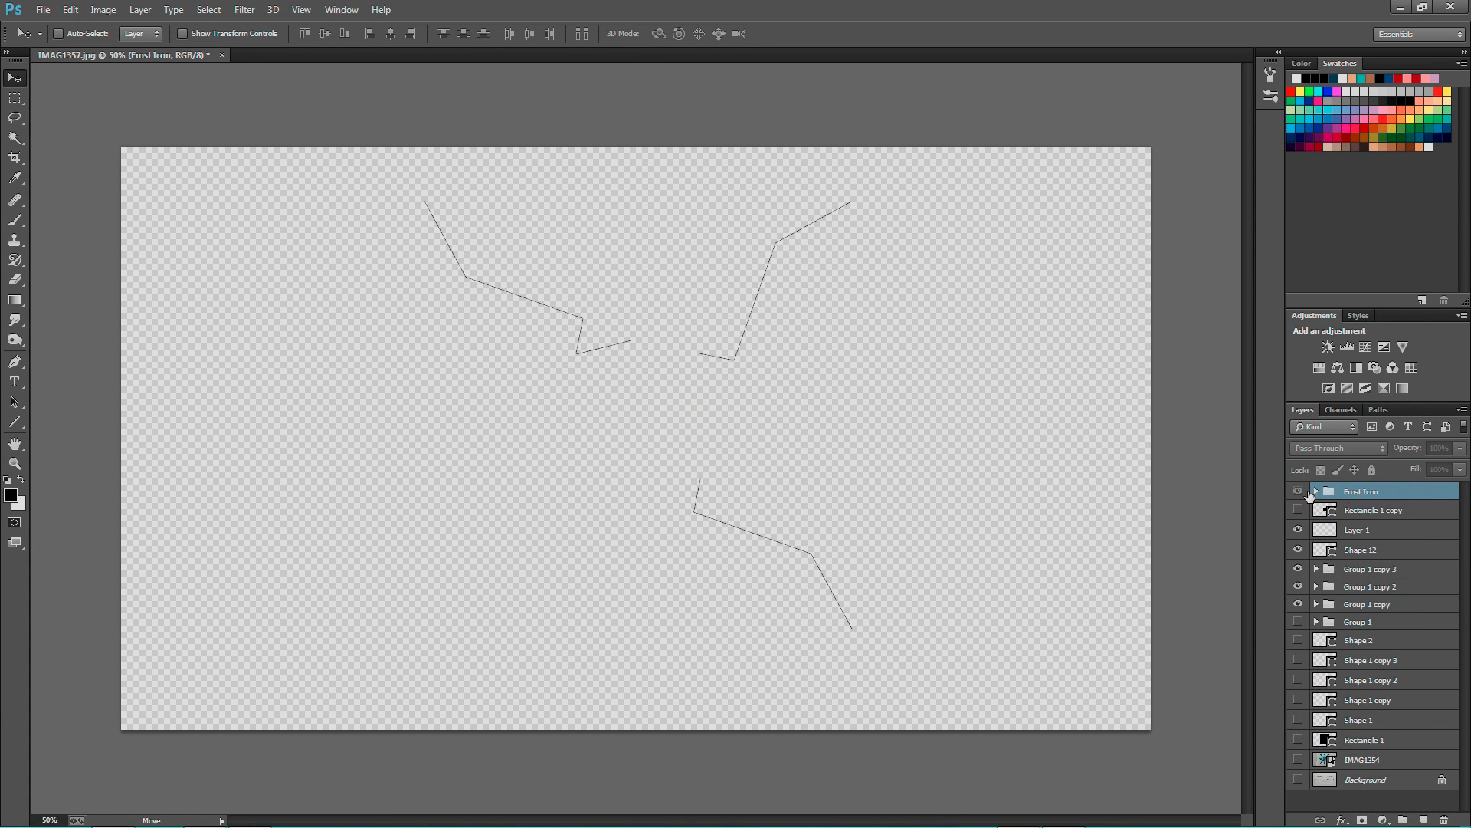
- Duplicate the Frost Icon group, hide the original, and merge the copy's visible star shapes into a single shape layer
{"action": "left_click_drag", "start_coordinate": [1364, 479], "coordinate": [1356, 502]}
{"action": "left_click", "coordinate": [1297, 490]}
{"action": "left_click", "coordinate": [1315, 509]}
{"action": "right_click", "coordinate": [1367, 509]}
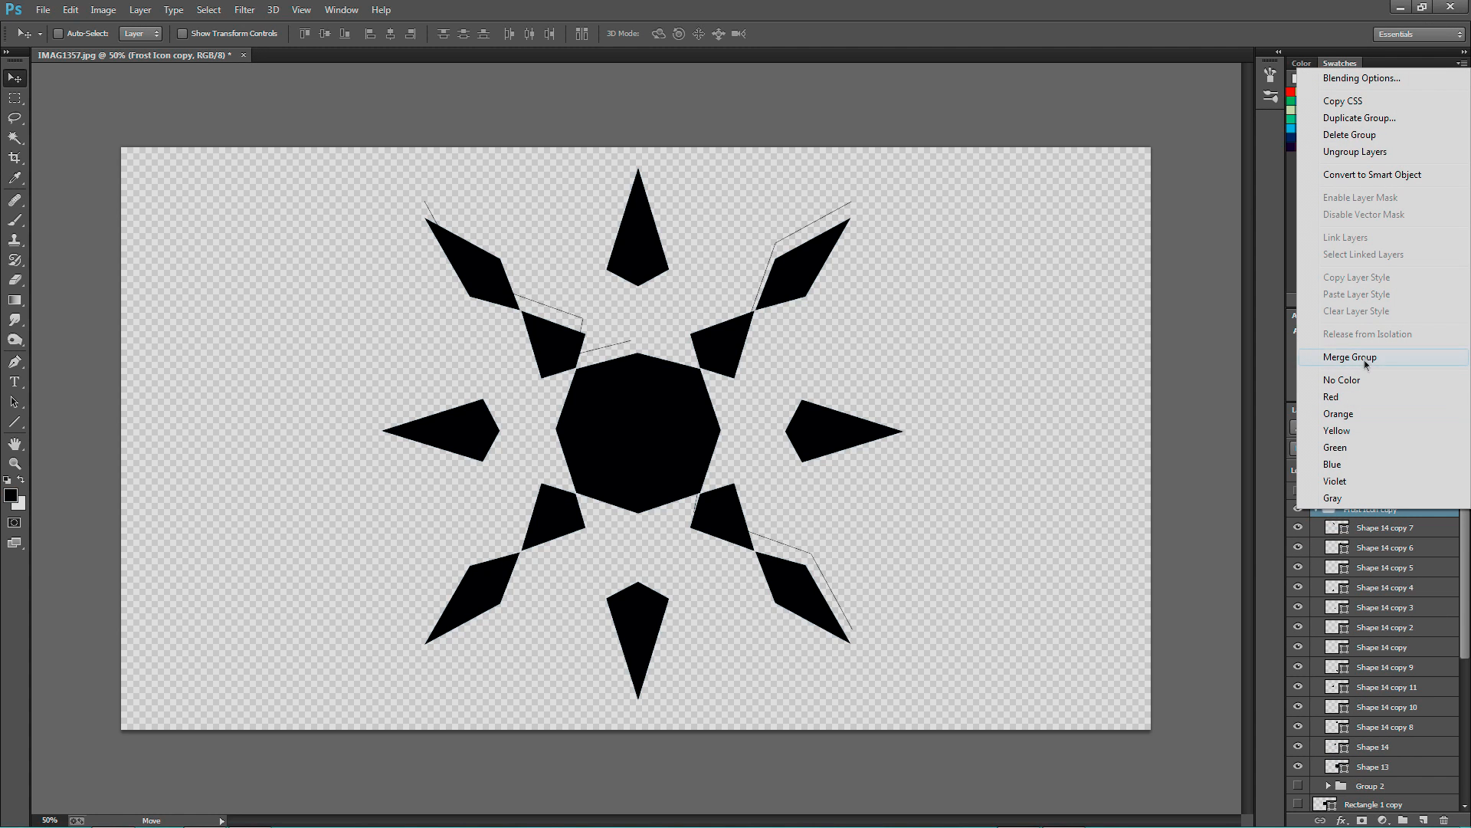
{"action": "left_click", "coordinate": [1376, 527]}
{"action": "left_click", "coordinate": [1379, 765], "text": "shift"}
{"action": "right_click", "coordinate": [1379, 764]}
{"action": "left_click", "coordinate": [1303, 541]}
{"action": "key", "text": "ctrl+t"}
{"action": "left_click_drag", "start_coordinate": [866, 398], "coordinate": [995, 435]}
{"action": "key", "text": "Escape"}
- Hide Layer 1, Shape 12 and the Group 1 copies that hold the thin helper lines
{"action": "left_click", "coordinate": [1297, 585]}
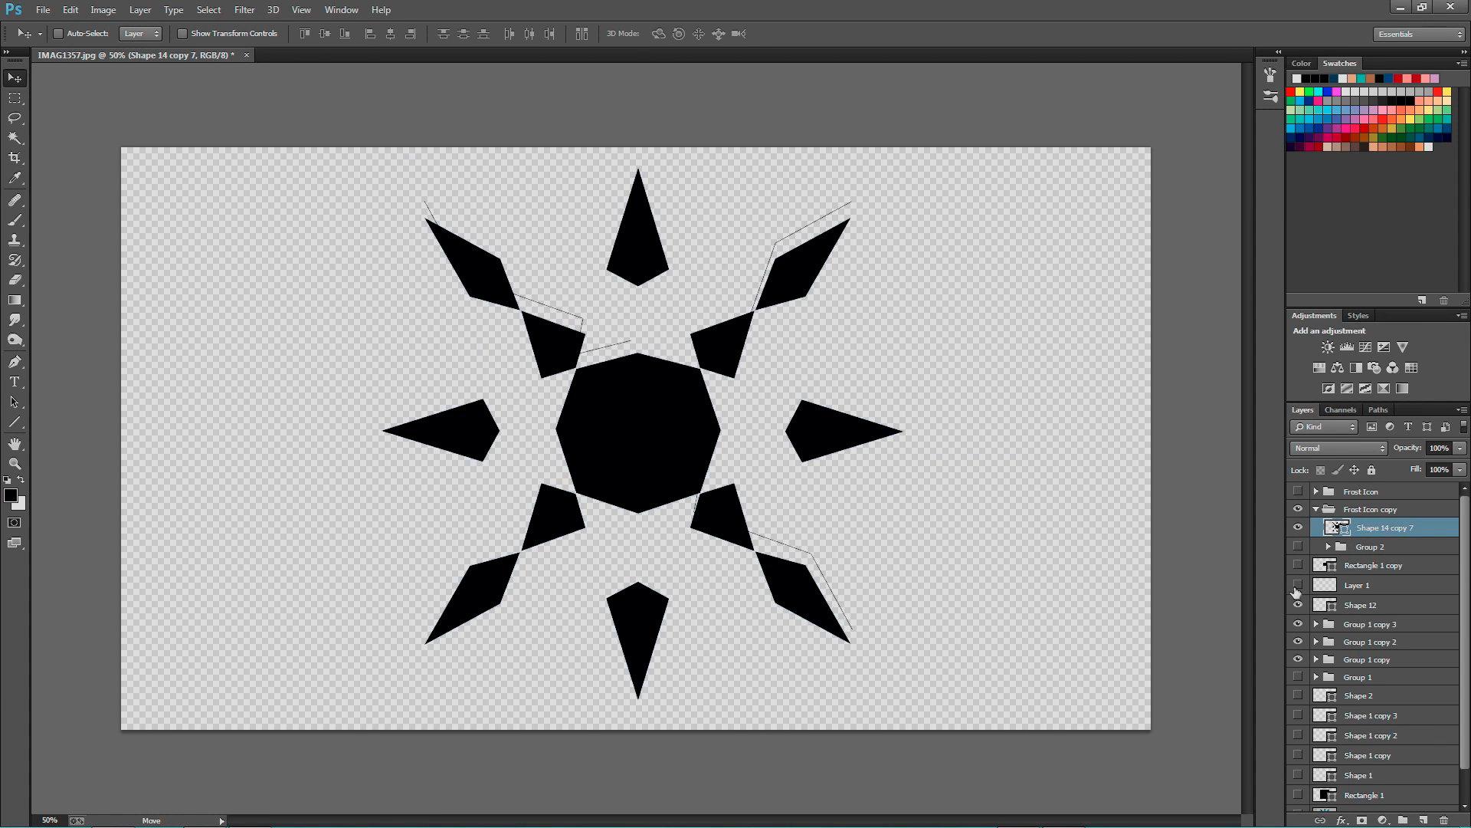
{"action": "left_click_drag", "start_coordinate": [1297, 623], "coordinate": [1298, 659]}
{"action": "scroll", "coordinate": [1297, 644], "scroll_direction": "down", "scroll_amount": 1}
{"action": "left_click", "coordinate": [1297, 572]}
{"action": "left_click", "coordinate": [1297, 552]}
{"action": "scroll", "coordinate": [1297, 558], "scroll_direction": "up", "scroll_amount": 1}
{"action": "left_click_drag", "start_coordinate": [866, 429], "coordinate": [981, 459]}
{"action": "key", "text": "ctrl+z"}
- Ungroup the Frost Icon copy and group the original Frost Icon with the helper layers beneath the merged star
{"action": "left_click", "coordinate": [1315, 509]}
{"action": "right_click", "coordinate": [1356, 509]}
{"action": "left_click", "coordinate": [1318, 151]}
{"action": "left_click_drag", "start_coordinate": [1361, 491], "coordinate": [1363, 773]}
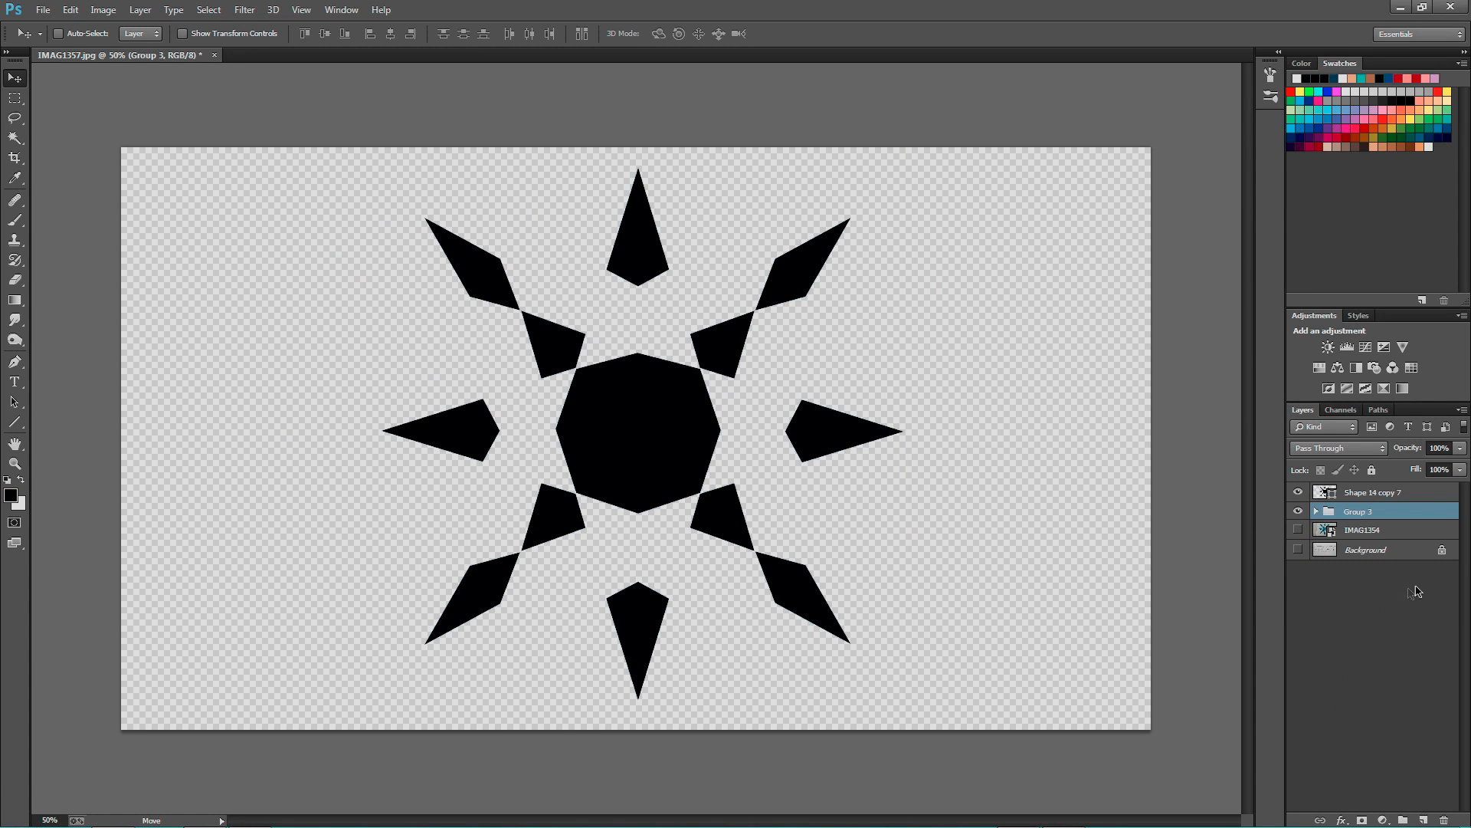
- Shift the merged star down to centre it vertically on the canvas, checking its margins with trial transforms
{"action": "key", "text": "ctrl+j"}
{"action": "key", "text": "ctrl+t"}
{"action": "left_click_drag", "start_coordinate": [643, 167], "coordinate": [650, 151]}
{"action": "key", "text": "Escape"}
{"action": "left_click_drag", "start_coordinate": [748, 367], "coordinate": [748, 374]}
{"action": "key", "text": "ctrl+t"}
{"action": "left_click_drag", "start_coordinate": [643, 174], "coordinate": [642, 147]}
{"action": "key", "text": "Escape"}
- Shift the merged star left to centre it horizontally on the canvas, checking its side margins with trial transforms
{"action": "key", "text": "ctrl+t"}
{"action": "left_click_drag", "start_coordinate": [910, 436], "coordinate": [1164, 434]}
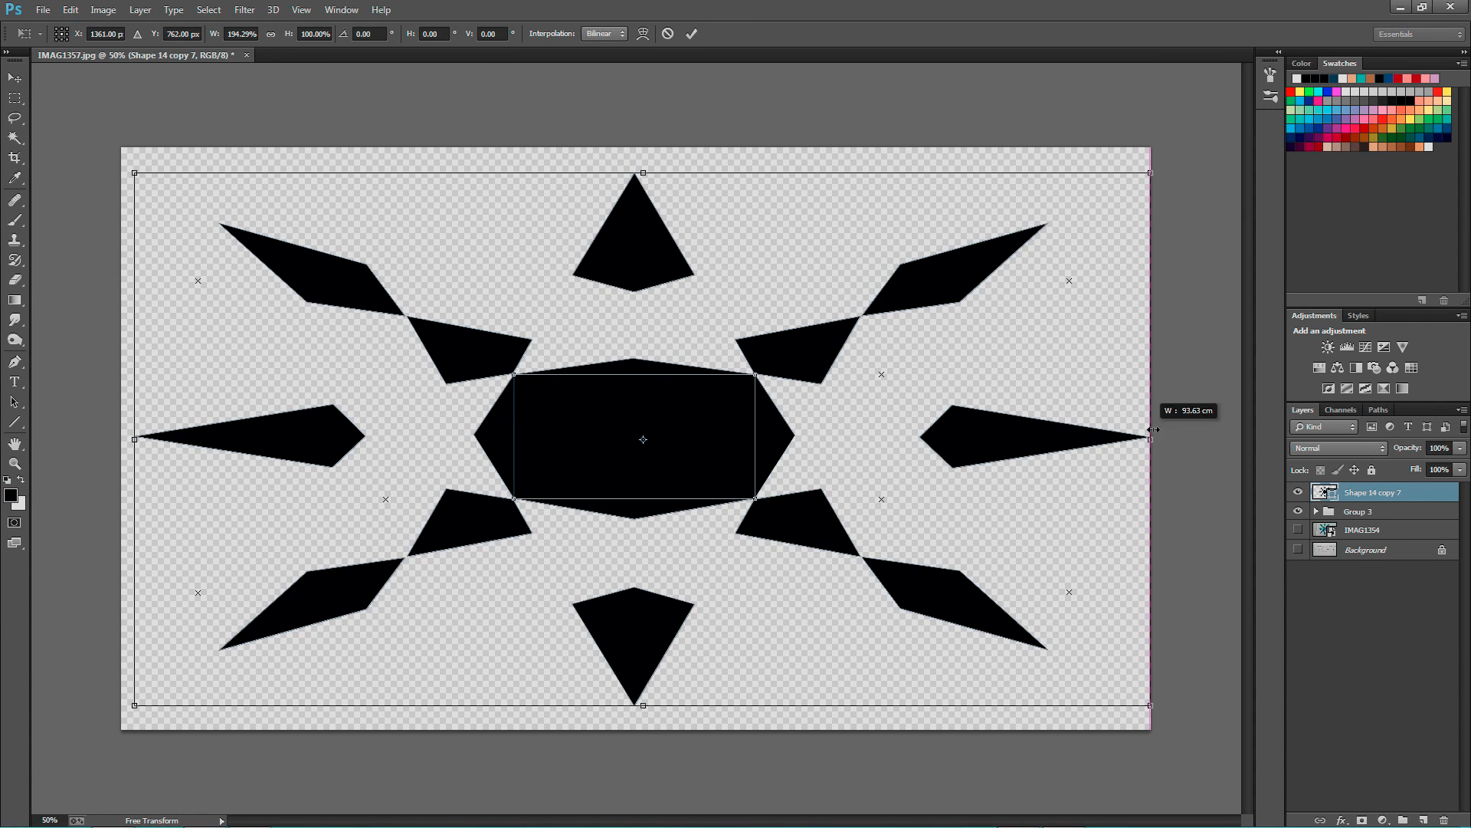
{"action": "key", "text": "Escape"}
{"action": "key", "text": "ctrl+t"}
{"action": "left_click_drag", "start_coordinate": [903, 437], "coordinate": [1150, 435]}
{"action": "key", "text": "Escape"}
{"action": "key", "text": "ctrl+t"}
{"action": "left_click_drag", "start_coordinate": [903, 437], "coordinate": [1140, 434]}
{"action": "key", "text": "Escape"}
{"action": "key", "text": "ctrl+t"}
{"action": "key", "text": "Escape"}
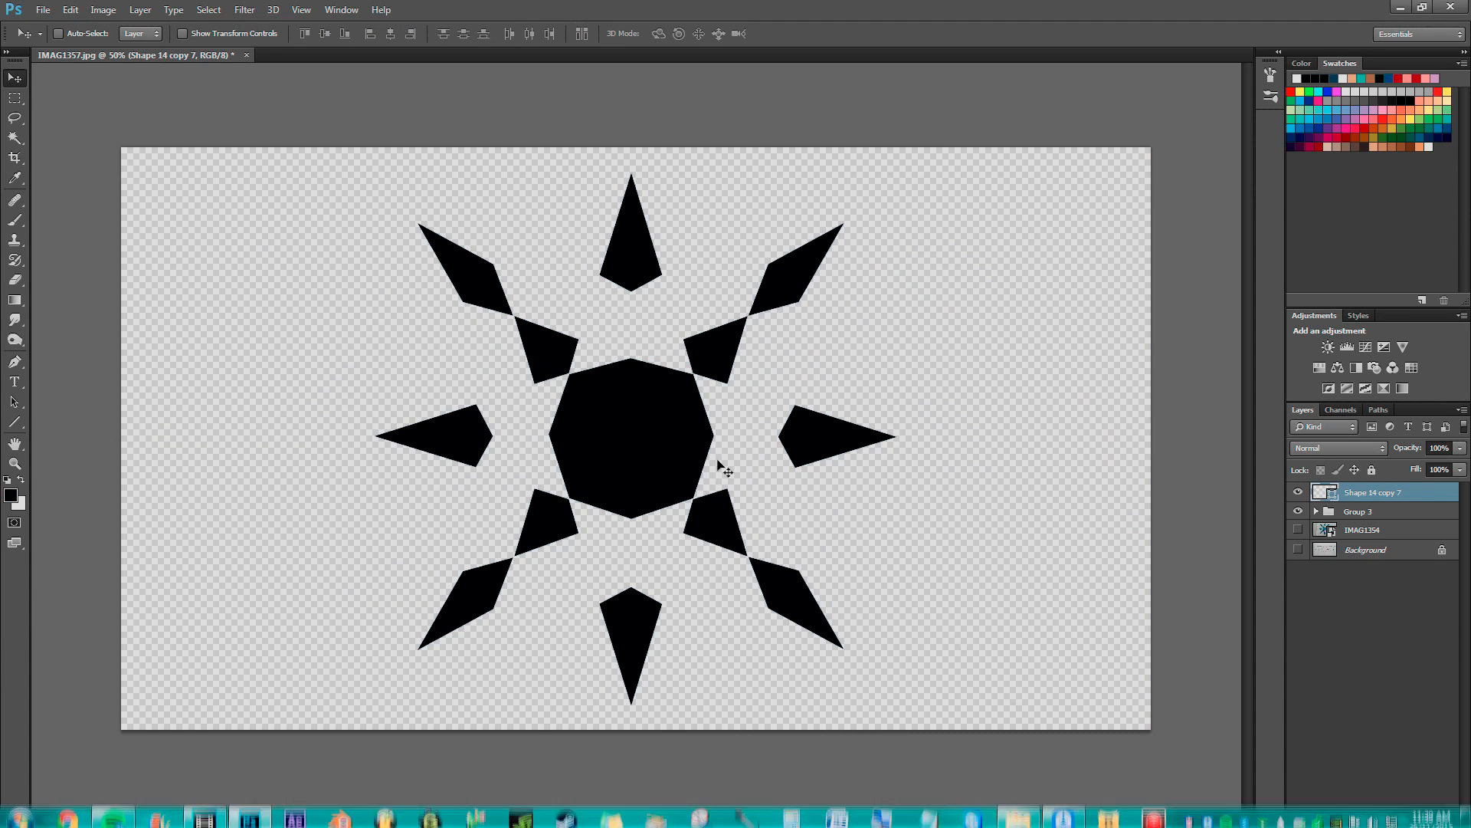
{"action": "key", "text": "ctrl+t"}
{"action": "left_click_drag", "start_coordinate": [895, 174], "coordinate": [929, 151]}
{"action": "key", "text": "Escape"}
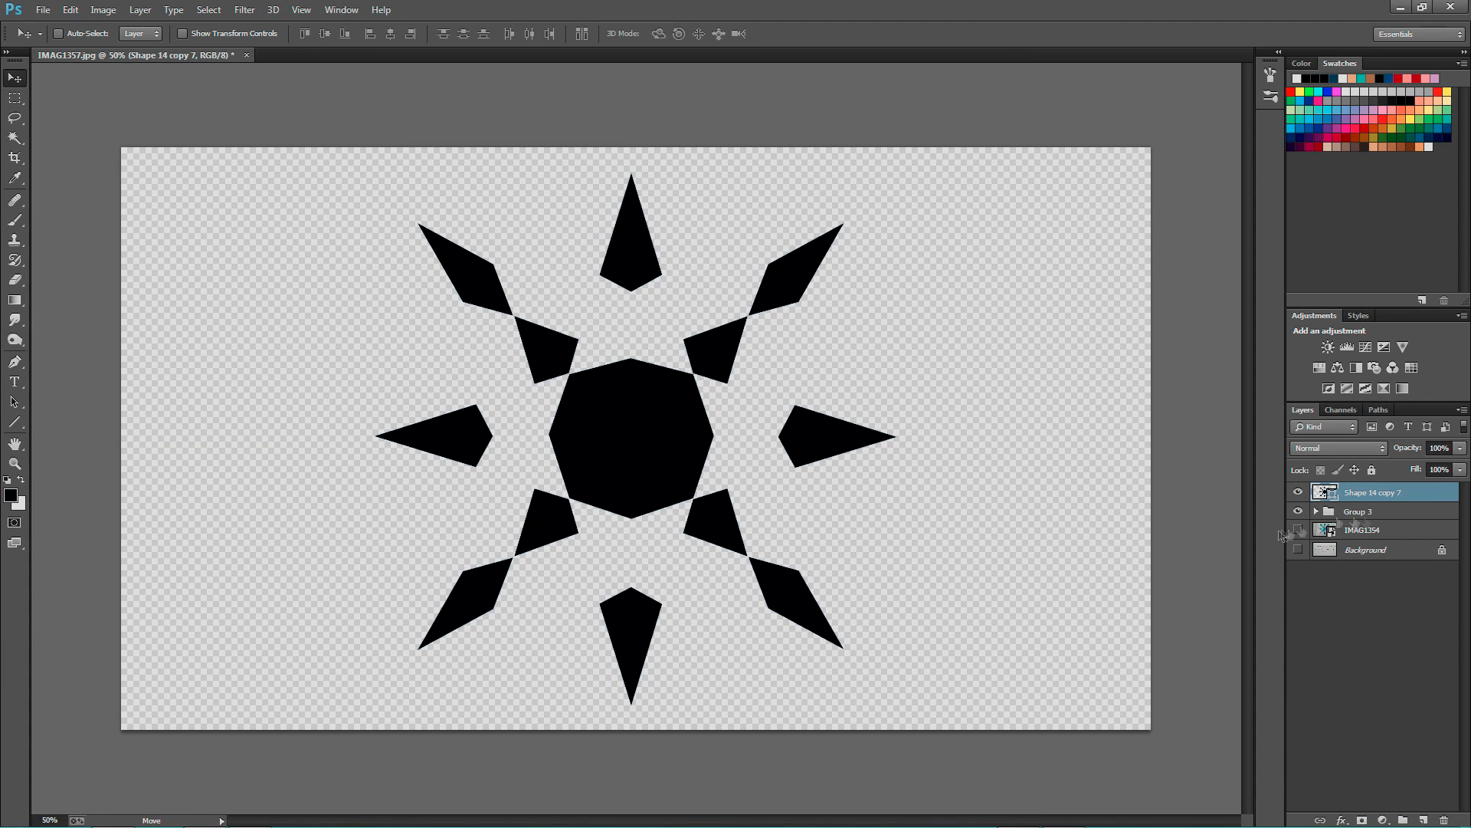
- Label the merged star layer blue and rename it FROST ICON
{"action": "right_click", "coordinate": [1387, 496]}
{"action": "left_click", "coordinate": [1341, 726]}
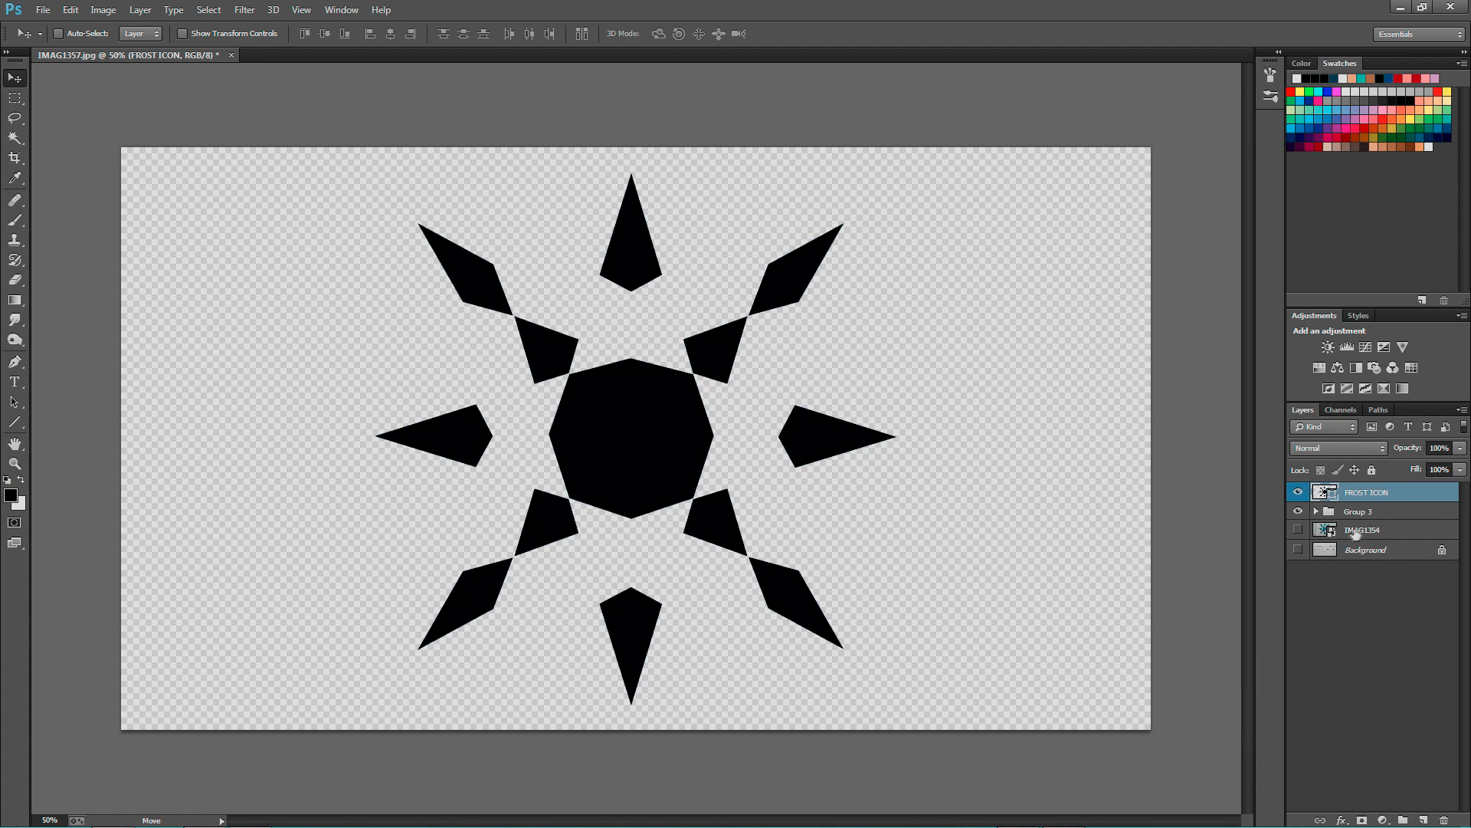
- Show the Background layer with the FROST lettering sketch and hide the FROST ICON layer
{"action": "left_click", "coordinate": [1350, 532]}
{"action": "left_click", "coordinate": [1298, 549]}
{"action": "left_click", "coordinate": [1297, 491]}
- Draw a thick black vertical line along the stem of the sketched F
{"action": "key", "text": "u"}
{"action": "left_click_drag", "start_coordinate": [169, 543], "coordinate": [170, 318]}
{"action": "key", "text": "ctrl+t"}
{"action": "left_click_drag", "start_coordinate": [171, 430], "coordinate": [179, 430]}
{"action": "key", "text": "Return"}
{"action": "key", "text": "v"}
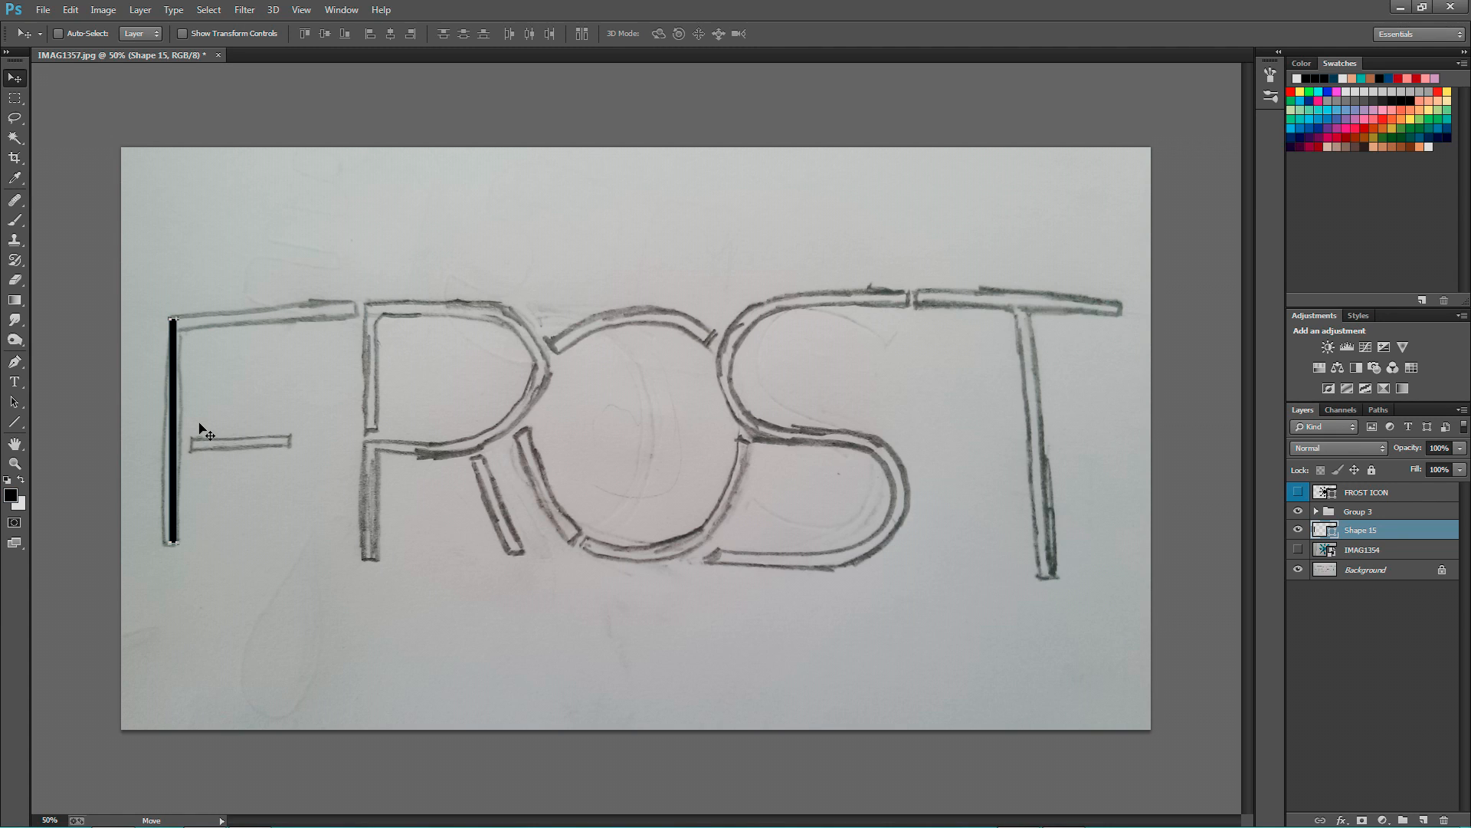
- Duplicate the F's stem line across the neighbouring letters and group the line layers
{"action": "key", "text": "ctrl+t"}
{"action": "key", "text": "Return"}
{"action": "left_click_drag", "start_coordinate": [263, 376], "coordinate": [458, 402]}
{"action": "left_click", "coordinate": [1372, 549], "text": "shift"}
{"action": "left_click_drag", "start_coordinate": [1373, 542], "coordinate": [1377, 490]}
{"action": "key", "text": "ctrl+g"}
- Adjust the grouped stem lines and duplicate the group towards the S and T
{"action": "left_click", "coordinate": [1316, 491]}
{"action": "left_click", "coordinate": [1379, 510]}
{"action": "left_click_drag", "start_coordinate": [378, 374], "coordinate": [394, 426]}
{"action": "left_click", "coordinate": [1358, 491]}
{"action": "key", "text": "ctrl+t"}
{"action": "key", "text": "Escape"}
{"action": "left_click_drag", "start_coordinate": [520, 428], "coordinate": [922, 428]}
{"action": "left_click_drag", "start_coordinate": [735, 414], "coordinate": [756, 414]}
{"action": "key", "text": "ctrl+z"}
- Collect all the vertical line layers in a single group and align it over the lettering sketch
{"action": "left_click", "coordinate": [1377, 512]}
{"action": "left_click", "coordinate": [1377, 548], "text": "shift"}
{"action": "left_click_drag", "start_coordinate": [1377, 548], "coordinate": [1361, 570]}
{"action": "right_click", "coordinate": [1360, 491]}
{"action": "left_click", "coordinate": [1287, 99]}
{"action": "mouse_move", "coordinate": [802, 437]}
{"action": "left_mouse_down"}
{"action": "mouse_move", "coordinate": [822, 448]}
{"action": "mouse_move", "coordinate": [805, 441]}
{"action": "left_mouse_up"}
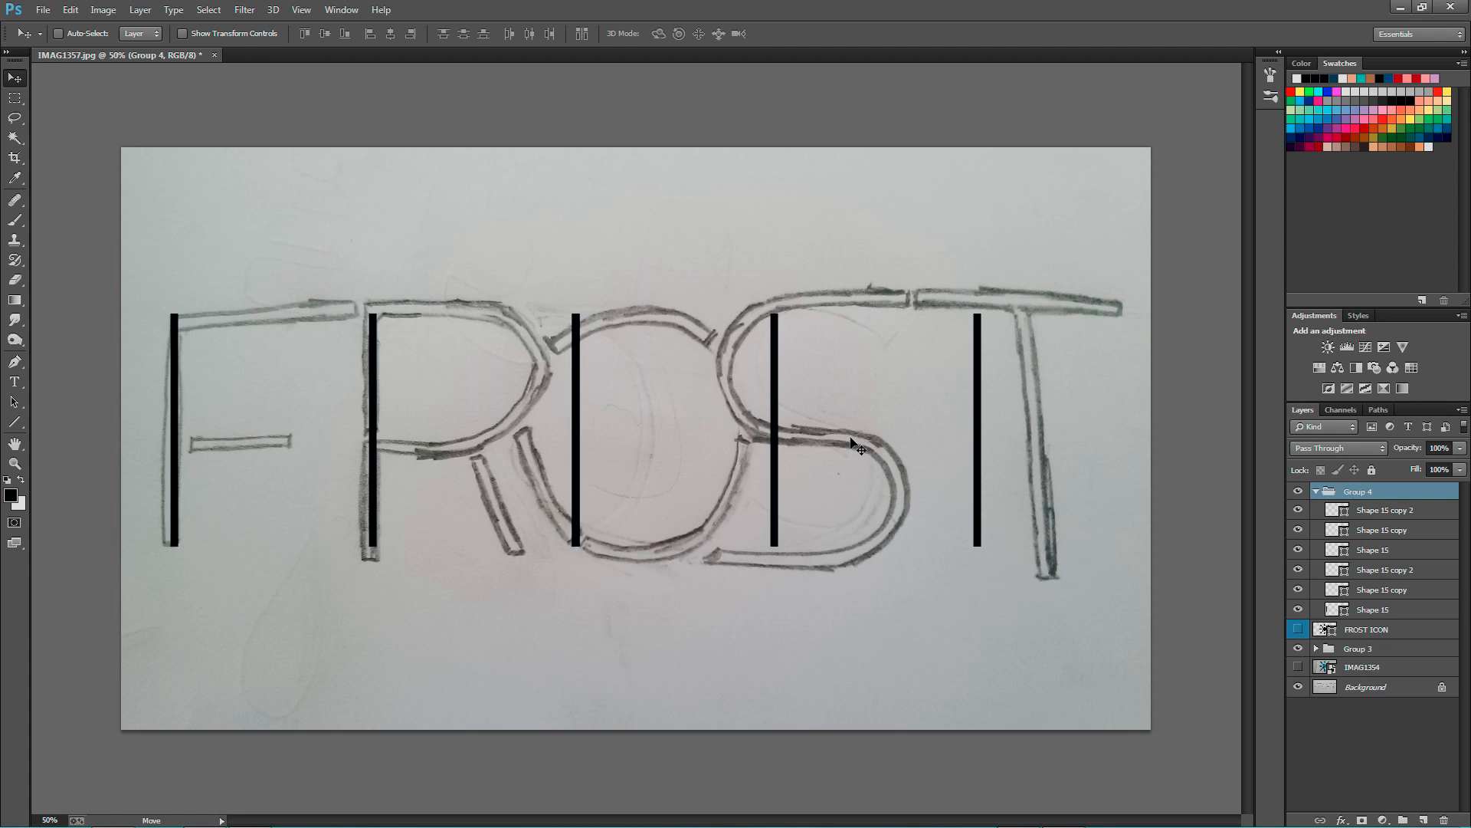
- Duplicate a vertical line, rotate the copy to horizontal and place it across the top of the T
{"action": "left_click", "coordinate": [1379, 511]}
{"action": "left_click_drag", "start_coordinate": [585, 486], "coordinate": [603, 458]}
{"action": "key", "text": "ctrl+t"}
{"action": "left_click_drag", "start_coordinate": [1096, 387], "coordinate": [977, 290]}
{"action": "key", "text": "Return"}
{"action": "left_click_drag", "start_coordinate": [1042, 501], "coordinate": [1024, 407]}
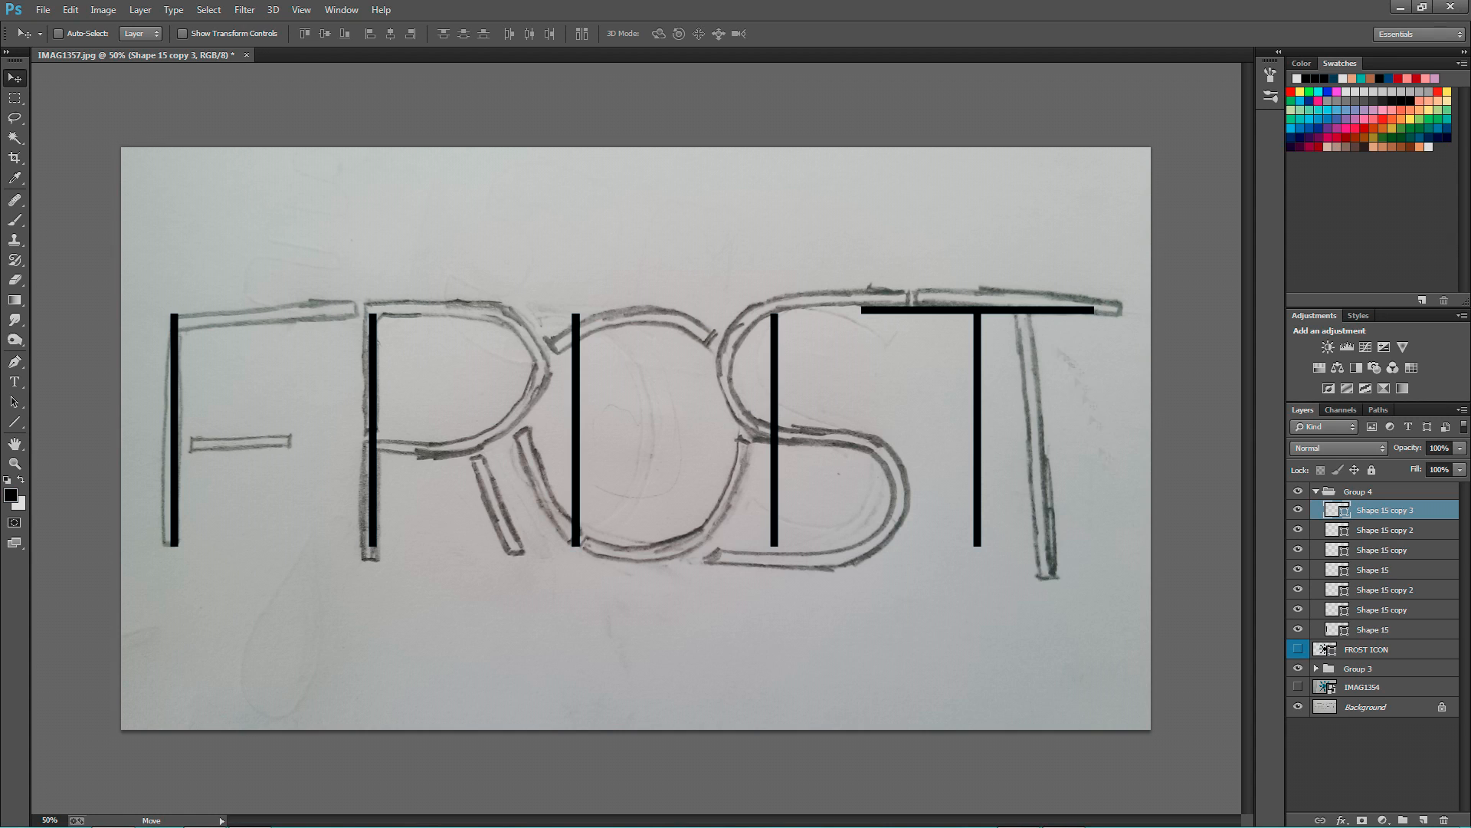
- Fit the crossbar to the T and duplicate it across the tops of the other four stems
{"action": "left_click_drag", "start_coordinate": [866, 301], "coordinate": [874, 378]}
{"action": "left_click_drag", "start_coordinate": [1018, 437], "coordinate": [674, 455], "text": "alt"}
{"action": "left_click_drag", "start_coordinate": [759, 456], "coordinate": [560, 457], "text": "alt"}
{"action": "left_click", "coordinate": [560, 458], "text": "alt"}
- Move Group 4 to the centre of the canvas, checking its side and vertical margins with trial transforms
{"action": "left_click", "coordinate": [1360, 492]}
{"action": "left_click_drag", "start_coordinate": [507, 344], "coordinate": [560, 348]}
{"action": "key", "text": "ctrl+t"}
{"action": "mouse_move", "coordinate": [1124, 425]}
{"action": "left_mouse_down", "text": "alt"}
{"action": "mouse_move", "coordinate": [1153, 413]}
{"action": "mouse_move", "coordinate": [1118, 421]}
{"action": "mouse_move", "coordinate": [1149, 423]}
{"action": "left_mouse_up", "text": "alt"}
{"action": "key", "text": "Escape"}
{"action": "key", "text": "ctrl+t"}
{"action": "left_click_drag", "start_coordinate": [650, 307], "coordinate": [651, 157], "text": "alt"}
{"action": "key", "text": "Escape"}
{"action": "left_click_drag", "start_coordinate": [721, 368], "coordinate": [716, 383]}
{"action": "key", "text": "ctrl+t"}
{"action": "left_click_drag", "start_coordinate": [653, 328], "coordinate": [653, 147], "text": "alt"}
{"action": "key", "text": "Escape"}
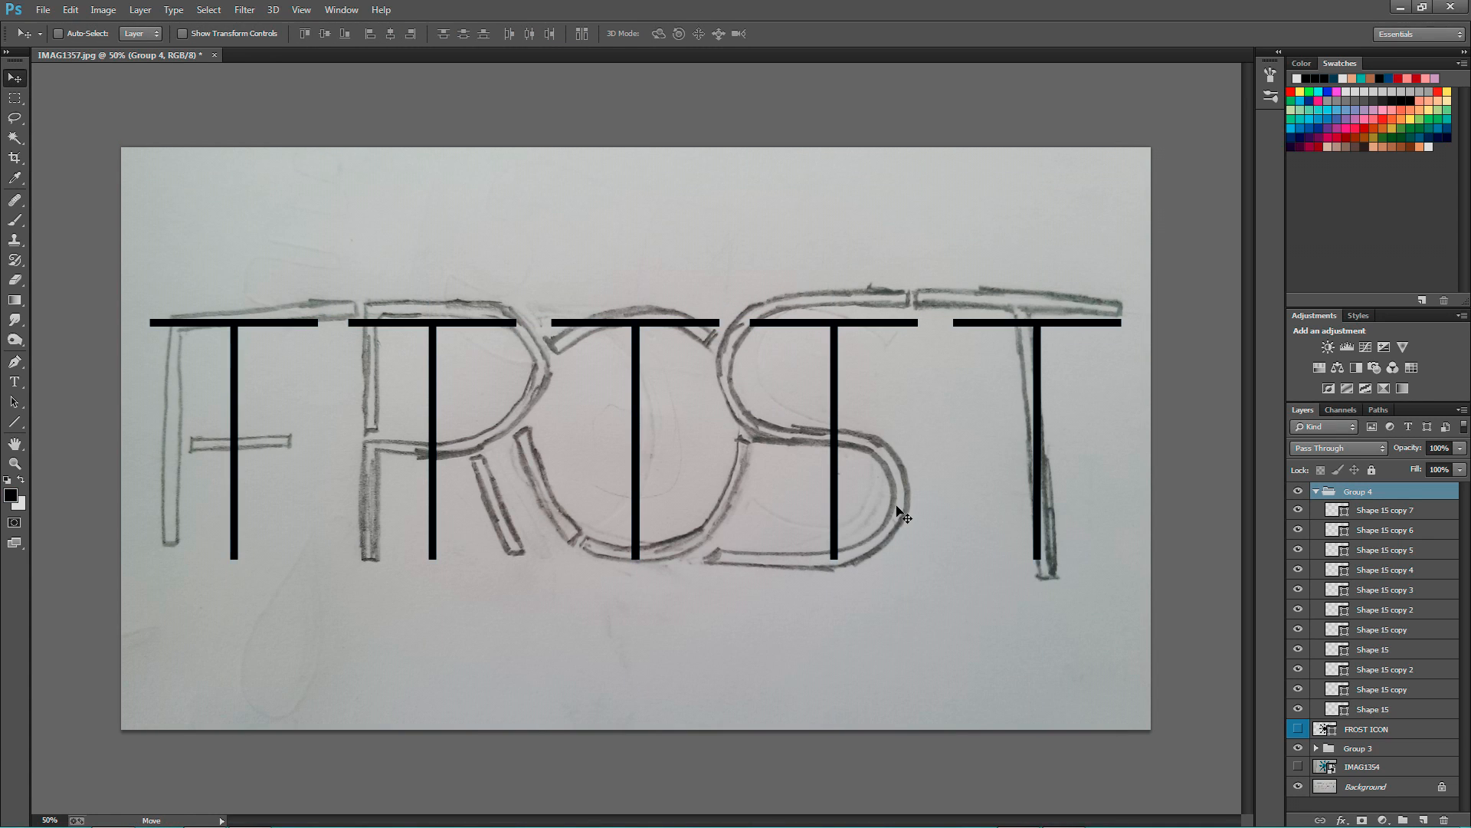
- Group the leftmost crossbar with its stem and duplicate that T-shaped group over the other four letter positions
{"action": "left_click", "coordinate": [1417, 510]}
{"action": "left_click", "coordinate": [1395, 709], "text": "ctrl"}
{"action": "key", "text": "ctrl+g"}
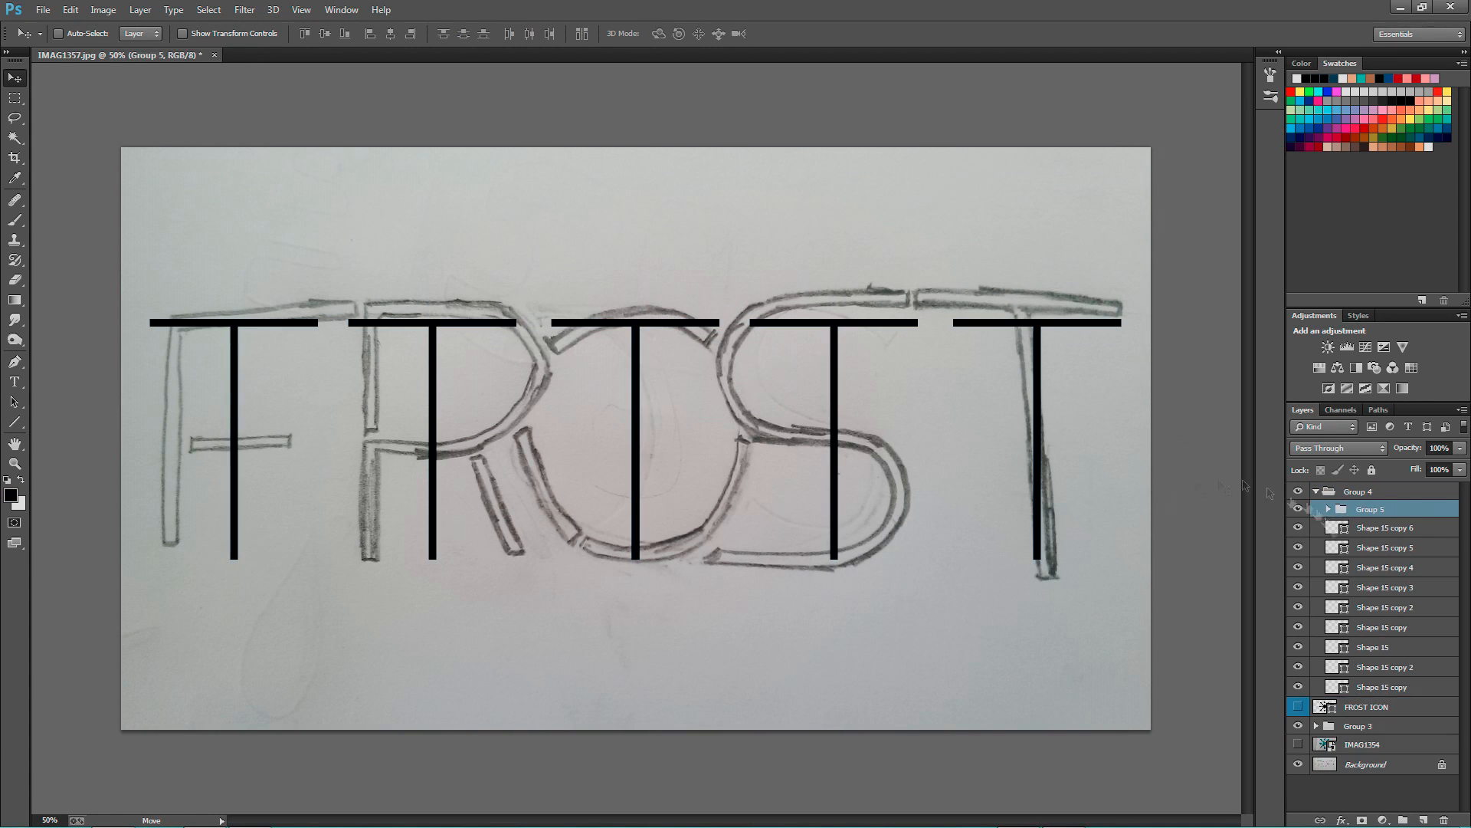
{"action": "left_click_drag", "start_coordinate": [537, 431], "coordinate": [1069, 440], "text": "alt"}
- Delete the remaining ungrouped stem and crossbar layers from Group 4
{"action": "left_click", "coordinate": [1386, 598]}
{"action": "left_click", "coordinate": [1386, 758], "text": "shift"}
{"action": "key", "text": "Delete"}
- Reposition the T-shaped groups one by one so the five letter guides are evenly spaced with small gaps between crossbars
{"action": "left_click", "coordinate": [1373, 529]}
{"action": "left_click", "coordinate": [1369, 509]}
{"action": "left_click", "coordinate": [1356, 526]}
{"action": "left_click", "coordinate": [1356, 544]}
{"action": "left_click_drag", "start_coordinate": [946, 459], "coordinate": [954, 458]}
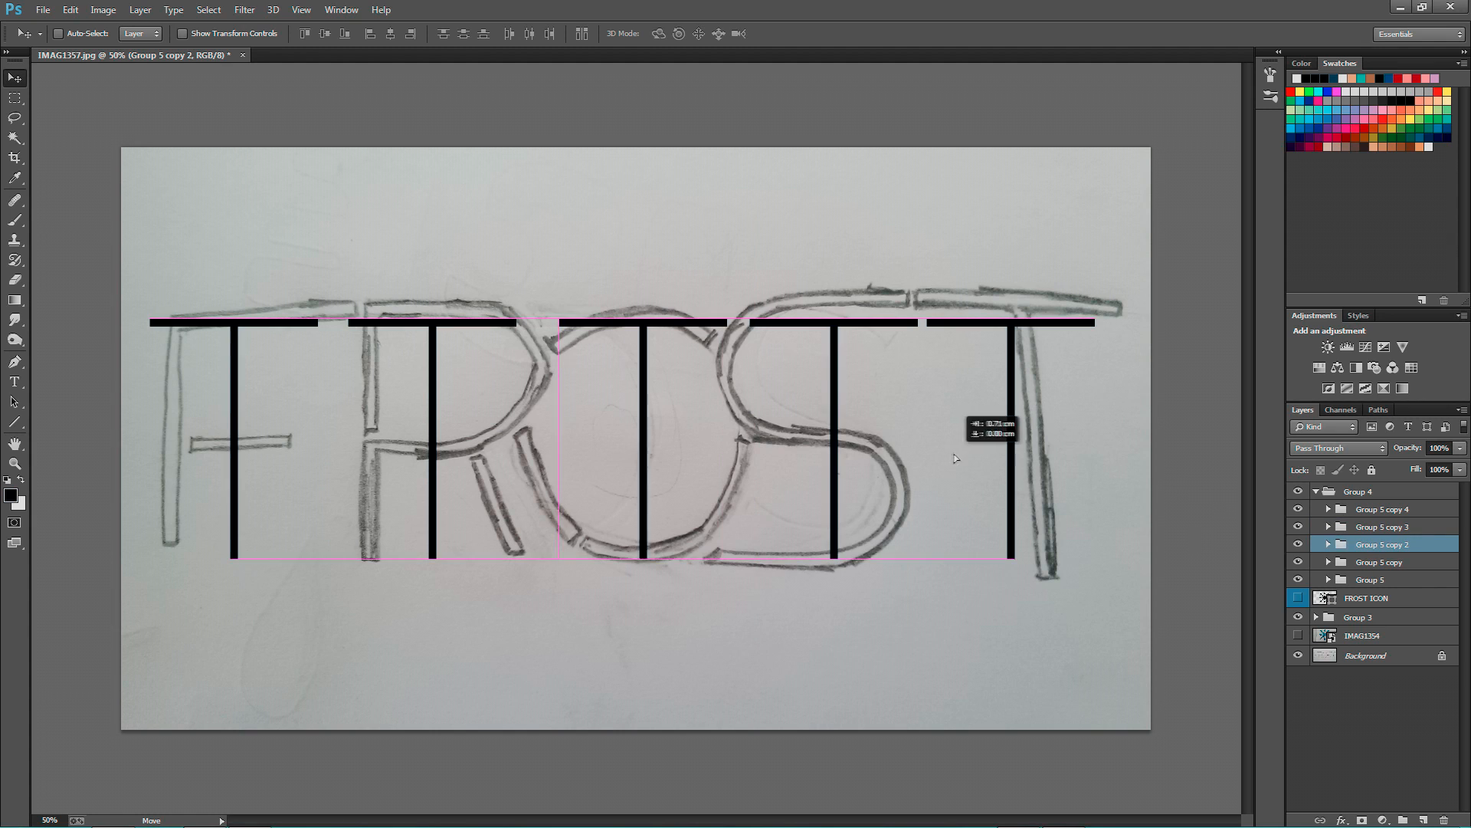
{"action": "left_click", "coordinate": [1376, 562]}
{"action": "left_click_drag", "start_coordinate": [751, 408], "coordinate": [805, 411]}
{"action": "left_click", "coordinate": [1372, 579]}
{"action": "left_click_drag", "start_coordinate": [594, 468], "coordinate": [679, 473]}
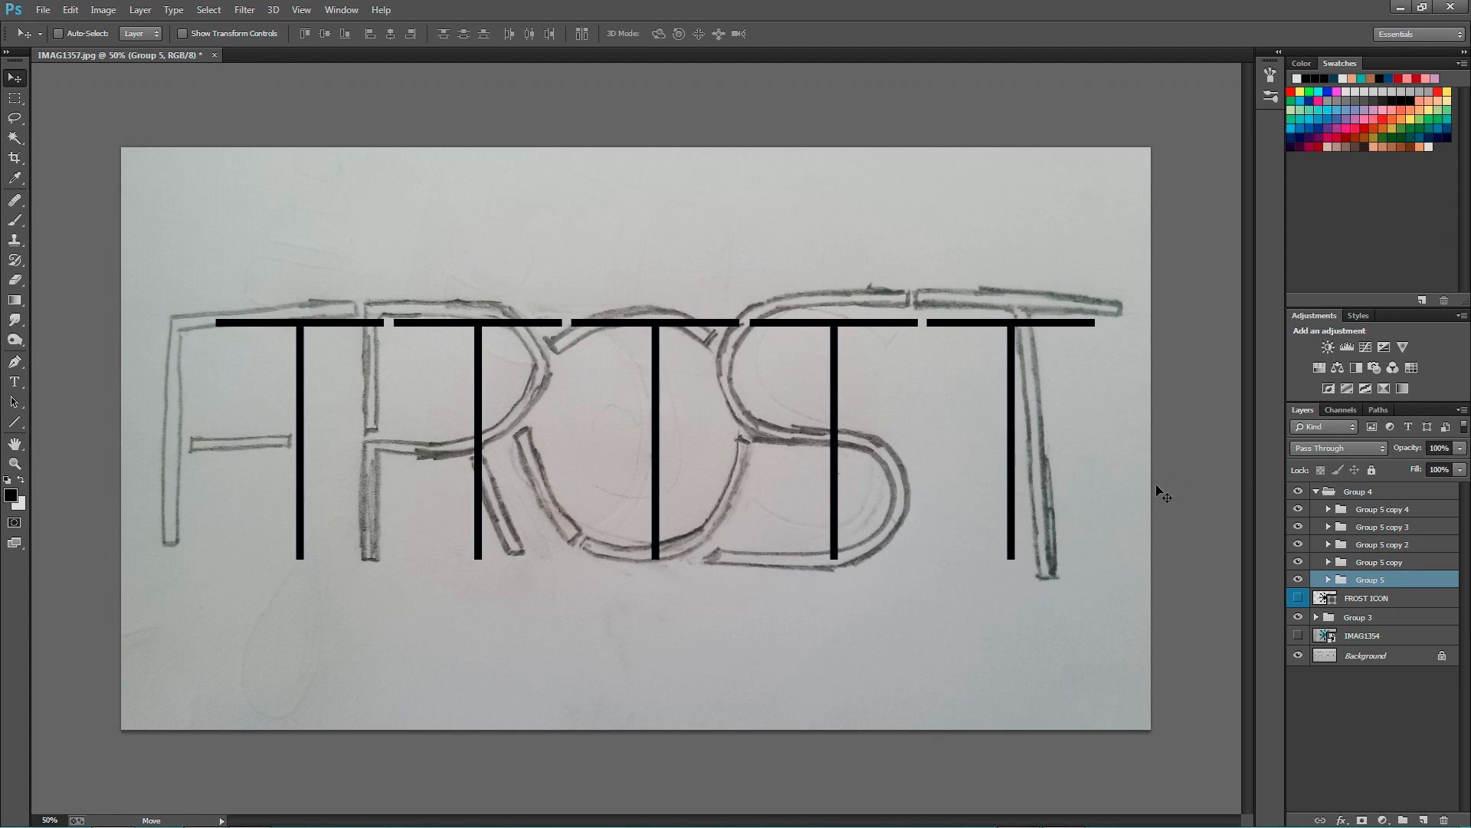
- Move Group 4 left to centre the five letter guides on the canvas, checking the margins with trial transforms
{"action": "left_click", "coordinate": [1385, 490]}
{"action": "left_click_drag", "start_coordinate": [886, 507], "coordinate": [868, 508]}
{"action": "key", "text": "ctrl+t"}
{"action": "left_click_drag", "start_coordinate": [1076, 439], "coordinate": [1153, 434]}
{"action": "key", "text": "Escape"}
{"action": "key", "text": "ctrl+t"}
{"action": "key", "text": "Escape"}
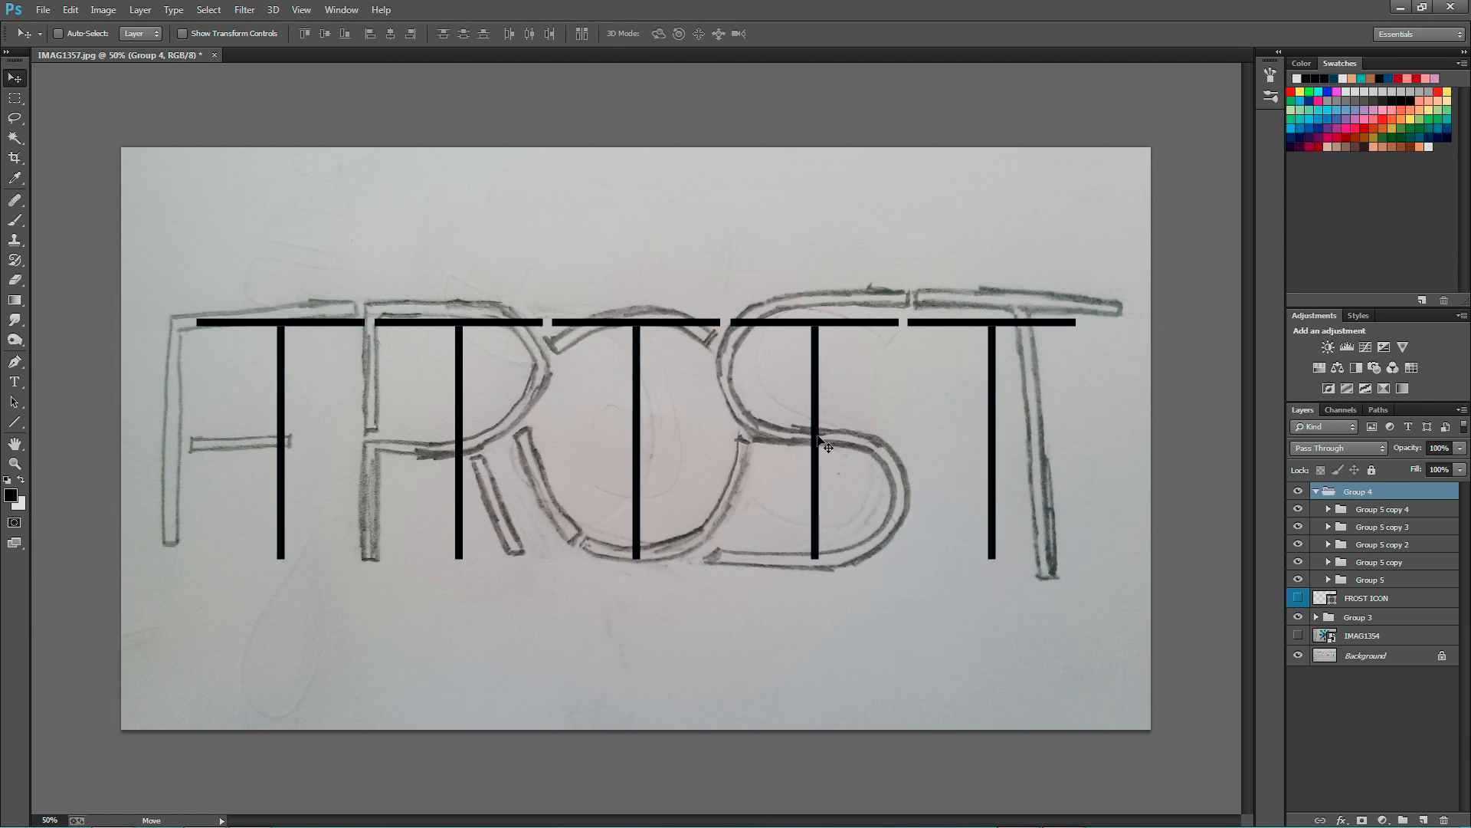
- Draw a filled black circle of 624 px centred on the middle stem for the letter O
{"action": "key", "text": "u"}
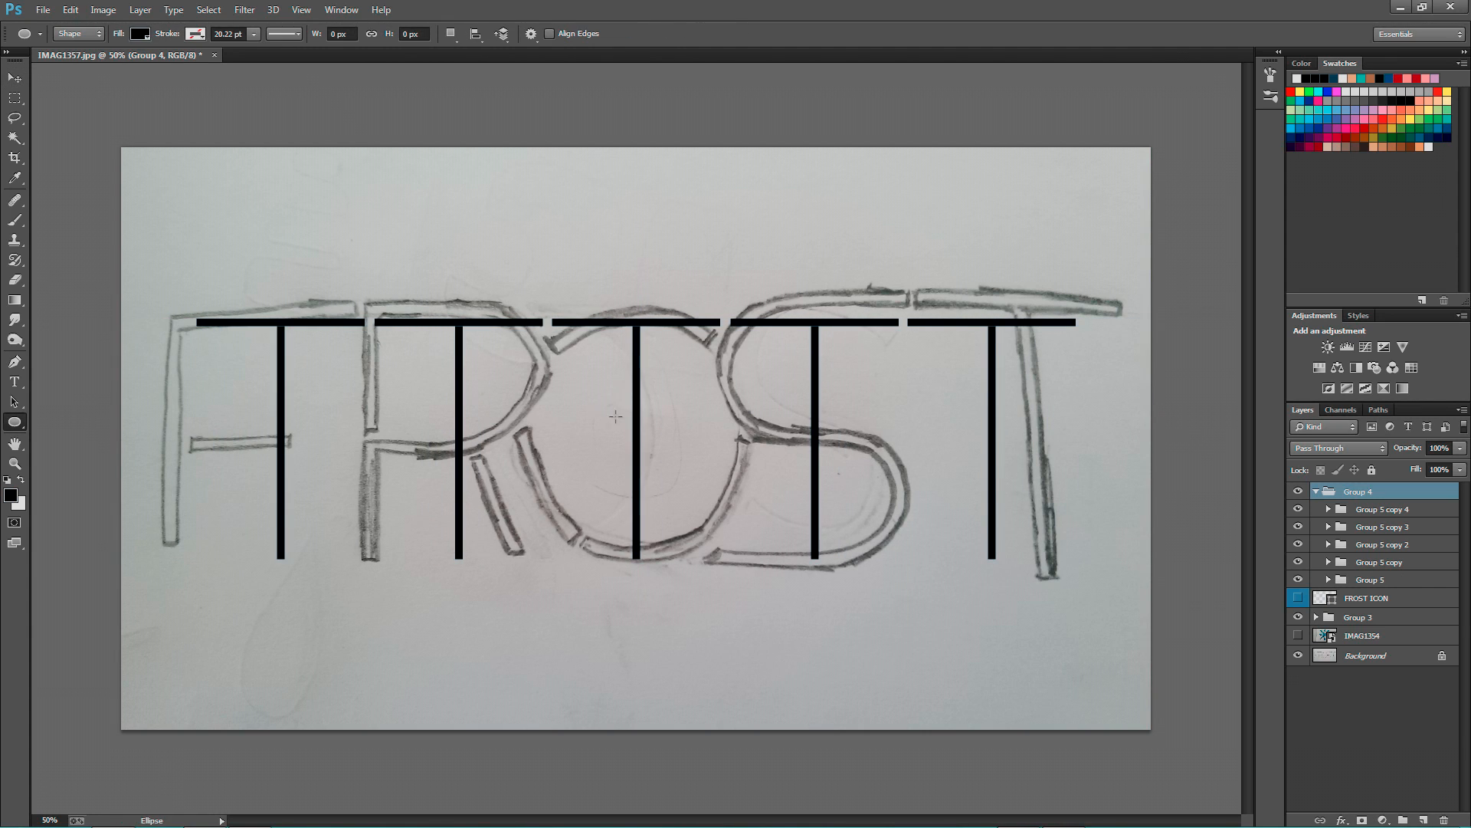
{"action": "key", "text": "ctrl+t"}
{"action": "key", "text": "Escape"}
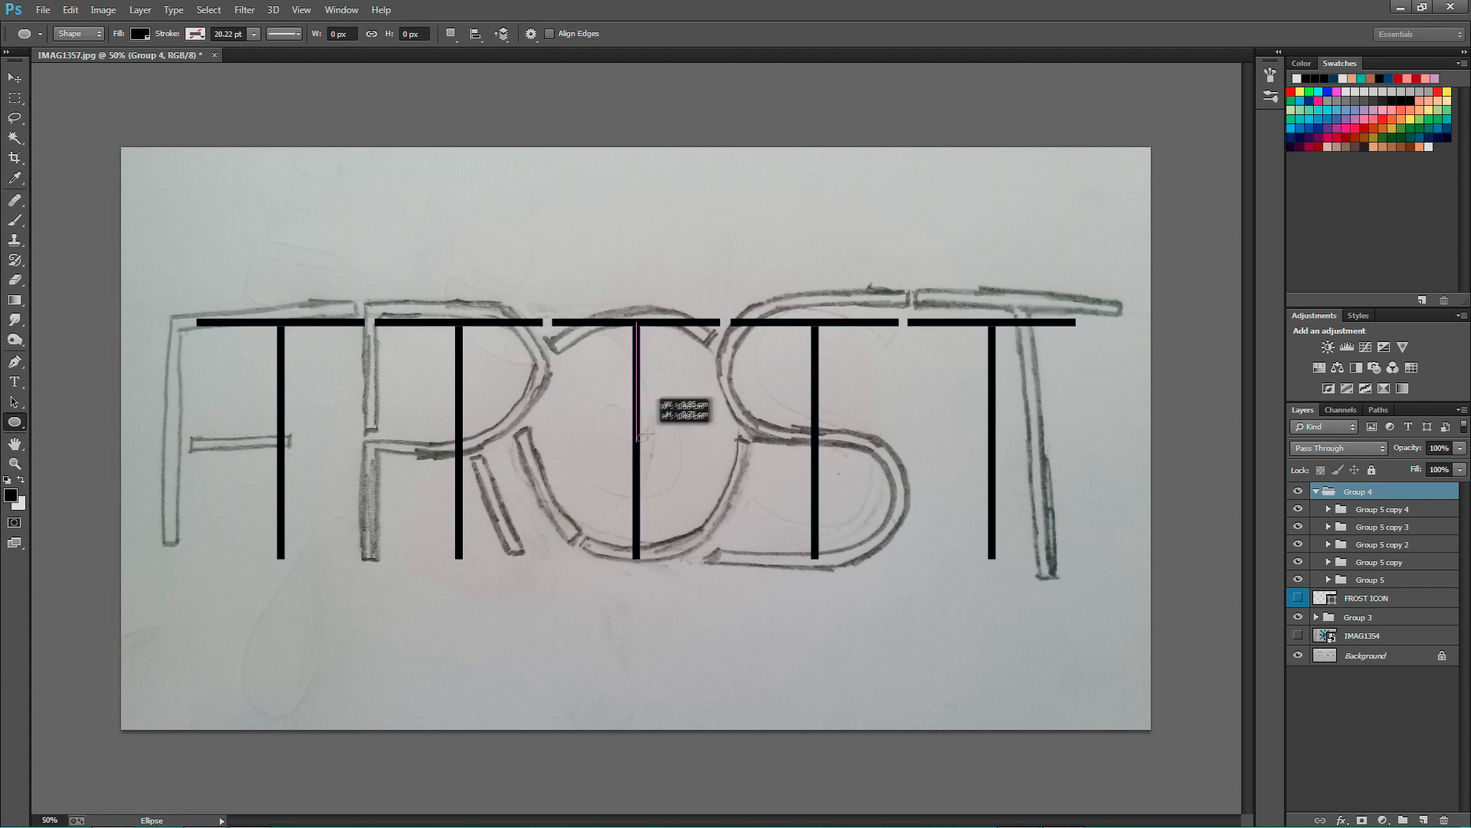
{"action": "left_click_drag", "start_coordinate": [934, 305], "coordinate": [911, 321]}
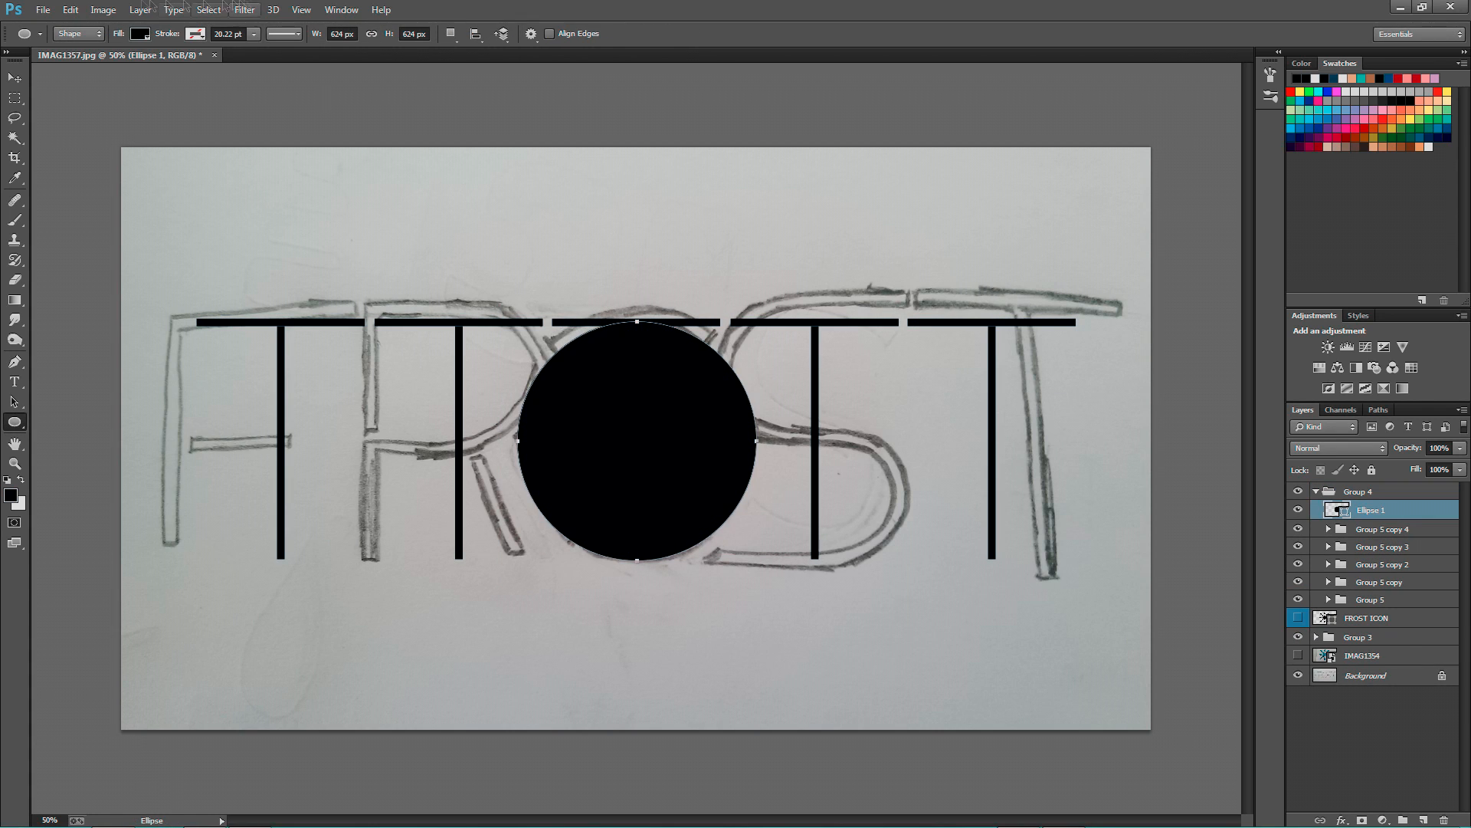
- Change the filled O circle to an outline with no fill and a black stroke, and adjust its stroke options
{"action": "left_click", "coordinate": [139, 33]}
{"action": "left_click", "coordinate": [74, 63]}
{"action": "left_click", "coordinate": [195, 33]}
{"action": "left_click", "coordinate": [129, 107]}
{"action": "left_click", "coordinate": [268, 63]}
{"action": "key", "text": "Return"}
{"action": "left_click", "coordinate": [288, 34]}
{"action": "left_click", "coordinate": [234, 192]}
{"action": "left_click", "coordinate": [234, 232]}
- Fine-tune the size of the outlined O ring over the middle stem
{"action": "key", "text": "ctrl+t"}
{"action": "left_click_drag", "start_coordinate": [757, 320], "coordinate": [761, 321]}
{"action": "key", "text": "Return"}
{"action": "key", "text": "ctrl+t"}
{"action": "key", "text": "Return"}
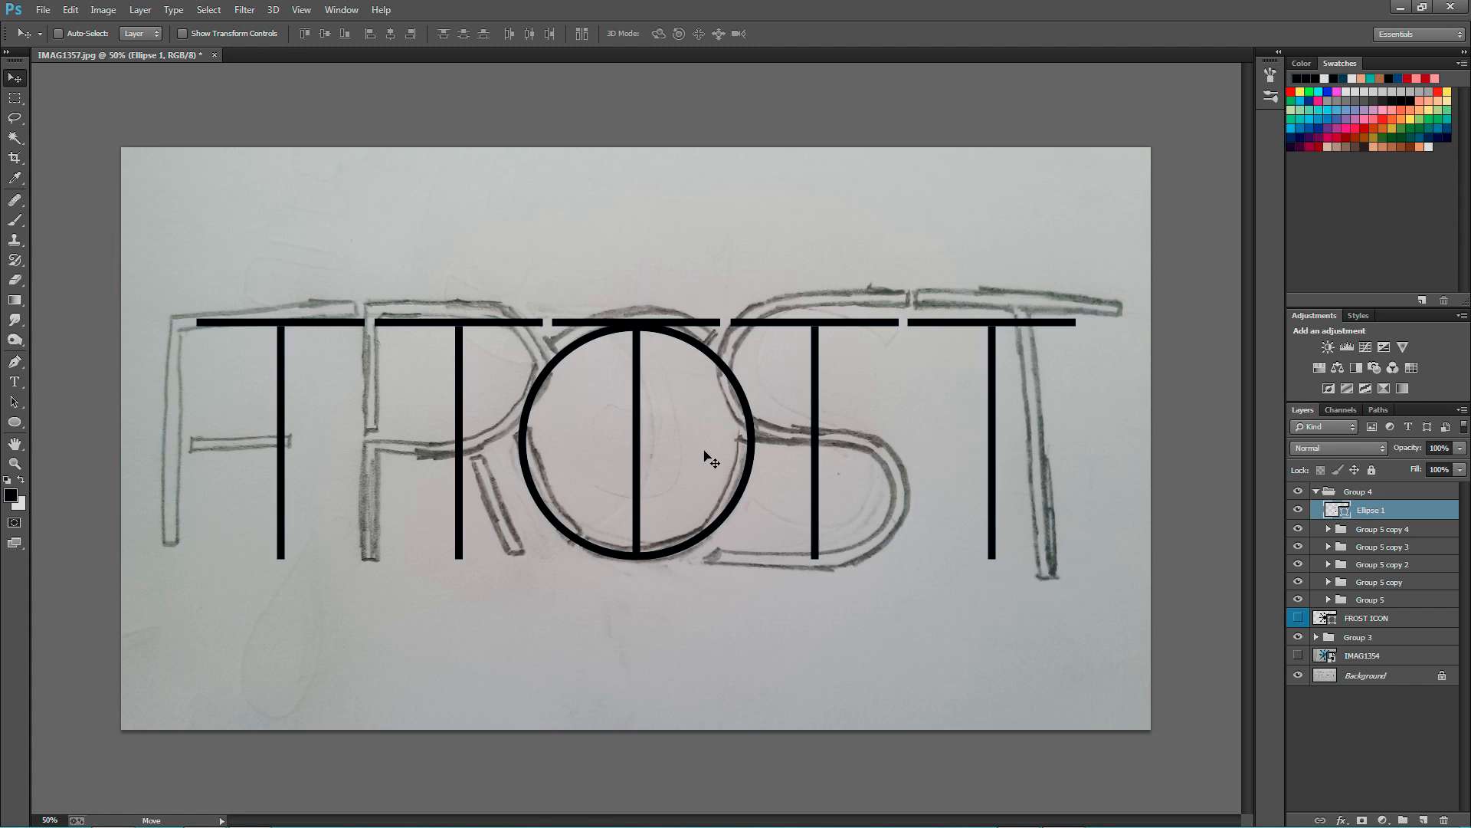
- Duplicate the O ring onto each of the other four letter stems
{"action": "left_click_drag", "start_coordinate": [876, 452], "coordinate": [699, 449]}
{"action": "left_click_drag", "start_coordinate": [546, 460], "coordinate": [900, 466]}
{"action": "left_click_drag", "start_coordinate": [810, 467], "coordinate": [357, 475]}
- Scale the ring on the R stem to 61.17% and raise it level with the top crossbar
{"action": "left_click", "coordinate": [507, 546], "text": "ctrl"}
{"action": "key", "text": "ctrl+plus"}
{"action": "key", "text": "ctrl+t"}
{"action": "left_click_drag", "start_coordinate": [556, 285], "coordinate": [477, 328]}
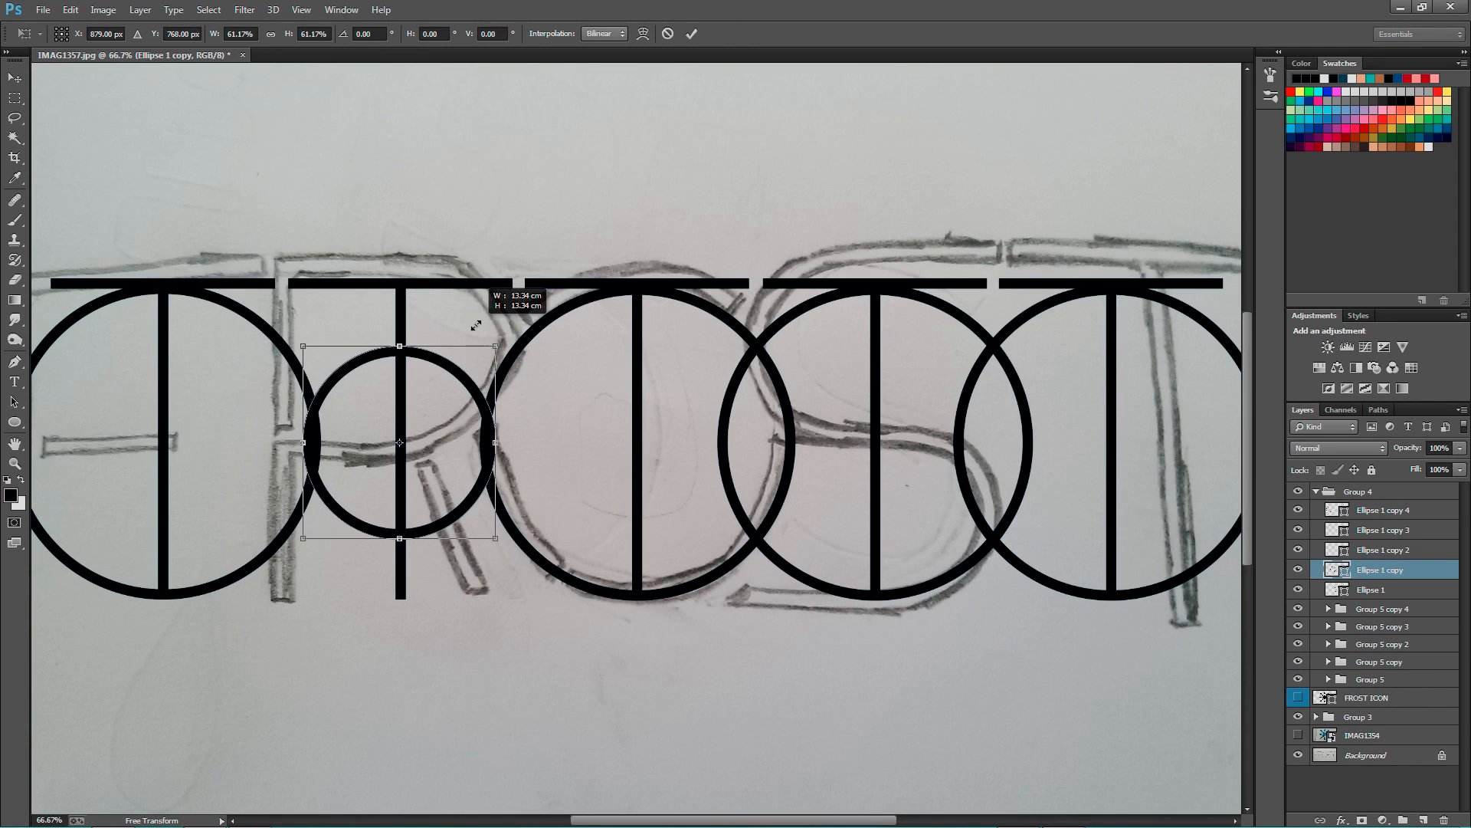
{"action": "left_click_drag", "start_coordinate": [420, 488], "coordinate": [441, 426]}
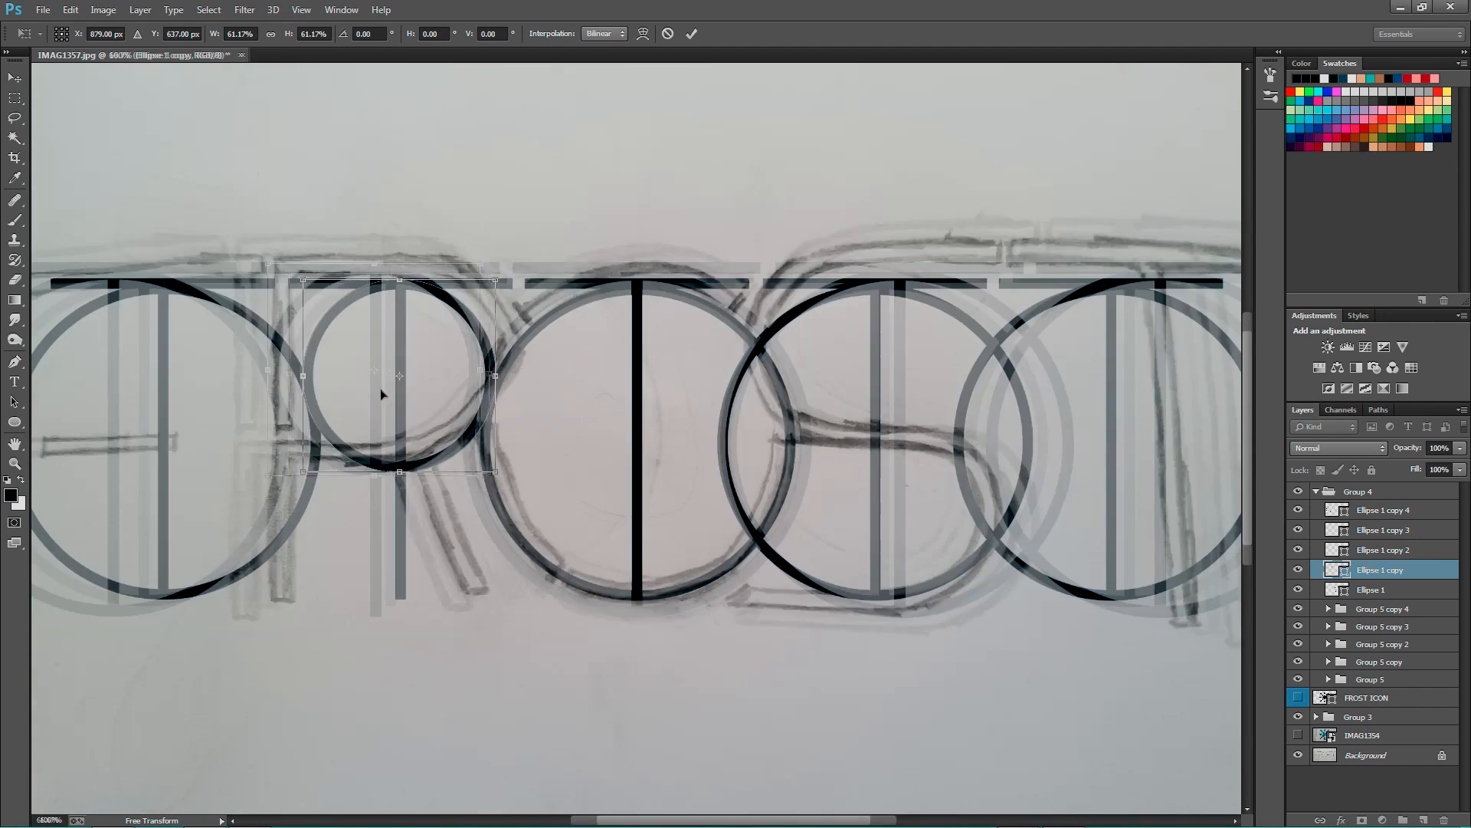
{"action": "left_click_drag", "start_coordinate": [496, 376], "coordinate": [561, 376]}
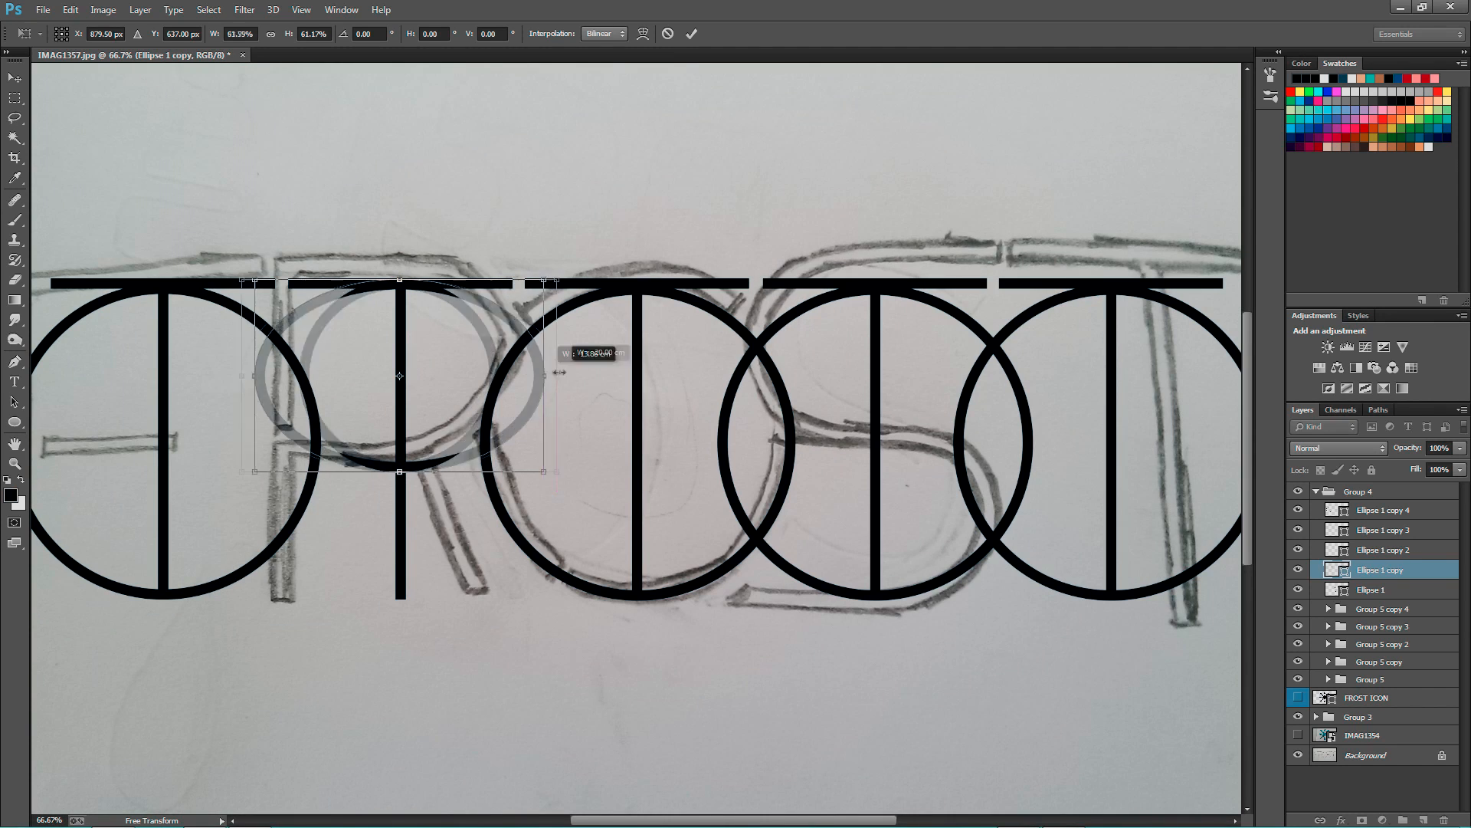
{"action": "key", "text": "ctrl+z"}
- Shift the R's bowl ring right and scale it to 56.31%, aligning it with the crossbar's top and right end
{"action": "left_click_drag", "start_coordinate": [426, 388], "coordinate": [456, 388]}
{"action": "left_click_drag", "start_coordinate": [429, 471], "coordinate": [430, 451]}
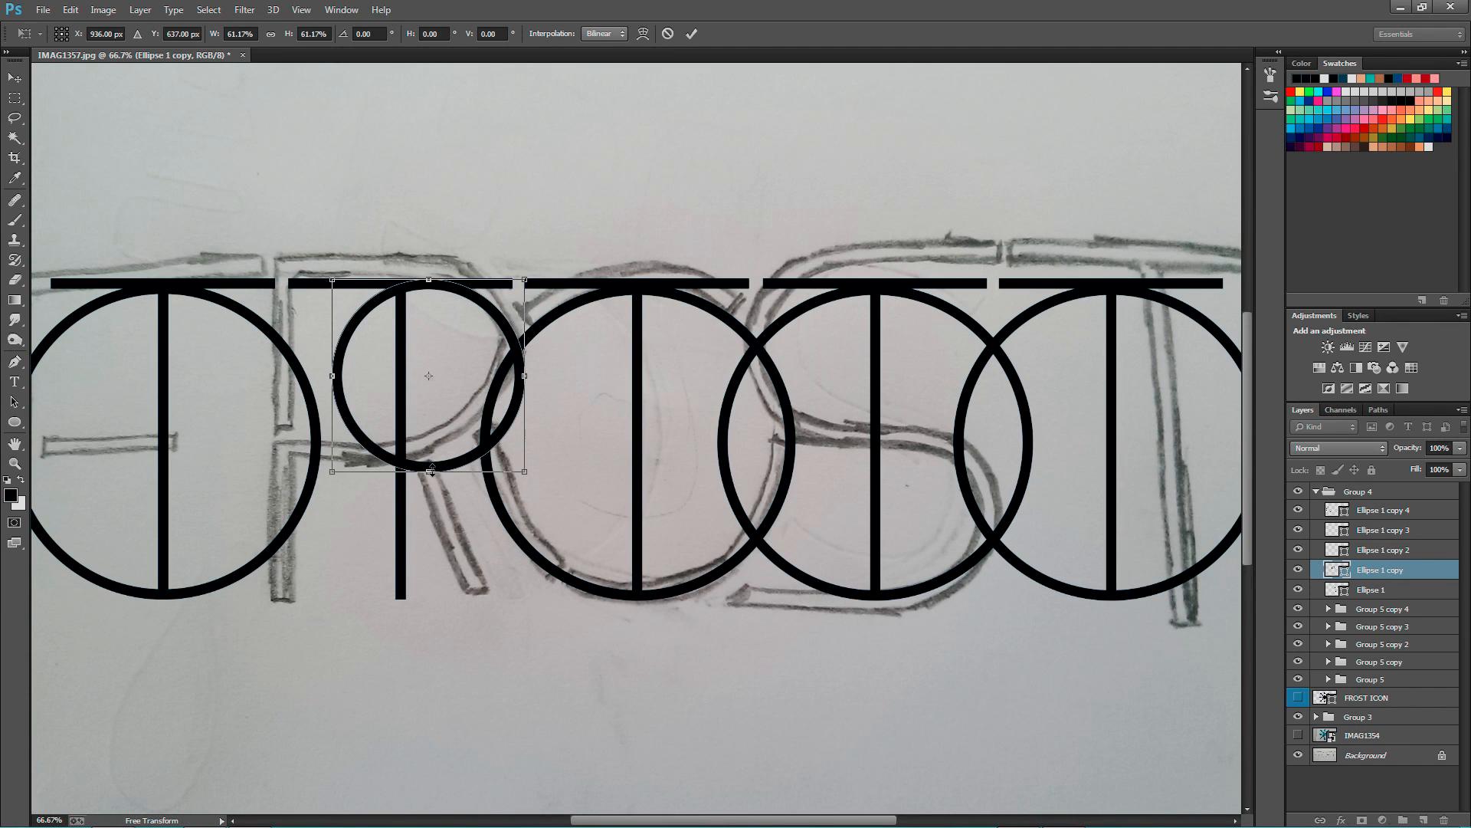
{"action": "left_click_drag", "start_coordinate": [519, 282], "coordinate": [514, 288]}
{"action": "left_click_drag", "start_coordinate": [481, 358], "coordinate": [475, 350]}
{"action": "mouse_move", "coordinate": [459, 352]}
{"action": "left_mouse_down"}
{"action": "mouse_move", "coordinate": [502, 350]}
{"action": "mouse_move", "coordinate": [455, 352]}
{"action": "mouse_move", "coordinate": [472, 352]}
{"action": "left_mouse_up"}
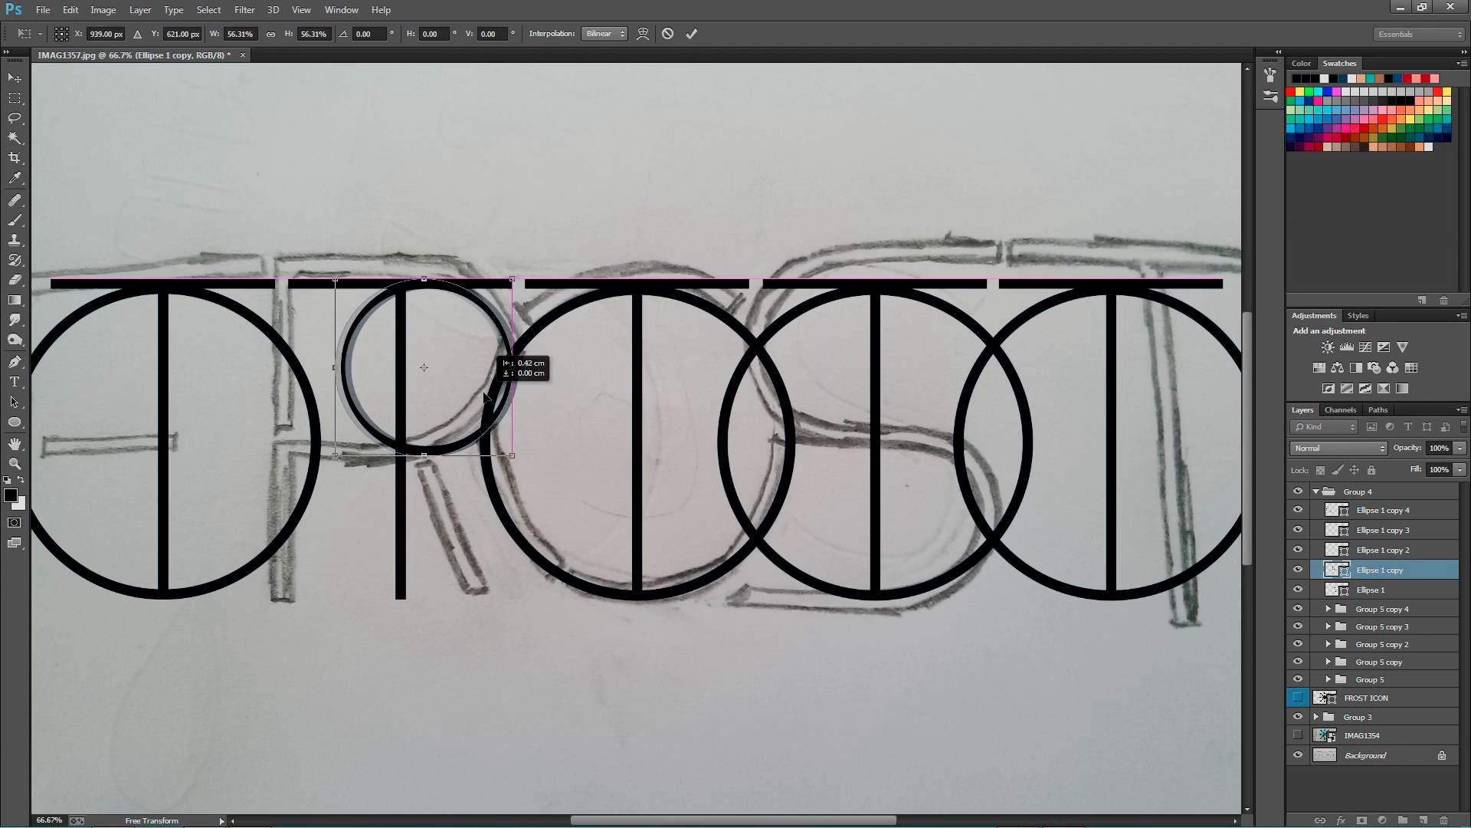
{"action": "key", "text": "Return"}
- Duplicate the R's crossbar down to the bottom of the bowl ring and shorten it to about 10.2 cm
{"action": "left_click_drag", "start_coordinate": [369, 282], "coordinate": [441, 445]}
{"action": "key", "text": "ctrl+t"}
{"action": "key", "text": "Return"}
{"action": "key", "text": "ctrl+plus"}
{"action": "key", "text": "ctrl+plus"}
{"action": "left_click_drag", "start_coordinate": [515, 519], "coordinate": [845, 534]}
{"action": "key", "text": "ctrl+t"}
{"action": "left_click_drag", "start_coordinate": [402, 448], "coordinate": [381, 448]}
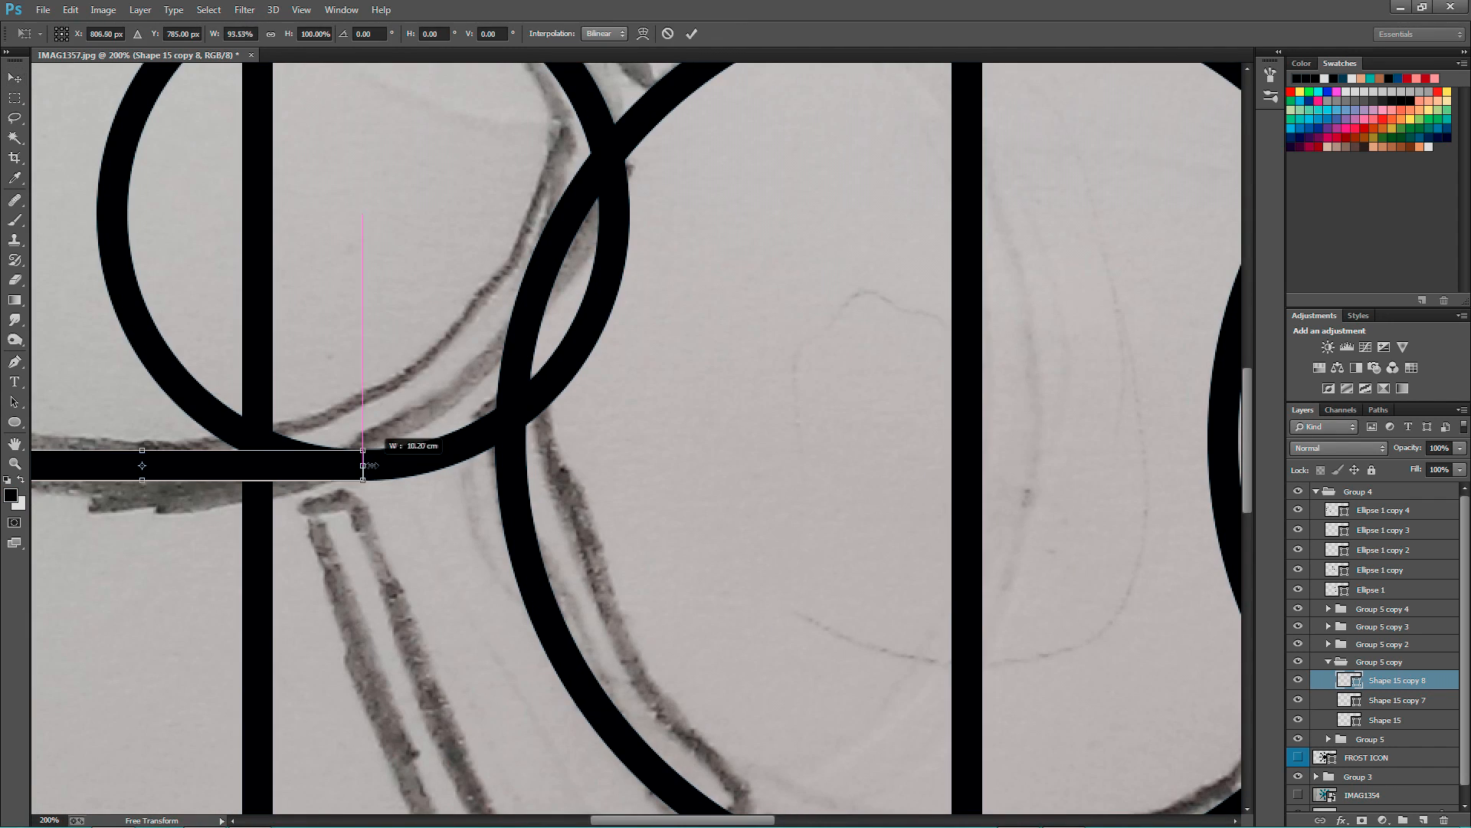
{"action": "key", "text": "Return"}
{"action": "key", "text": "ctrl+minus"}
{"action": "key", "text": "ctrl+minus"}
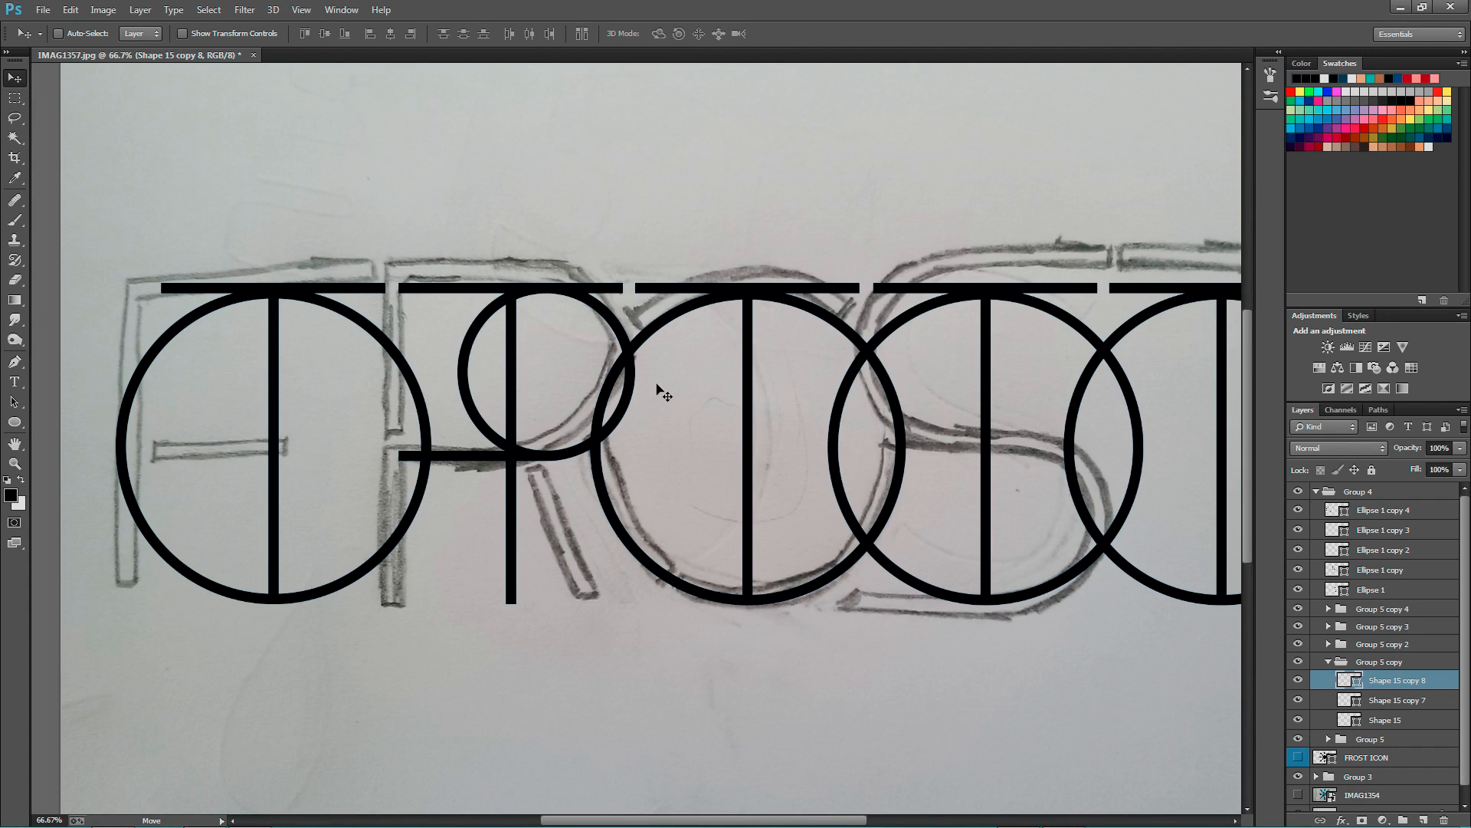
- Copy the R's waist bar across as the F's middle arm, and replace the F's ring with a left stem
{"action": "left_click_drag", "start_coordinate": [526, 434], "coordinate": [530, 443]}
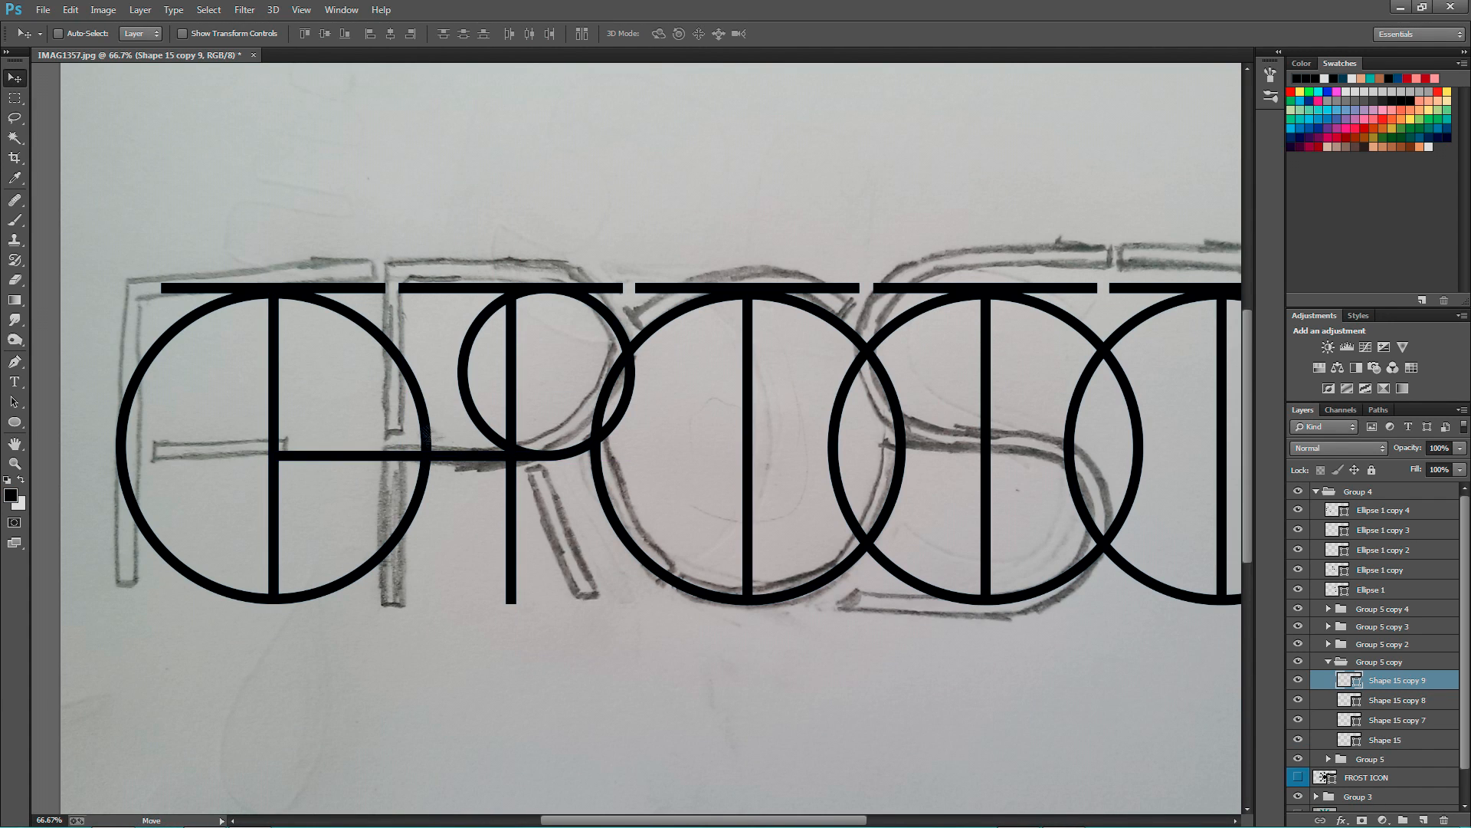
{"action": "left_click", "coordinate": [427, 434], "text": "ctrl"}
{"action": "key", "text": "Delete"}
{"action": "left_click_drag", "start_coordinate": [414, 457], "coordinate": [253, 458]}
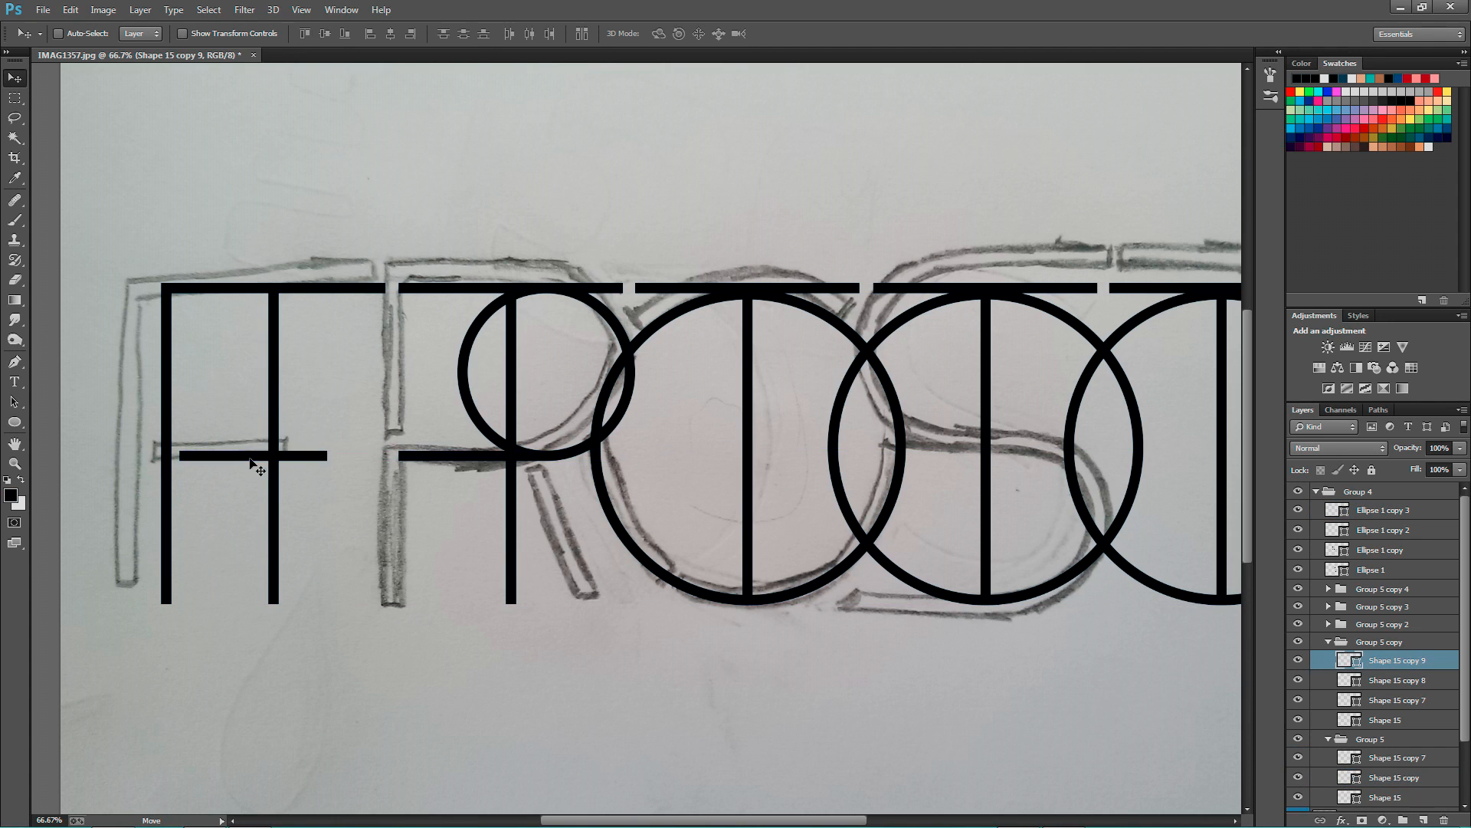
{"action": "left_click", "coordinate": [429, 456], "text": "ctrl"}
{"action": "key", "text": "ctrl+t"}
{"action": "left_click_drag", "start_coordinate": [473, 451], "coordinate": [530, 329]}
{"action": "key", "text": "Escape"}
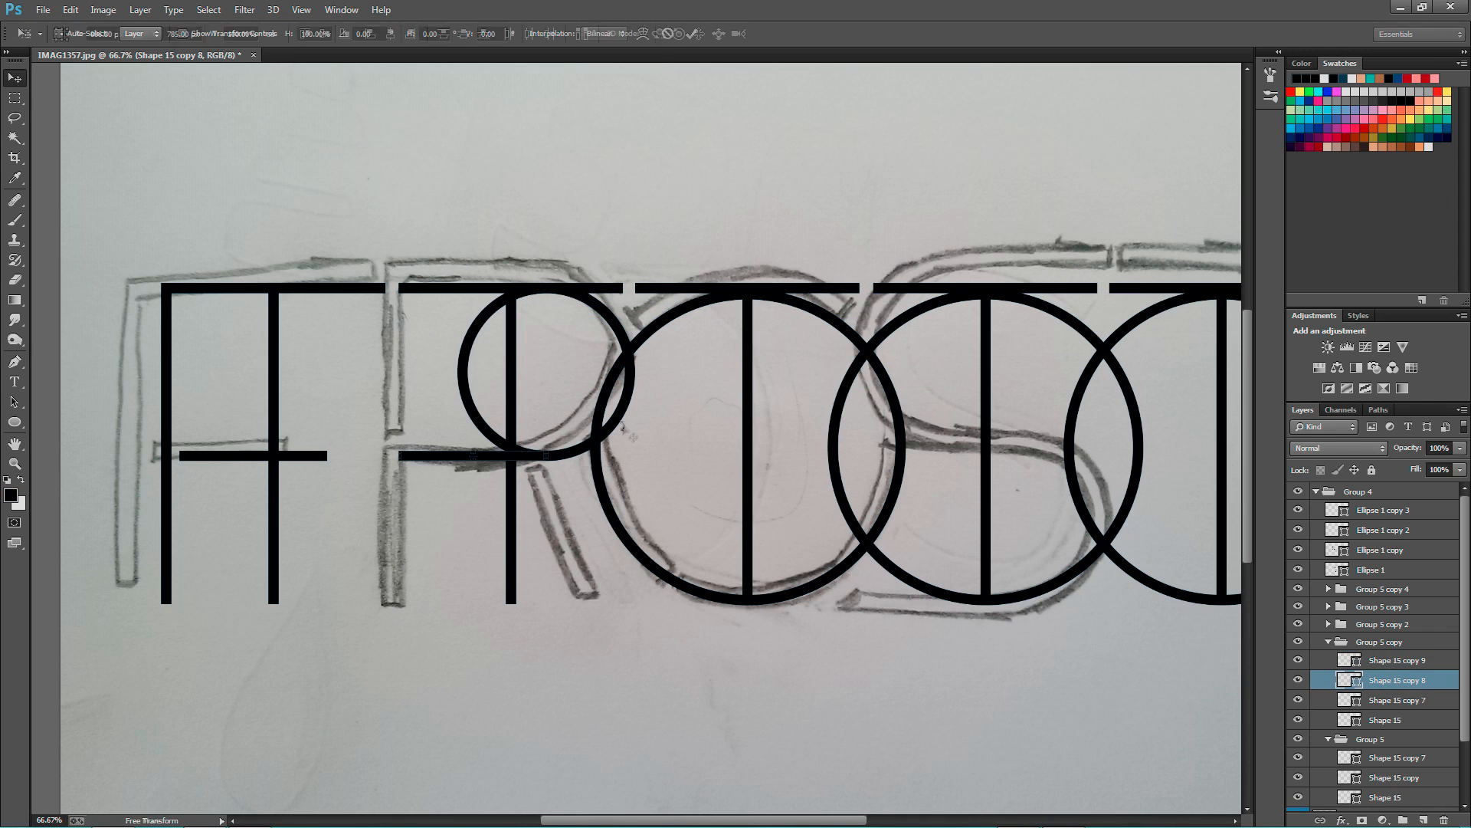
- Scale the R's bowl ring down slightly while keeping it against the top crossbar
{"action": "left_click", "coordinate": [605, 453], "text": "ctrl"}
{"action": "key", "text": "ctrl+t"}
{"action": "left_click_drag", "start_coordinate": [632, 459], "coordinate": [619, 444]}
{"action": "key", "text": "Return"}
- Nudge the F's middle arm up slightly to the vertical centre of the letter
{"action": "left_click", "coordinate": [167, 454], "text": "ctrl"}
{"action": "key", "text": "ctrl+t"}
{"action": "key", "text": "Escape"}
{"action": "left_click_drag", "start_coordinate": [204, 456], "coordinate": [199, 450], "text": "ctrl"}
{"action": "key", "text": "ctrl+plus"}
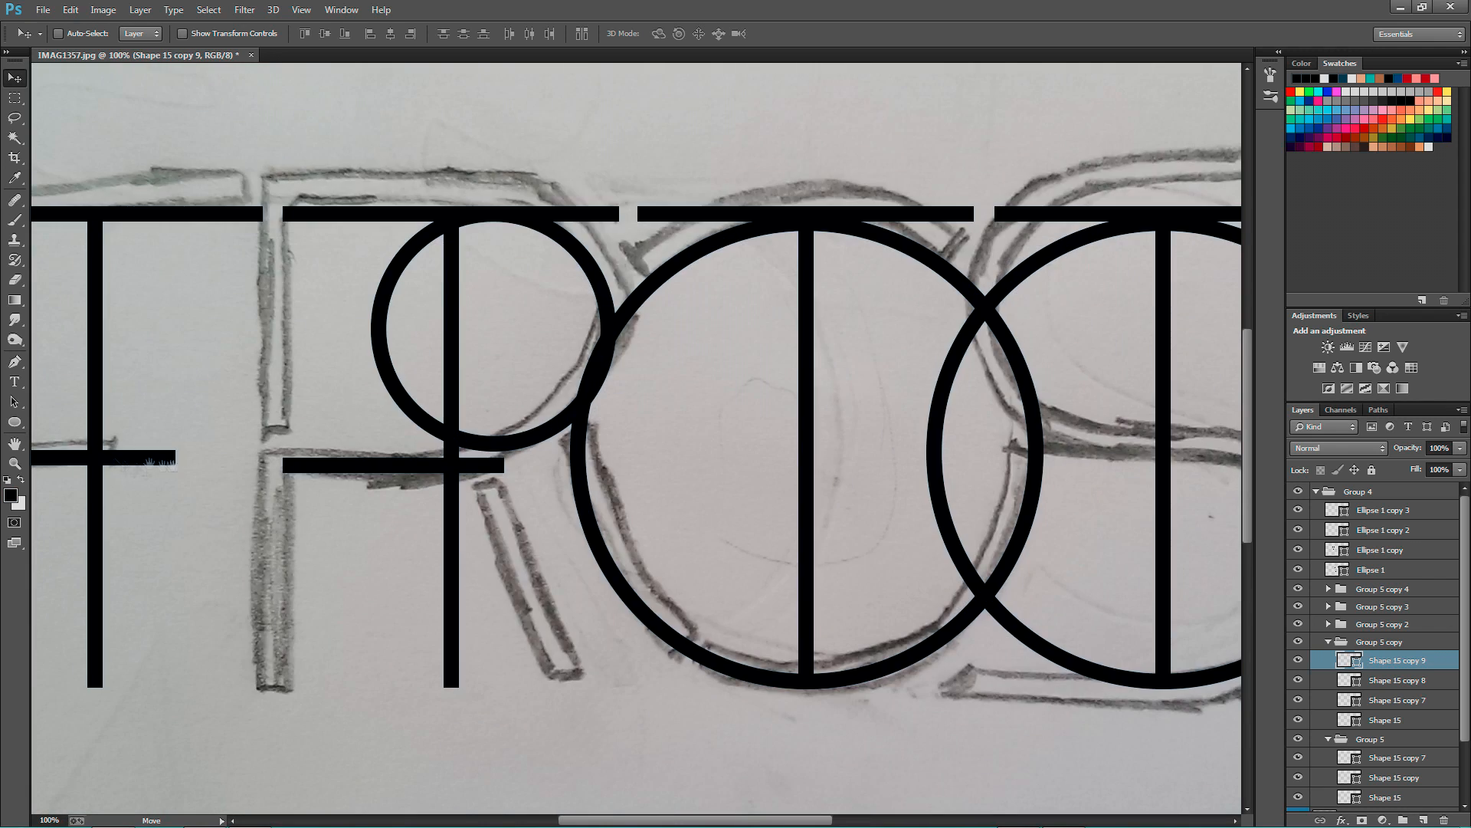
{"action": "scroll", "coordinate": [184, 456], "scroll_direction": "left", "scroll_amount": 3}
{"action": "left_click", "coordinate": [47, 456], "text": "ctrl"}
{"action": "key", "text": "ctrl+t"}
{"action": "key", "text": "Escape"}
{"action": "left_click_drag", "start_coordinate": [106, 457], "coordinate": [100, 455], "text": "ctrl"}
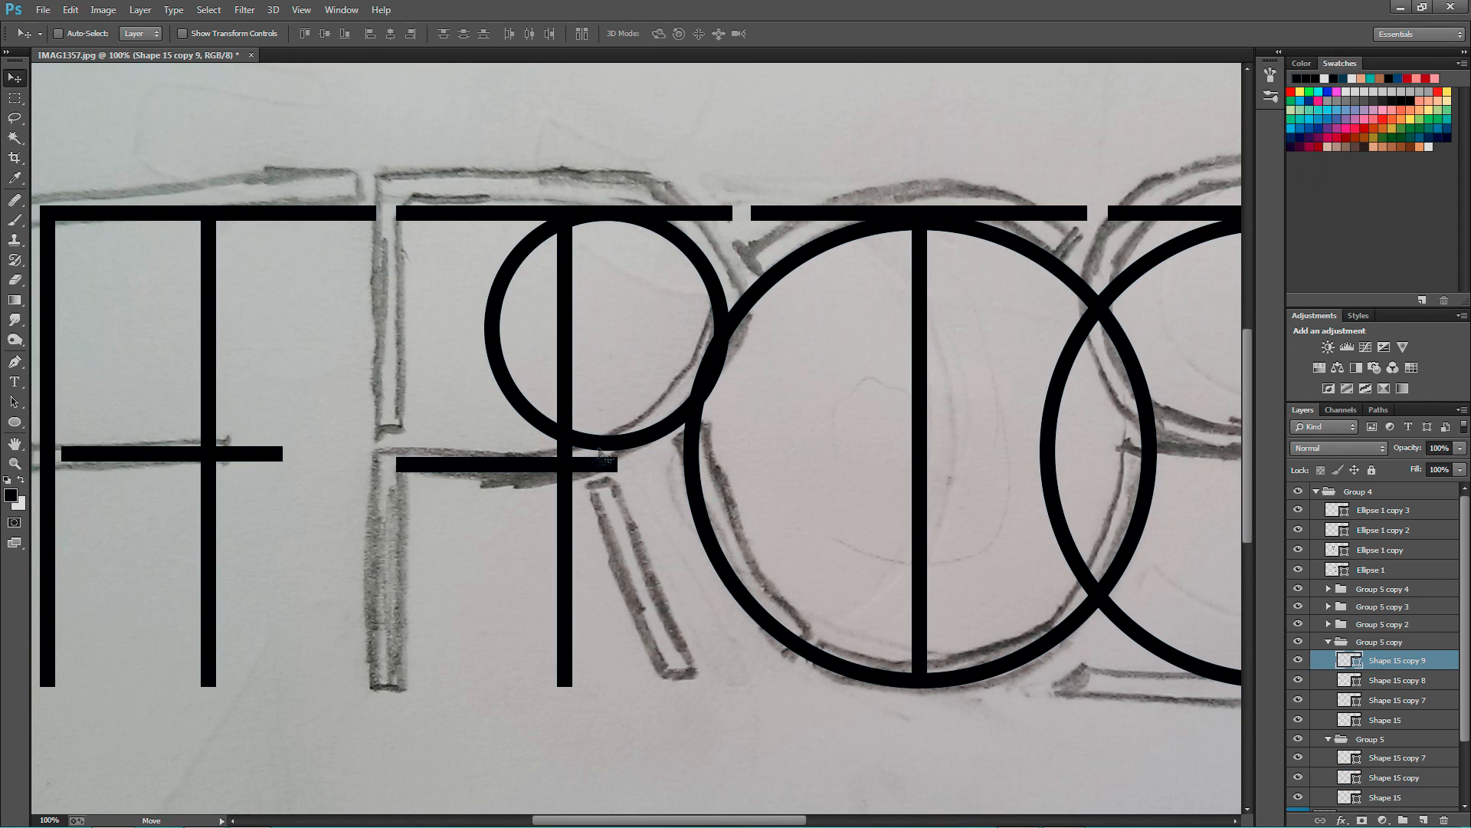
- Adjust the R's bowl ring and raise the R's waist bar to line up with the F's middle arm
{"action": "left_click_drag", "start_coordinate": [697, 436], "coordinate": [655, 419]}
{"action": "left_click_drag", "start_coordinate": [779, 433], "coordinate": [765, 420]}
{"action": "left_click_drag", "start_coordinate": [459, 443], "coordinate": [744, 469]}
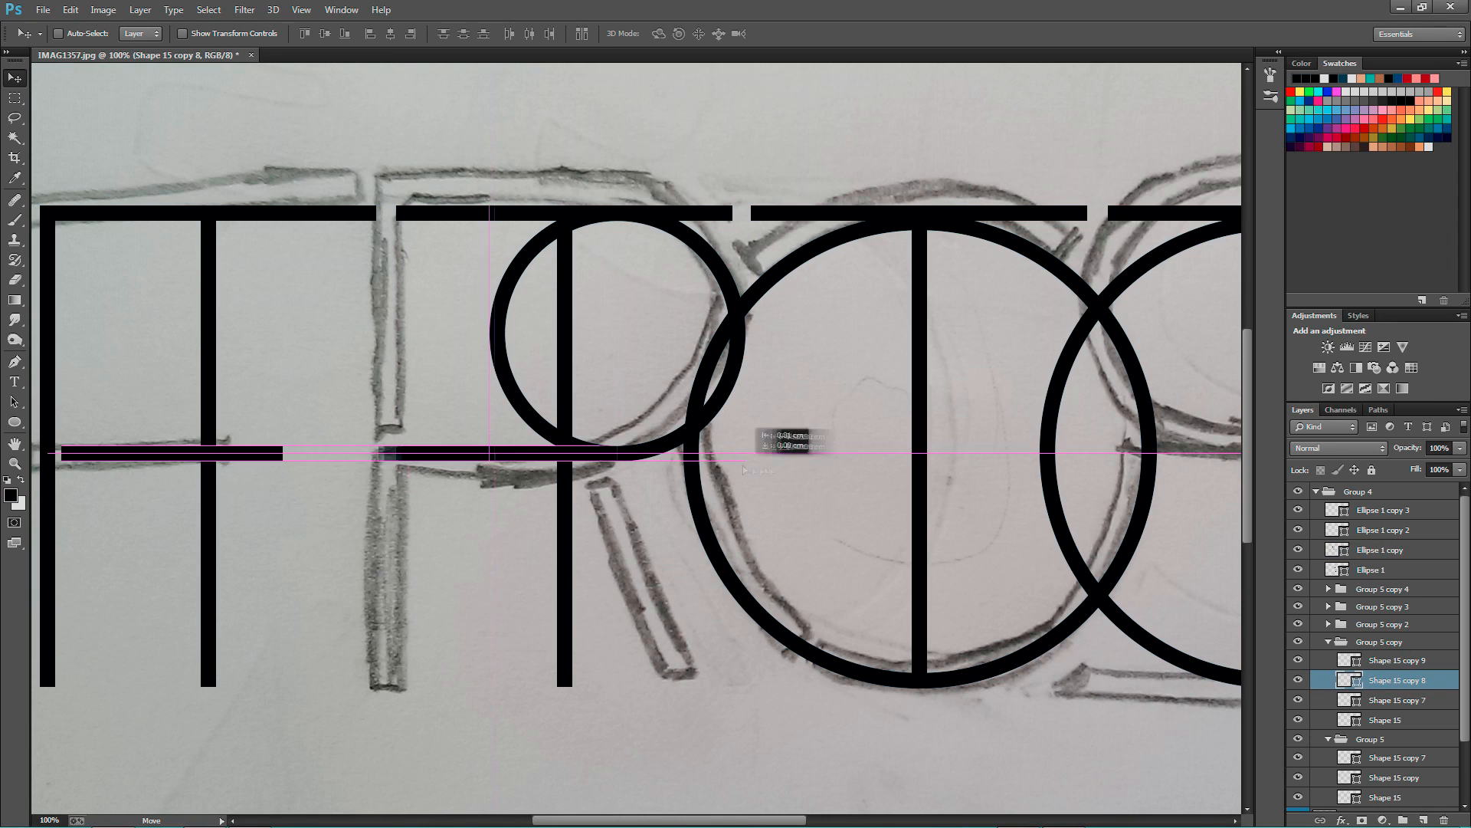
{"action": "key", "text": "ctrl+t"}
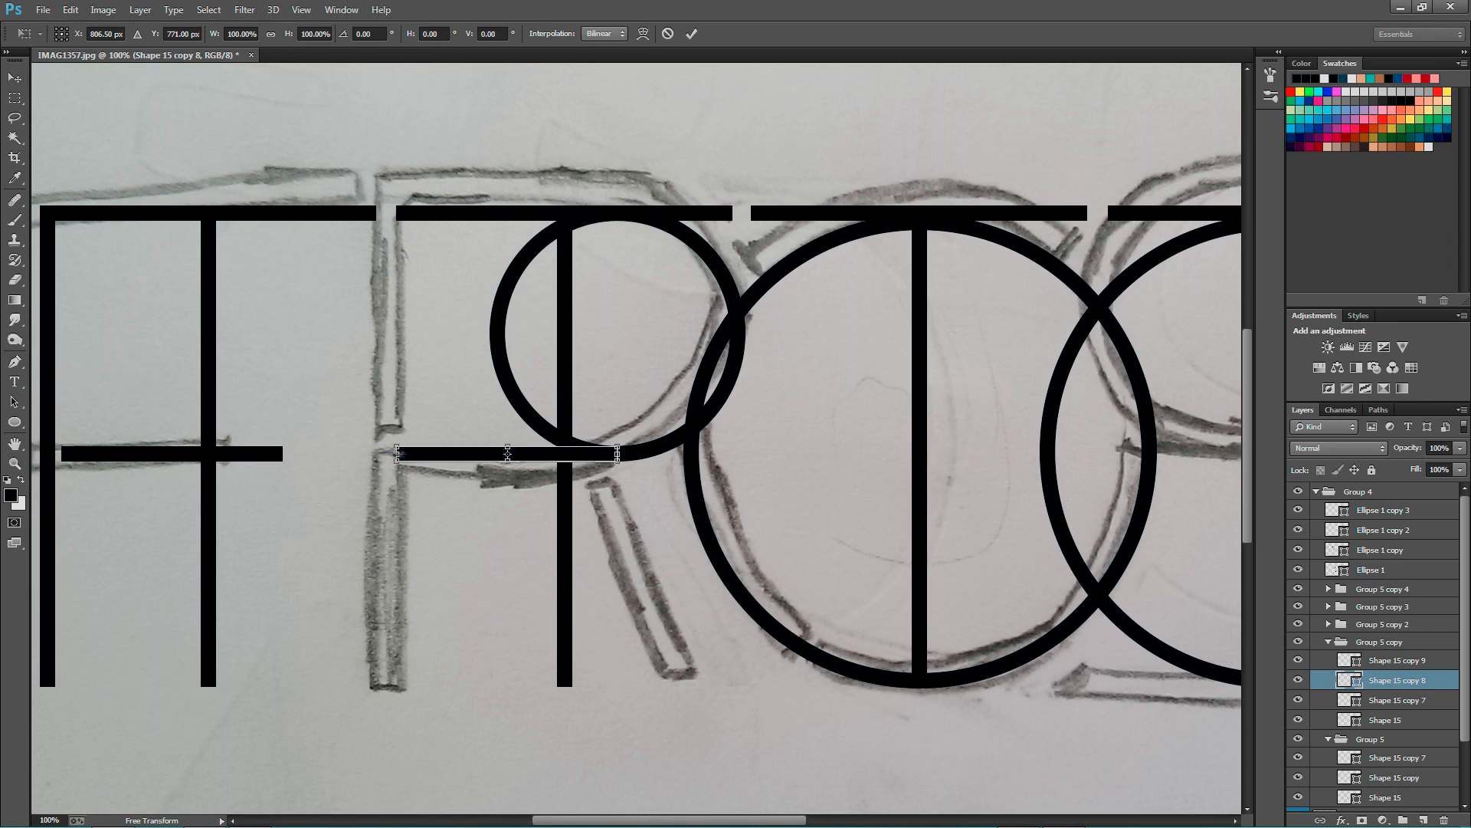
{"action": "left_click_drag", "start_coordinate": [390, 406], "coordinate": [395, 405]}
{"action": "key", "text": "Return"}
- Duplicate the R's central stem to the crossbar's left end and shorten it to stop just above the waist bar
{"action": "left_click_drag", "start_coordinate": [567, 490], "coordinate": [406, 491], "text": "alt"}
{"action": "key", "text": "ctrl+t"}
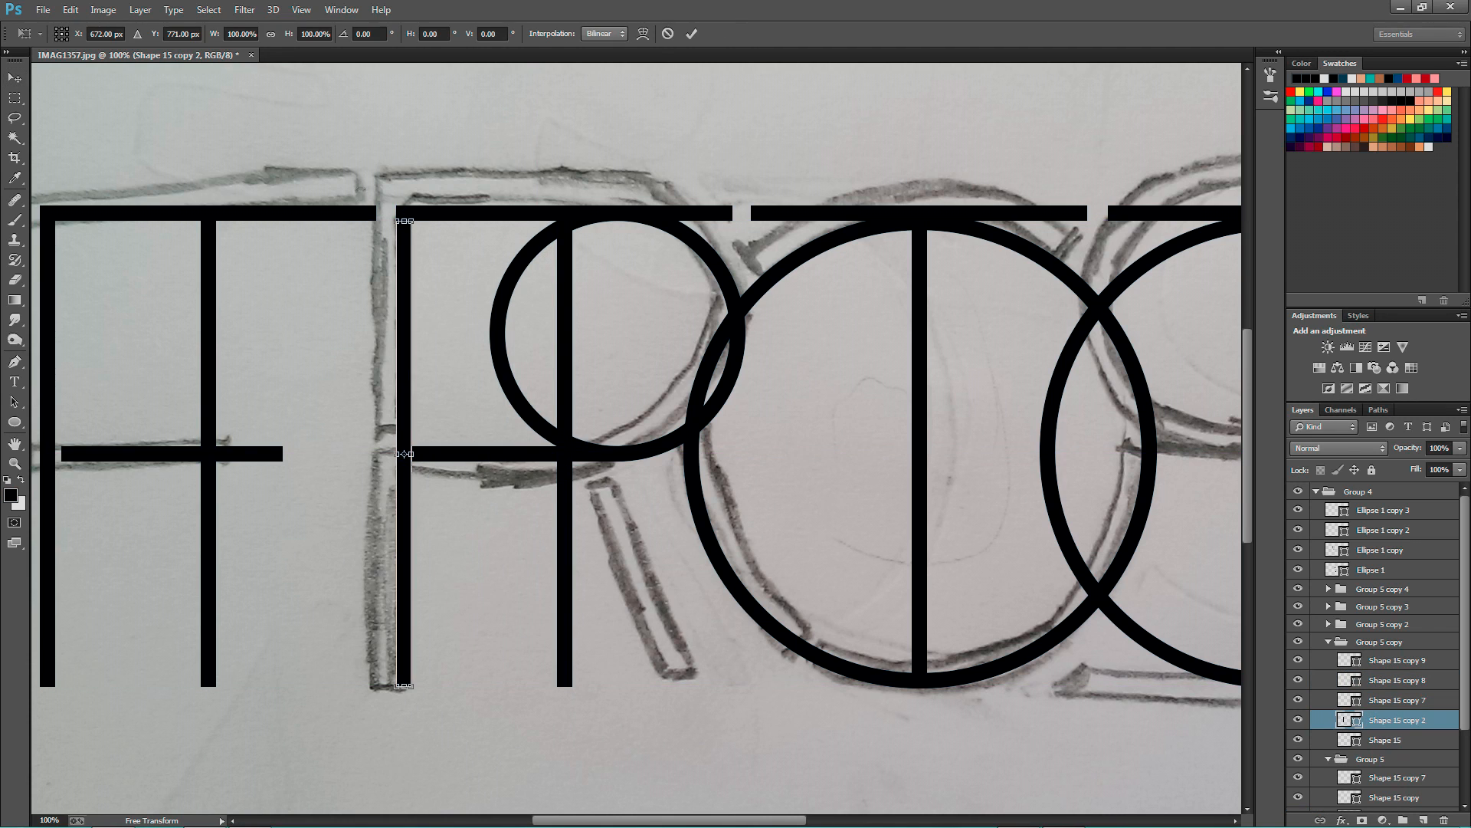
{"action": "left_click_drag", "start_coordinate": [404, 685], "coordinate": [592, 441]}
{"action": "key", "text": "Return"}
- Shorten both ends of the F's middle arm, leaving a gap beside the left stem, and remove the F's central stem
{"action": "left_click", "coordinate": [269, 452], "text": "ctrl"}
{"action": "key", "text": "ctrl+t"}
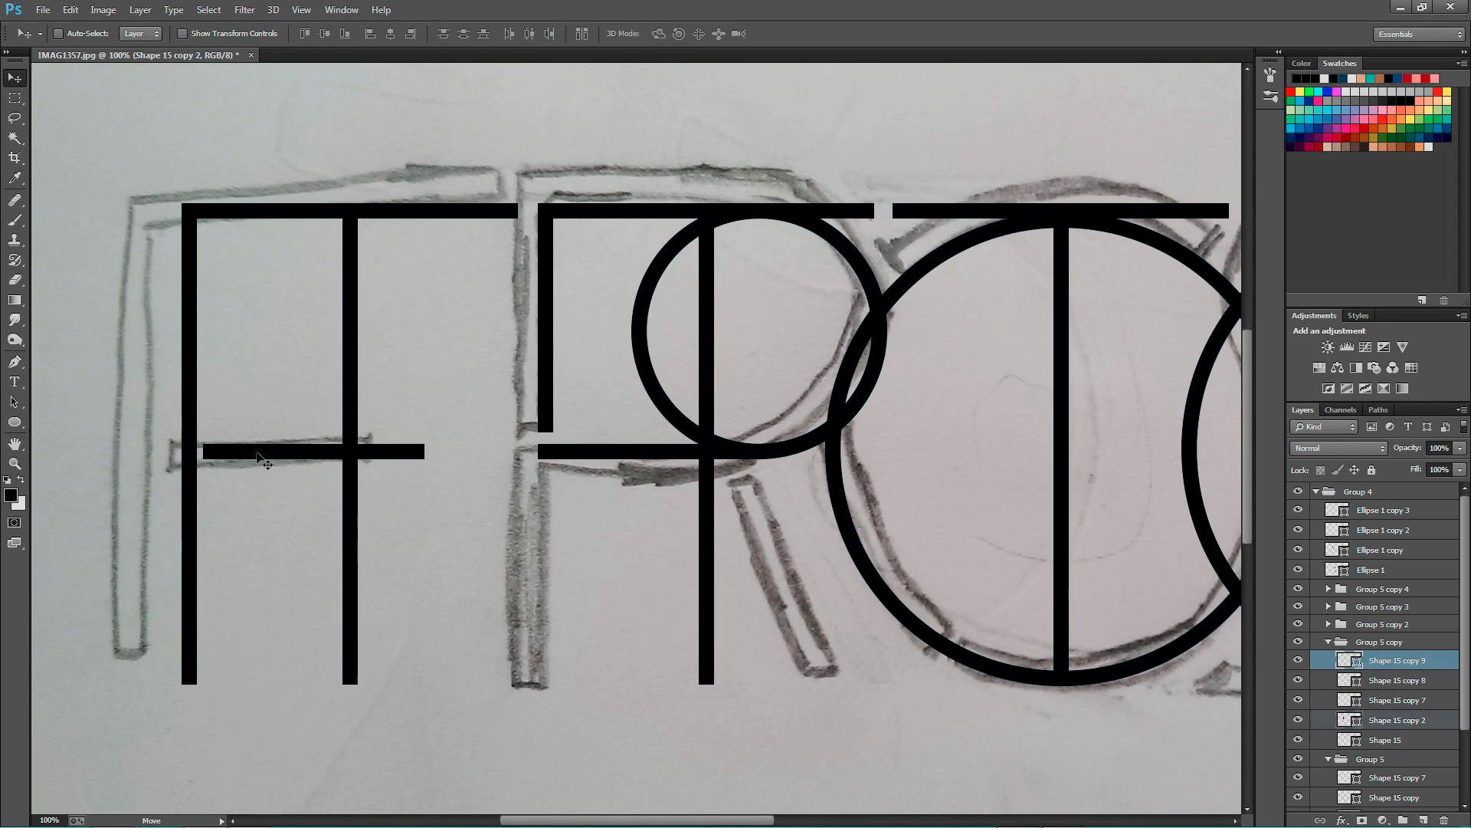
{"action": "left_click_drag", "start_coordinate": [204, 453], "coordinate": [212, 452]}
{"action": "key", "text": "Return"}
{"action": "key", "text": "ctrl+t"}
{"action": "right_click", "coordinate": [357, 459]}
{"action": "key", "text": "Escape"}
{"action": "key", "text": "Escape"}
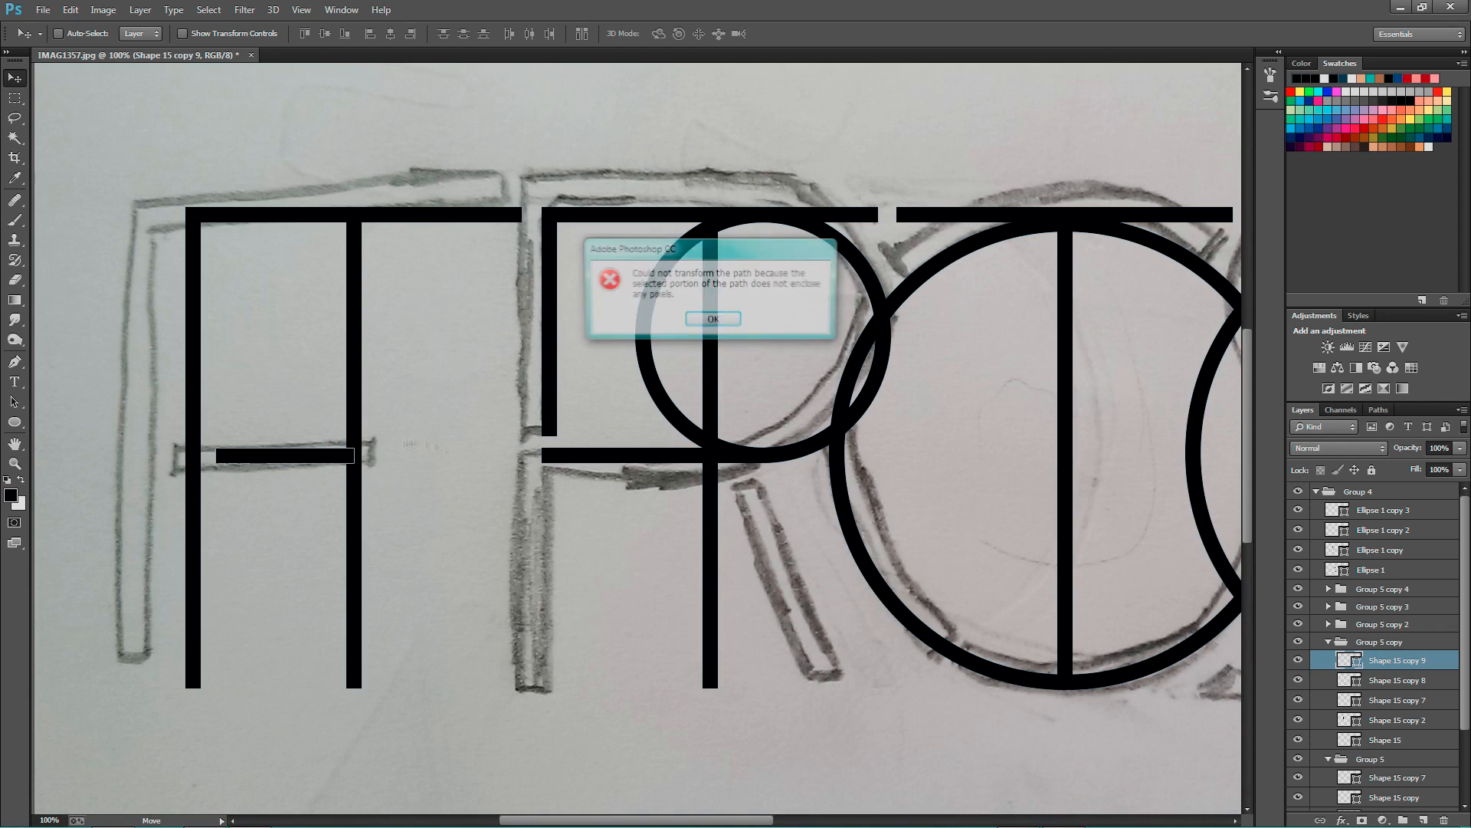
{"action": "key", "text": "Return"}
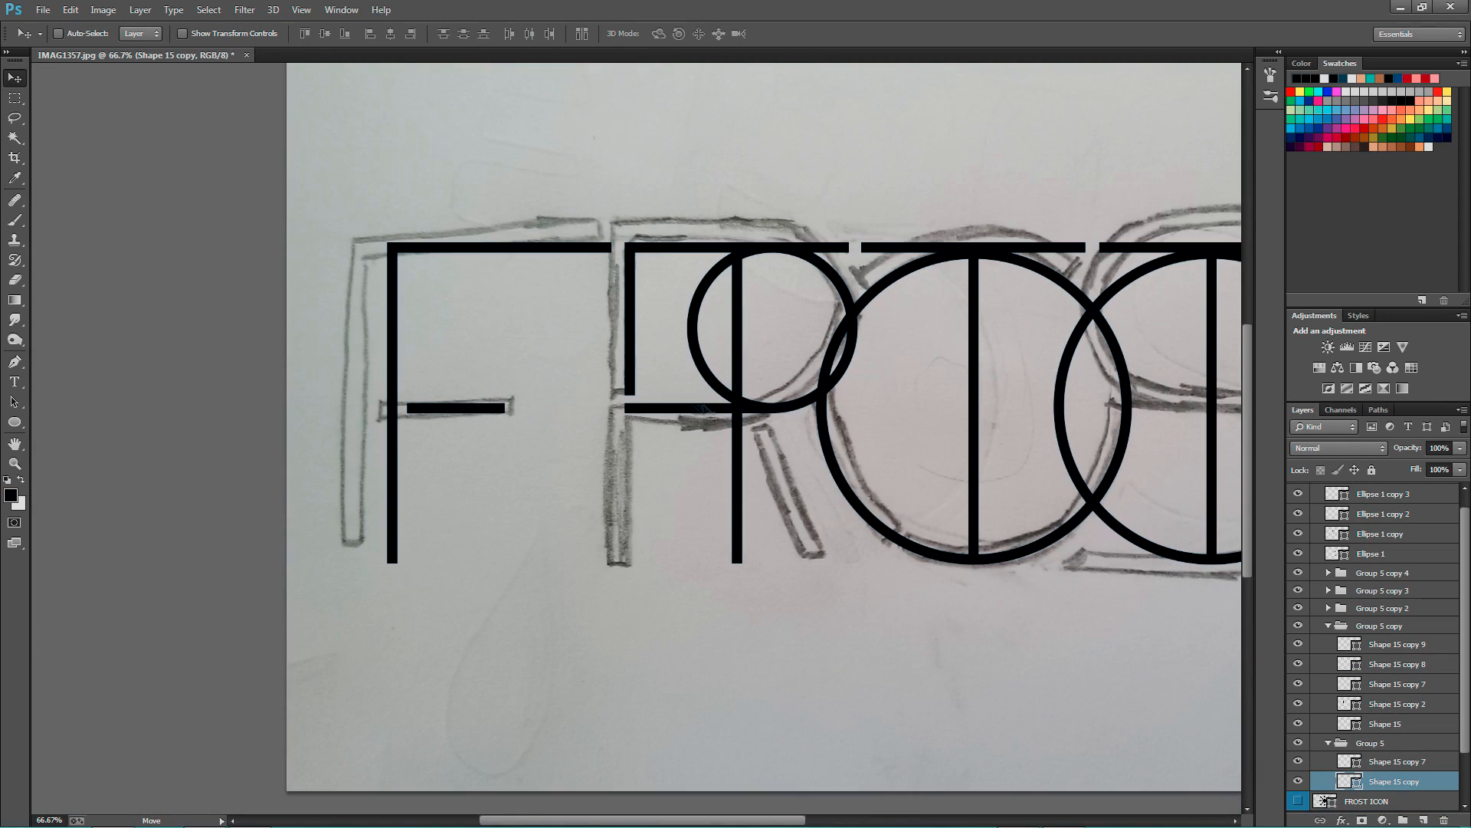
- Duplicate the R's upper left stem piece downward and fit it between the waist bar and the letter's base
{"action": "left_click_drag", "start_coordinate": [632, 375], "coordinate": [634, 567]}
{"action": "key", "text": "ctrl+t"}
{"action": "key", "text": "Return"}
{"action": "key", "text": "ctrl+t"}
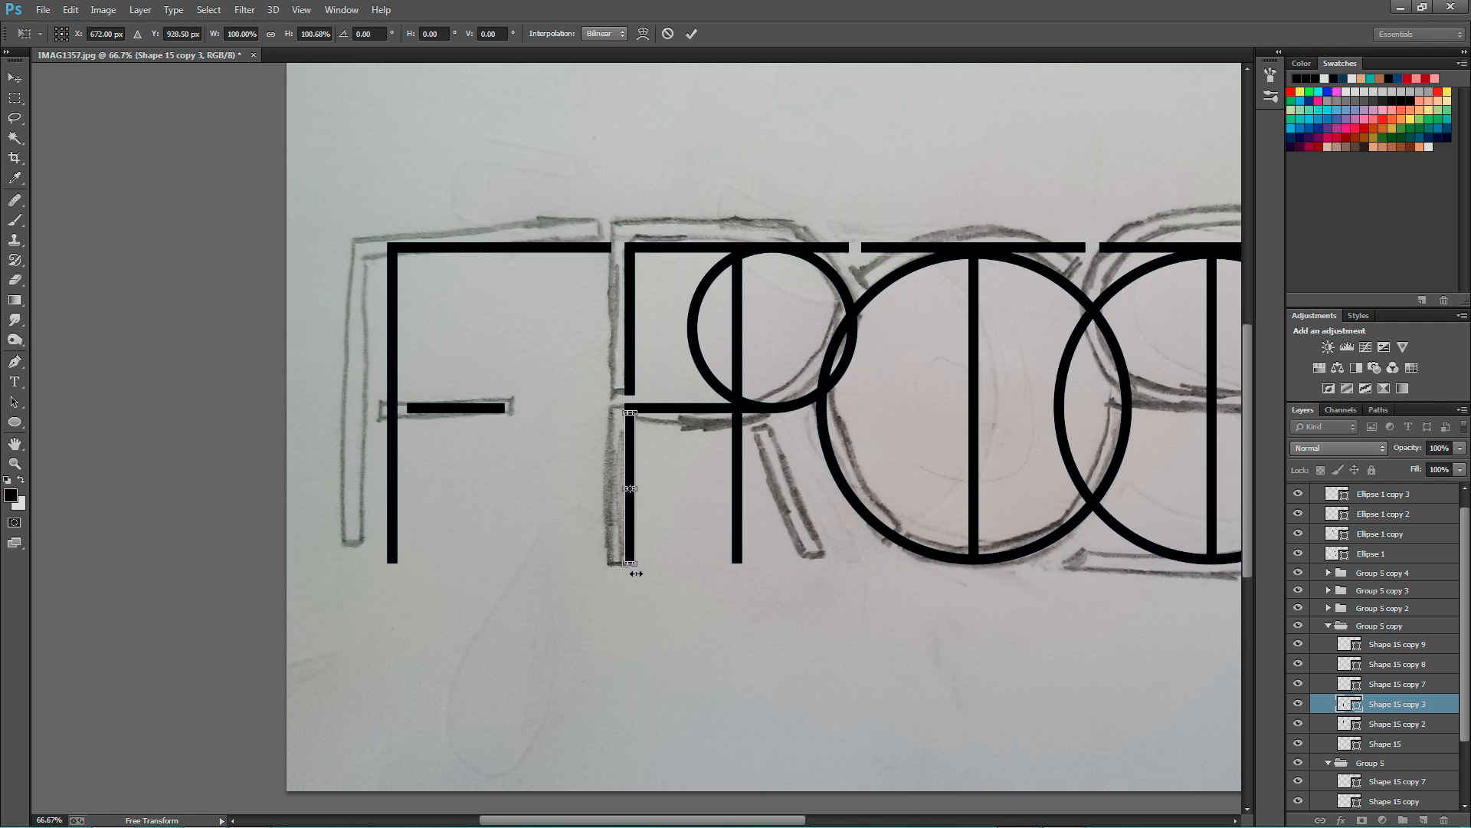
{"action": "key", "text": "Return"}
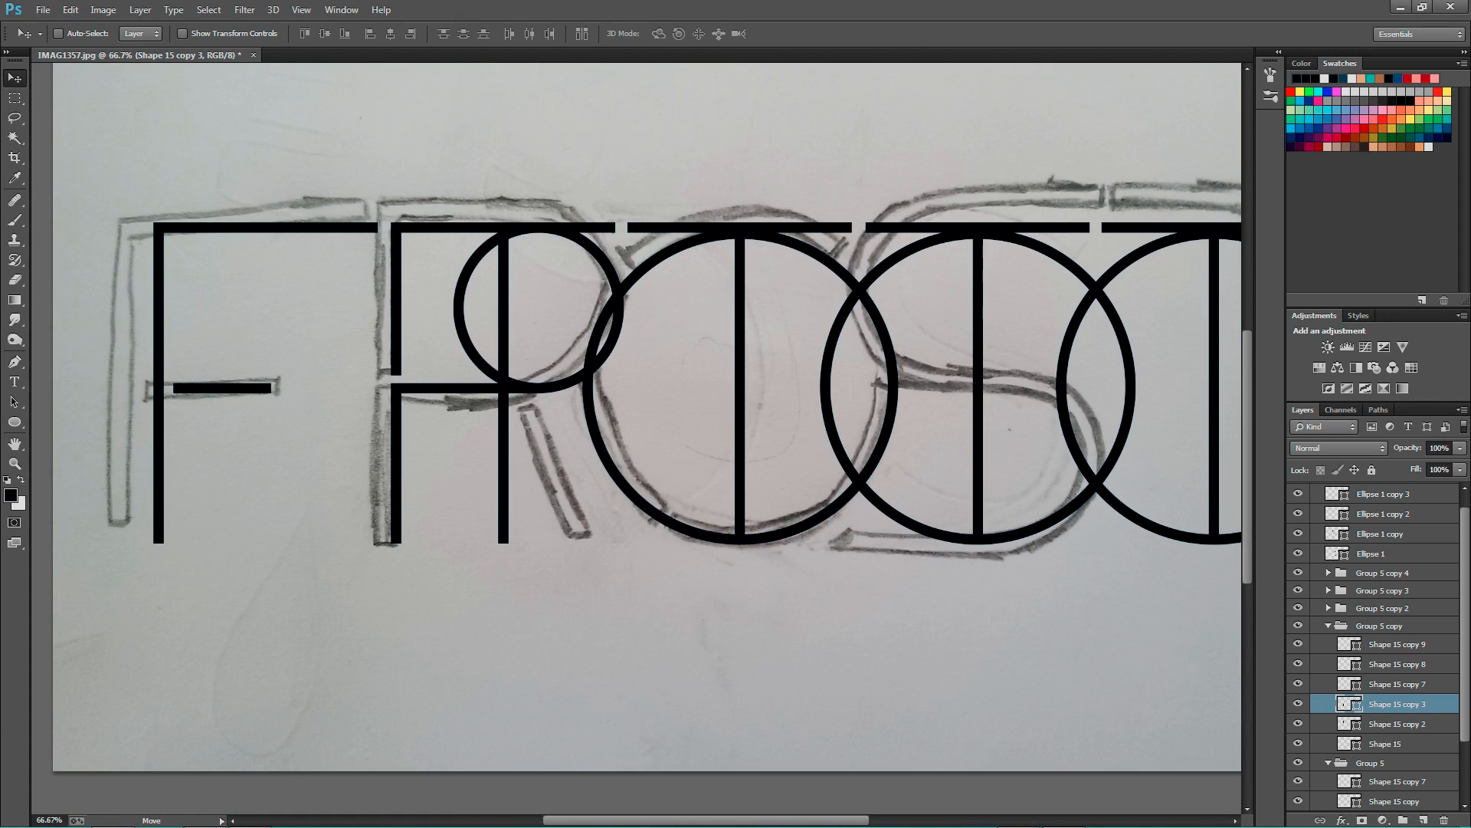
- Try to subtract a rectangle from the left half of the R's bowl ring
{"action": "key", "text": "p"}
{"action": "key", "text": "v"}
{"action": "left_click", "coordinate": [466, 328], "text": "ctrl"}
{"action": "key", "text": "p"}
{"action": "key", "text": "alt"}
{"action": "key", "text": "u"}
{"action": "key", "text": "shift+u"}
{"action": "key", "text": "shift+u"}
{"action": "key", "text": "shift+u"}
{"action": "key", "text": "shift+u"}
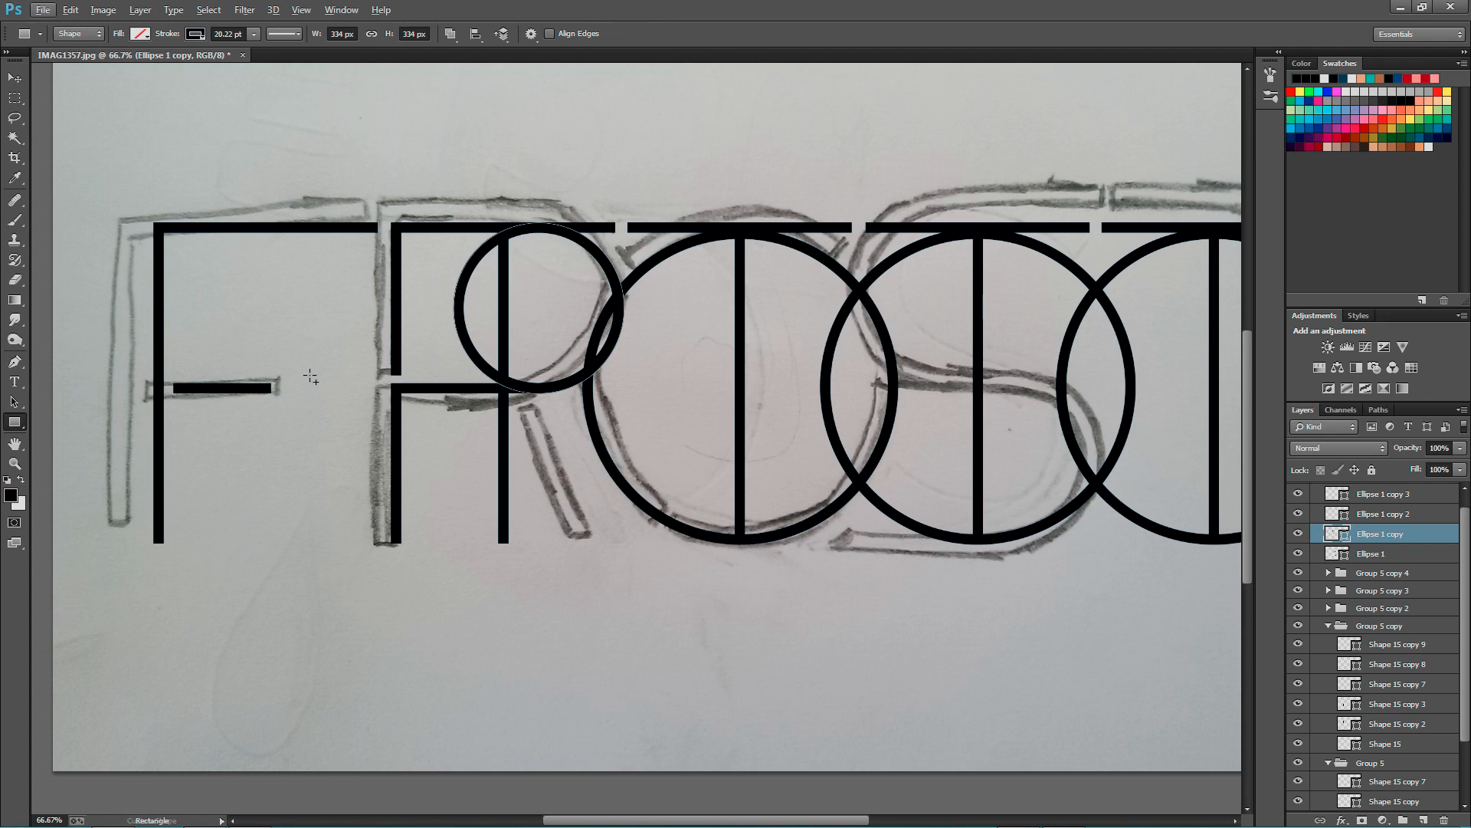
{"action": "left_click_drag", "start_coordinate": [541, 458], "coordinate": [537, 414]}
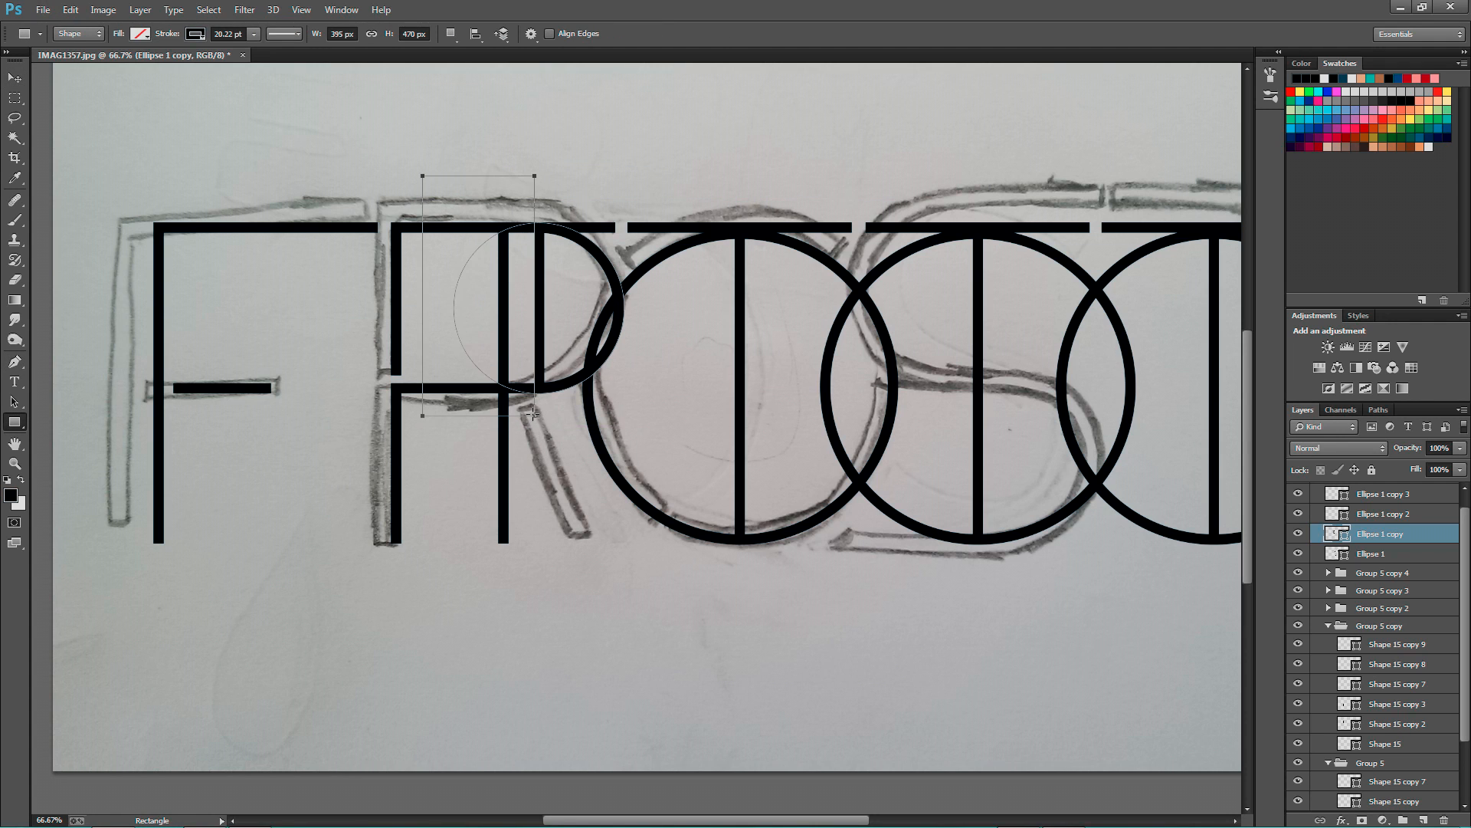
{"action": "key", "text": "ctrl+plus"}
{"action": "key", "text": "ctrl+z"}
{"action": "left_click", "coordinate": [13, 80]}
{"action": "right_click", "coordinate": [1439, 703]}
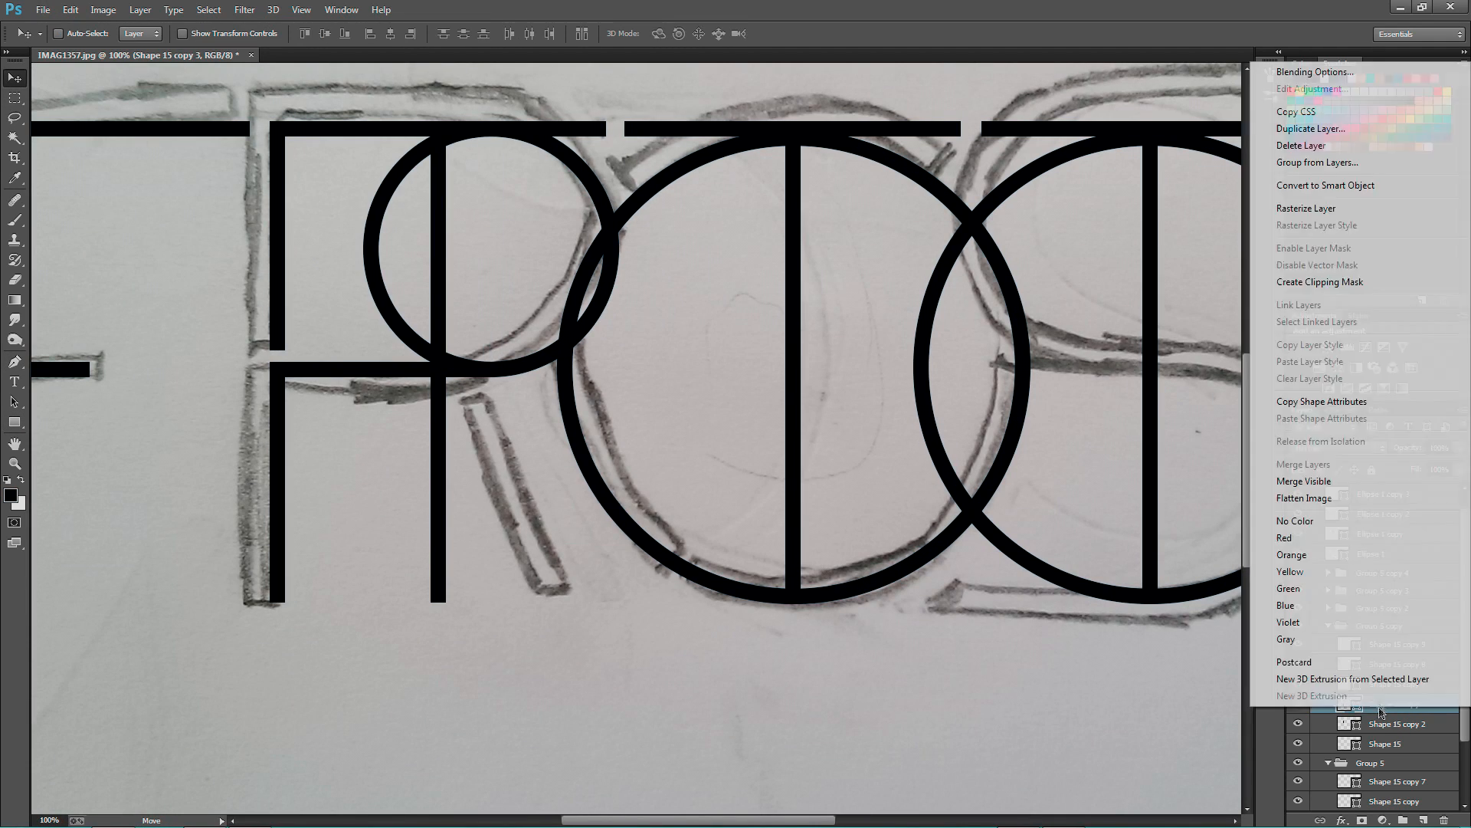
{"action": "left_click", "coordinate": [19, 44]}
{"action": "key", "text": "ctrl+t"}
{"action": "key", "text": "Return"}
{"action": "key", "text": "p"}
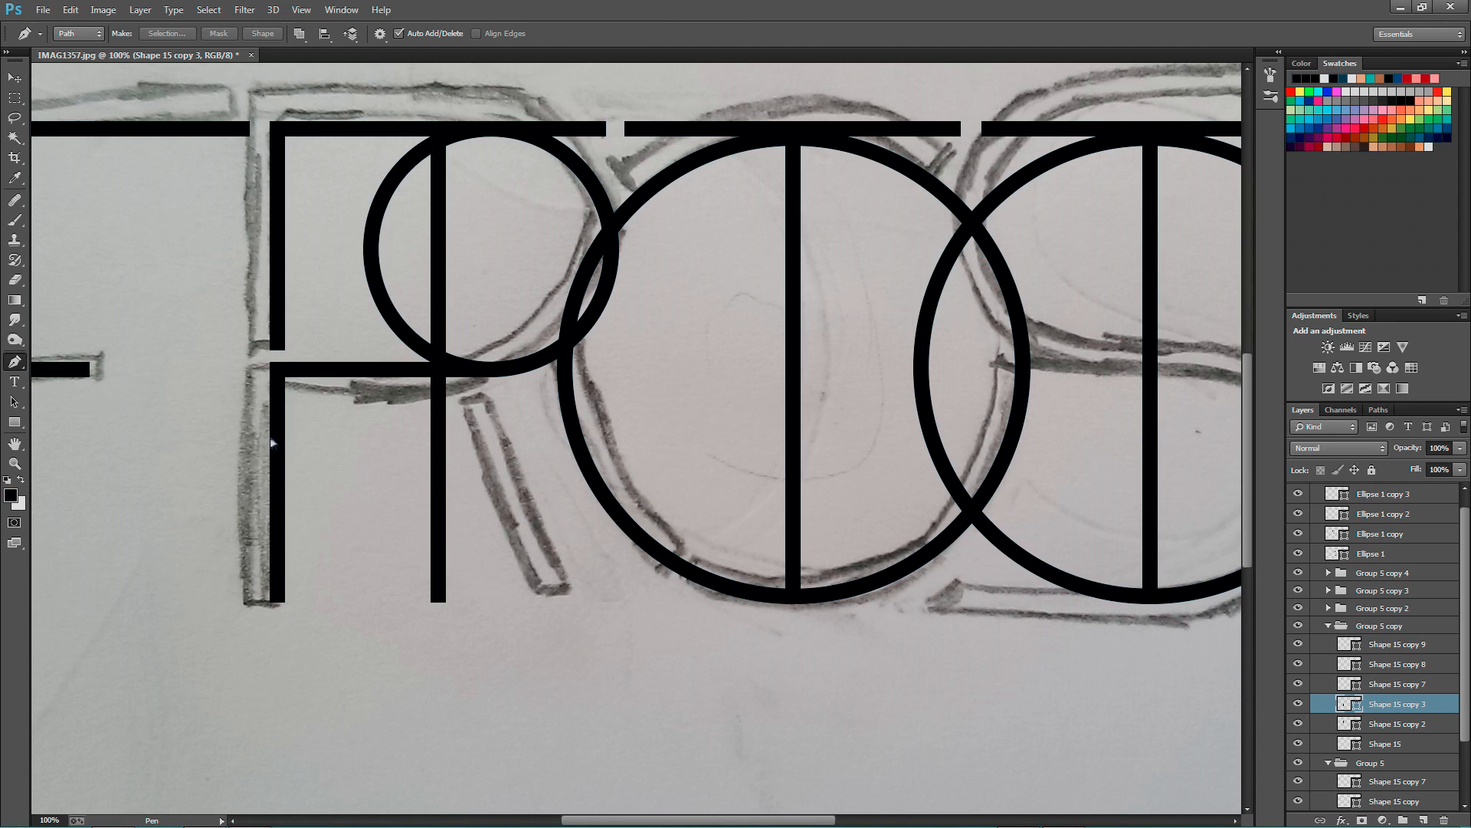
{"action": "key", "text": "ctrl+z"}
{"action": "key", "text": "v"}
{"action": "left_click_drag", "start_coordinate": [355, 374], "coordinate": [494, 471]}
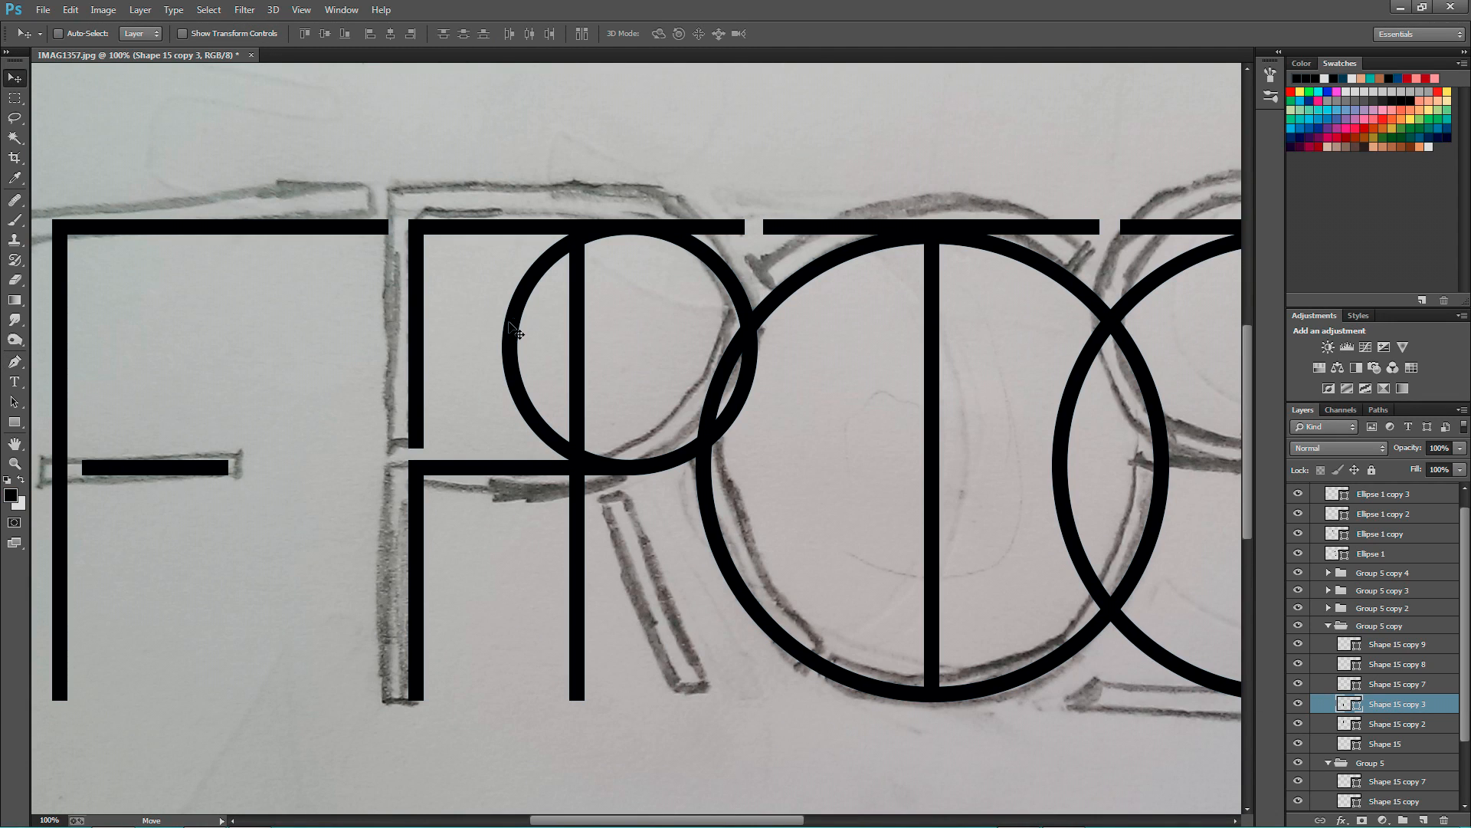
- Duplicate the R's bowl ring onto the S, placing it under the crossbar as the upper curve
{"action": "key", "text": "ctrl+minus"}
{"action": "key", "text": "ctrl+minus"}
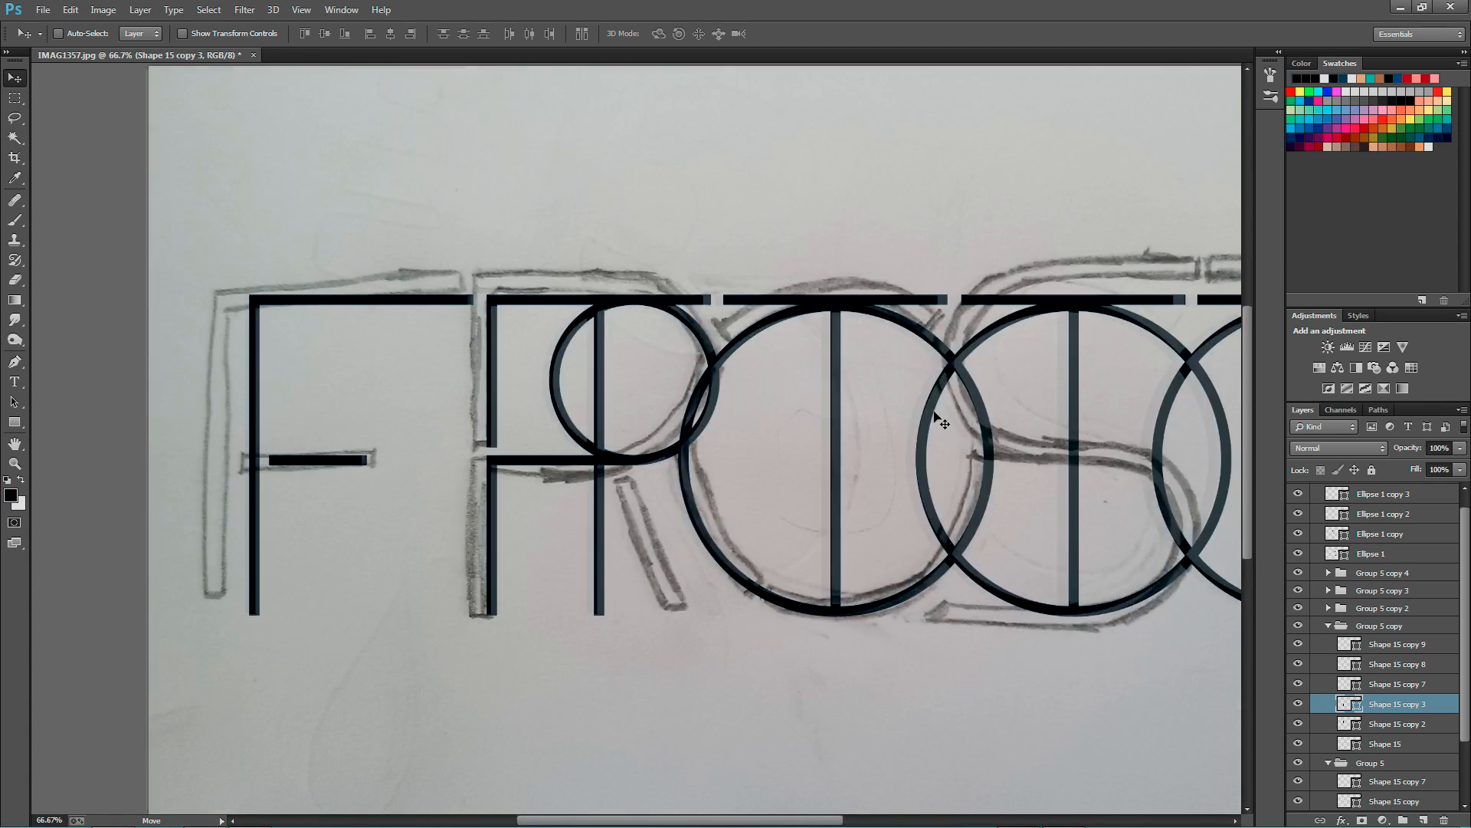
{"action": "left_click", "coordinate": [549, 390], "text": "ctrl"}
{"action": "left_click_drag", "start_coordinate": [548, 389], "coordinate": [851, 382]}
{"action": "key", "text": "ctrl+plus"}
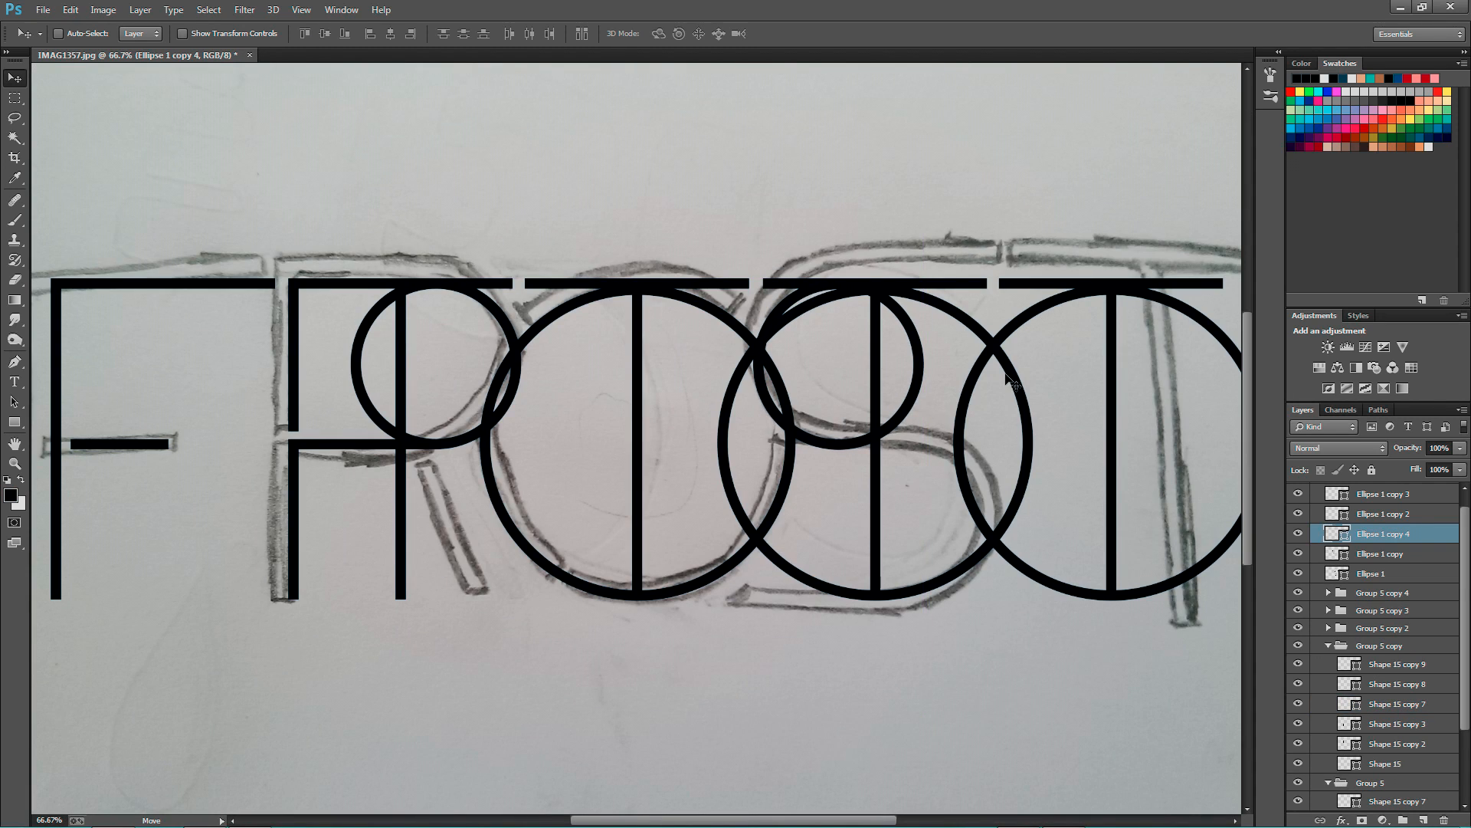
- Duplicate the small S ring downward and to the right for the lower curve, and remove the large ring on the S
{"action": "left_click_drag", "start_coordinate": [944, 386], "coordinate": [933, 541]}
{"action": "key", "text": "ctrl+plus"}
{"action": "left_click_drag", "start_coordinate": [938, 466], "coordinate": [1060, 469]}
{"action": "key", "text": "ctrl+minus"}
{"action": "key", "text": "ctrl+plus"}
{"action": "left_click_drag", "start_coordinate": [1100, 584], "coordinate": [987, 581]}
{"action": "left_click_drag", "start_coordinate": [958, 425], "coordinate": [964, 427]}
{"action": "key", "text": "ctrl+minus"}
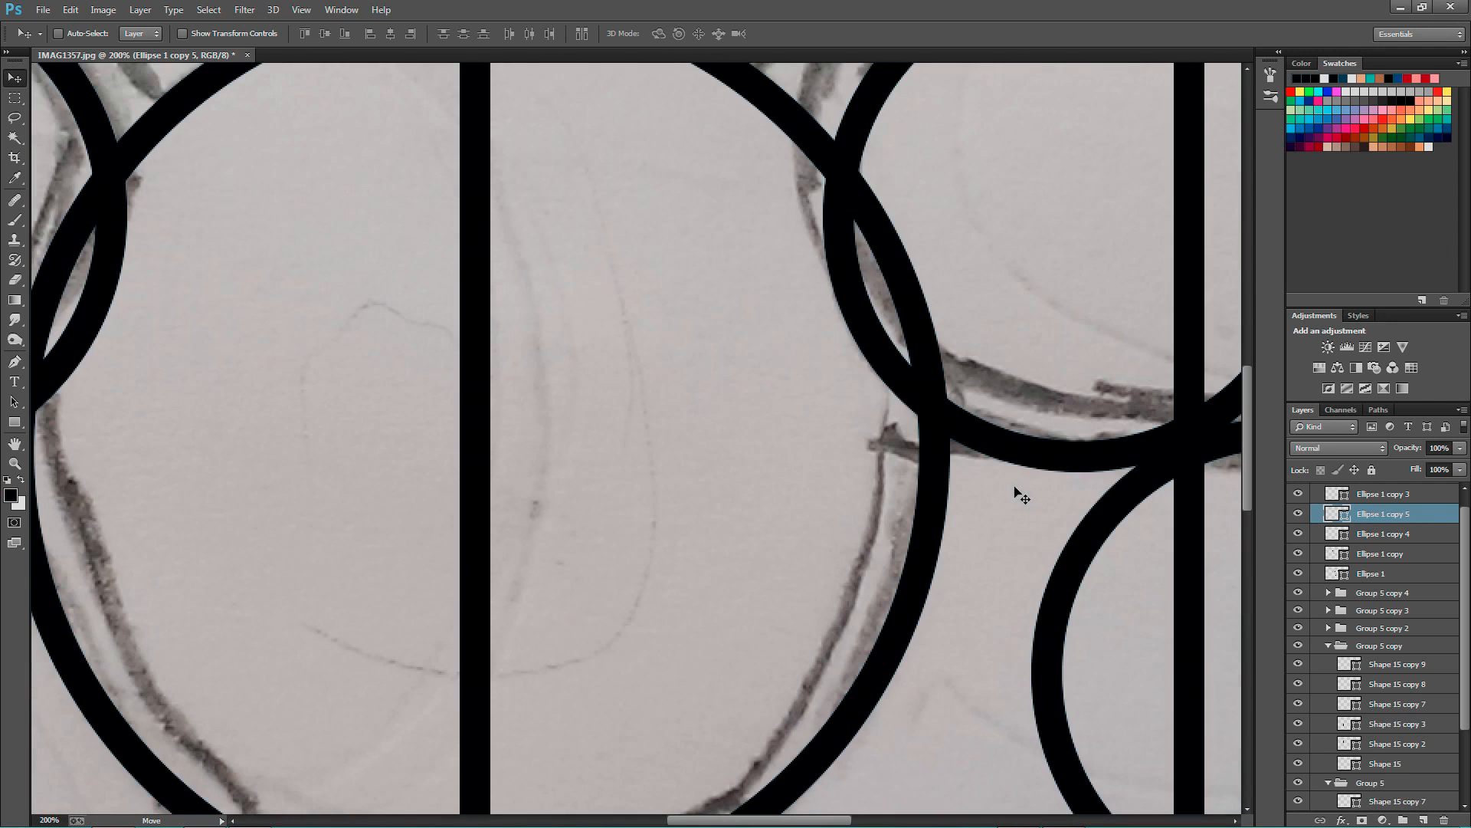
- Delete the S's central stem and lower the second S ring so it starts at the upper ring's bottom edge
{"action": "key", "text": "alt+bracketleft"}
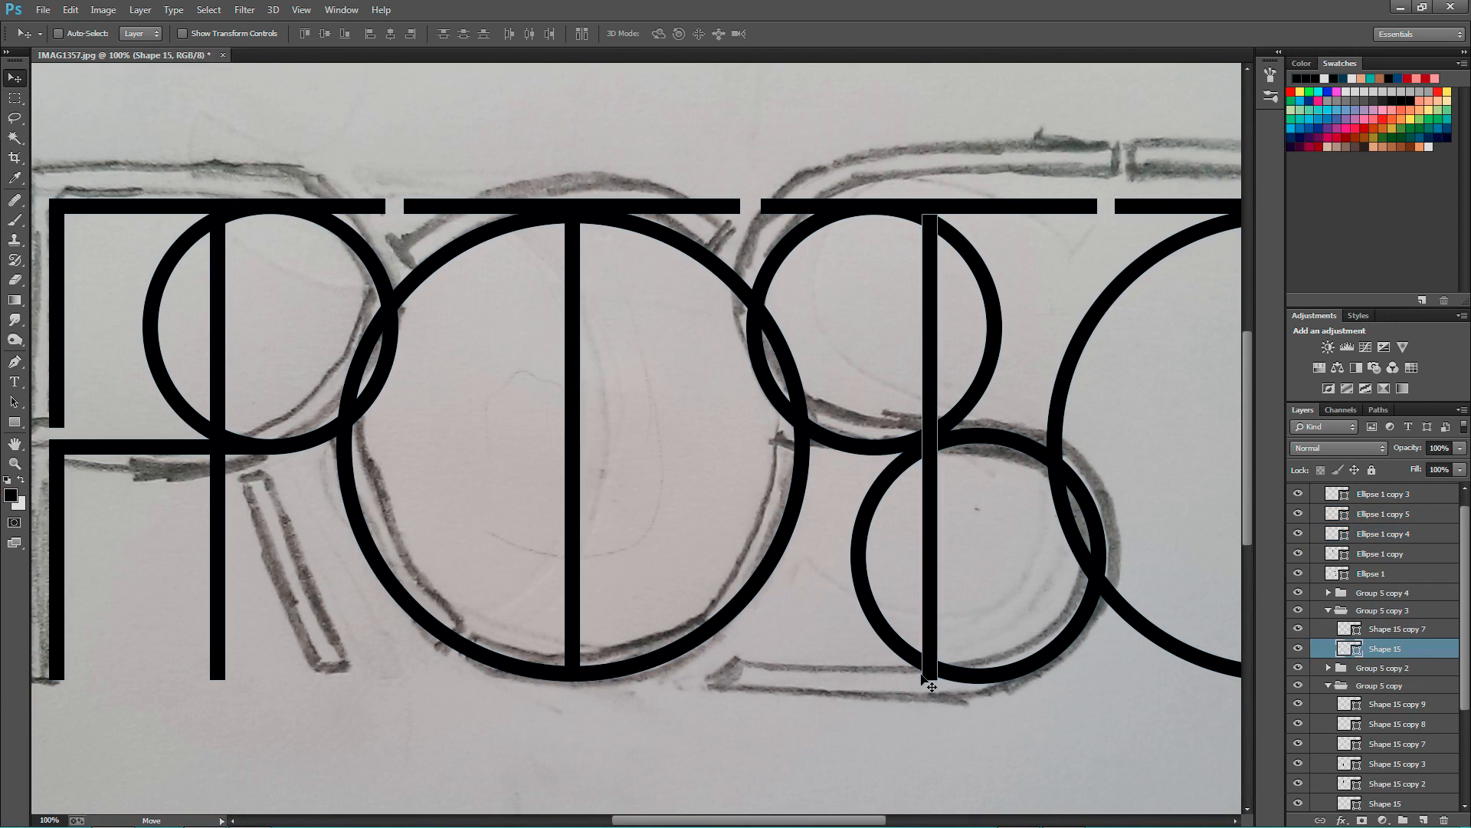
{"action": "key", "text": "alt+bracketright"}
{"action": "left_click_drag", "start_coordinate": [1048, 473], "coordinate": [1077, 448]}
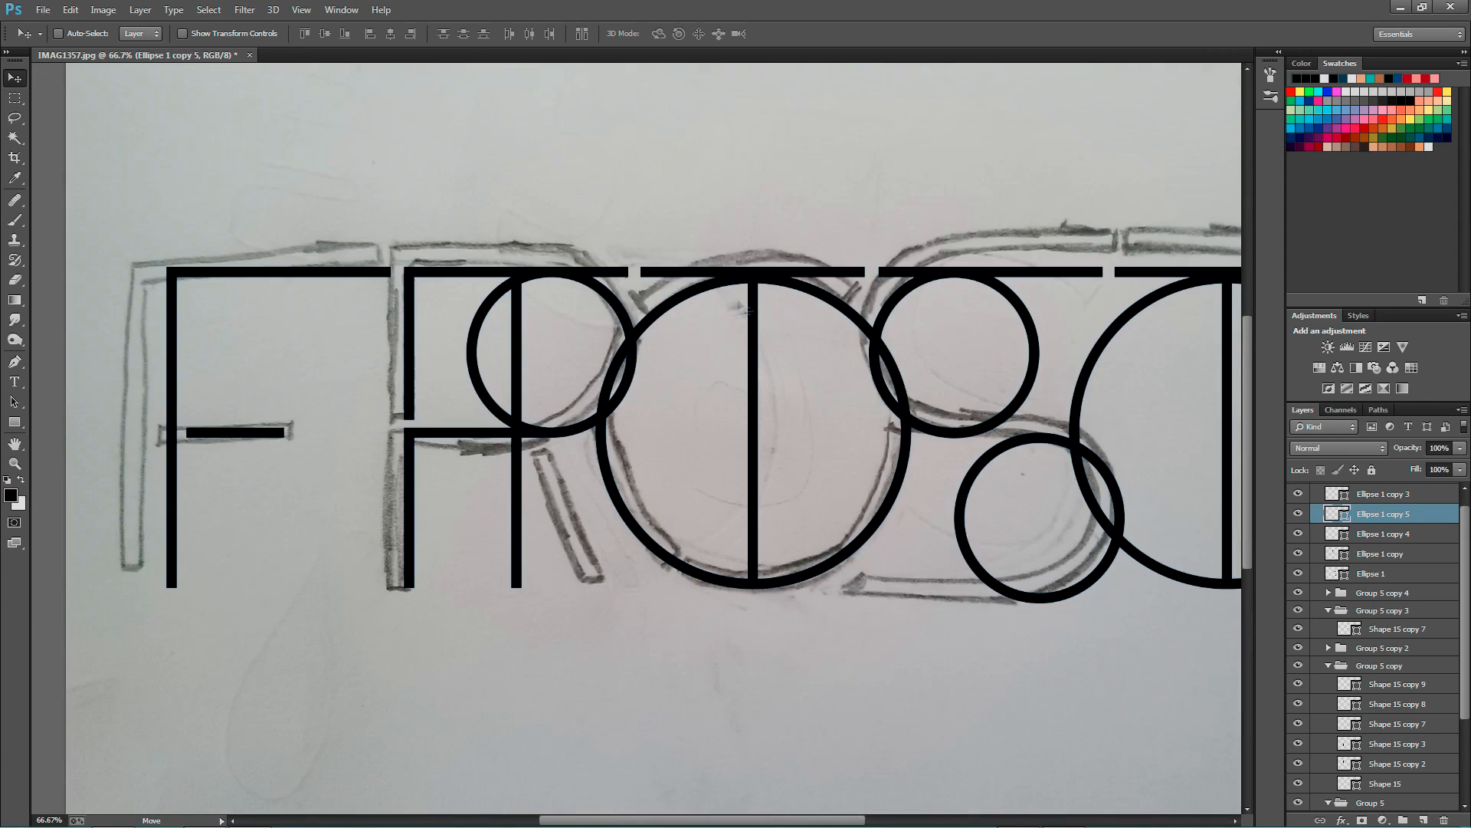
- Duplicate a top crossbar down to the foot of the letters and stretch it across the whole word as a baseline guide
{"action": "left_click_drag", "start_coordinate": [376, 272], "coordinate": [380, 582]}
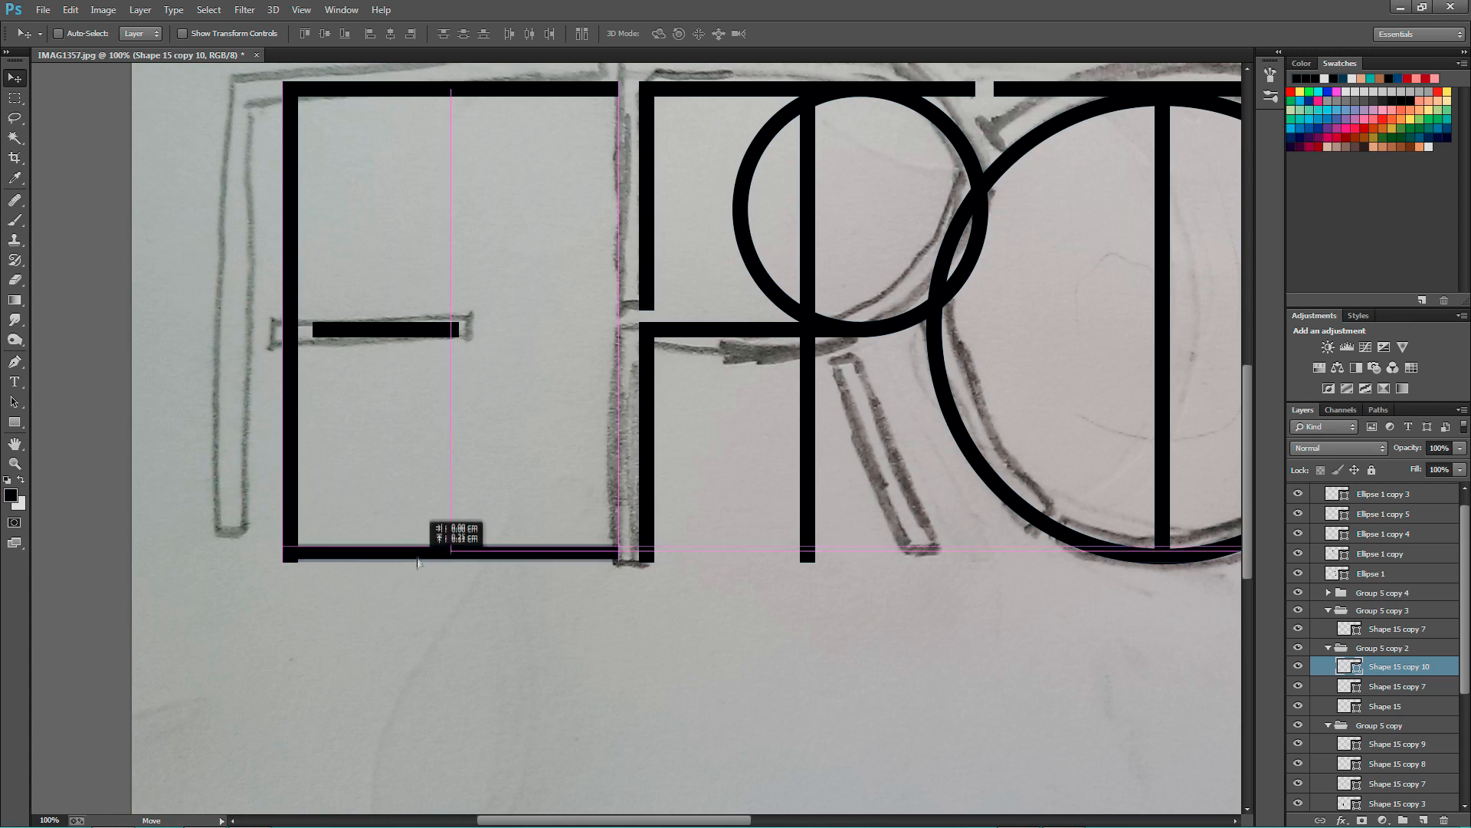
{"action": "mouse_move", "coordinate": [460, 540]}
{"action": "left_mouse_down"}
{"action": "mouse_move", "coordinate": [417, 564]}
{"action": "mouse_move", "coordinate": [492, 552]}
{"action": "mouse_move", "coordinate": [452, 555]}
{"action": "left_mouse_up"}
{"action": "key", "text": "ctrl+t"}
{"action": "left_click_drag", "start_coordinate": [618, 555], "coordinate": [1086, 571]}
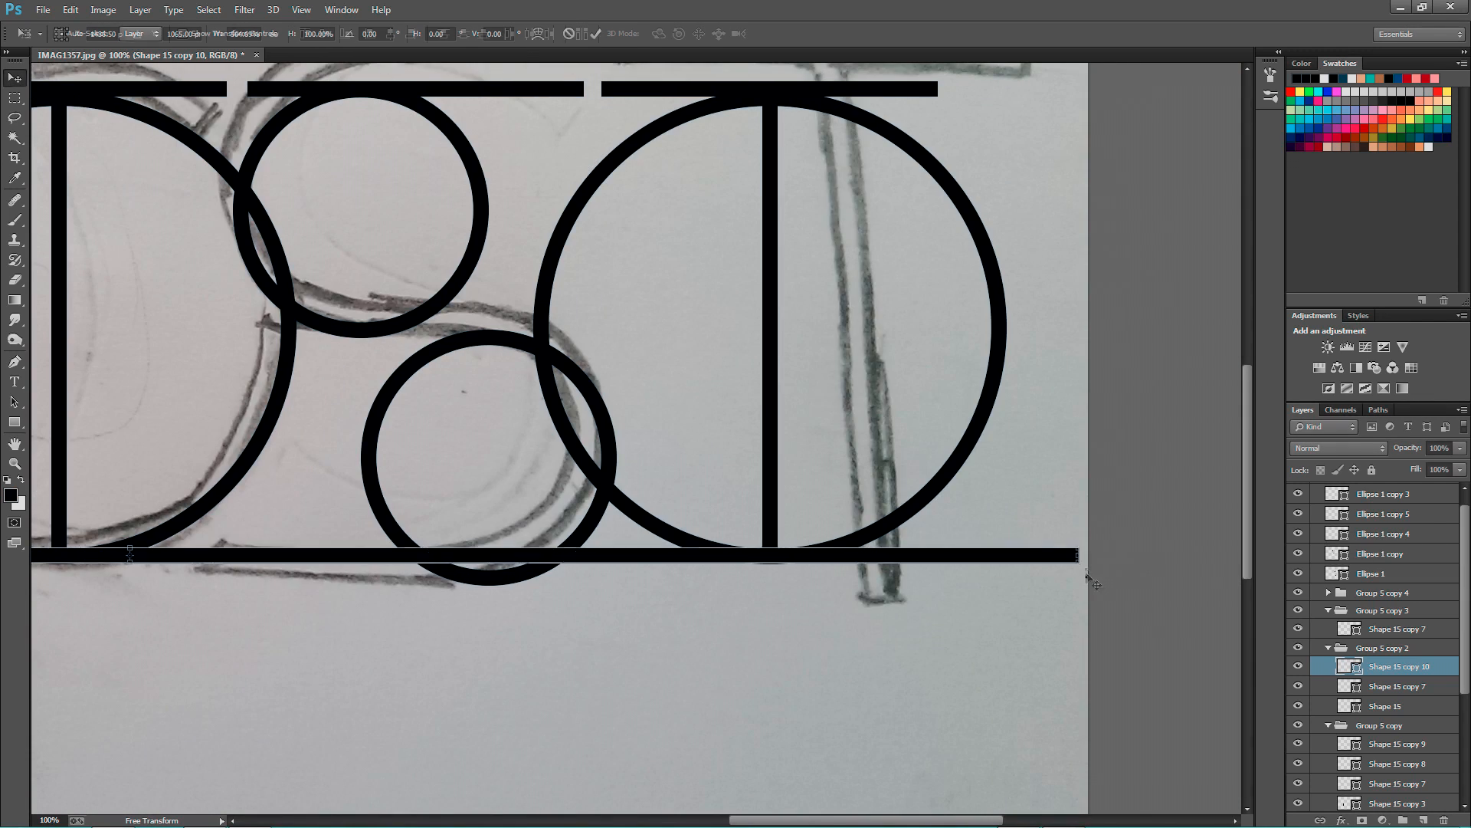
{"action": "key", "text": "Return"}
- Set the baseline guide's opacity to 61% and place its layer above Group 4
{"action": "key", "text": "6"}
{"action": "key", "text": "1"}
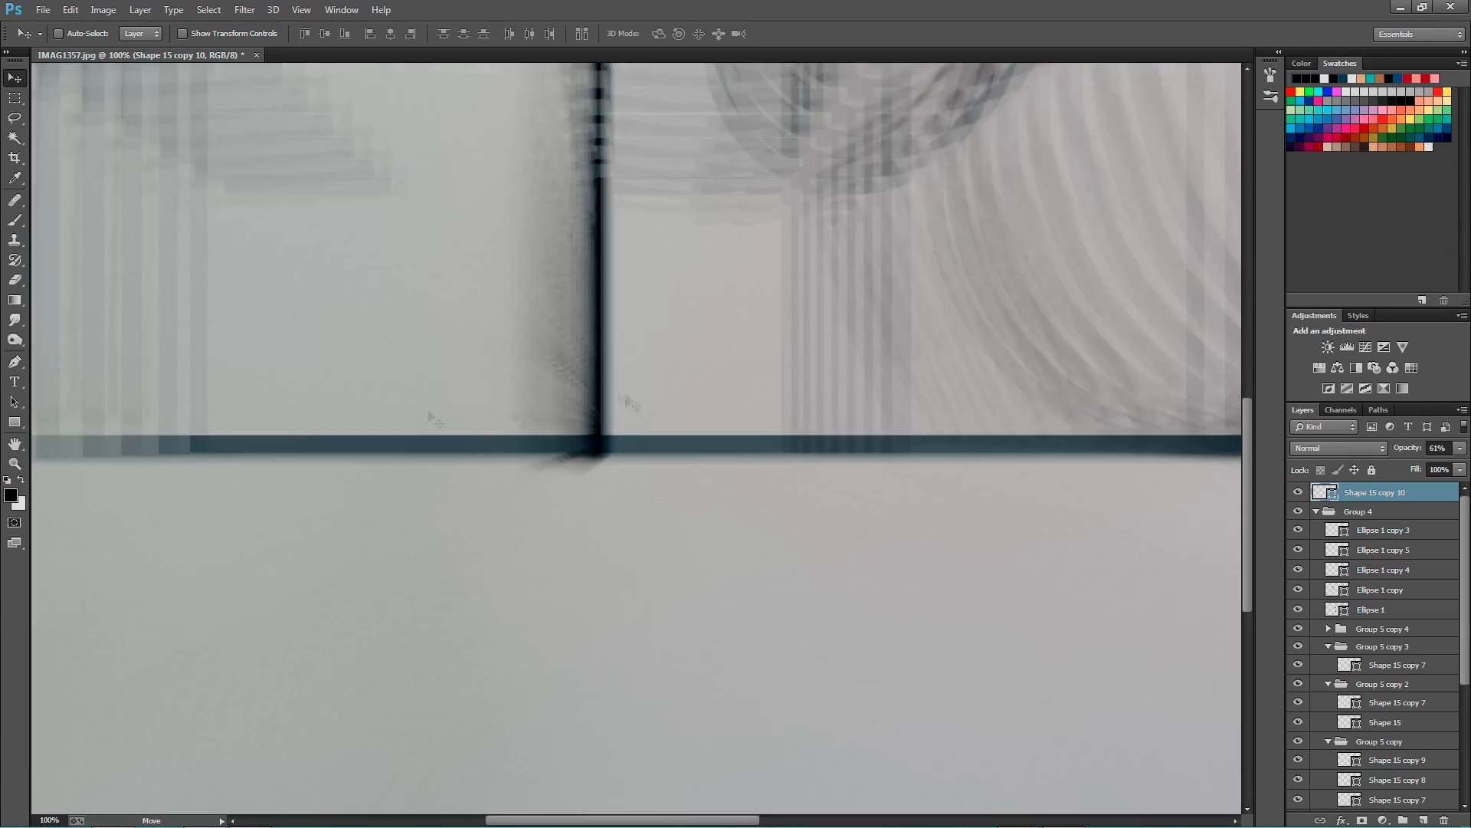
- Duplicate the R's small ring straight down so the copy sits directly beneath it for the lower part of the letter
{"action": "left_click", "coordinate": [742, 584], "text": "ctrl"}
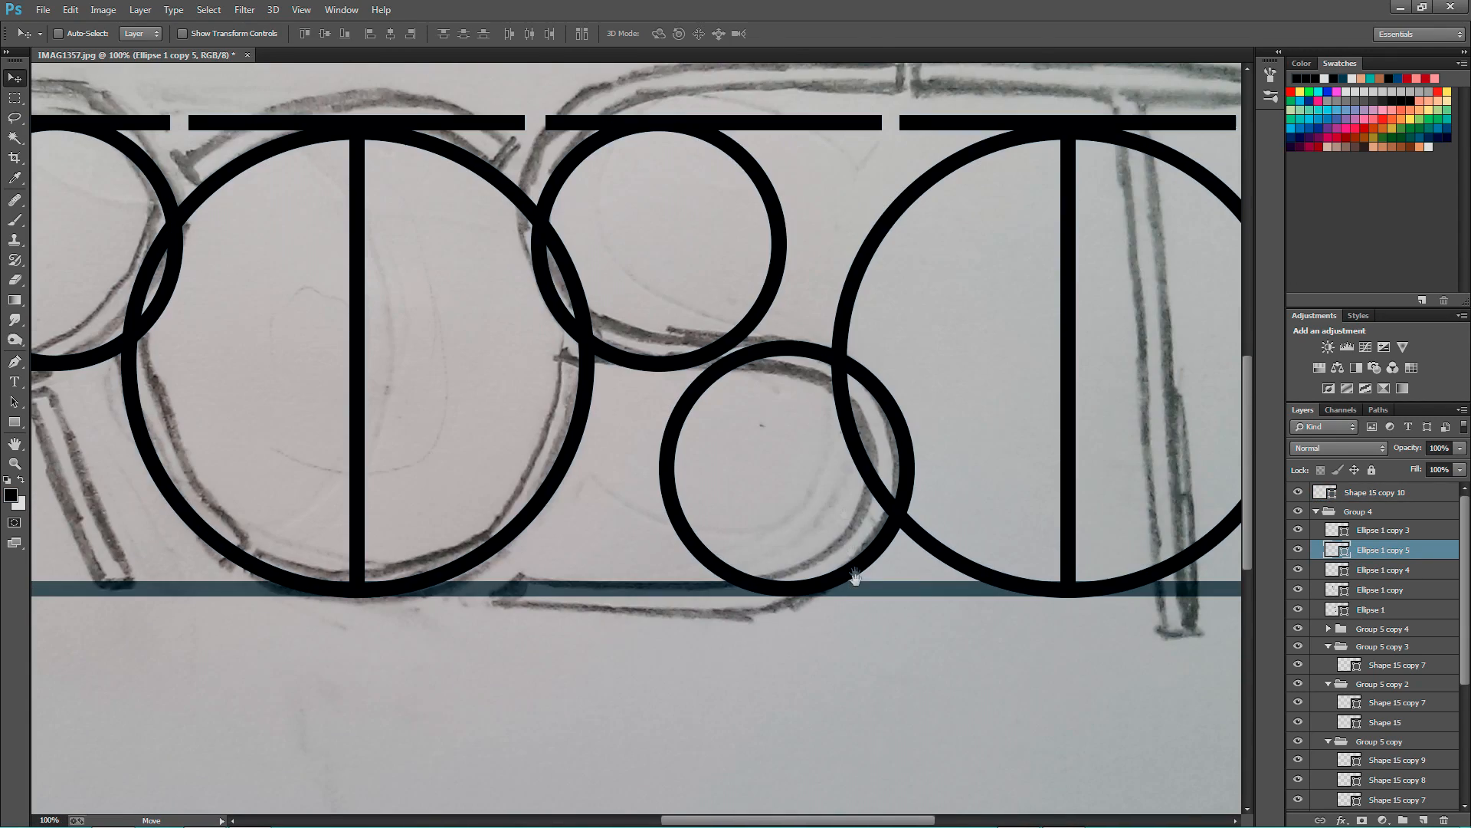
{"action": "left_click", "coordinate": [775, 250], "text": "ctrl"}
{"action": "key", "text": "ctrl+t"}
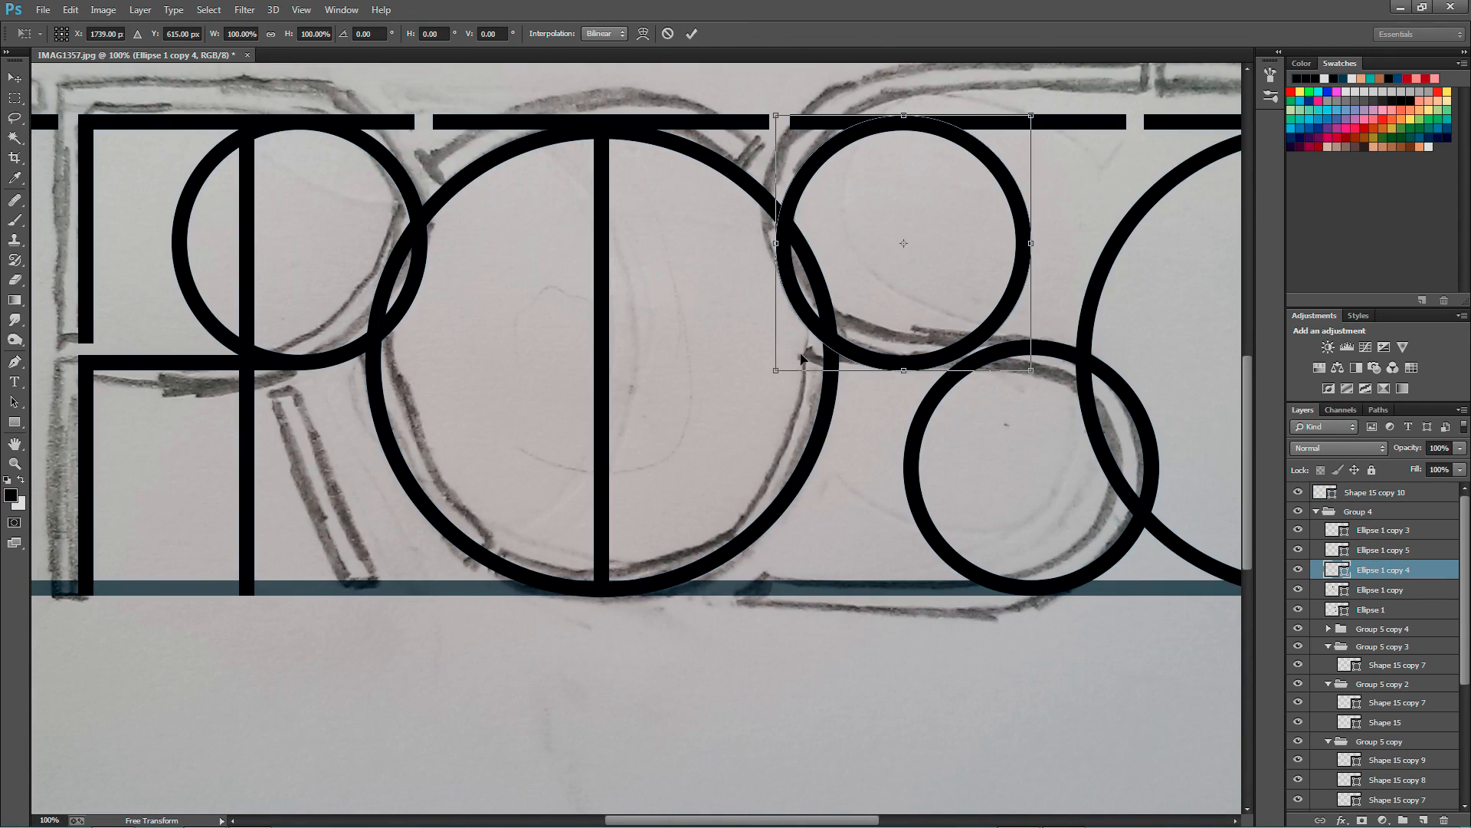
{"action": "key", "text": "Return"}
{"action": "left_click", "coordinate": [407, 300], "text": "ctrl"}
{"action": "left_click_drag", "start_coordinate": [411, 335], "coordinate": [446, 530]}
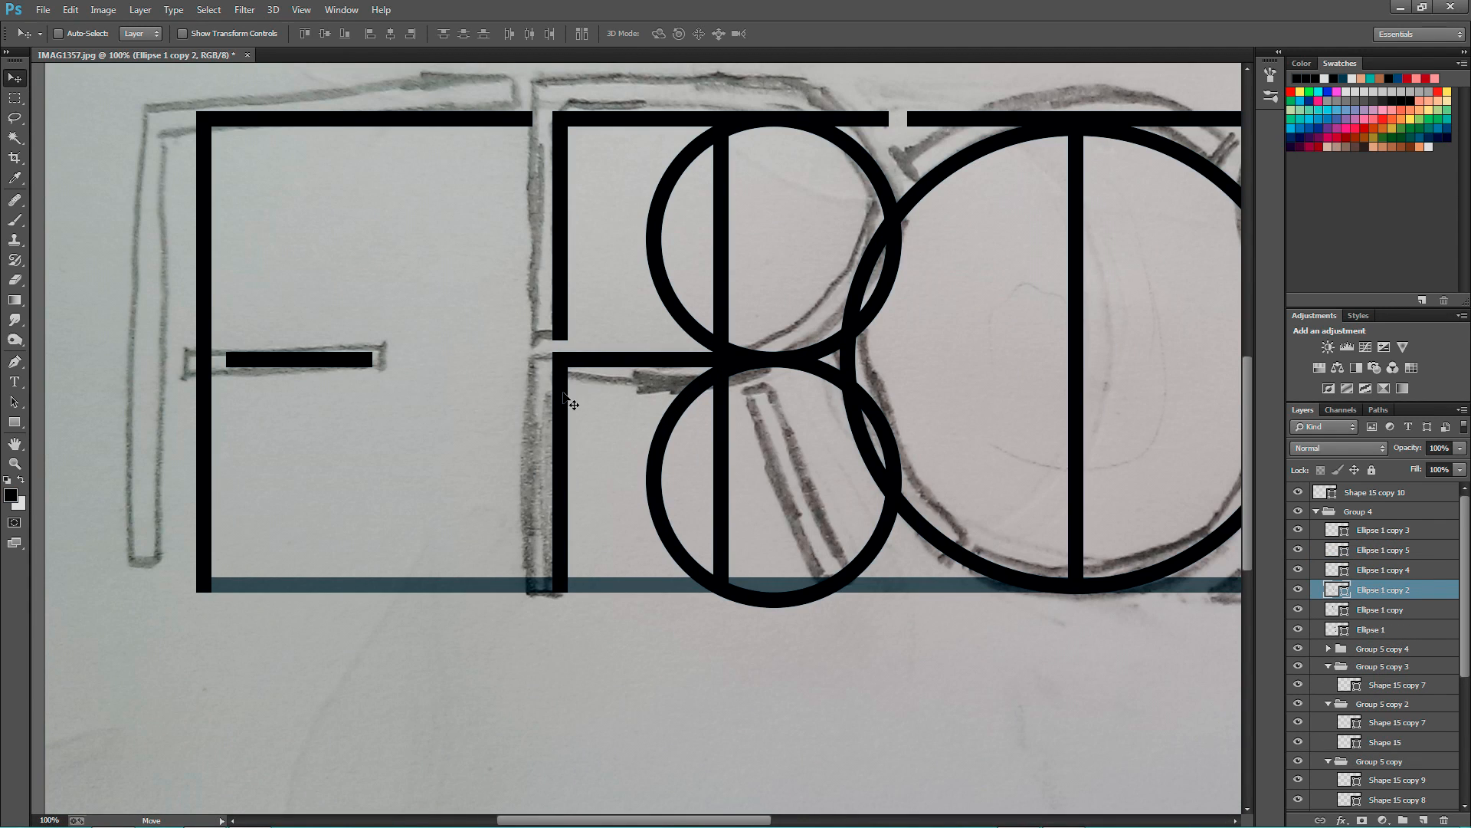
- Extend the R's lower stem and the F's stem to the bottom of the lower R ring, and lower the baseline guide to match
{"action": "left_click", "coordinate": [566, 399], "text": "ctrl"}
{"action": "key", "text": "ctrl+t"}
{"action": "left_click_drag", "start_coordinate": [566, 401], "coordinate": [566, 416]}
{"action": "key", "text": "Return"}
{"action": "left_click", "coordinate": [205, 530], "text": "ctrl"}
{"action": "key", "text": "ctrl+t"}
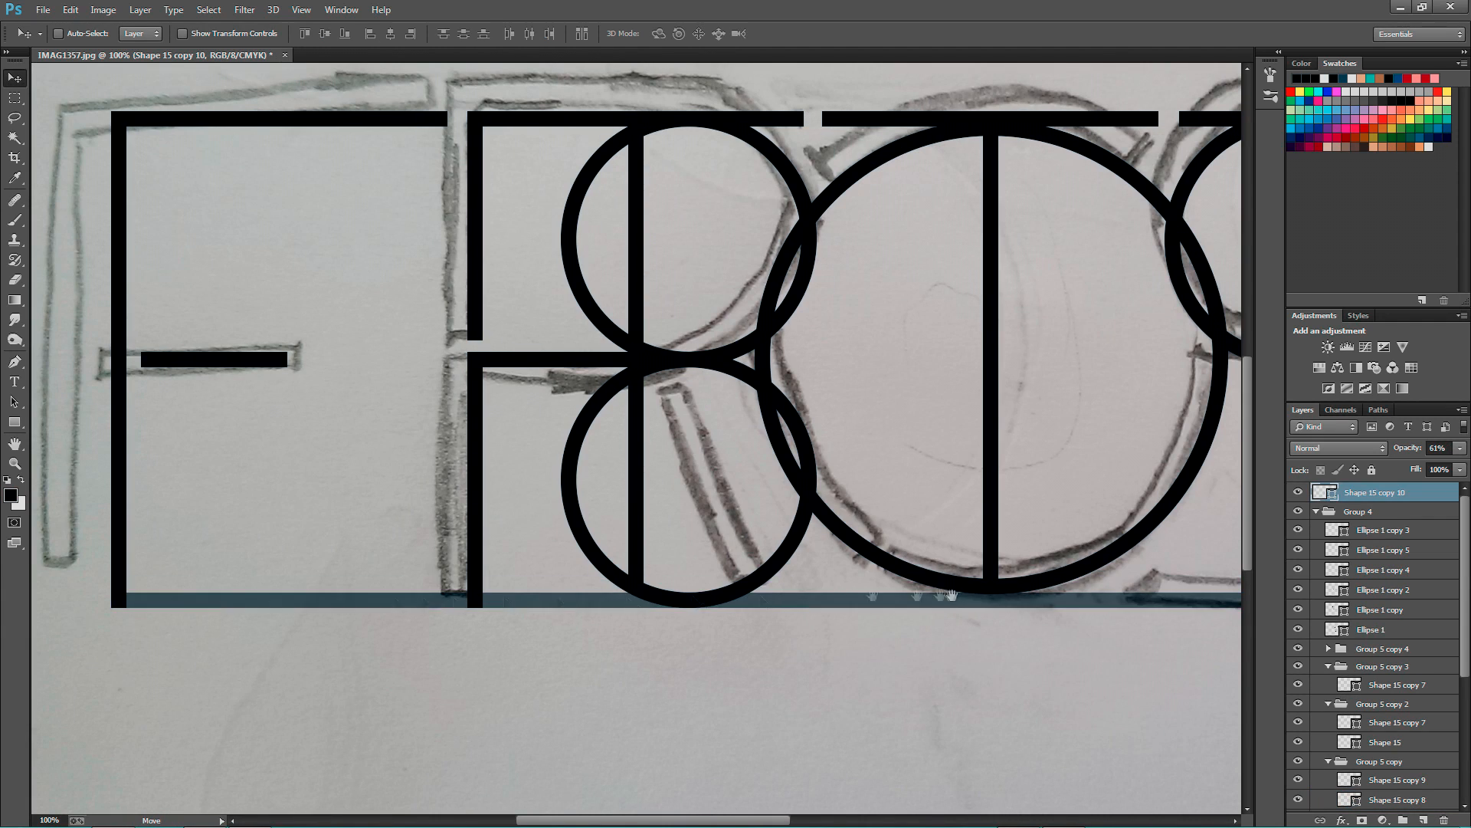
{"action": "scroll", "coordinate": [636, 436], "scroll_direction": "right", "scroll_amount": 5}
- Enlarge the O's large ring so it spans from the top crossbar down to the lowered baseline guide
{"action": "key", "text": "ctrl+t"}
{"action": "left_click_drag", "start_coordinate": [955, 226], "coordinate": [958, 221]}
{"action": "left_click_drag", "start_coordinate": [869, 399], "coordinate": [861, 414]}
{"action": "left_click_drag", "start_coordinate": [714, 546], "coordinate": [717, 712]}
{"action": "left_click_drag", "start_coordinate": [732, 621], "coordinate": [739, 624]}
{"action": "key", "text": "ctrl+z"}
{"action": "left_click_drag", "start_coordinate": [957, 237], "coordinate": [984, 227]}
{"action": "key", "text": "Return"}
{"action": "key", "text": "ctrl+z"}
{"action": "key", "text": "ctrl+z"}
- Lower the S's second ring onto the baseline guide and offset it to the right of the upper ring
{"action": "key", "text": "ctrl+minus"}
{"action": "key", "text": "ctrl+minus"}
{"action": "key", "text": "ctrl+plus"}
{"action": "key", "text": "ctrl+plus"}
{"action": "key", "text": "ctrl+minus"}
{"action": "key", "text": "ctrl+minus"}
{"action": "key", "text": "ctrl+plus"}
{"action": "key", "text": "ctrl+plus"}
{"action": "left_click_drag", "start_coordinate": [1087, 523], "coordinate": [870, 550]}
{"action": "key", "text": "ctrl+minus"}
{"action": "key", "text": "ctrl+minus"}
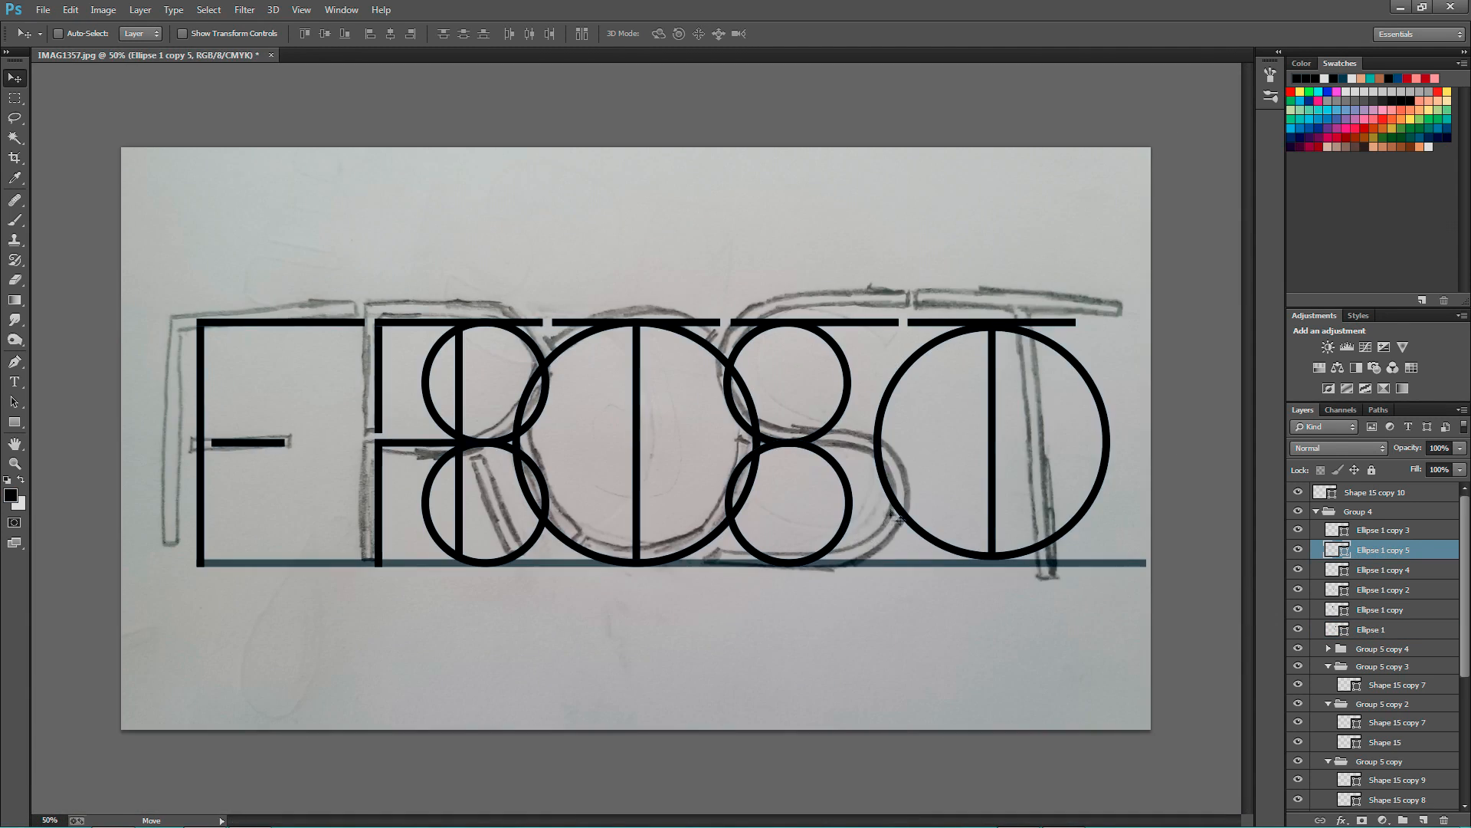
{"action": "key", "text": "ctrl+plus"}
{"action": "left_click_drag", "start_coordinate": [683, 462], "coordinate": [764, 462]}
- Duplicate the S's top crossbar down to the junction of its two small rings
{"action": "key", "text": "ctrl+plus"}
{"action": "left_click_drag", "start_coordinate": [763, 223], "coordinate": [763, 467]}
{"action": "key", "text": "ctrl+plus"}
{"action": "left_click_drag", "start_coordinate": [860, 498], "coordinate": [860, 509]}
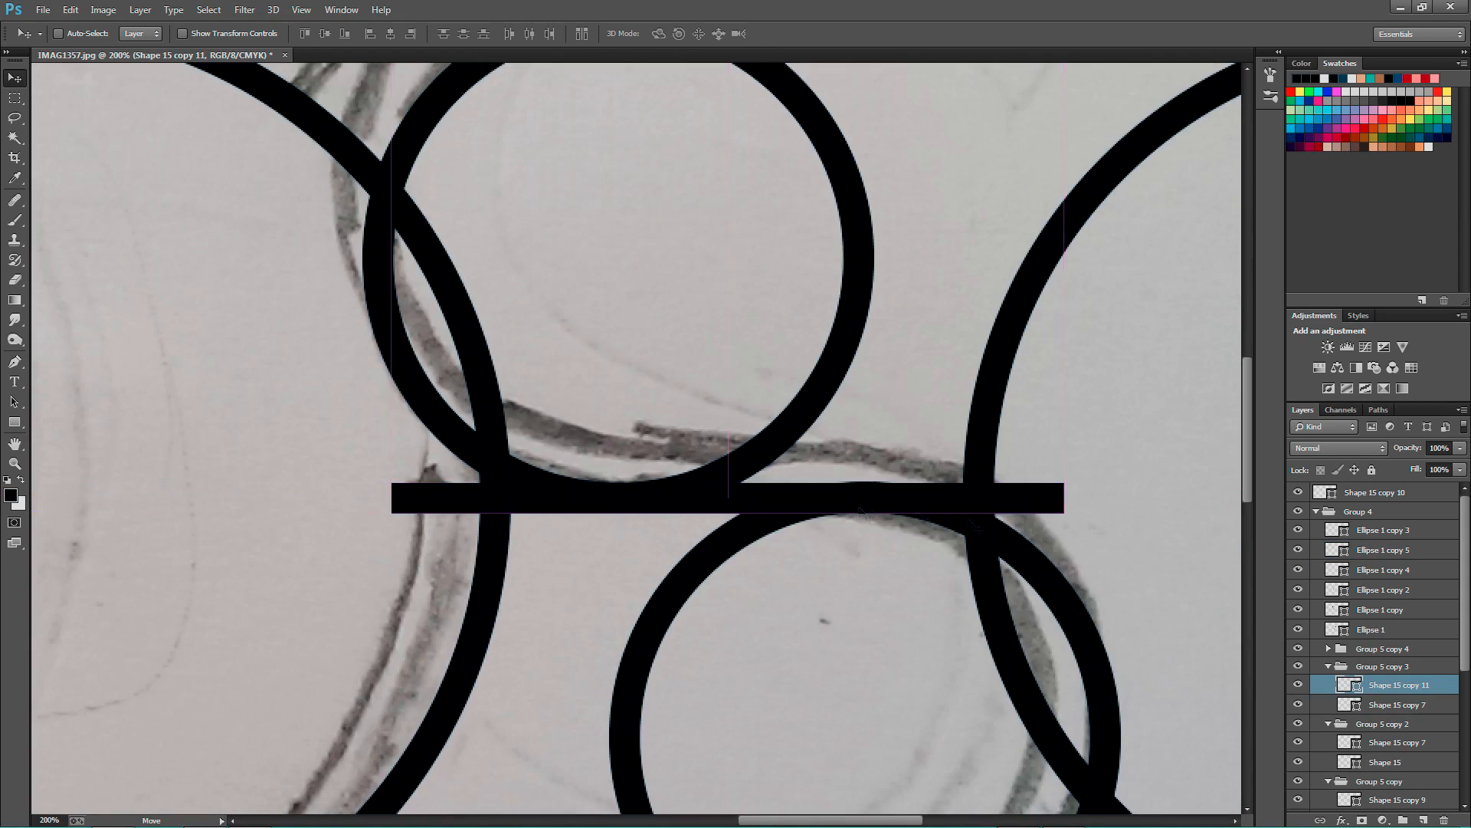
{"action": "left_click_drag", "start_coordinate": [977, 527], "coordinate": [871, 495]}
{"action": "left_click_drag", "start_coordinate": [1004, 479], "coordinate": [904, 466]}
- Fine-tune the fit of the S's rings against the duplicated middle crossbar
{"action": "left_click", "coordinate": [774, 418], "text": "ctrl"}
{"action": "left_click_drag", "start_coordinate": [875, 820], "coordinate": [873, 820]}
{"action": "left_click", "coordinate": [881, 798], "text": "ctrl"}
{"action": "key", "text": "ctrl+t"}
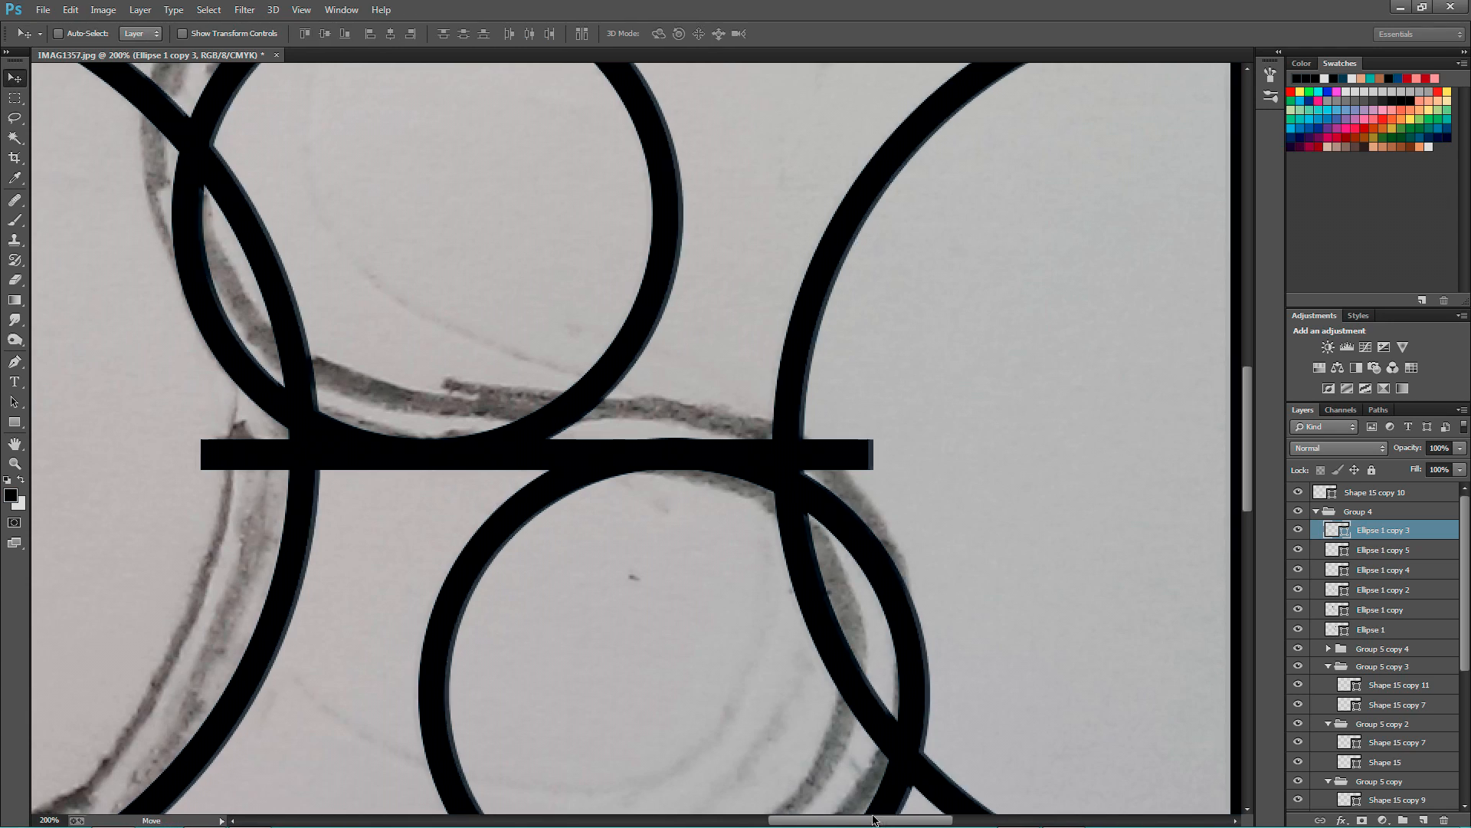
{"action": "left_click_drag", "start_coordinate": [419, 437], "coordinate": [420, 439]}
{"action": "key", "text": "Return"}
{"action": "key", "text": "ctrl+minus"}
{"action": "key", "text": "ctrl+plus"}
- Duplicate the S's middle crossbar down onto the baseline guide and nudge the lower ring to meet it
{"action": "left_click_drag", "start_coordinate": [591, 515], "coordinate": [942, 205]}
{"action": "left_click", "coordinate": [869, 150], "text": "ctrl"}
{"action": "left_click", "coordinate": [623, 335], "text": "ctrl"}
{"action": "left_click", "coordinate": [693, 162], "text": "ctrl"}
{"action": "left_click_drag", "start_coordinate": [693, 163], "coordinate": [815, 643]}
{"action": "left_click_drag", "start_coordinate": [815, 643], "coordinate": [694, 743]}
{"action": "left_click", "coordinate": [677, 490], "text": "ctrl"}
{"action": "key", "text": "ctrl+t"}
{"action": "left_click_drag", "start_coordinate": [661, 234], "coordinate": [664, 238]}
{"action": "key", "text": "Return"}
{"action": "key", "text": "ctrl+minus"}
{"action": "key", "text": "ctrl+minus"}
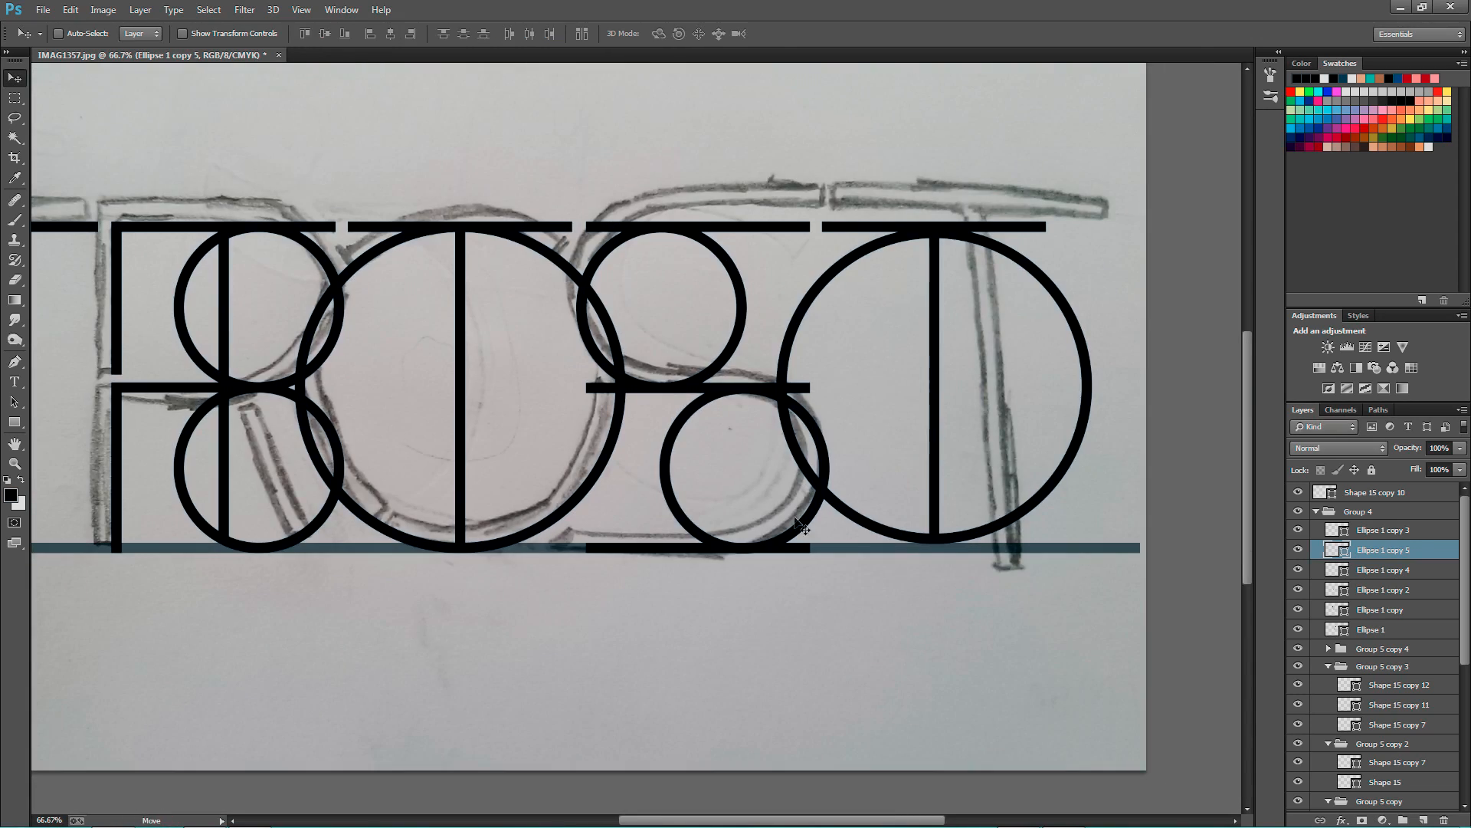
- Check the transform bounds of the rings around the S against its middle crossbar
{"action": "left_click", "coordinate": [787, 345], "text": "ctrl"}
{"action": "key", "text": "ctrl+plus"}
{"action": "key", "text": "ctrl+t"}
{"action": "key", "text": "Return"}
{"action": "key", "text": "ctrl+plus"}
{"action": "key", "text": "ctrl+plus"}
{"action": "left_click", "coordinate": [613, 296], "text": "ctrl"}
{"action": "key", "text": "ctrl+t"}
{"action": "key", "text": "Return"}
{"action": "key", "text": "ctrl+minus"}
{"action": "left_click", "coordinate": [749, 319], "text": "ctrl"}
{"action": "key", "text": "ctrl+t"}
{"action": "key", "text": "Return"}
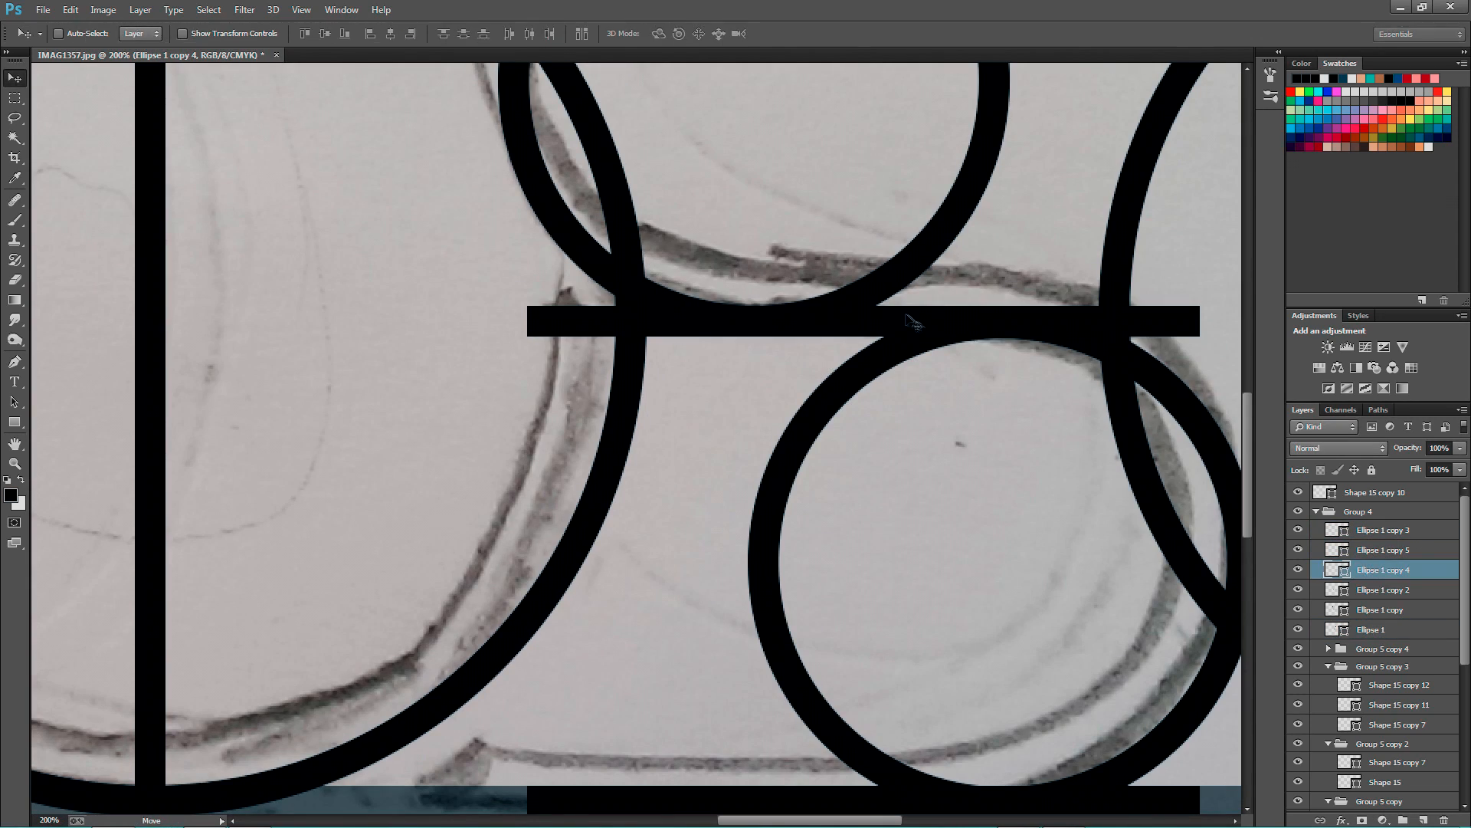
- Shorten the S's middle crossbar at both ends so it only bridges the upper and lower rings
{"action": "left_click", "coordinate": [920, 320], "text": "ctrl"}
{"action": "key", "text": "ctrl+t"}
{"action": "left_click_drag", "start_coordinate": [1200, 320], "coordinate": [762, 424]}
{"action": "key", "text": "Return"}
{"action": "key", "text": "ctrl+plus"}
{"action": "key", "text": "ctrl+t"}
{"action": "left_click_drag", "start_coordinate": [530, 382], "coordinate": [557, 382]}
{"action": "key", "text": "Return"}
- Adjust the right end of the S's middle crossbar to line up with the lower ring's centre
{"action": "key", "text": "ctrl+t"}
{"action": "left_click_drag", "start_coordinate": [916, 383], "coordinate": [940, 383]}
{"action": "key", "text": "Return"}
{"action": "left_click", "coordinate": [996, 394], "text": "ctrl"}
{"action": "key", "text": "ctrl+t"}
{"action": "key", "text": "Return"}
{"action": "key", "text": "ctrl+minus"}
{"action": "key", "text": "ctrl+minus"}
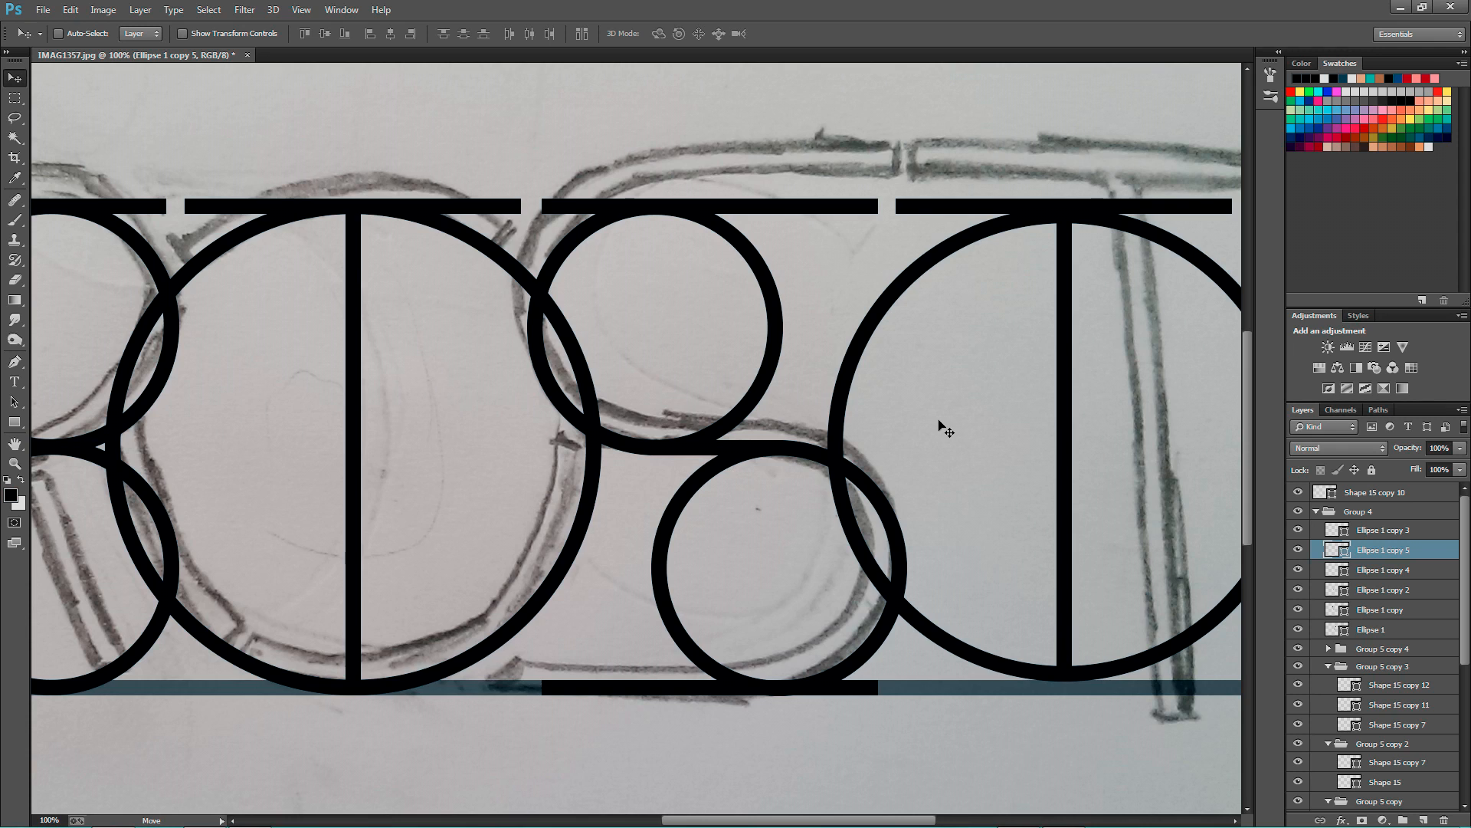
- Stretch the F's middle bar to the full width of its top crossbar
{"action": "key", "text": "ctrl+minus"}
{"action": "key", "text": "ctrl+minus"}
{"action": "key", "text": "ctrl+plus"}
{"action": "left_click", "coordinate": [158, 445], "text": "ctrl"}
{"action": "key", "text": "ctrl+t"}
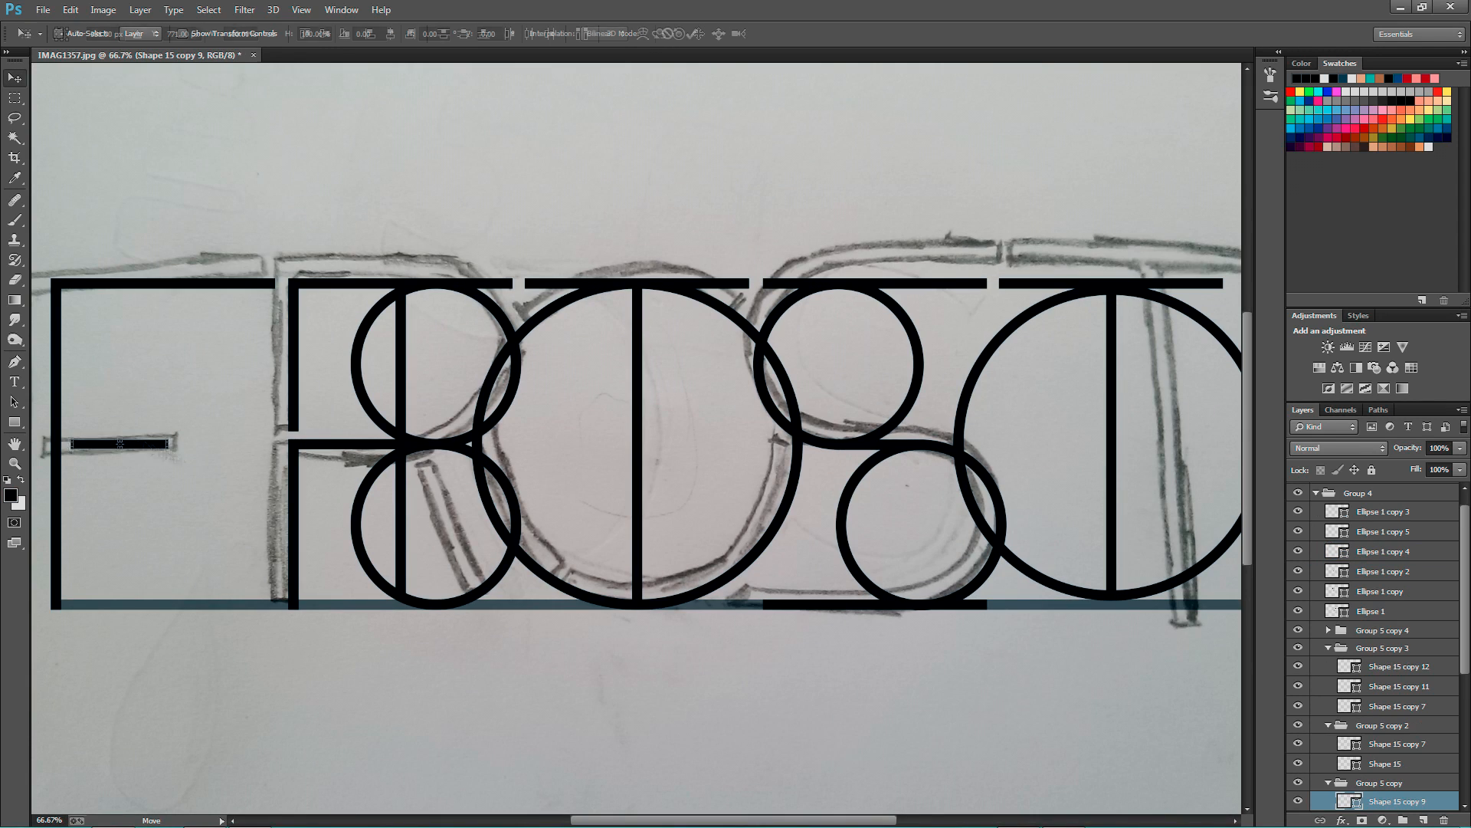
{"action": "left_click_drag", "start_coordinate": [168, 444], "coordinate": [276, 445]}
{"action": "key", "text": "Return"}
{"action": "key", "text": "ctrl+plus"}
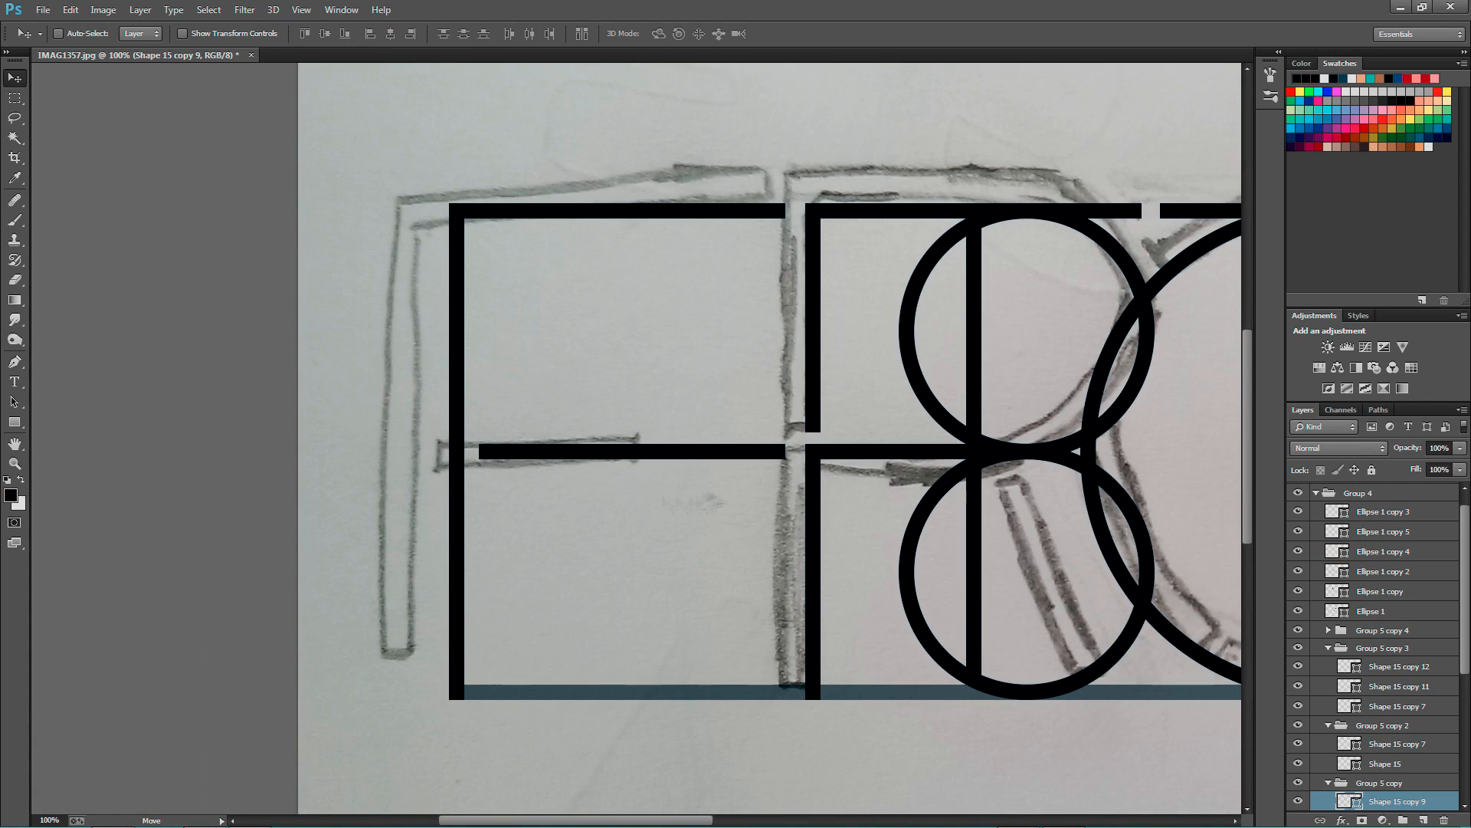
{"action": "key", "text": "ctrl+t"}
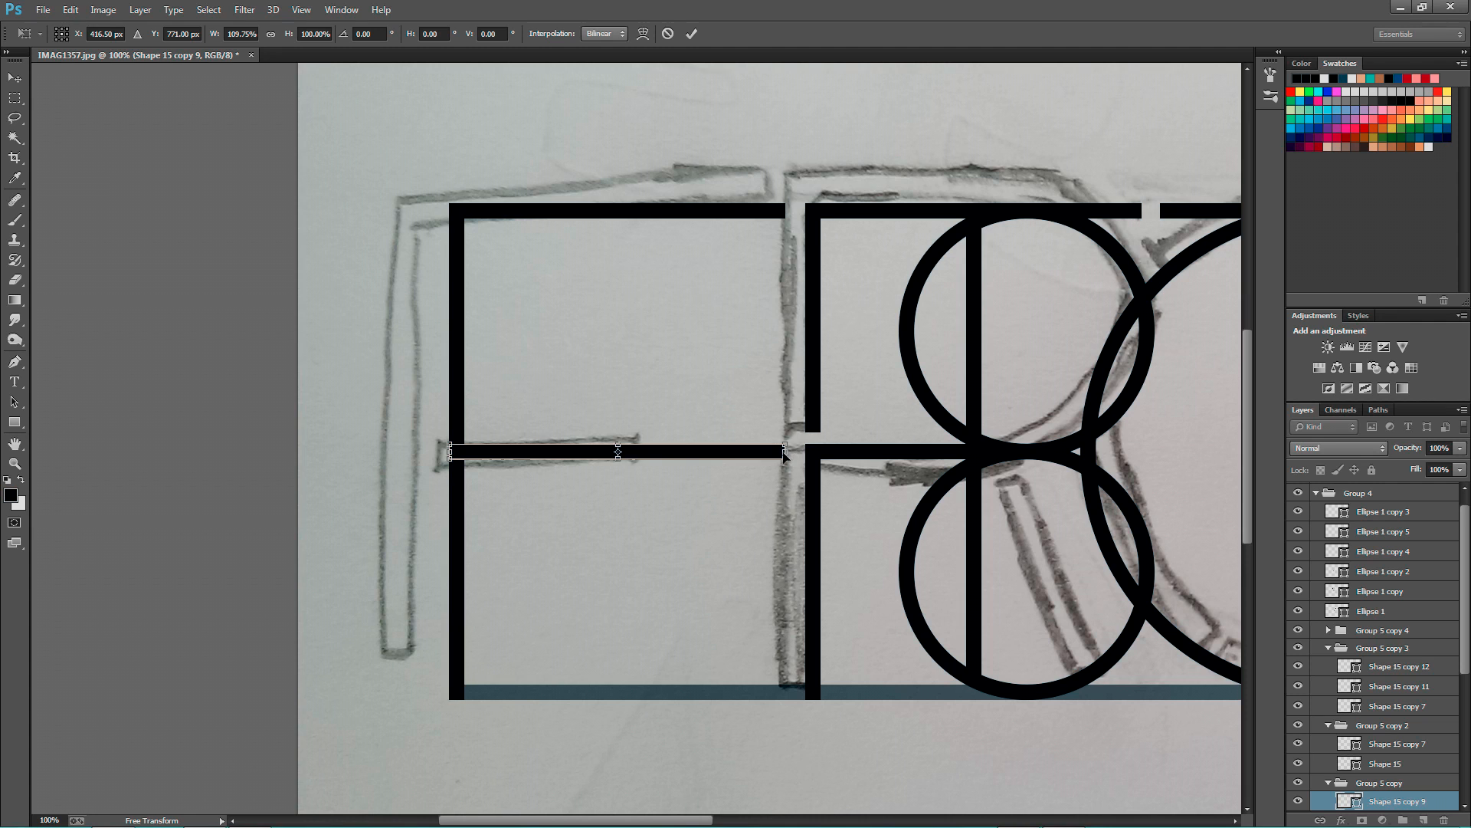
{"action": "left_click_drag", "start_coordinate": [630, 454], "coordinate": [631, 453]}
{"action": "key", "text": "Return"}
- Duplicate the F's middle bar and shorten the copy from its left end to about half the crossbar's width
{"action": "left_click_drag", "start_coordinate": [707, 502], "coordinate": [881, 504]}
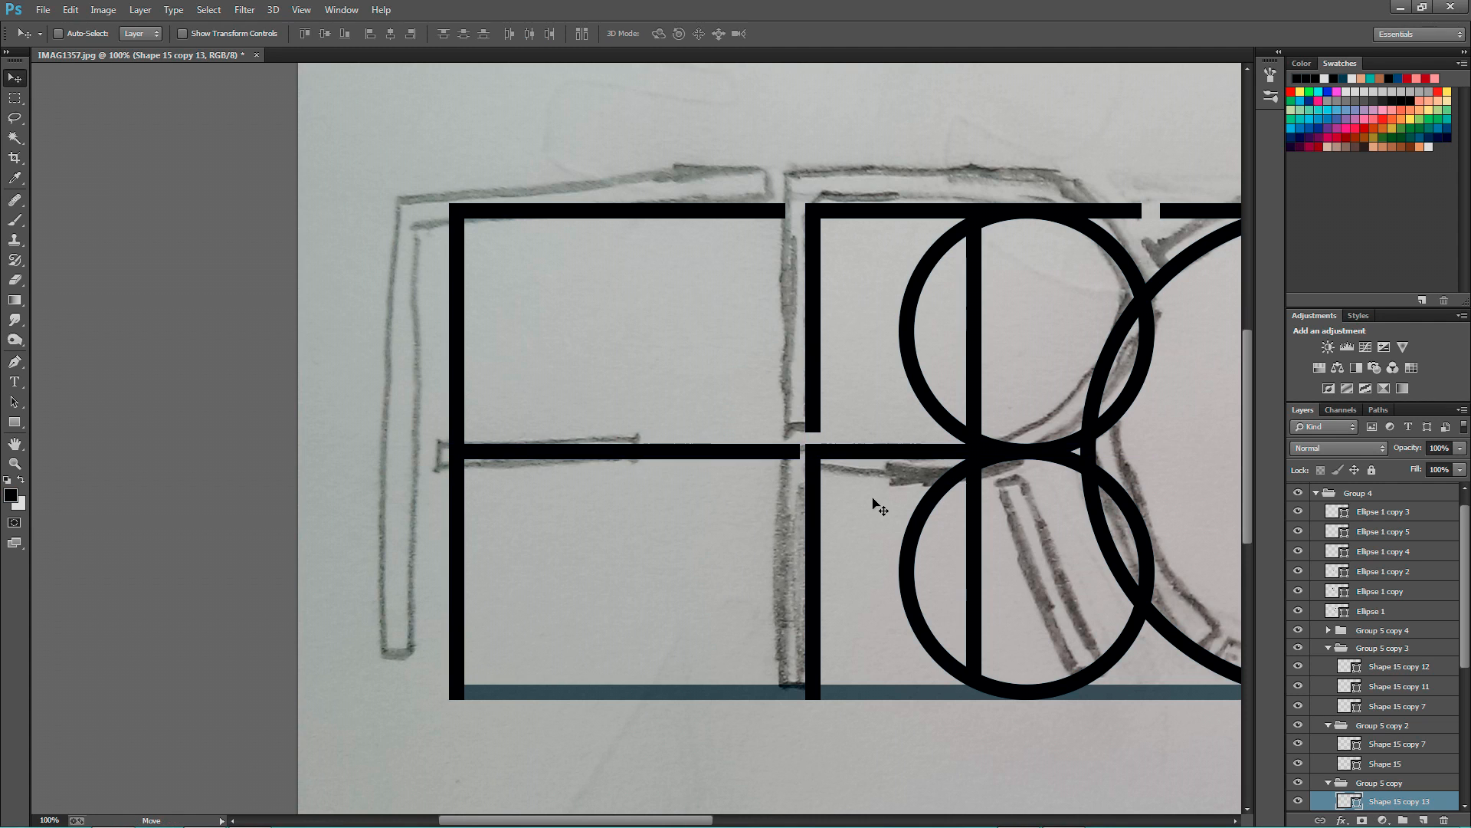
{"action": "key", "text": "ctrl+t"}
{"action": "left_click_drag", "start_coordinate": [805, 451], "coordinate": [786, 452]}
{"action": "key", "text": "Return"}
{"action": "key", "text": "ctrl+plus"}
{"action": "left_click", "coordinate": [536, 467], "text": "ctrl"}
{"action": "key", "text": "ctrl+t"}
{"action": "left_click_drag", "start_coordinate": [539, 481], "coordinate": [860, 482]}
{"action": "key", "text": "Return"}
- Fine-tune the ends of the F's middle bar segments using the half-width copy as a spacer
{"action": "left_click_drag", "start_coordinate": [1412, 451], "coordinate": [1390, 451]}
{"action": "left_click_drag", "start_coordinate": [778, 534], "coordinate": [793, 534]}
{"action": "key", "text": "ctrl+t"}
{"action": "left_click_drag", "start_coordinate": [951, 466], "coordinate": [935, 466]}
{"action": "key", "text": "Return"}
{"action": "left_click_drag", "start_coordinate": [916, 552], "coordinate": [619, 519]}
- Delete the spacer copy on the F and keep its middle bar at about half the top crossbar's width
{"action": "key", "text": "ctrl+minus"}
{"action": "left_click_drag", "start_coordinate": [1412, 449], "coordinate": [1444, 408]}
{"action": "left_click", "coordinate": [737, 457], "text": "ctrl"}
{"action": "key", "text": "Delete"}
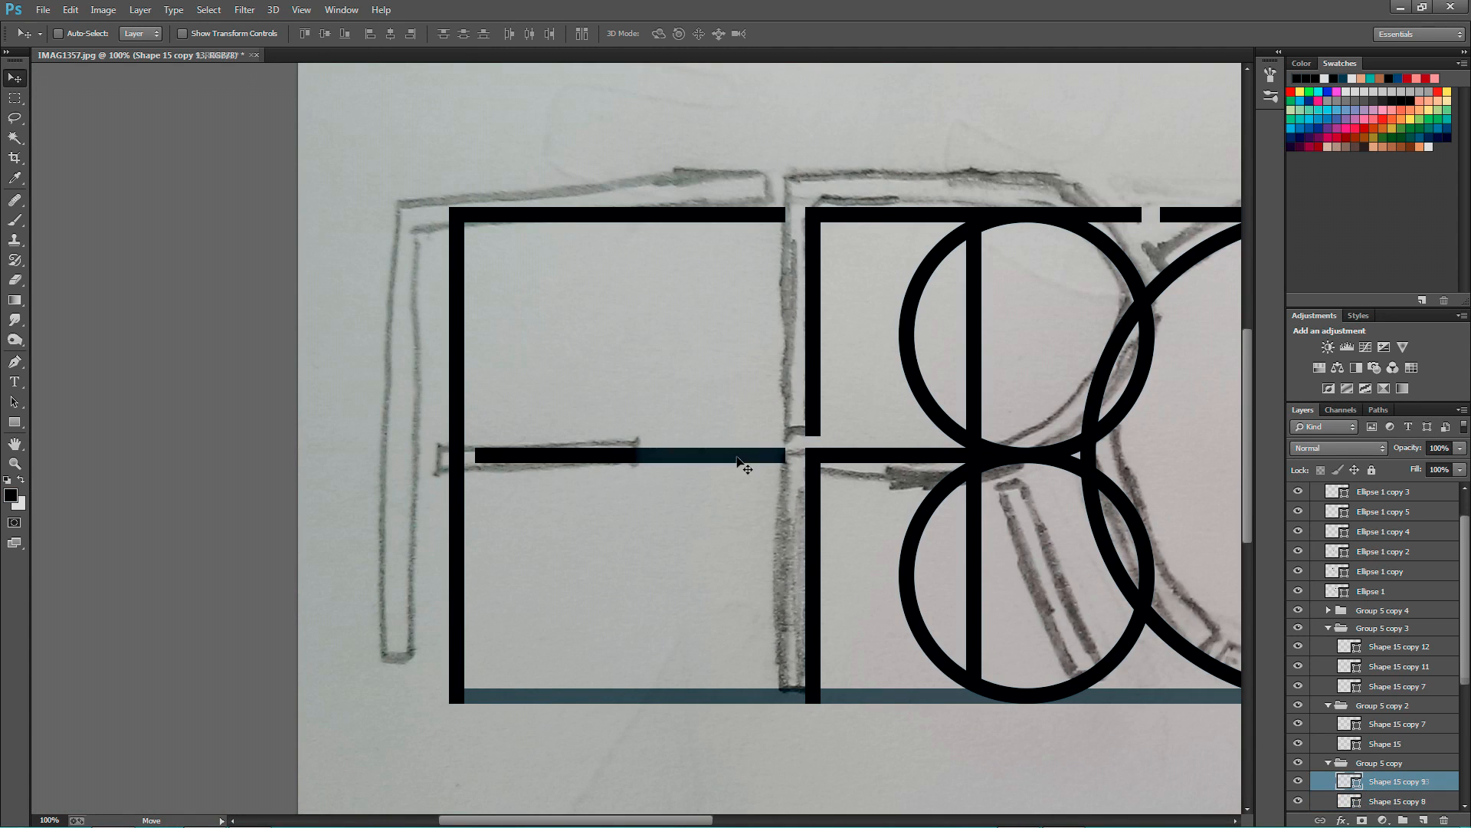
{"action": "key", "text": "ctrl+t"}
{"action": "left_click_drag", "start_coordinate": [635, 457], "coordinate": [858, 458]}
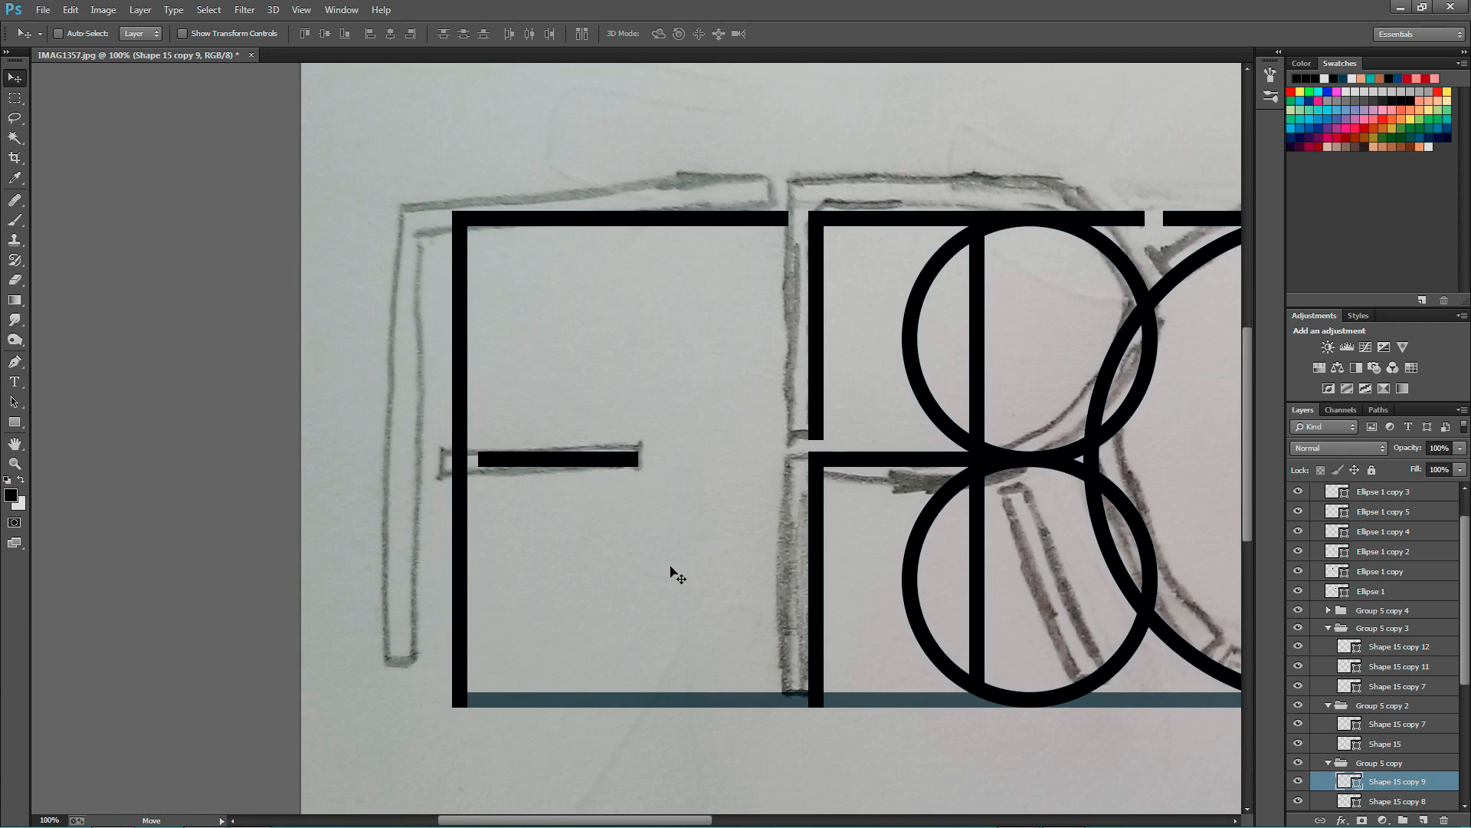
{"action": "left_click_drag", "start_coordinate": [671, 571], "coordinate": [771, 552]}
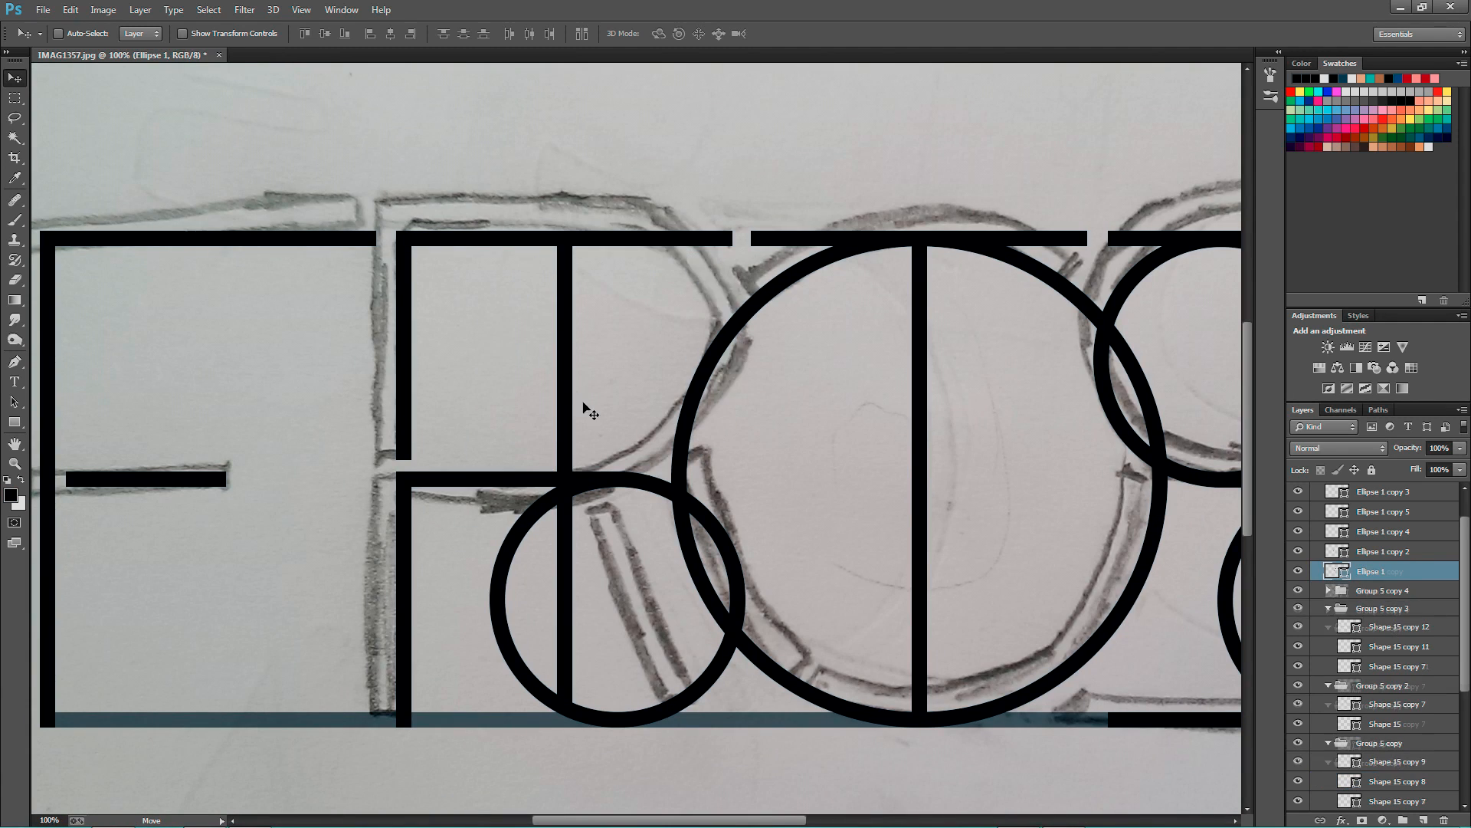
{"action": "left_click_drag", "start_coordinate": [582, 406], "coordinate": [559, 251]}
{"action": "left_click", "coordinate": [562, 481], "text": "ctrl"}
{"action": "left_click", "coordinate": [573, 719], "text": "ctrl"}
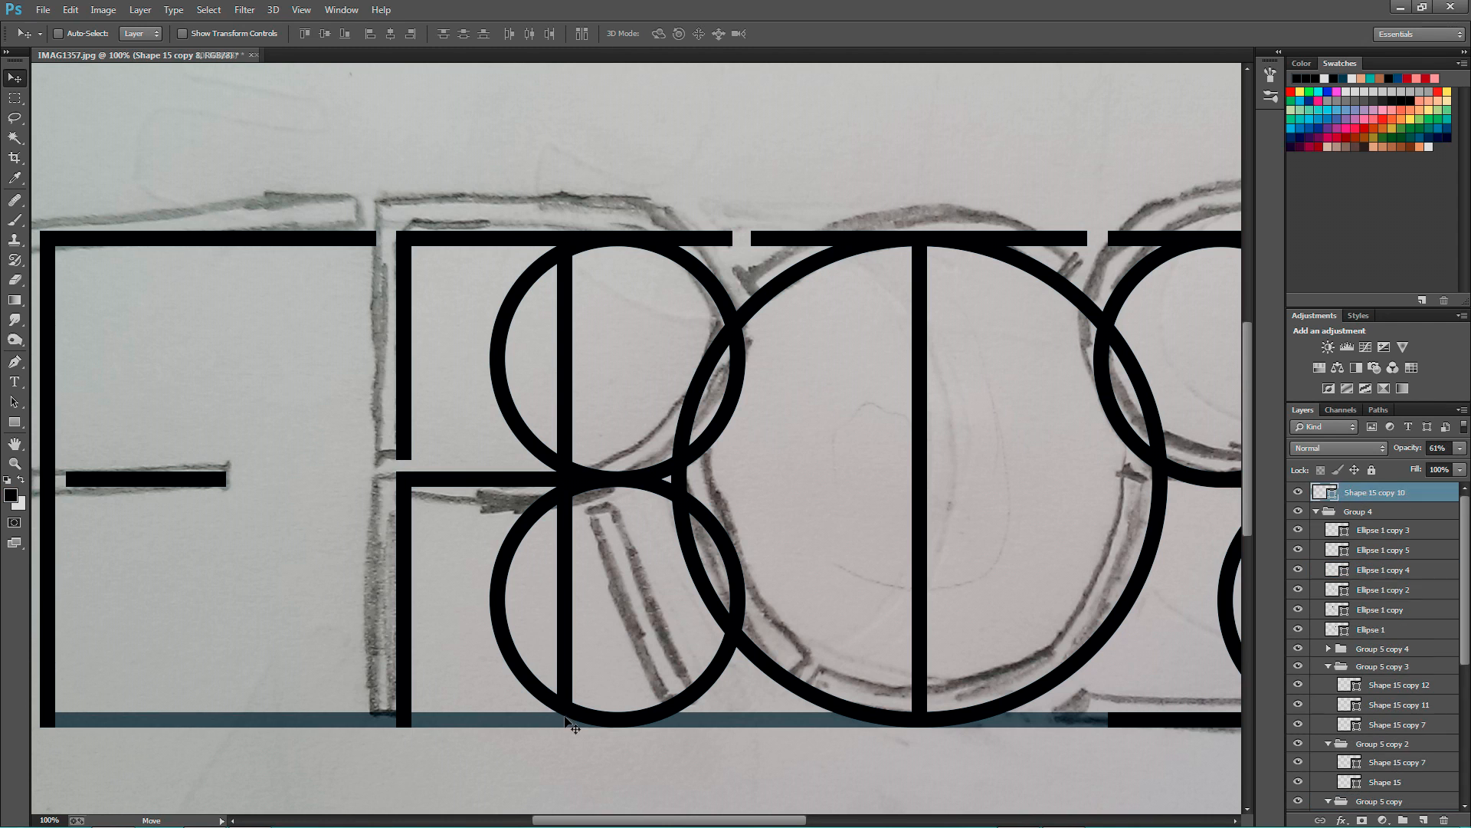
{"action": "left_click_drag", "start_coordinate": [572, 708], "coordinate": [590, 629]}
{"action": "key", "text": "ctrl+z"}
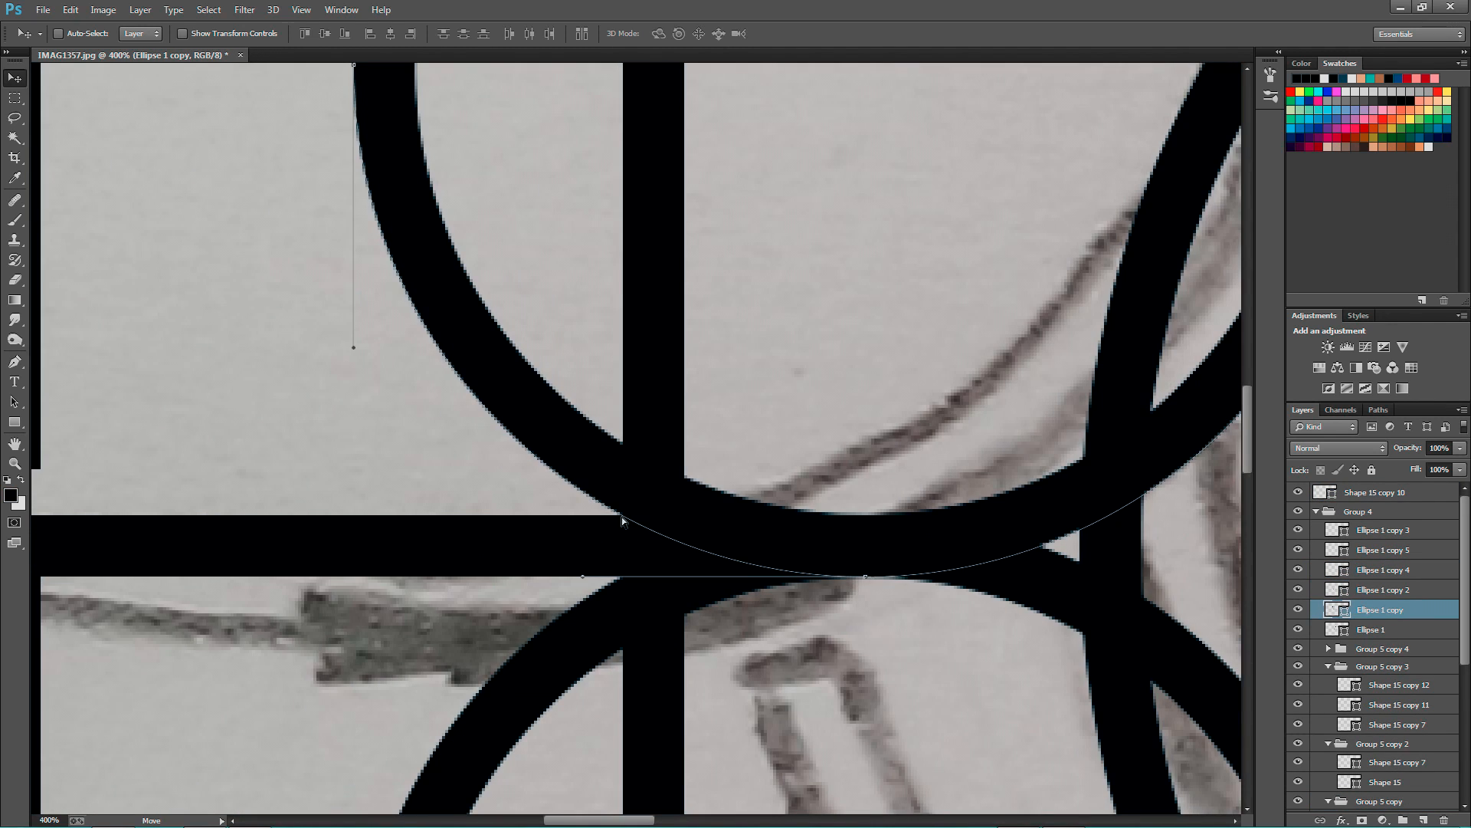
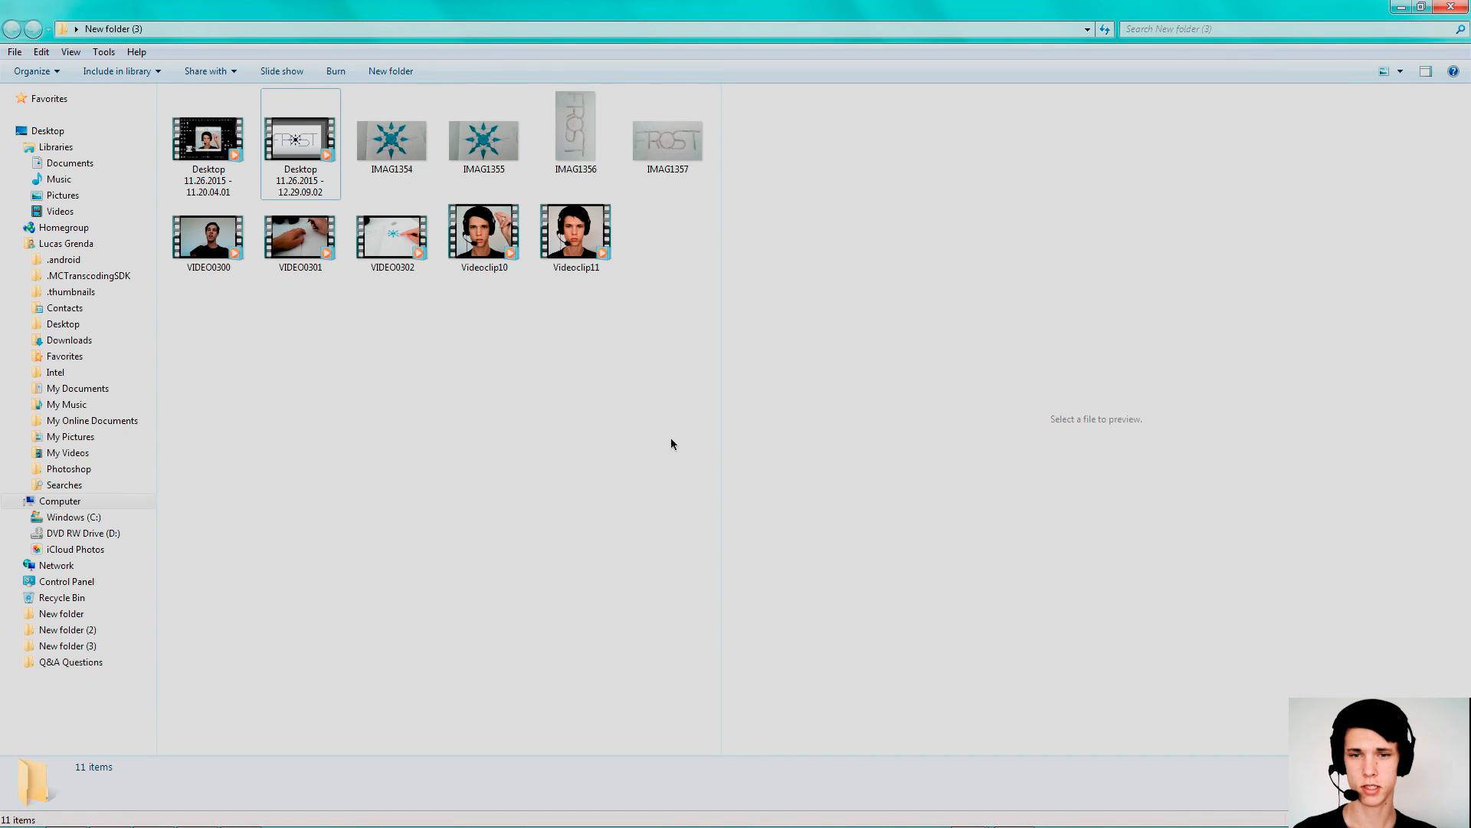
- Switch to the FROSTHD assets folder in Windows Explorer
{"action": "key", "text": "alt+Tab"}
{"action": "key", "text": "alt+Tab"}
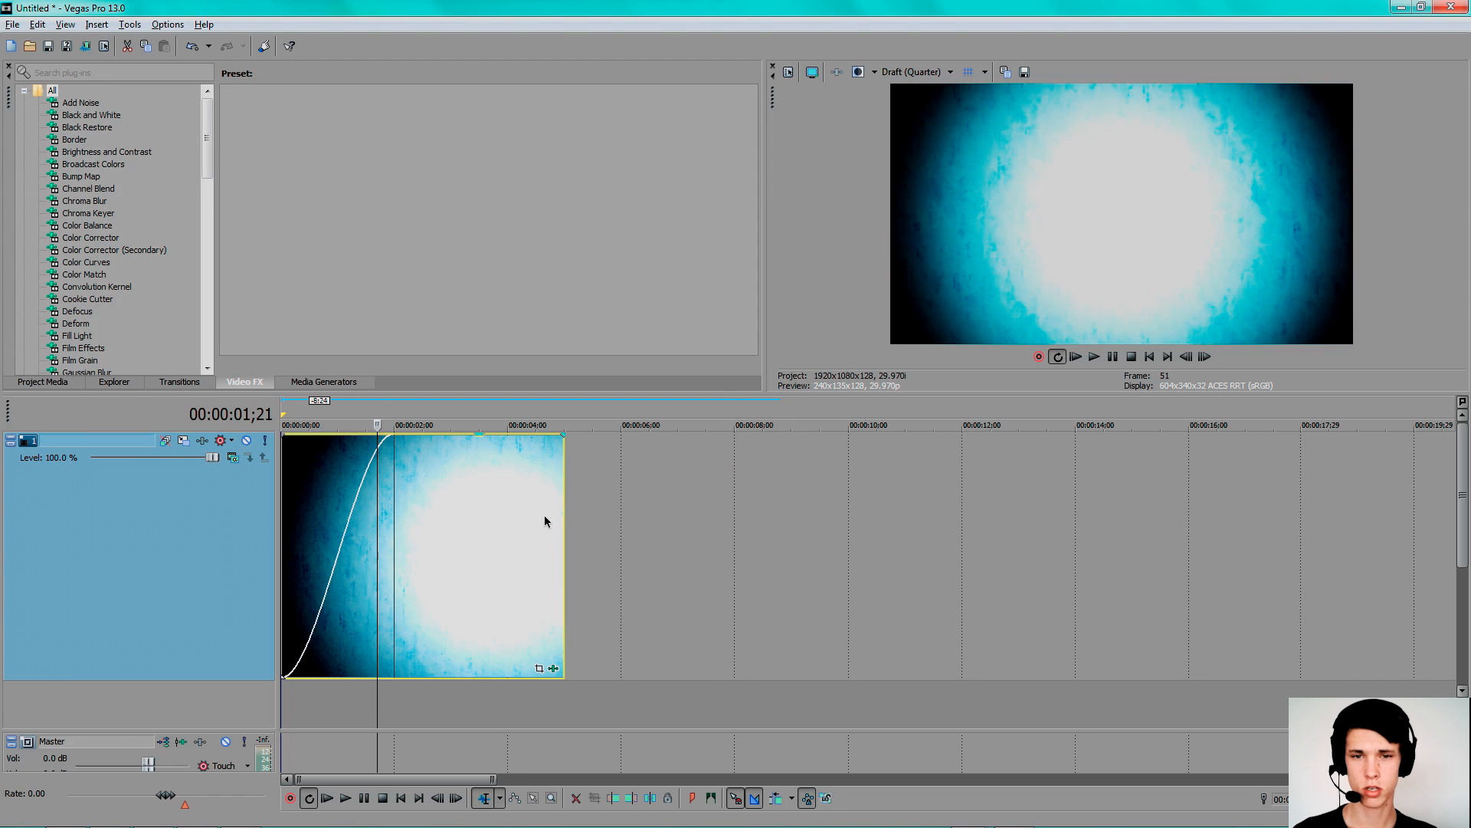
{"action": "key", "text": "alt+Tab"}
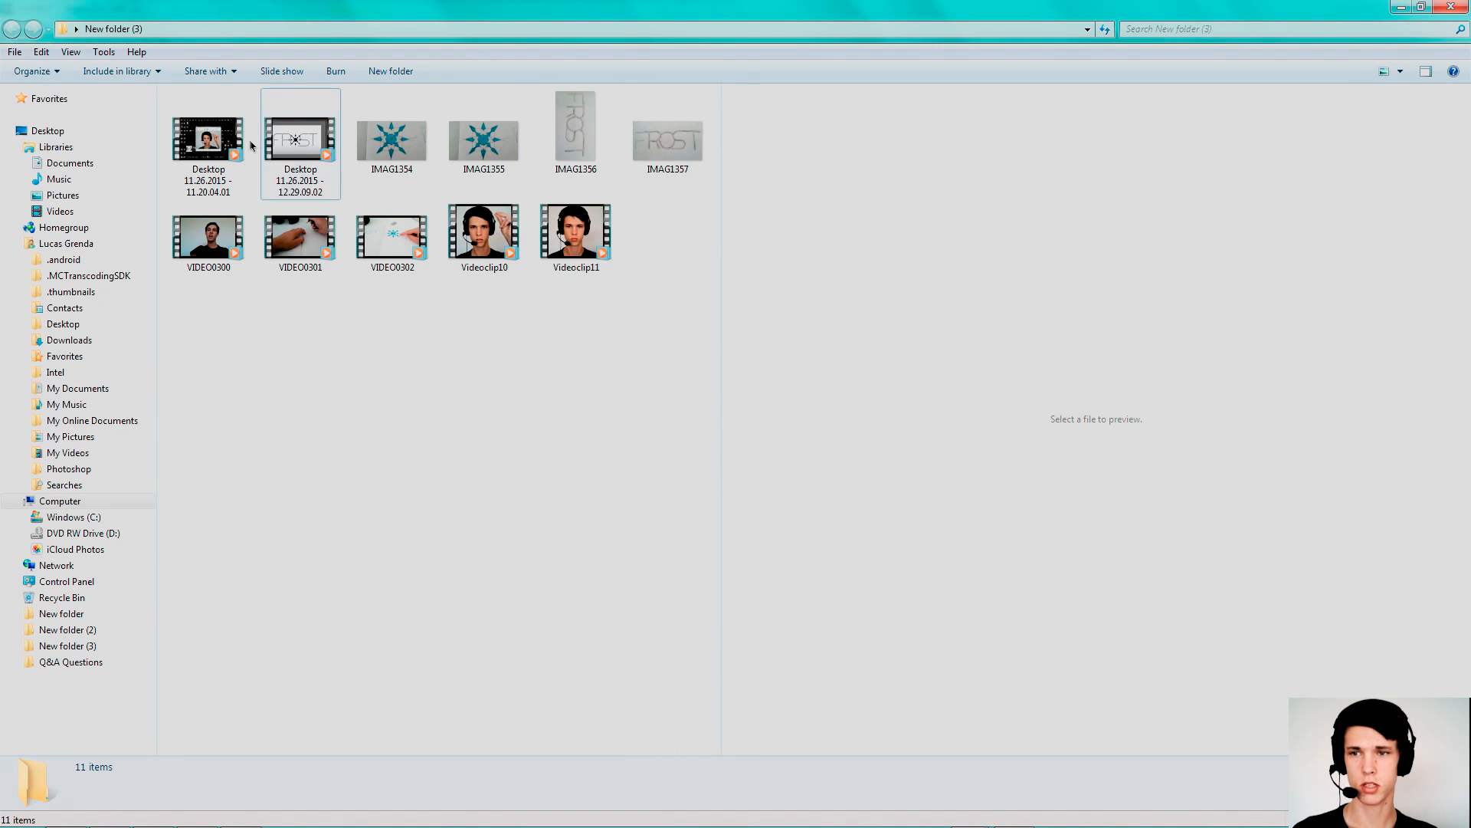
{"action": "key", "text": "alt+Tab"}
{"action": "key", "text": "alt+Tab"}
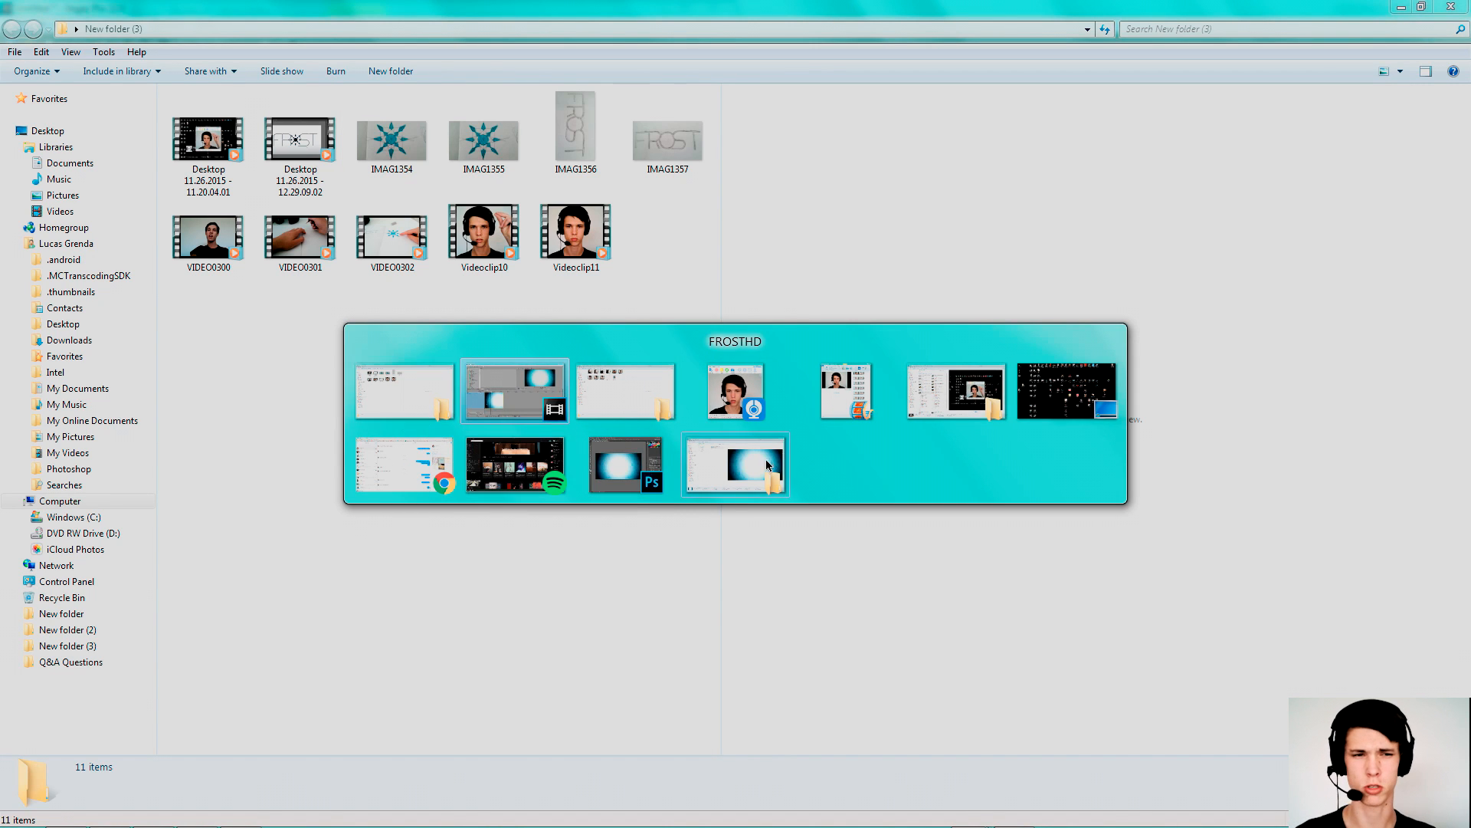
{"action": "left_click", "coordinate": [713, 475]}
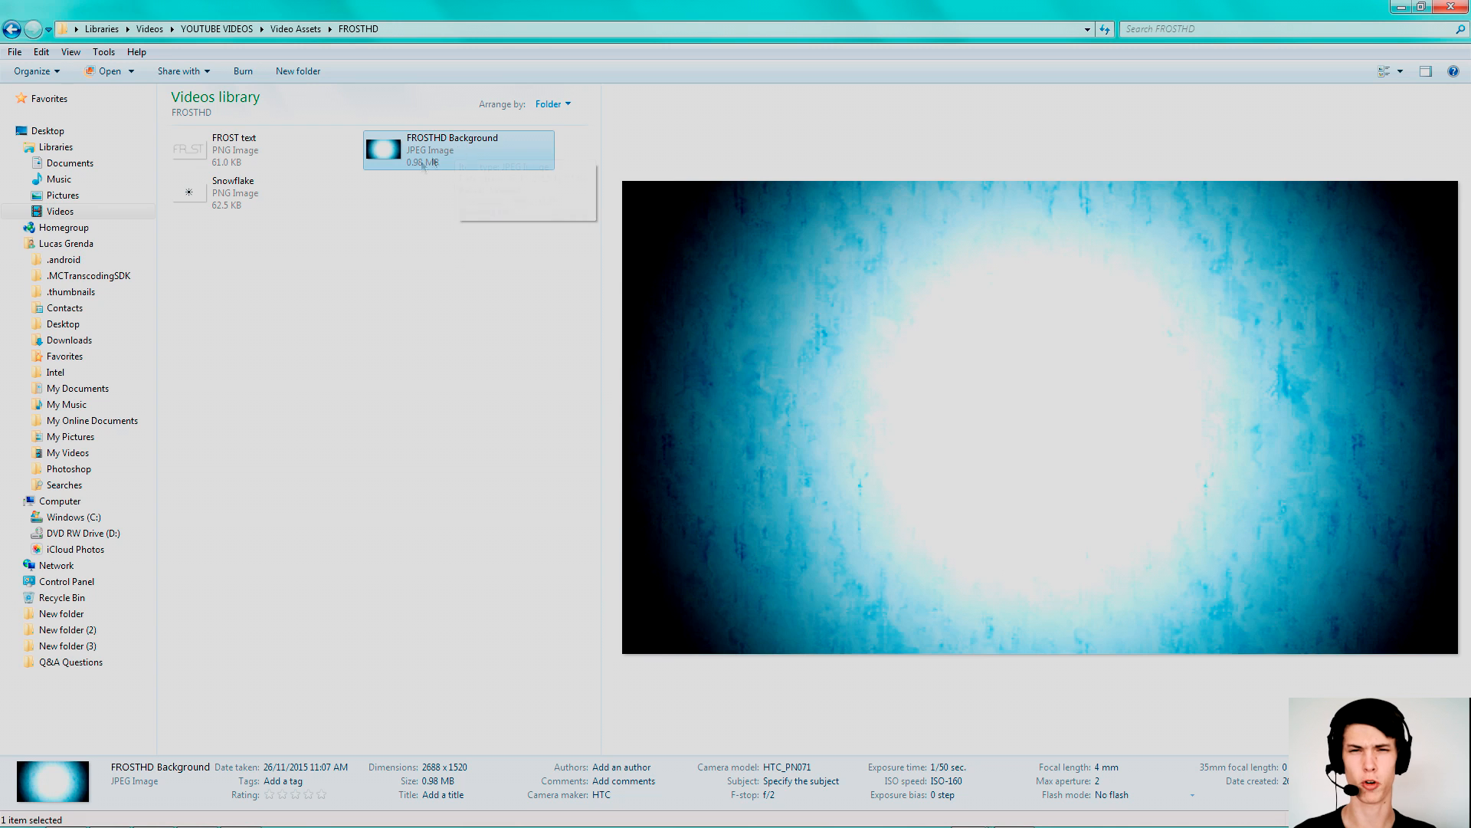
- Switch to Vegas Pro and preview the background clip's fade-in from the start of the timeline
{"action": "key", "text": "alt+Tab"}
{"action": "left_click", "coordinate": [624, 389]}
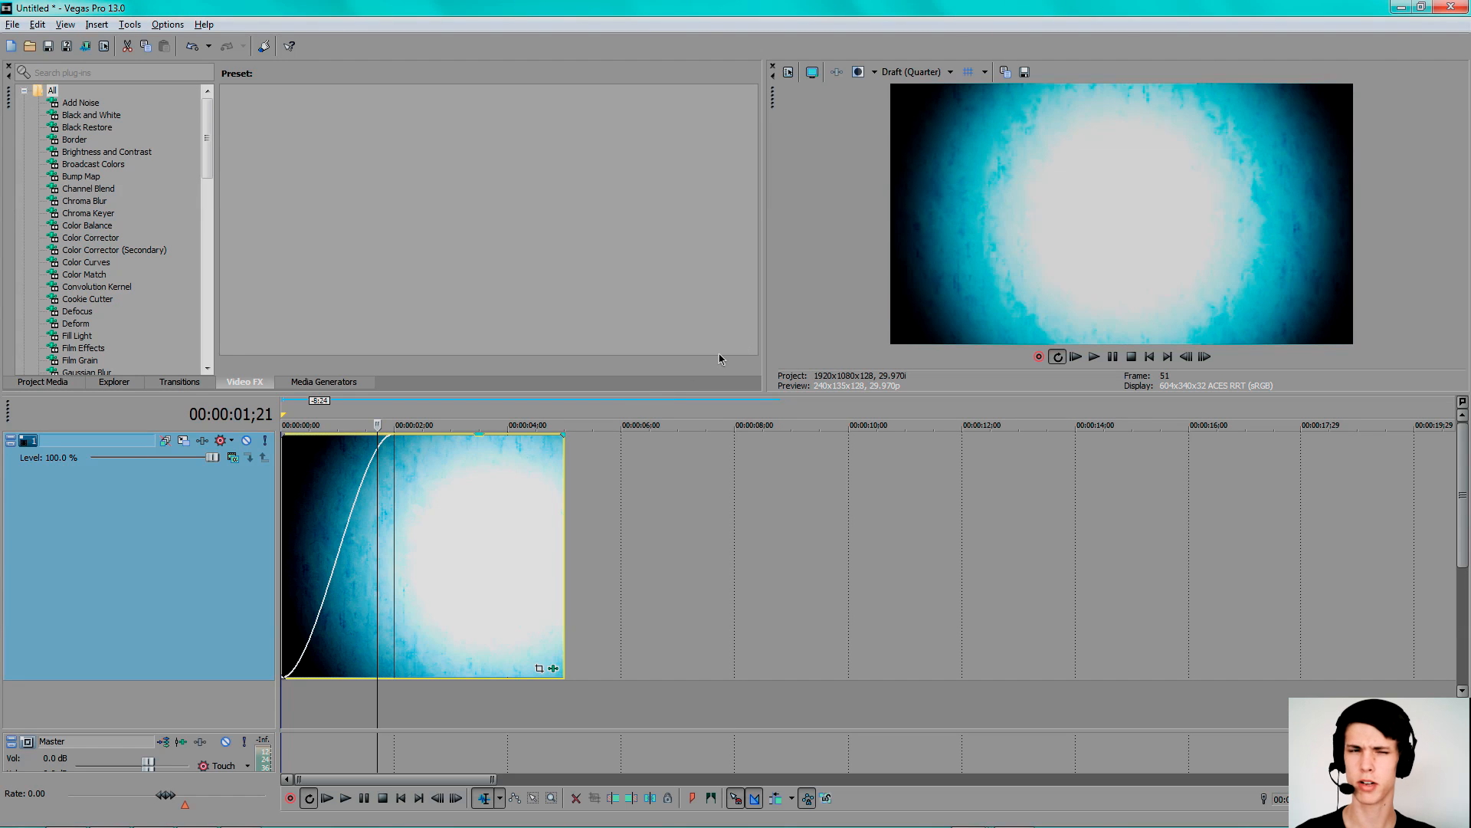
{"action": "key", "text": "alt+Tab"}
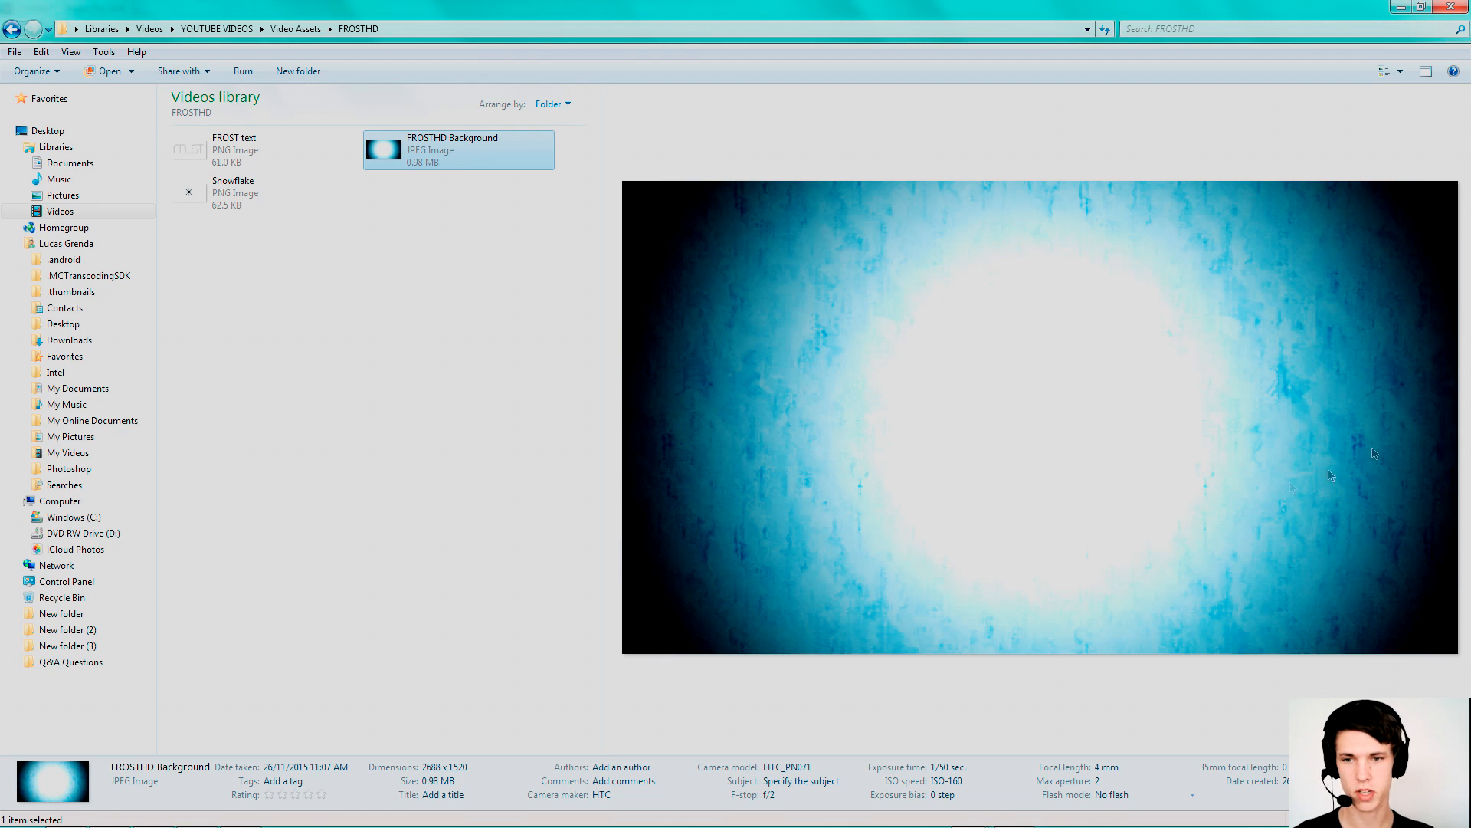
{"action": "key", "text": "alt+Tab"}
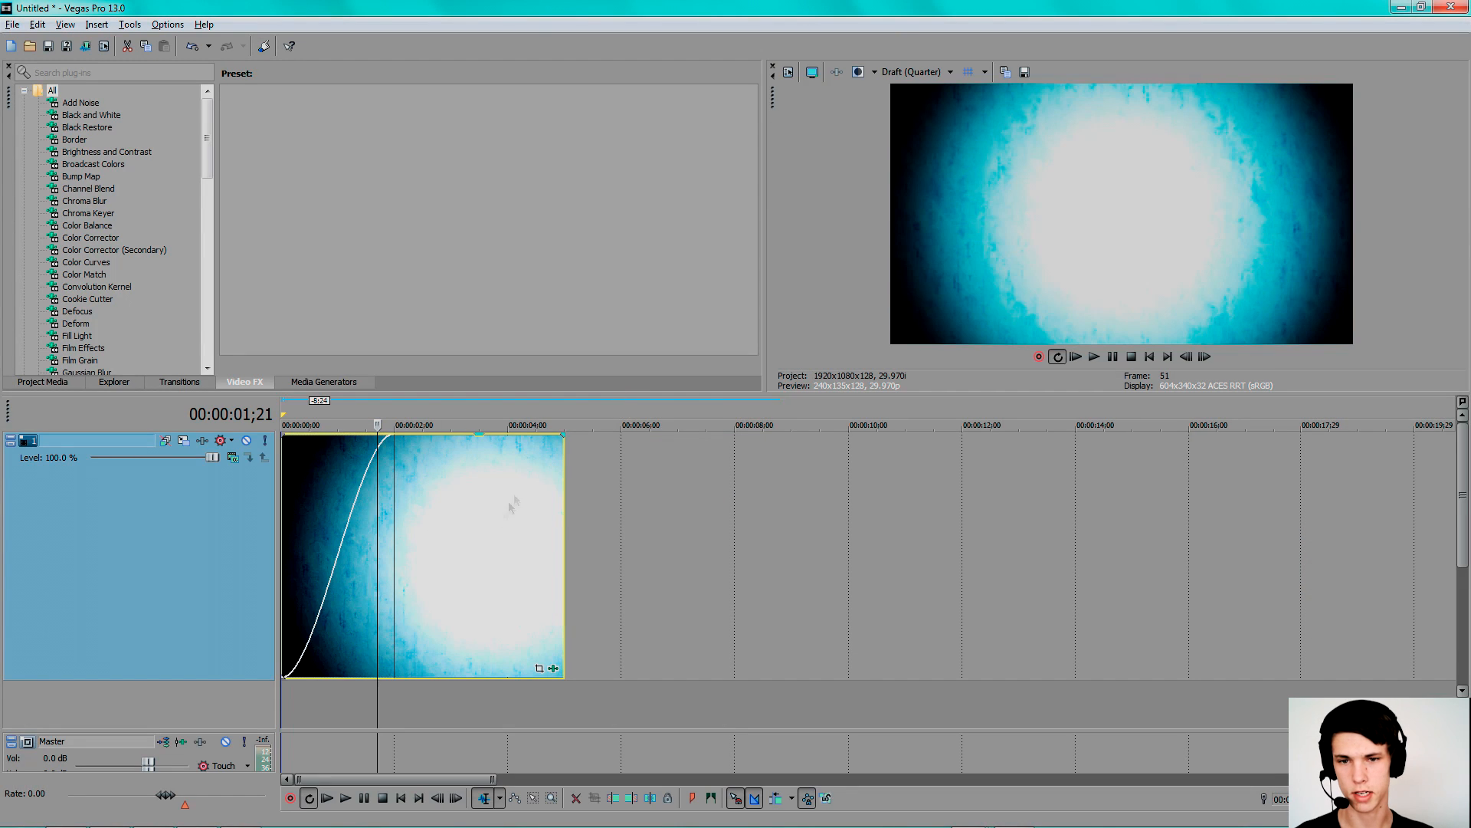
{"action": "left_click", "coordinate": [286, 420]}
{"action": "key", "text": "space"}
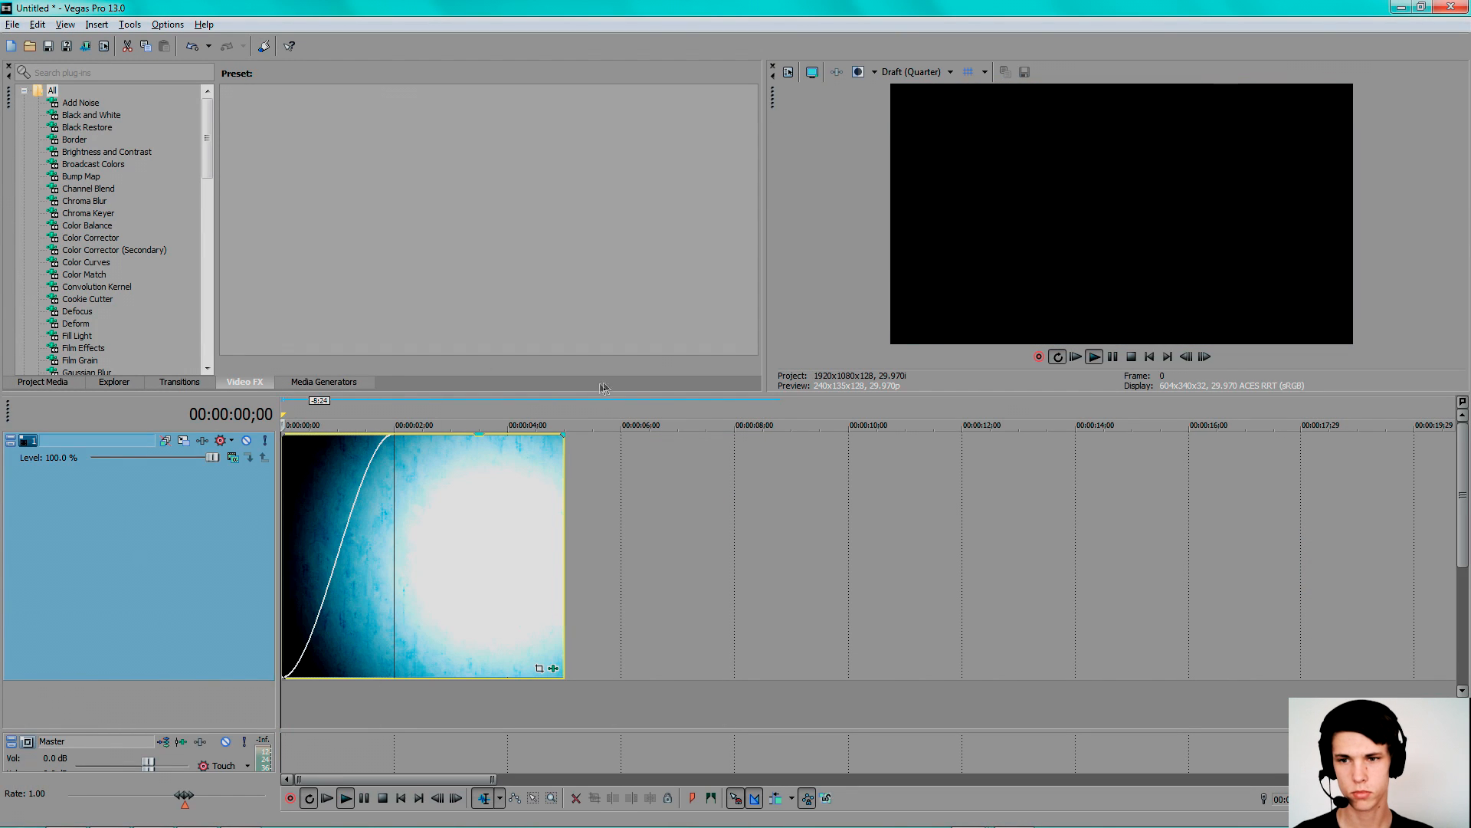
{"action": "key", "text": "space"}
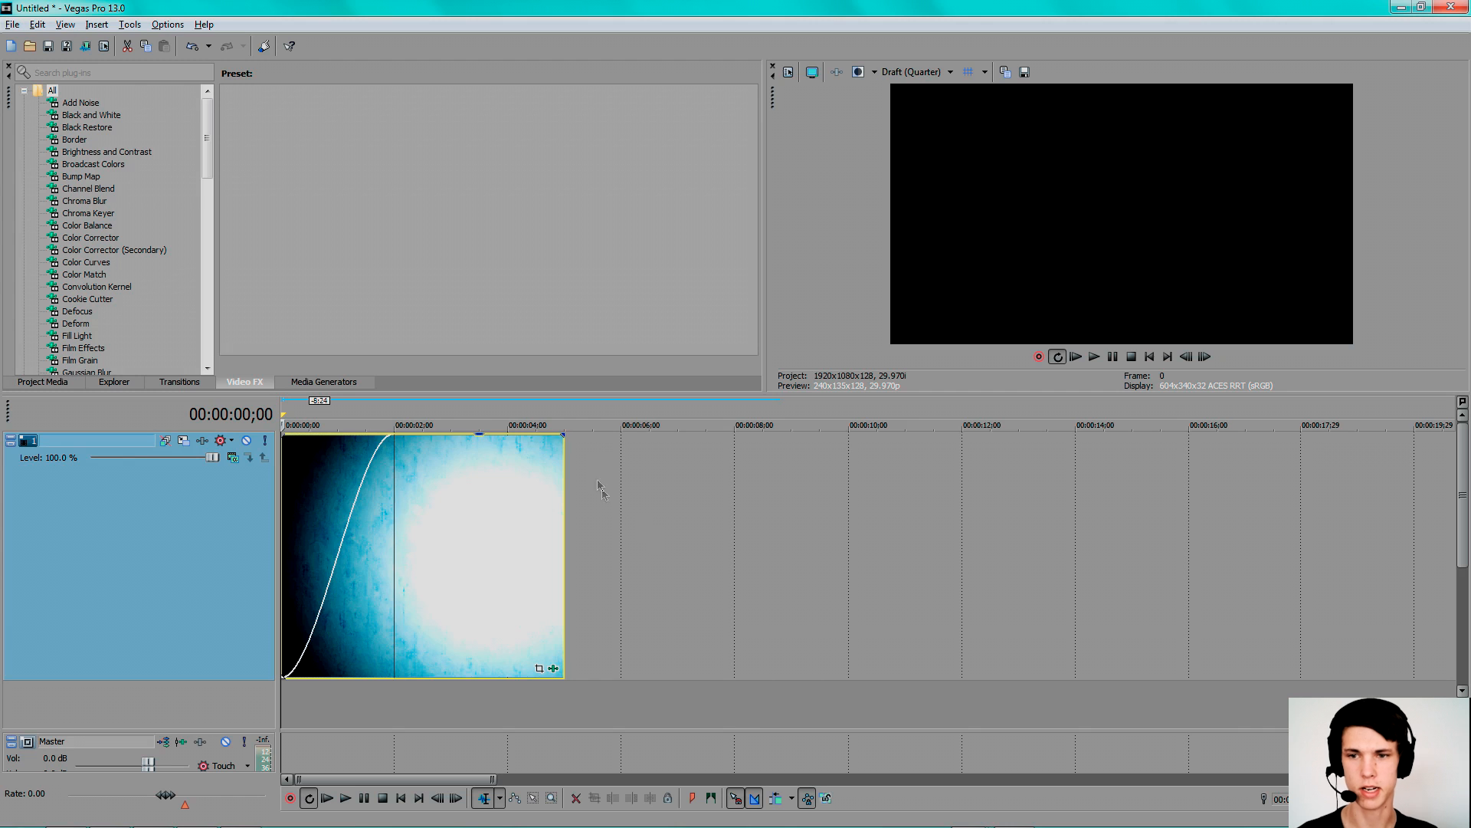
- Extend the background clip to 10 seconds on the timeline and play it back
{"action": "scroll", "coordinate": [629, 513], "scroll_direction": "down", "scroll_amount": 4}
{"action": "scroll", "coordinate": [647, 532], "scroll_direction": "up", "scroll_amount": 2}
{"action": "left_click_drag", "start_coordinate": [421, 482], "coordinate": [561, 480]}
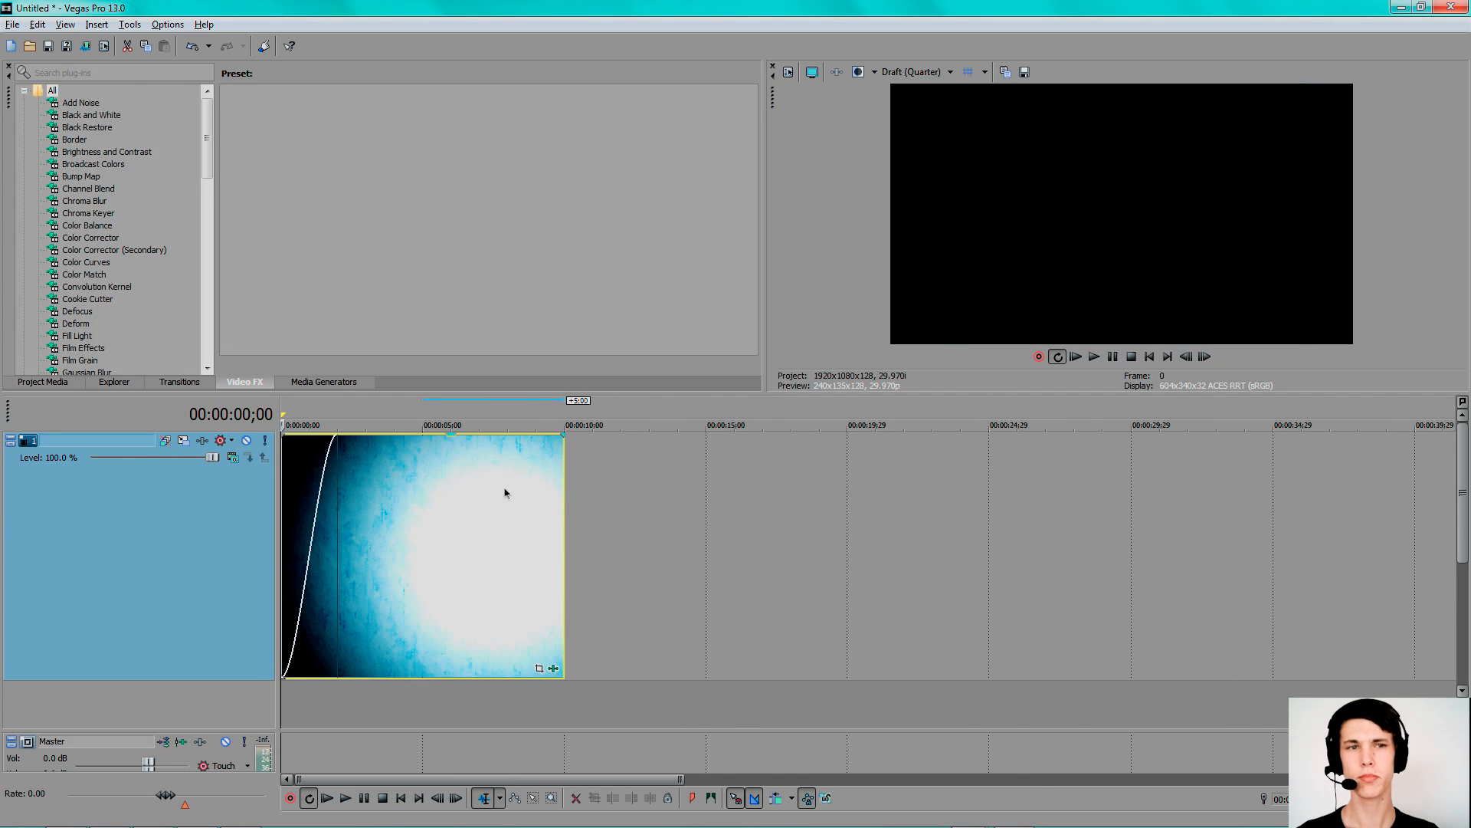
{"action": "scroll", "coordinate": [506, 490], "scroll_direction": "up", "scroll_amount": 3}
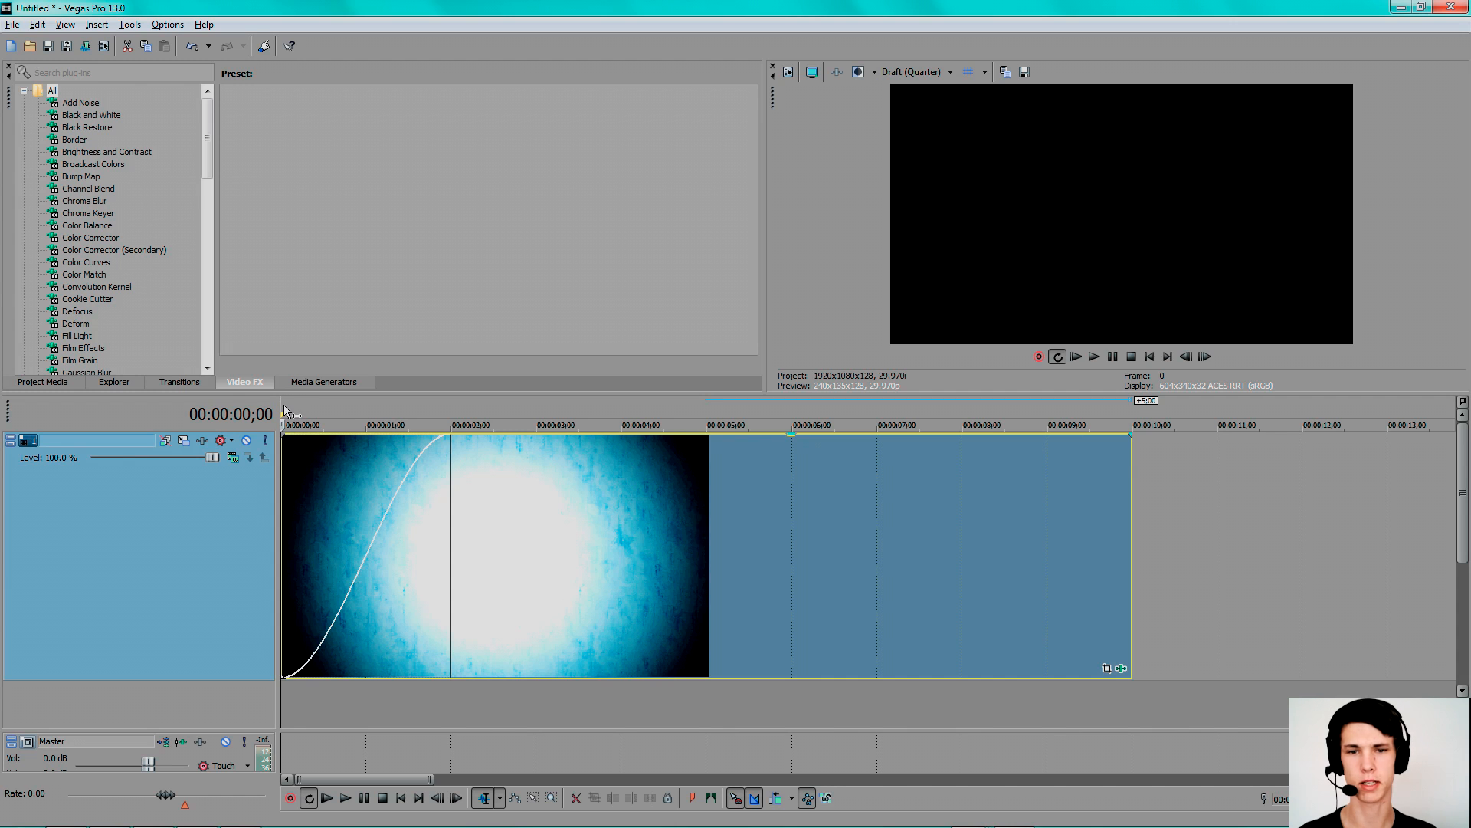
{"action": "key", "text": "space"}
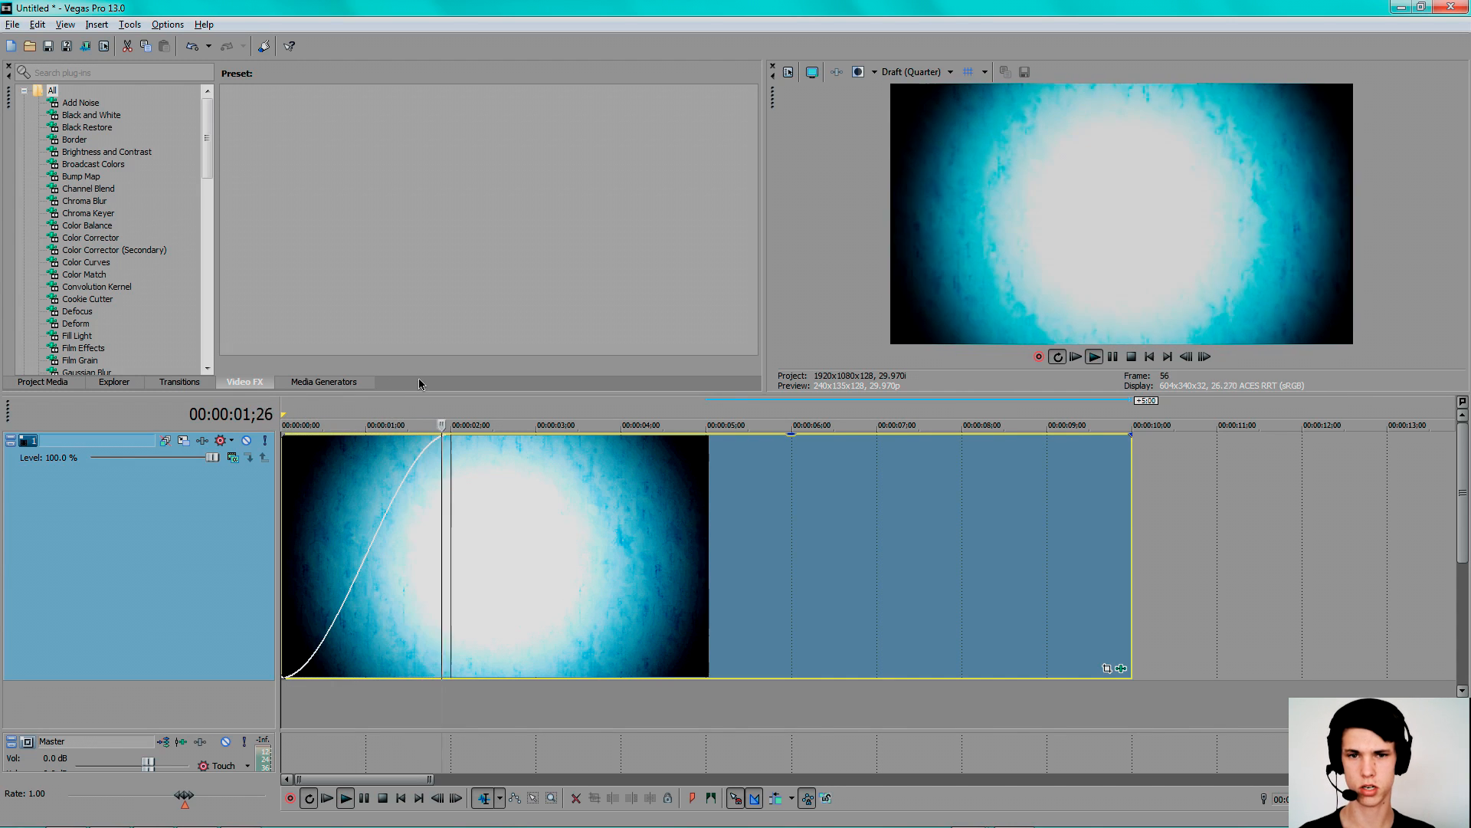
- Switch to the FROSTHD folder in Windows Explorer and preview the FROST text and Snowflake images
{"action": "key", "text": "alt+Tab"}
{"action": "key", "text": "alt+Tab"}
{"action": "left_click", "coordinate": [648, 384]}
{"action": "key", "text": "alt+Tab"}
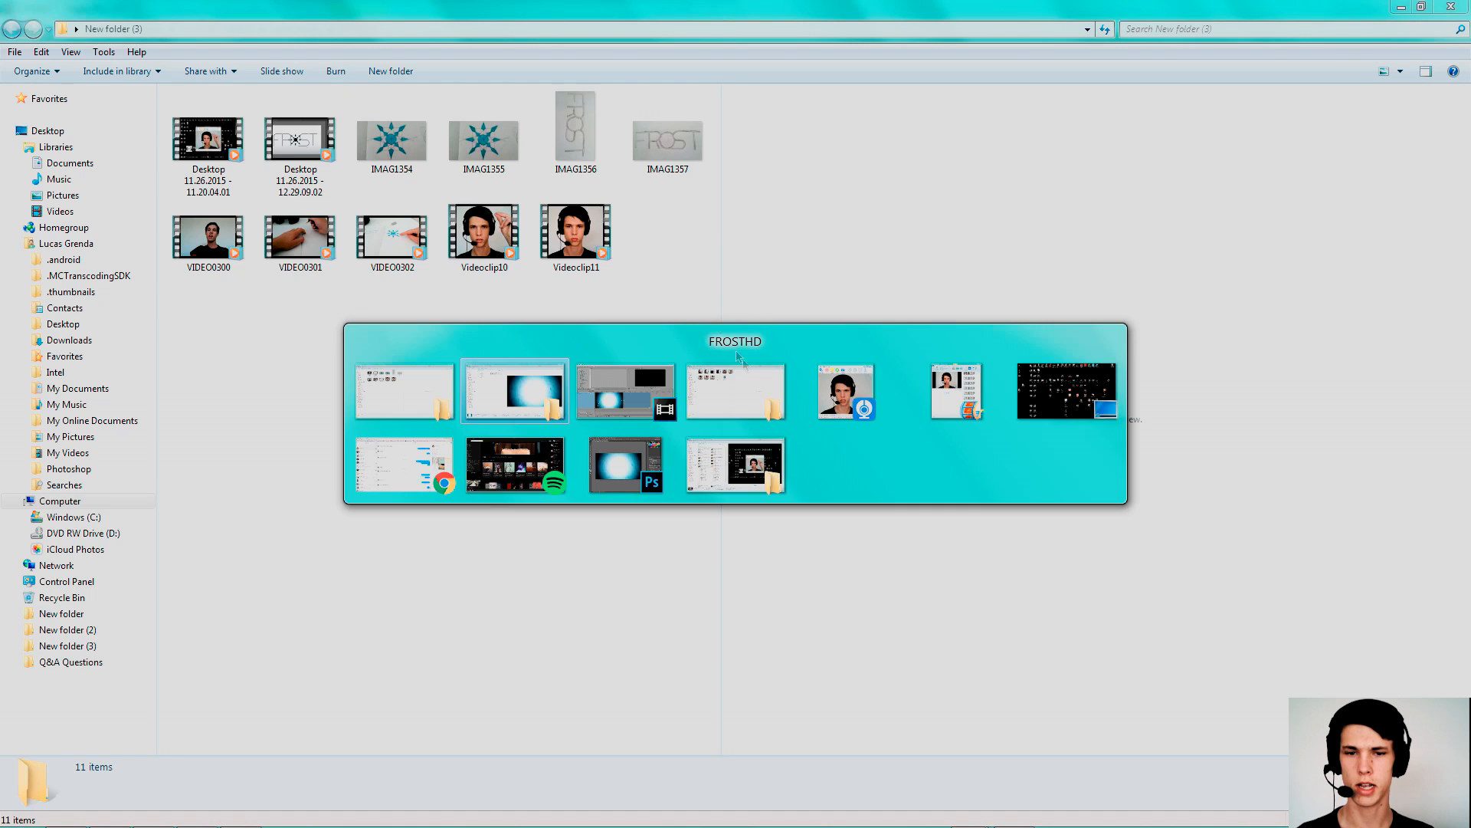
{"action": "left_click", "coordinate": [734, 374]}
{"action": "key", "text": "alt+Tab"}
{"action": "left_click", "coordinate": [668, 389]}
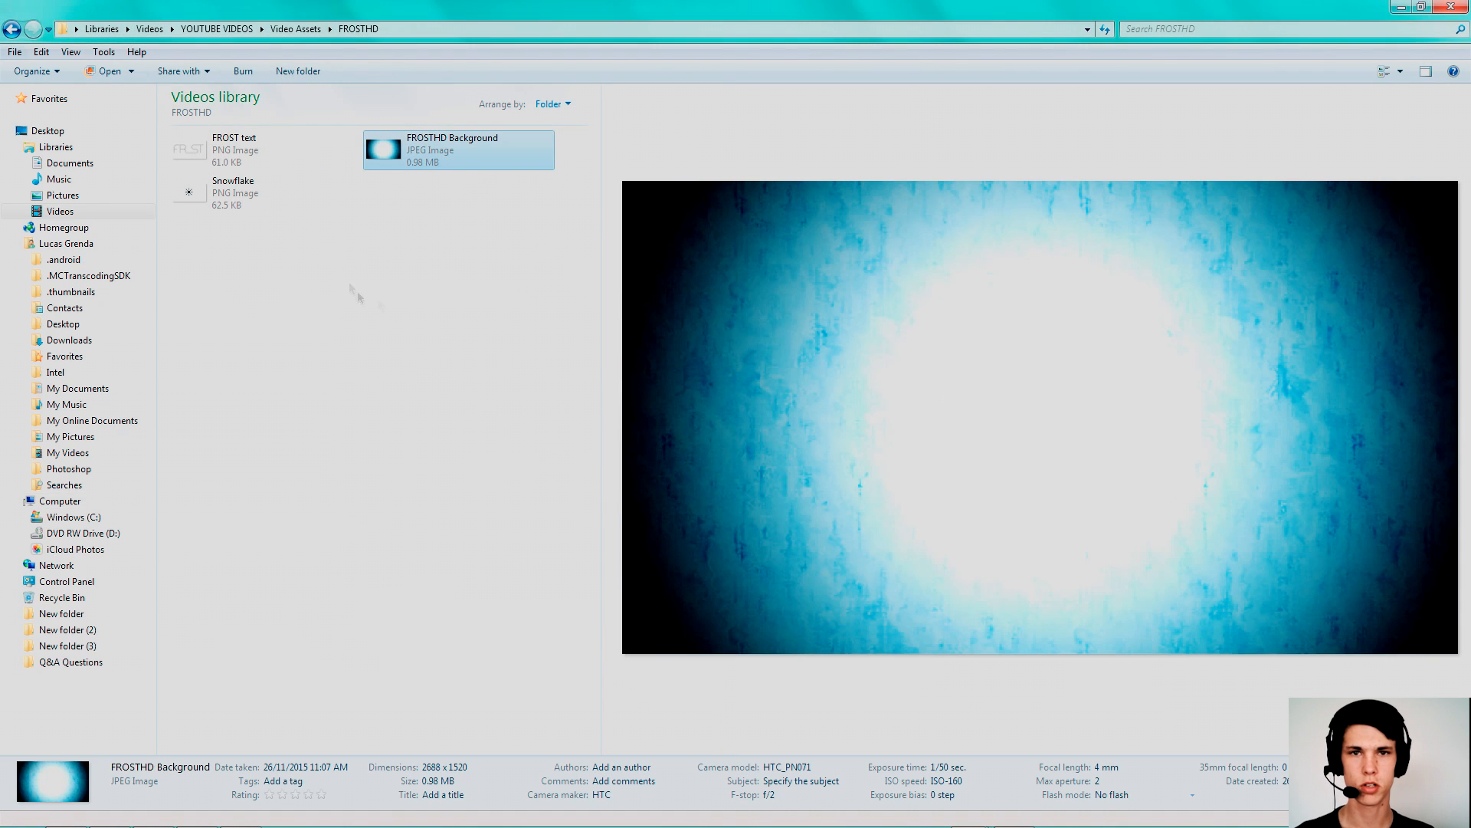
{"action": "left_click", "coordinate": [231, 158]}
{"action": "left_click", "coordinate": [217, 191]}
{"action": "left_click", "coordinate": [233, 163]}
{"action": "left_click", "coordinate": [234, 195]}
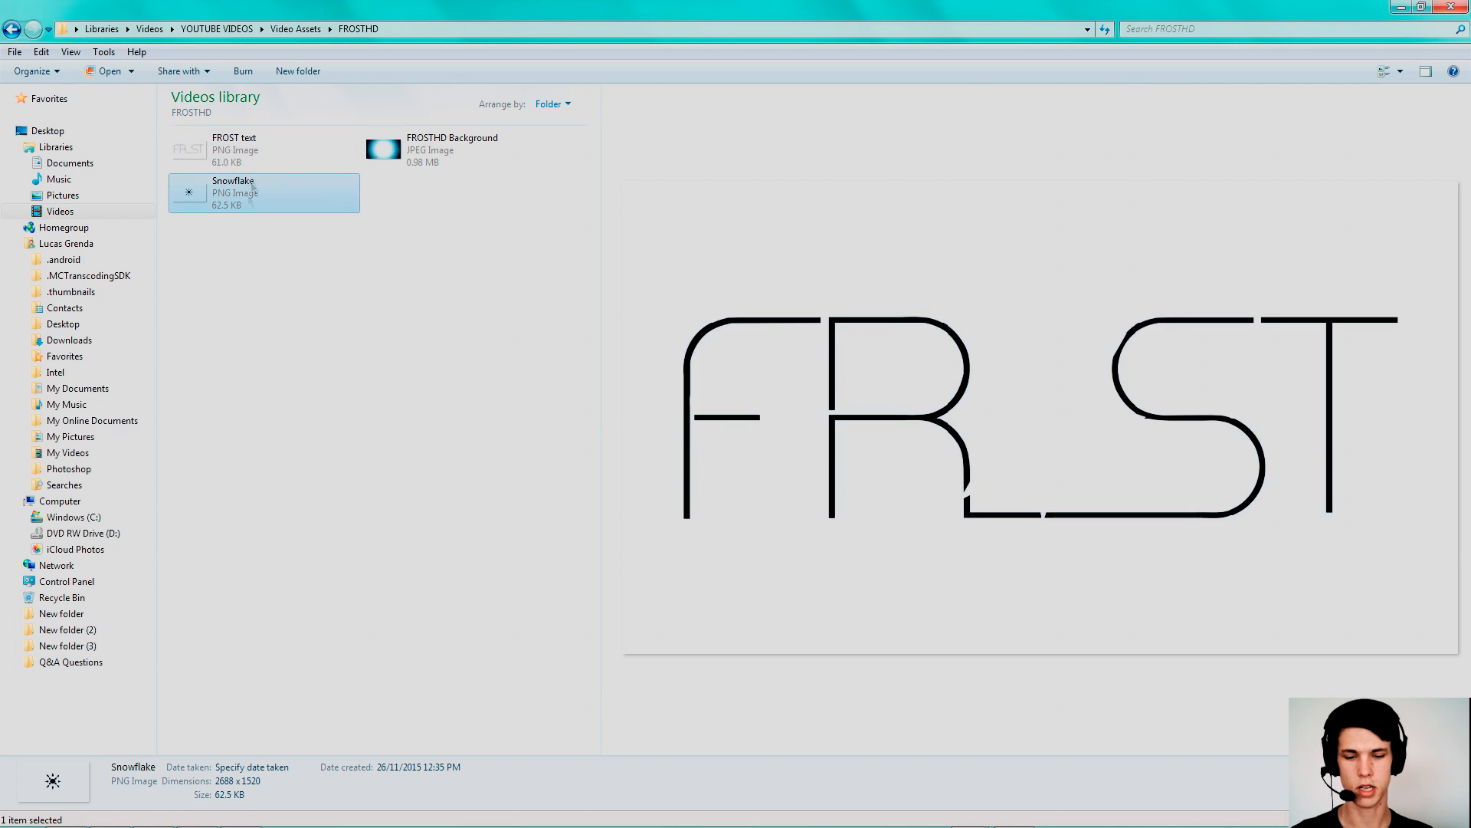
- Switch to the FROSTHD (Snow Flake) document in Photoshop, maximize its window and show Group 1 with the complete logo
{"action": "left_click", "coordinate": [234, 153]}
{"action": "key", "text": "alt+Tab"}
{"action": "left_click", "coordinate": [640, 462]}
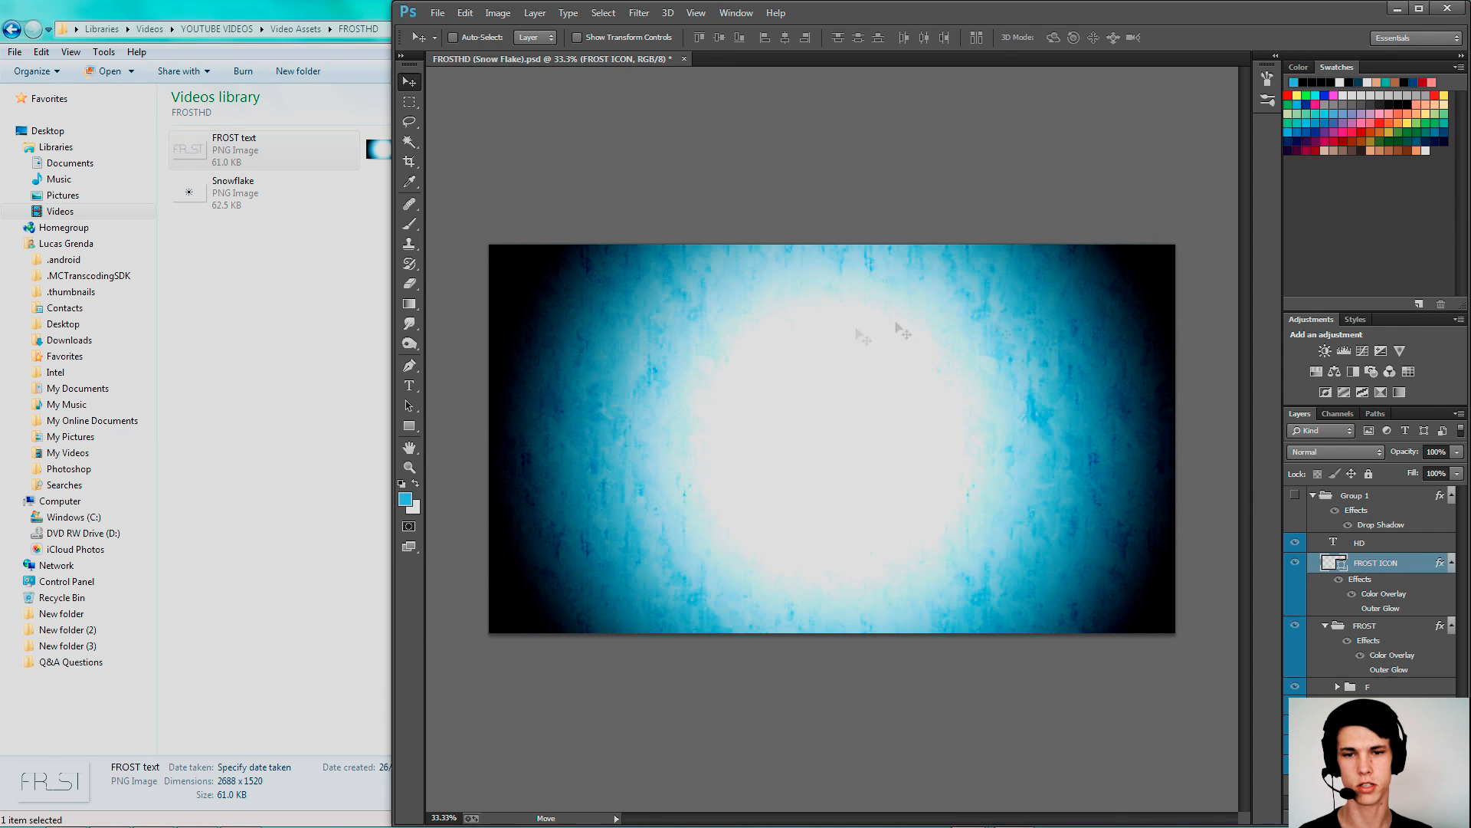
{"action": "double_click", "coordinate": [979, 20]}
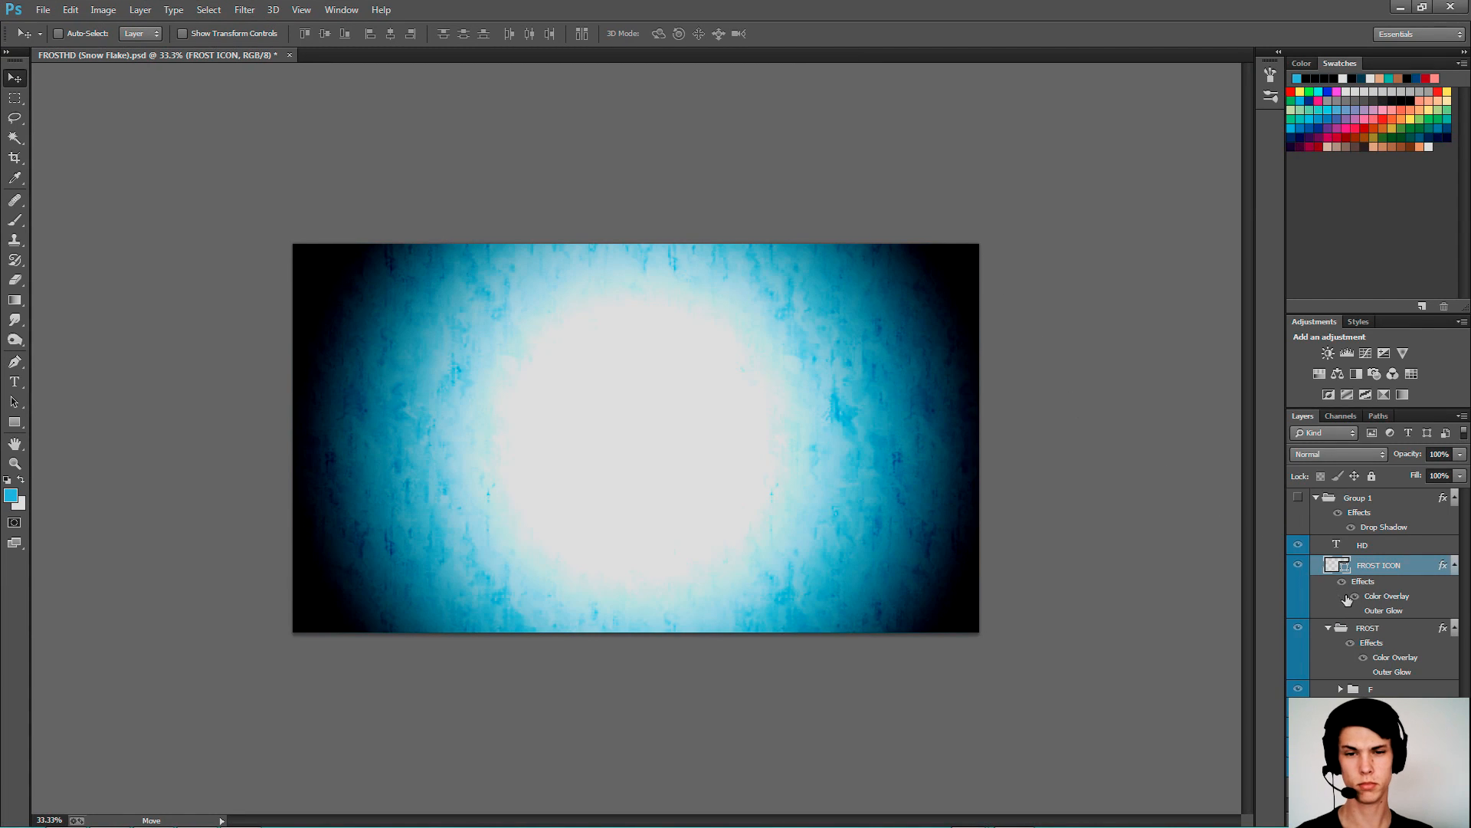
{"action": "left_click", "coordinate": [1298, 497]}
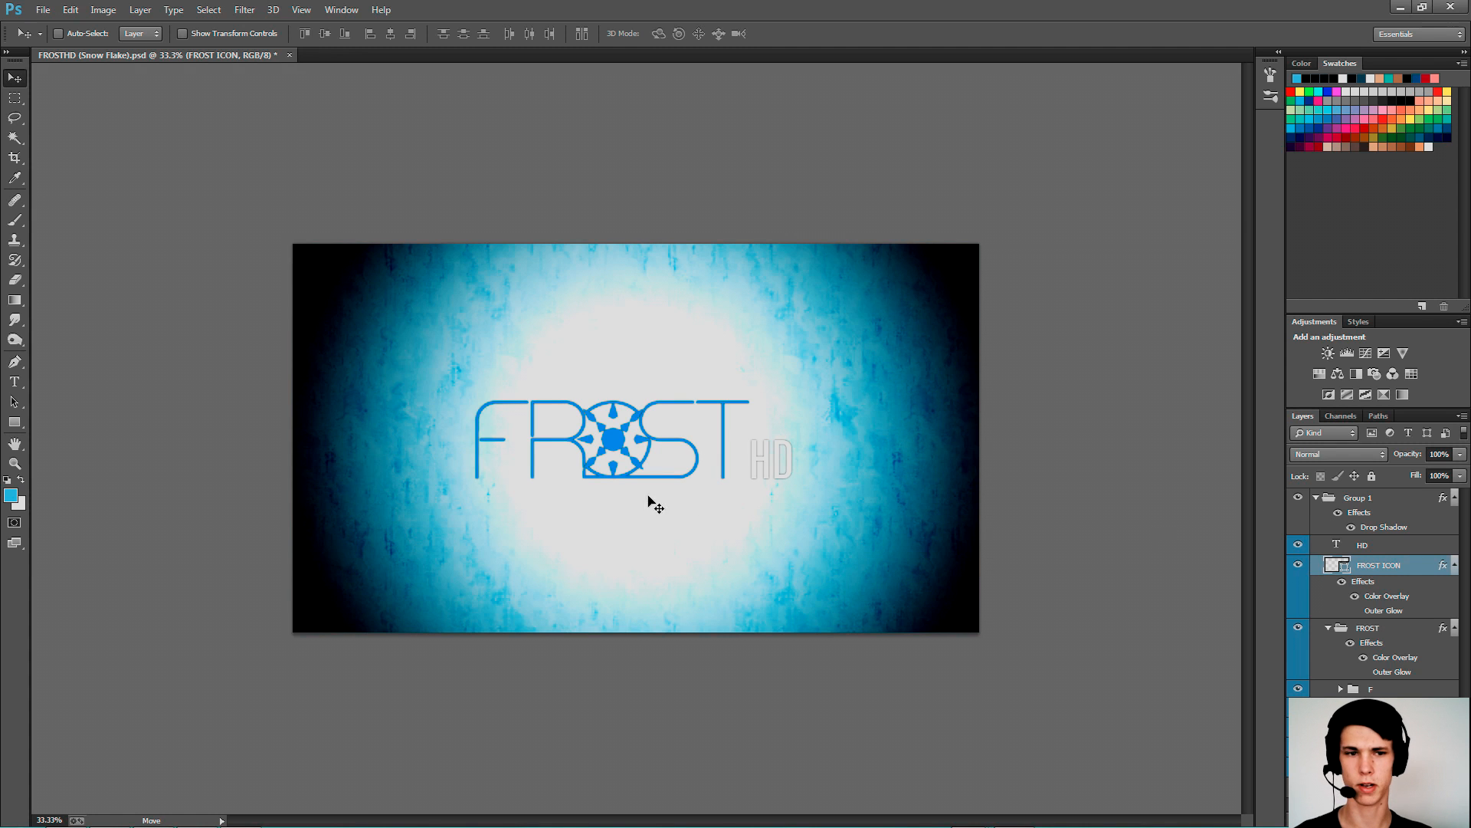
{"action": "key", "text": "ctrl+plus"}
{"action": "key", "text": "ctrl+plus"}
{"action": "key", "text": "ctrl+plus"}
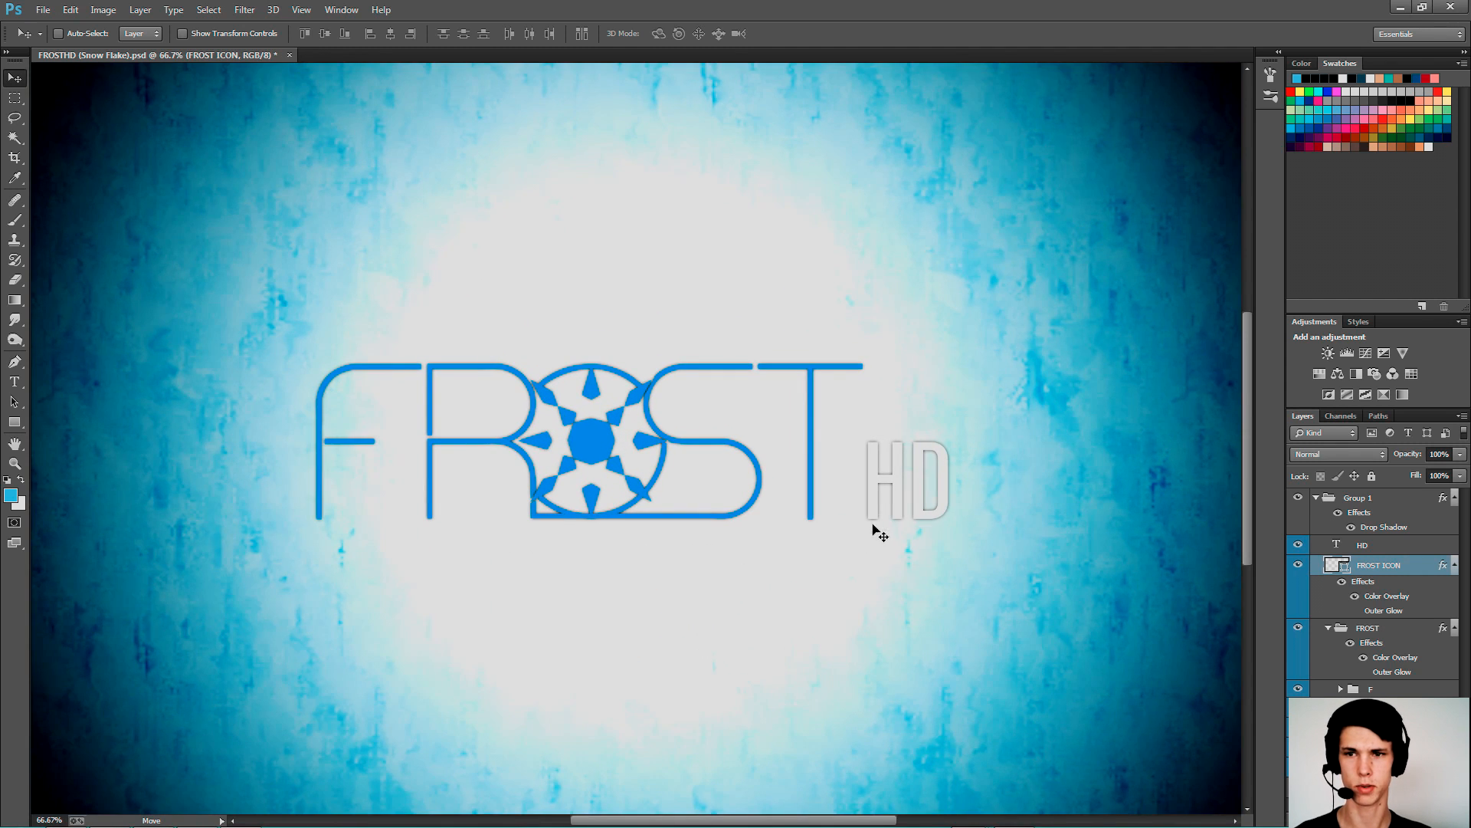
{"action": "key", "text": "ctrl+minus"}
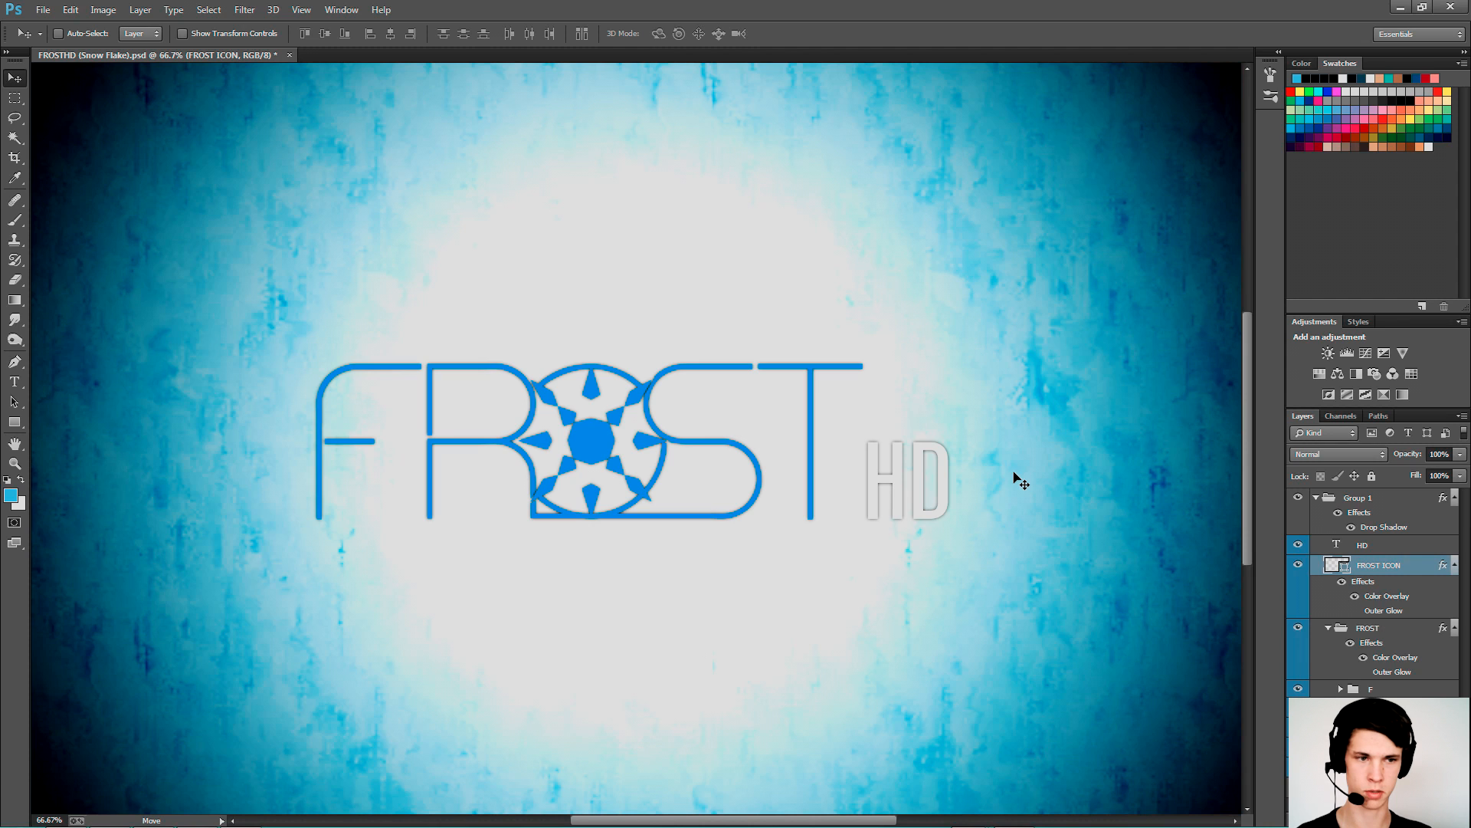
- Switch to Windows Explorer, preview the FROST text and Snowflake images again, and return to Photoshop
{"action": "key", "text": "alt+Tab"}
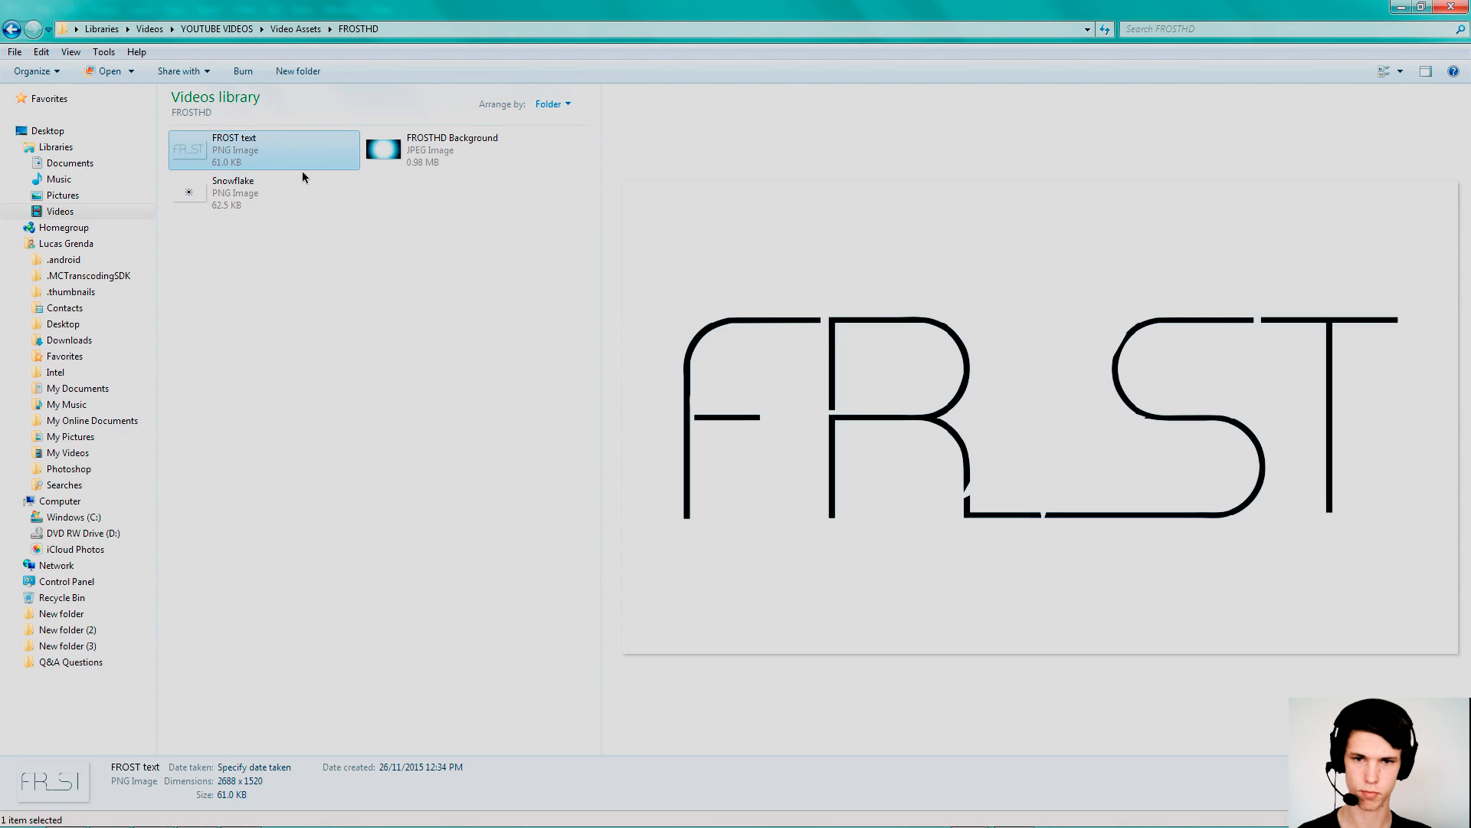
{"action": "left_click", "coordinate": [297, 188]}
{"action": "left_click", "coordinate": [292, 160]}
{"action": "left_click", "coordinate": [250, 196]}
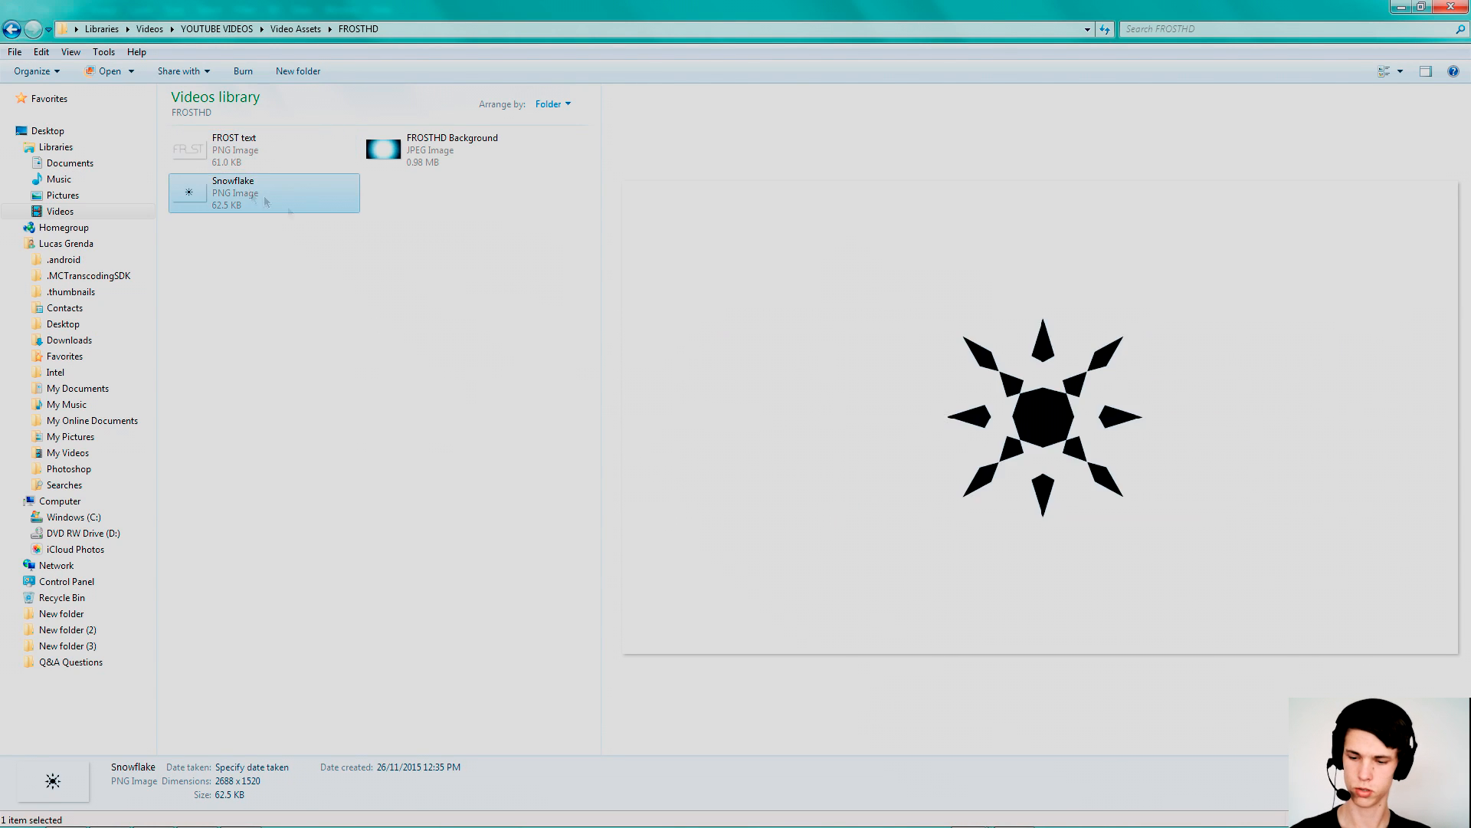
{"action": "key", "text": "alt+Tab"}
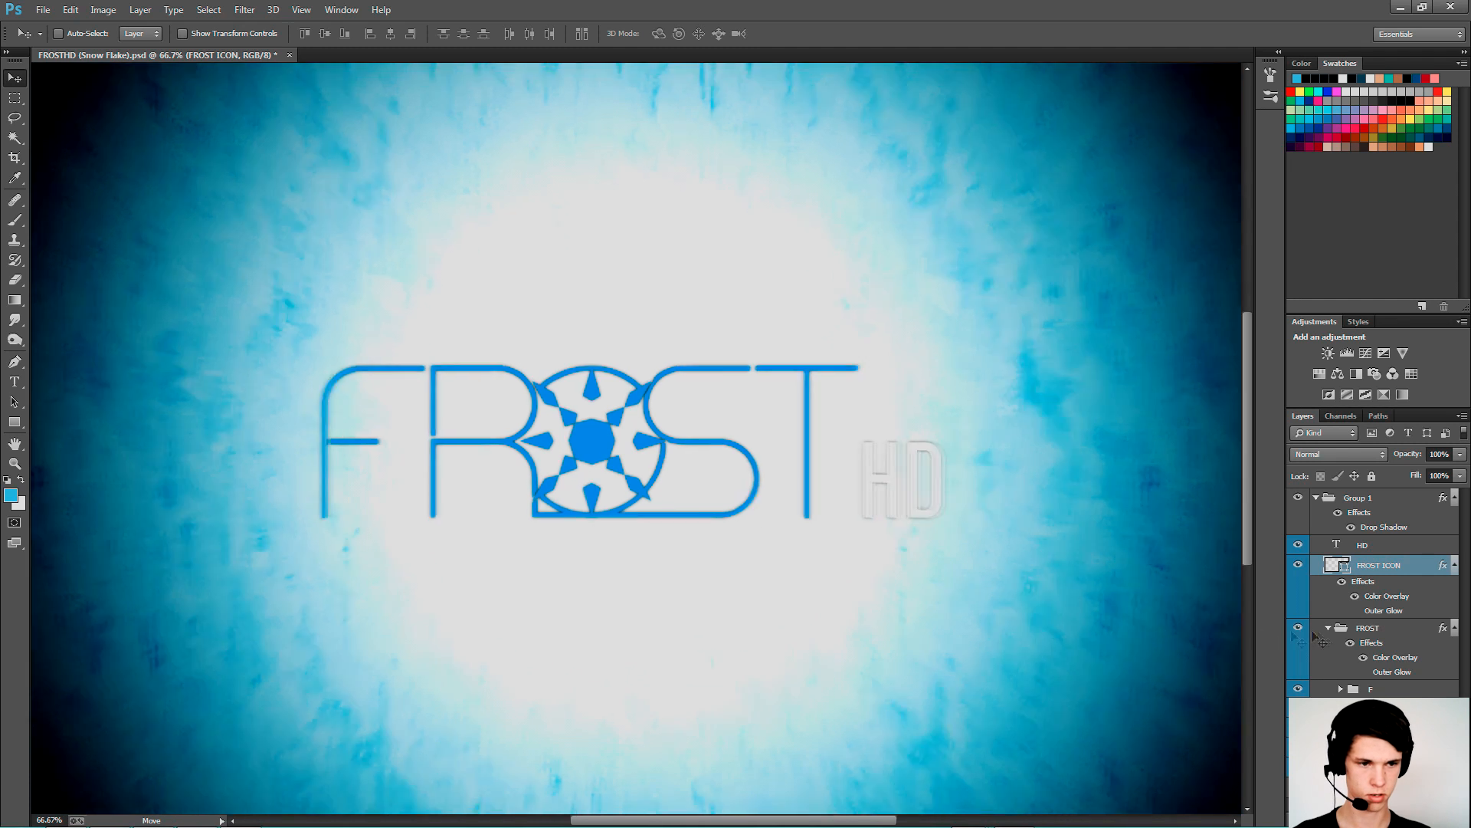
- Hide the background, the FROST ICON and HD layers, and every FROST letter except F
{"action": "key", "text": "ctrl+minus"}
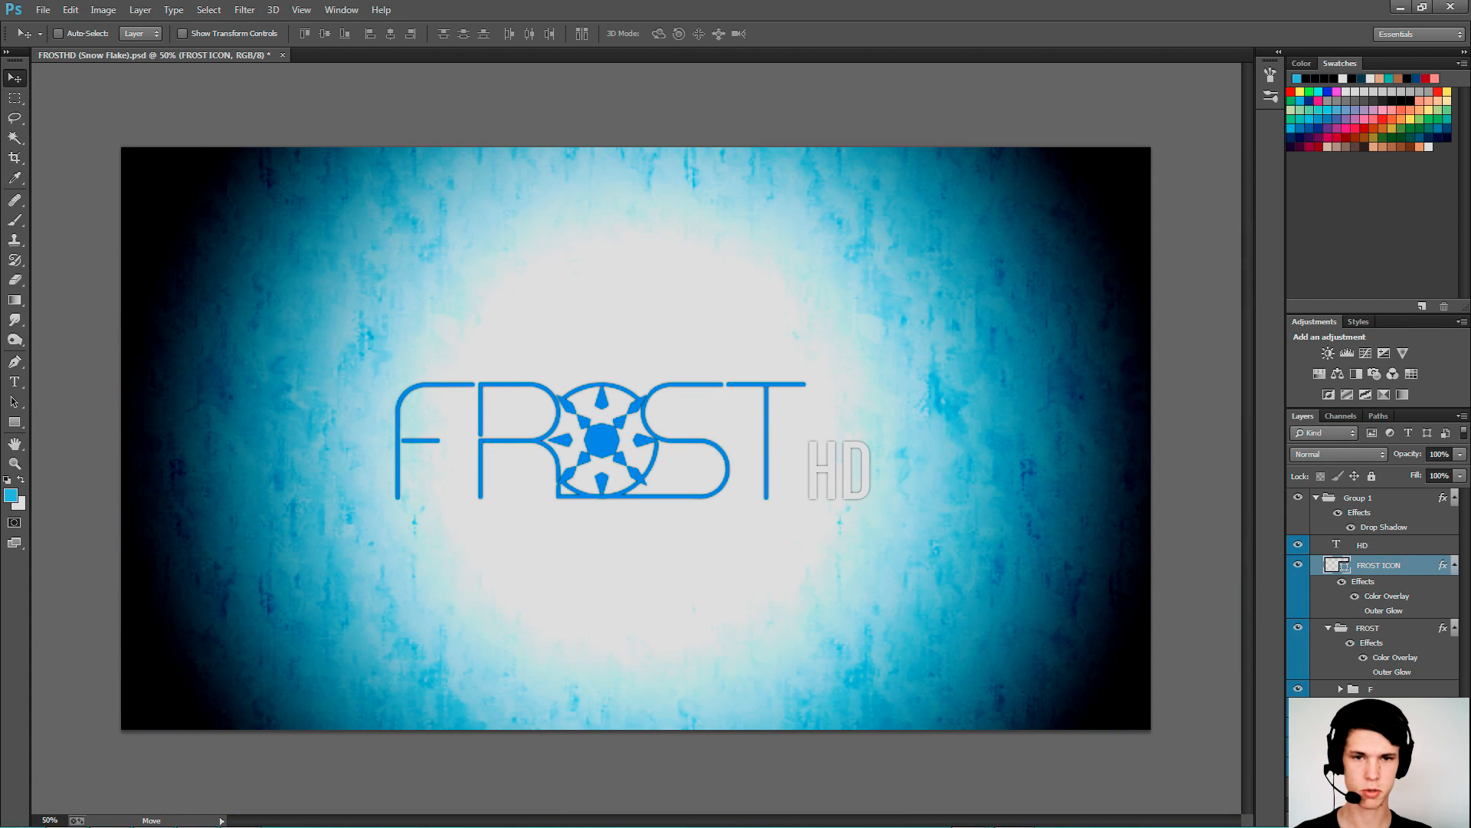
{"action": "left_click", "coordinate": [1297, 786]}
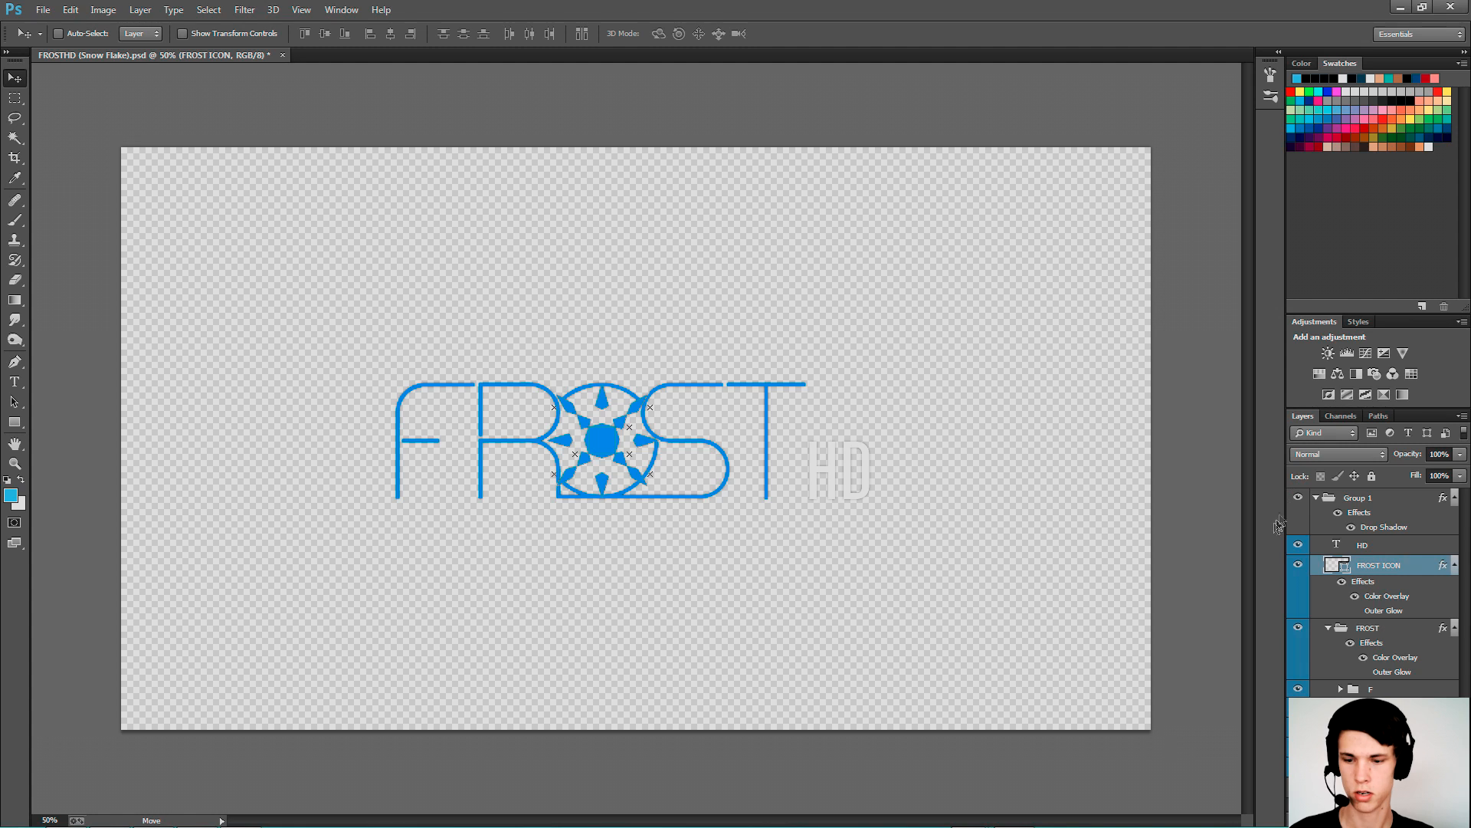
{"action": "left_click", "coordinate": [1297, 565]}
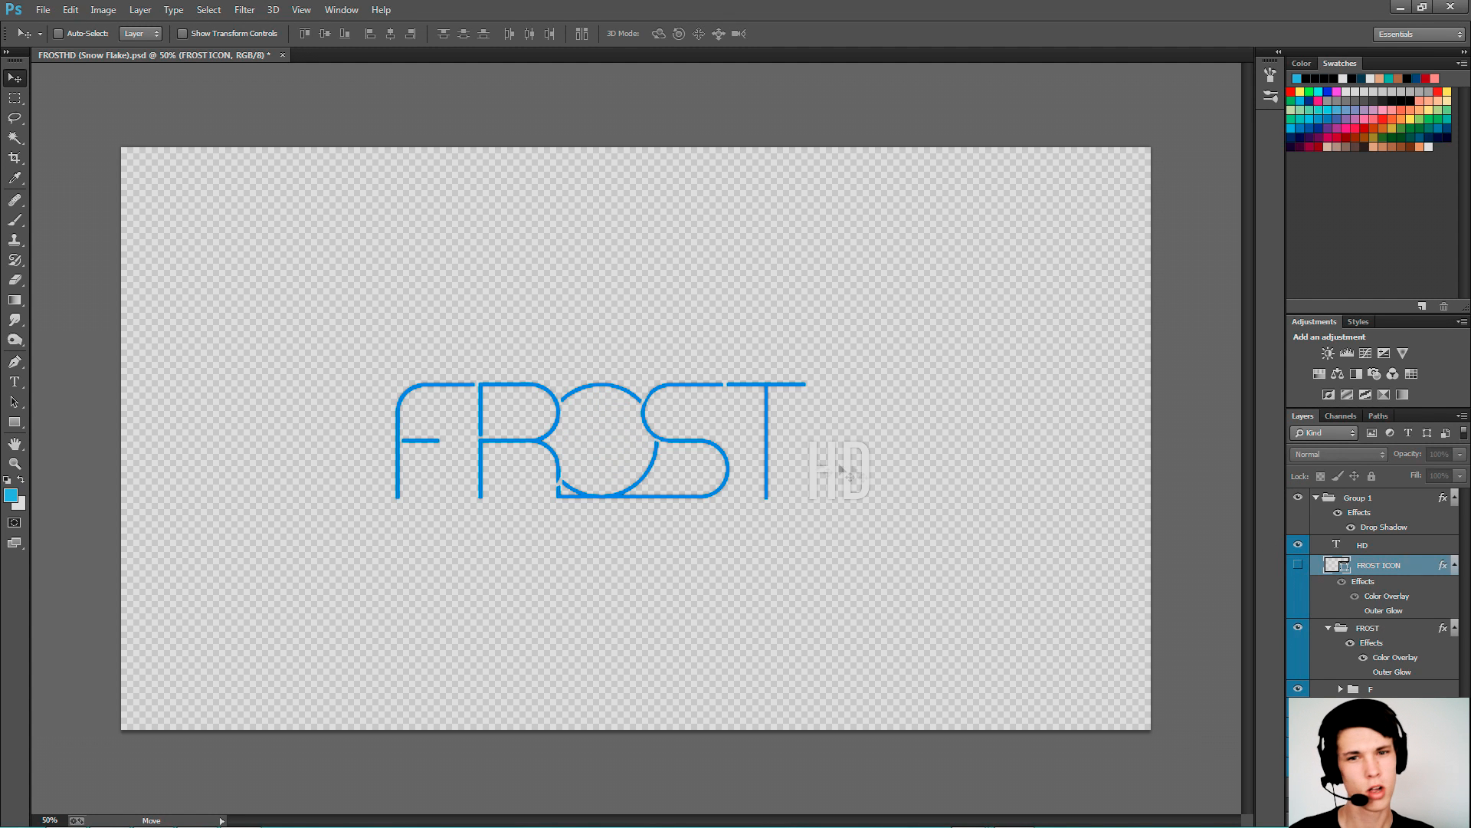
{"action": "left_click", "coordinate": [1296, 546]}
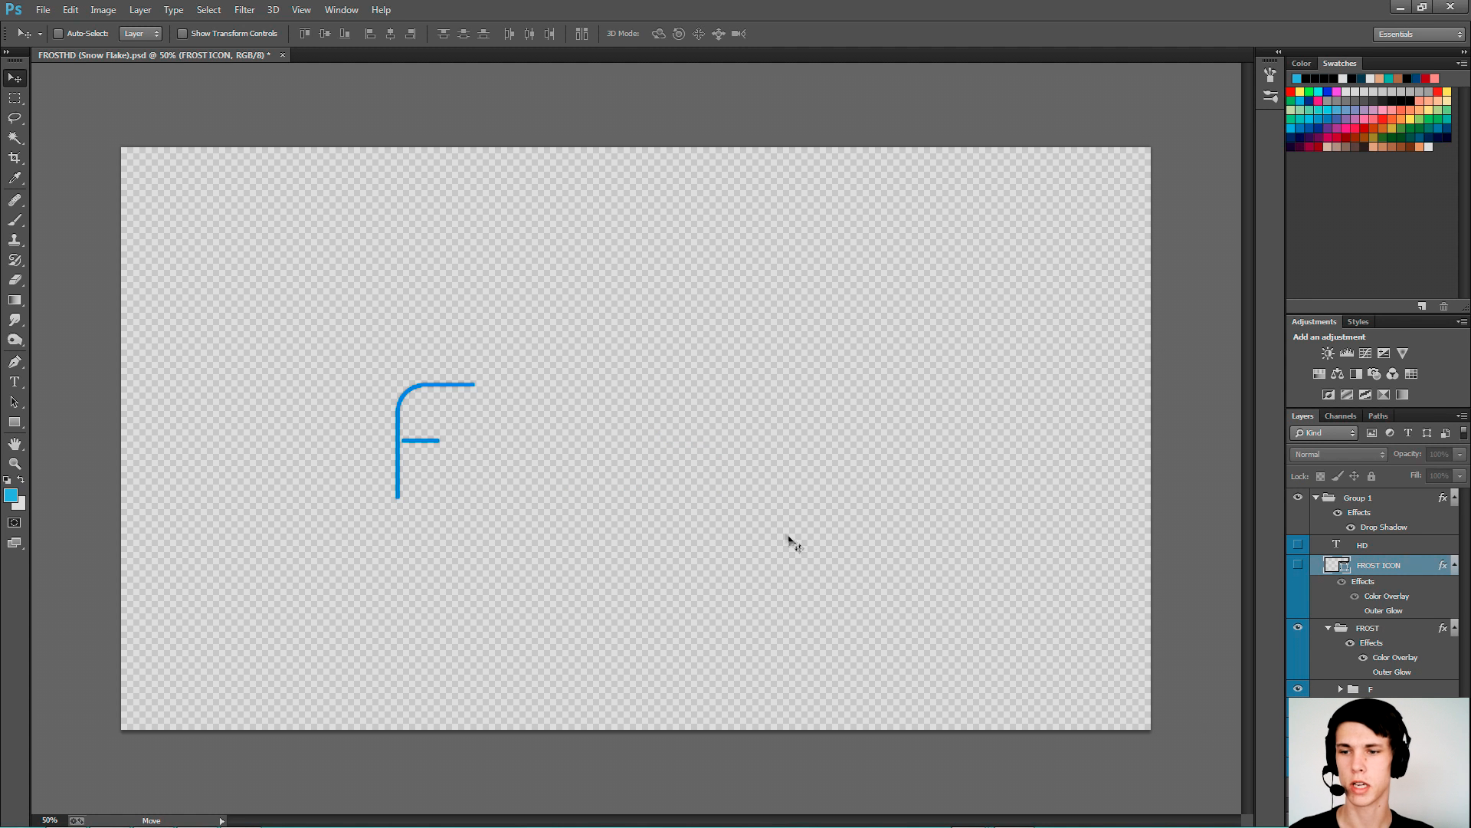
- Start saving a PNG copy of the isolated F and browse to the YOUTUBE VIDEOS > Video Assets > FROSTHD folder
{"action": "key", "text": "ctrl+shift+s"}
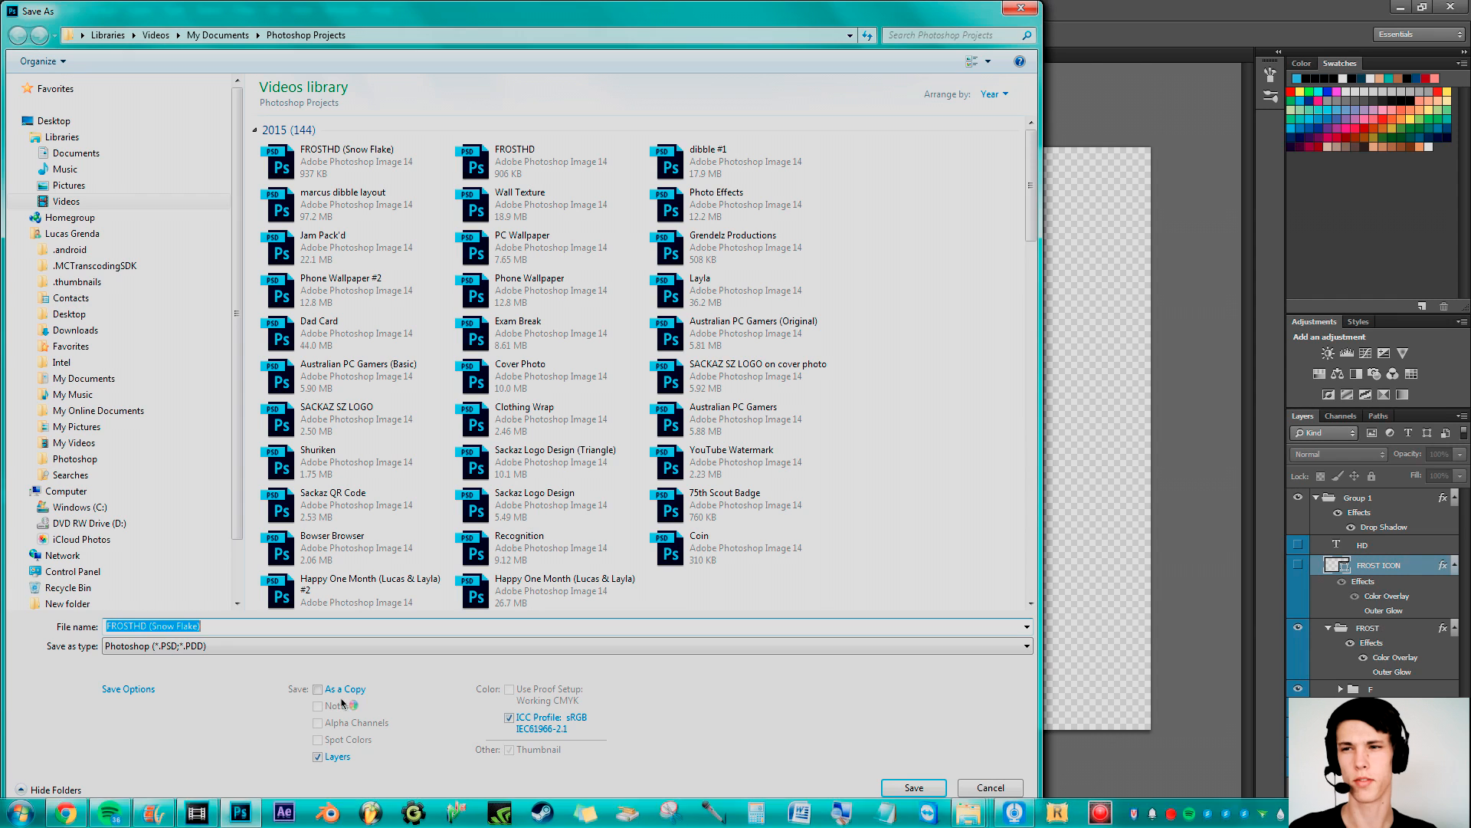
{"action": "left_click", "coordinate": [184, 646]}
{"action": "left_click", "coordinate": [141, 584]}
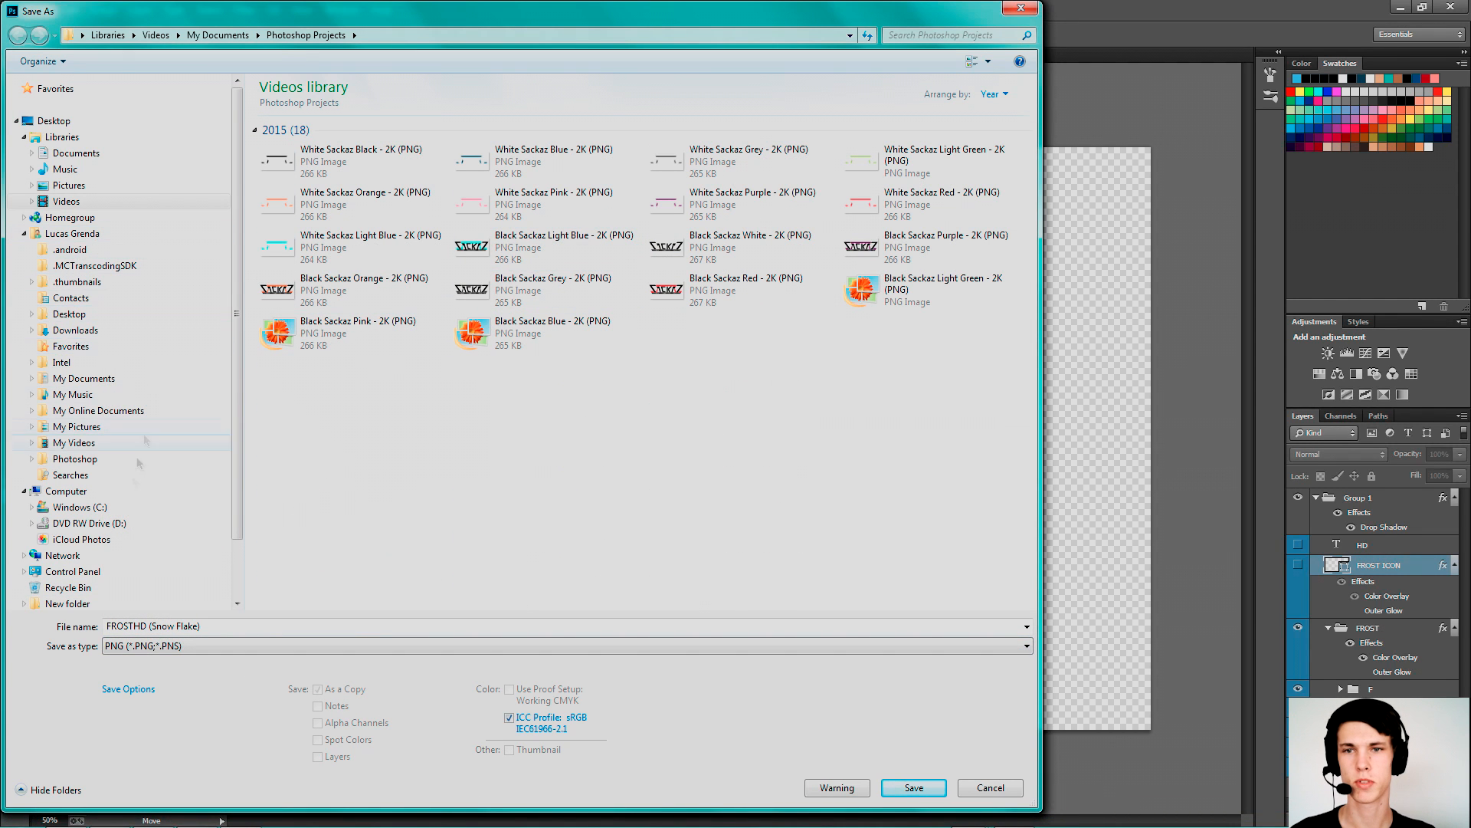
{"action": "scroll", "coordinate": [224, 327], "scroll_direction": "down", "scroll_amount": 1}
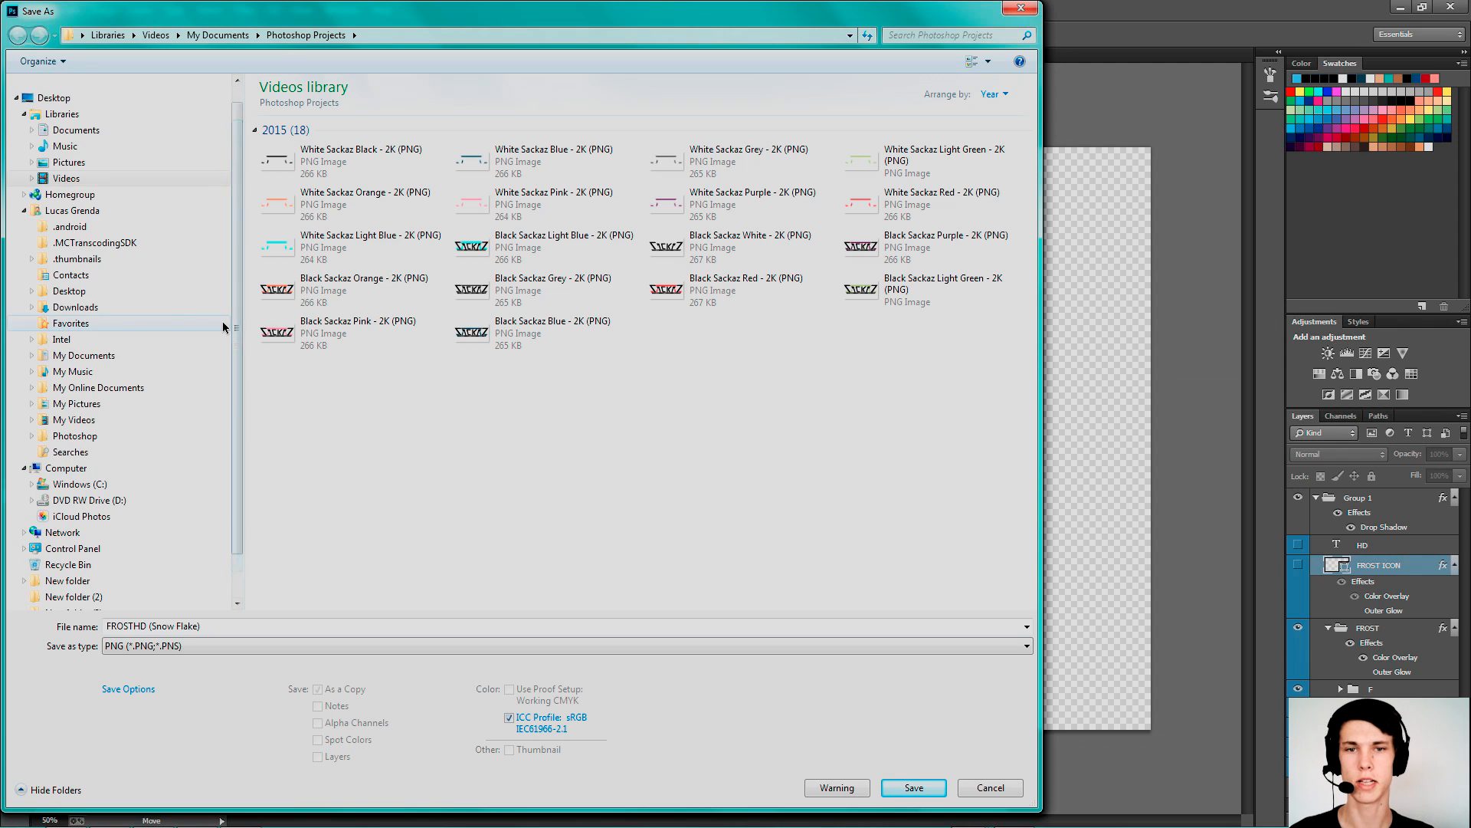
{"action": "left_click", "coordinate": [66, 178]}
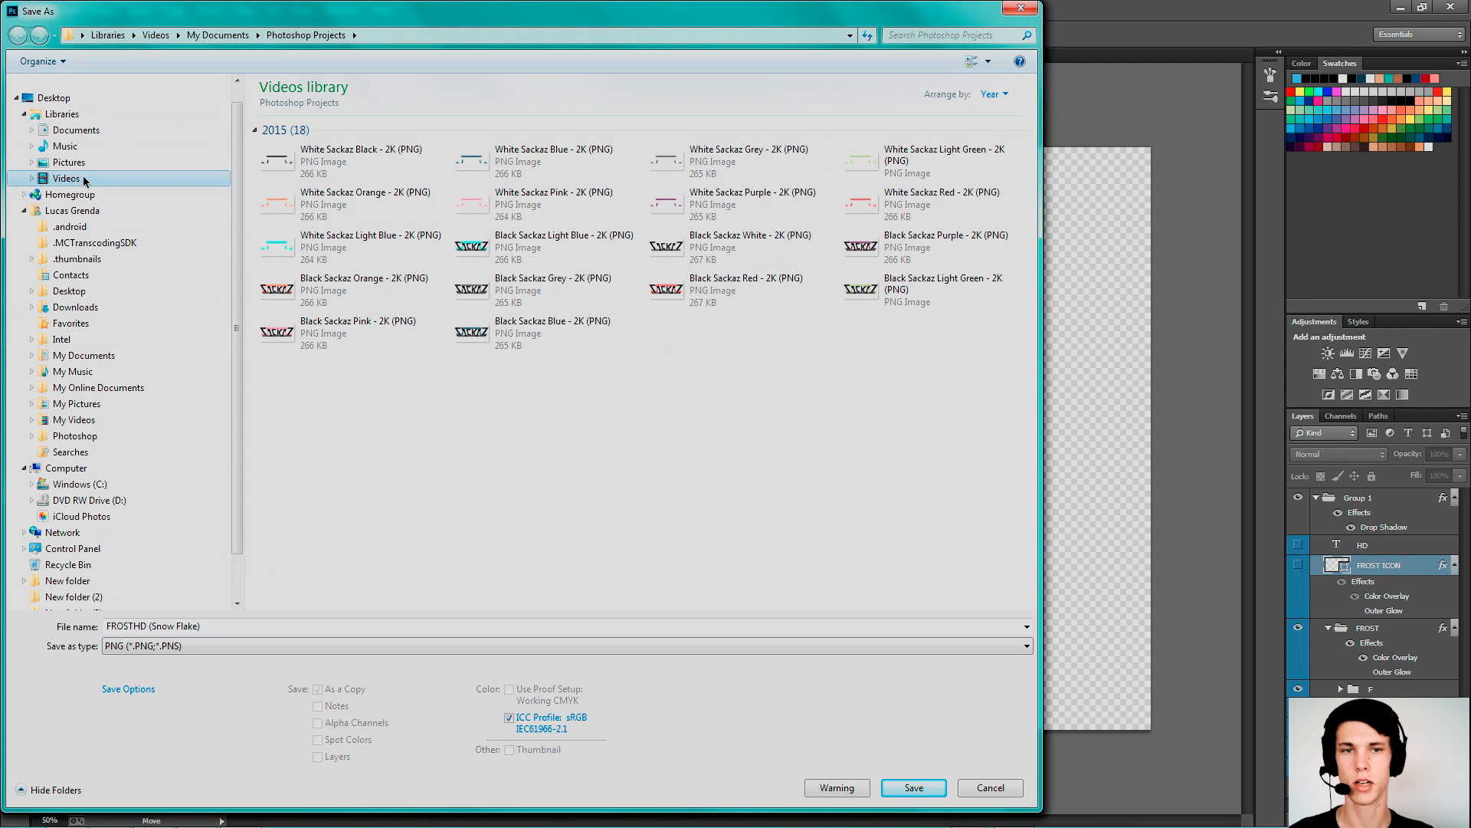
{"action": "double_click", "coordinate": [649, 263]}
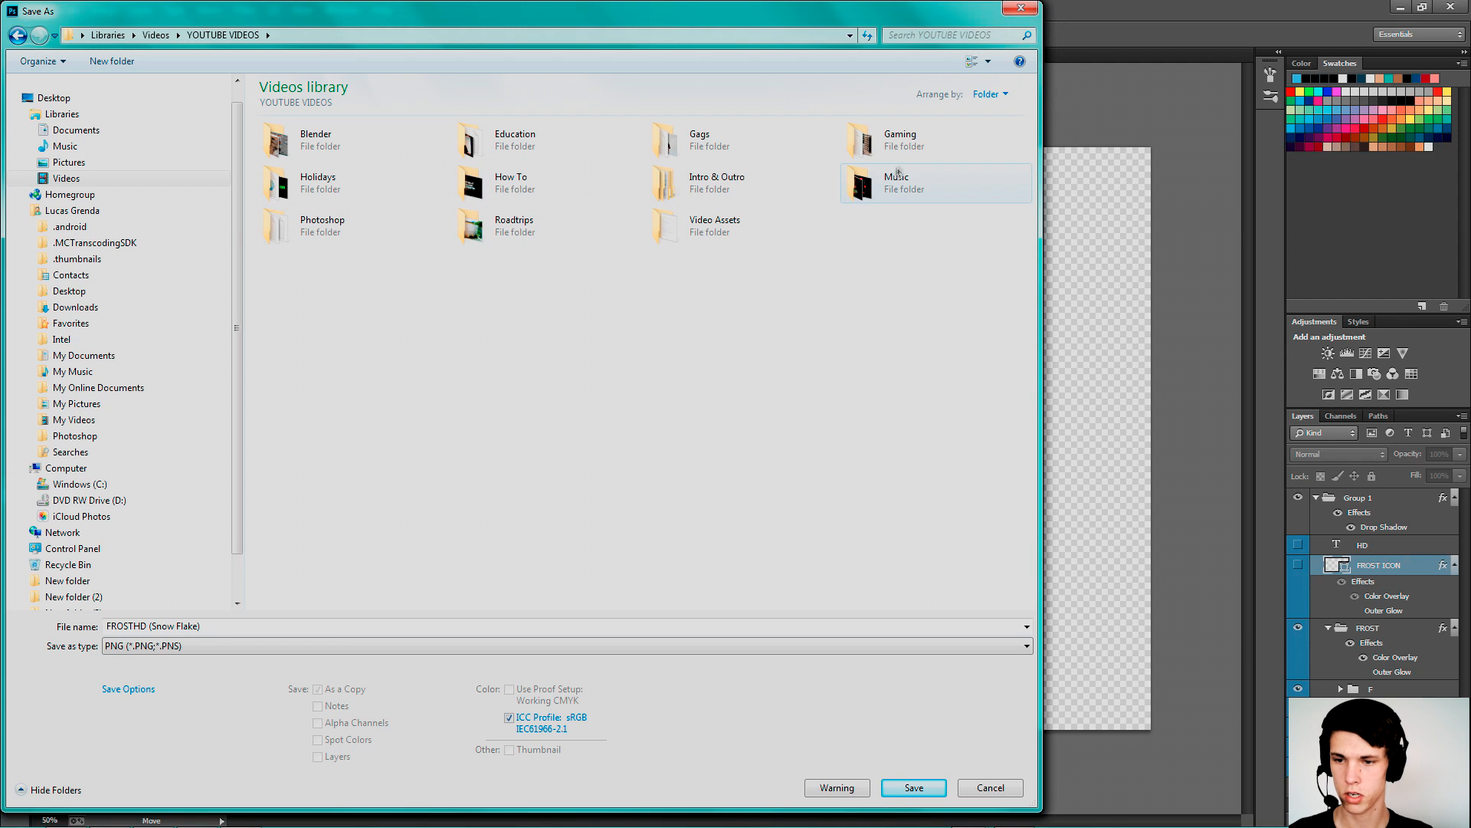
{"action": "double_click", "coordinate": [721, 215]}
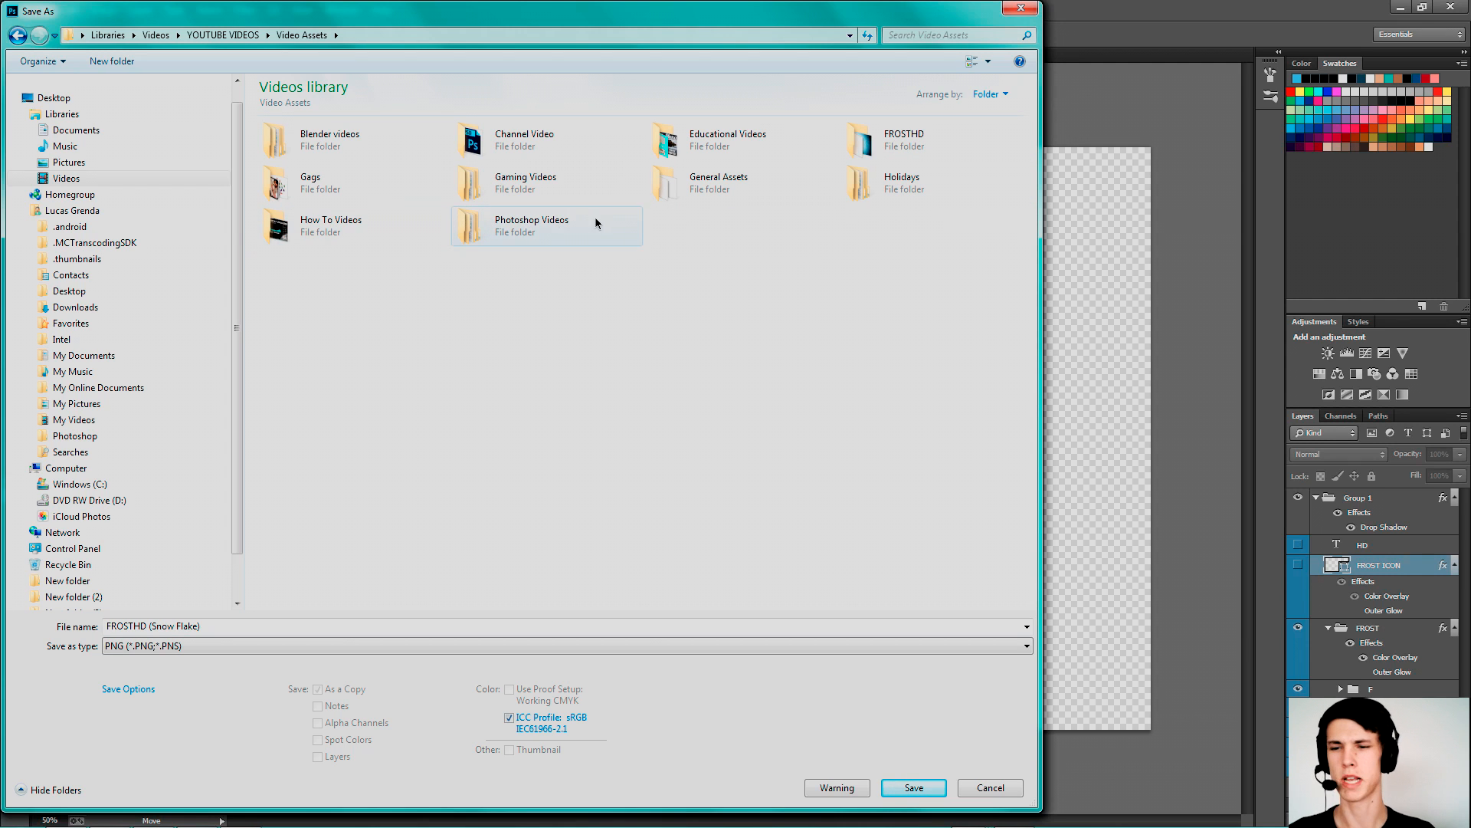
{"action": "double_click", "coordinate": [891, 137]}
- Save the isolated letter in the FROSTHD folder as a PNG named F, accepting the default PNG options
{"action": "left_click", "coordinate": [310, 647]}
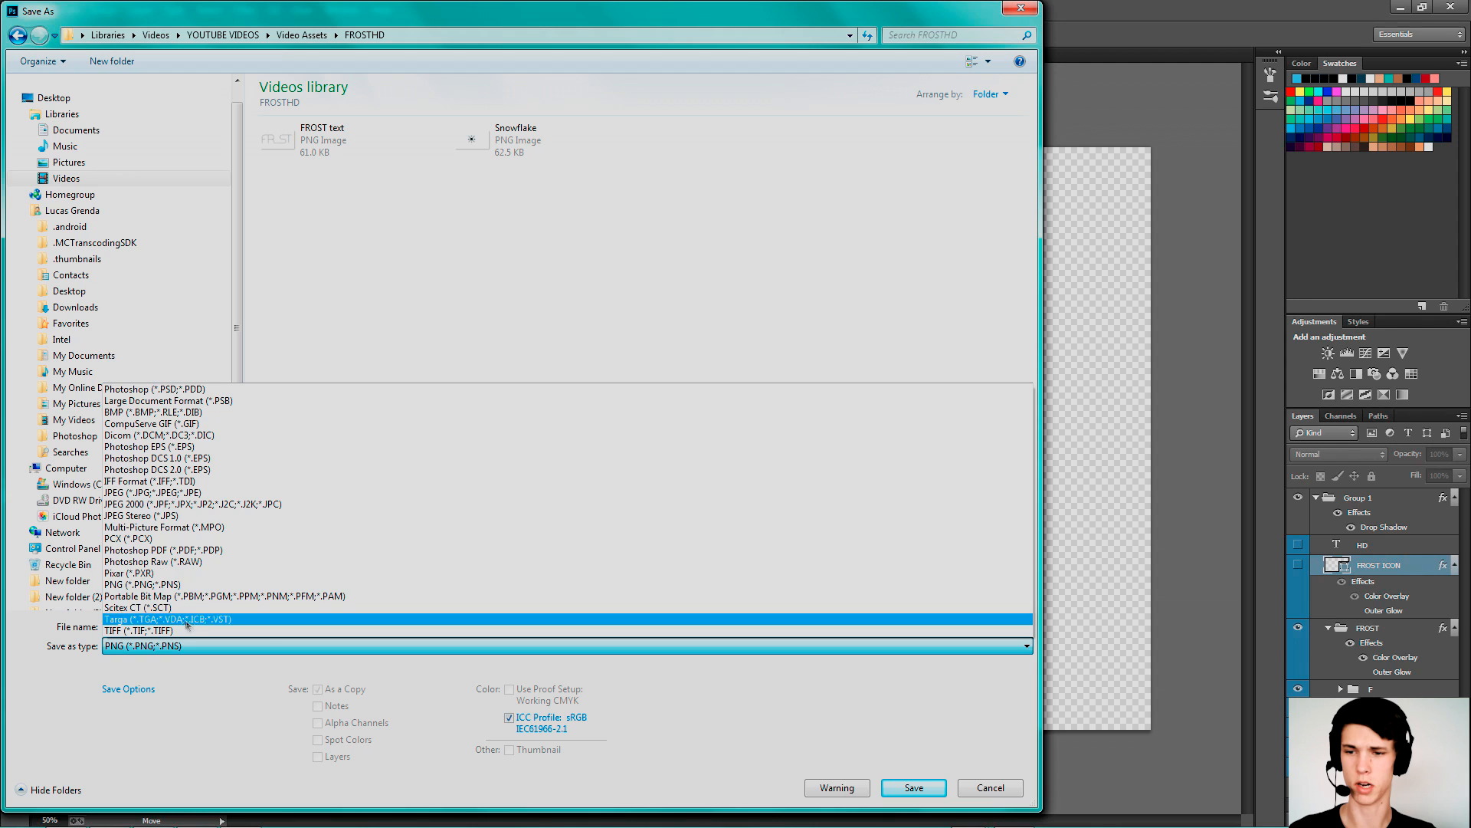
{"action": "left_click", "coordinate": [146, 576]}
{"action": "left_click", "coordinate": [164, 645]}
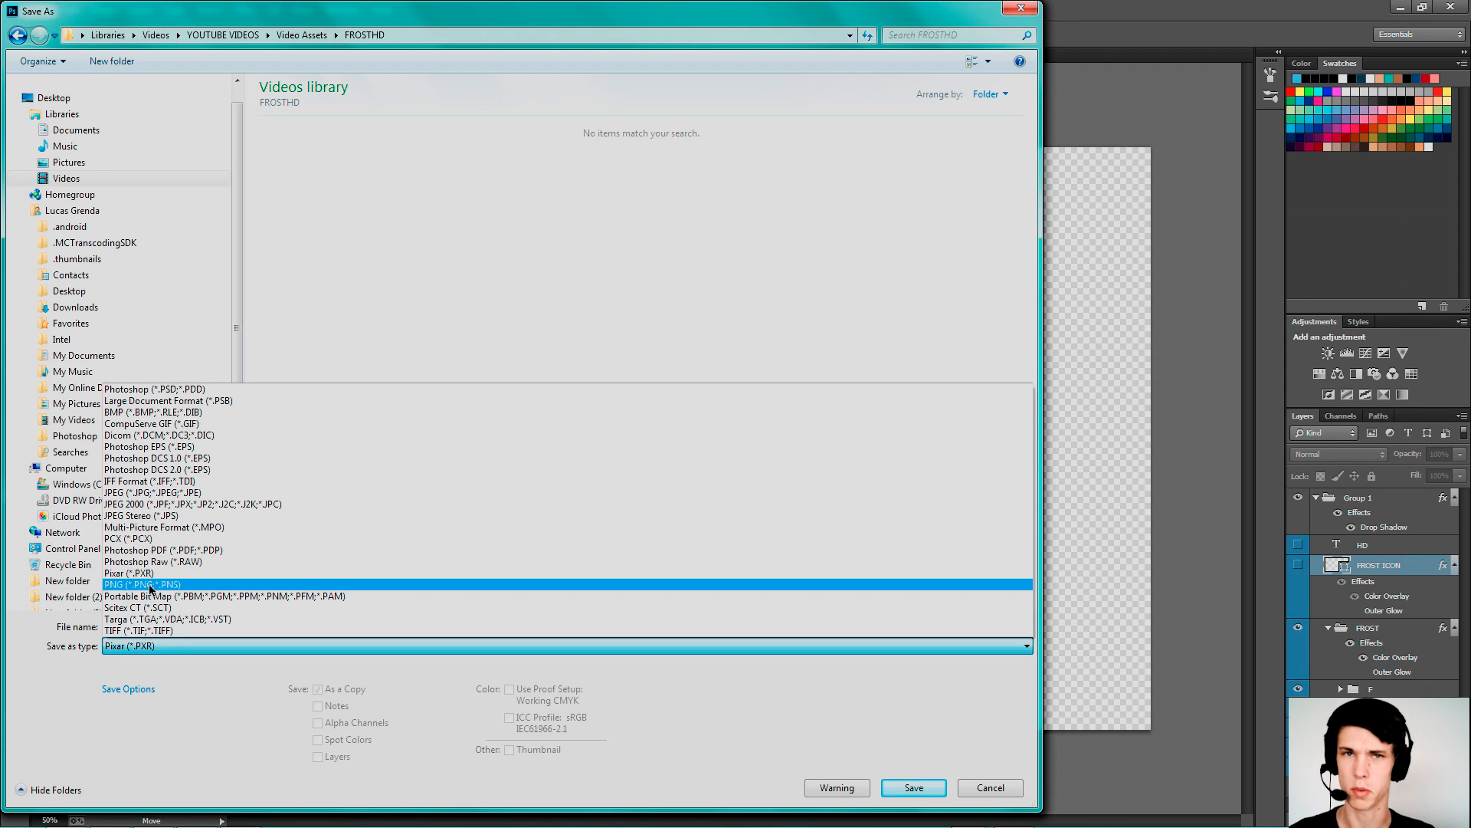
{"action": "left_click", "coordinate": [148, 585]}
{"action": "left_click", "coordinate": [177, 626]}
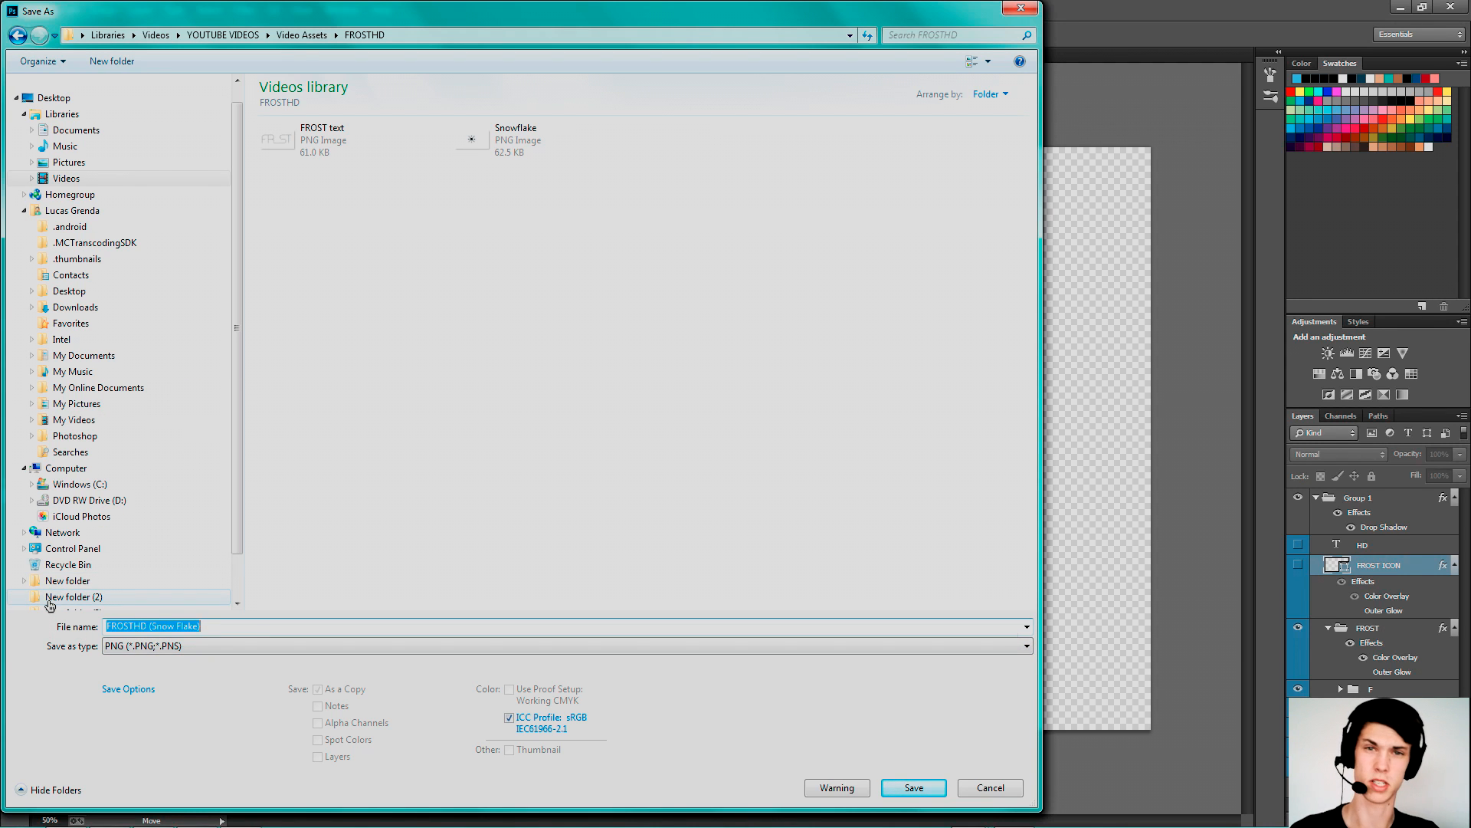
{"action": "type", "text": "F"}
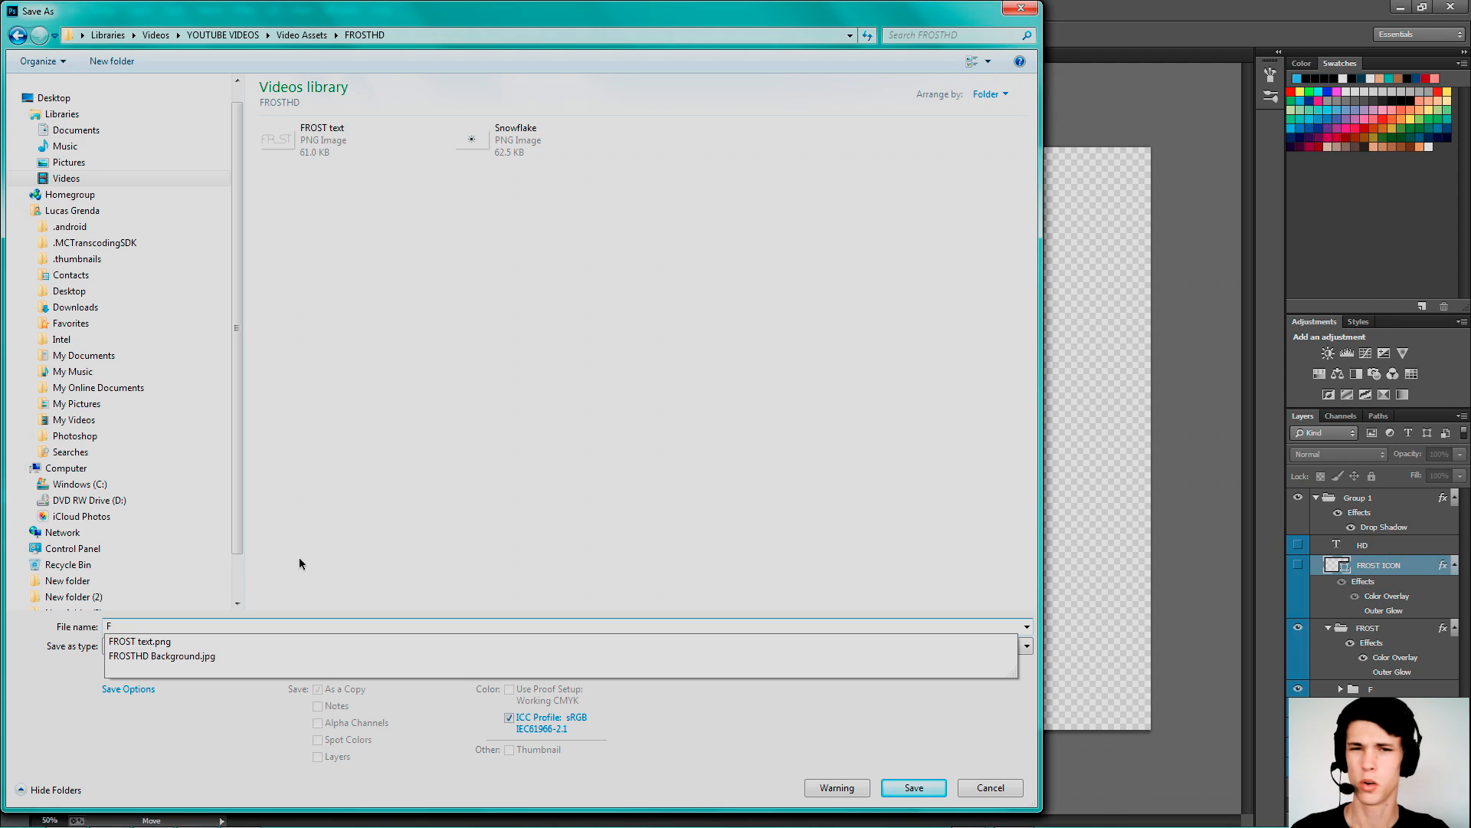
{"action": "left_click", "coordinate": [232, 623]}
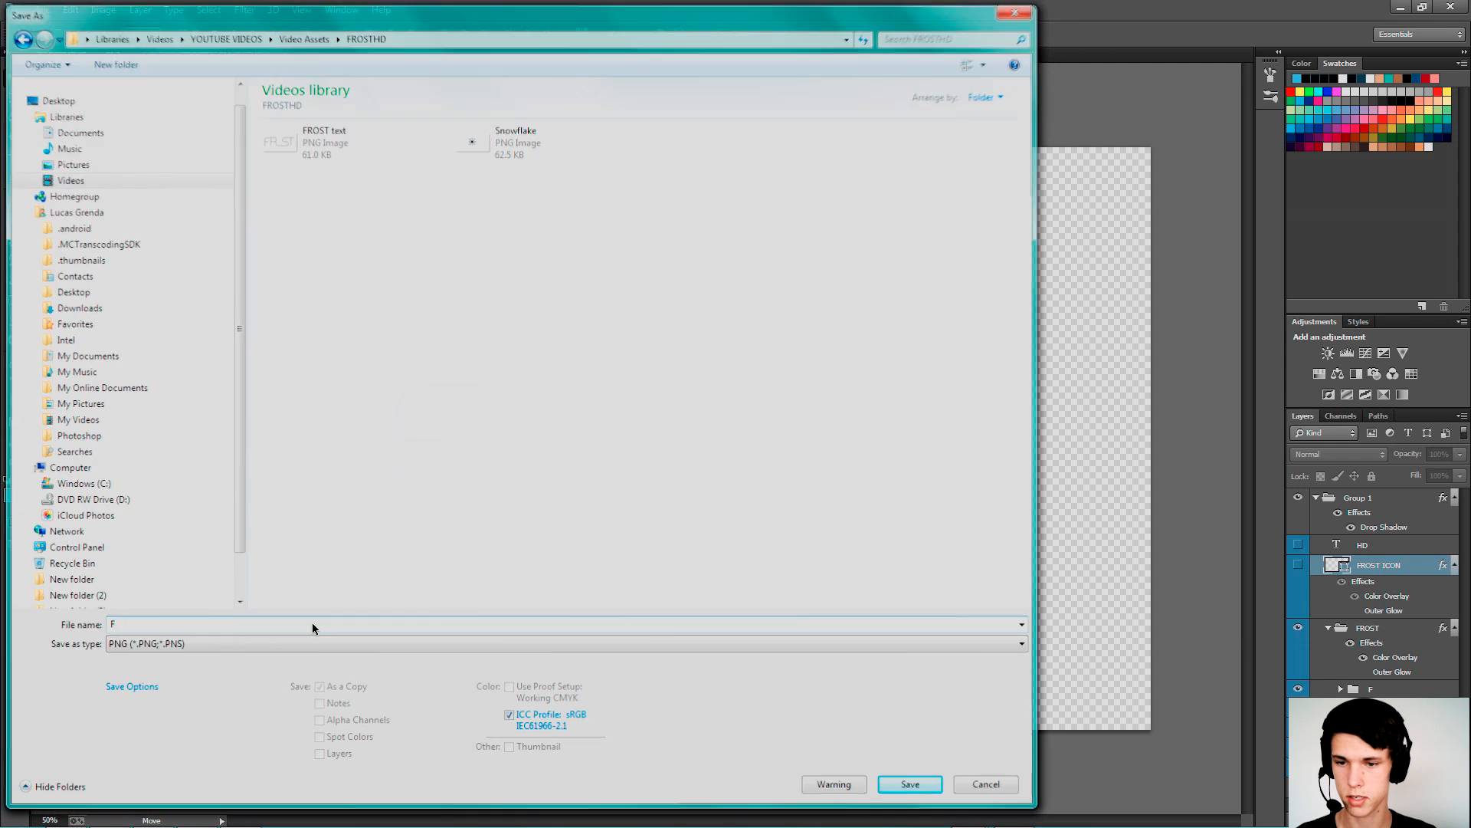
{"action": "key", "text": "Return"}
{"action": "key", "text": "Return"}
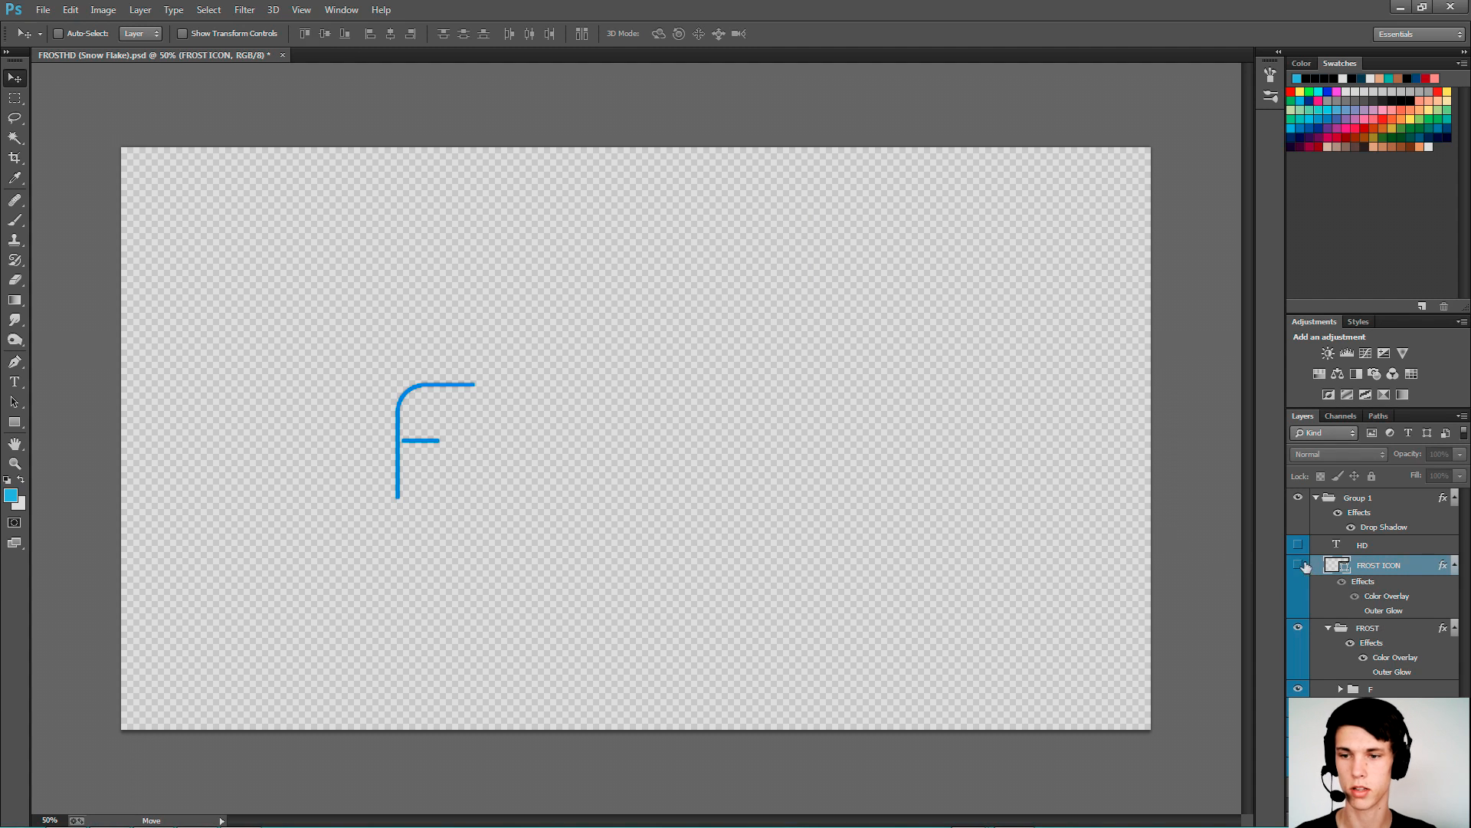
- Hide the F group, leave only the R visible, and set up a PNG save with the file name R
{"action": "left_click", "coordinate": [1299, 687]}
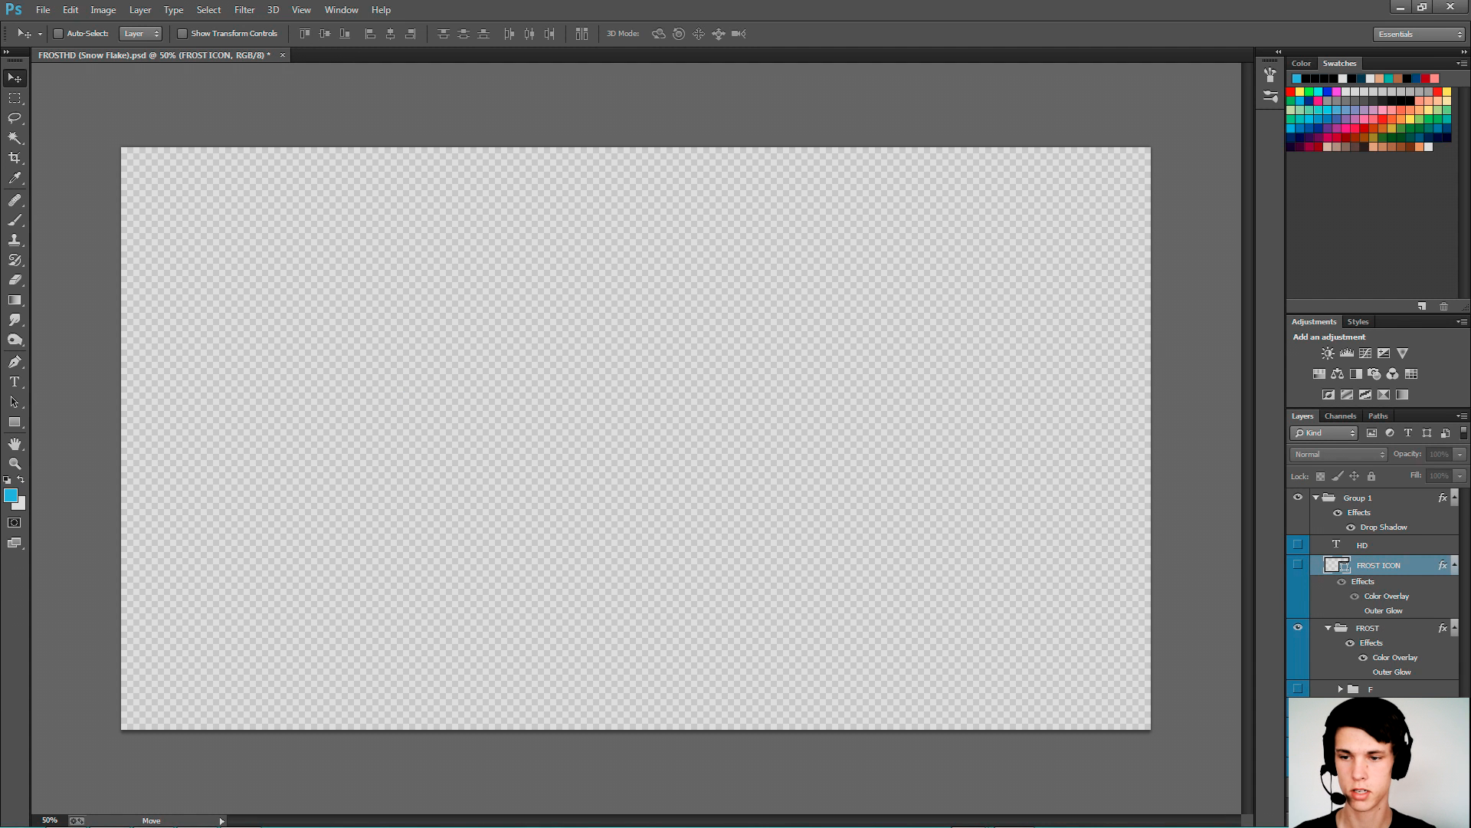
{"action": "key", "text": "ctrl+shift+s"}
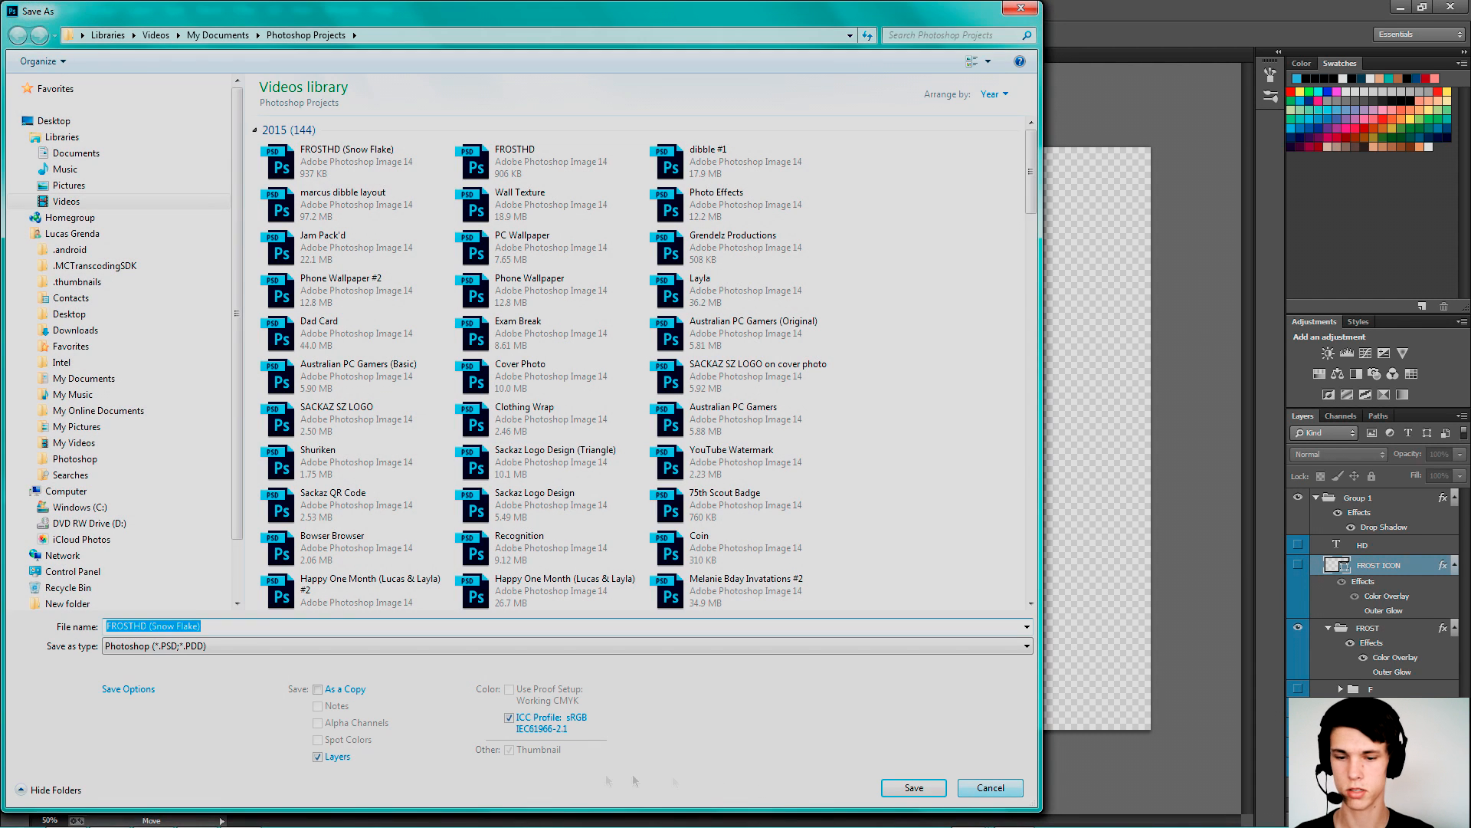
{"action": "left_click", "coordinate": [309, 648]}
{"action": "left_click", "coordinate": [229, 574]}
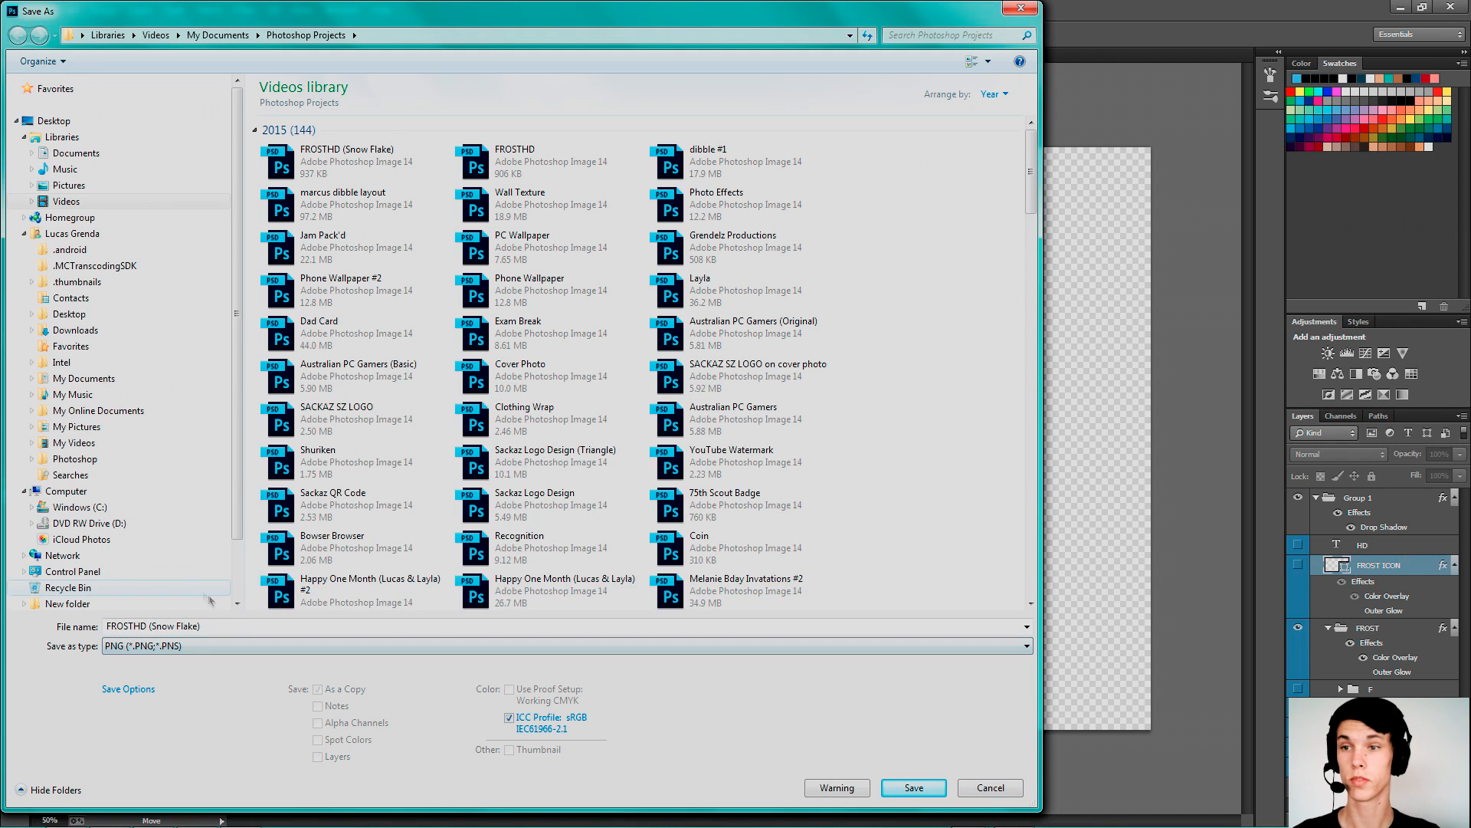
{"action": "type", "text": "r"}
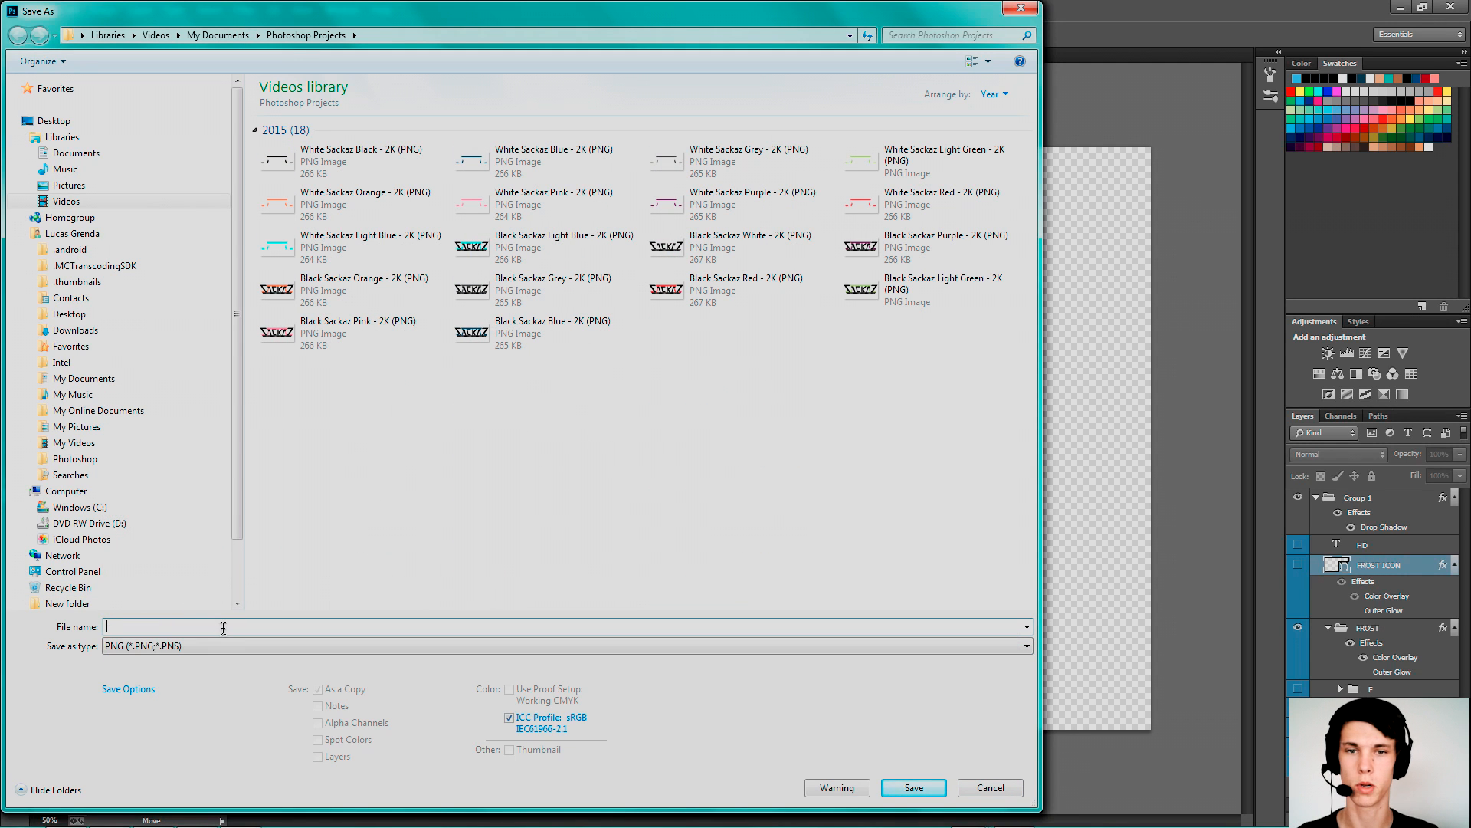
{"action": "key", "text": "BackSpace"}
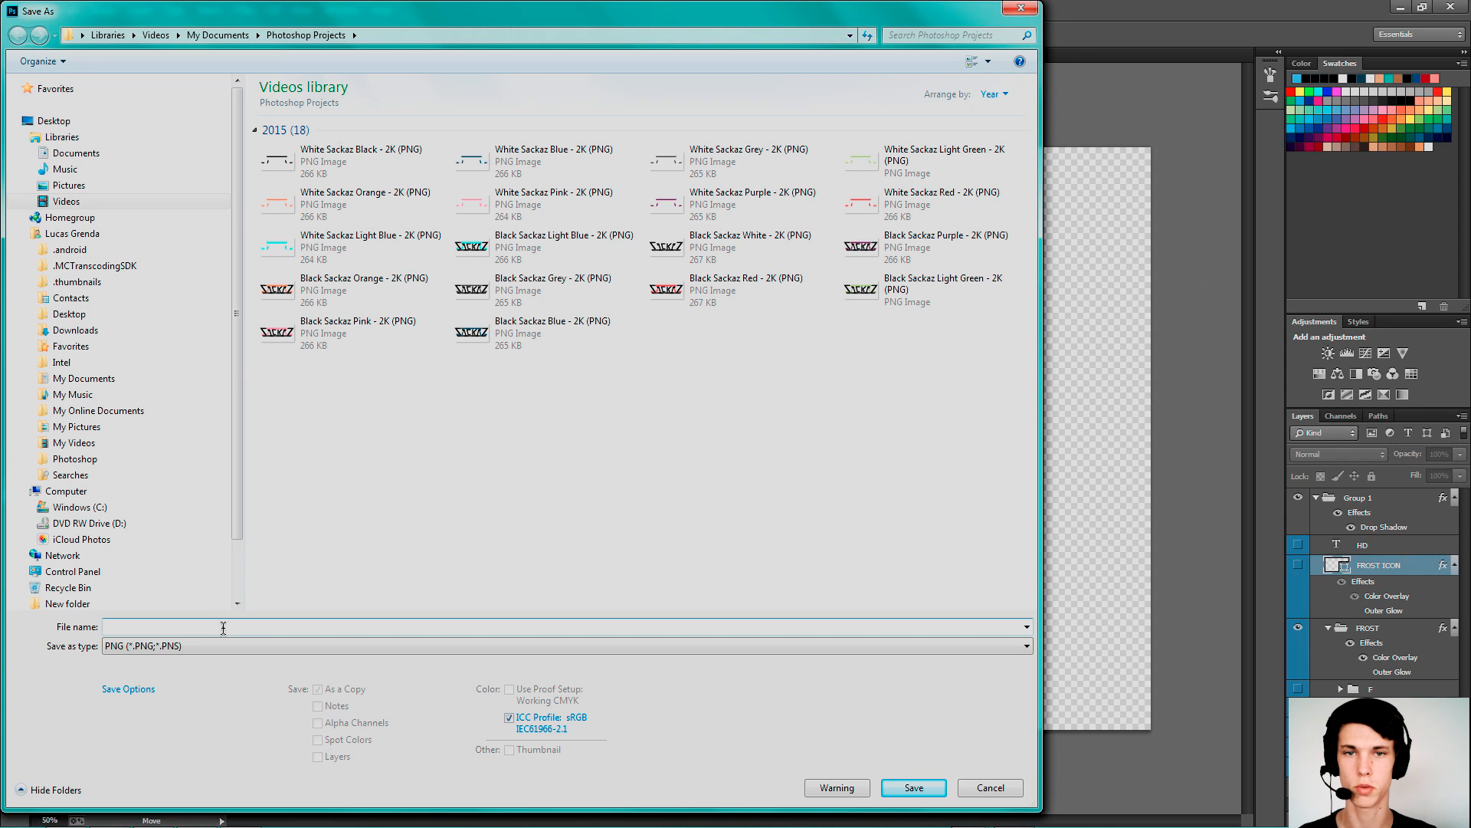
{"action": "type", "text": "R"}
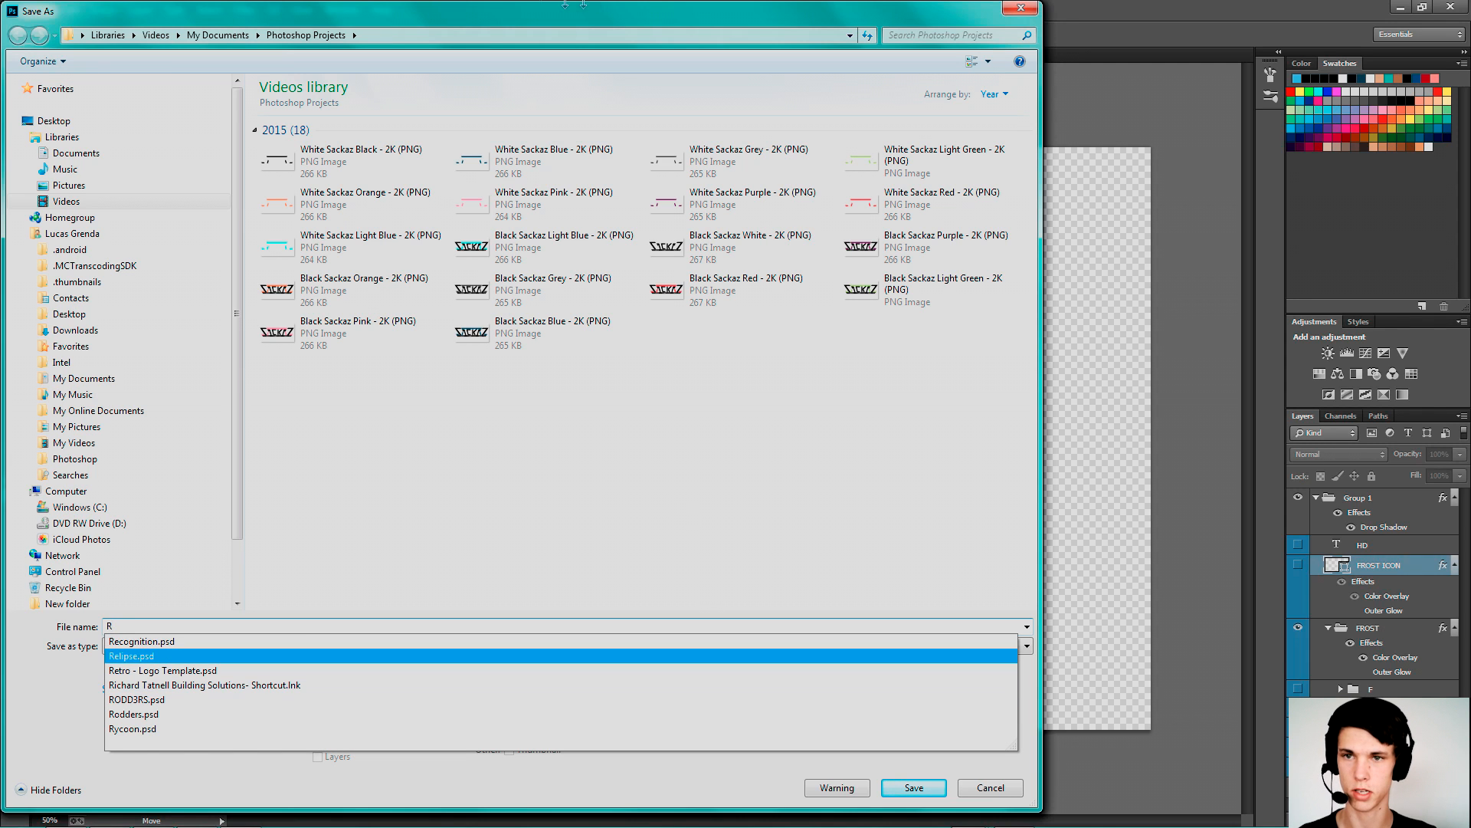
- Save the R image into the YOUTUBE VIDEOS > Video Assets > FROSTHD folder with the default PNG options
{"action": "left_click", "coordinate": [69, 207]}
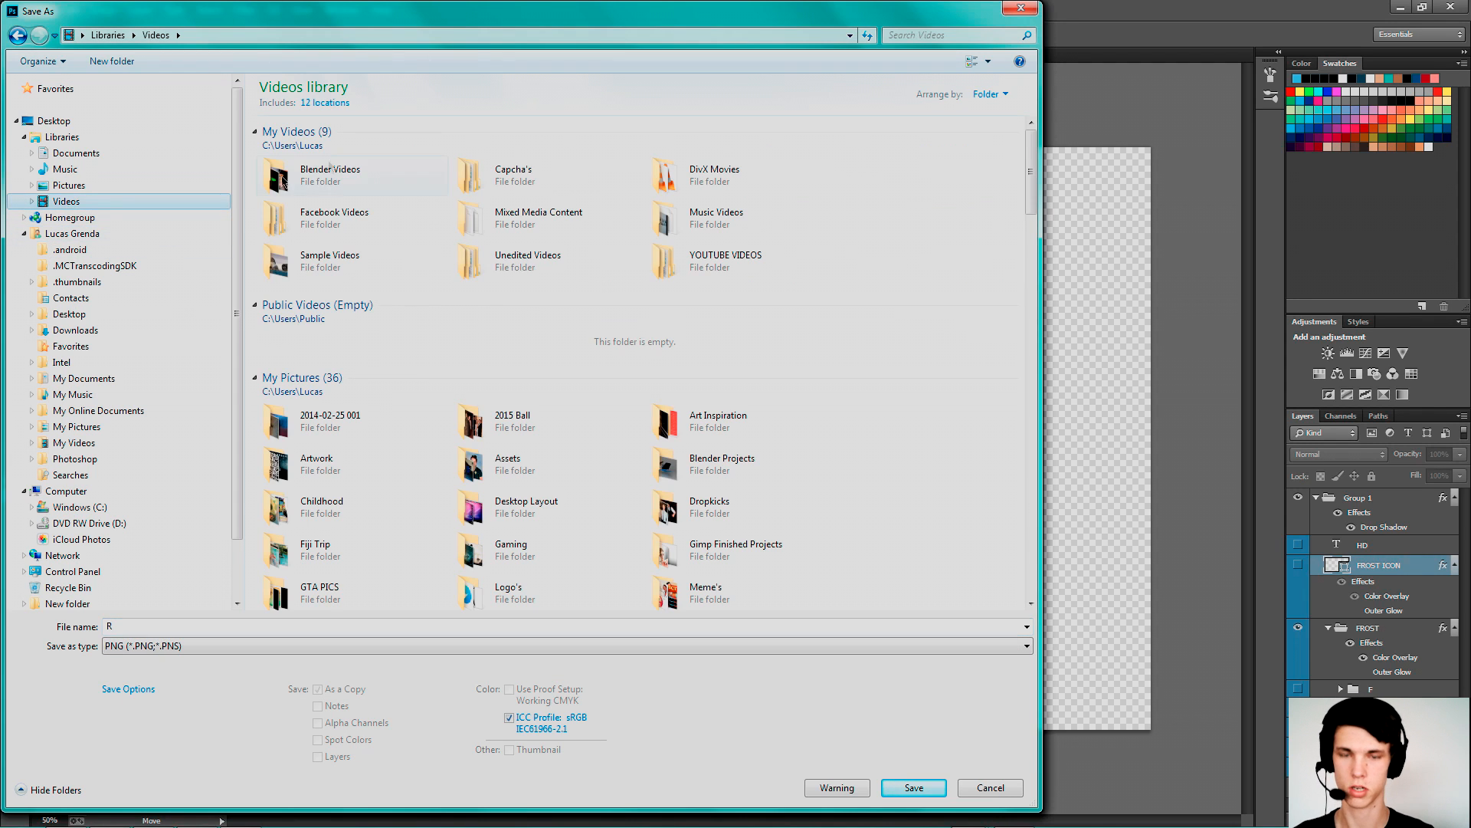
{"action": "double_click", "coordinate": [656, 256]}
{"action": "left_click", "coordinate": [728, 225]}
{"action": "double_click", "coordinate": [728, 225]}
{"action": "double_click", "coordinate": [912, 138]}
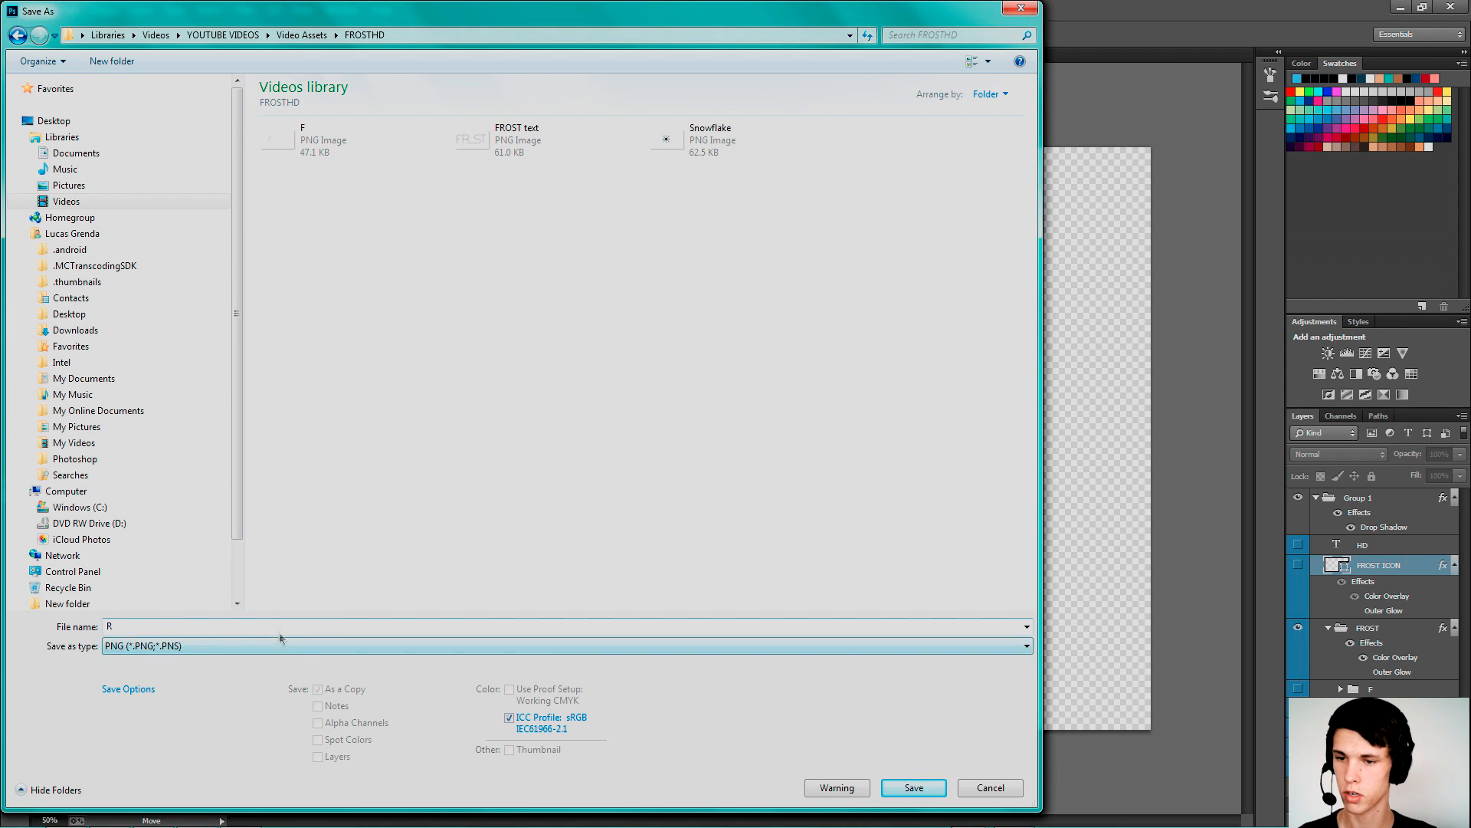
{"action": "key", "text": "Return"}
{"action": "key", "text": "Return"}
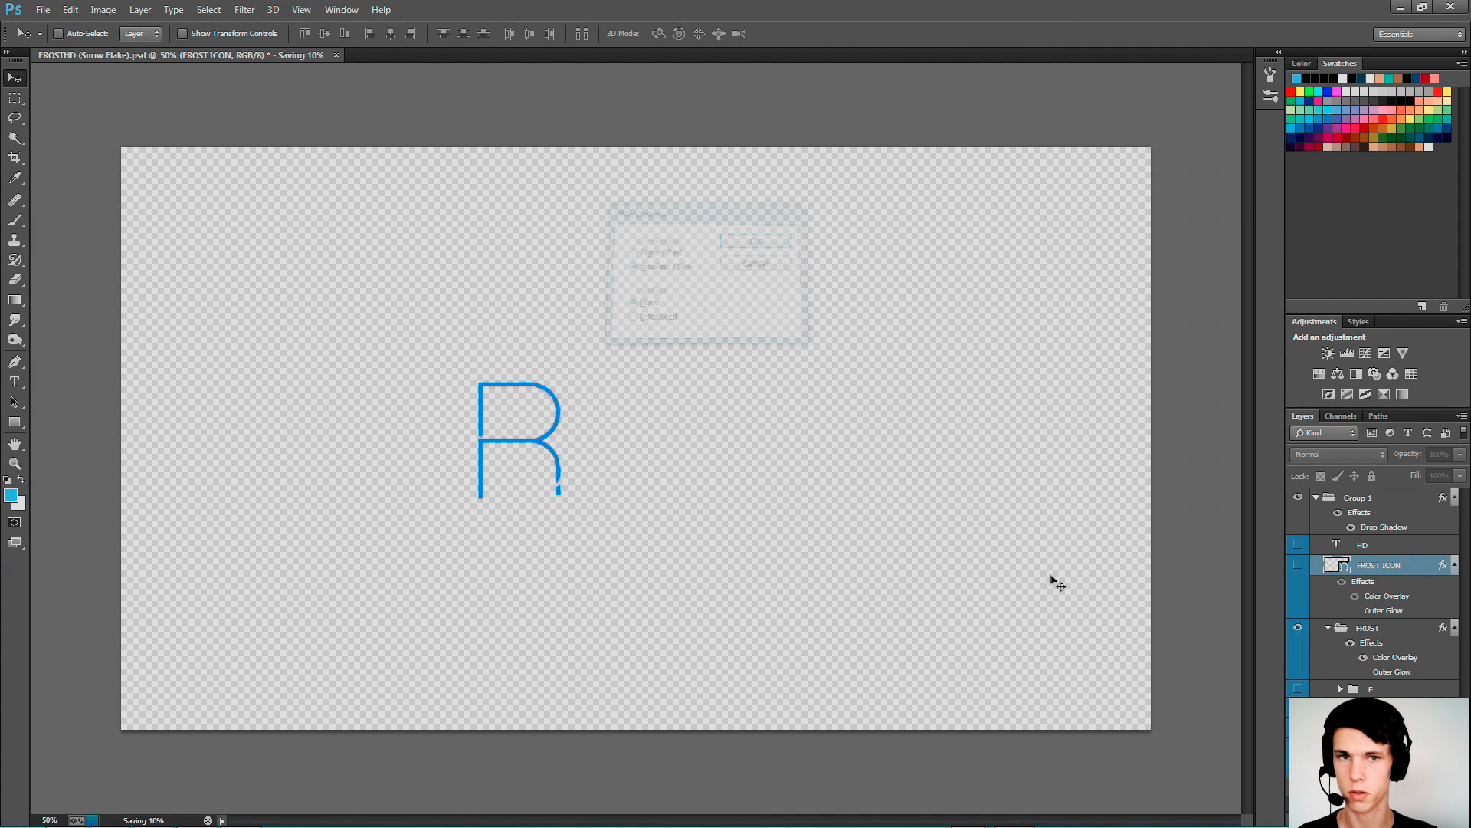
- Hide the R layer, leave only the S visible, and start saving the image as a PNG
{"action": "left_click", "coordinate": [1297, 708]}
{"action": "left_click", "coordinate": [1297, 728]}
{"action": "key", "text": "ctrl+shift+s"}
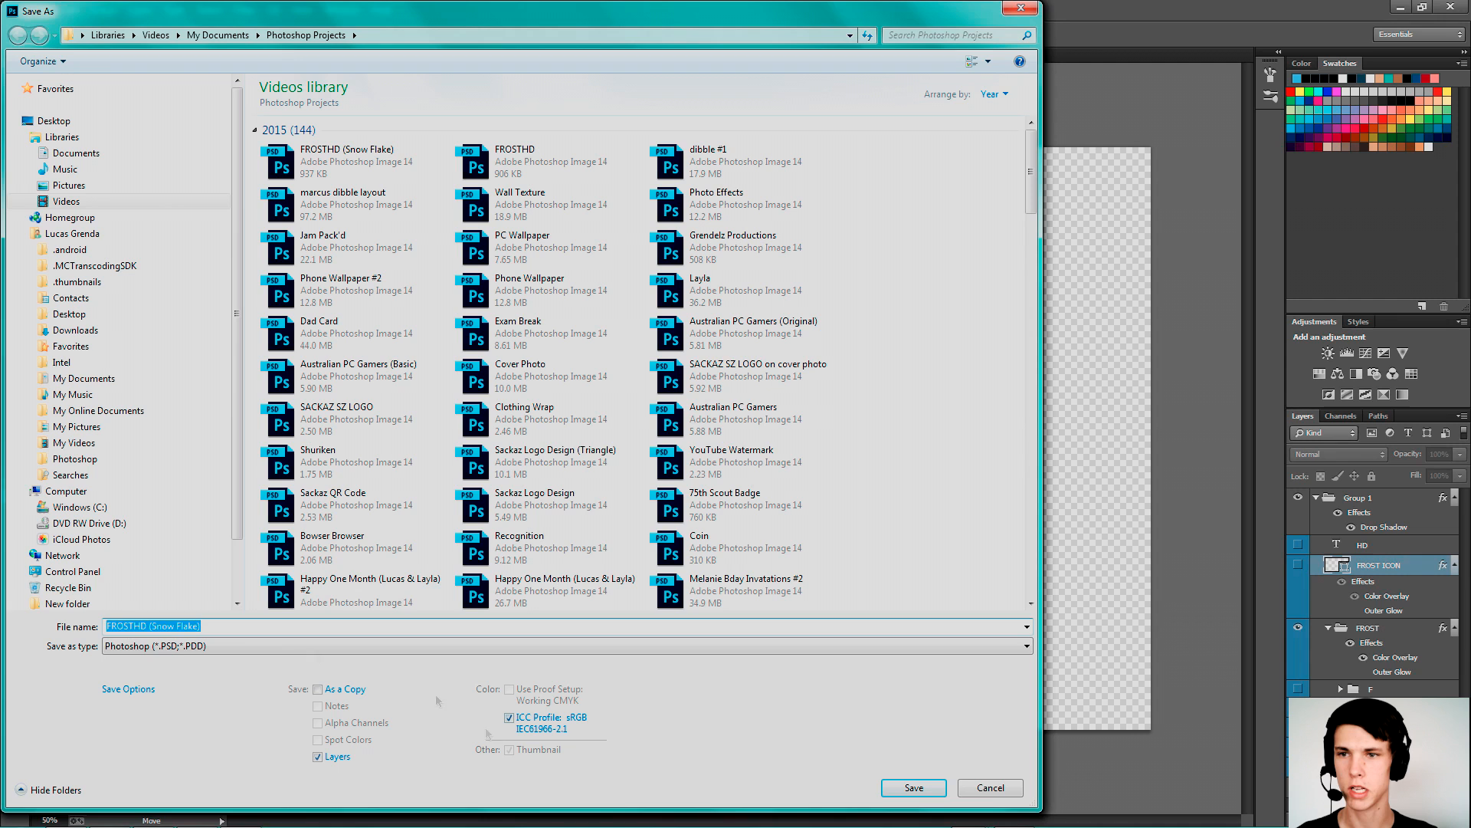
{"action": "left_click", "coordinate": [172, 646]}
{"action": "left_click", "coordinate": [151, 586]}
{"action": "right_click", "coordinate": [151, 587]}
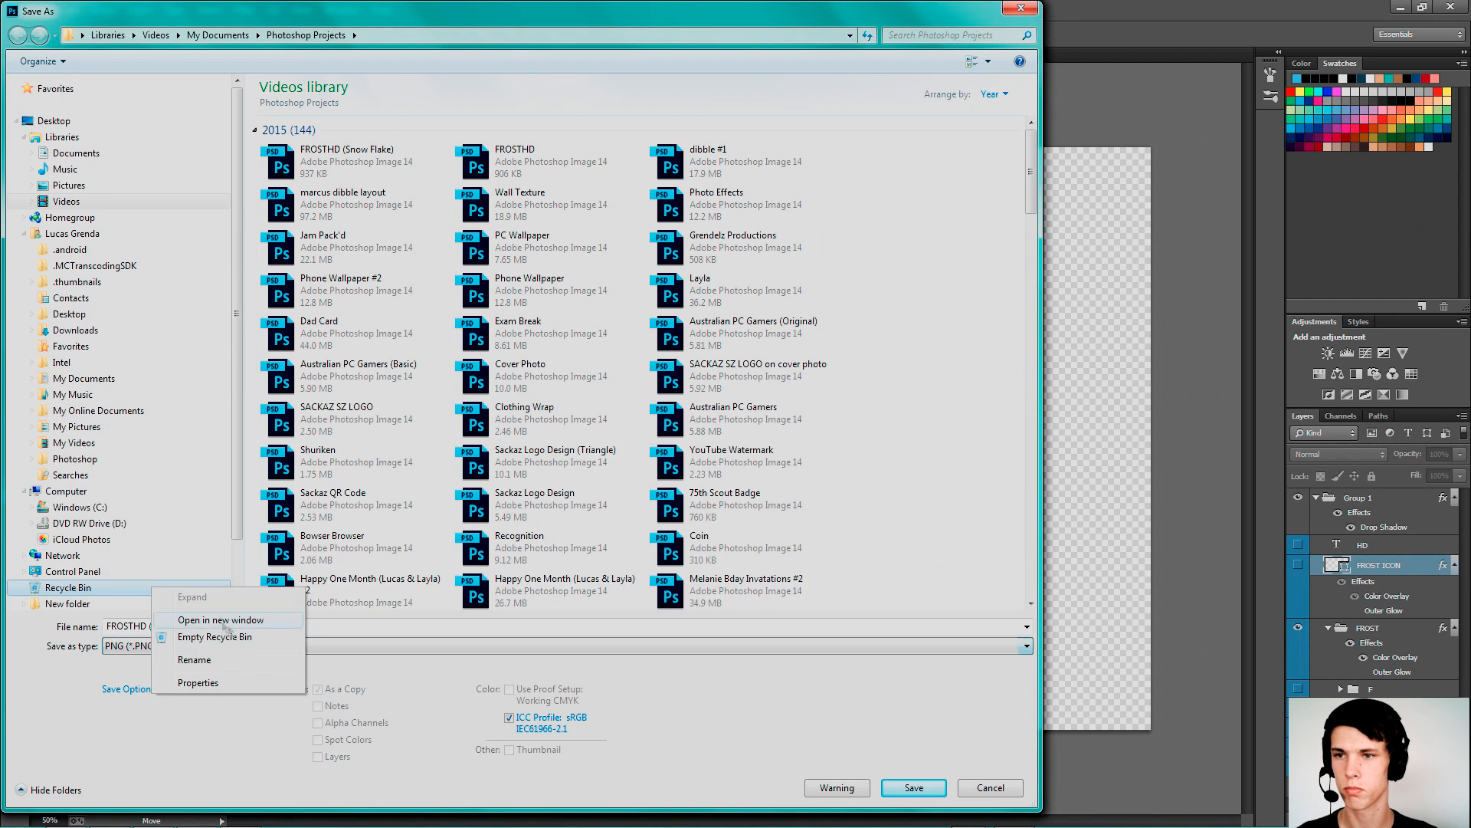
{"action": "left_click", "coordinate": [848, 34]}
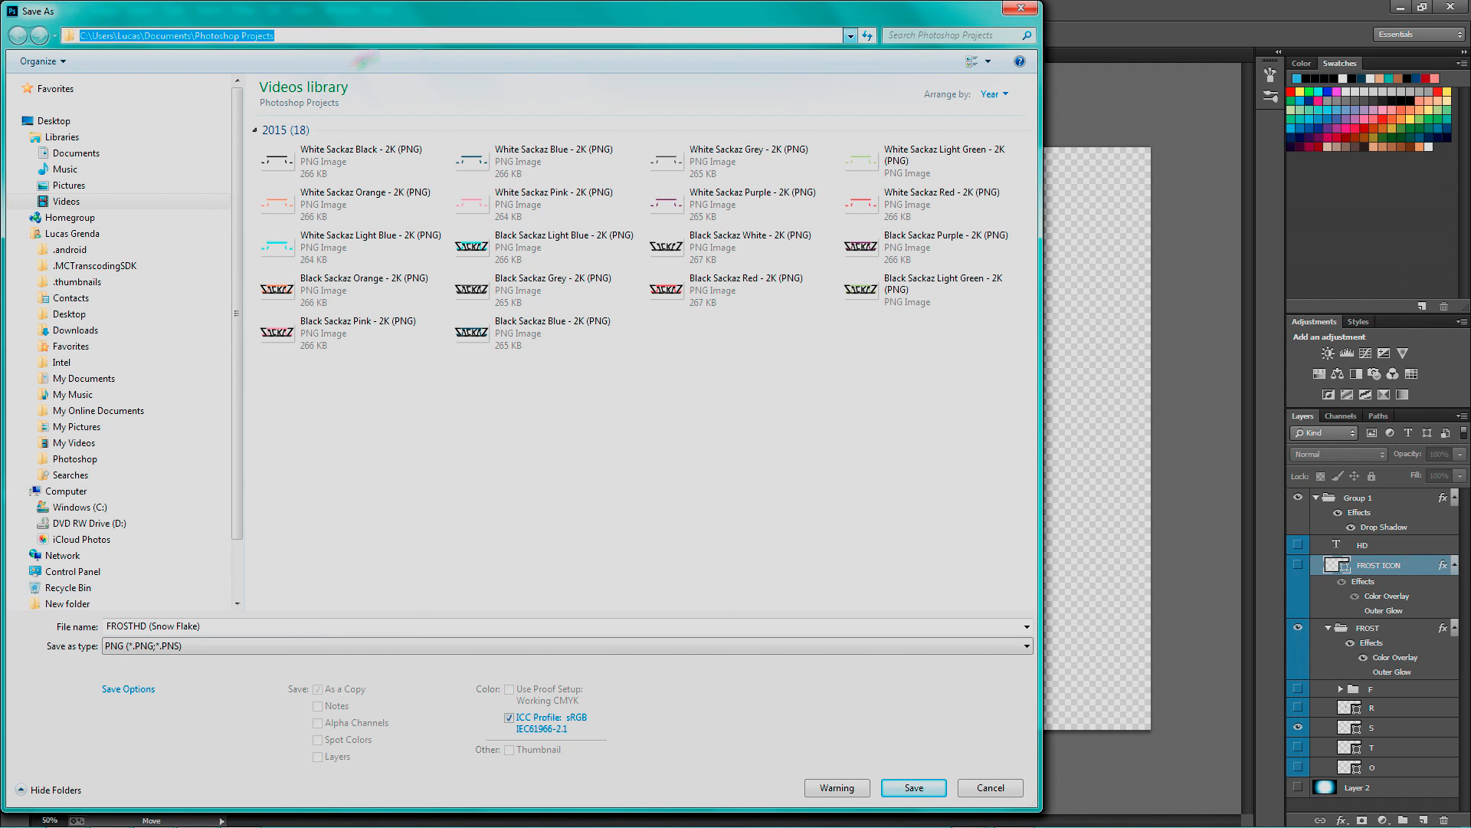
{"action": "left_click", "coordinate": [417, 209]}
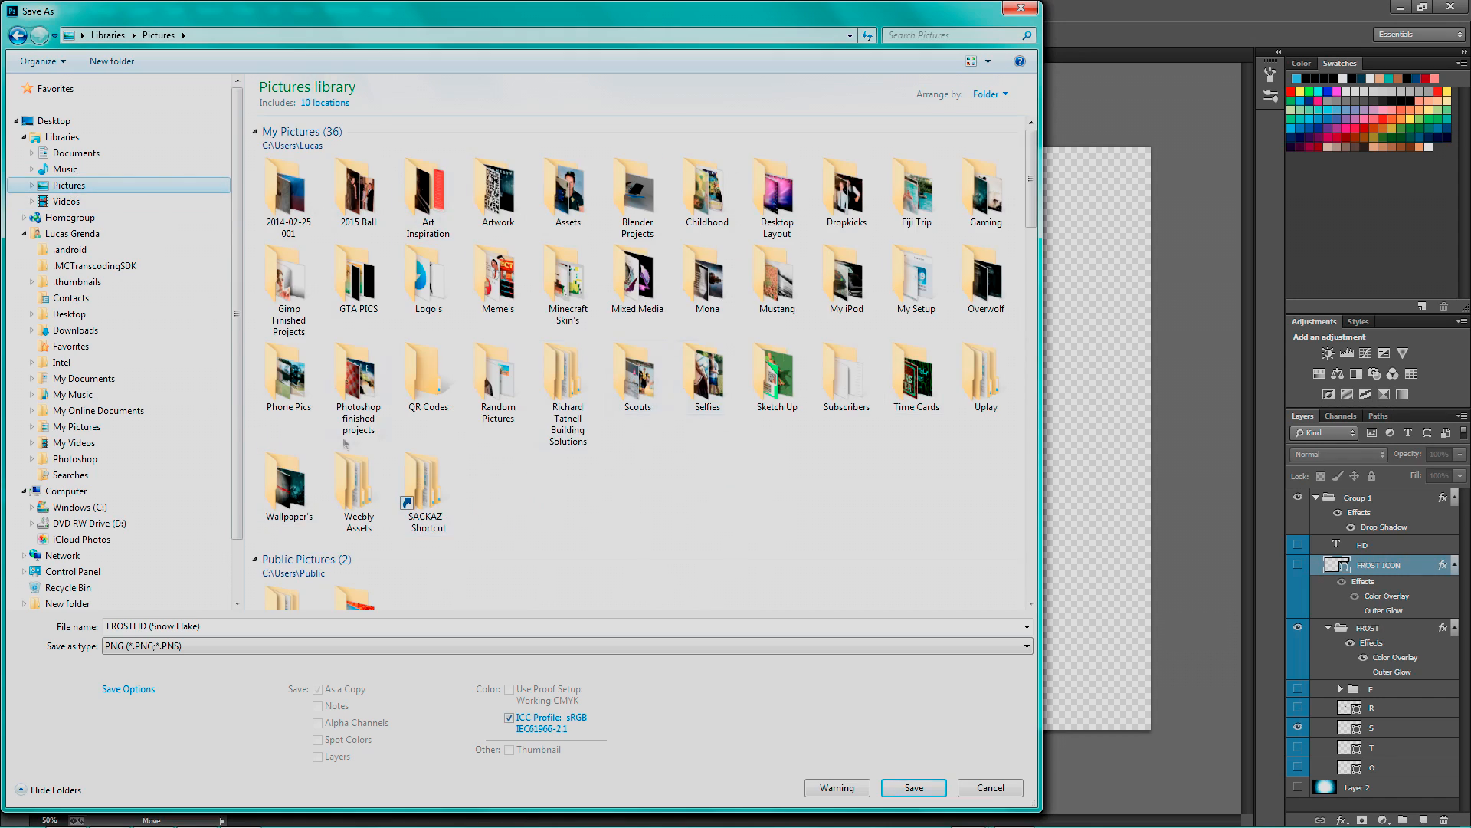
- Save the S image as S in the YOUTUBE VIDEOS > Video Assets > FROSTHD folder with the default PNG options
{"action": "left_click", "coordinate": [67, 201]}
{"action": "double_click", "coordinate": [727, 253]}
{"action": "double_click", "coordinate": [738, 223]}
{"action": "double_click", "coordinate": [904, 142]}
{"action": "key", "text": "Return"}
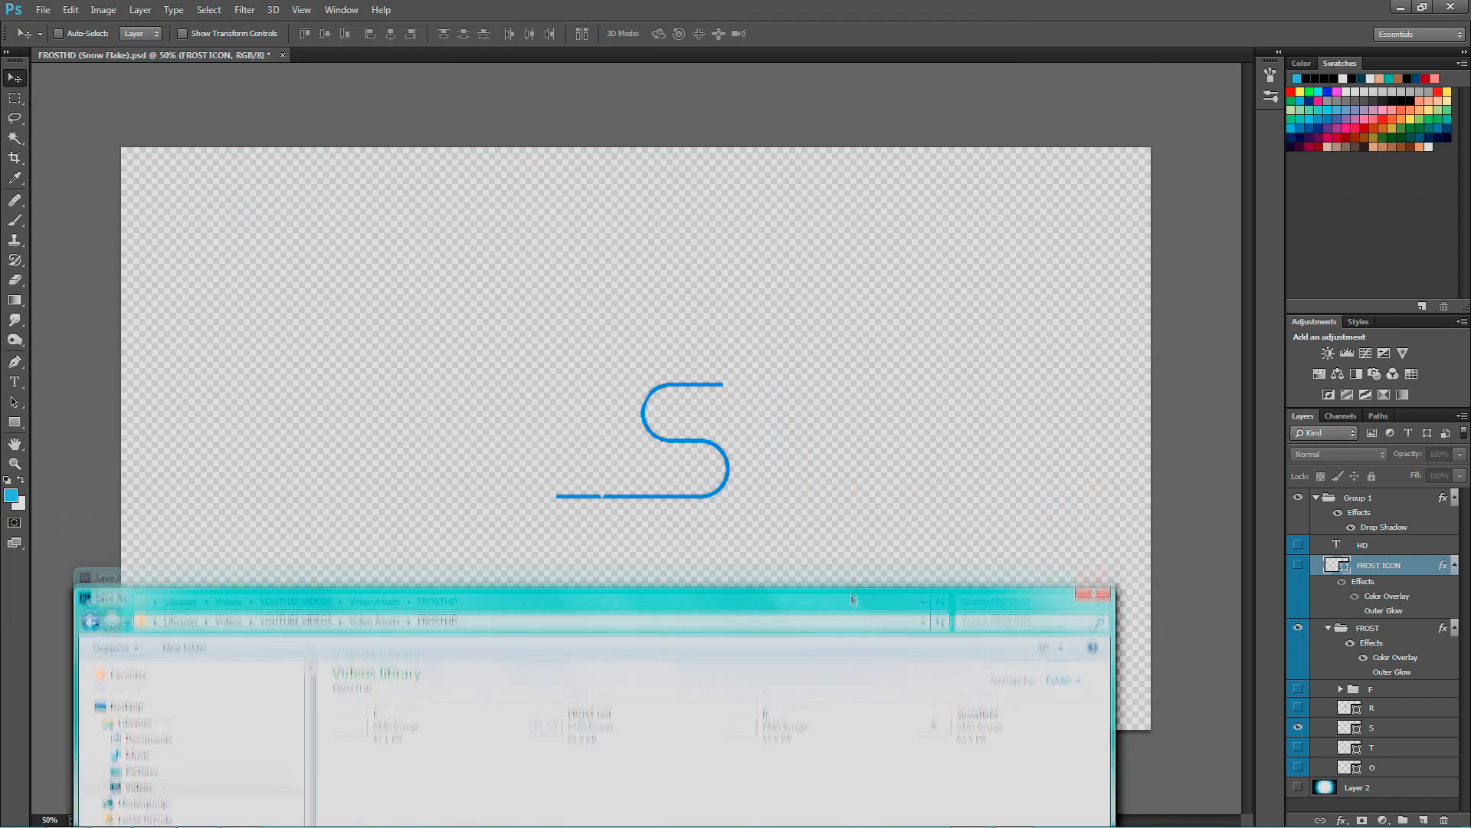
{"action": "key", "text": "Return"}
- Save the isolated T as a PNG named T in the YOUTUBE VIDEOS > Video Assets > FROSTHD folder, accepting the default options
{"action": "key", "text": "ctrl+shift+s"}
{"action": "left_click", "coordinate": [420, 645]}
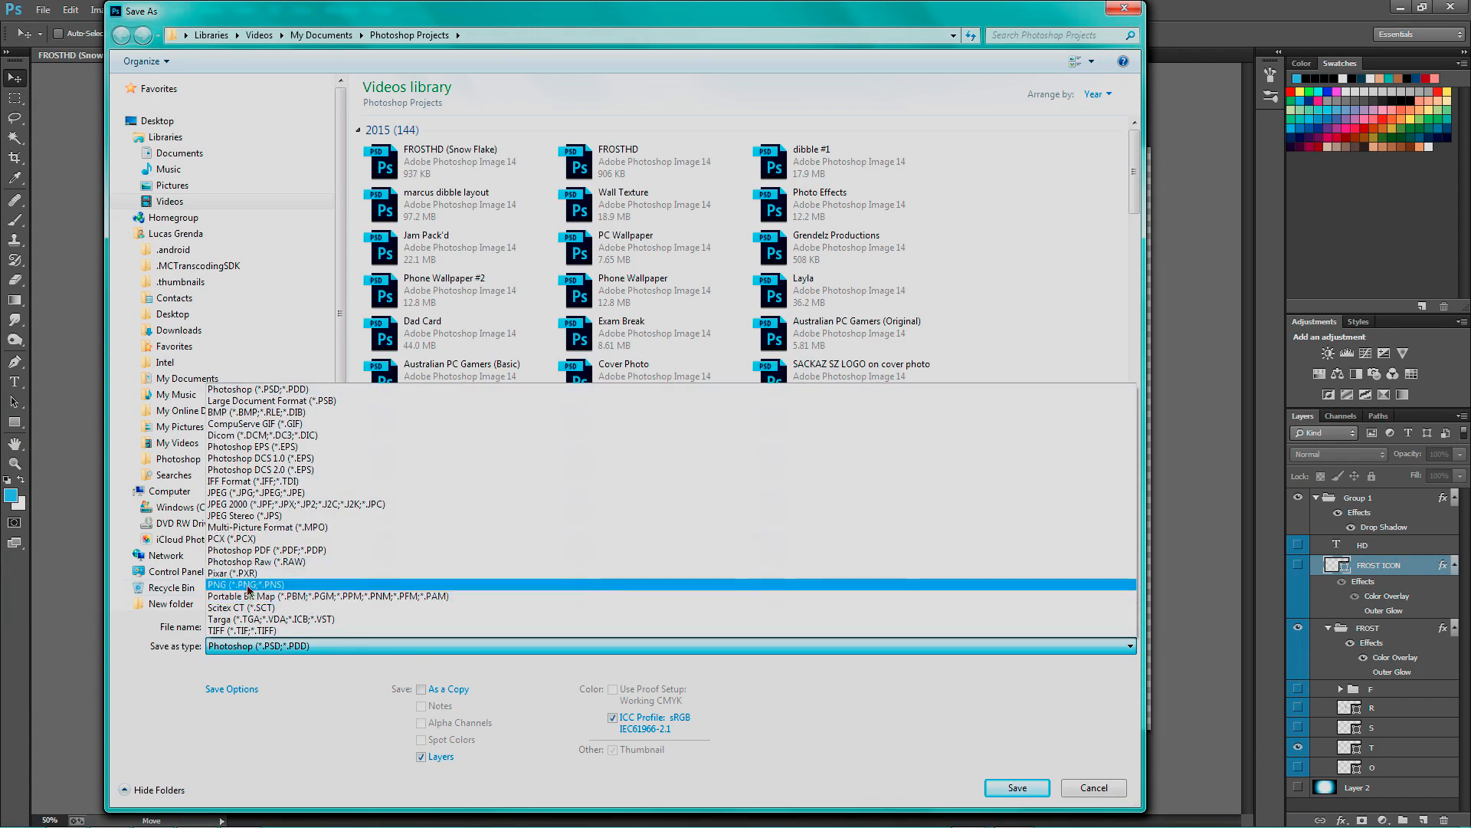
{"action": "left_click", "coordinate": [306, 582]}
{"action": "left_click", "coordinate": [167, 201]}
{"action": "double_click", "coordinate": [798, 264]}
{"action": "left_click", "coordinate": [818, 243]}
{"action": "double_click", "coordinate": [817, 243]}
{"action": "double_click", "coordinate": [1004, 142]}
{"action": "left_click", "coordinate": [332, 626]}
{"action": "type", "text": "T"}
{"action": "key", "text": "Return"}
{"action": "key", "text": "Return"}
- Hide the T layer, leave only the O visible, and set up a save in PNG format
{"action": "left_click", "coordinate": [1298, 748]}
{"action": "left_click", "coordinate": [1298, 768]}
{"action": "left_click", "coordinate": [42, 10]}
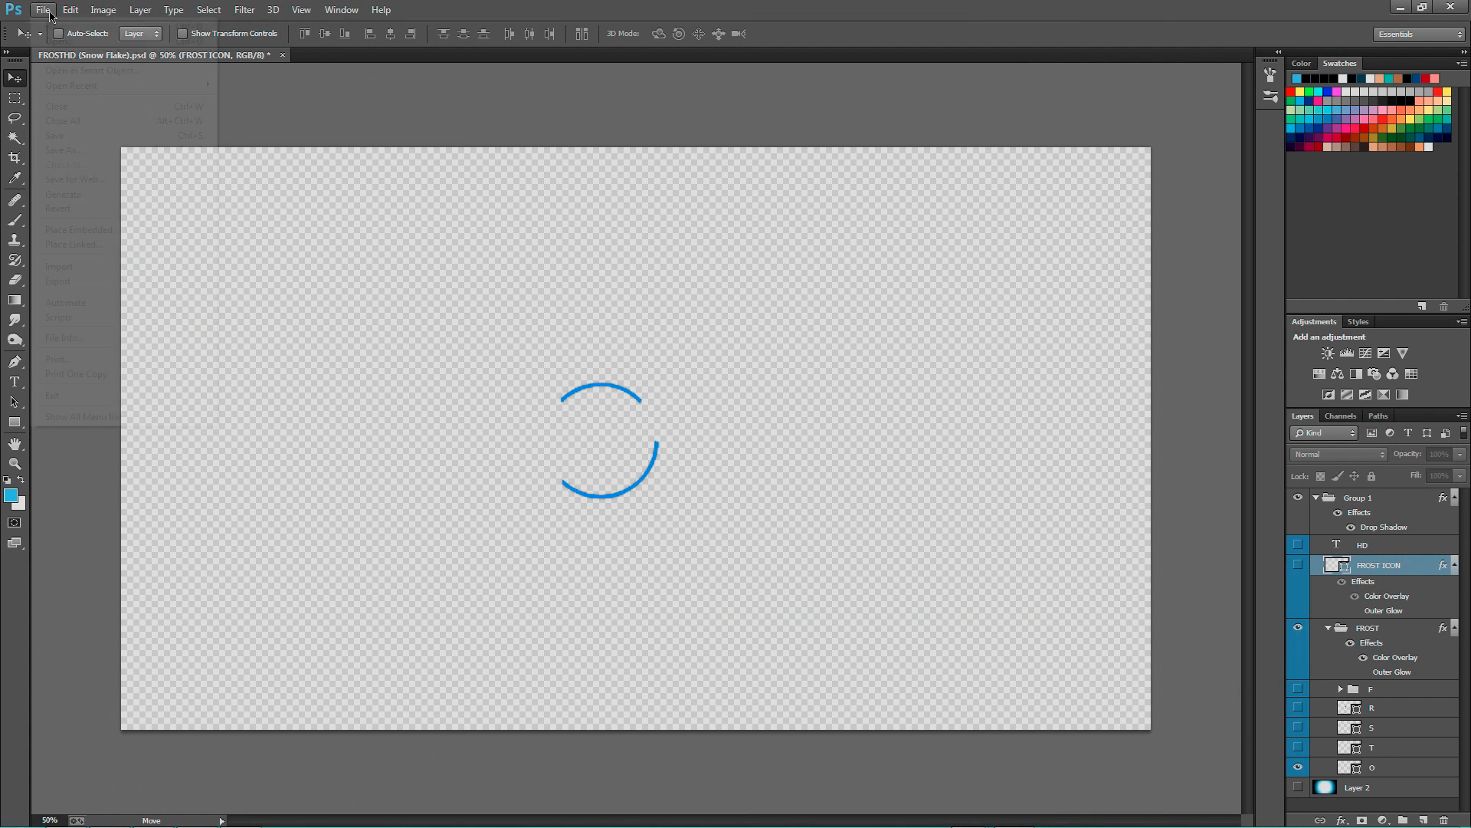
{"action": "left_click", "coordinate": [62, 189]}
{"action": "left_click", "coordinate": [420, 646]}
{"action": "left_click", "coordinate": [299, 581]}
- Save the O image as O in the YOUTUBE VIDEOS > Video Assets > FROSTHD folder
{"action": "left_click", "coordinate": [170, 201]}
{"action": "double_click", "coordinate": [798, 264]}
{"action": "double_click", "coordinate": [818, 226]}
{"action": "double_click", "coordinate": [1004, 142]}
{"action": "left_click", "coordinate": [332, 627]}
{"action": "left_click_drag", "start_coordinate": [376, 22], "coordinate": [351, 117]}
{"action": "type", "text": "O"}
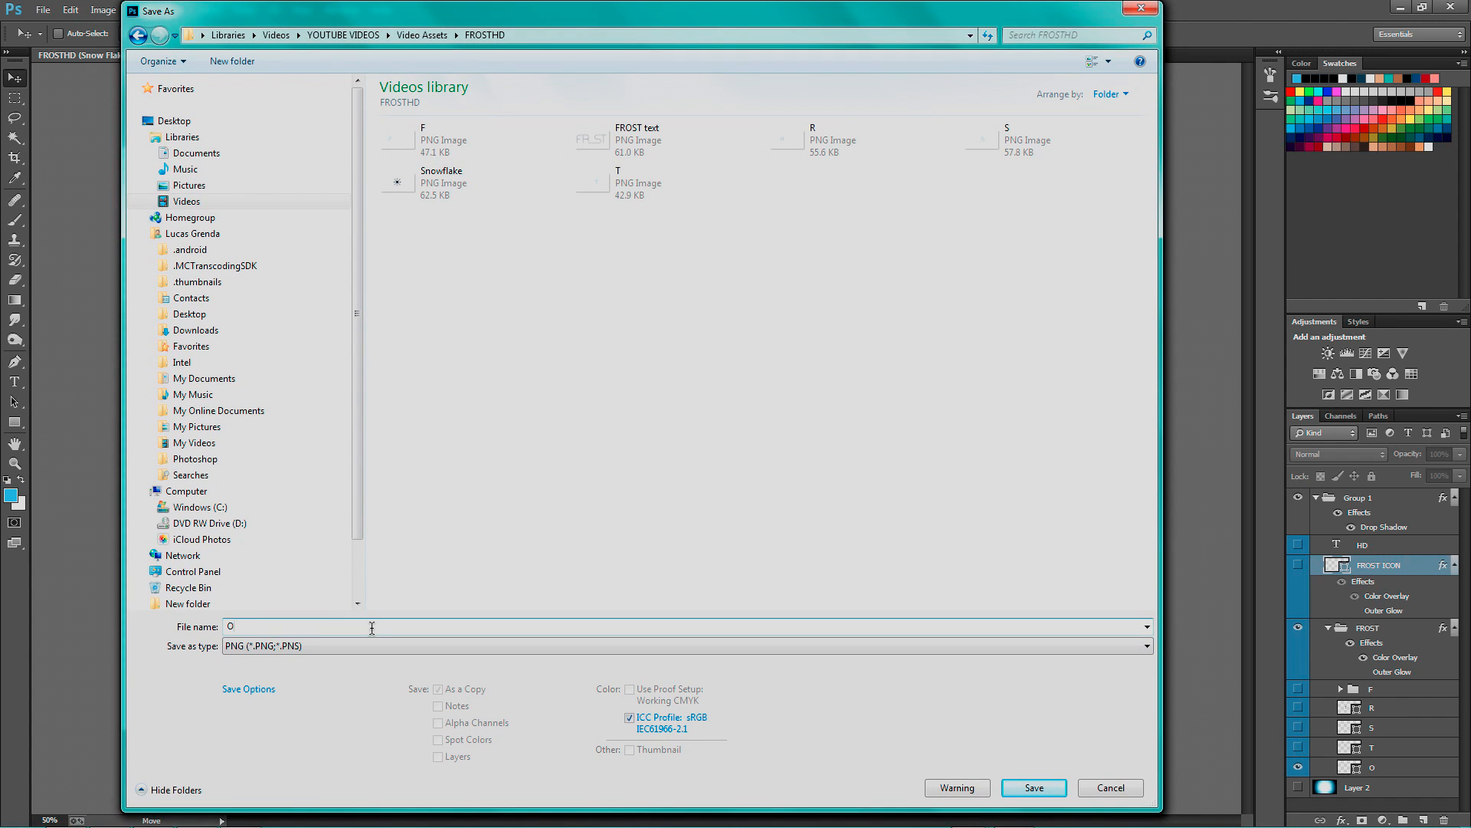
{"action": "key", "text": "alt+Tab"}
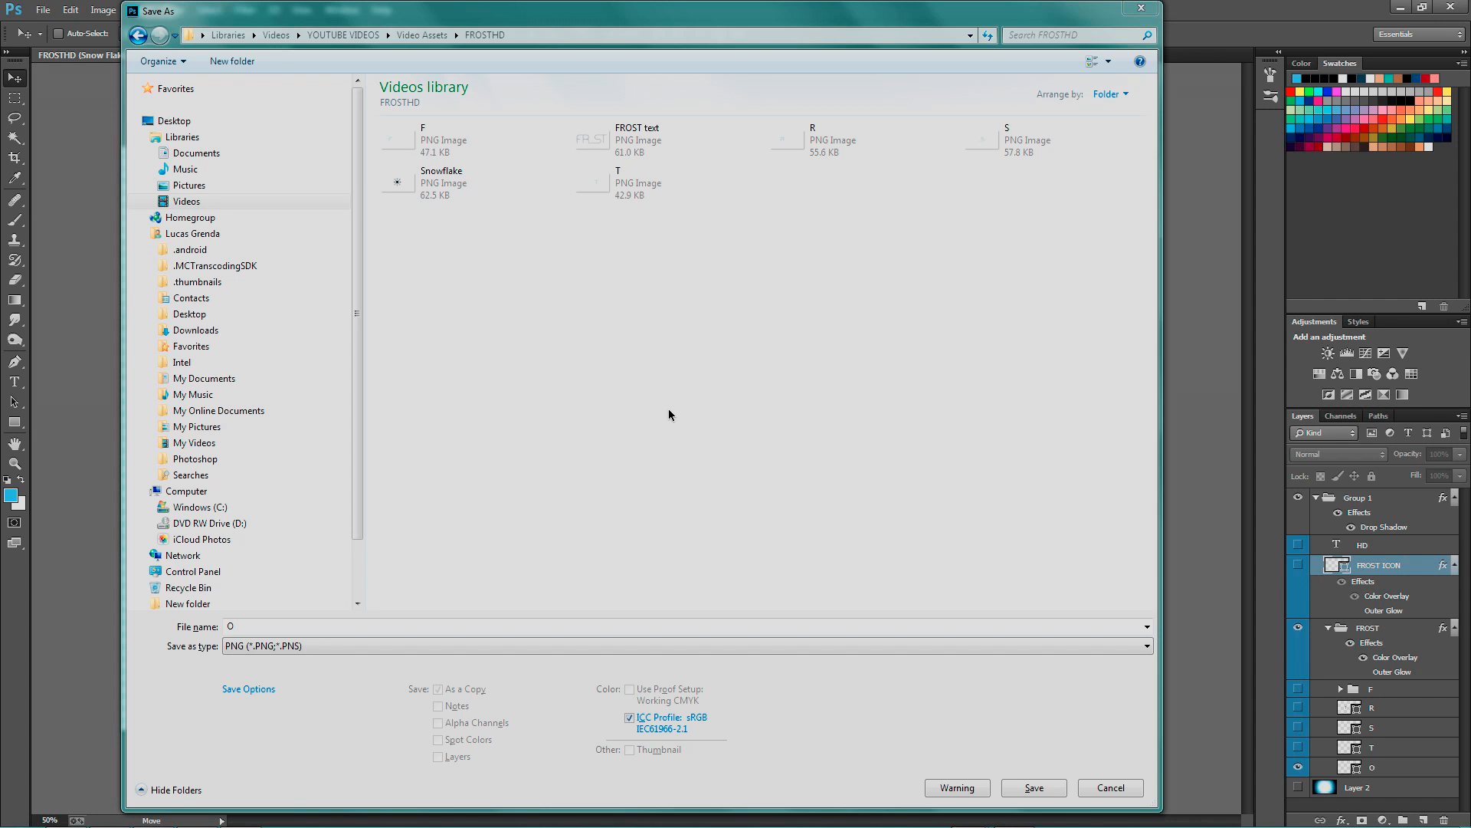
{"action": "left_click", "coordinate": [257, 646]}
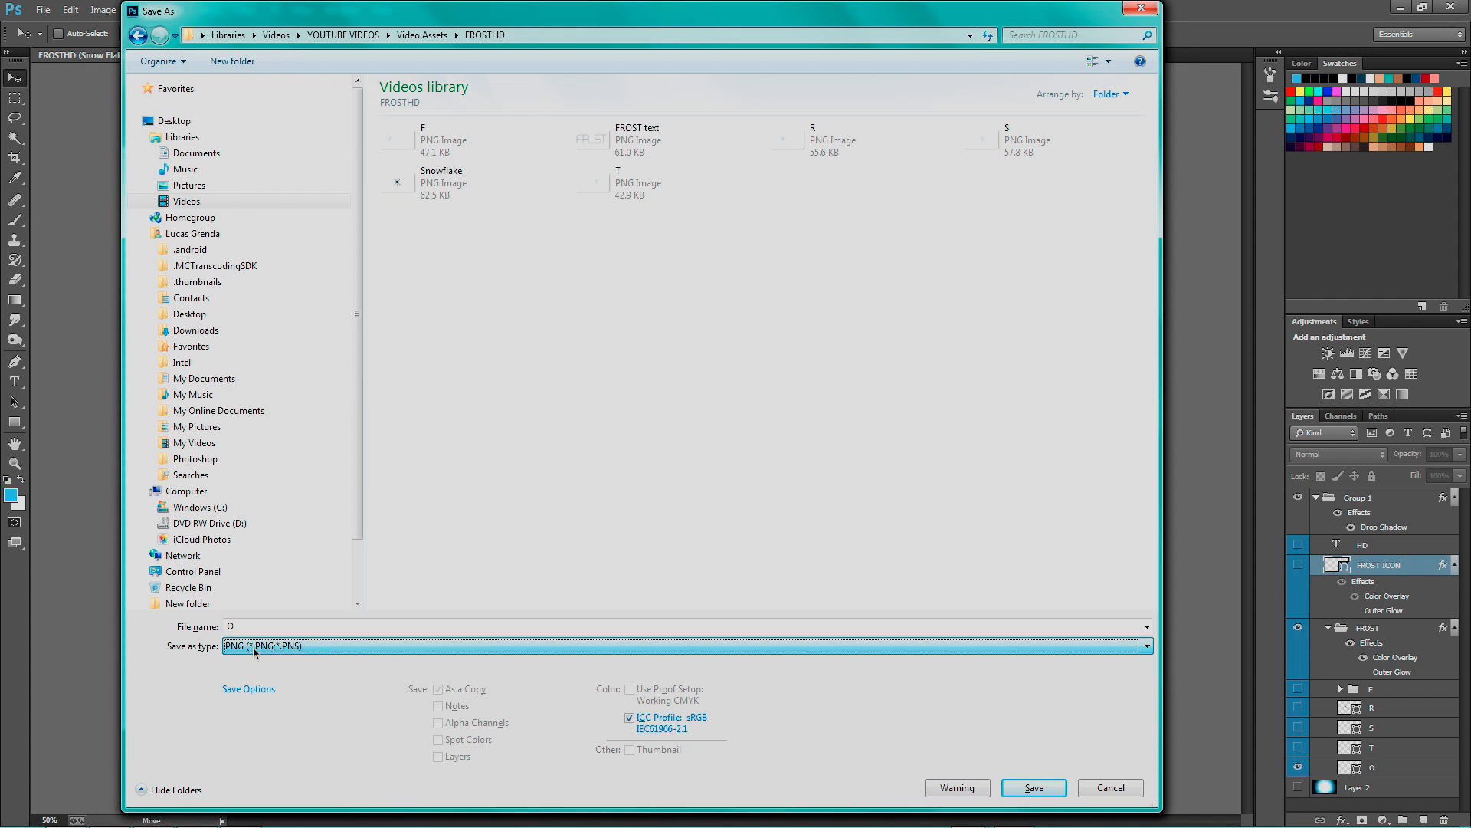
{"action": "mouse_move", "coordinate": [558, 14]}
{"action": "left_mouse_down"}
{"action": "mouse_move", "coordinate": [585, 3]}
{"action": "mouse_move", "coordinate": [560, 26]}
{"action": "left_mouse_up"}
{"action": "key", "text": "Return"}
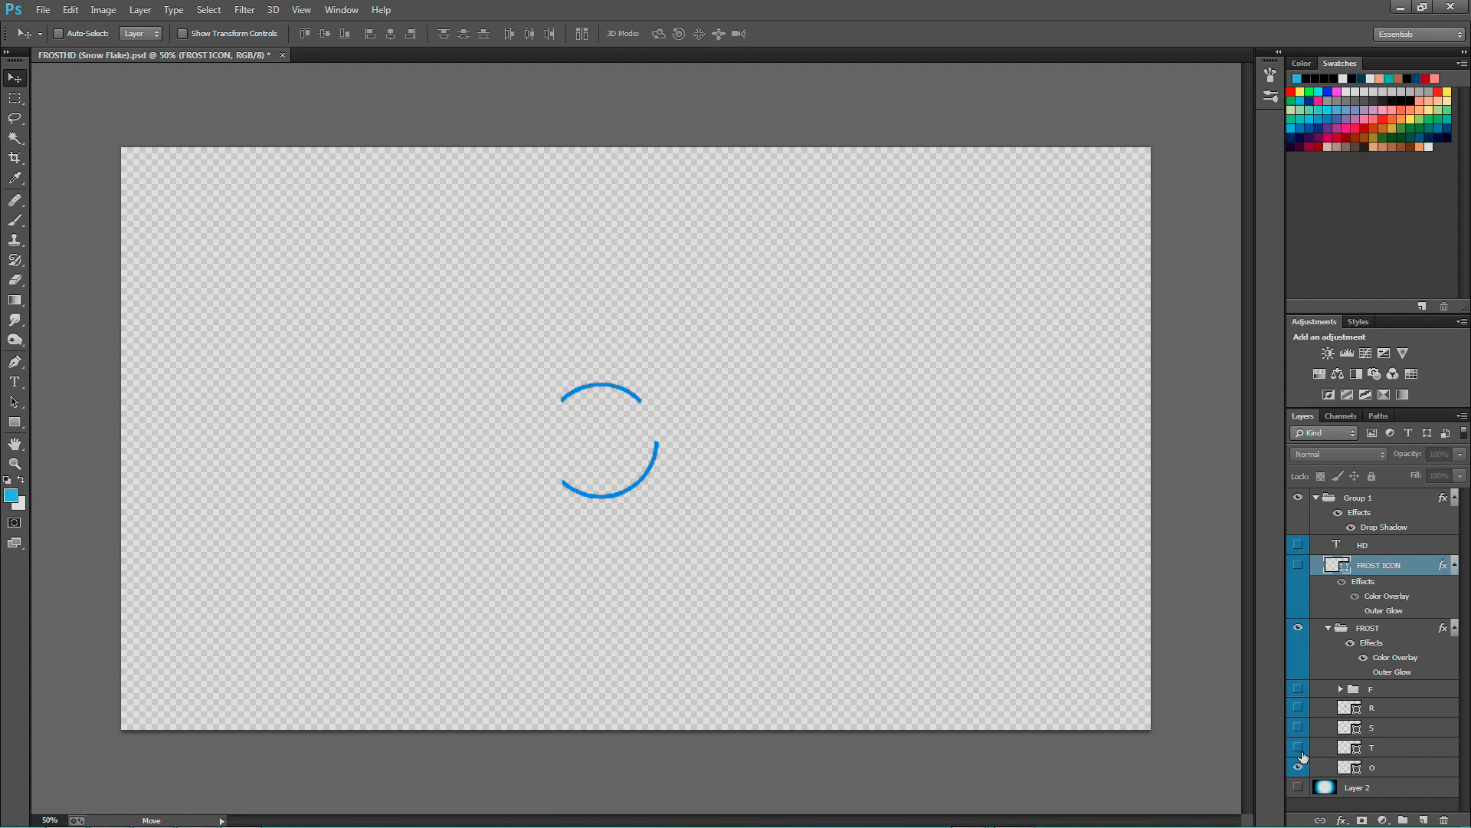
- With only the HD text visible, save a PNG named HD in the FROSTHD video assets folder with the default options
{"action": "key", "text": "ctrl+shift+s"}
{"action": "left_click", "coordinate": [465, 645]}
{"action": "left_click", "coordinate": [283, 584]}
{"action": "left_click", "coordinate": [193, 201]}
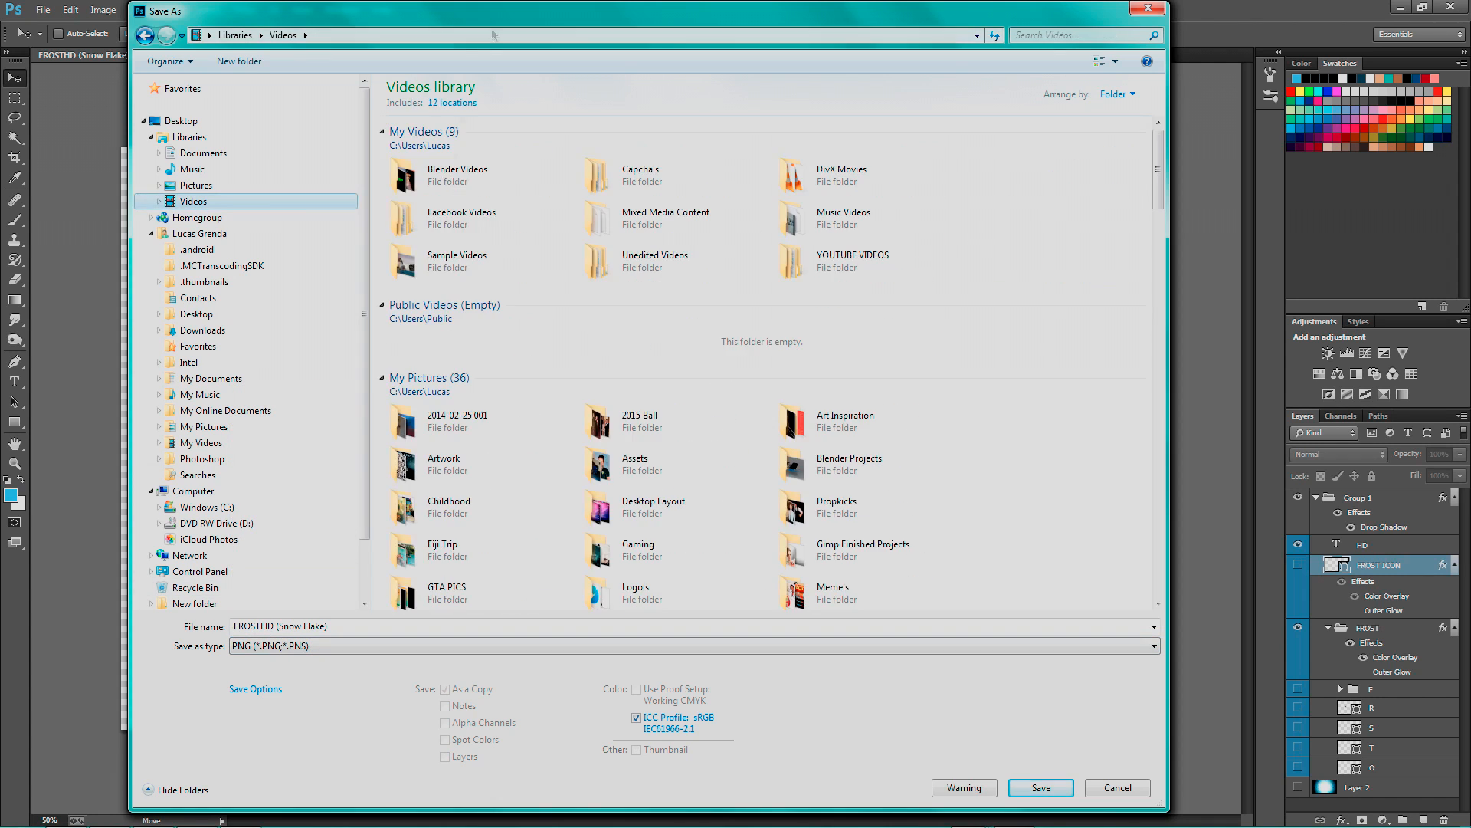
{"action": "double_click", "coordinate": [839, 253]}
{"action": "double_click", "coordinate": [841, 222]}
{"action": "double_click", "coordinate": [996, 138]}
{"action": "type", "text": "HD"}
{"action": "left_click", "coordinate": [1040, 787]}
{"action": "left_click", "coordinate": [755, 239]}
- Show only the FROST ICON layer and set up a PNG save in the FROSTHD video assets folder
{"action": "left_click", "coordinate": [1297, 565]}
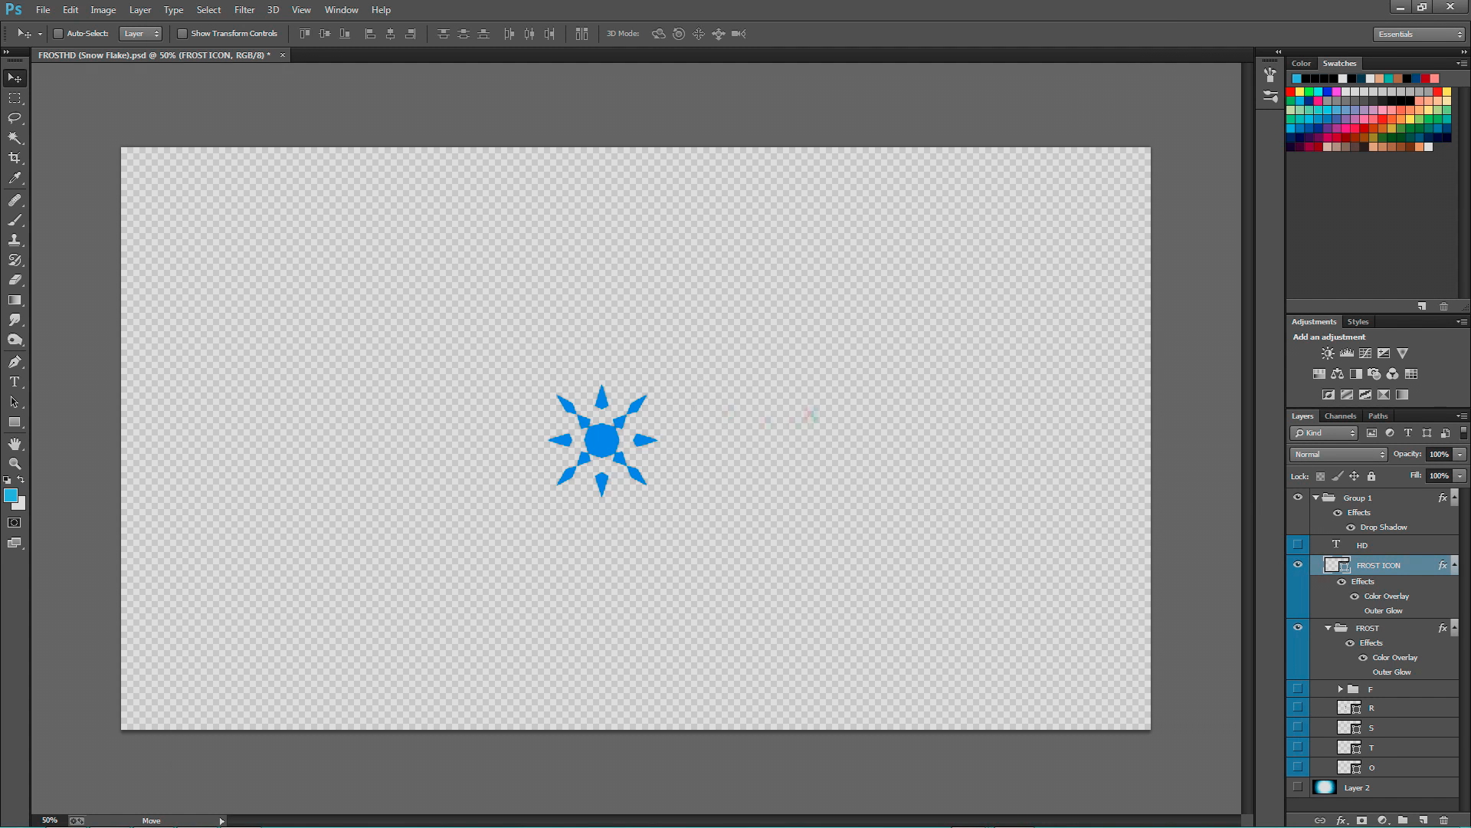
{"action": "key", "text": "ctrl+shift+s"}
{"action": "left_click", "coordinate": [464, 645]}
{"action": "left_click", "coordinate": [283, 586]}
{"action": "left_click", "coordinate": [282, 35]}
{"action": "double_click", "coordinate": [828, 260]}
{"action": "double_click", "coordinate": [842, 222]}
{"action": "double_click", "coordinate": [996, 138]}
- Save the icon image as Snowflake, replacing the existing PNG of that name
{"action": "type", "text": "Snow"}
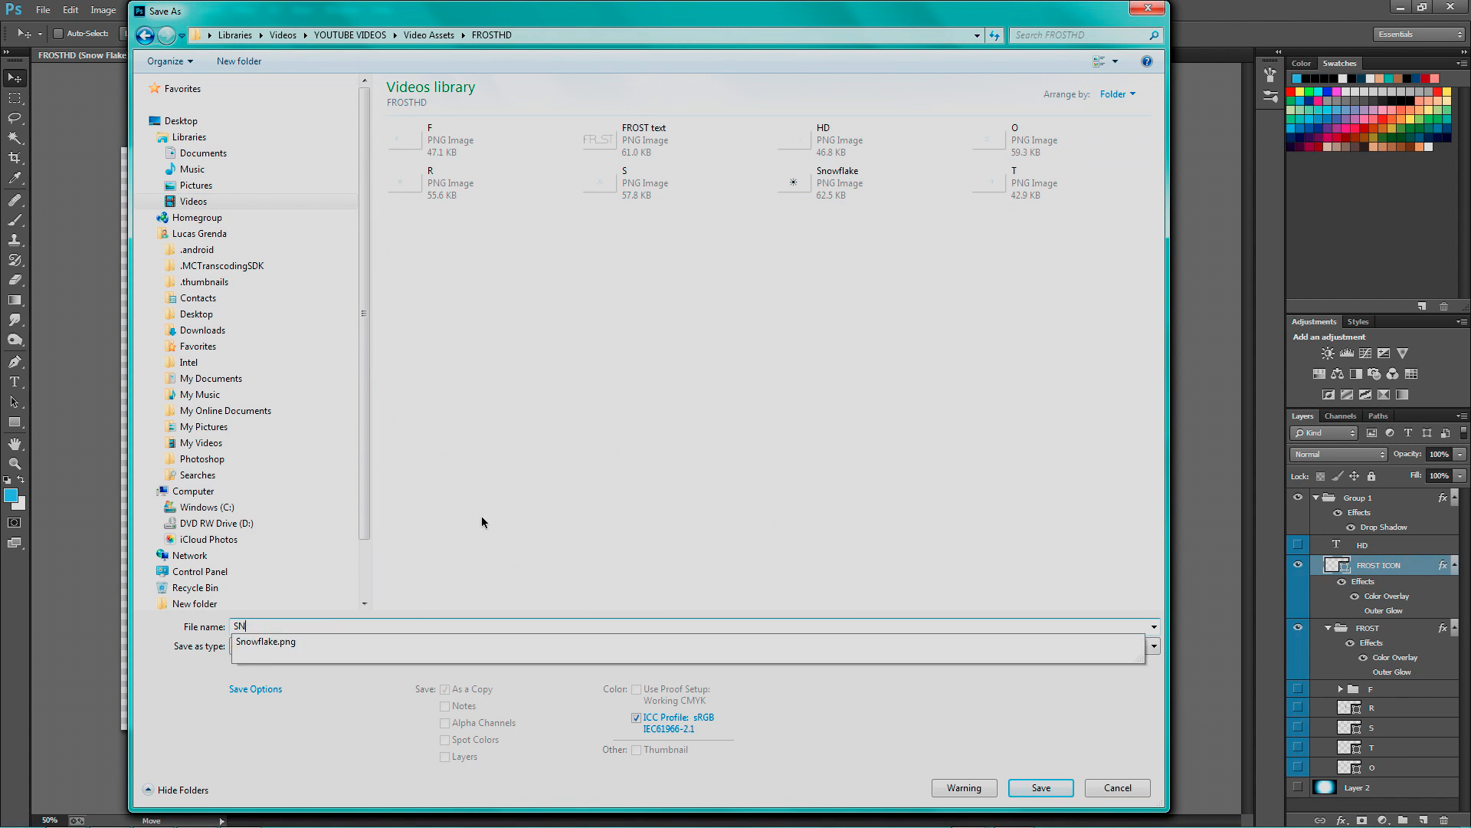
{"action": "type", "text": "flake"}
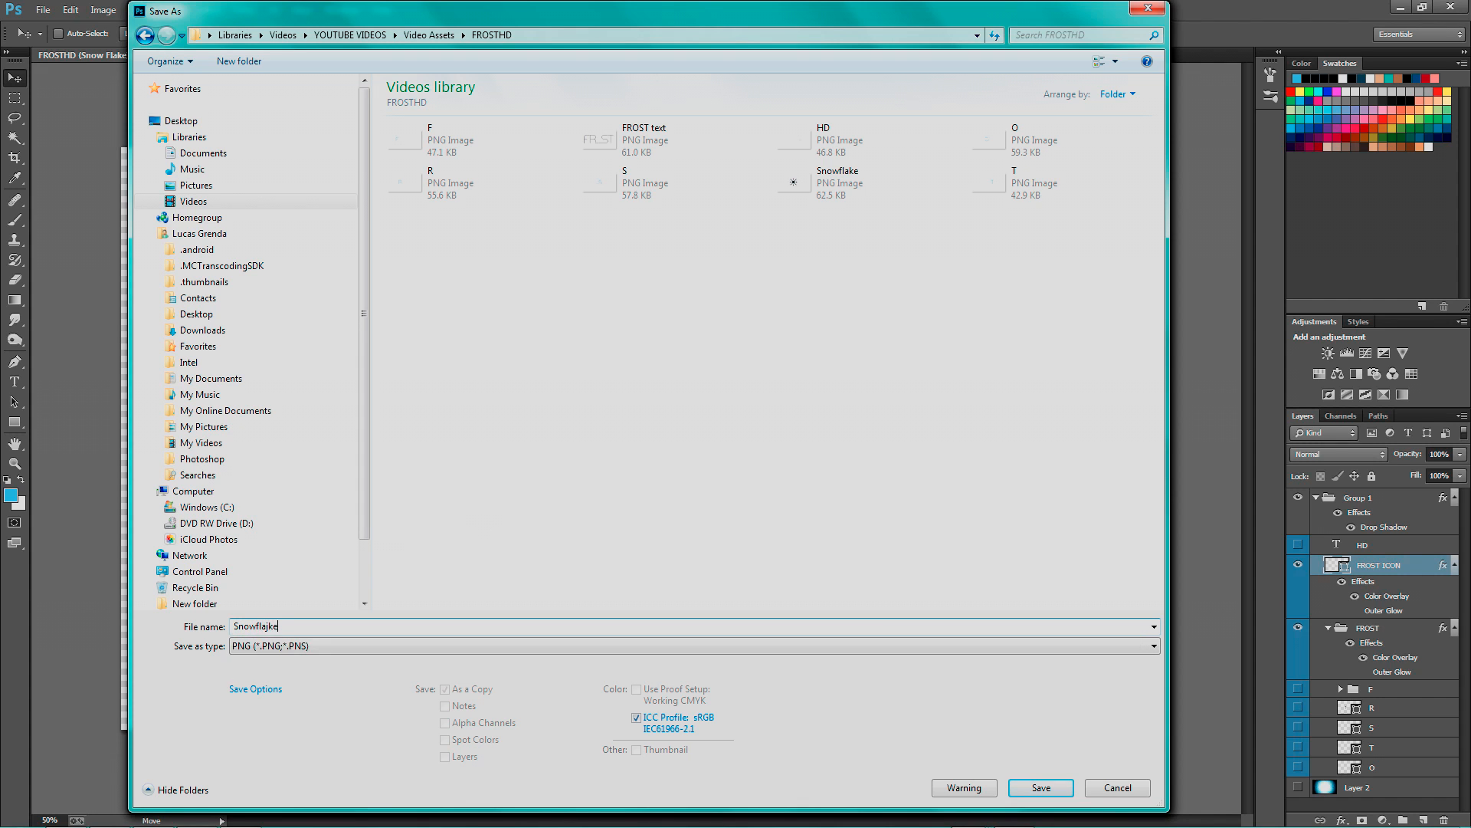
{"action": "key", "text": "Return"}
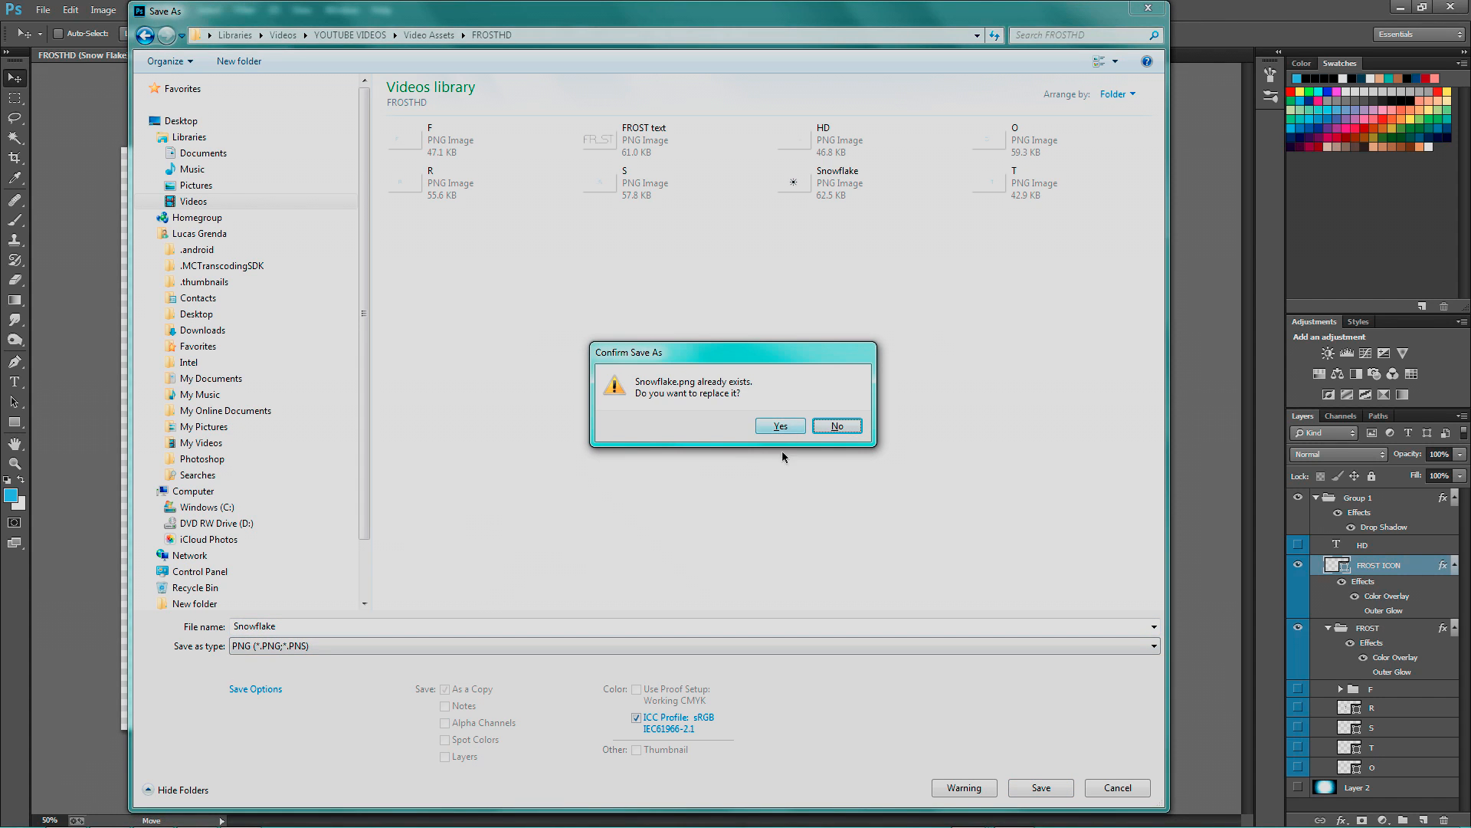
{"action": "left_click", "coordinate": [779, 426]}
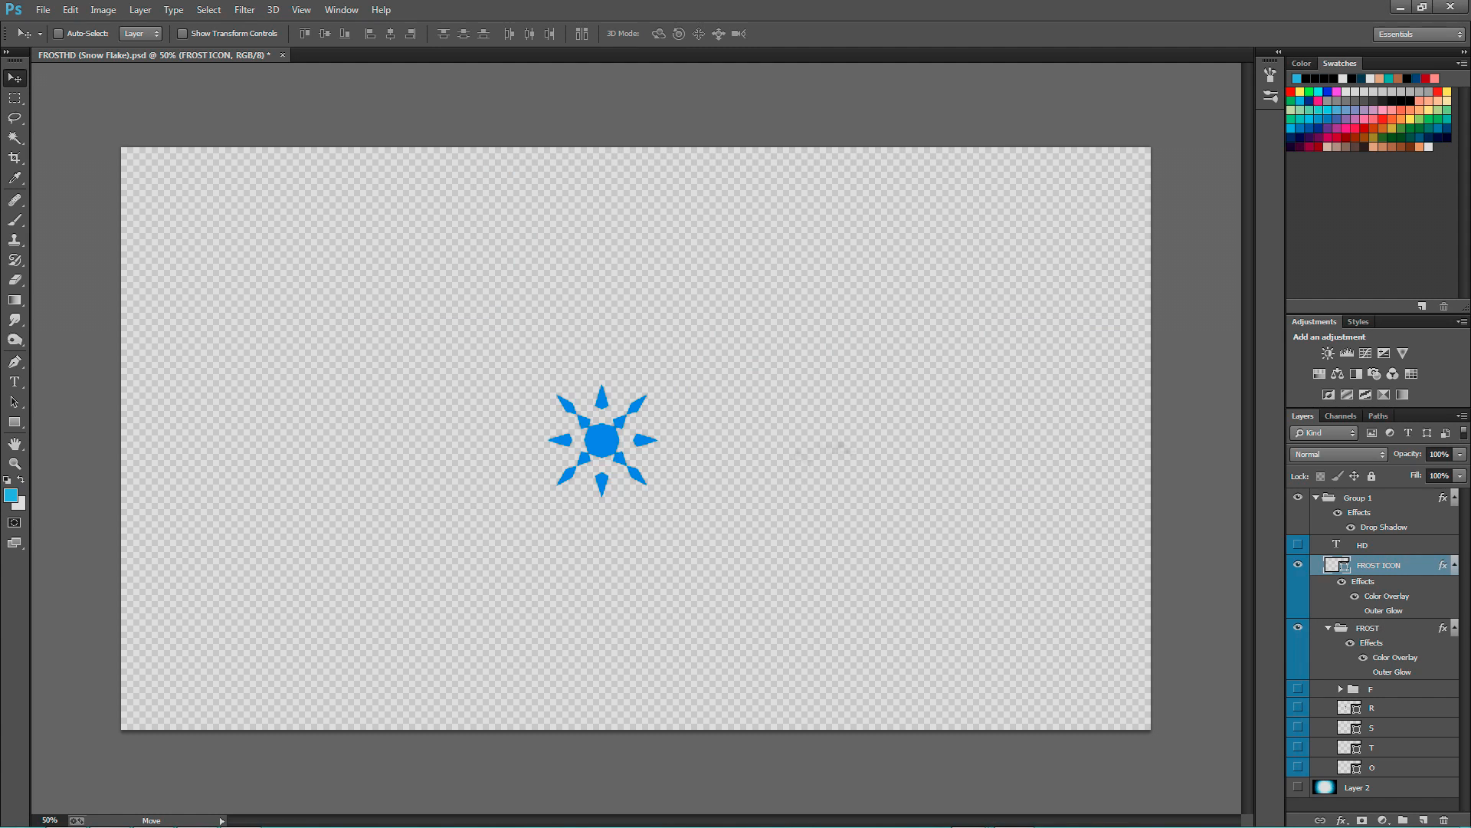
- Bring F.png from the FROSTHD folder into Vegas Pro above the background at about 2.3 seconds and extend it to 10 seconds
{"action": "key", "text": "alt+Tab"}
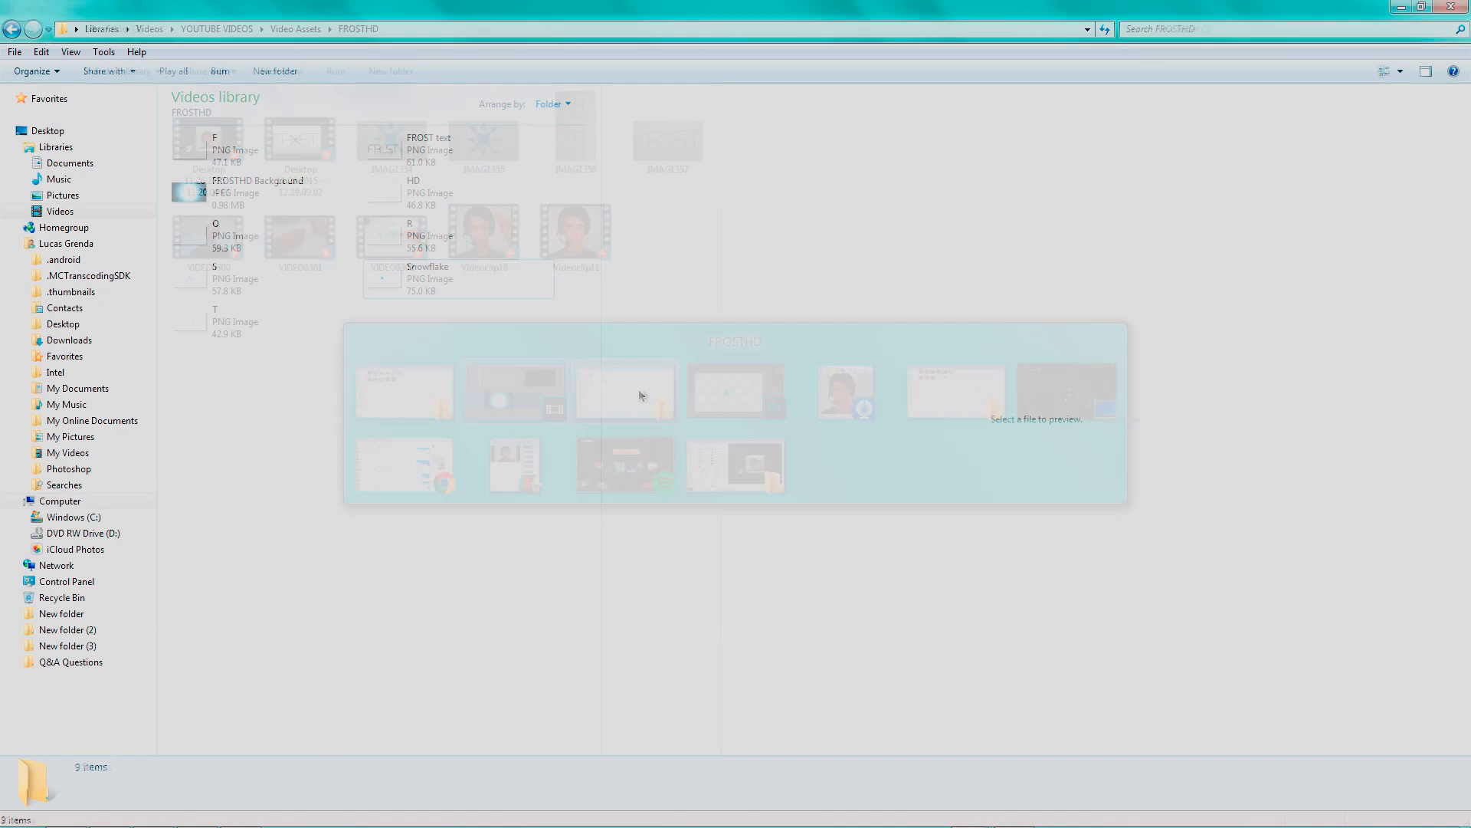
{"action": "left_click", "coordinate": [642, 395]}
{"action": "left_click", "coordinate": [252, 192]}
{"action": "left_click", "coordinate": [229, 153]}
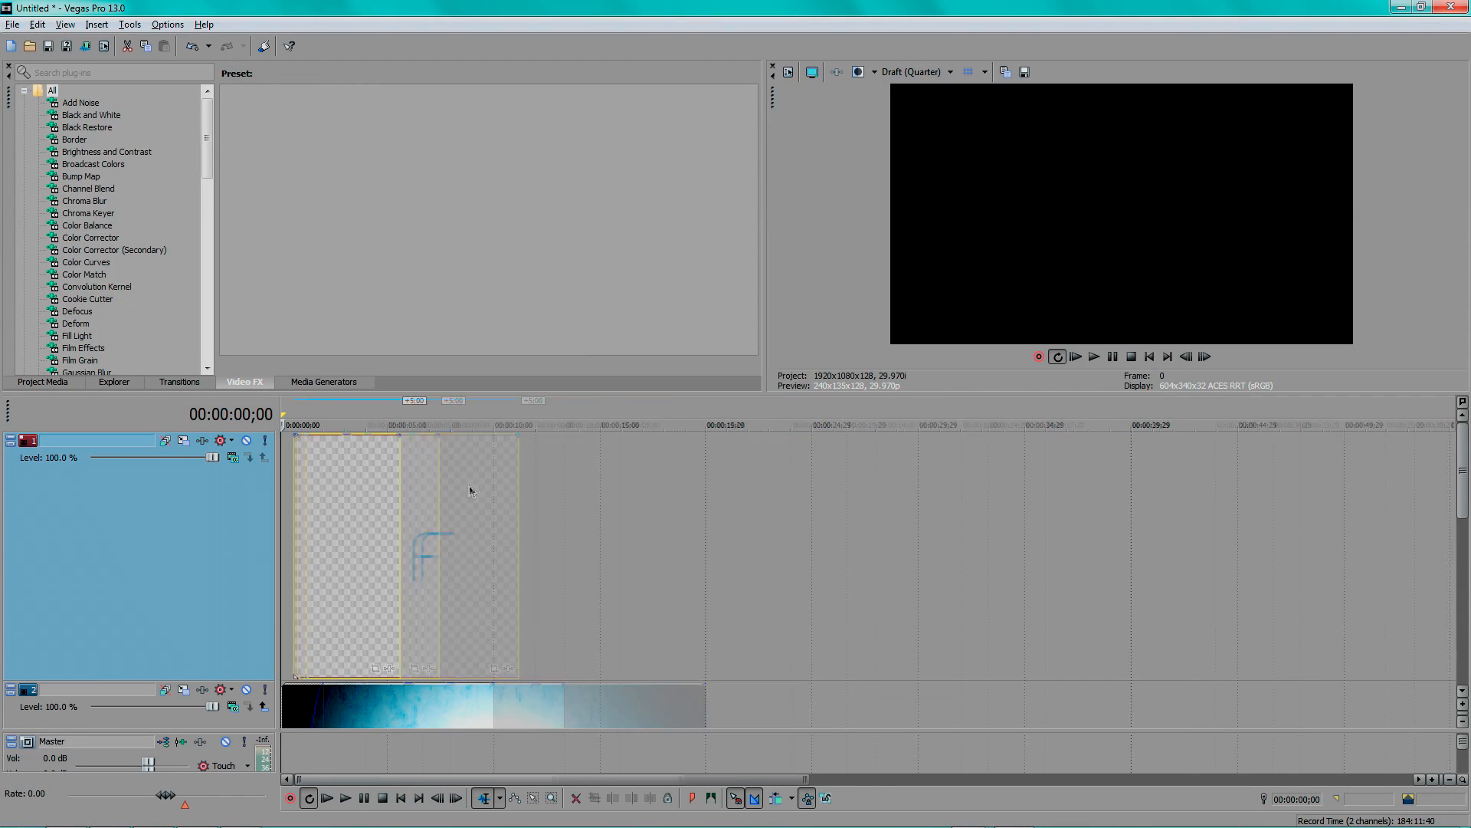
{"action": "scroll", "coordinate": [470, 491], "scroll_direction": "up", "scroll_amount": 3}
{"action": "left_click_drag", "start_coordinate": [470, 491], "coordinate": [568, 491]}
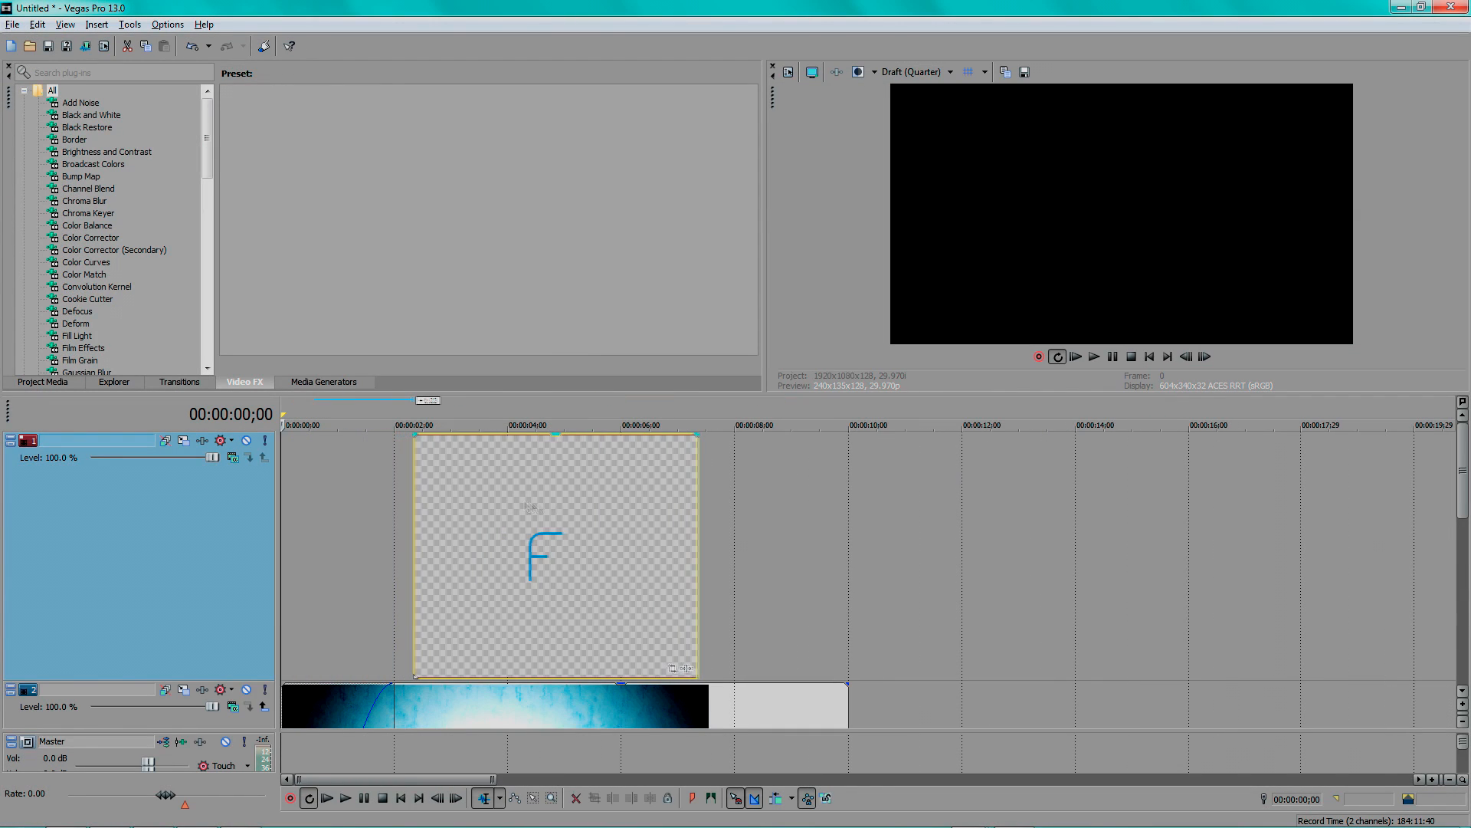
{"action": "left_click_drag", "start_coordinate": [700, 502], "coordinate": [850, 503]}
- Add R.png from the FROSTHD folder on a new track above the F and stretch its end to the background's end
{"action": "key", "text": "alt+Tab"}
{"action": "left_click", "coordinate": [395, 233]}
{"action": "left_click_drag", "start_coordinate": [396, 232], "coordinate": [466, 430]}
{"action": "left_click_drag", "start_coordinate": [702, 516], "coordinate": [796, 516]}
{"action": "left_click_drag", "start_coordinate": [562, 499], "coordinate": [506, 500]}
{"action": "scroll", "coordinate": [659, 492], "scroll_direction": "down", "scroll_amount": 2}
{"action": "scroll", "coordinate": [659, 486], "scroll_direction": "down", "scroll_amount": 1}
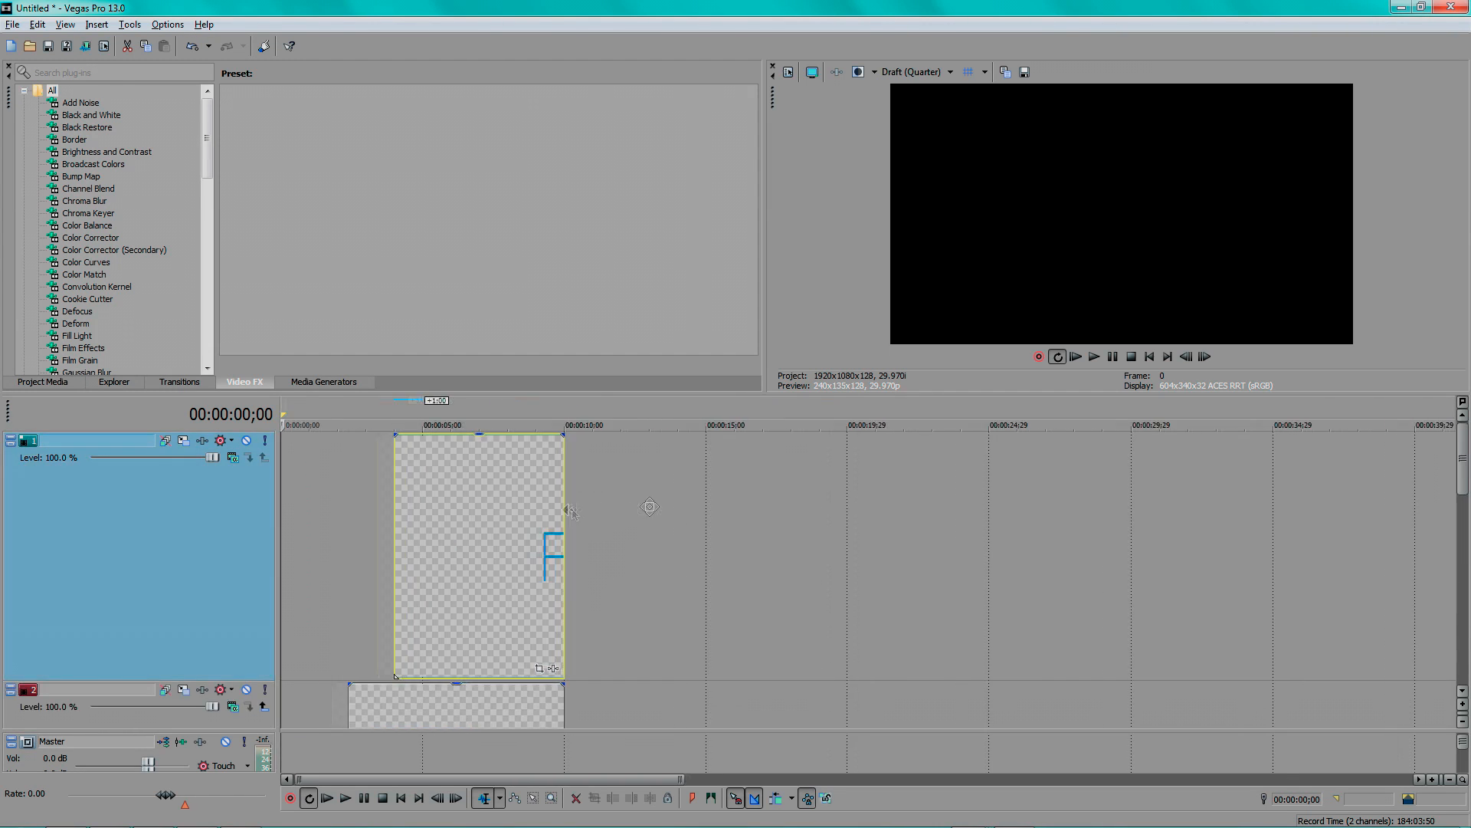
- Reduce the timeline track heights to make room for more tracks
{"action": "scroll", "coordinate": [646, 514], "scroll_direction": "up", "scroll_amount": 3}
{"action": "scroll", "coordinate": [642, 529], "scroll_direction": "down", "scroll_amount": 1}
{"action": "key", "text": "ctrl+shift+Down"}
{"action": "key", "text": "ctrl+shift+Down"}
{"action": "key", "text": "ctrl+shift+Down"}
{"action": "key", "text": "ctrl+shift+Down"}
- Add O.png on a new top track, match its end to the other clips, and shrink the track heights again
{"action": "key", "text": "alt+Tab"}
{"action": "left_click_drag", "start_coordinate": [280, 236], "coordinate": [596, 424]}
{"action": "key", "text": "alt+Tab"}
{"action": "left_click_drag", "start_coordinate": [509, 689], "coordinate": [430, 689]}
{"action": "left_click_drag", "start_coordinate": [565, 546], "coordinate": [453, 545]}
{"action": "key", "text": "ctrl+shift+Down"}
{"action": "key", "text": "ctrl+shift+Down"}
{"action": "key", "text": "ctrl+shift+Down"}
{"action": "key", "text": "ctrl+shift+Down"}
{"action": "scroll", "coordinate": [795, 492], "scroll_direction": "down", "scroll_amount": 2}
- Add S.png on a new top track starting at about 3.5 seconds and extend its end to 10 seconds
{"action": "key", "text": "alt+Tab"}
{"action": "left_click", "coordinate": [399, 237]}
{"action": "left_click_drag", "start_coordinate": [242, 272], "coordinate": [429, 305]}
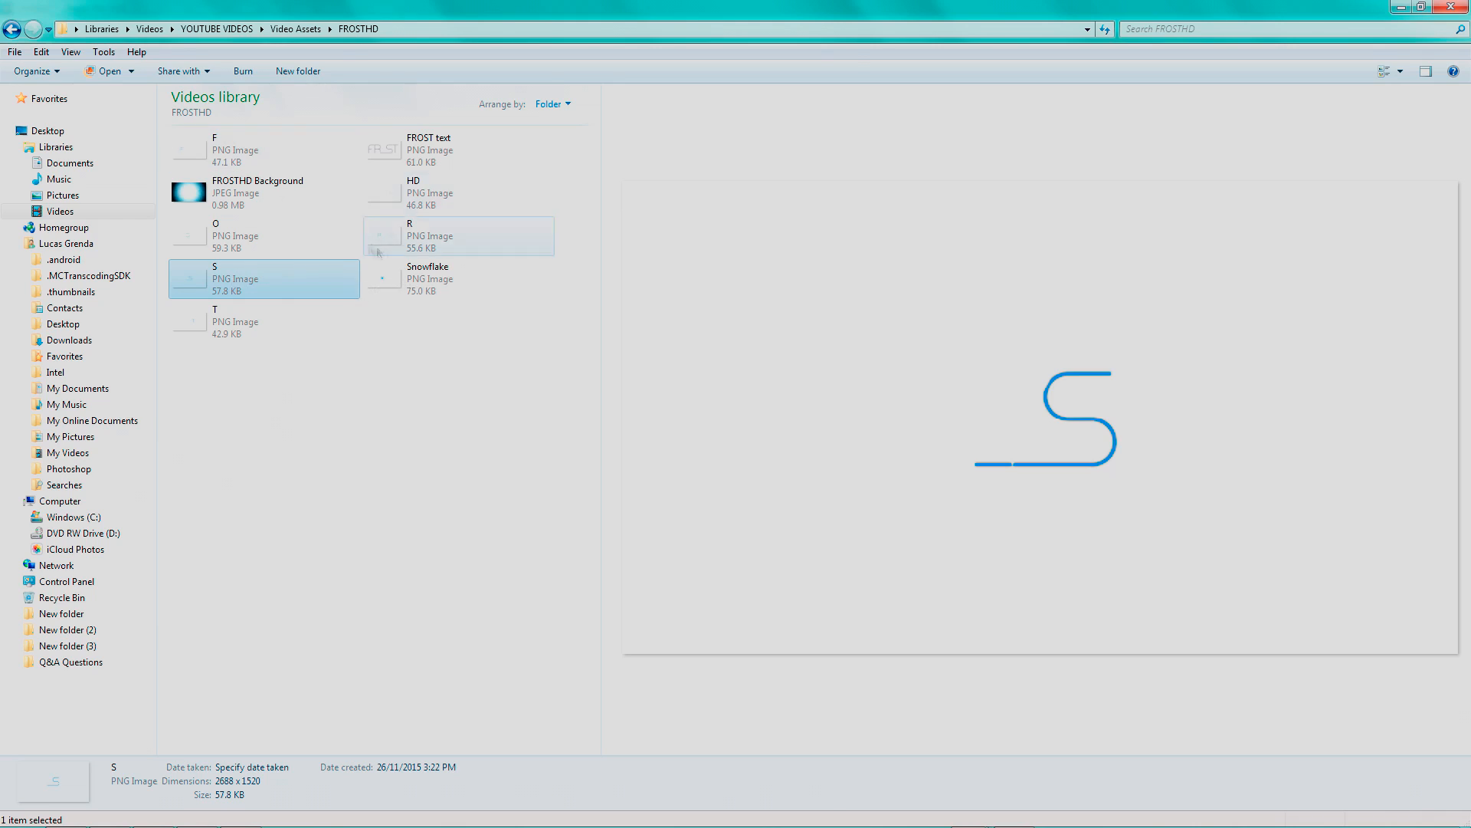
{"action": "key", "text": "alt+Tab"}
{"action": "key", "text": "alt+Tab"}
{"action": "left_click_drag", "start_coordinate": [242, 276], "coordinate": [579, 426]}
{"action": "key", "text": "alt+Tab"}
{"action": "key", "text": "alt+Tab"}
{"action": "key", "text": "alt+Tab"}
{"action": "left_click_drag", "start_coordinate": [1004, 531], "coordinate": [1132, 548]}
- Add T.png on a new top track starting at about 3.9 seconds and extend its end to 10 seconds
{"action": "key", "text": "alt+Tab"}
{"action": "key", "text": "alt+Tab"}
{"action": "left_click_drag", "start_coordinate": [242, 325], "coordinate": [612, 434]}
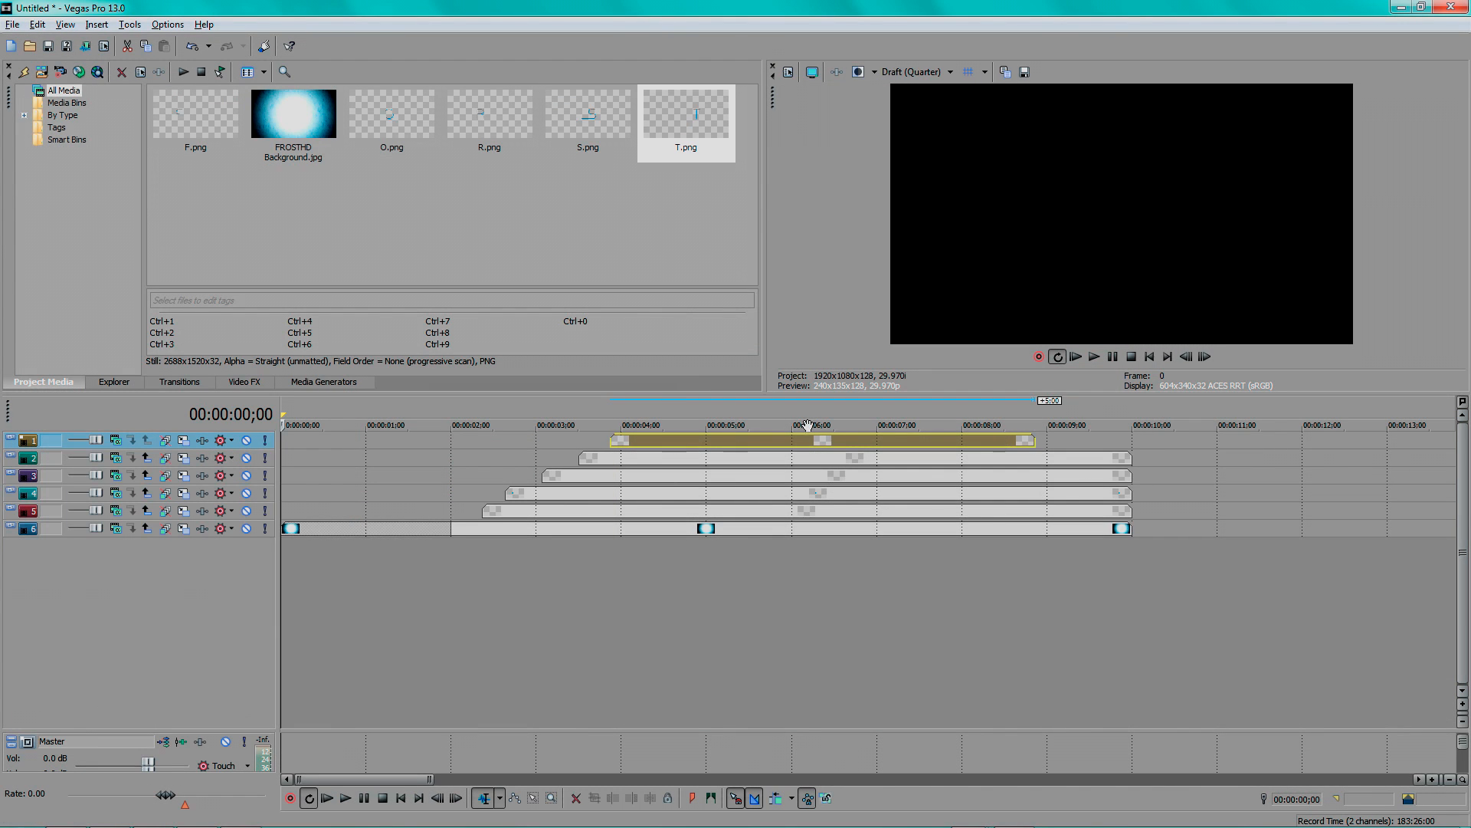
{"action": "key", "text": "alt+Tab"}
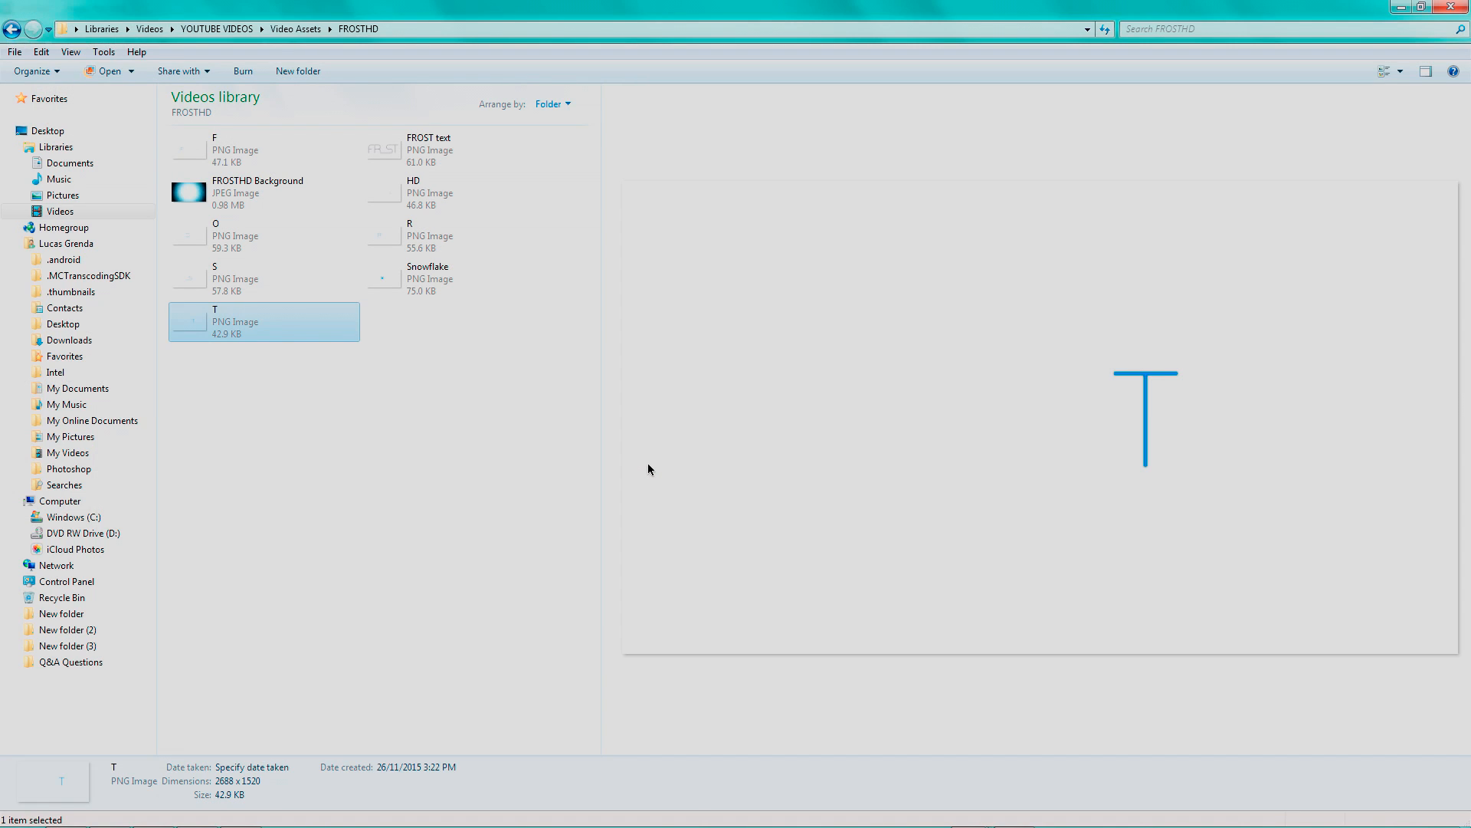
{"action": "key", "text": "alt+Tab"}
{"action": "scroll", "coordinate": [649, 469], "scroll_direction": "up", "scroll_amount": 2}
{"action": "scroll", "coordinate": [747, 536], "scroll_direction": "down", "scroll_amount": 2}
- Add HD.png on a new top track starting at about 4.4 seconds and extend its end to 10 seconds
{"action": "key", "text": "alt+Tab"}
{"action": "left_click", "coordinate": [203, 197]}
{"action": "left_click_drag", "start_coordinate": [385, 193], "coordinate": [659, 434]}
{"action": "key", "text": "alt+Tab"}
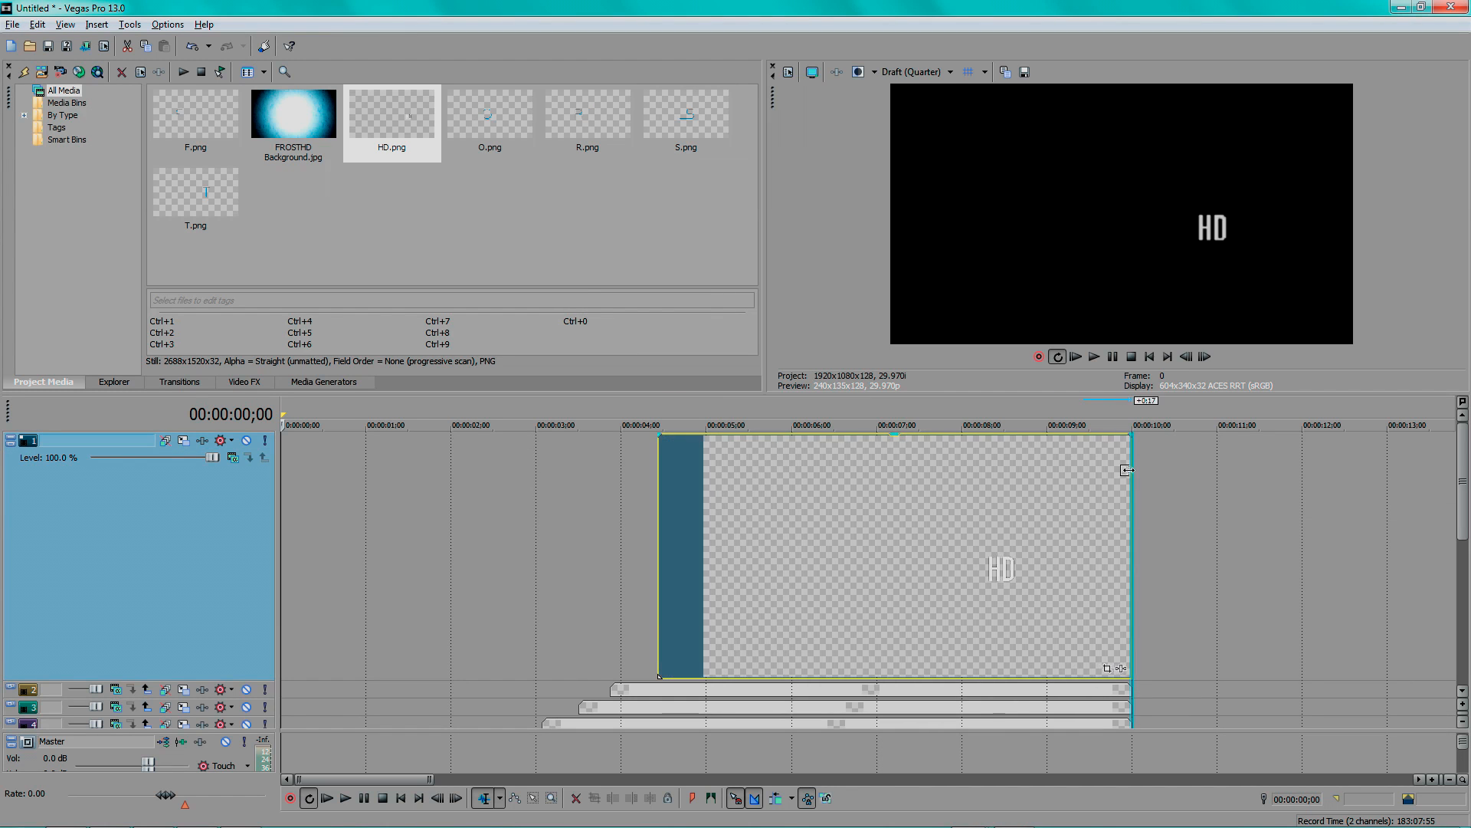
{"action": "scroll", "coordinate": [654, 476], "scroll_direction": "down", "scroll_amount": 2}
- Add Snowflake.png on a new top track from about 5 seconds to the 10-second mark
{"action": "key", "text": "alt+Tab"}
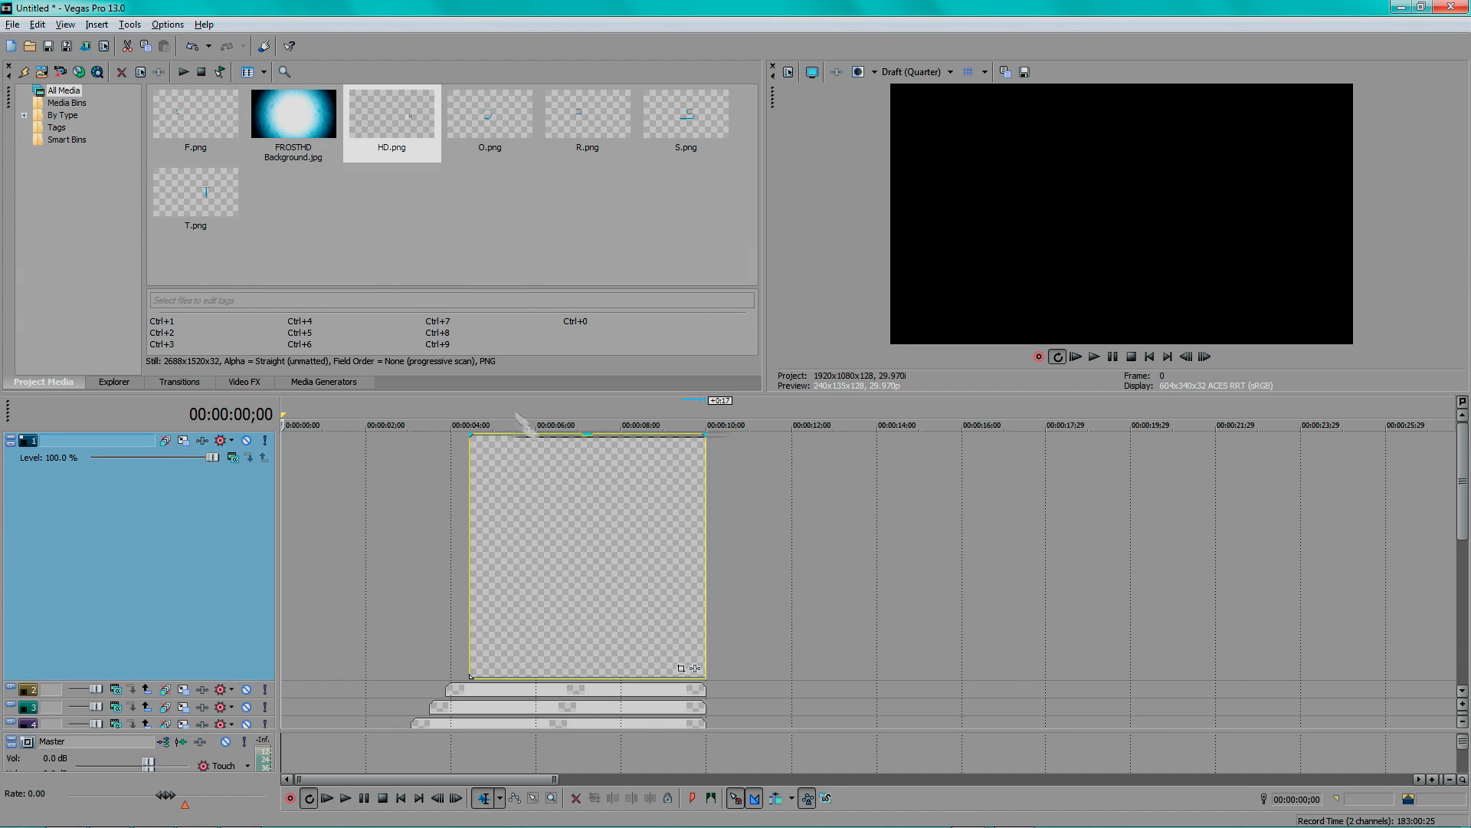
{"action": "left_click", "coordinate": [910, 72]}
{"action": "scroll", "coordinate": [364, 460], "scroll_direction": "up", "scroll_amount": 3}
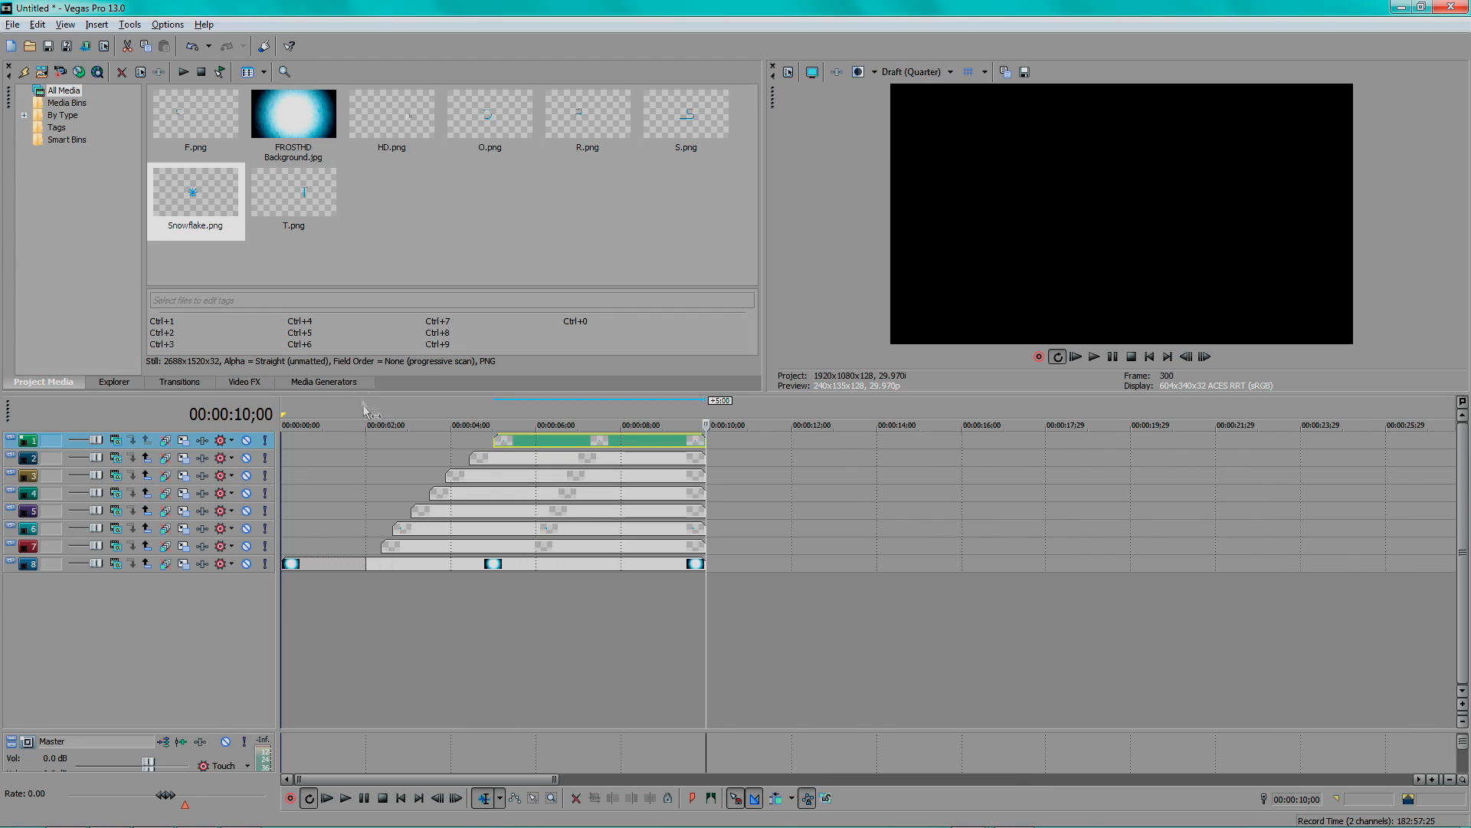
- Set the preview quality to Draft (Half) and play the intro from about 2 seconds
{"action": "left_click", "coordinate": [363, 411]}
{"action": "key", "text": "space"}
{"action": "key", "text": "space"}
{"action": "left_click", "coordinate": [910, 72]}
{"action": "left_click", "coordinate": [992, 128]}
{"action": "scroll", "coordinate": [465, 438], "scroll_direction": "up", "scroll_amount": 2}
{"action": "key", "text": "space"}
{"action": "scroll", "coordinate": [580, 472], "scroll_direction": "down", "scroll_amount": 2}
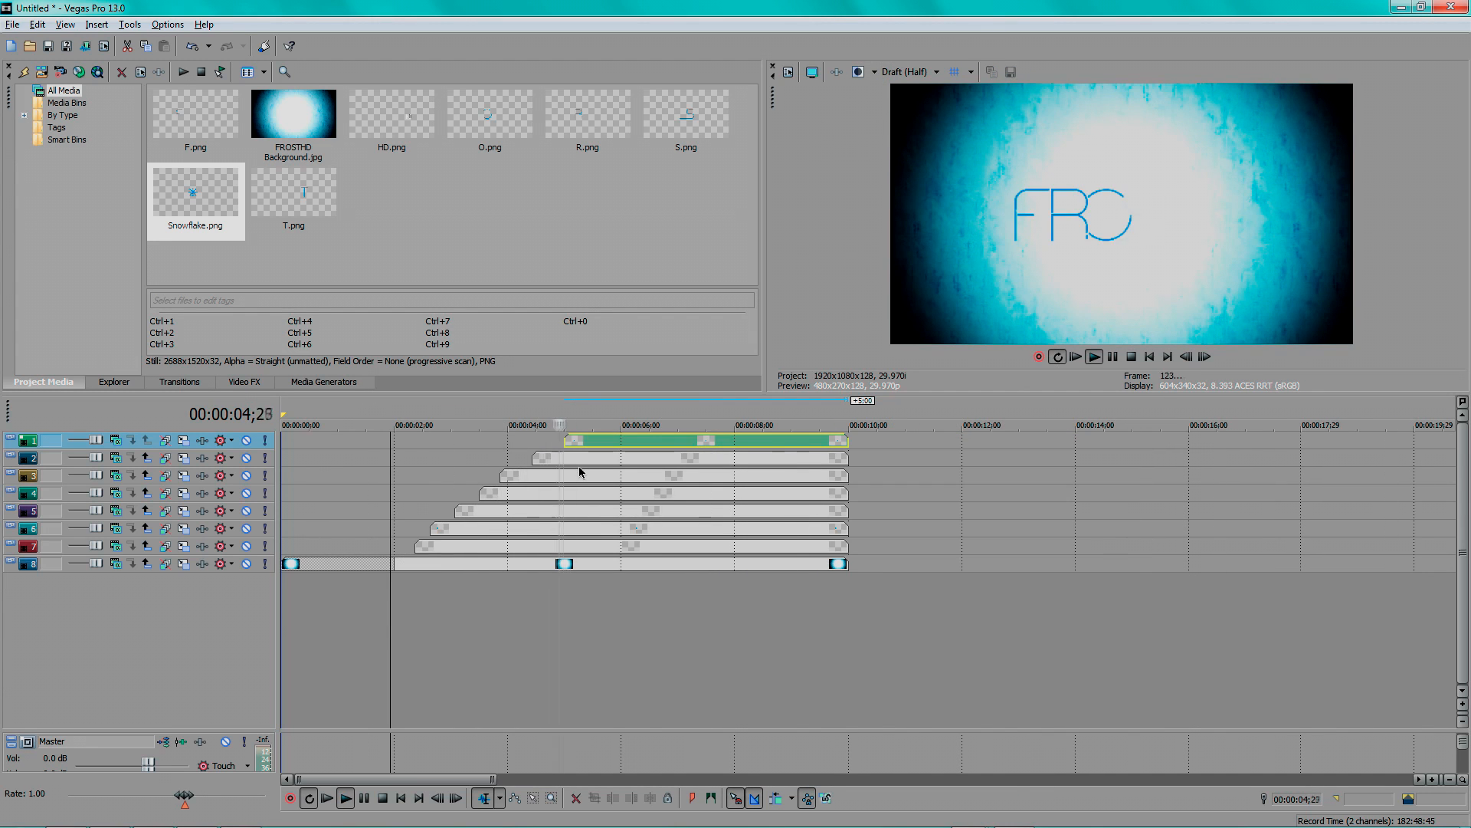
- Replay the timeline from 00:00:04;21 to check when the HD text and the snowflake appear
{"action": "key", "text": "space"}
{"action": "key", "text": "space"}
{"action": "left_click", "coordinate": [547, 413]}
{"action": "key", "text": "space"}
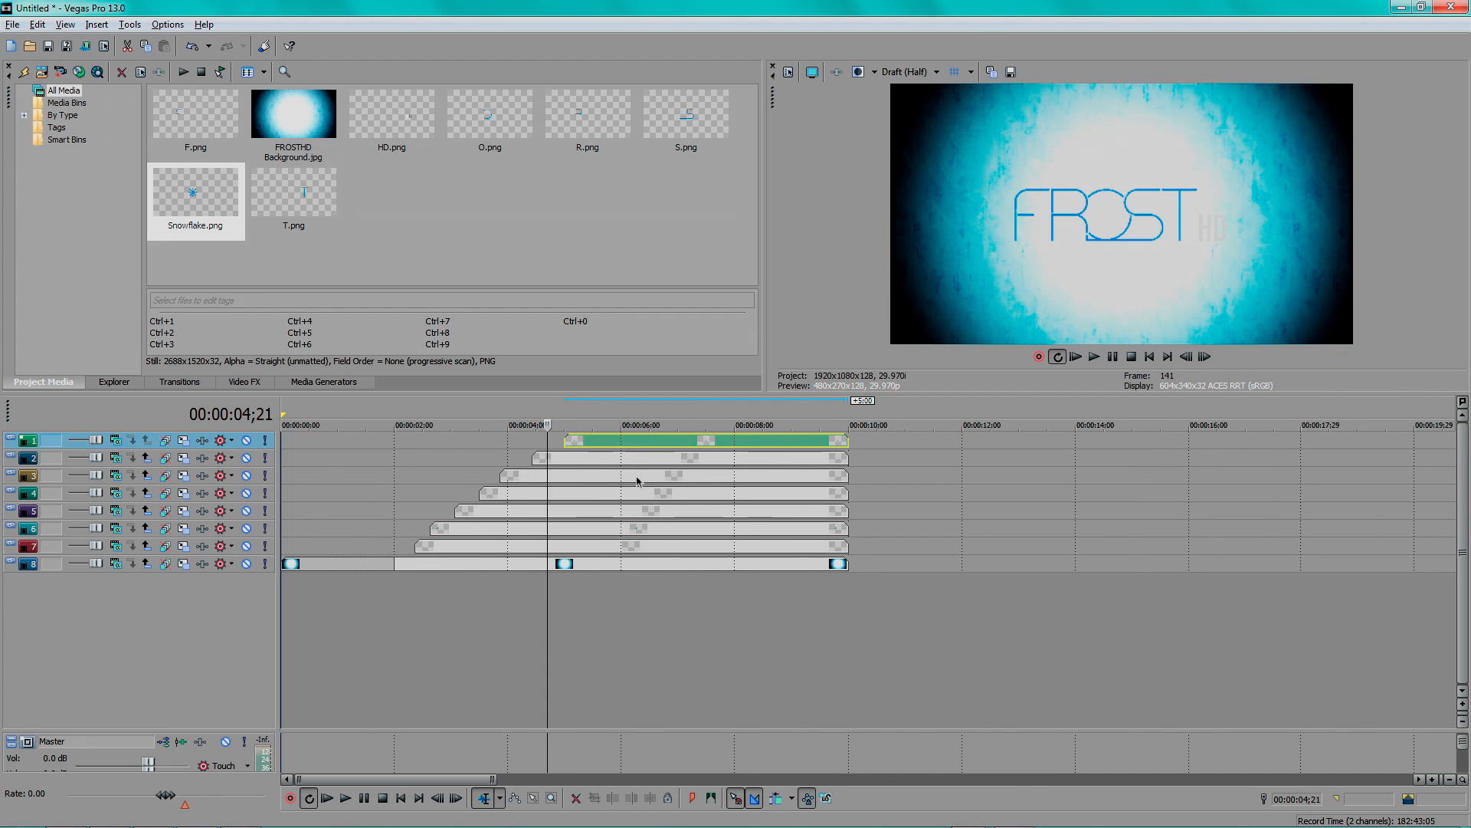
{"action": "scroll", "coordinate": [636, 479], "scroll_direction": "down", "scroll_amount": 2}
{"action": "scroll", "coordinate": [639, 481], "scroll_direction": "up", "scroll_amount": 2}
{"action": "scroll", "coordinate": [563, 474], "scroll_direction": "left", "scroll_amount": 1}
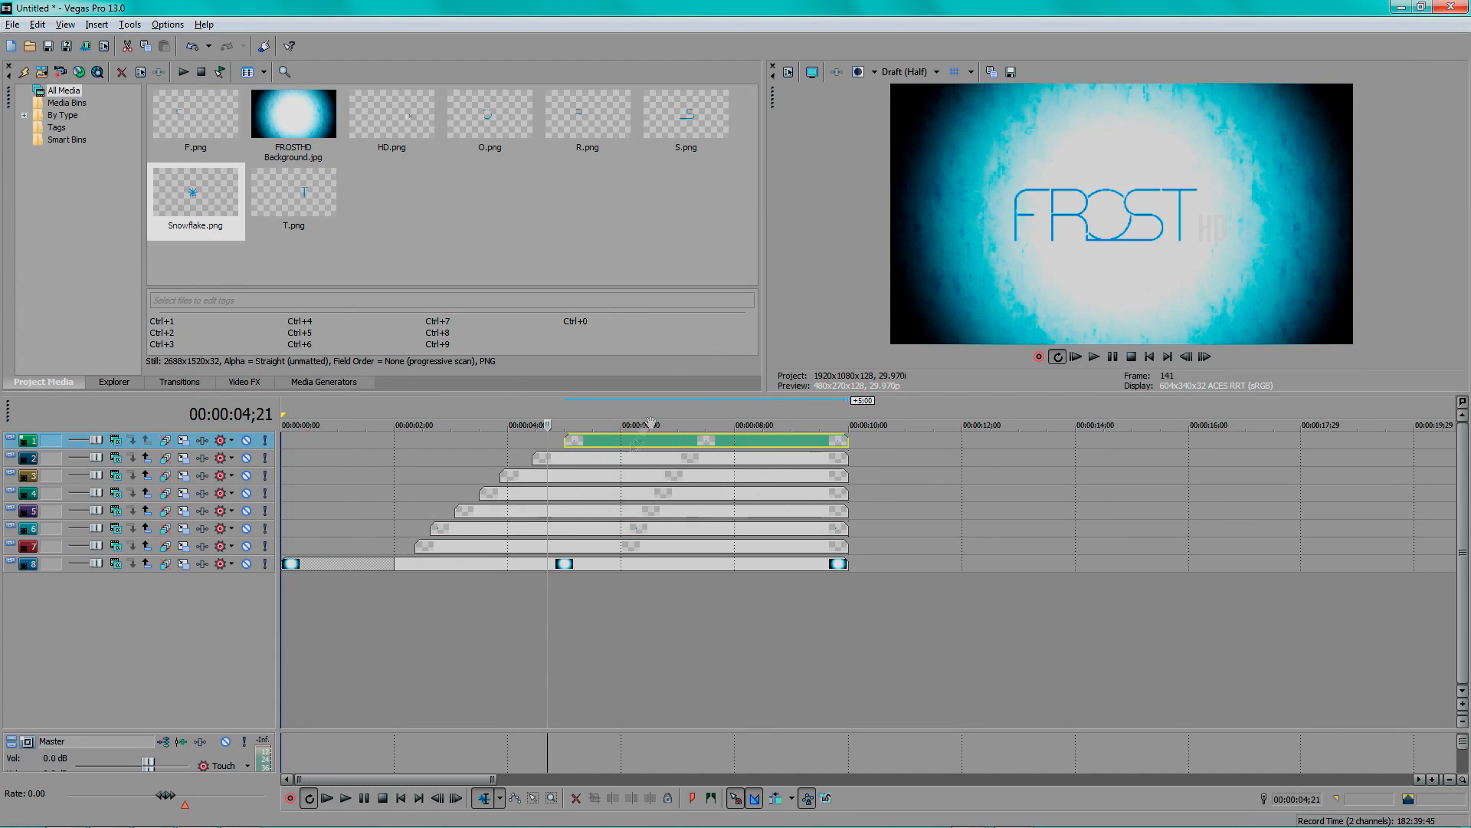
{"action": "key", "text": "space"}
{"action": "key", "text": "space"}
- Move the HD track above the snowflake track, starting the snowflake at about 4.4 seconds and HD at about 4.9 seconds
{"action": "left_click_drag", "start_coordinate": [46, 466], "coordinate": [46, 465]}
{"action": "left_click_drag", "start_coordinate": [564, 458], "coordinate": [533, 457]}
{"action": "left_click_drag", "start_coordinate": [533, 441], "coordinate": [562, 442]}
- Stagger the clip starts about a quarter second apart, from F at 2 seconds through R, O, S, T and snowflake to HD at 3.5 seconds
{"action": "left_click_drag", "start_coordinate": [414, 546], "coordinate": [393, 546]}
{"action": "scroll", "coordinate": [394, 546], "scroll_direction": "up", "scroll_amount": 1}
{"action": "left_click_drag", "start_coordinate": [580, 528], "coordinate": [539, 528]}
{"action": "left_click_drag", "start_coordinate": [630, 509], "coordinate": [565, 510]}
{"action": "left_click_drag", "start_coordinate": [678, 492], "coordinate": [596, 493]}
{"action": "left_click_drag", "start_coordinate": [720, 475], "coordinate": [624, 434]}
{"action": "left_click_drag", "start_coordinate": [785, 457], "coordinate": [652, 458]}
{"action": "left_click_drag", "start_coordinate": [839, 440], "coordinate": [678, 440]}
- Play back the retimed letter sequence to check its pacing, starting just before the F appears
{"action": "left_click", "coordinate": [493, 421]}
{"action": "key", "text": "space"}
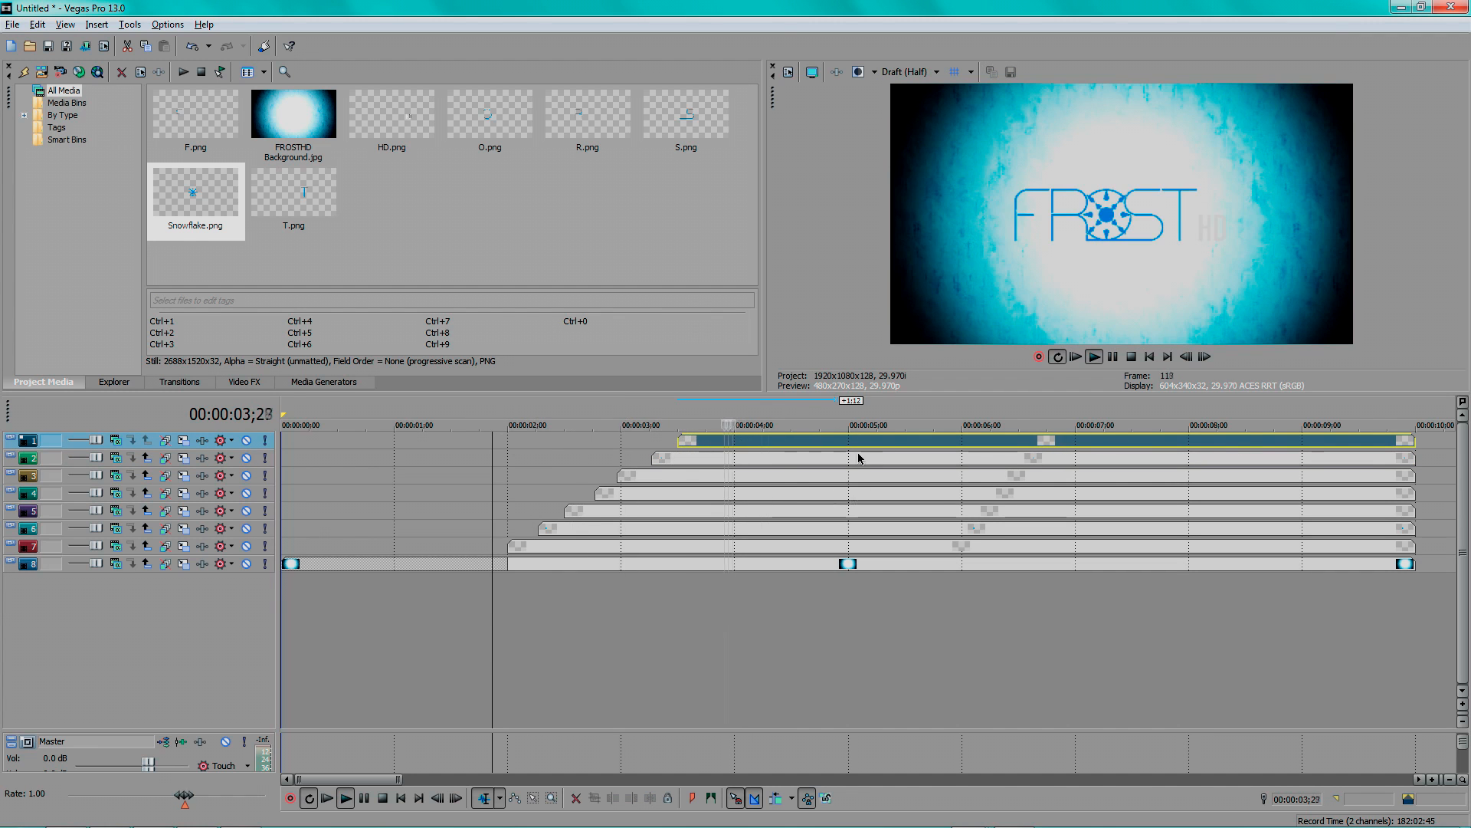
{"action": "key", "text": "space"}
{"action": "scroll", "coordinate": [759, 490], "scroll_direction": "up", "scroll_amount": 1}
{"action": "left_click", "coordinate": [681, 421]}
{"action": "key", "text": "space"}
{"action": "key", "text": "alt+Tab"}
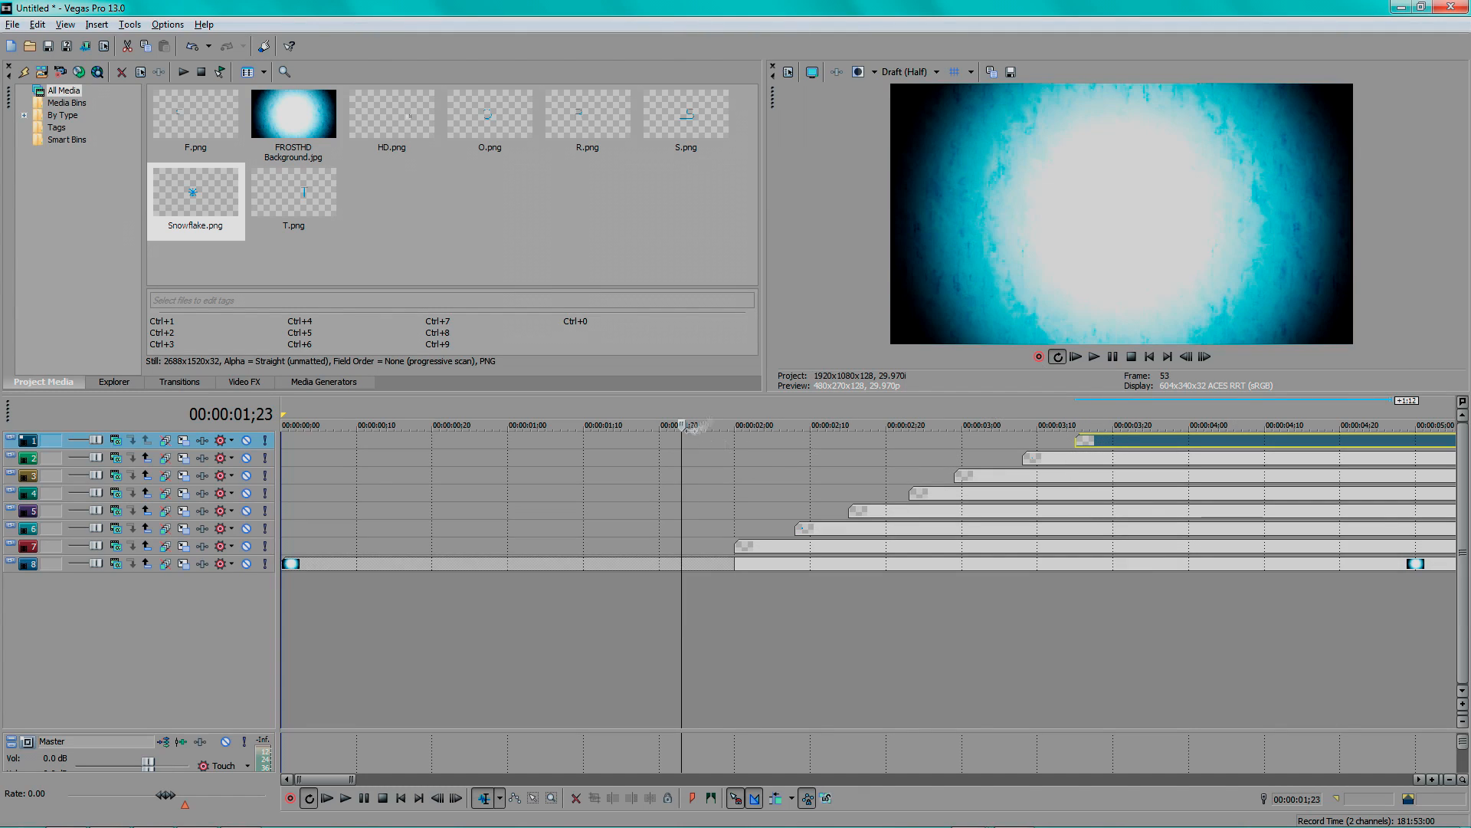
- Preview the moments around the F clip's entrance and leave the playhead at 00:00:01;29
{"action": "left_click", "coordinate": [726, 426]}
{"action": "key", "text": "space"}
{"action": "key", "text": "space"}
{"action": "scroll", "coordinate": [1011, 508], "scroll_direction": "right", "scroll_amount": 2}
{"action": "scroll", "coordinate": [1013, 512], "scroll_direction": "down", "scroll_amount": 1}
{"action": "scroll", "coordinate": [1013, 512], "scroll_direction": "down", "scroll_amount": 1}
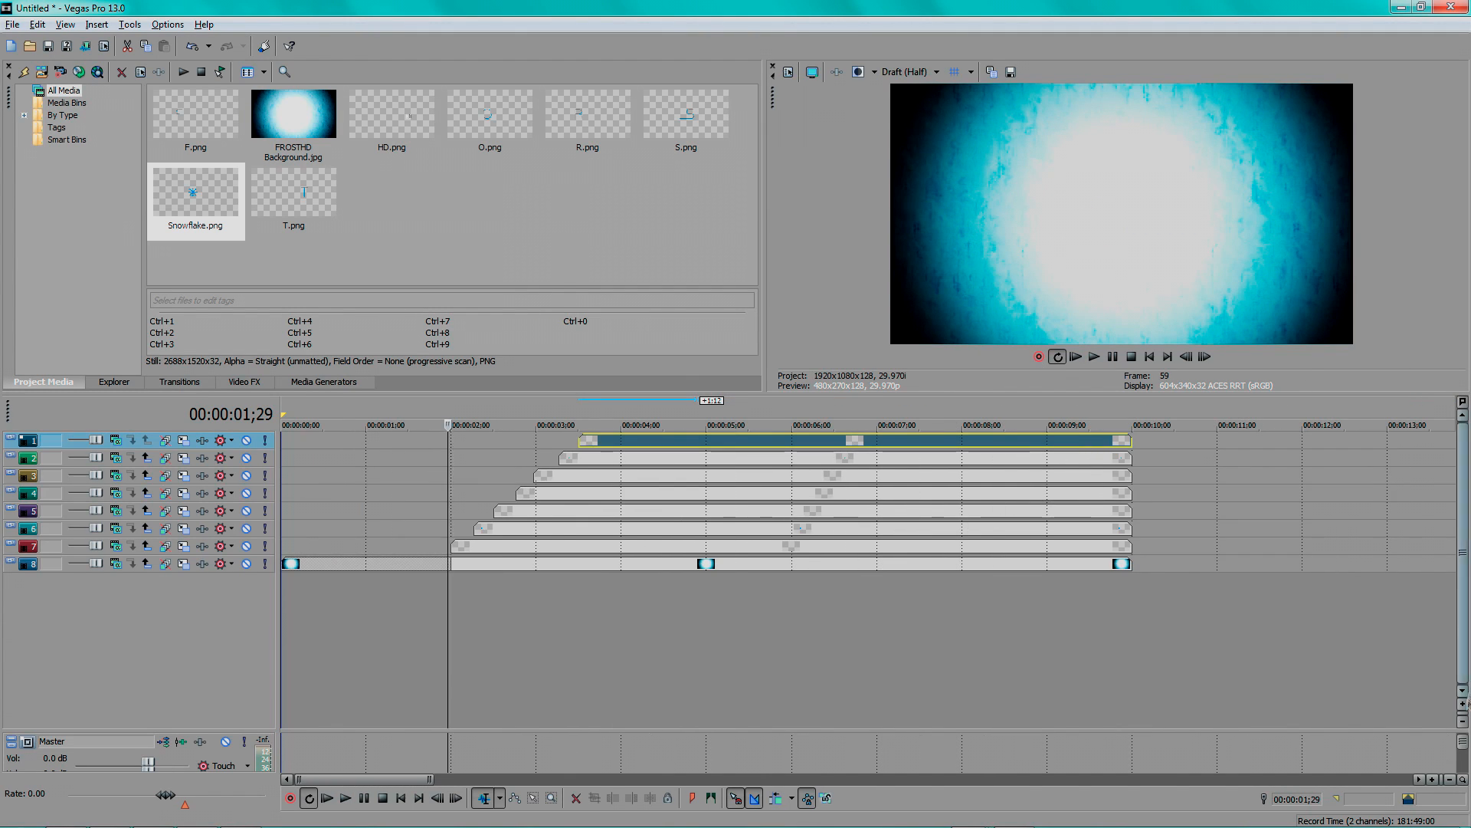
- Make the tracks taller, open the F clip's Event Pan/Crop settings and enlarge that window for editing
{"action": "left_click", "coordinate": [1462, 703]}
{"action": "left_click", "coordinate": [1106, 466]}
{"action": "left_click", "coordinate": [1107, 709]}
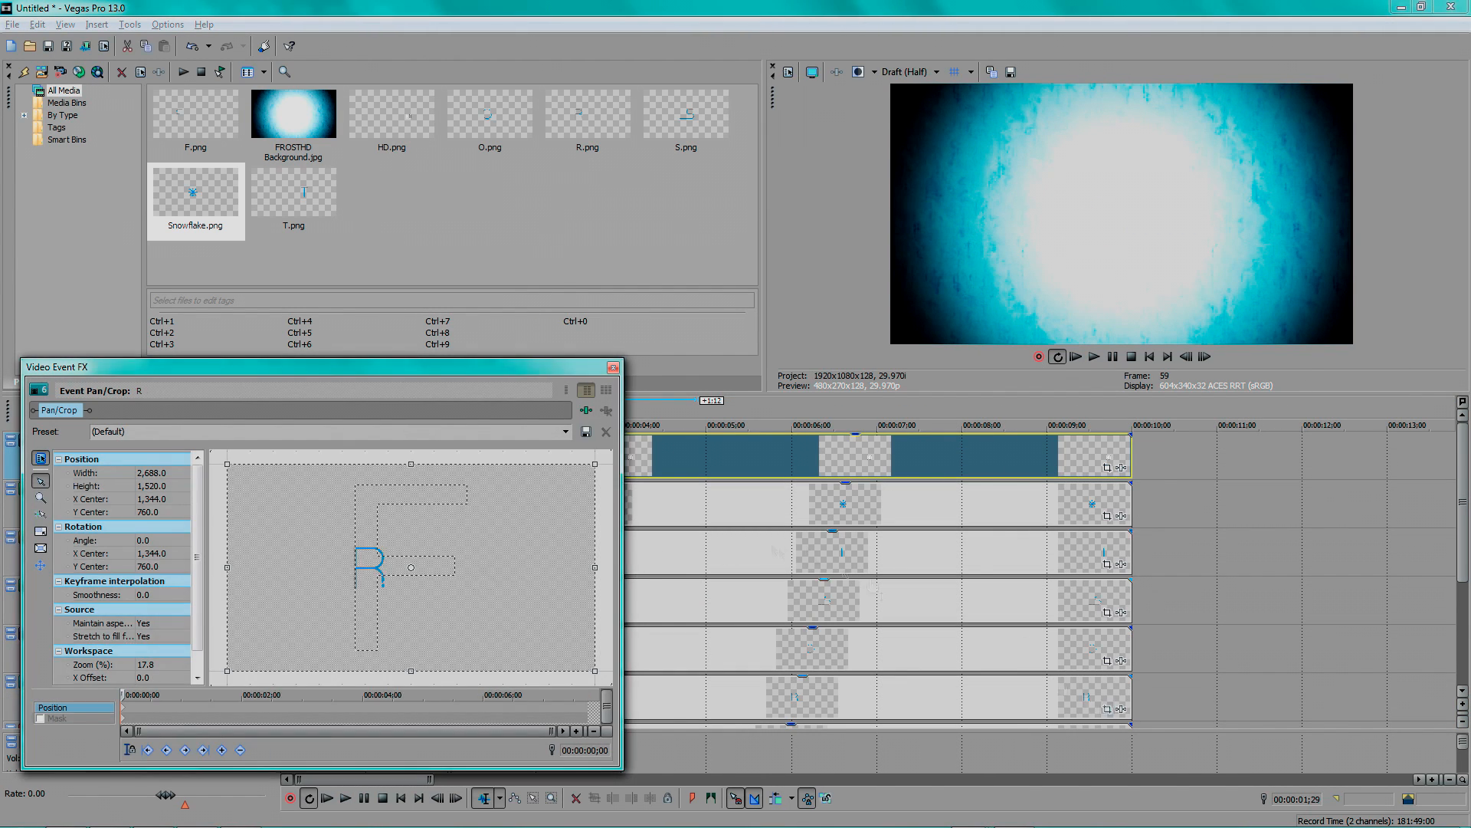
{"action": "scroll", "coordinate": [1106, 659], "scroll_direction": "down", "scroll_amount": 1}
{"action": "left_click", "coordinate": [1106, 612]}
{"action": "scroll", "coordinate": [411, 567], "scroll_direction": "down", "scroll_amount": 2}
{"action": "left_click_drag", "start_coordinate": [330, 366], "coordinate": [318, 30]}
{"action": "left_click_drag", "start_coordinate": [612, 440], "coordinate": [887, 747]}
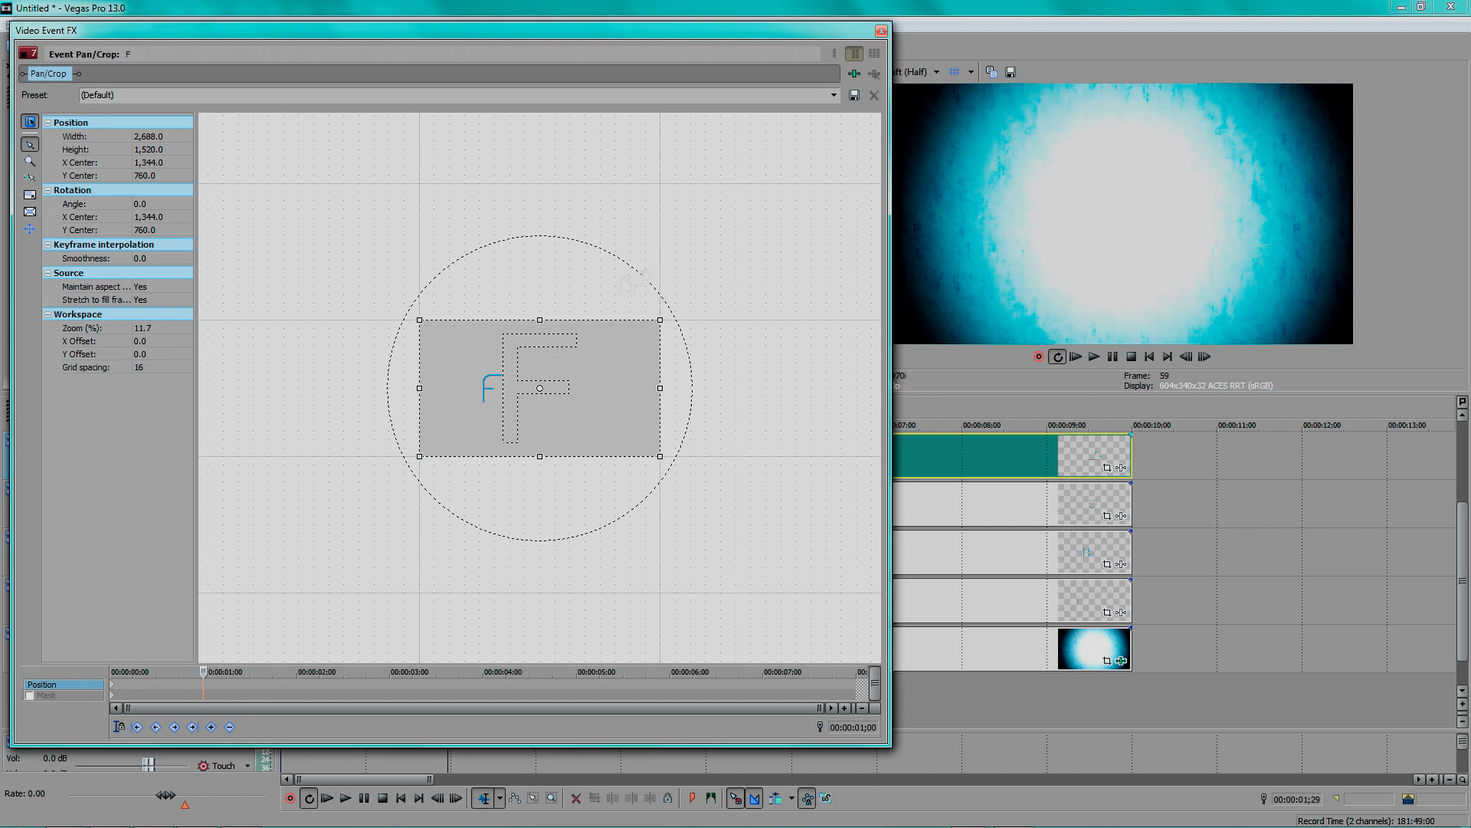
- At the F clip's first position keyframe, shift the crop frame down-right to about X center 2,367.7 and Y center 1,619.4
{"action": "scroll", "coordinate": [617, 401], "scroll_direction": "up", "scroll_amount": 2}
{"action": "left_click", "coordinate": [112, 686]}
{"action": "scroll", "coordinate": [554, 430], "scroll_direction": "down", "scroll_amount": 3}
{"action": "scroll", "coordinate": [555, 430], "scroll_direction": "up", "scroll_amount": 1}
{"action": "left_click_drag", "start_coordinate": [596, 424], "coordinate": [720, 528]}
{"action": "left_click_drag", "start_coordinate": [470, 387], "coordinate": [377, 316]}
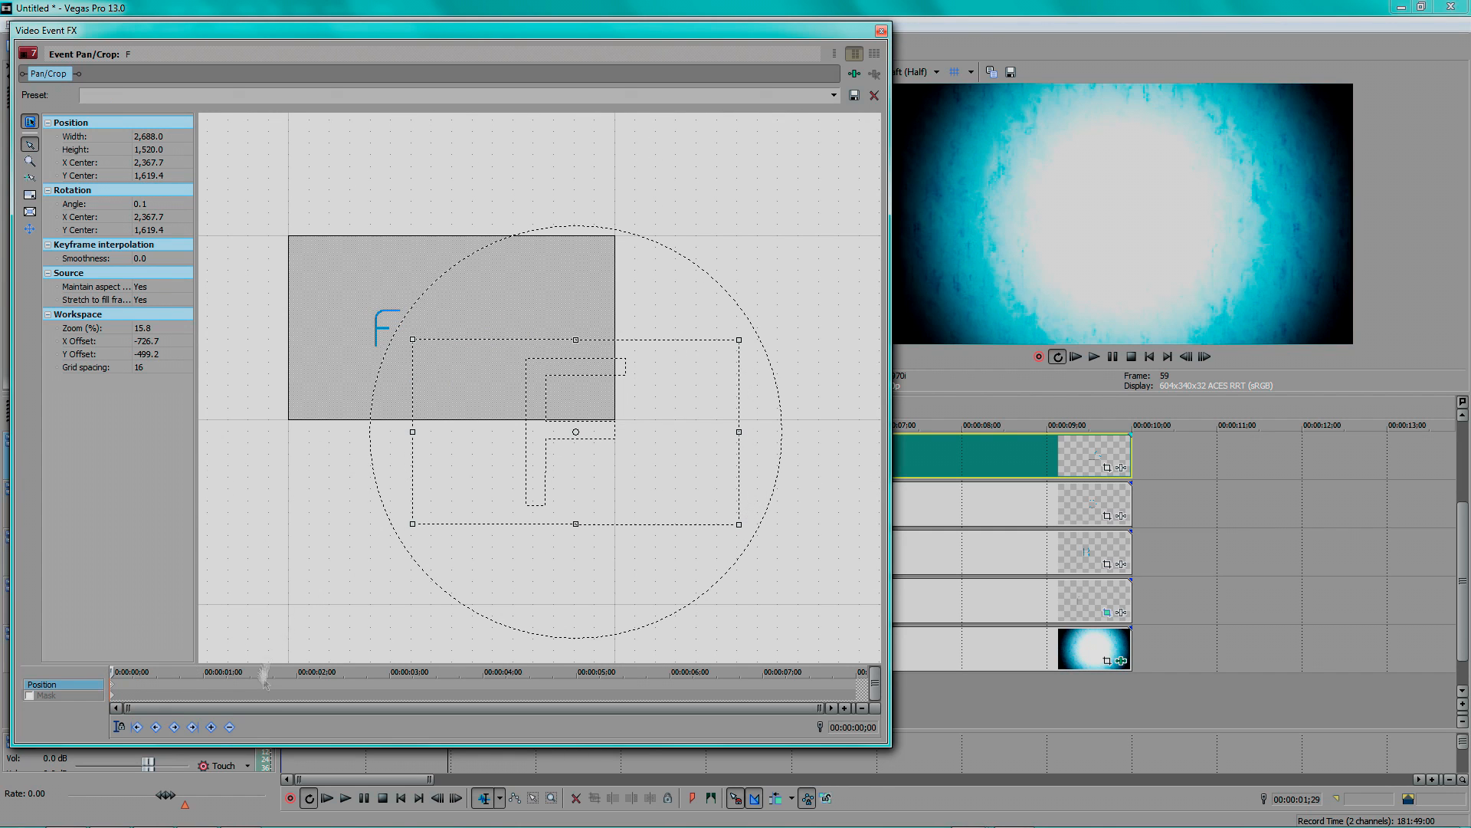
- Restore the F's default framing in a second keyframe at 00:00:01;24, scrub through the movement and close the Pan/Crop settings
{"action": "right_click", "coordinate": [625, 444]}
{"action": "left_click", "coordinate": [645, 452]}
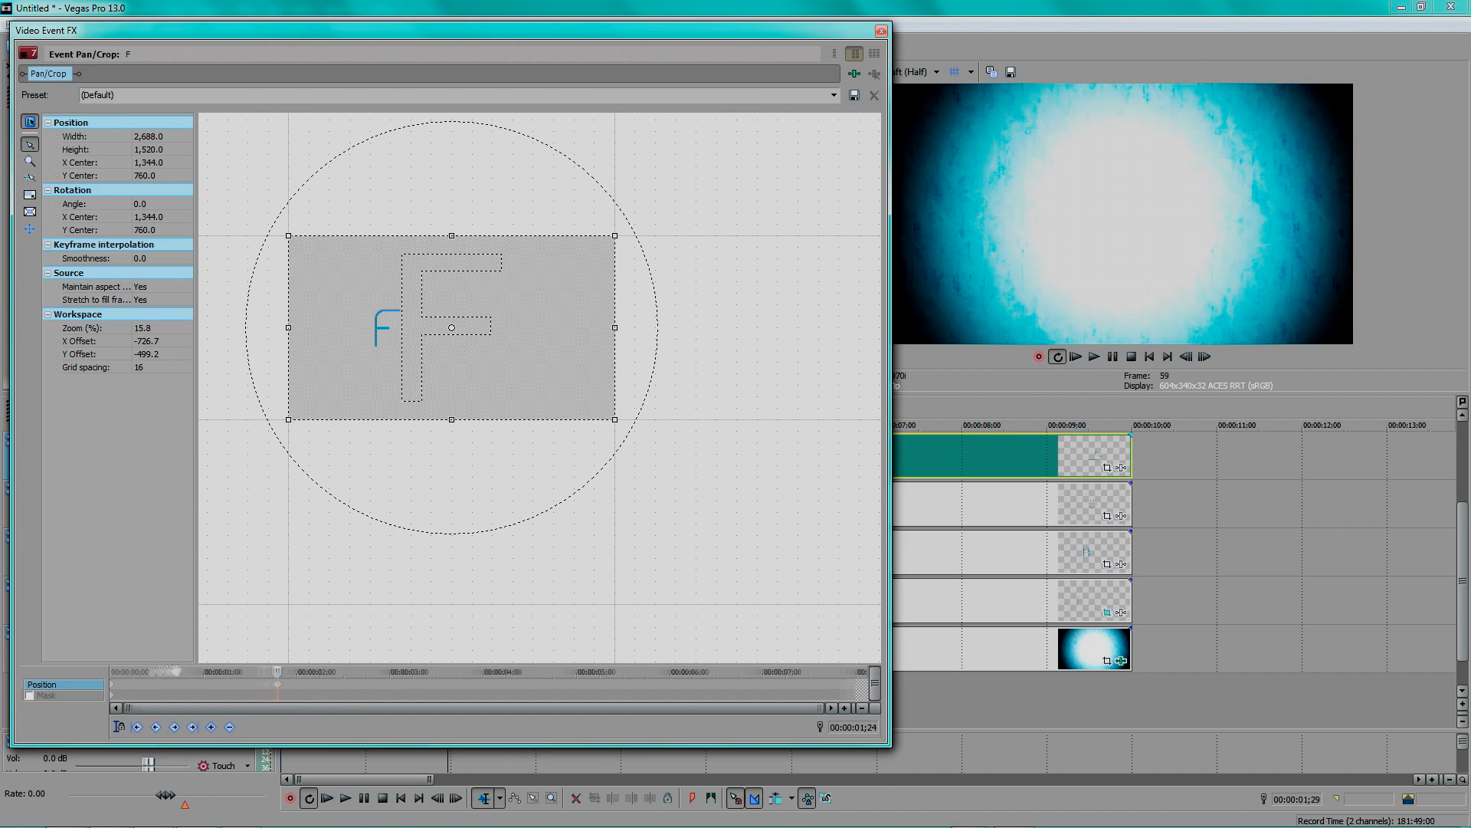
{"action": "scroll", "coordinate": [170, 689], "scroll_direction": "up", "scroll_amount": 1}
{"action": "scroll", "coordinate": [153, 688], "scroll_direction": "down", "scroll_amount": 1}
{"action": "left_click_drag", "start_coordinate": [115, 674], "coordinate": [278, 694]}
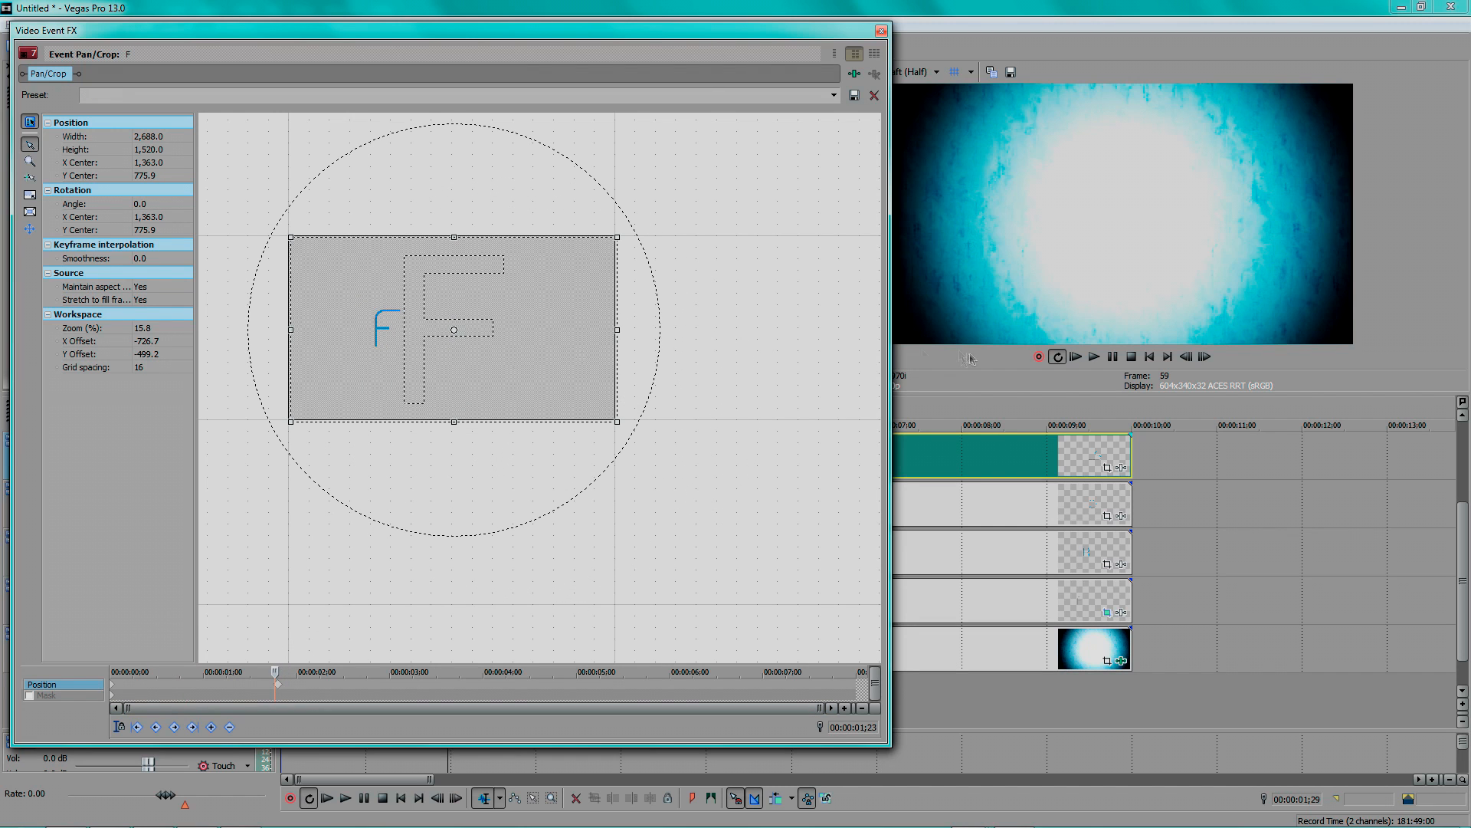
{"action": "left_click", "coordinate": [881, 31]}
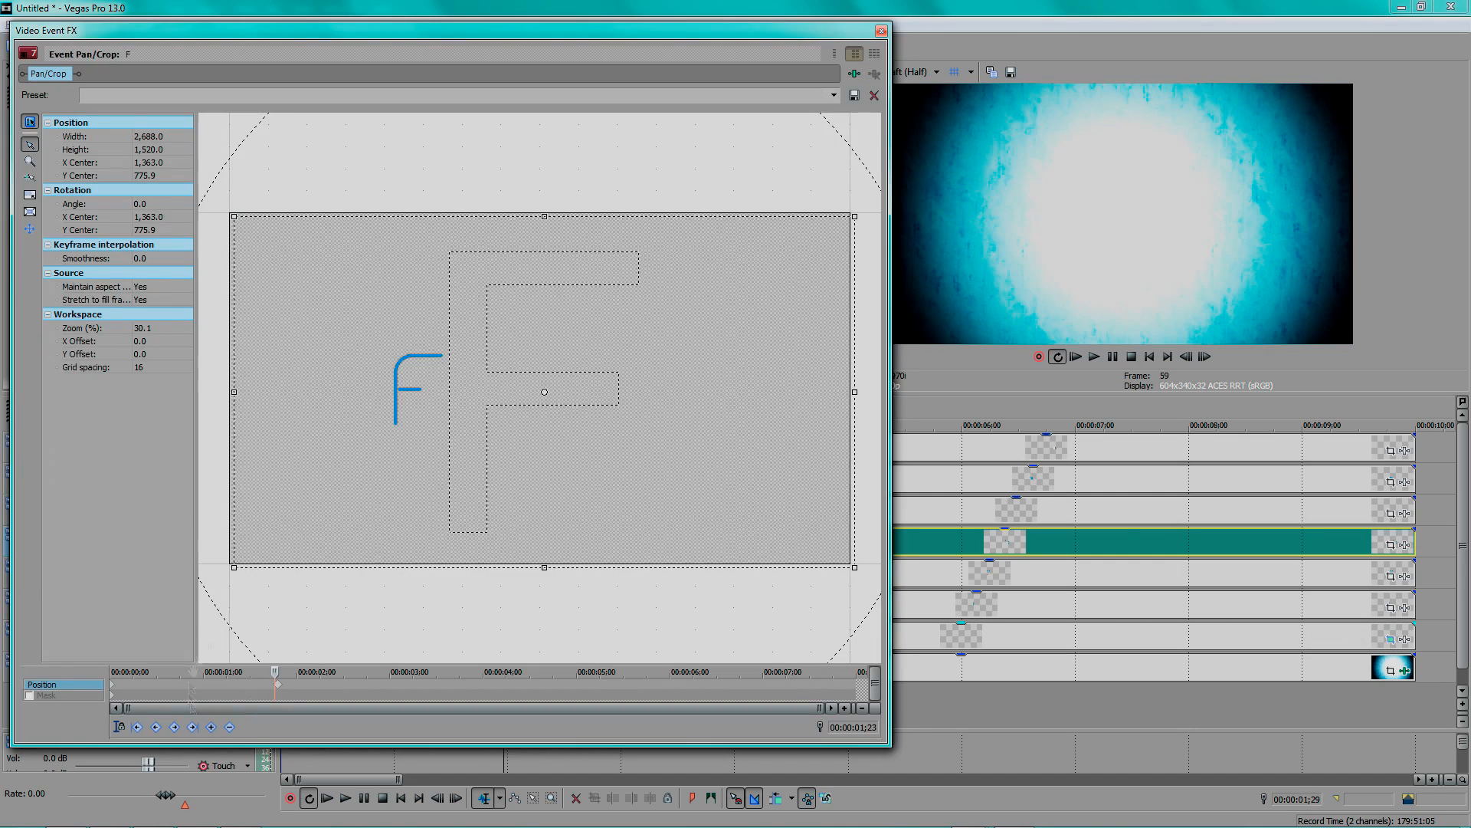
{"action": "left_click", "coordinate": [882, 31]}
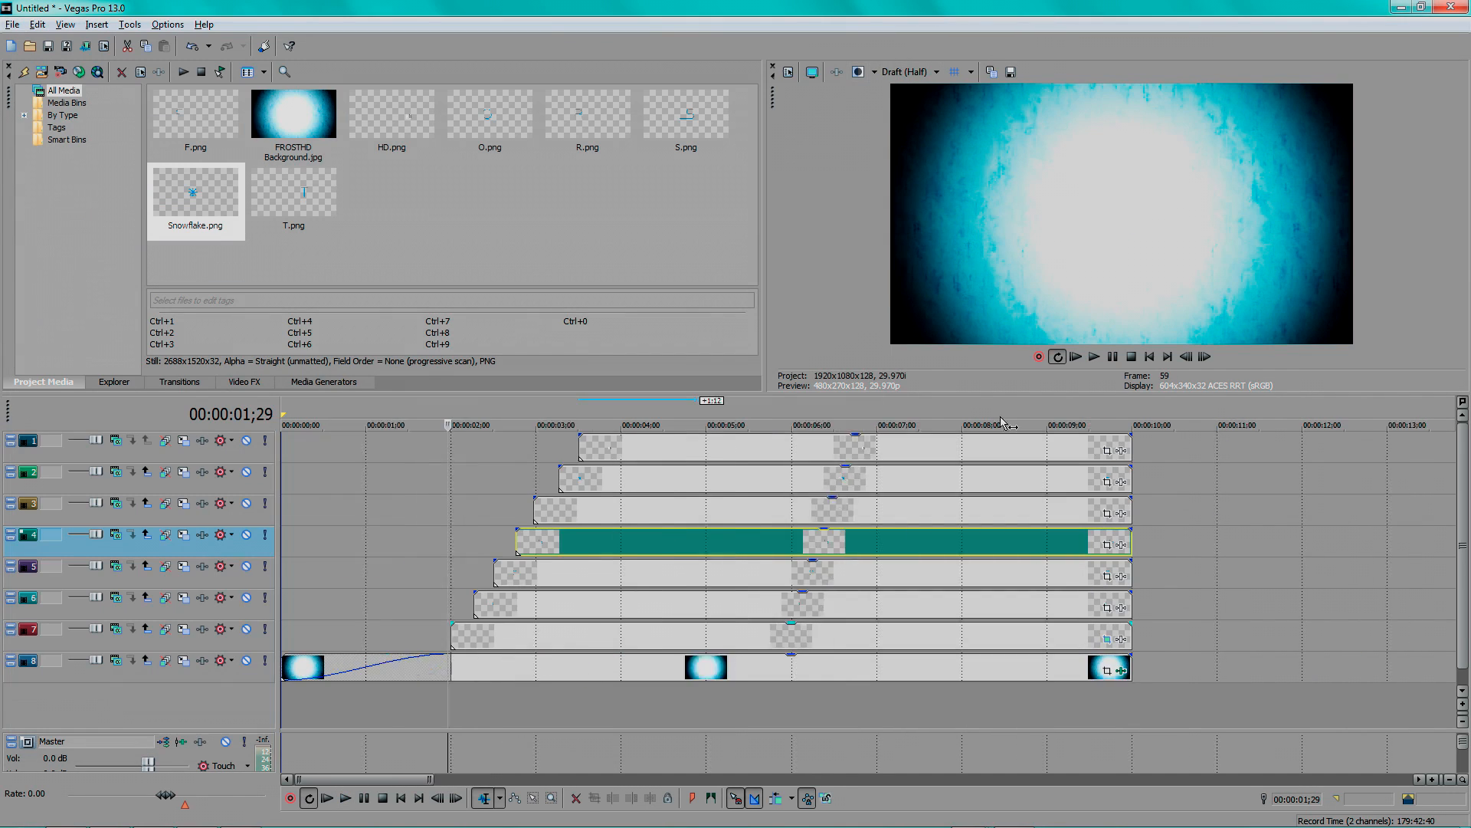
- Play the F's animated entrance from about 2 seconds and set the preview quality to Draft (Quarter)
{"action": "left_click_drag", "start_coordinate": [389, 415], "coordinate": [485, 414]}
{"action": "key", "text": "space"}
{"action": "left_click", "coordinate": [937, 71]}
{"action": "mouse_move", "coordinate": [911, 96]}
{"action": "left_click", "coordinate": [1011, 142]}
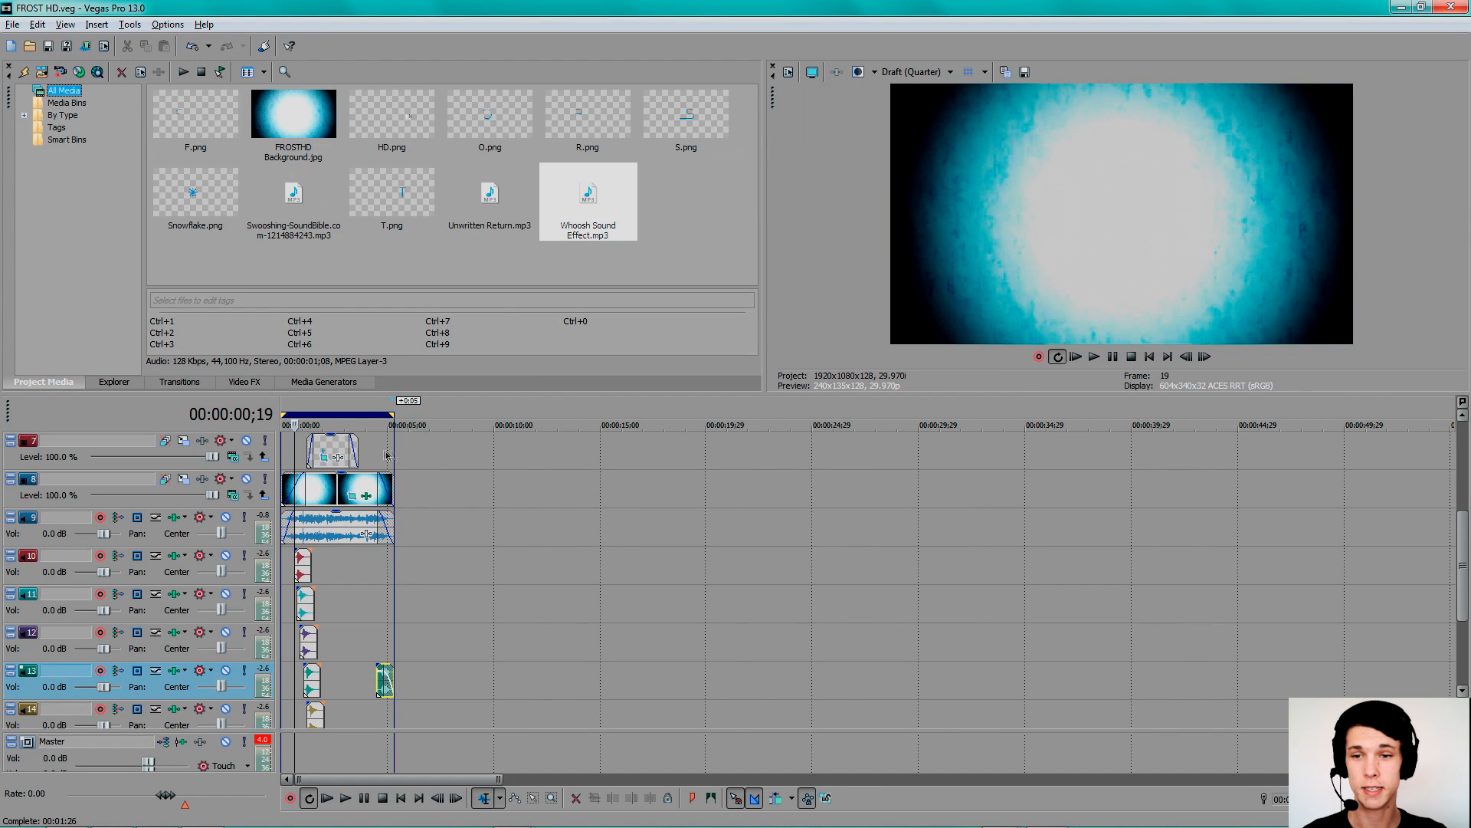
- Examine how the letter, background, music and whoosh tracks are laid out in the finished FROST HD project
{"action": "scroll", "coordinate": [399, 456], "scroll_direction": "up", "scroll_amount": 5}
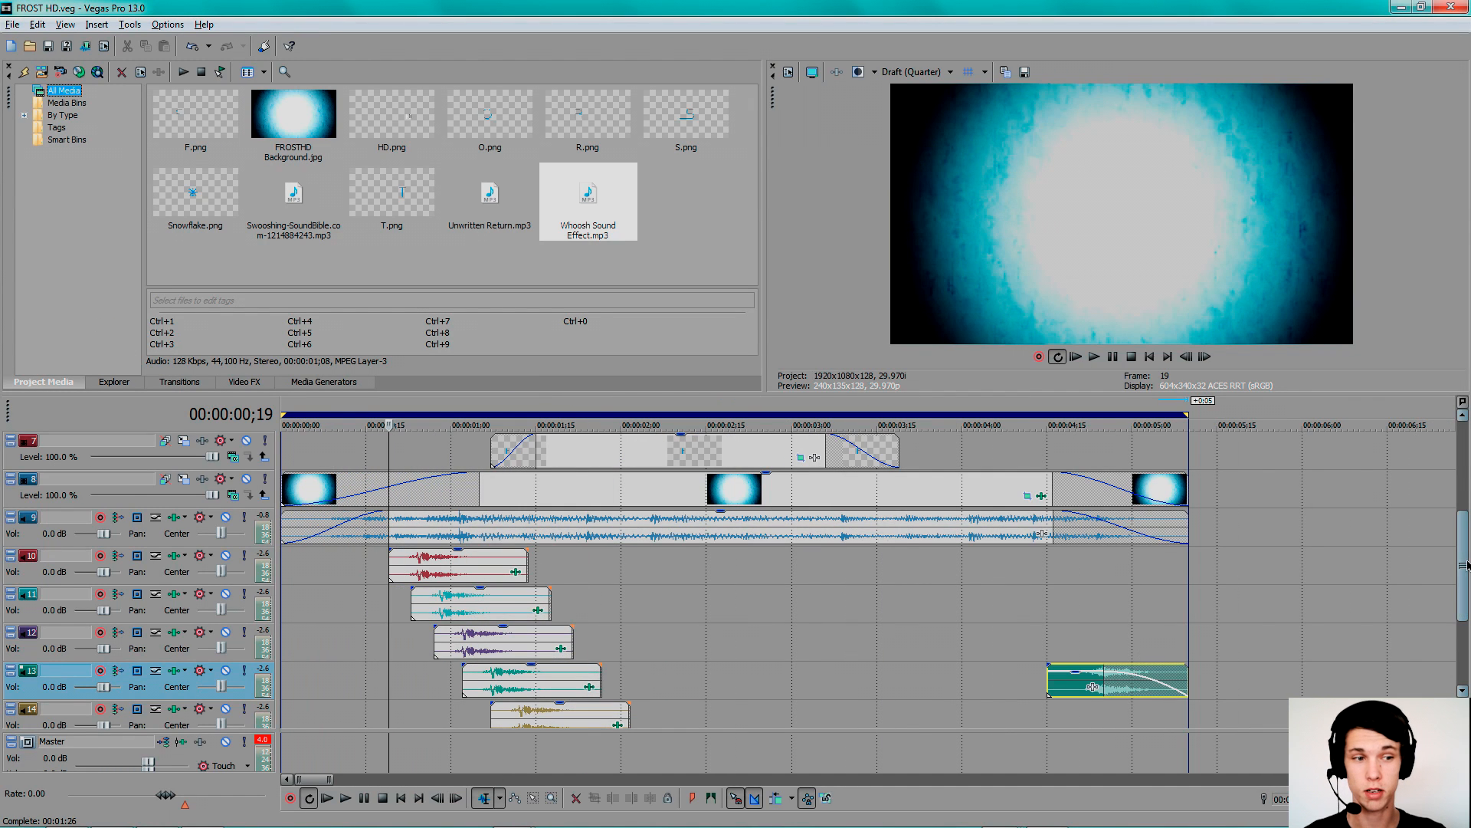
{"action": "double_click", "coordinate": [1464, 565]}
{"action": "scroll", "coordinate": [836, 586], "scroll_direction": "down", "scroll_amount": 3}
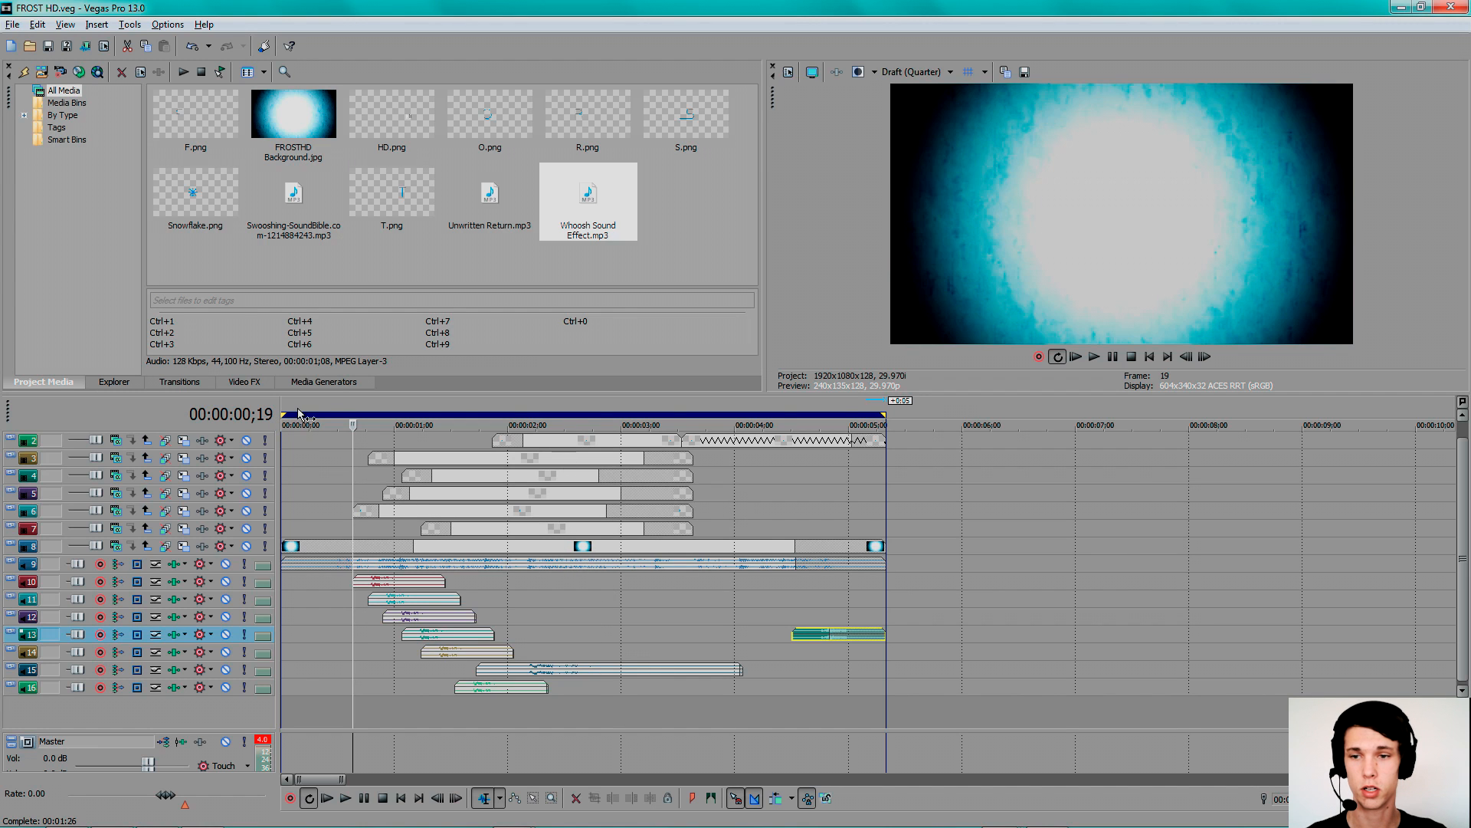
- Switch to the Intro folder in Windows Explorer and play the FROST HD video, briefly viewing it full screen
{"action": "key", "text": "alt+Tab"}
{"action": "key", "text": "Tab"}
{"action": "key", "text": "Tab"}
{"action": "key", "text": "Tab"}
{"action": "key", "text": "Tab"}
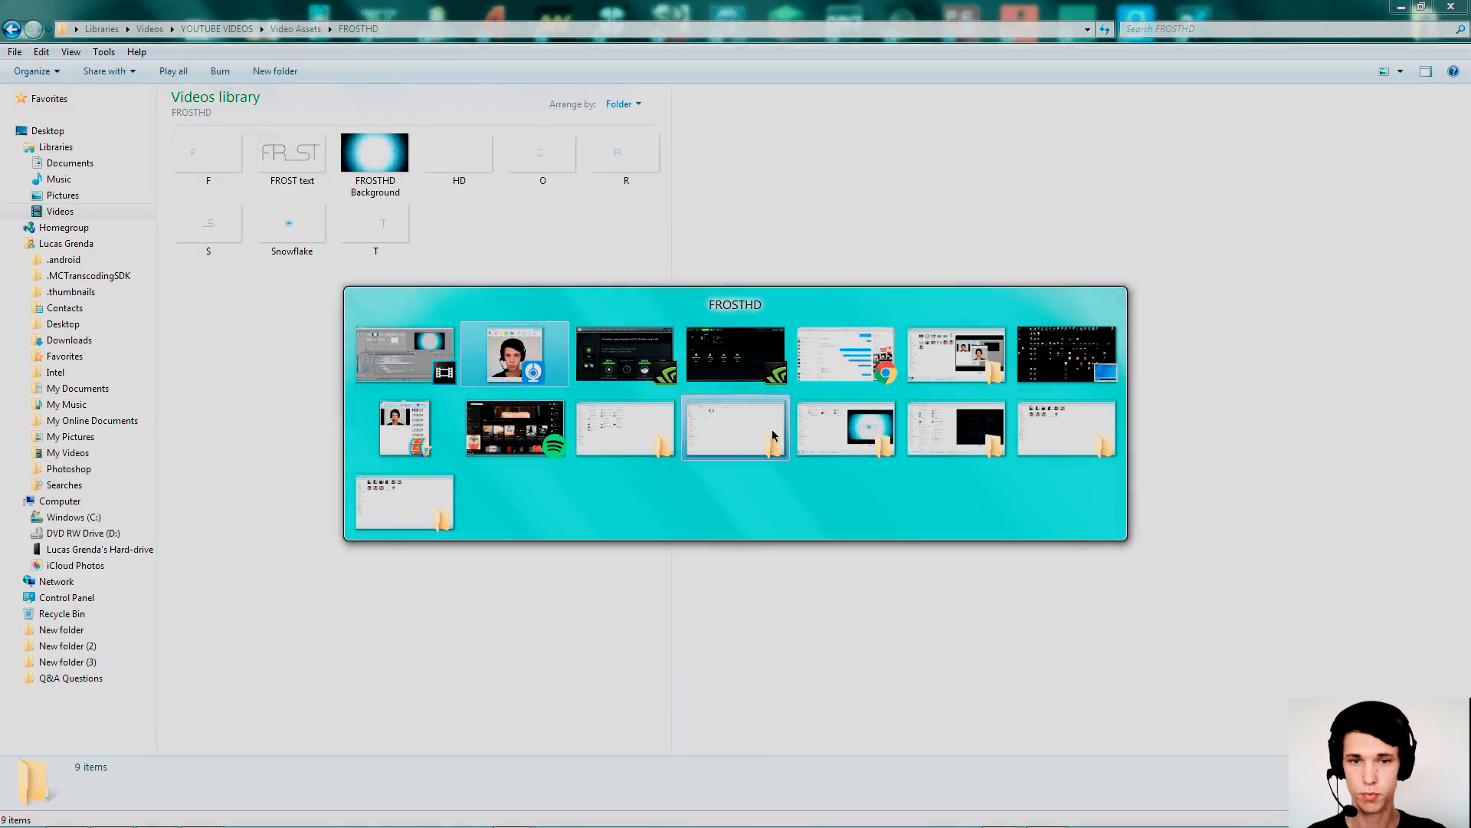
{"action": "left_click", "coordinate": [850, 435]}
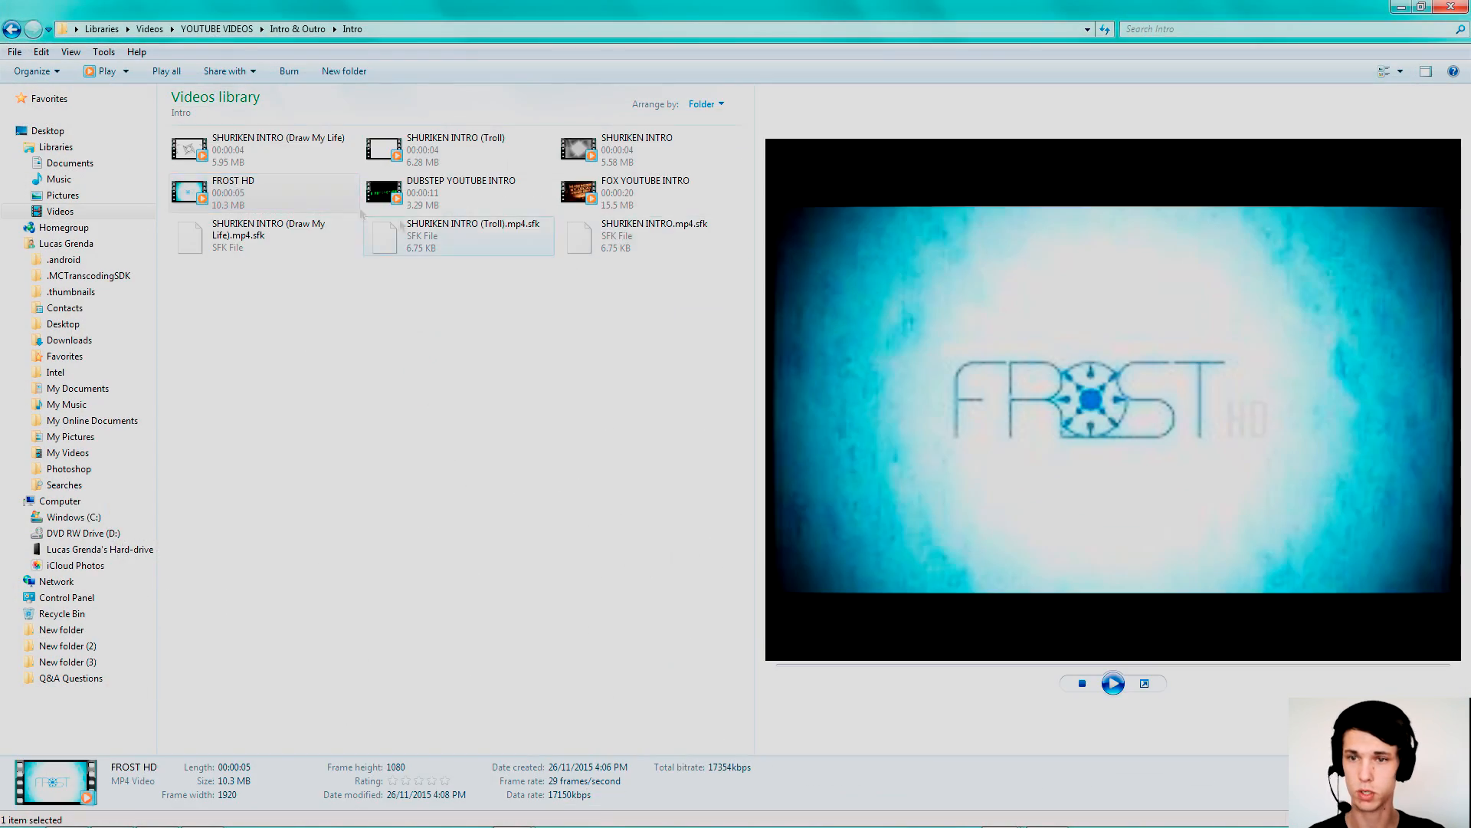
{"action": "left_click", "coordinate": [290, 184]}
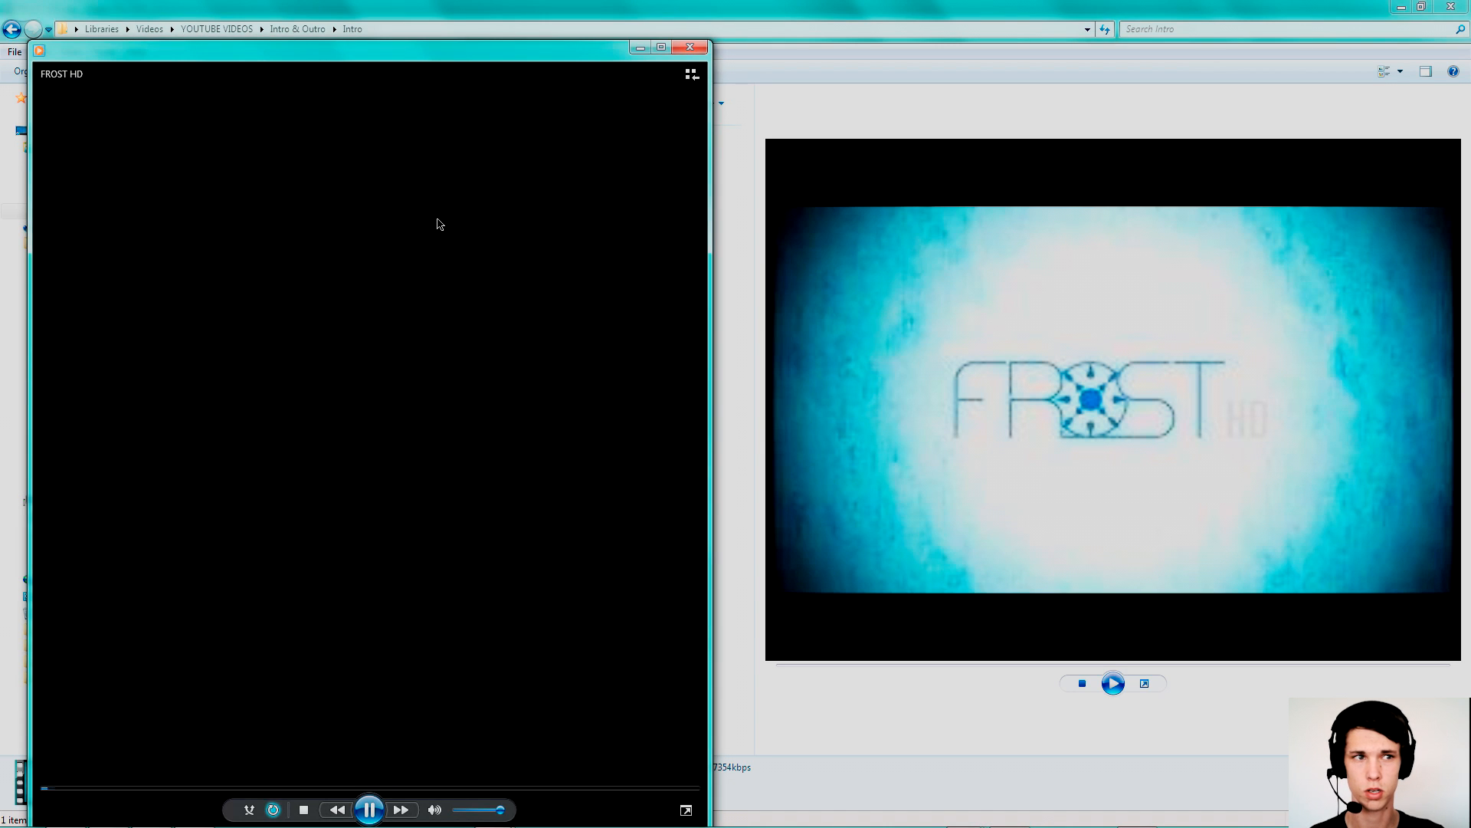
{"action": "double_click", "coordinate": [439, 287]}
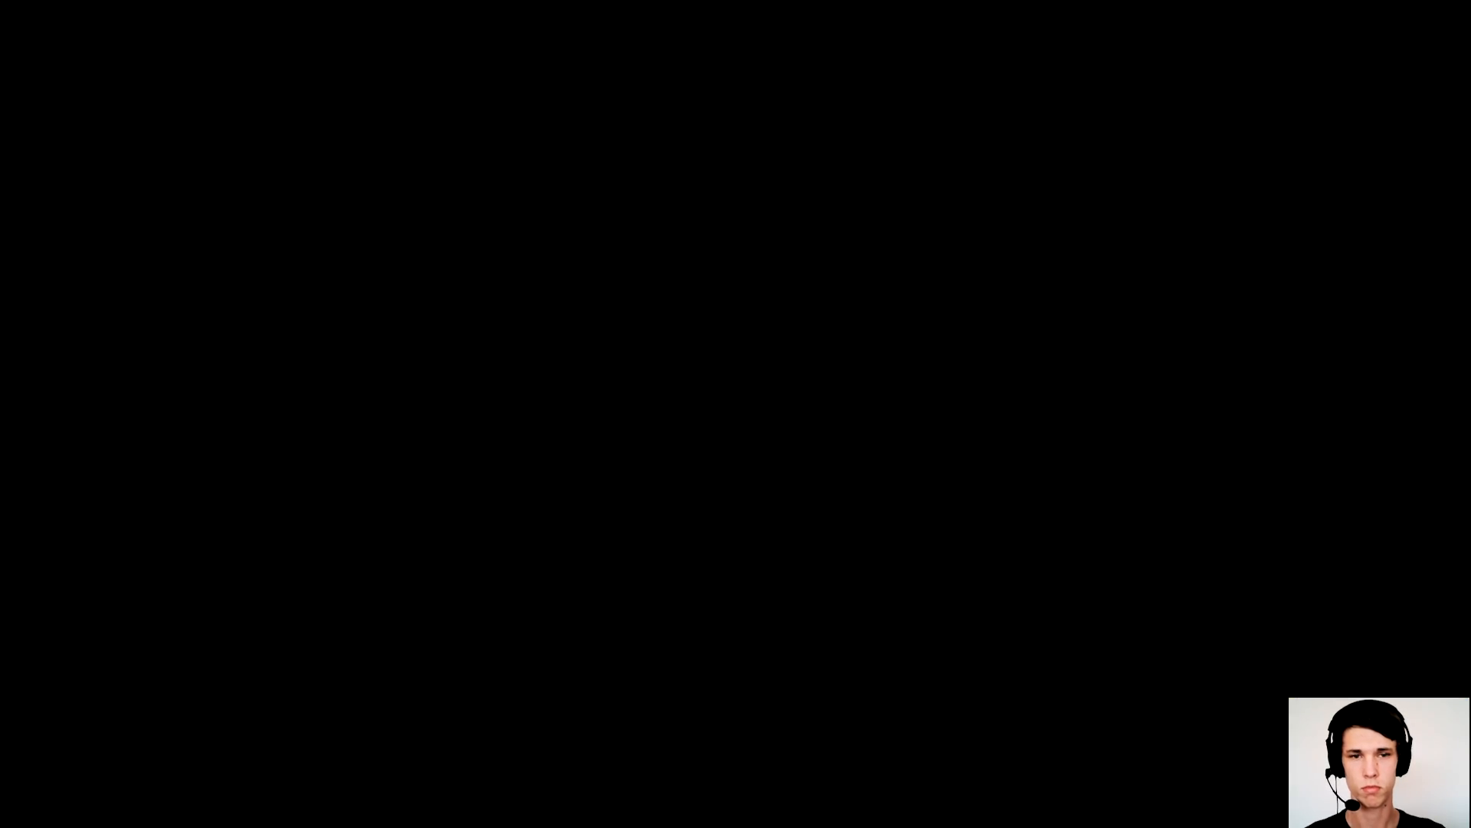
{"action": "double_click", "coordinate": [439, 299]}
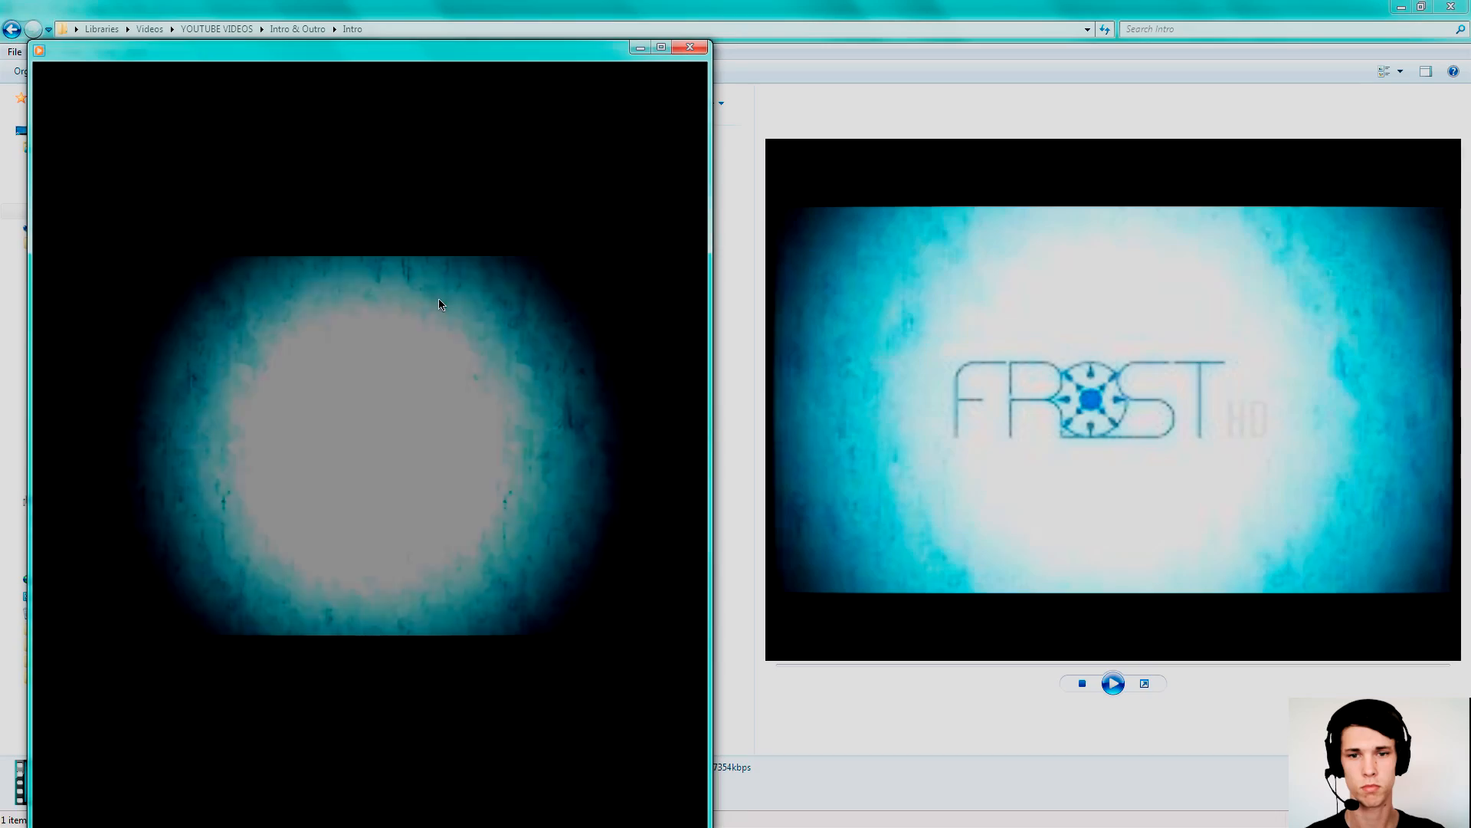